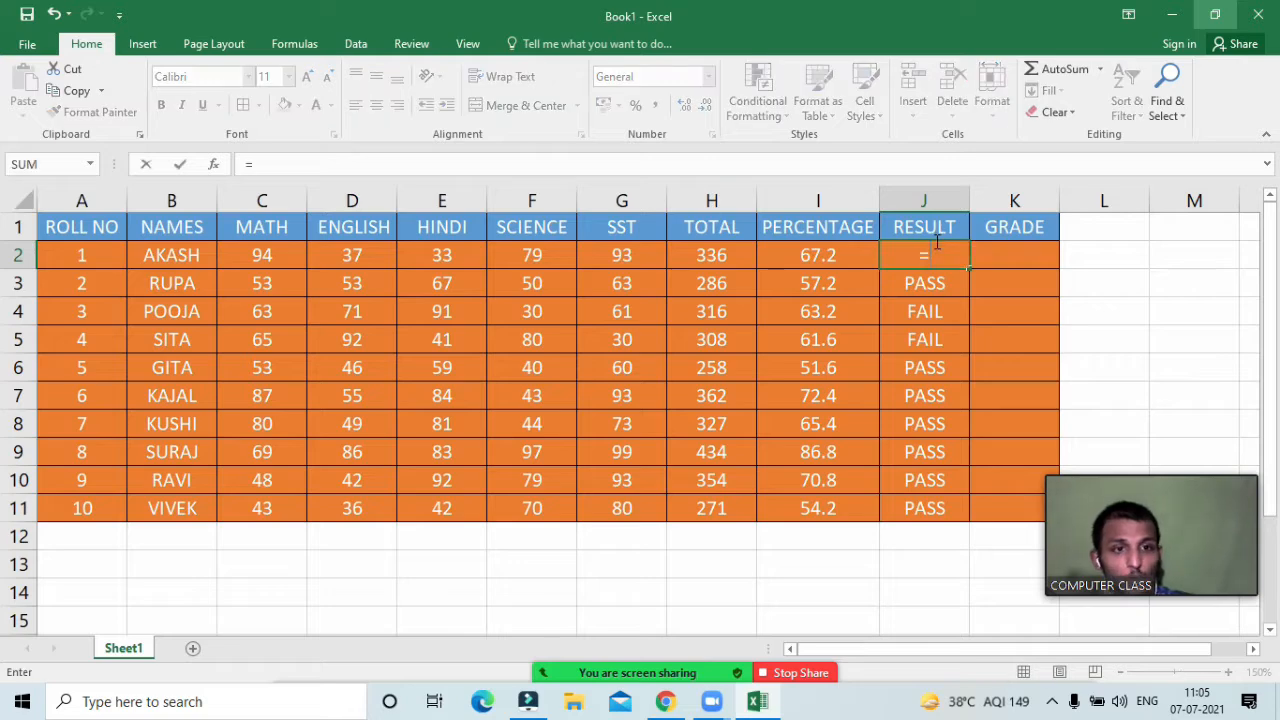
key("BackSpace")
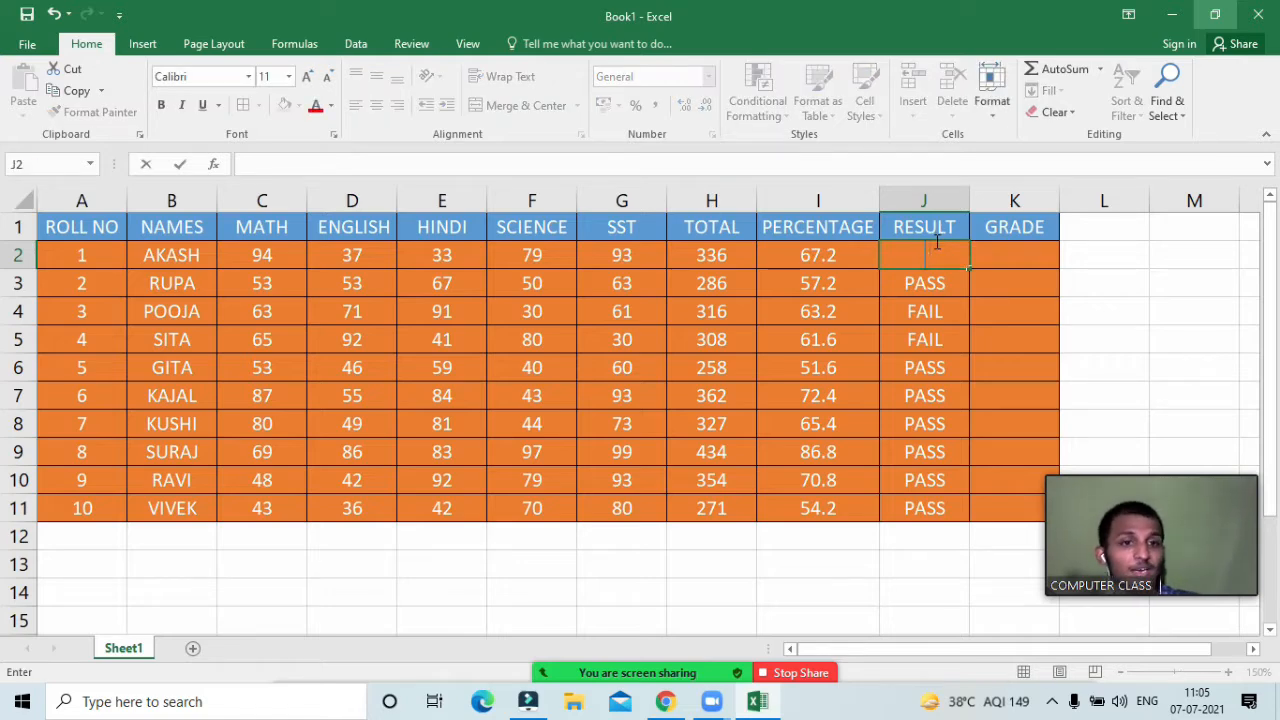
key("Return")
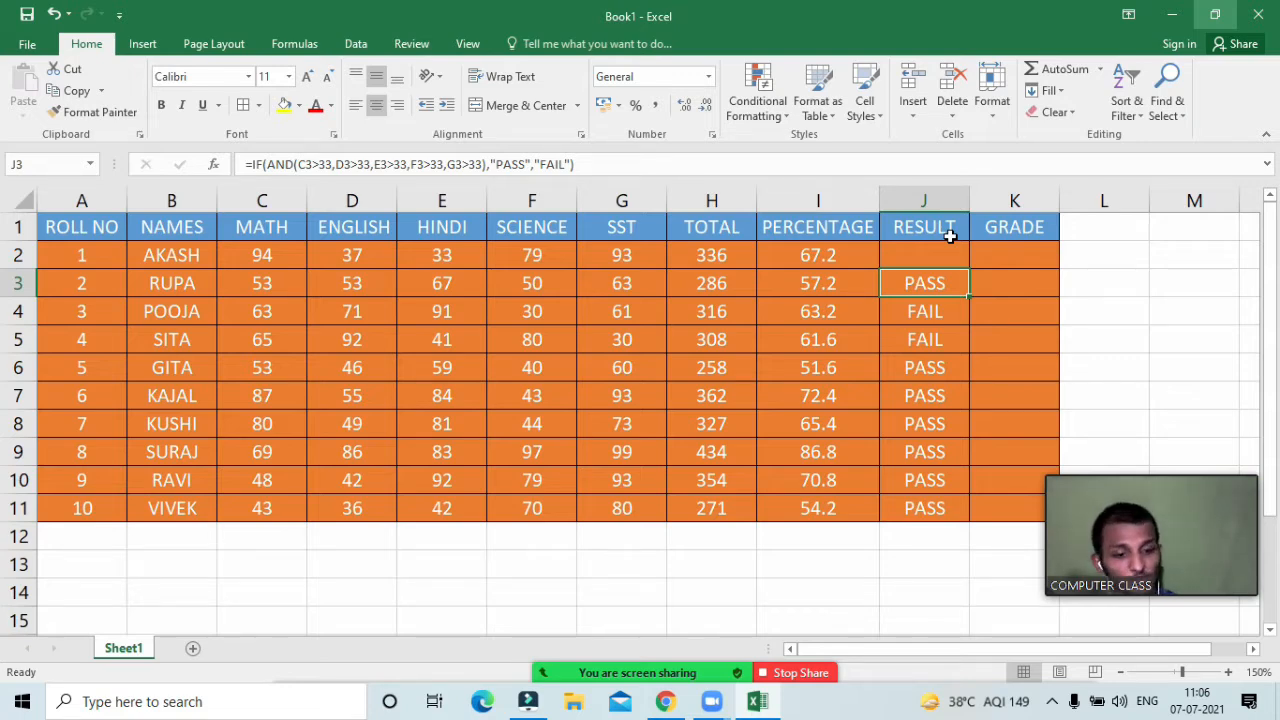
type("=")
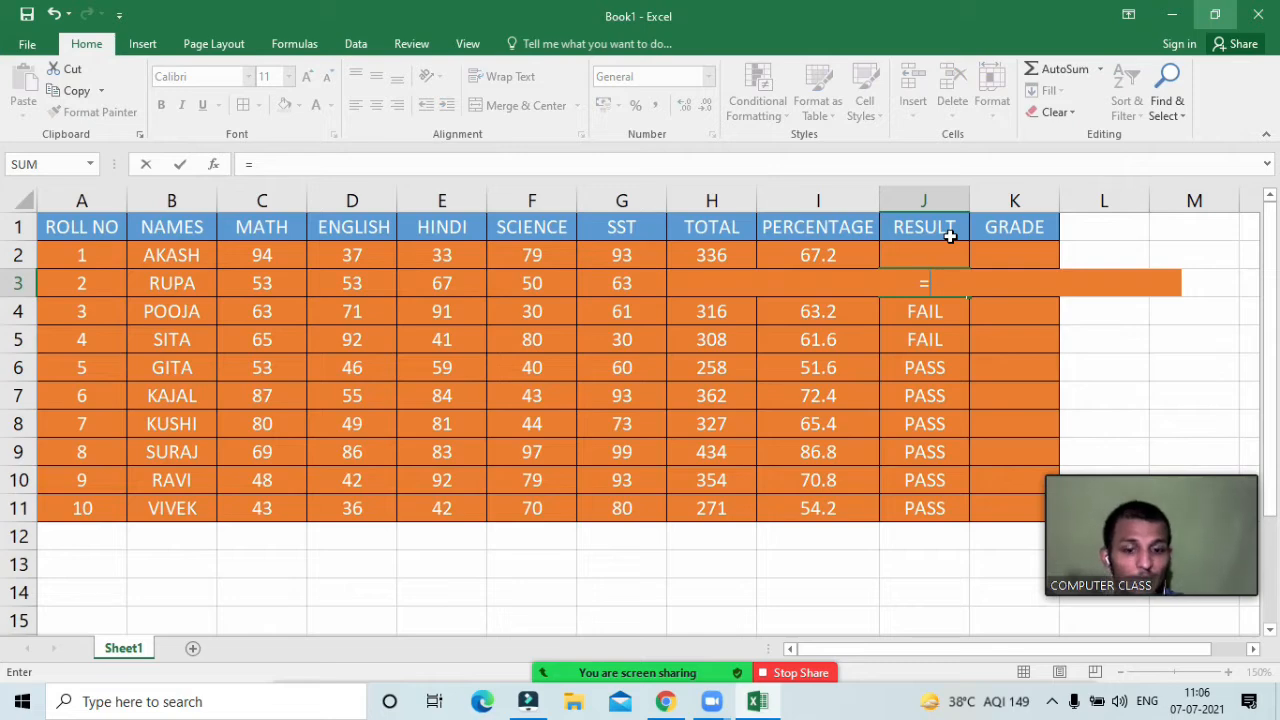
type("IF(AND(C3>33,D3>33,E3>33,F3>33,G3>33),\"PASS\",\"FAIL\")")
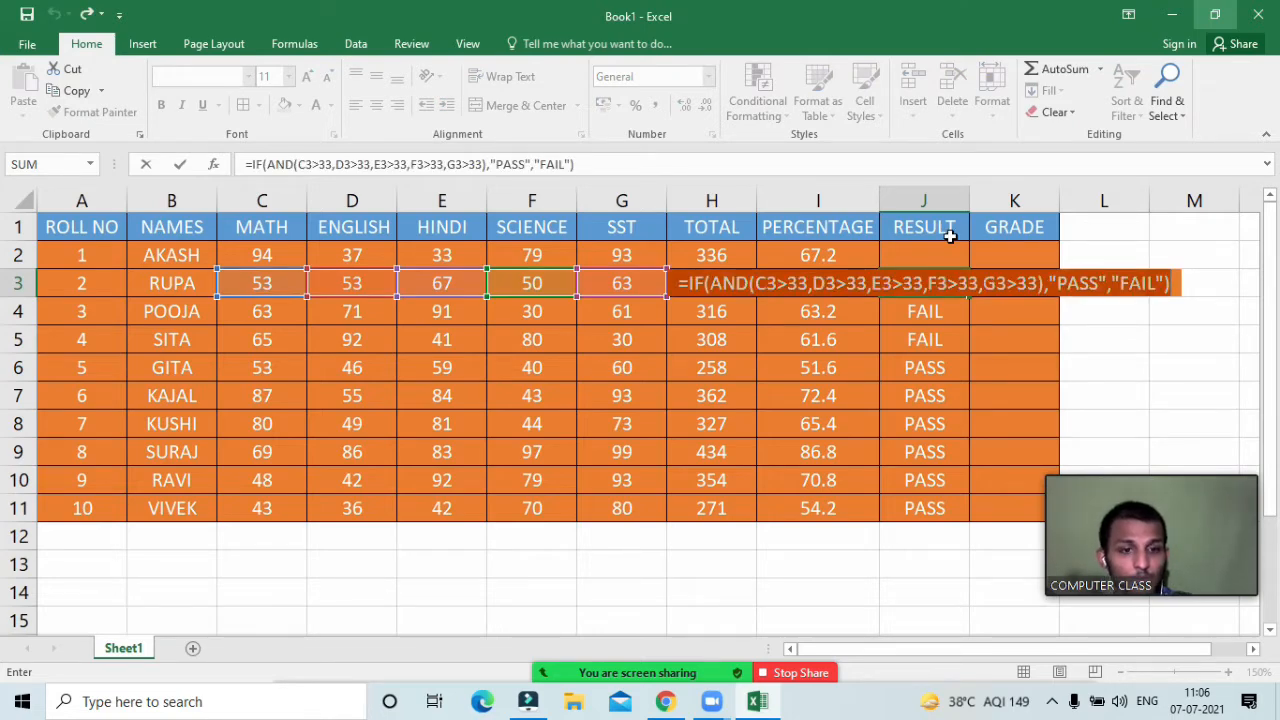
key("Return")
Step: Start an AND formula in cell J2 with the conditions C2>33 and D2>33 for the Math and English marks
key("Up")
key("Up")
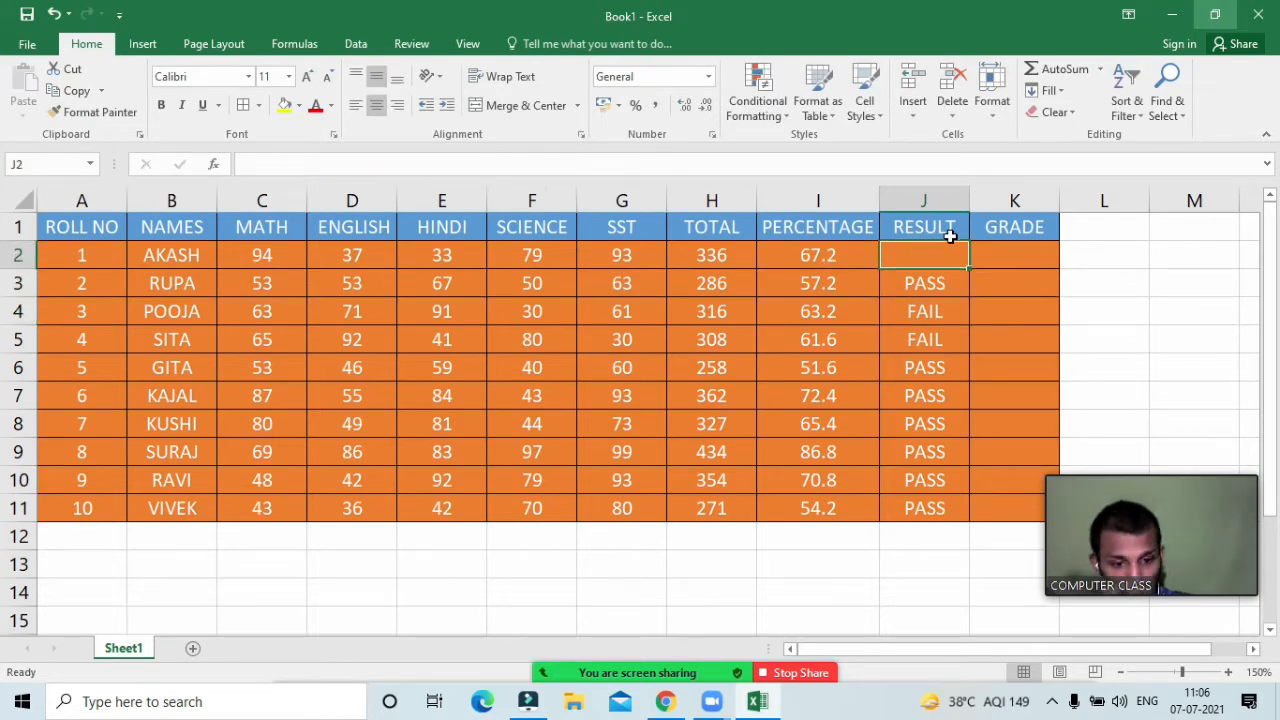
type("=and")
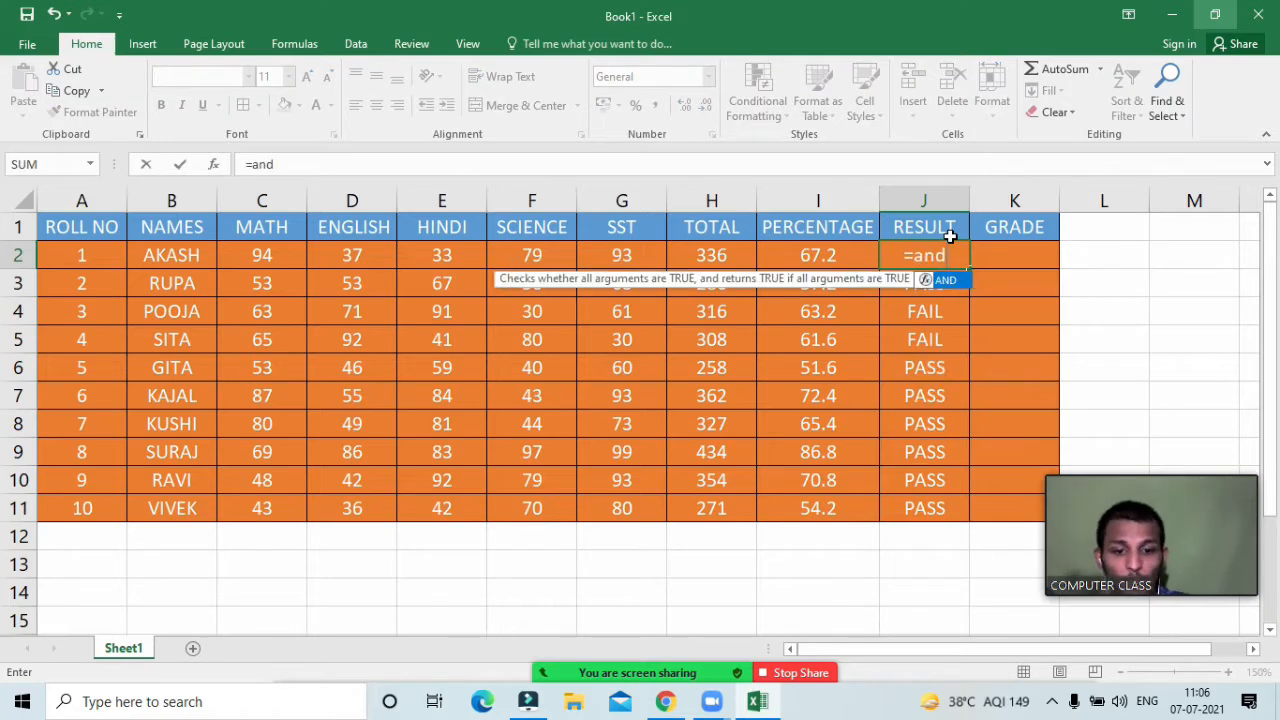
type("(")
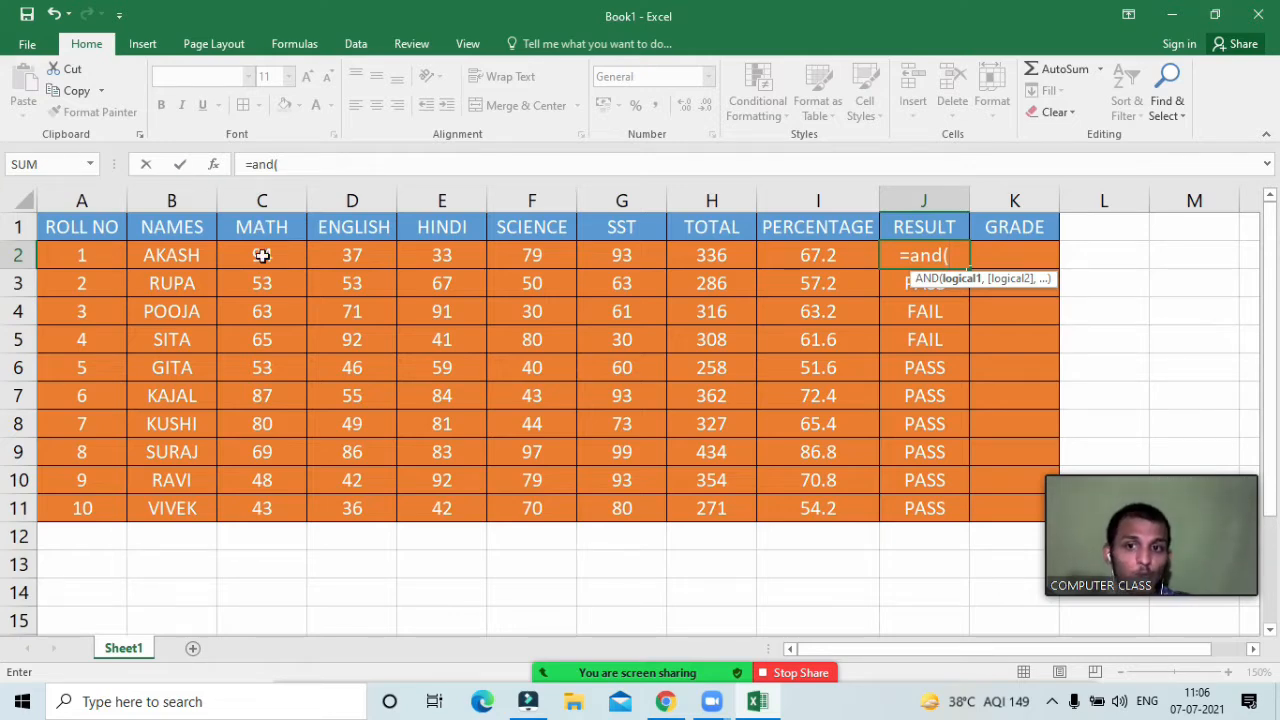
left_click(262, 255)
type(">")
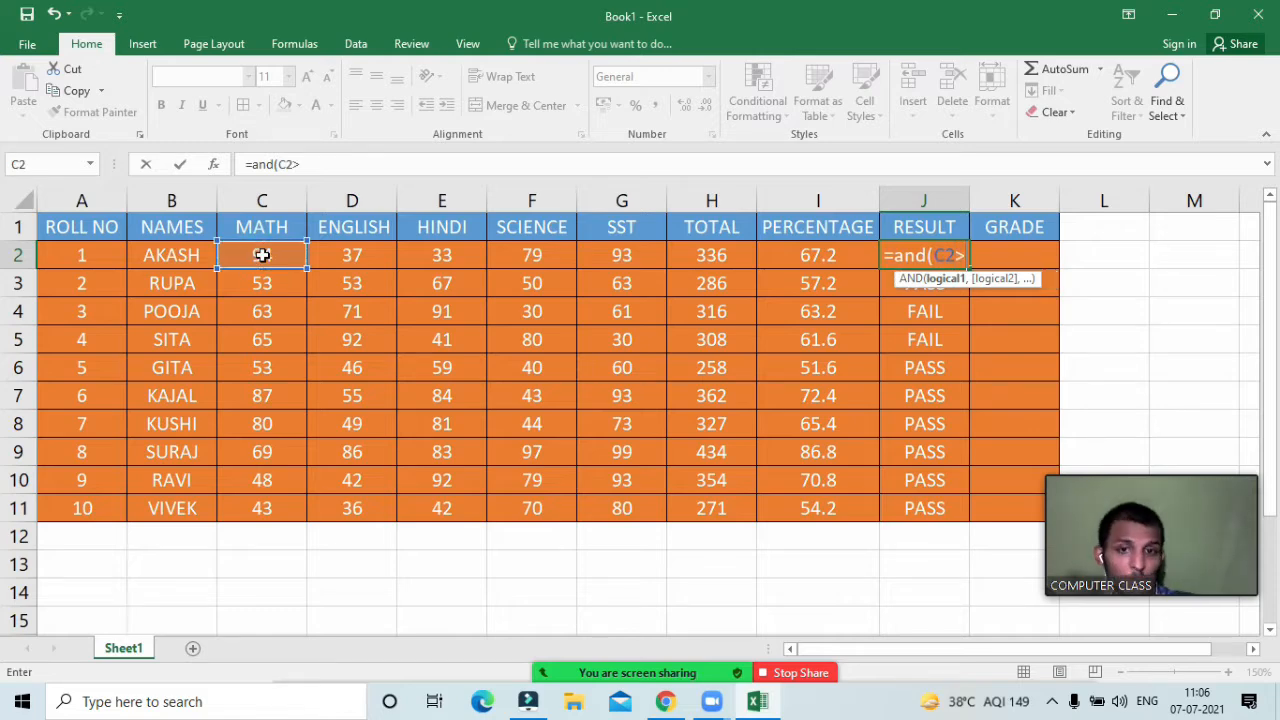
type("33,")
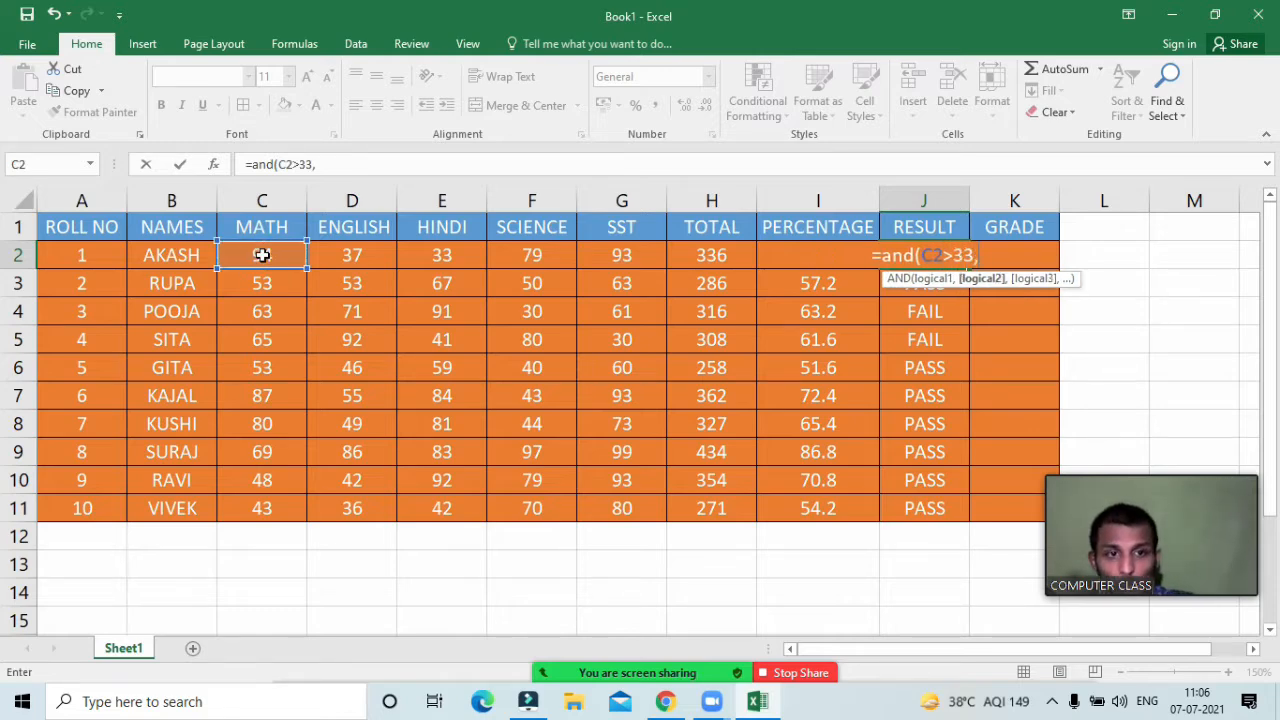
left_click(372, 254)
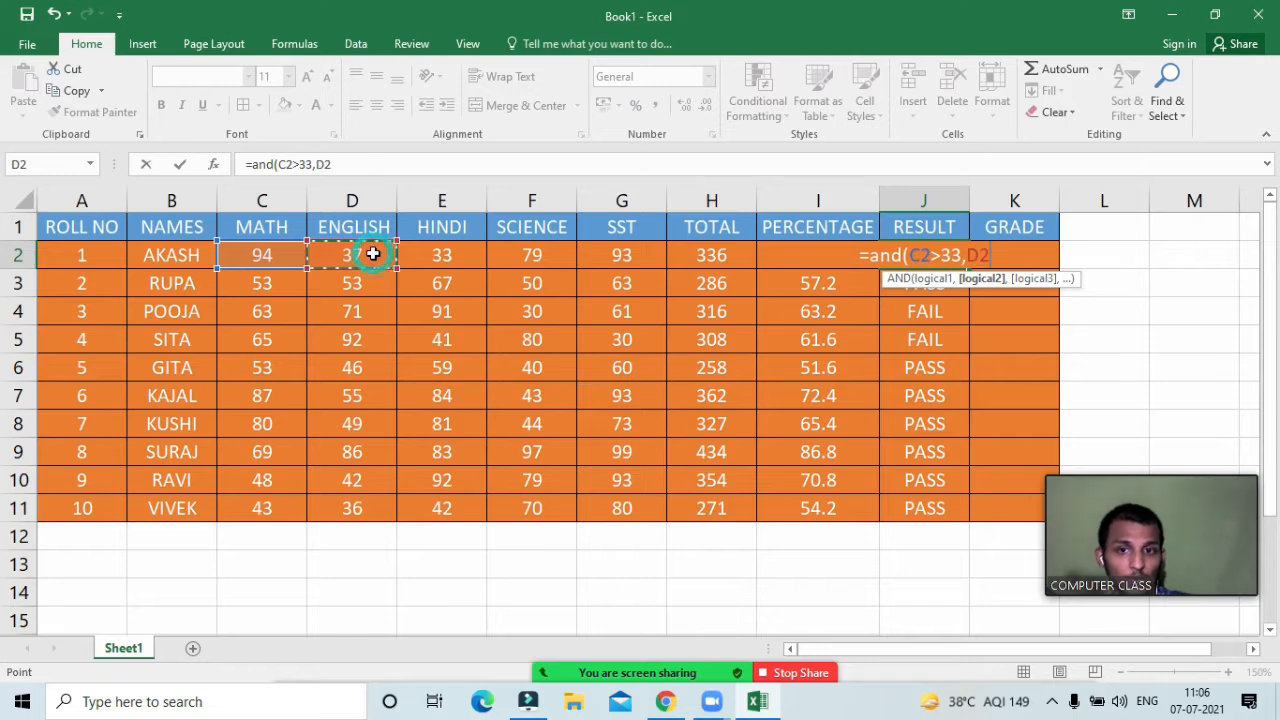
type(">")
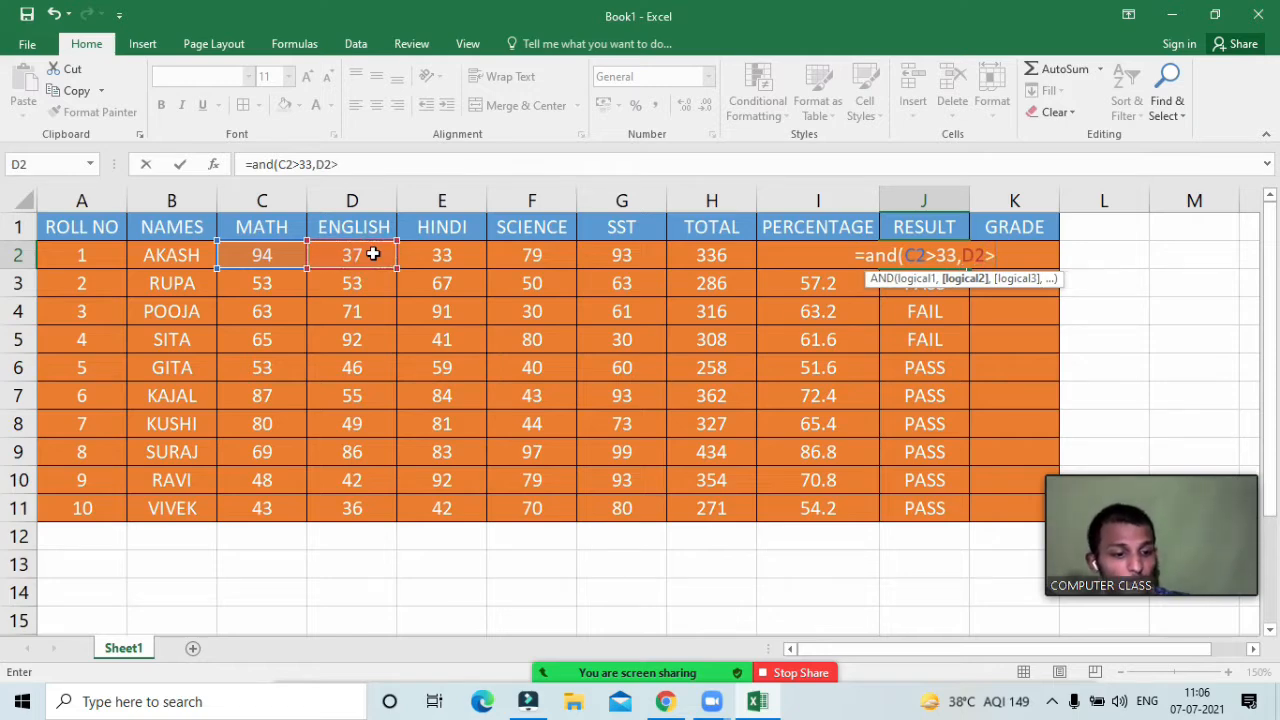
type("33,")
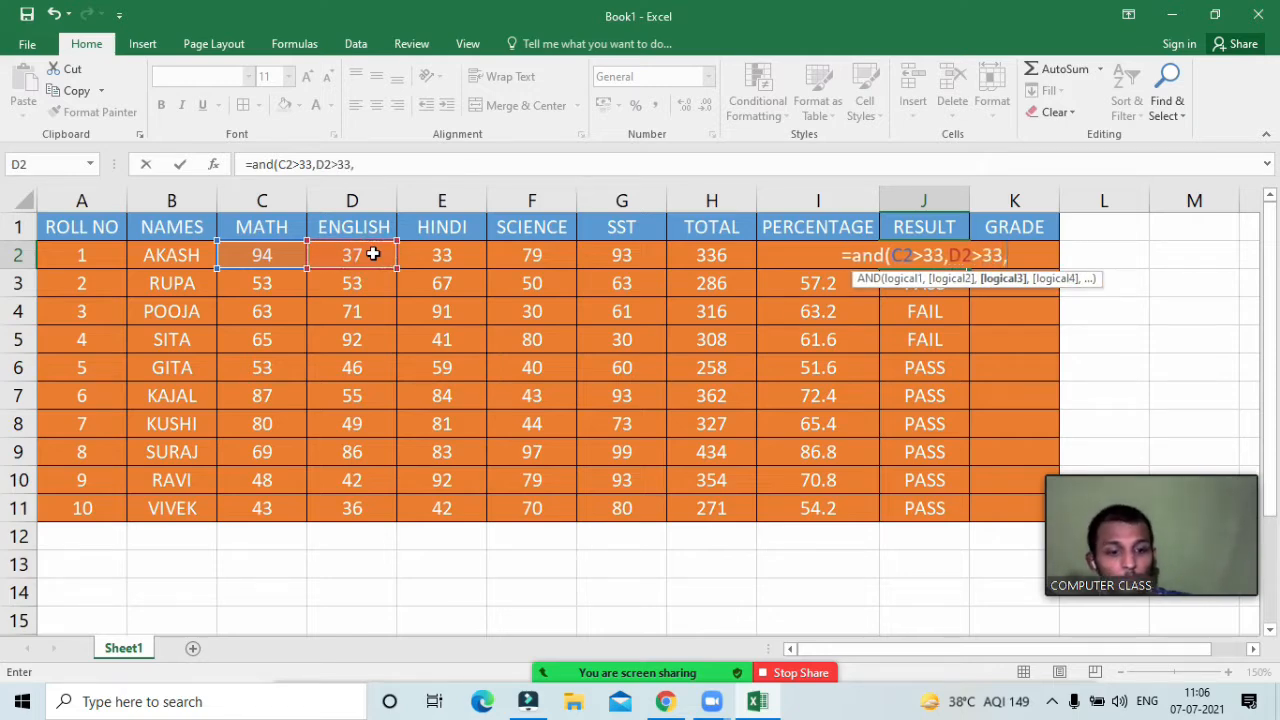
Step: Add the conditions E2>33 and F2>33 for the Hindi and Science marks to the AND formula in J2
key("Left")
key("Left")
key("Left")
key("Left")
key("Left")
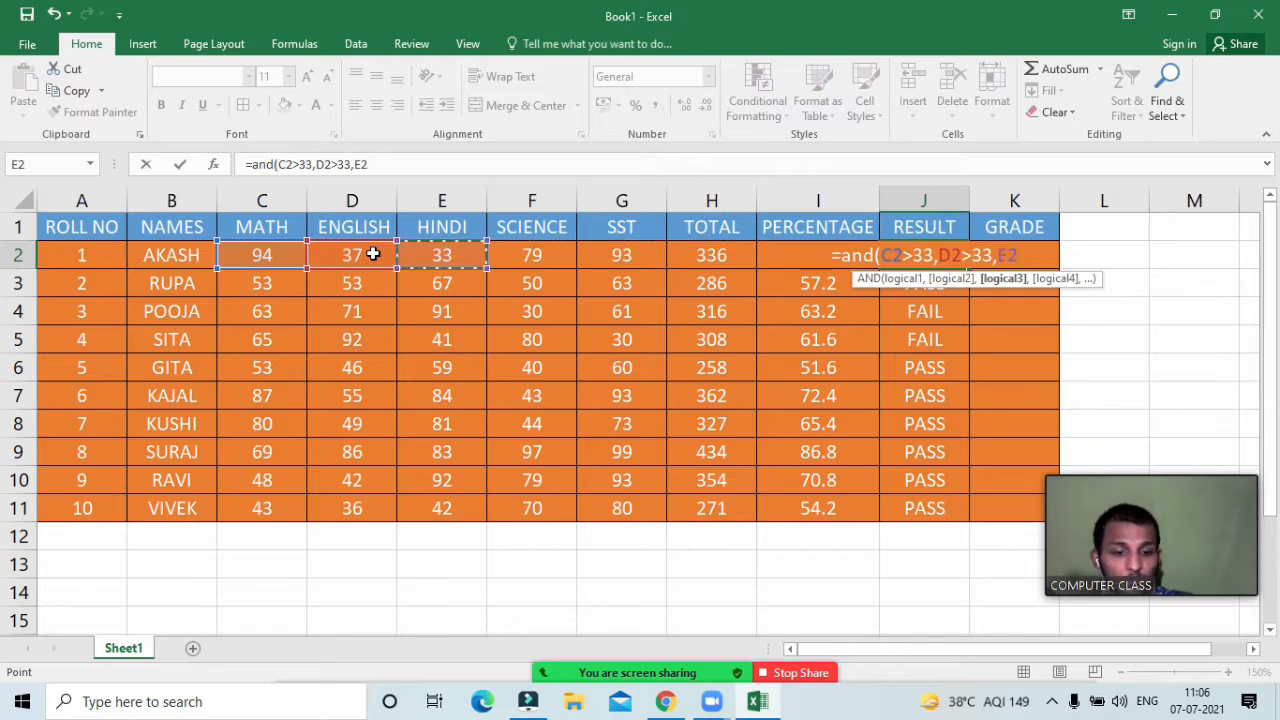
type(">33,")
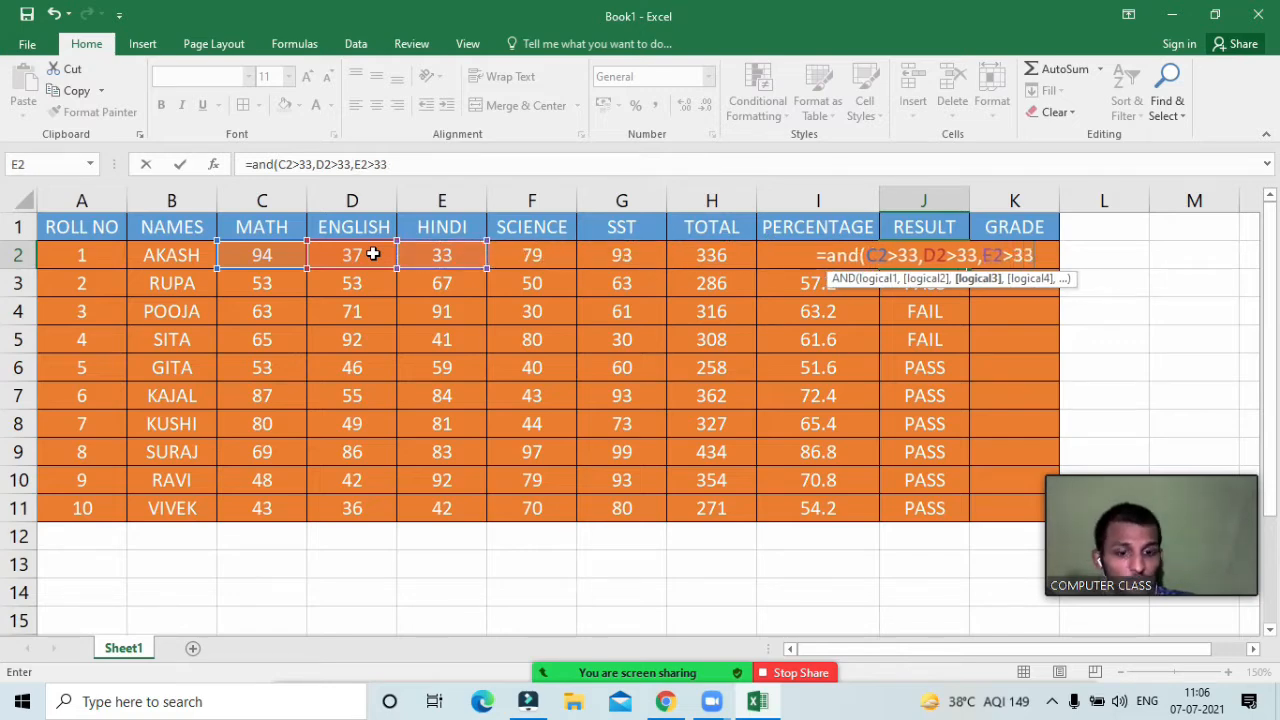
key("Left")
key("Left")
key("Left")
key("Left")
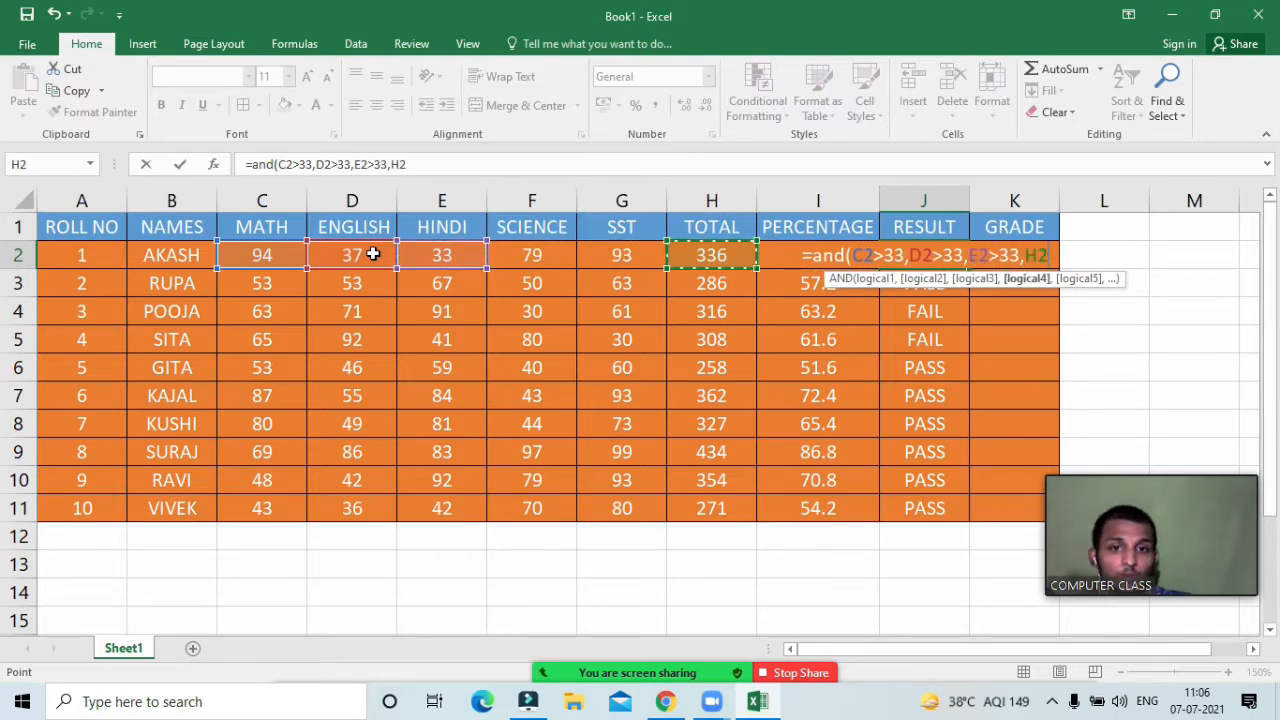
type(">332")
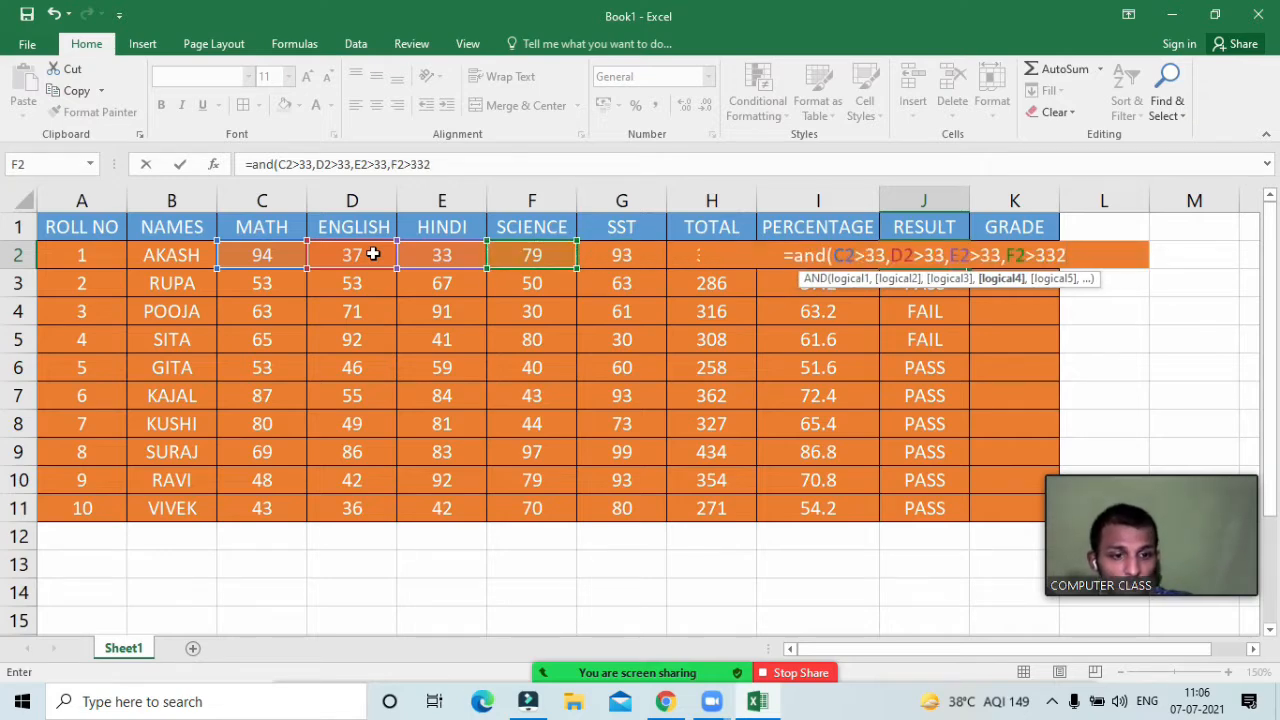
key("BackSpace")
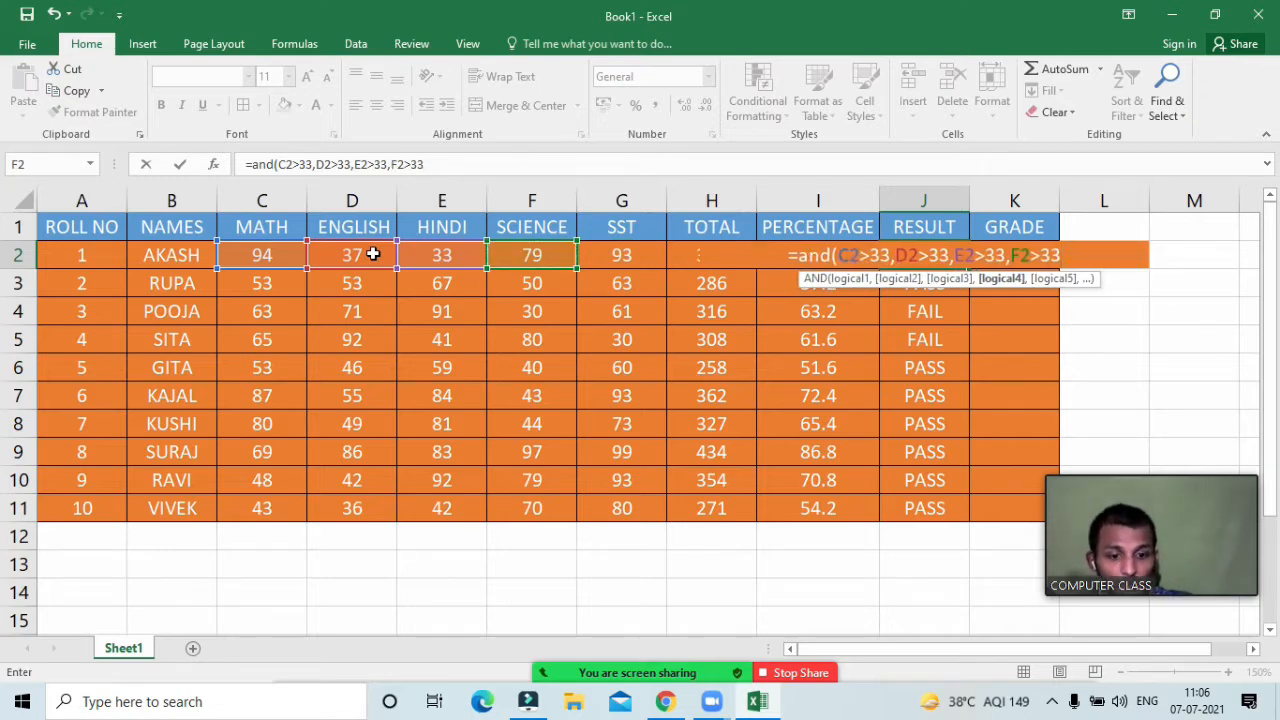
Step: Add the condition G2>33 for the SST mark and complete the AND formula in J2
type(",")
key("Left")
key("Left")
key("Left")
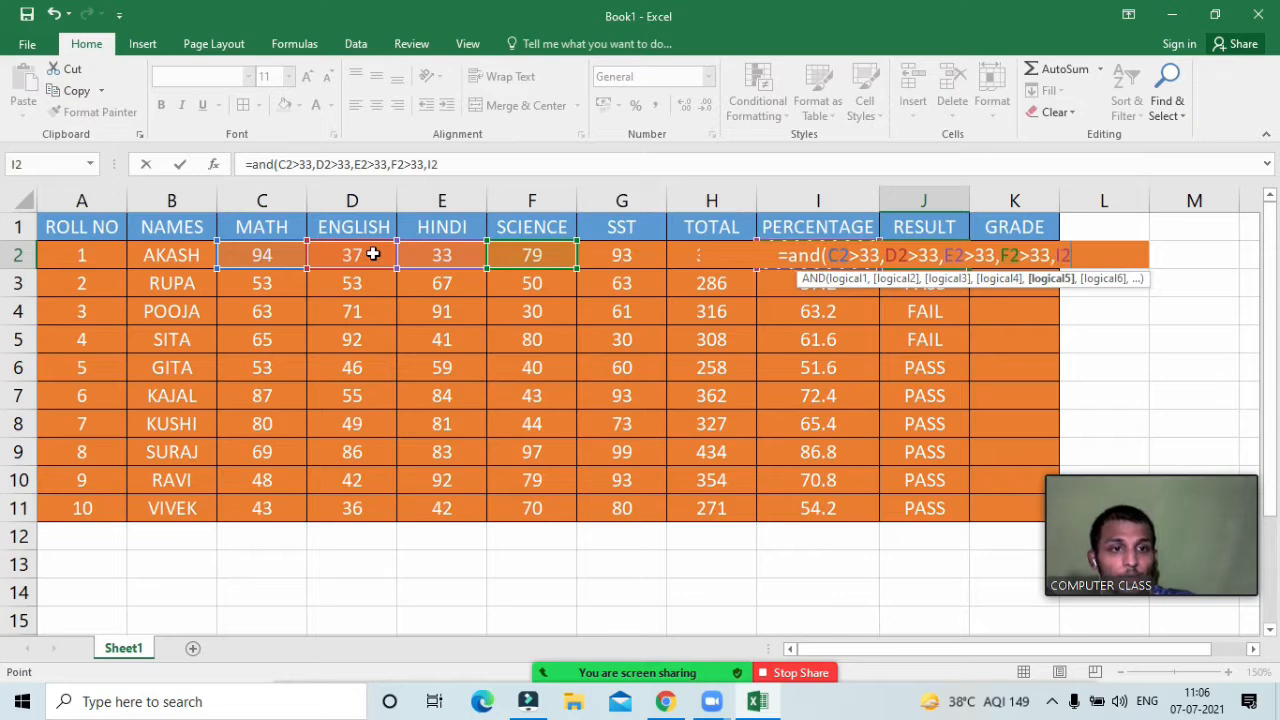
type(">")
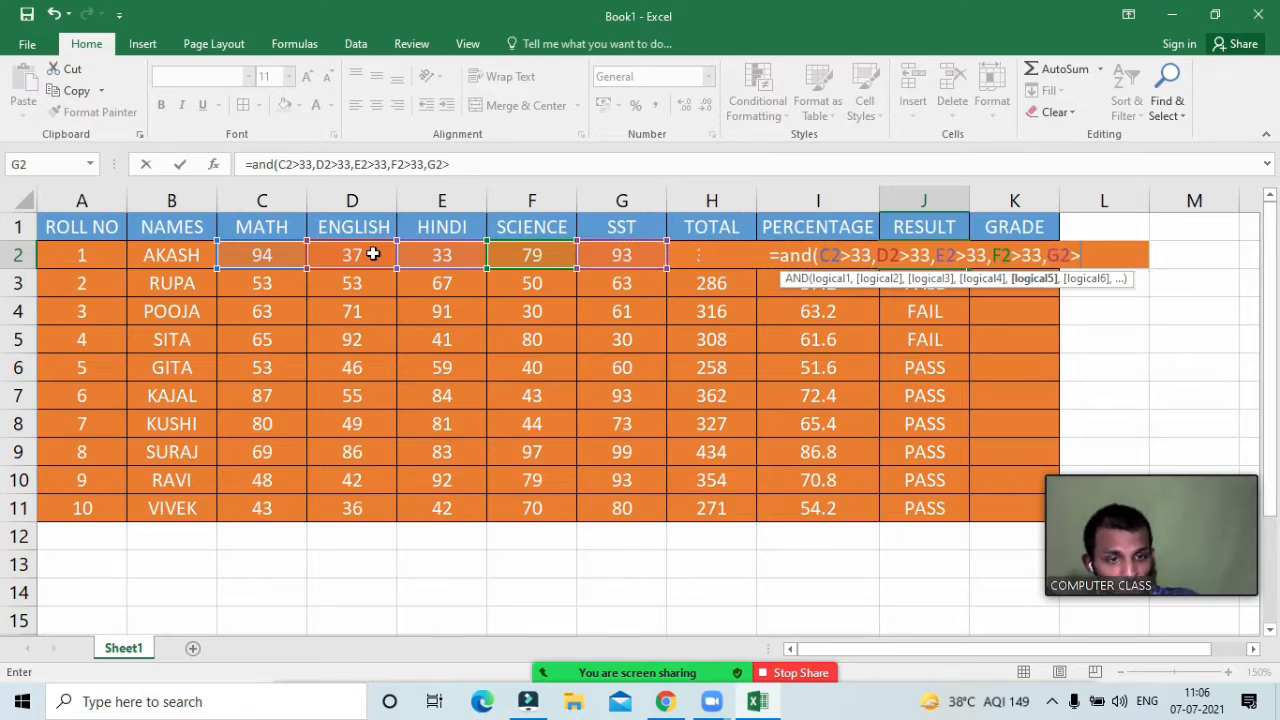
type("33")
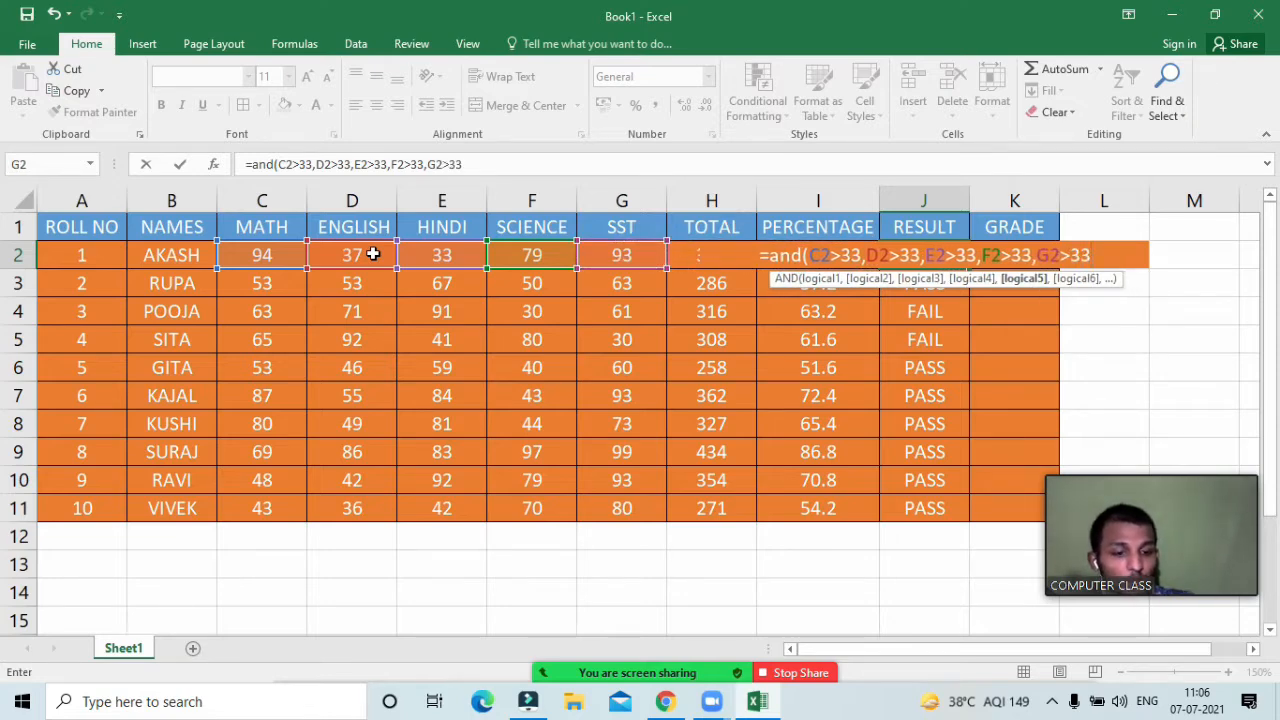
type(")")
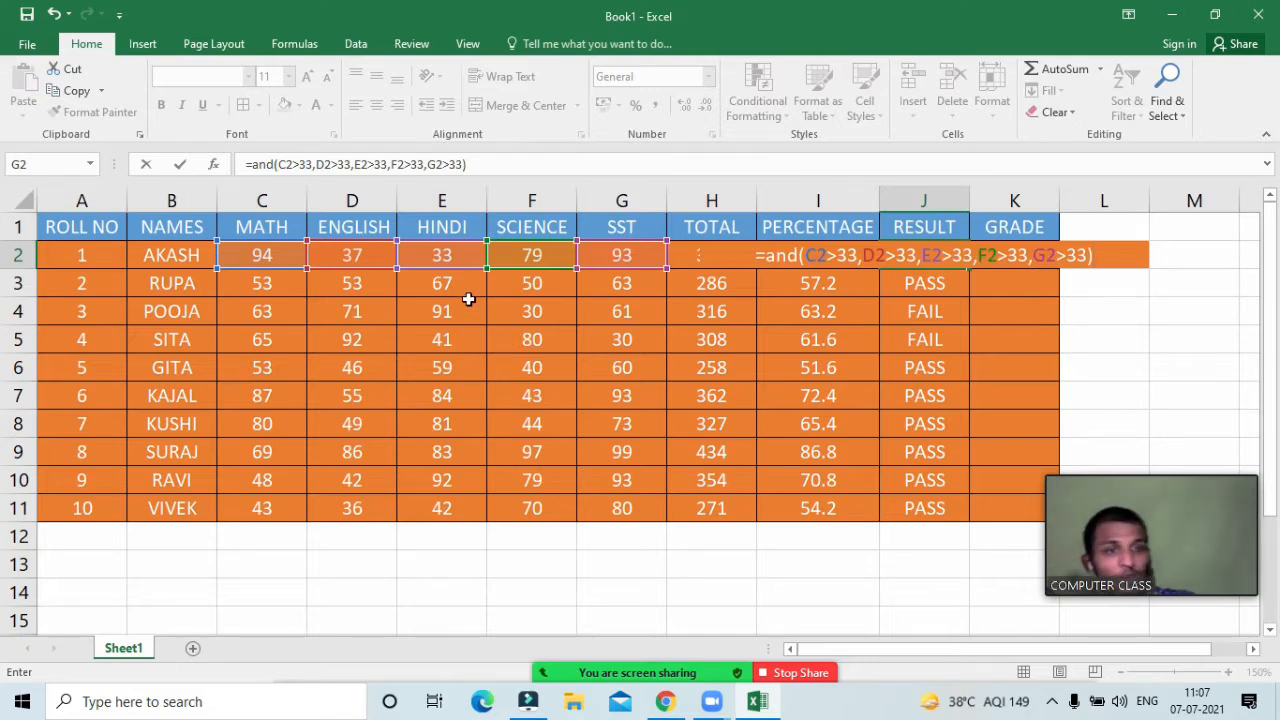
key("Return")
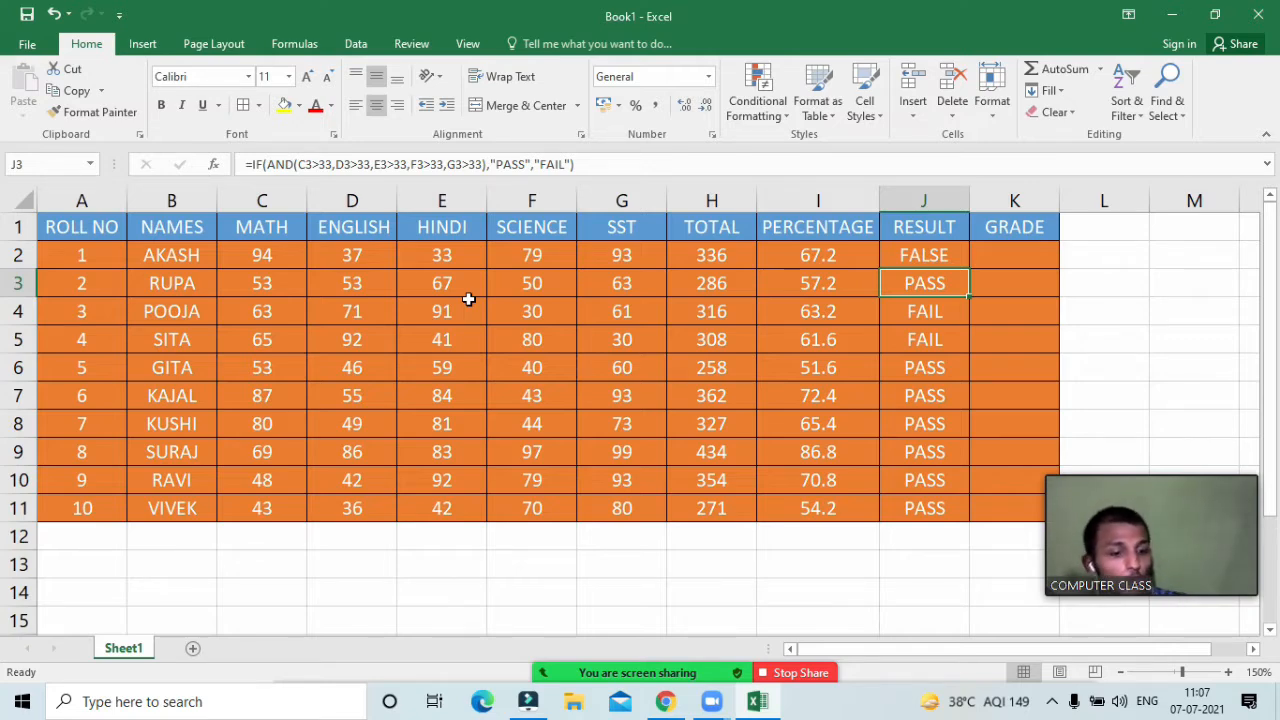
Step: Wrap the AND formula in J2 in an IF function as its logical test and open a quoted text for the true value
key("Up")
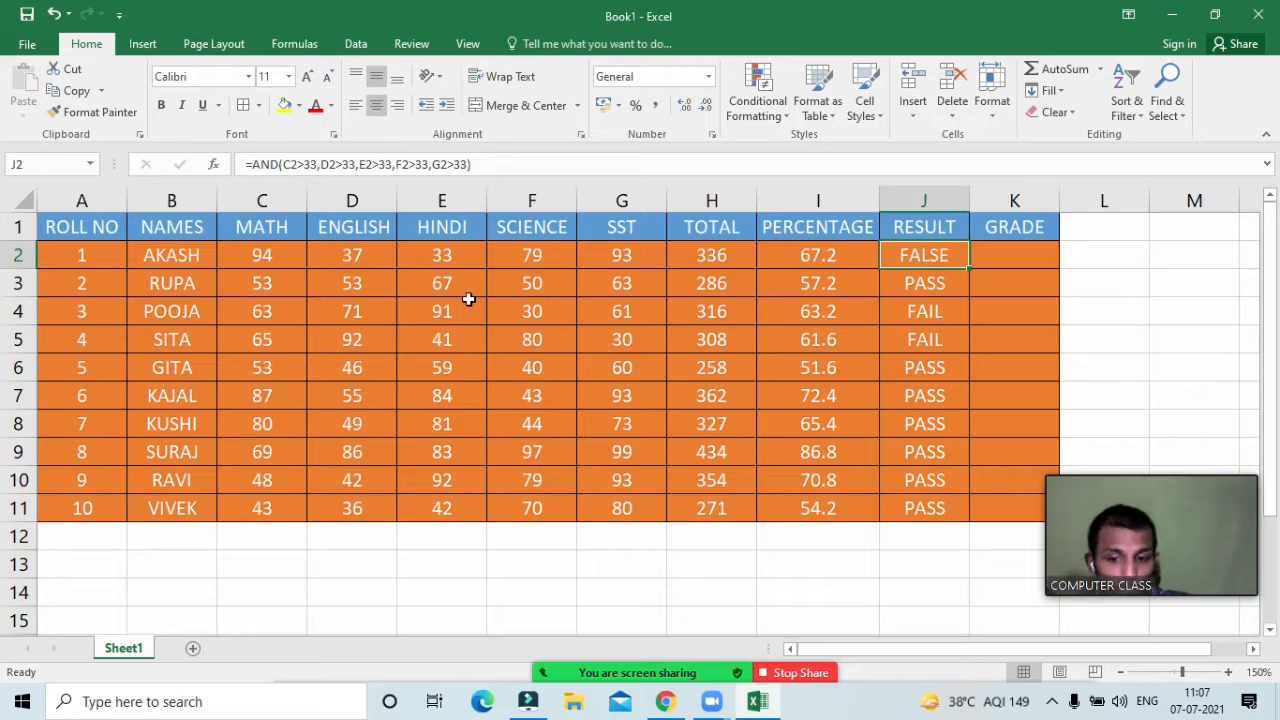
key("F2")
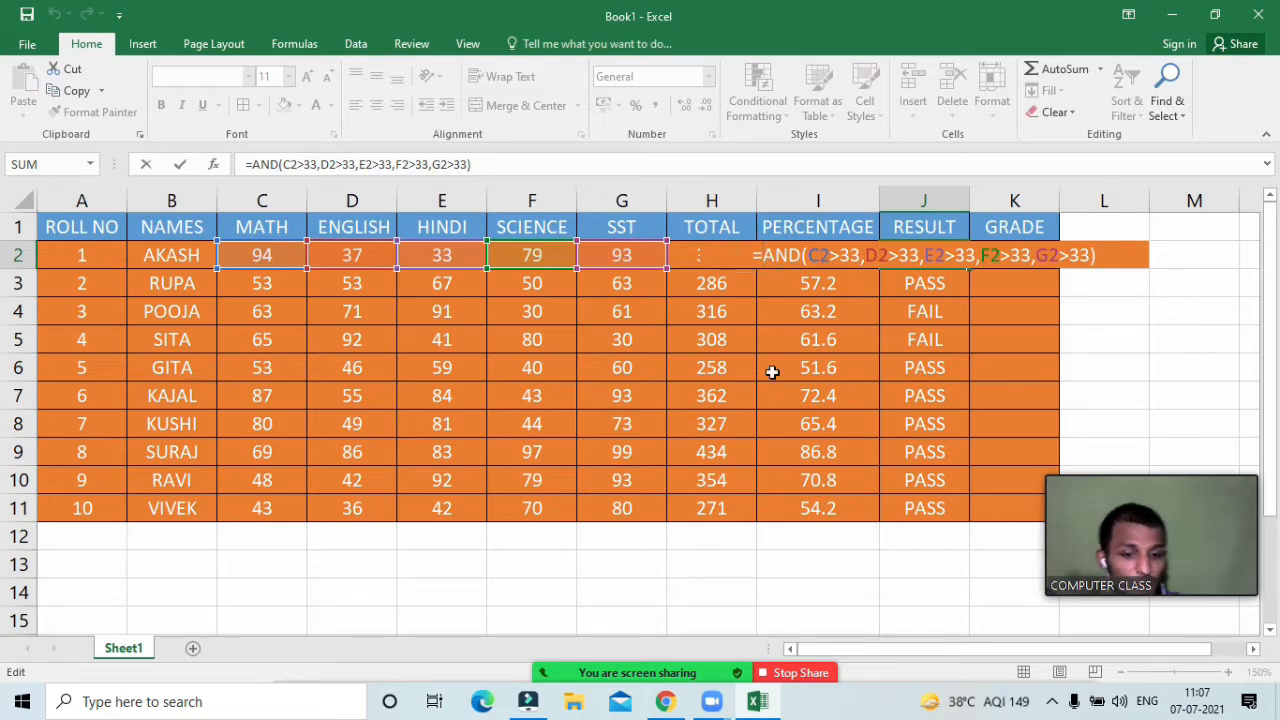
type("if")
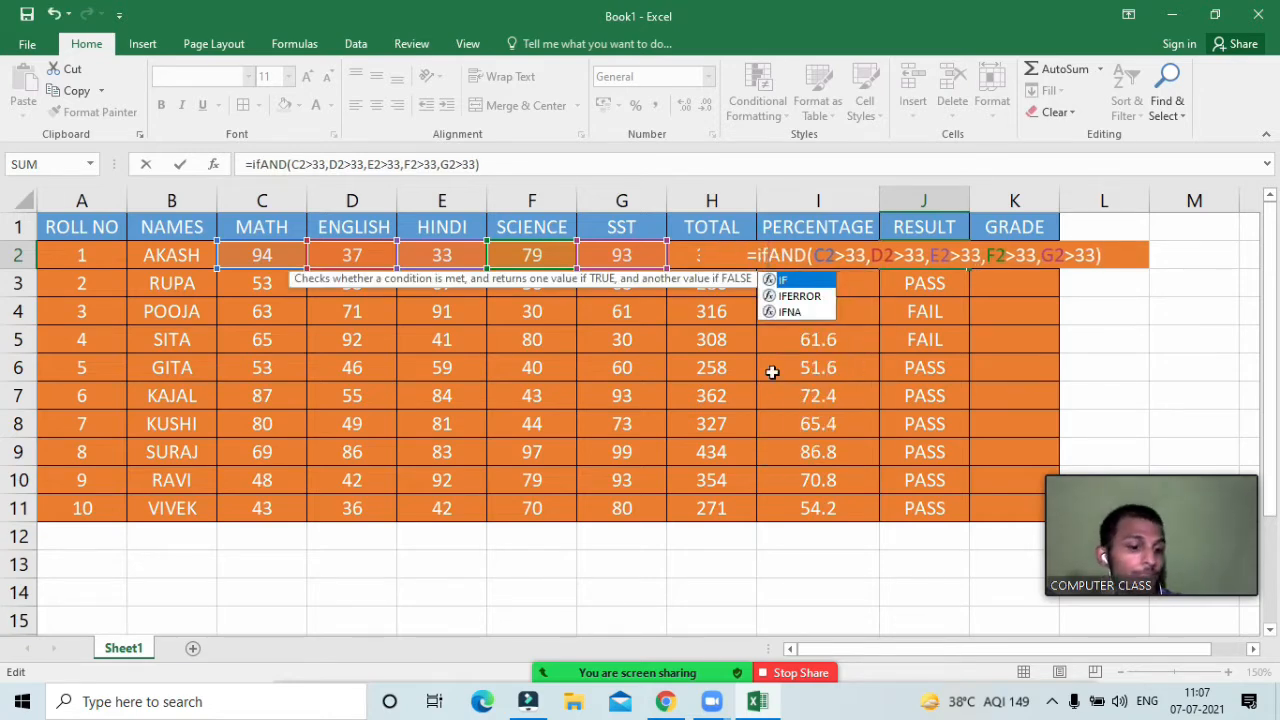
type("(")
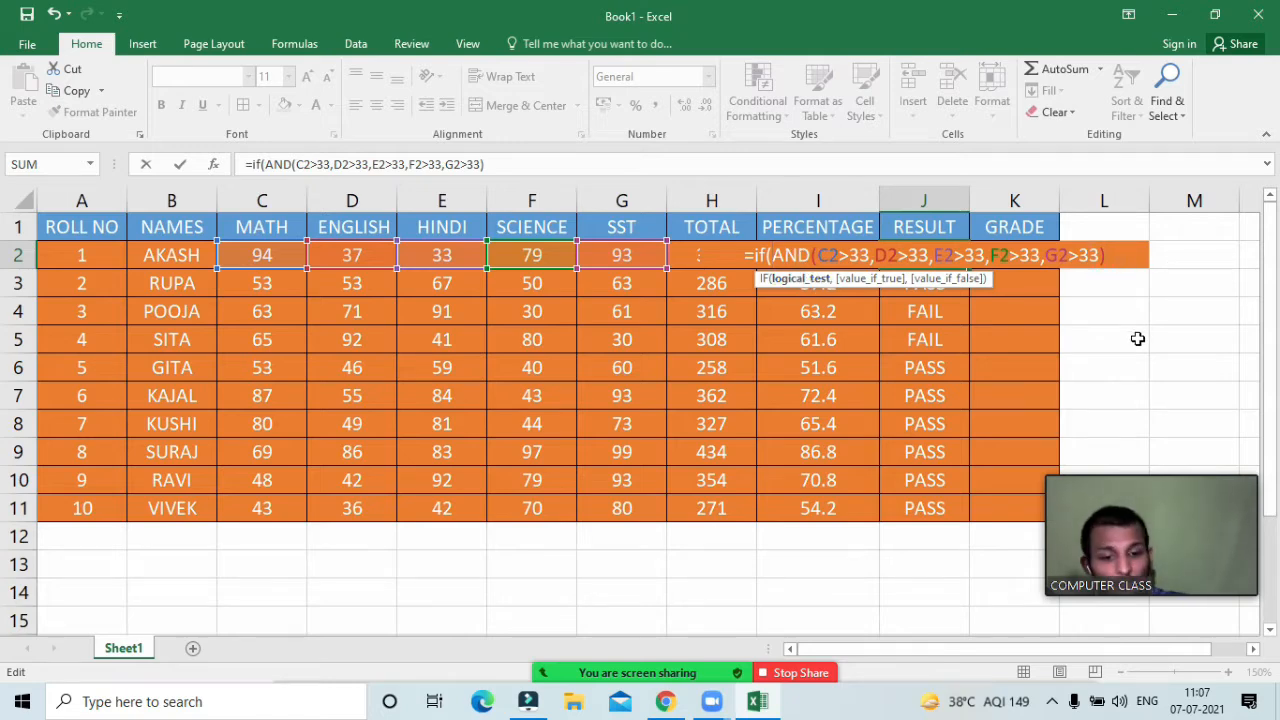
type(",")
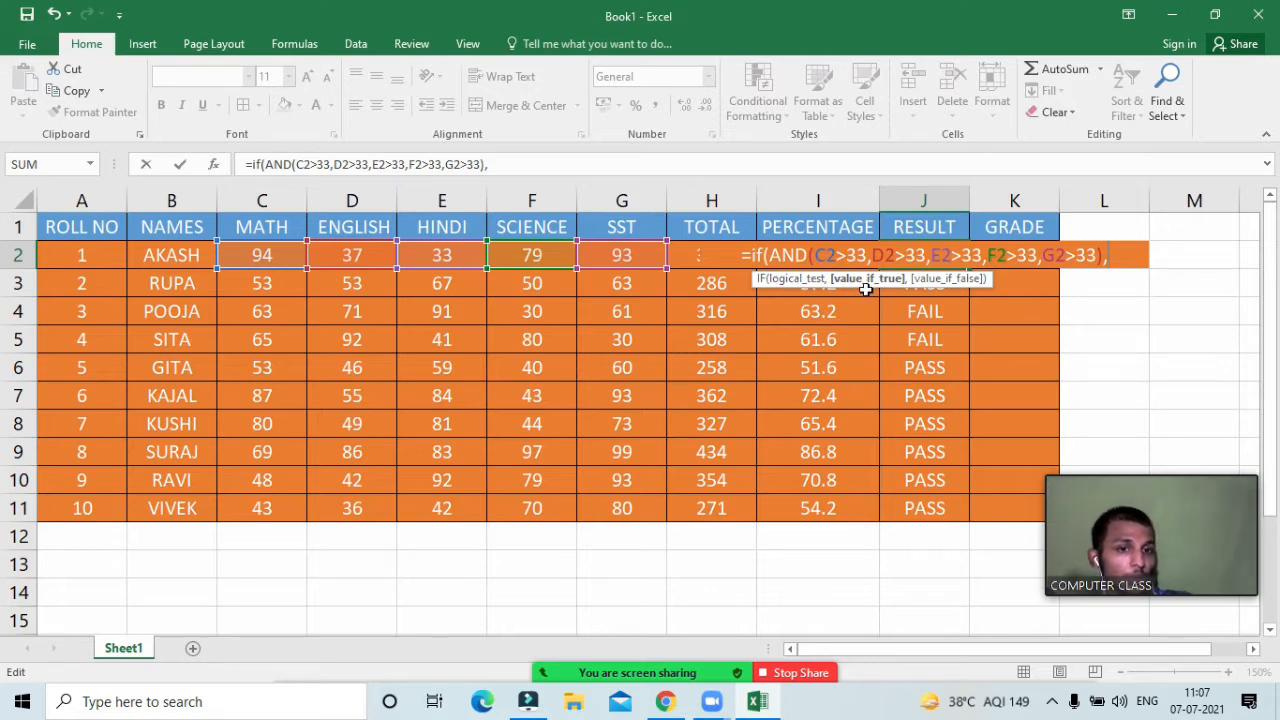
type("\"")
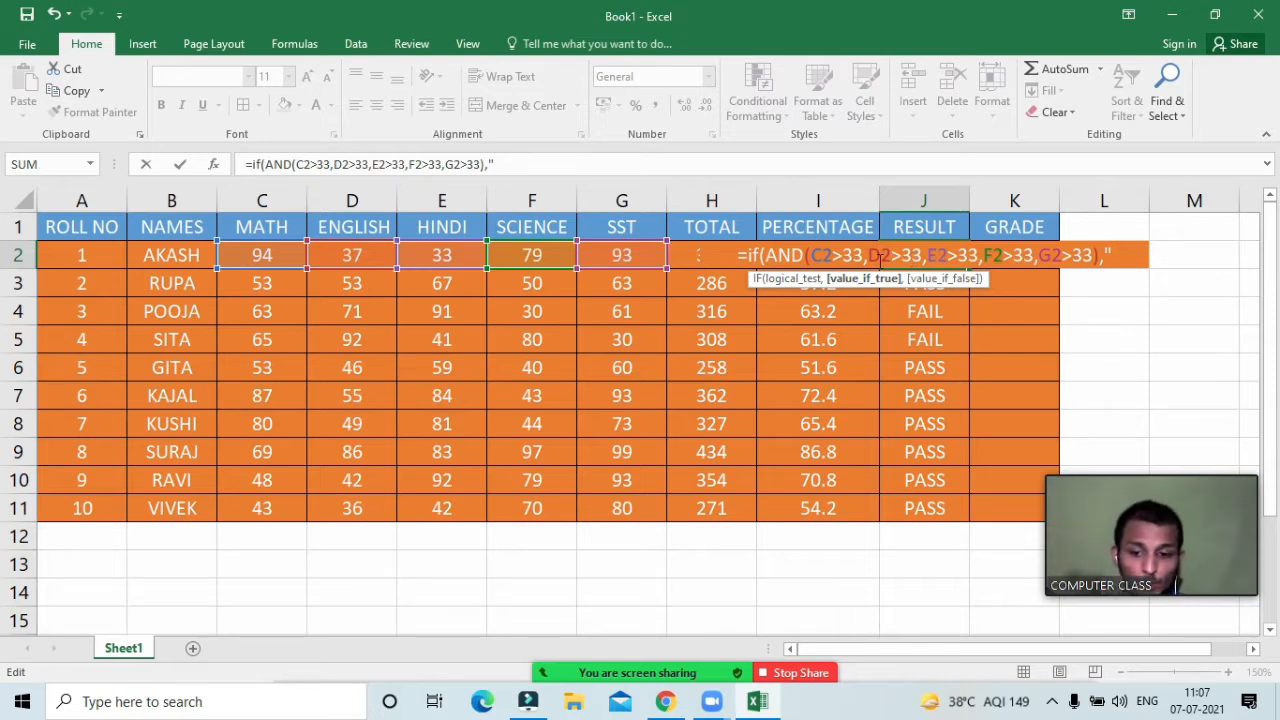
type("TRUE")
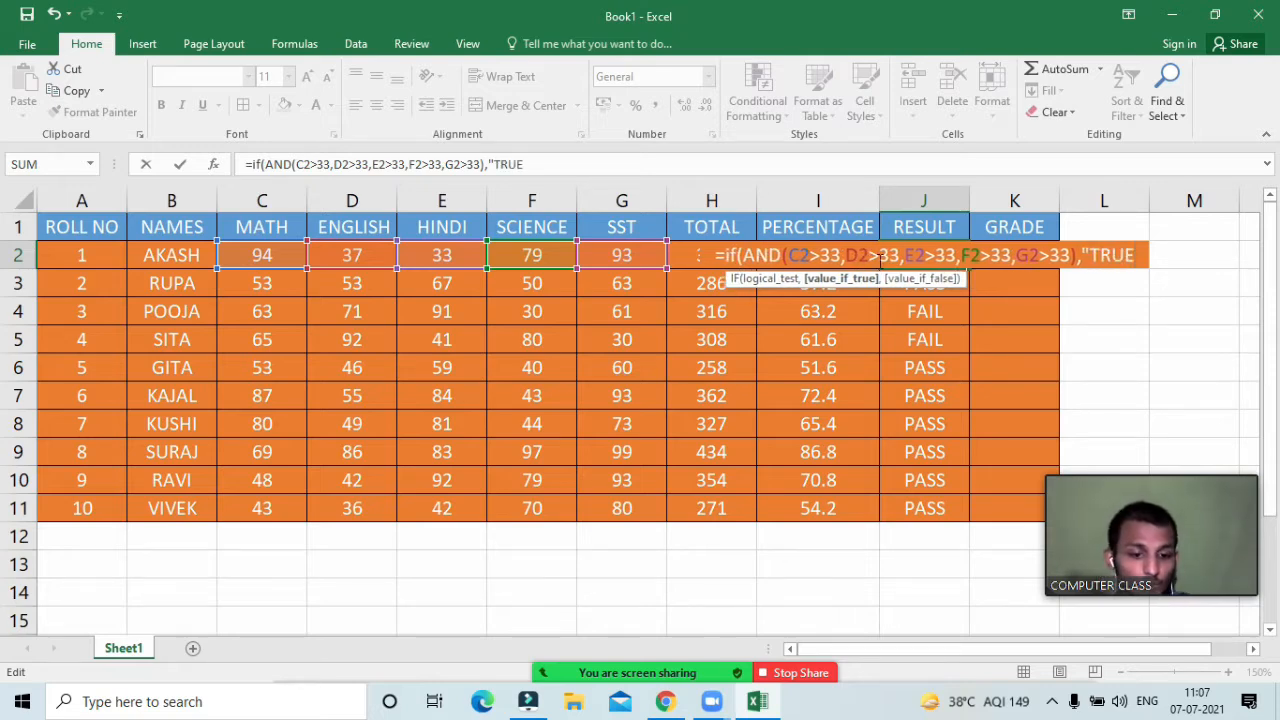
type("\",")
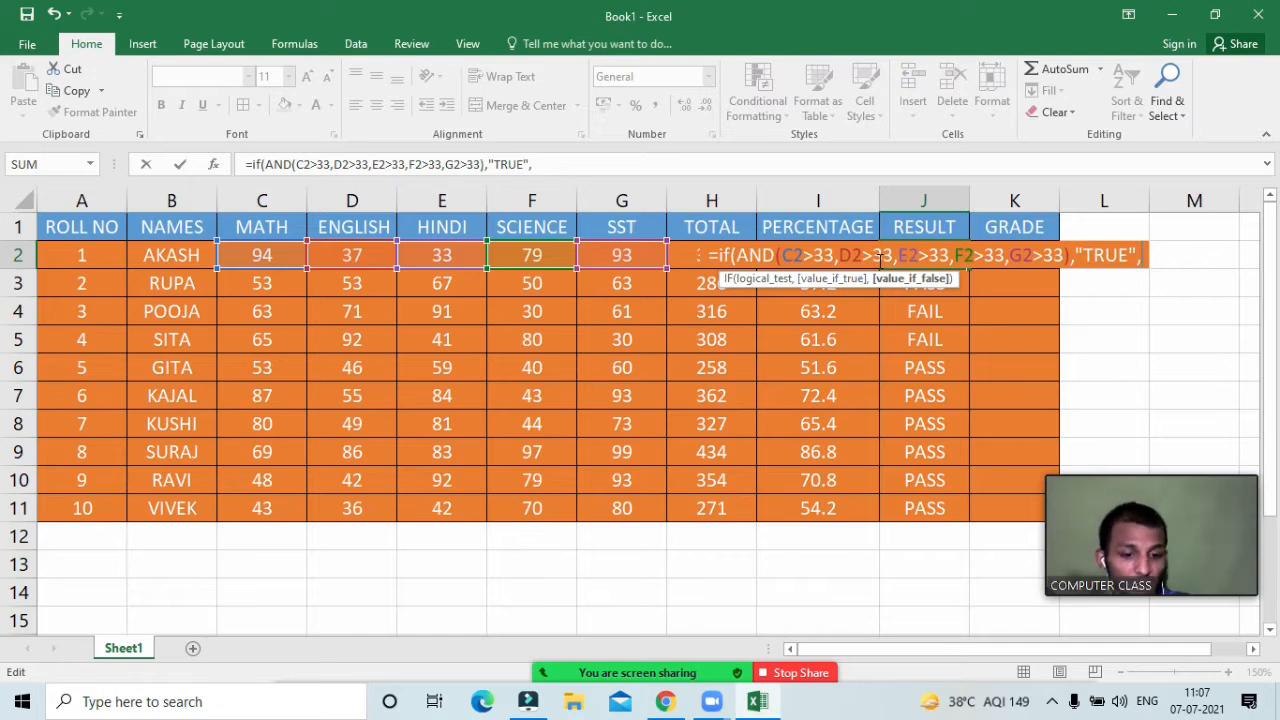
type("\"FA")
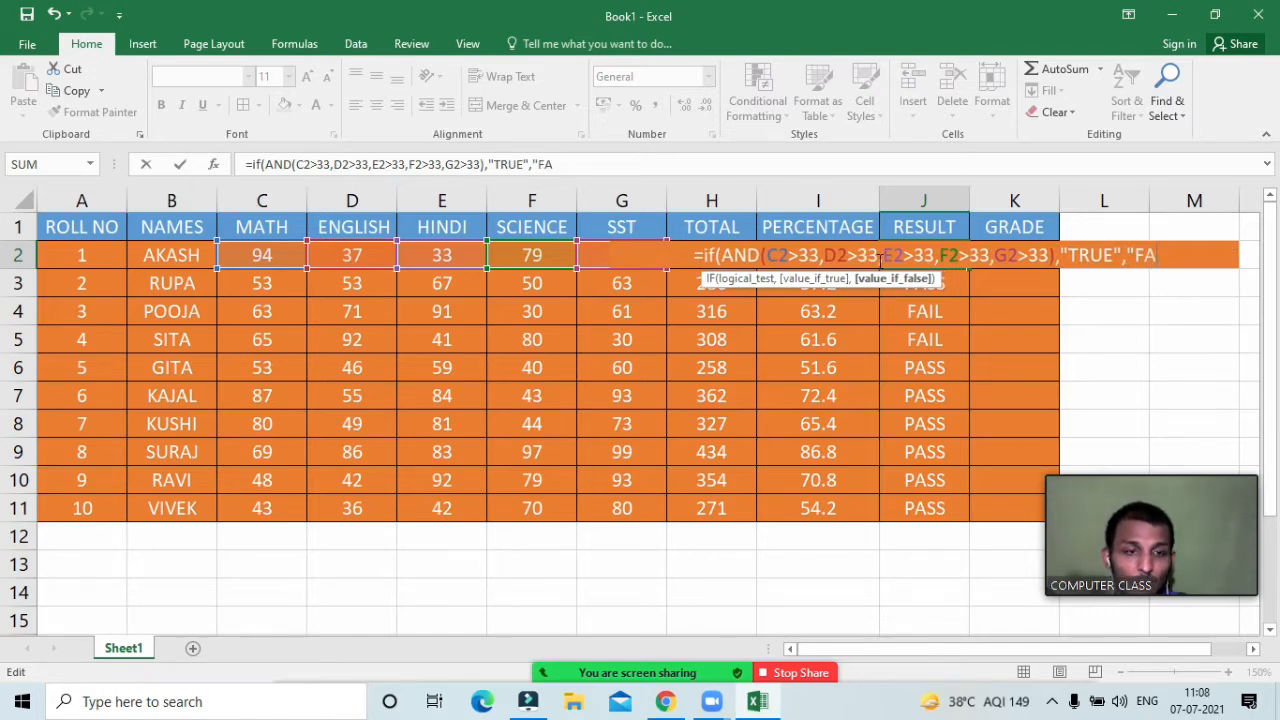
key("BackSpace")
key("BackSpace")
key("BackSpace")
key("BackSpace")
key("BackSpace")
key("BackSpace")
key("BackSpace")
key("BackSpace")
key("BackSpace")
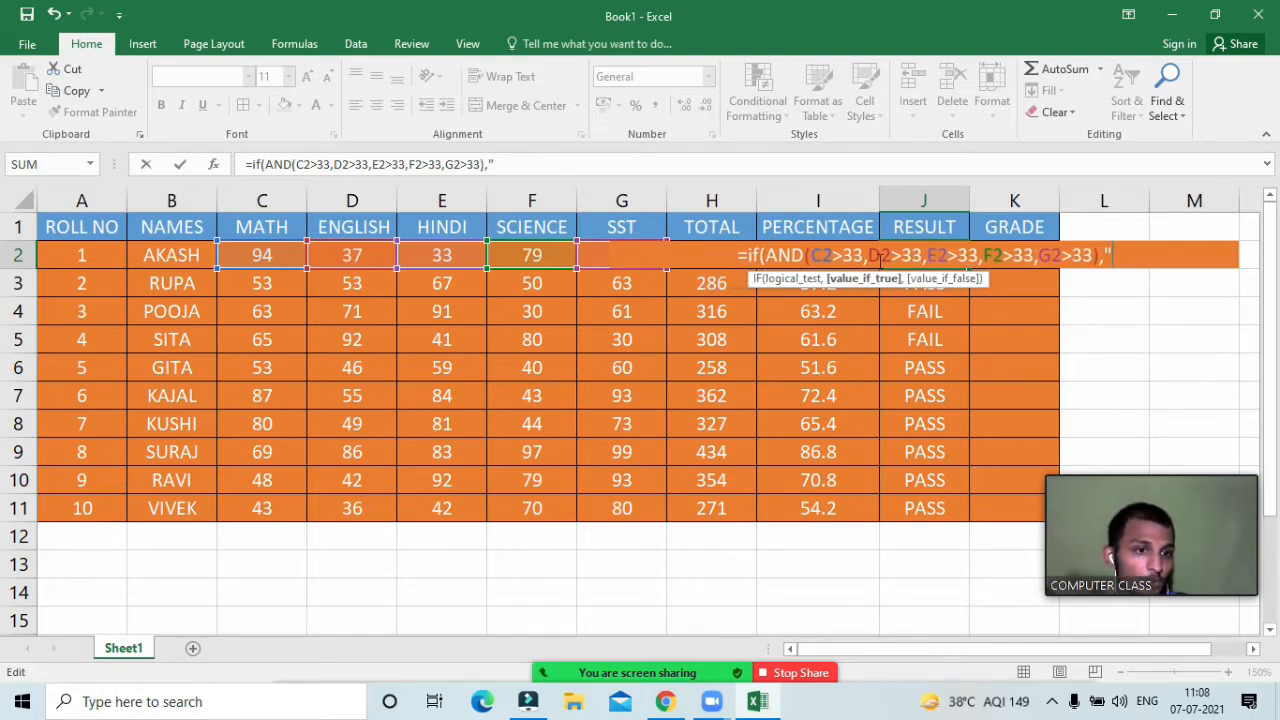
Step: Complete the IF formula in J2 with "PASS" as the true value and "FAIL" as the false value
type("OAS")
key("BackSpace")
key("BackSpace")
key("BackSpace")
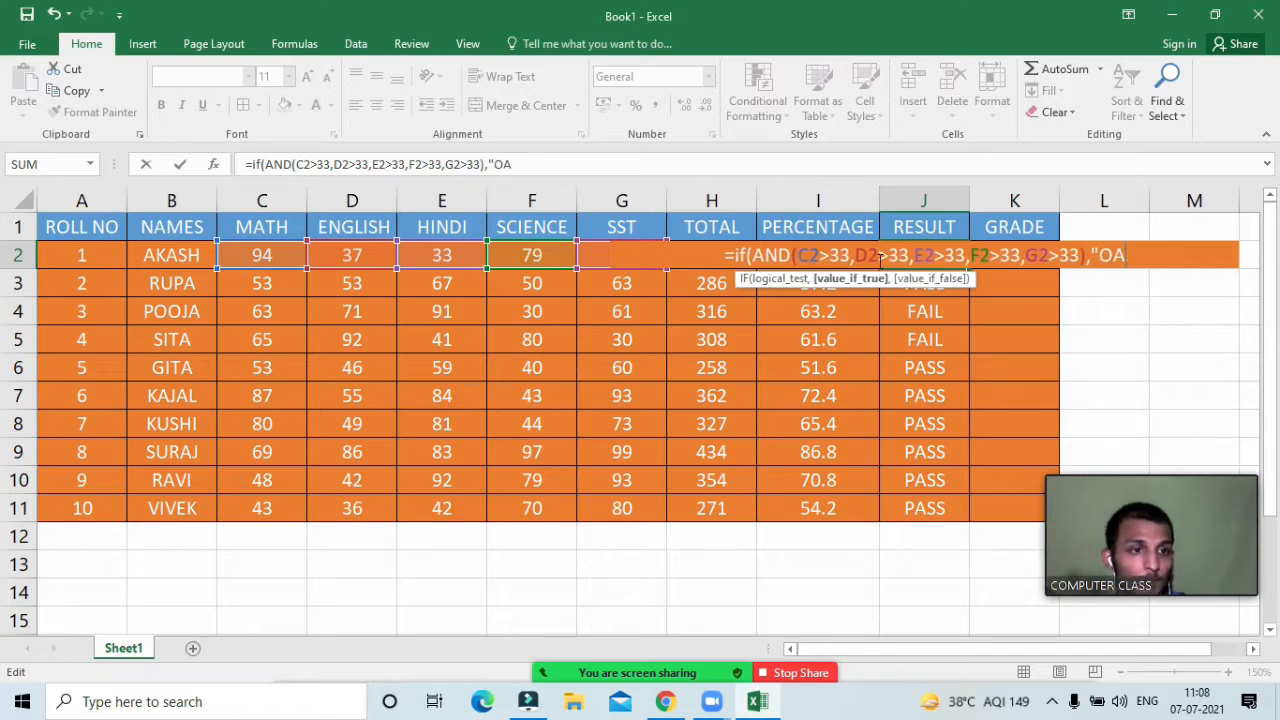
type("PASS")
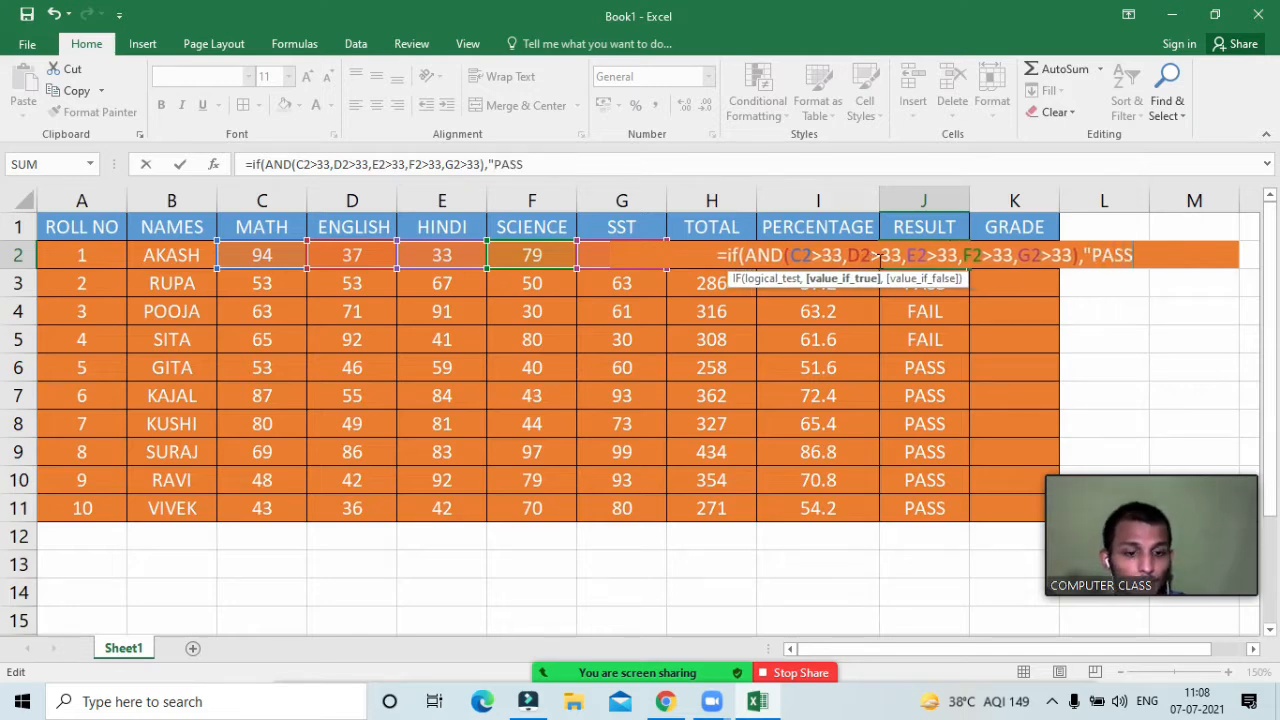
type("\",:\"")
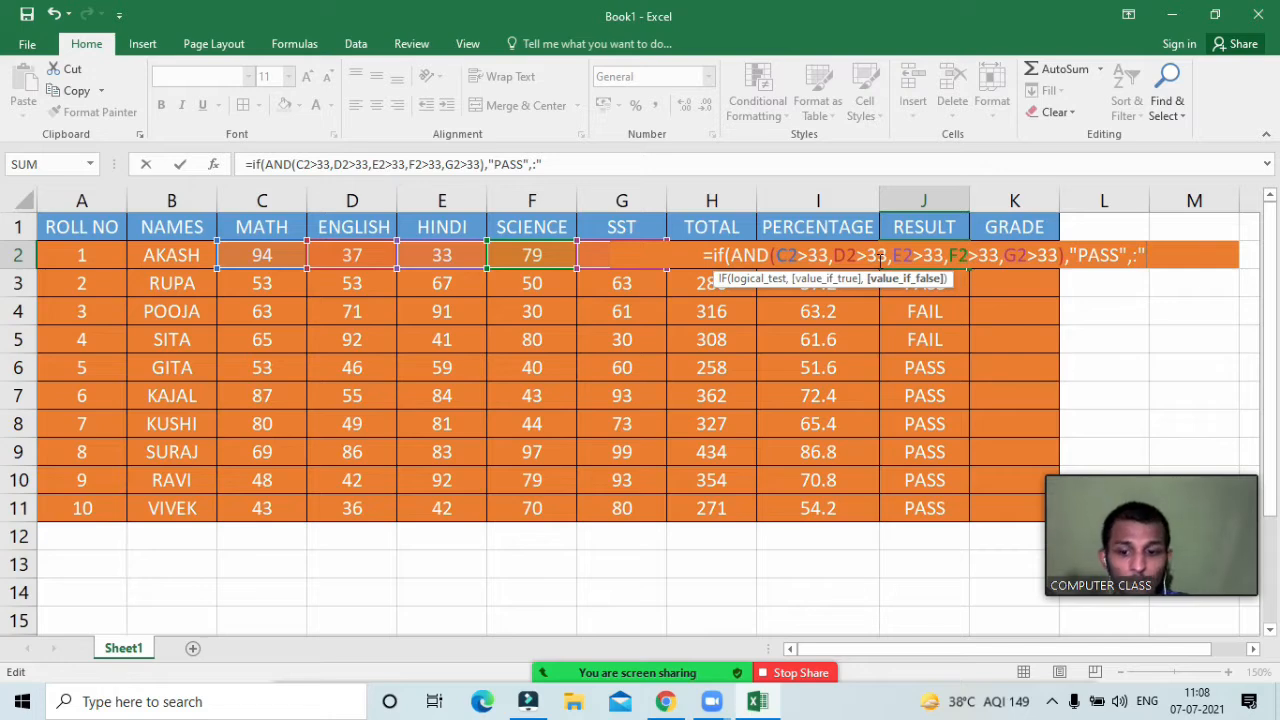
type("FAI")
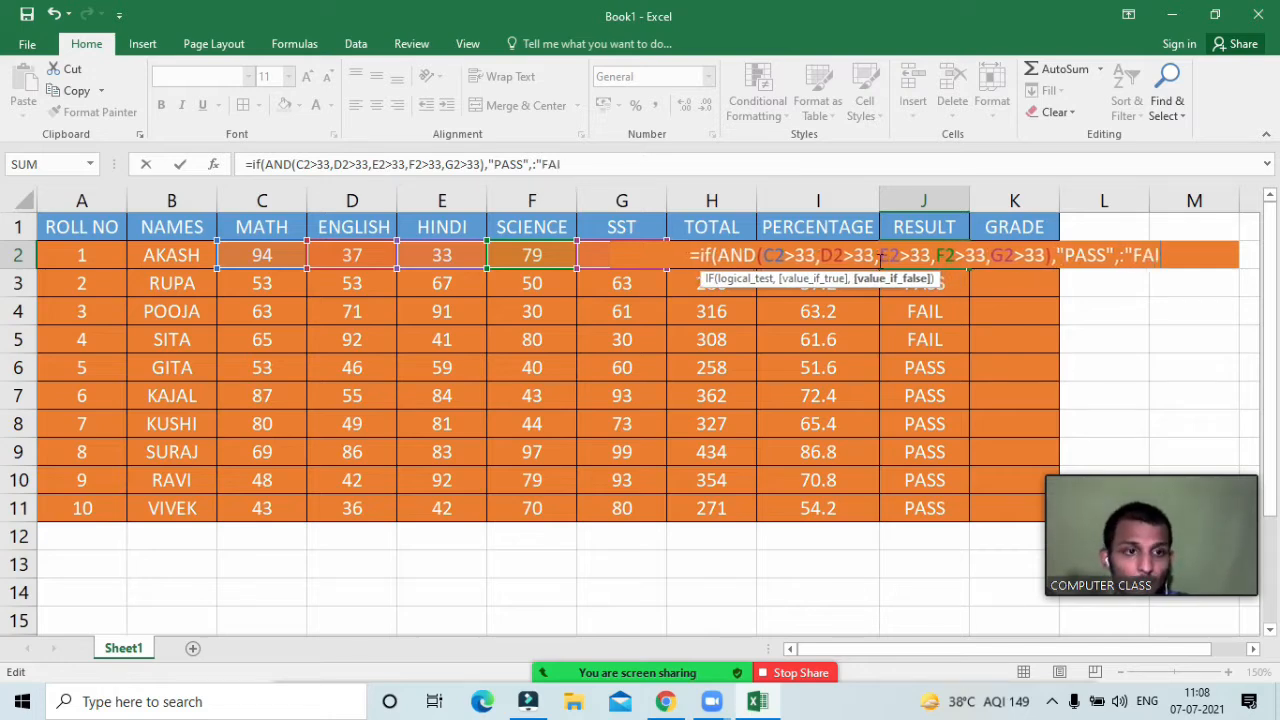
type("L\")")
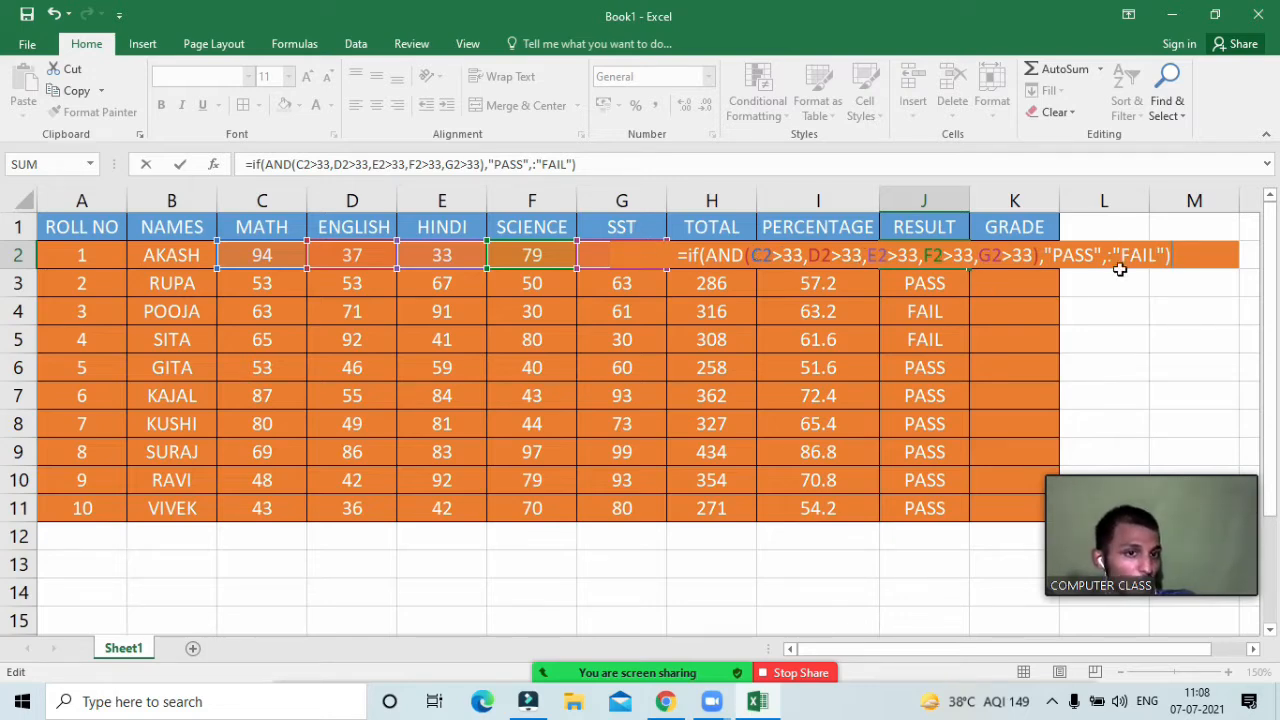
key("Return")
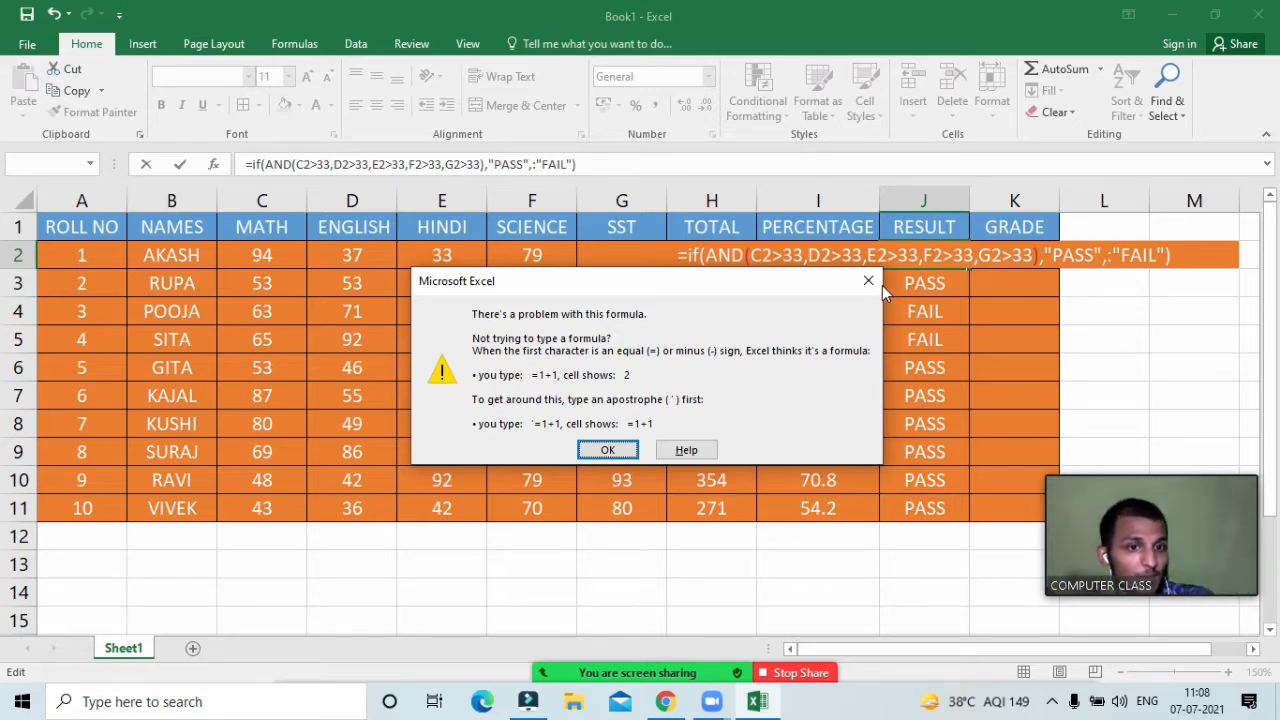
Step: Remove the stray colon before "FAIL" in the J2 formula and commit it
key("Return")
left_click(1110, 255)
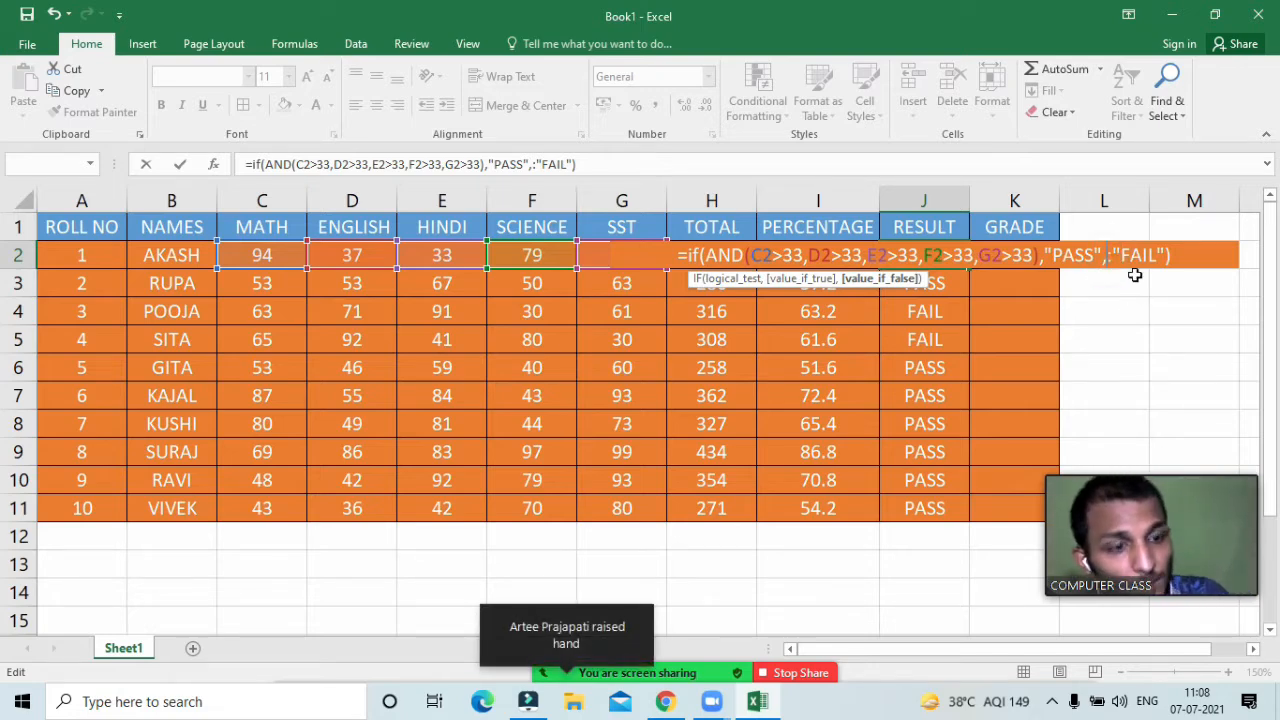
key("BackSpace")
key("Return")
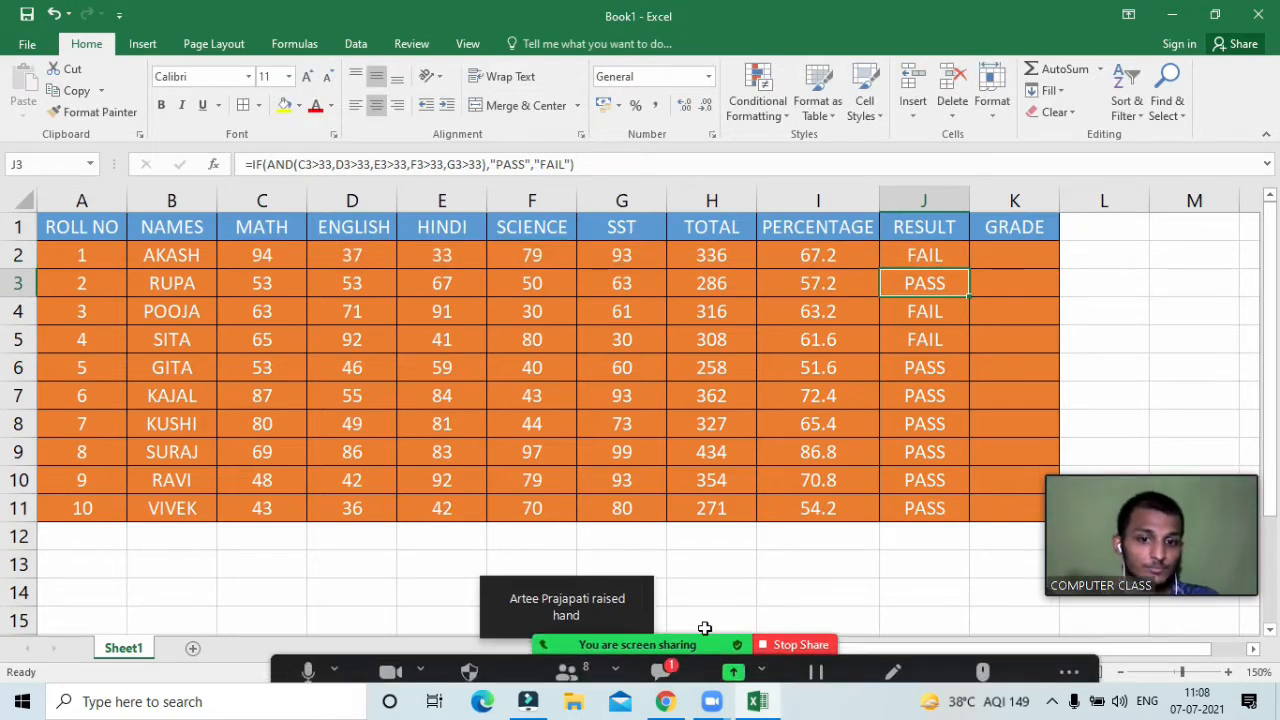
Step: Switch to Zoom and check the meeting chat and the participants list
left_click(649, 668)
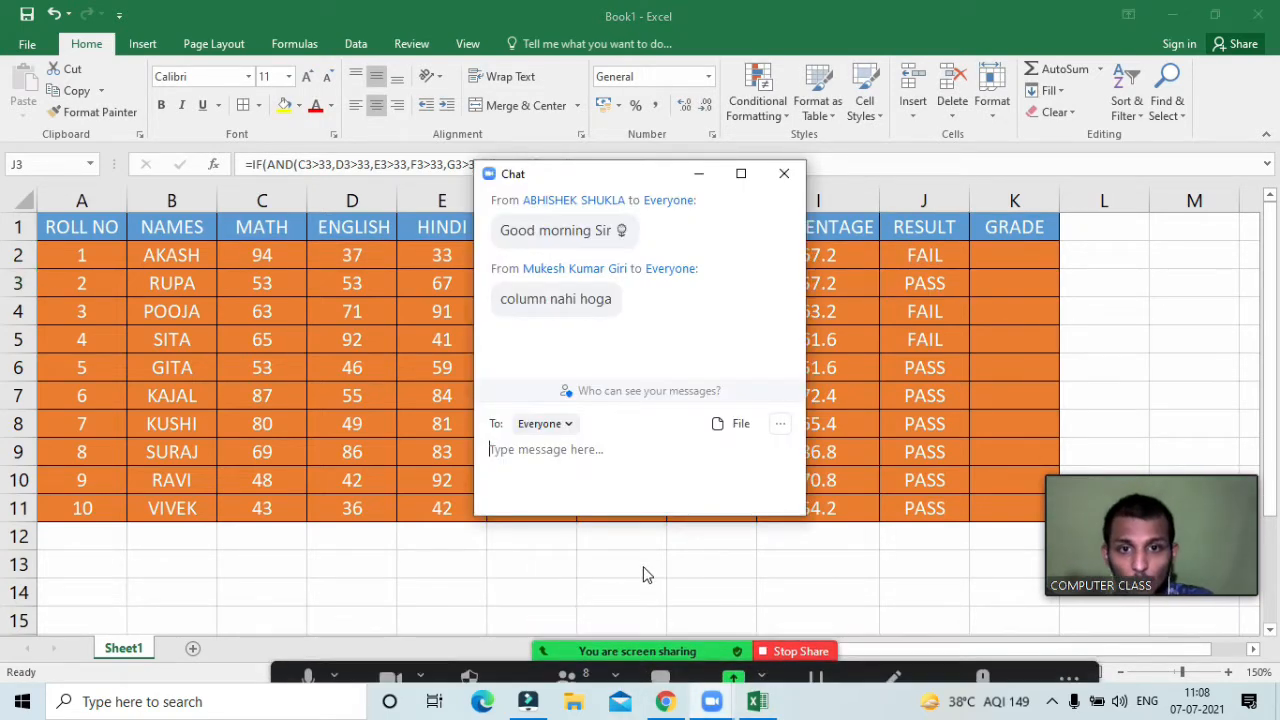
left_click(784, 173)
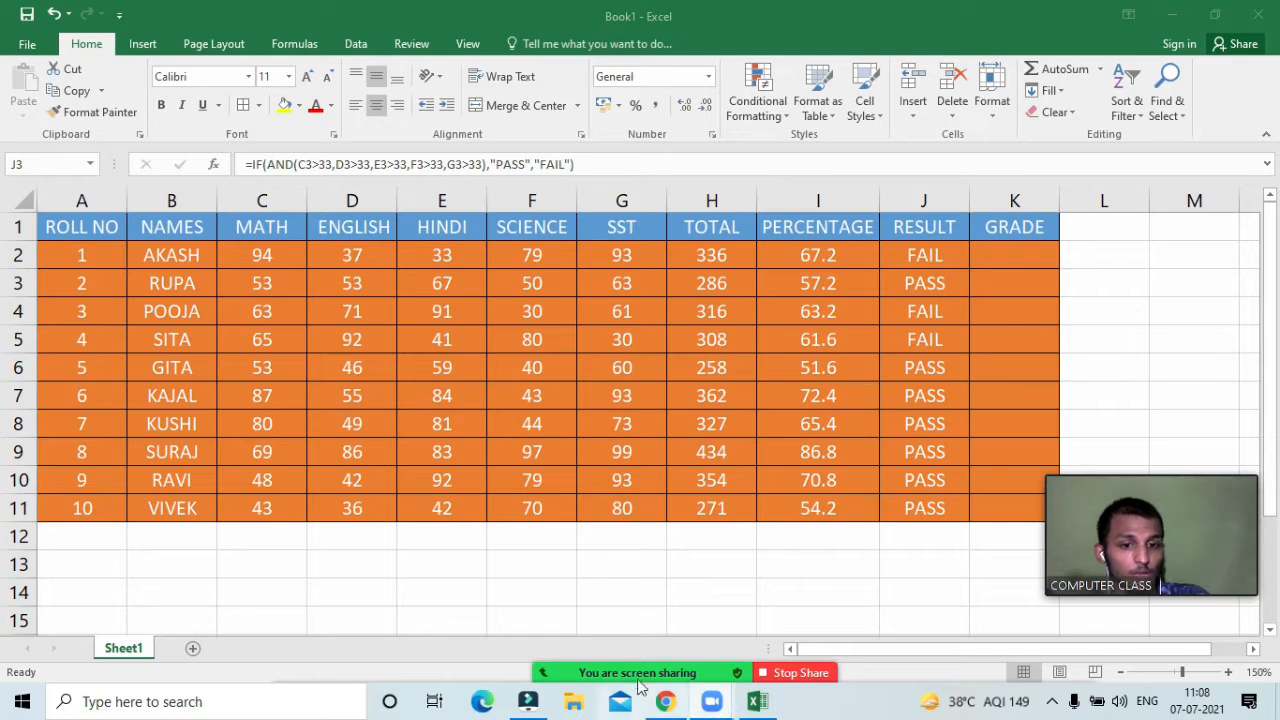
left_click(566, 660)
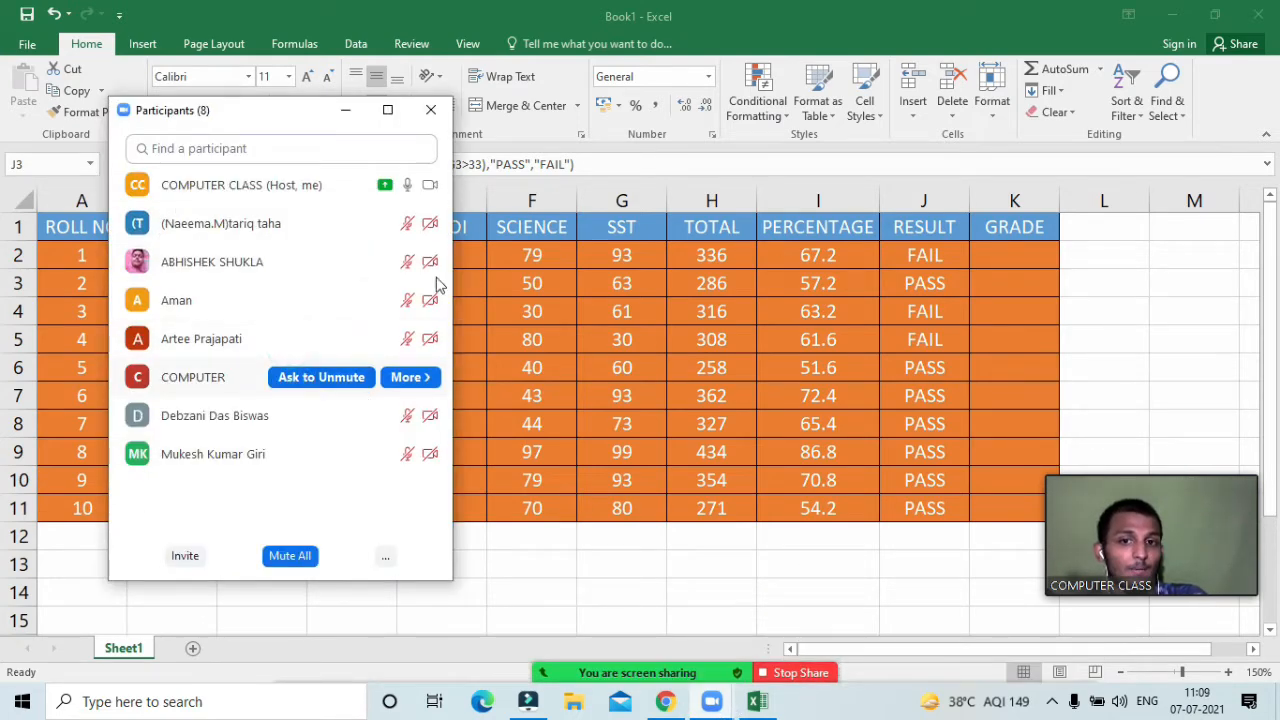
left_click(431, 109)
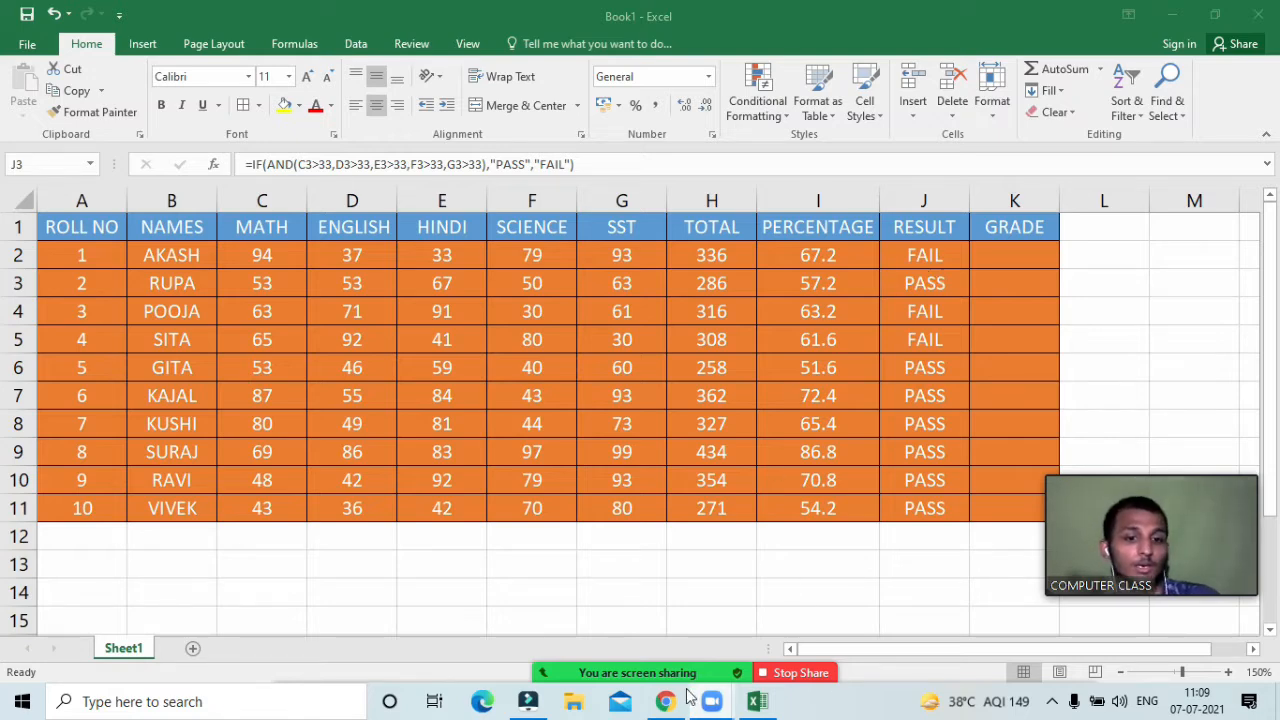
mouse_move(637, 672)
left_click(568, 656)
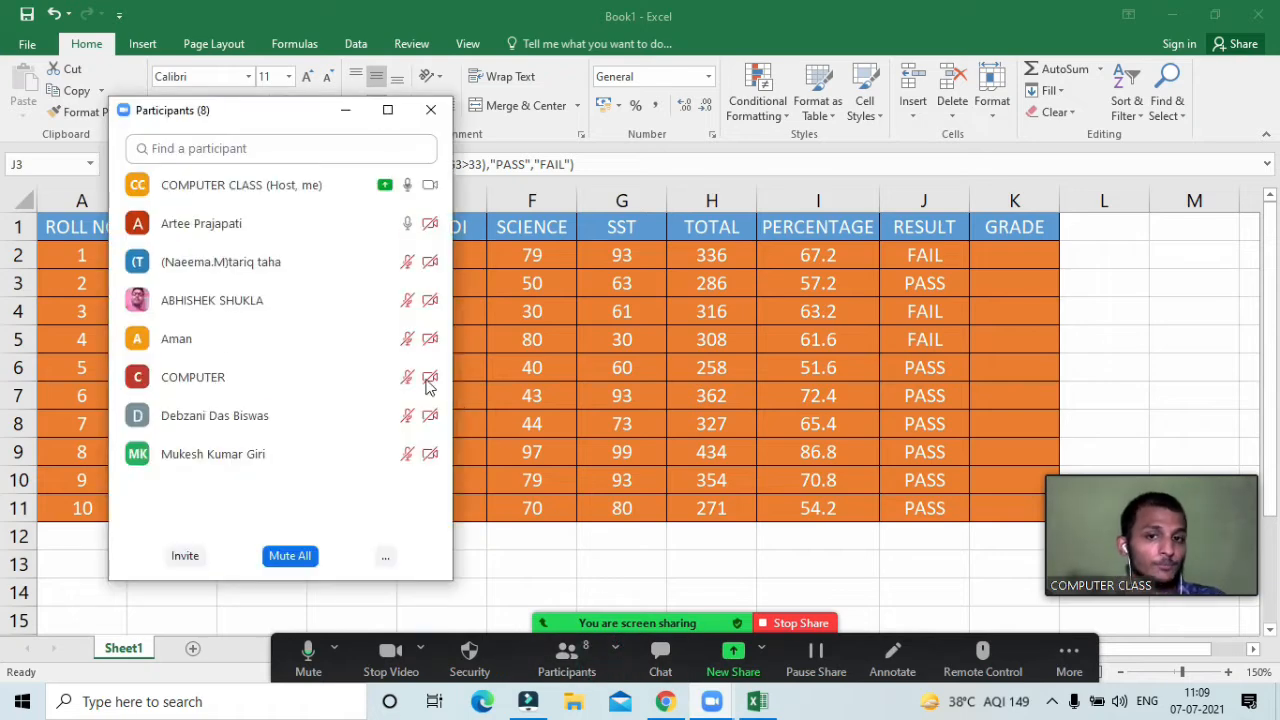
left_click(345, 110)
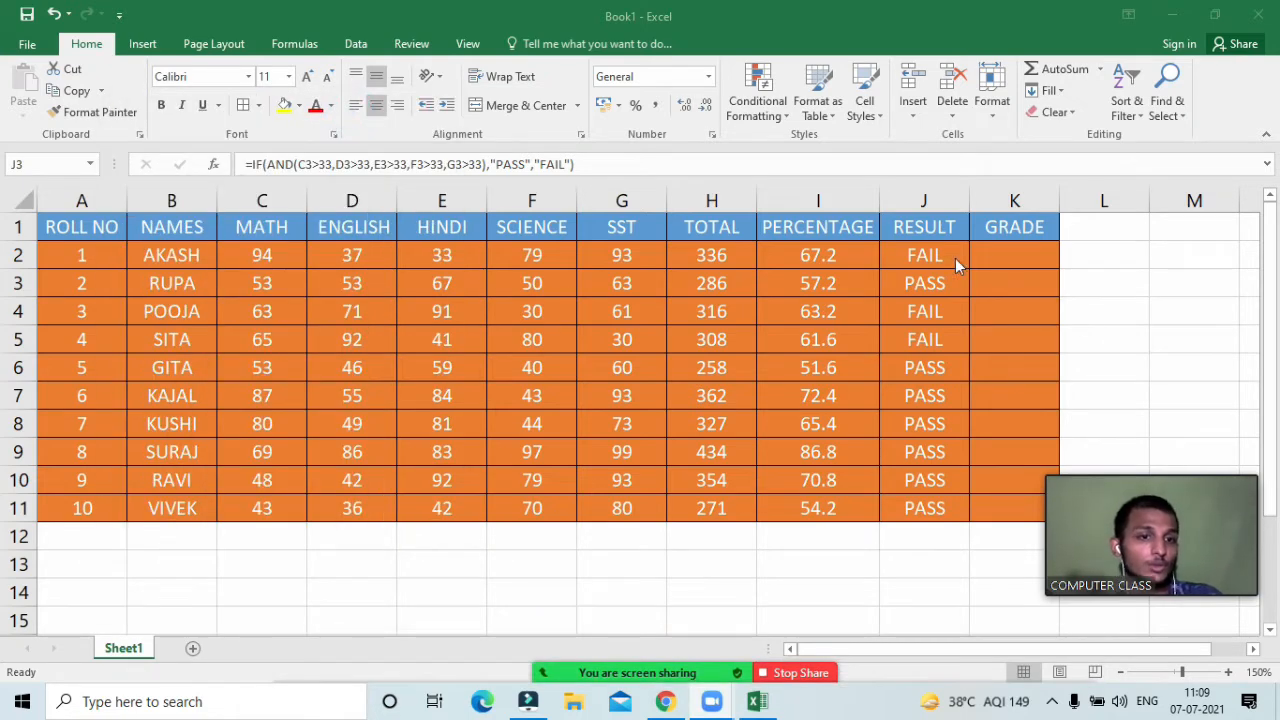
key("F2")
key("Home")
type("=J")
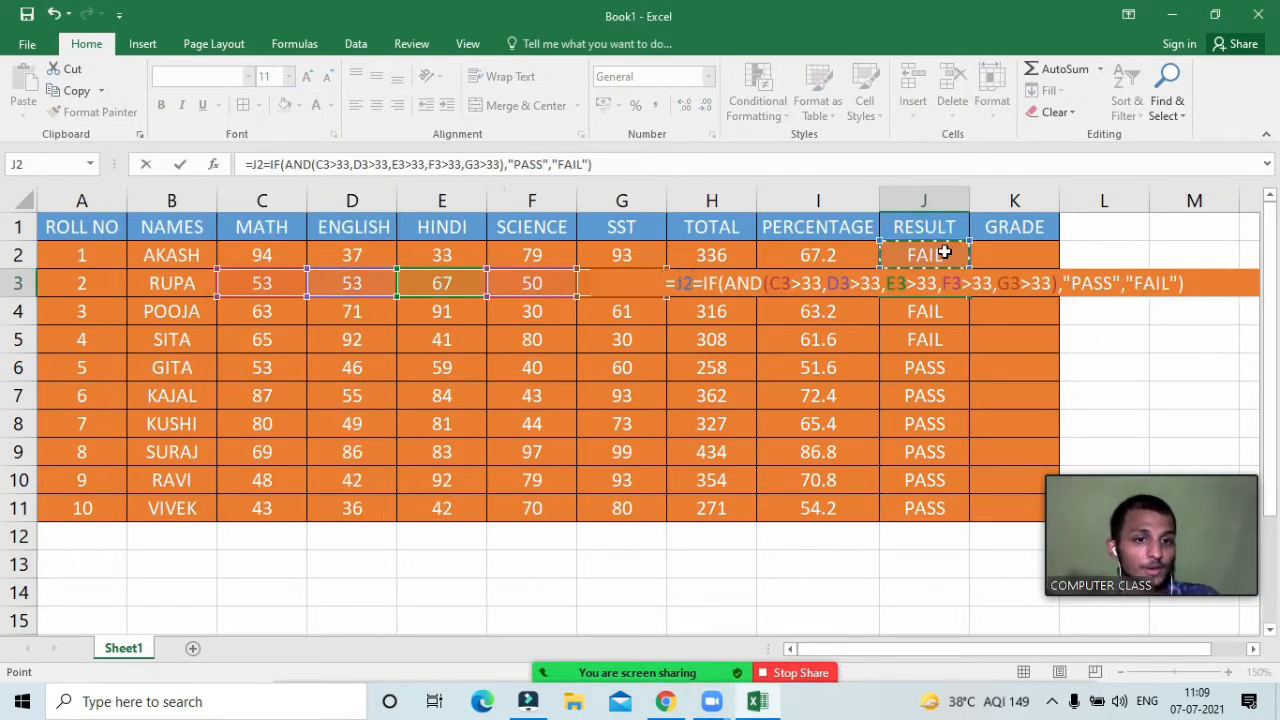
key("BackSpace")
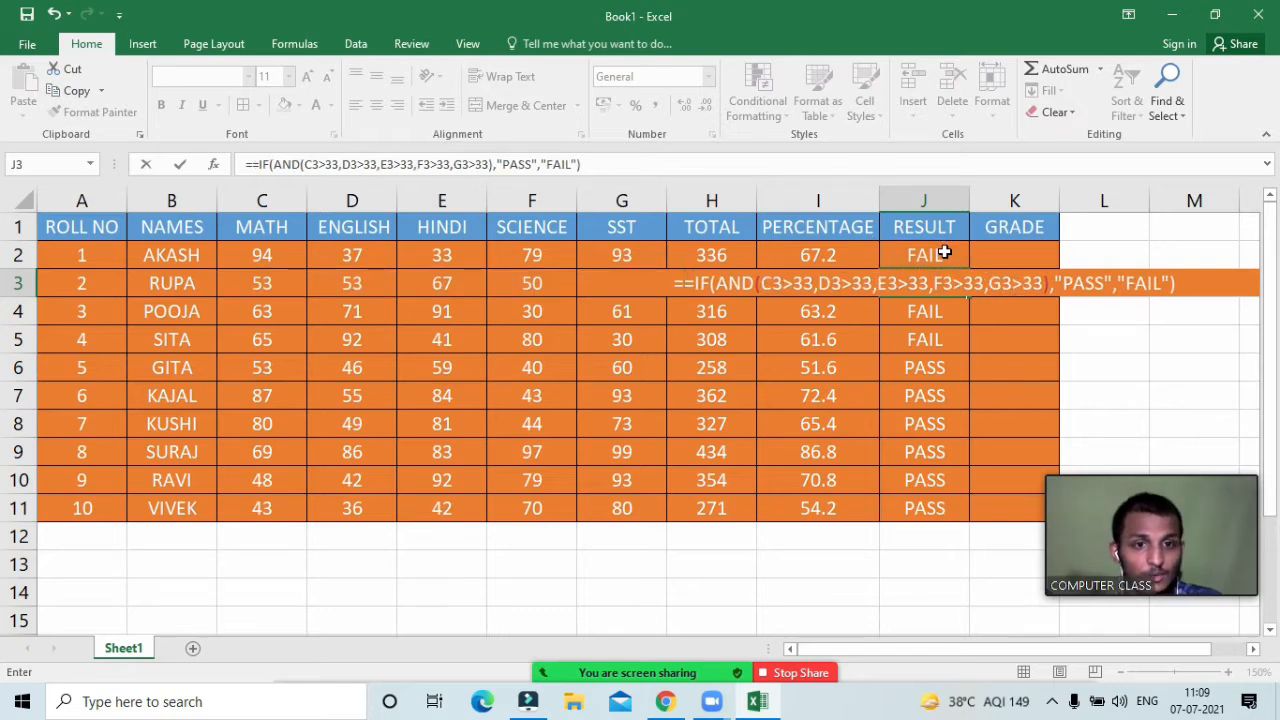
key("Return")
key("Return")
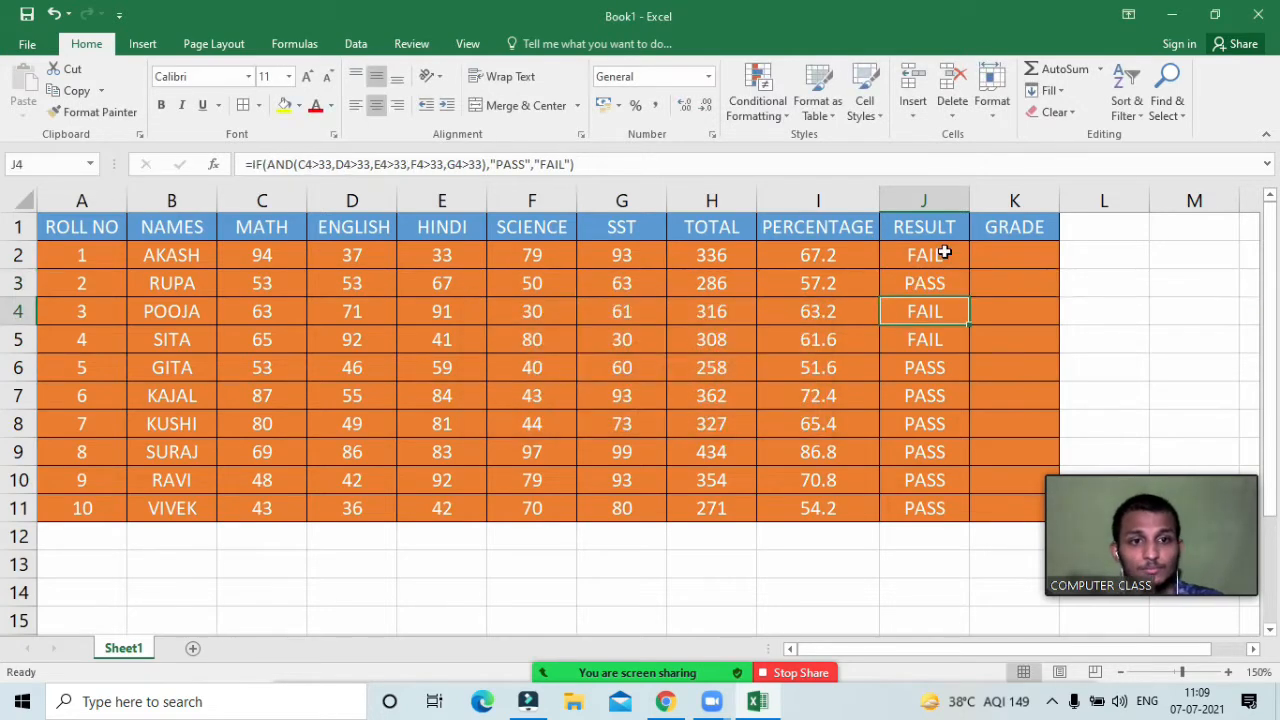
Step: Ask the third participant in the Zoom participants list to unmute, and return to the Excel sheet
mouse_move(745, 688)
left_click(567, 667)
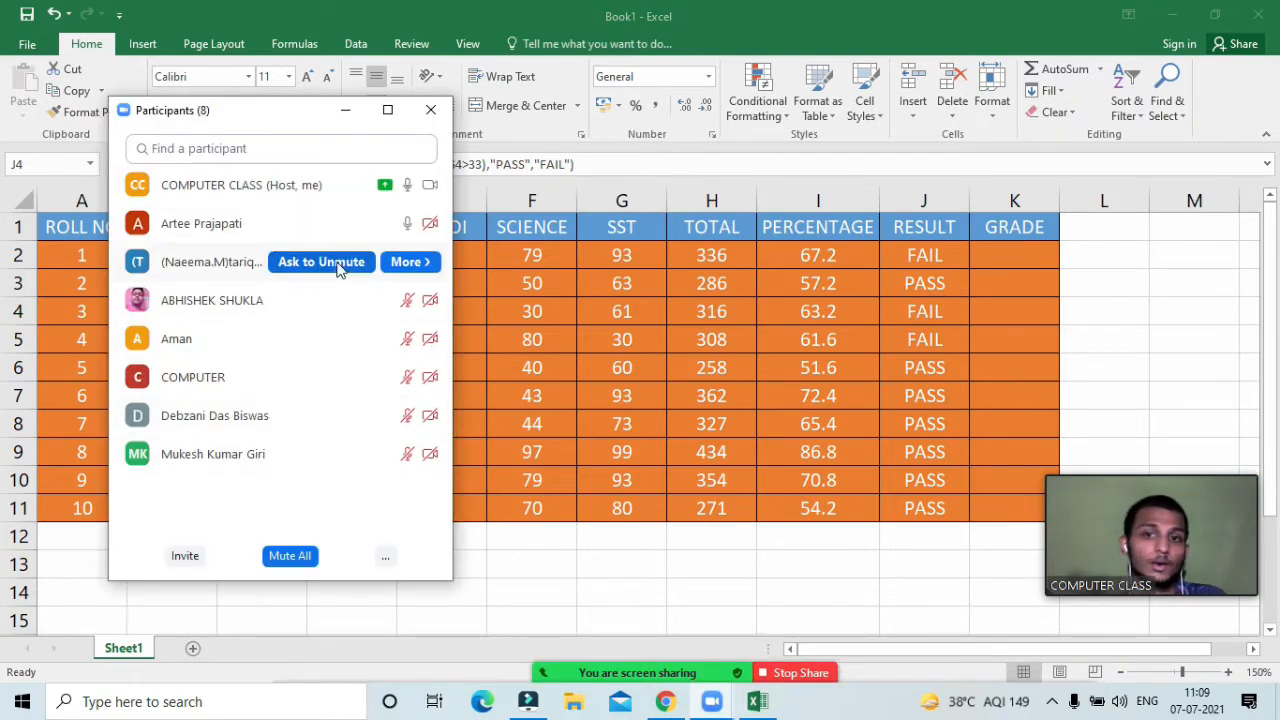
left_click(337, 262)
left_click(340, 110)
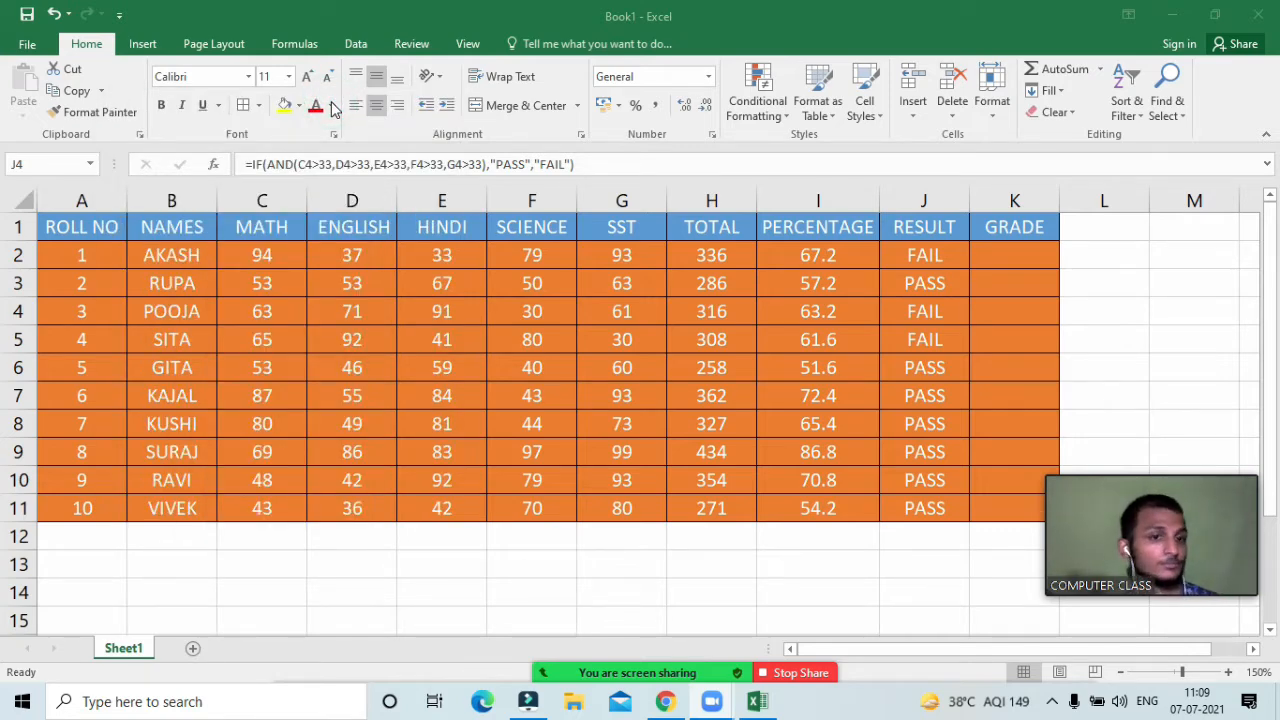
key("F2")
type("=")
left_click(943, 250)
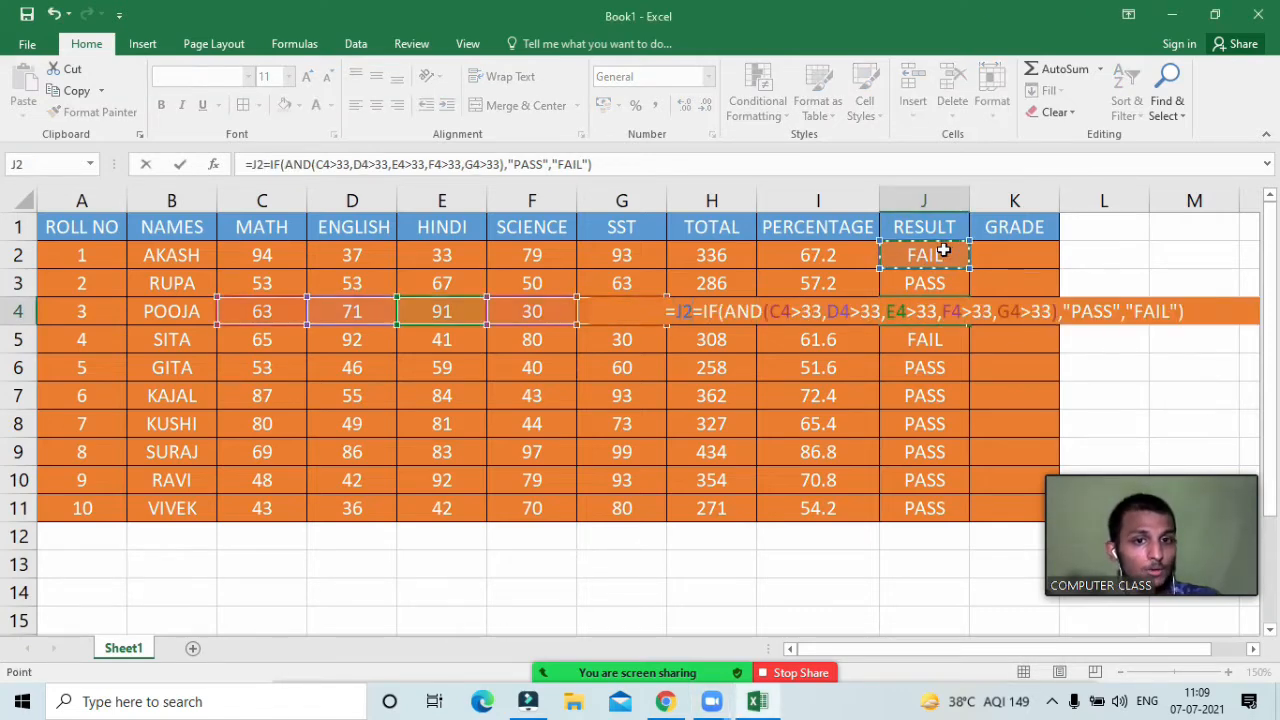
key("BackSpace")
key("BackSpace")
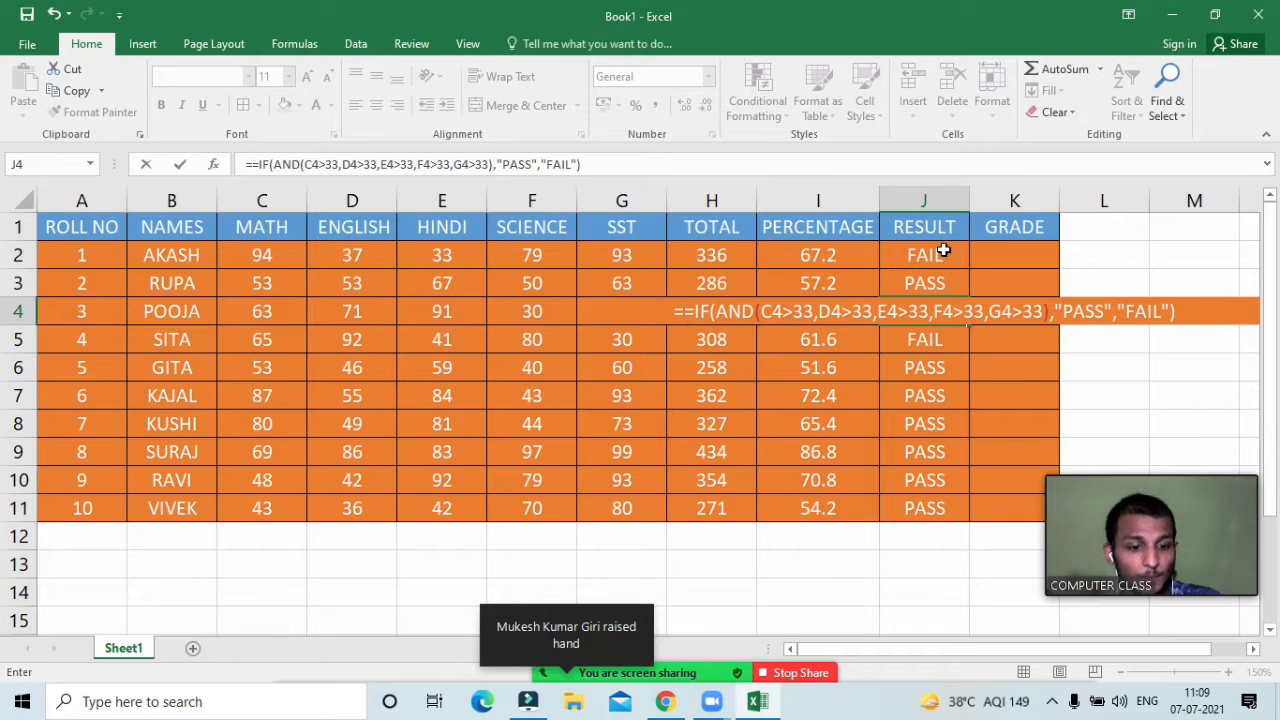
key("Return")
key("Return")
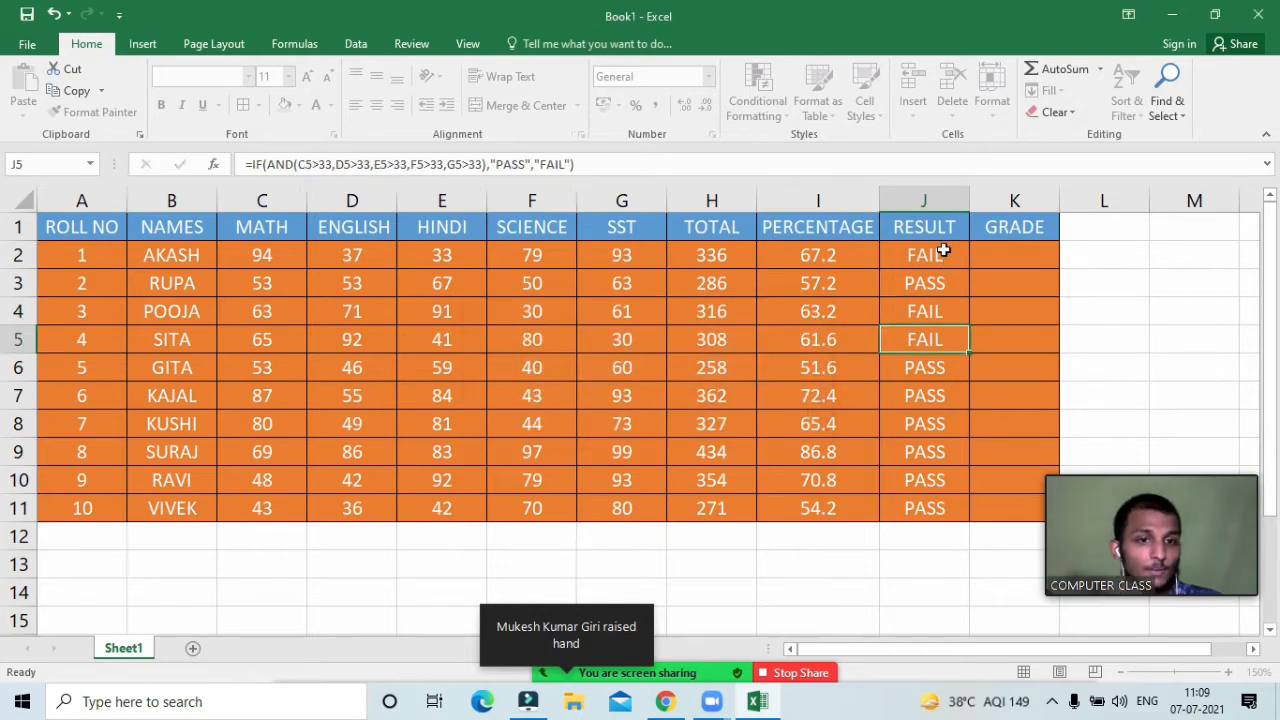
key("Up")
Step: Select result cell J2 and check the raised hand in the Zoom participants list
left_click(943, 253)
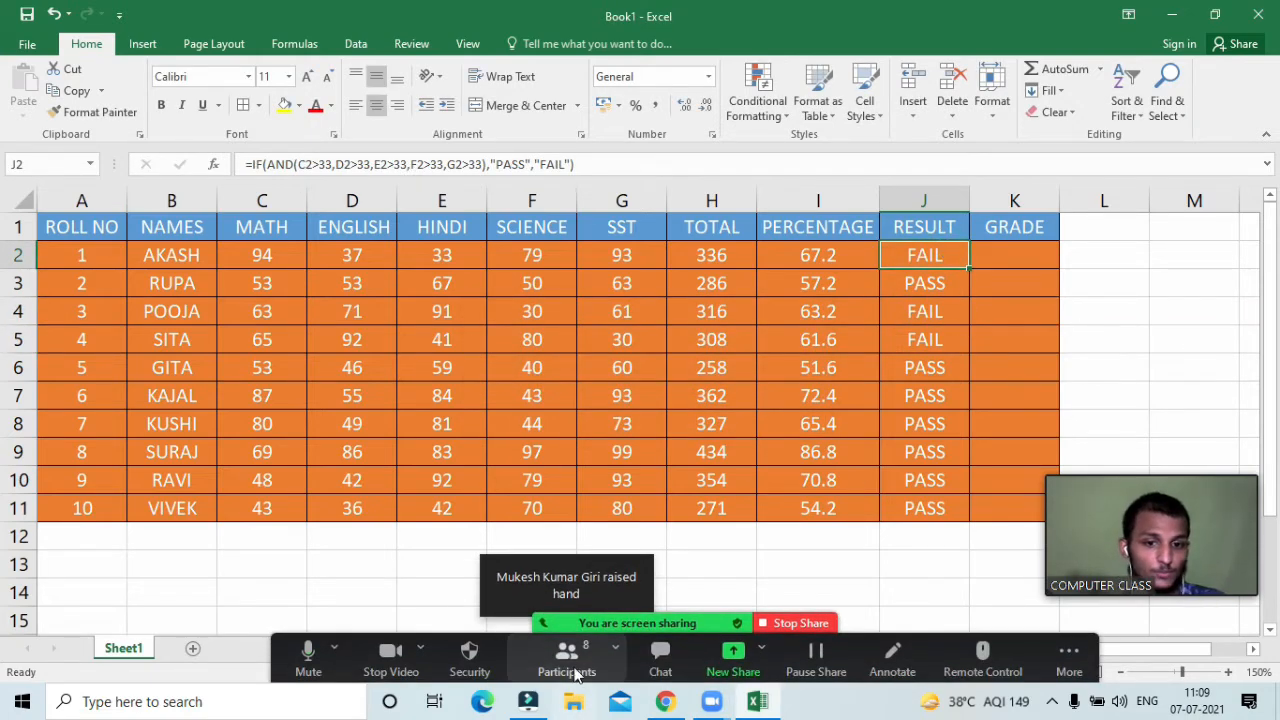
left_click(566, 660)
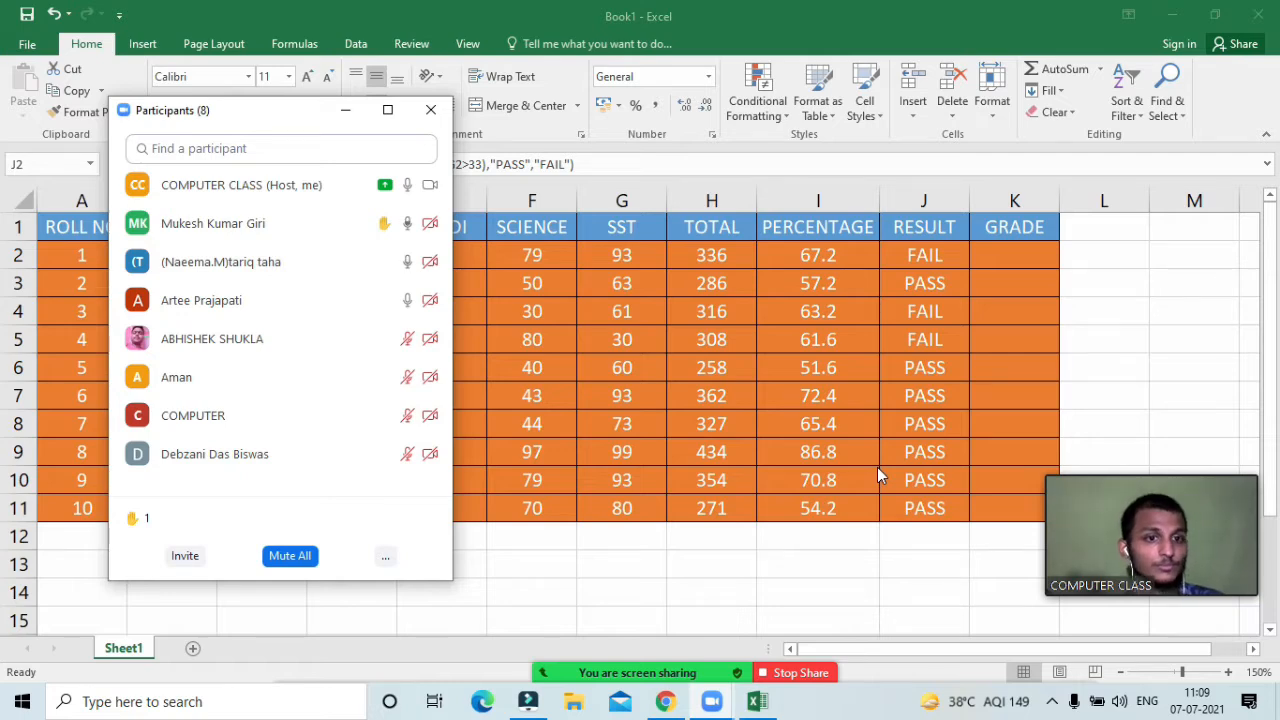
left_click(345, 110)
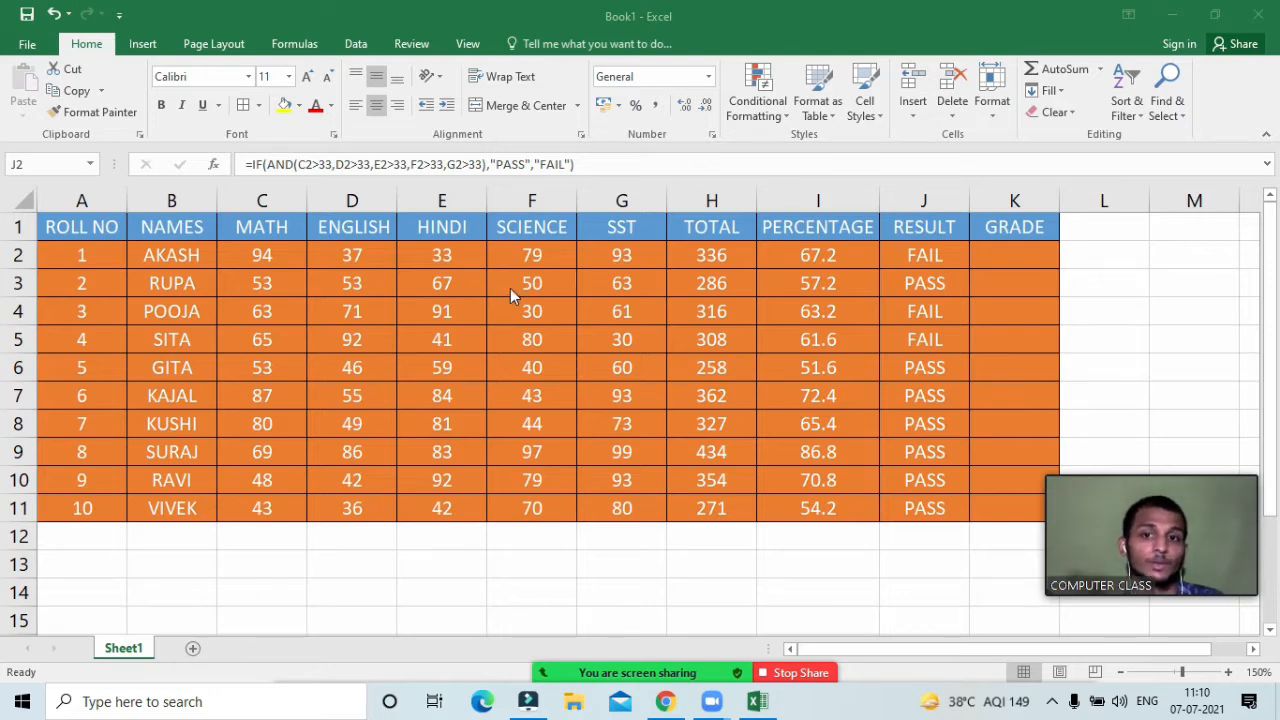
Step: Set the Hindi mark of roll number 1 in cell E2 to 34
left_click(437, 253)
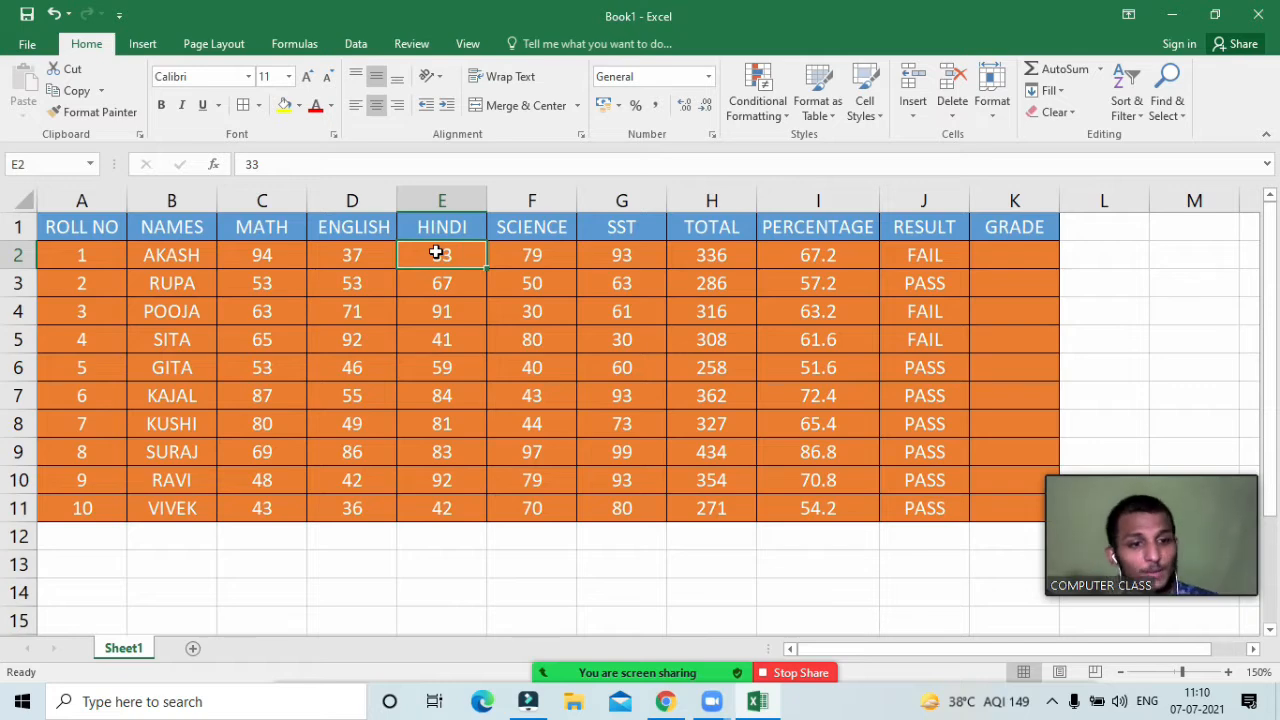
type("3")
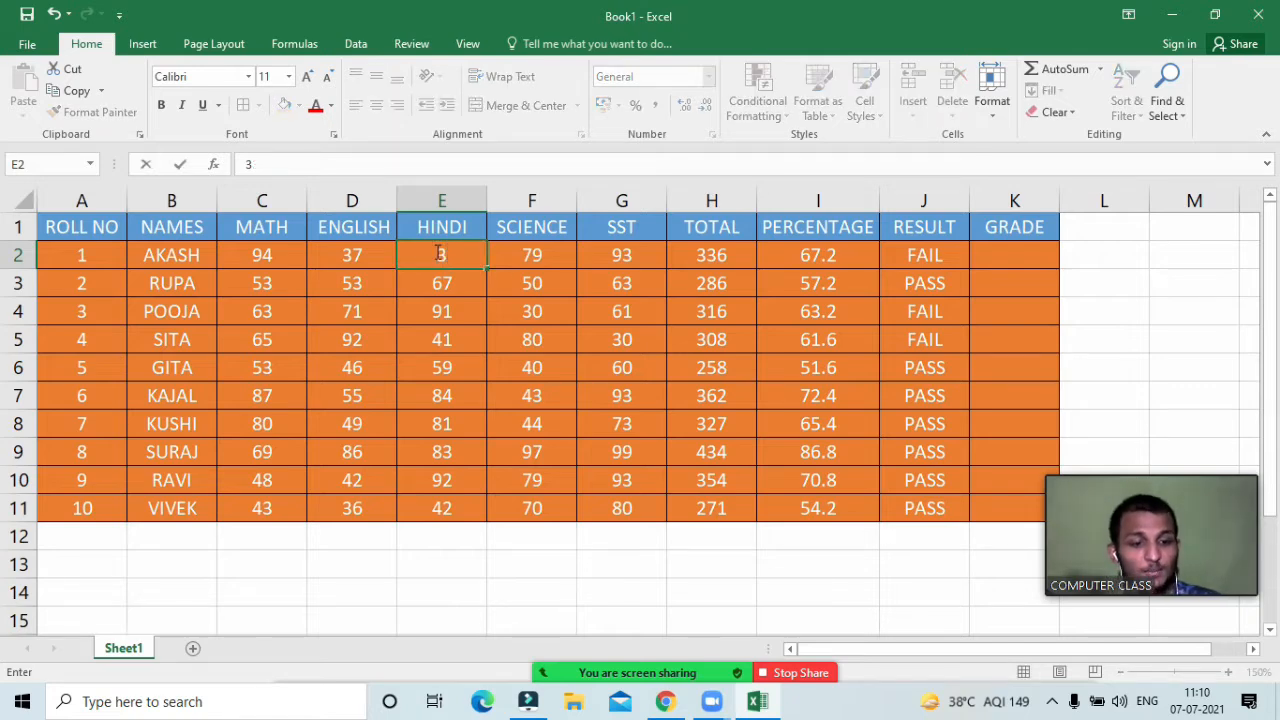
type("4")
key("Return")
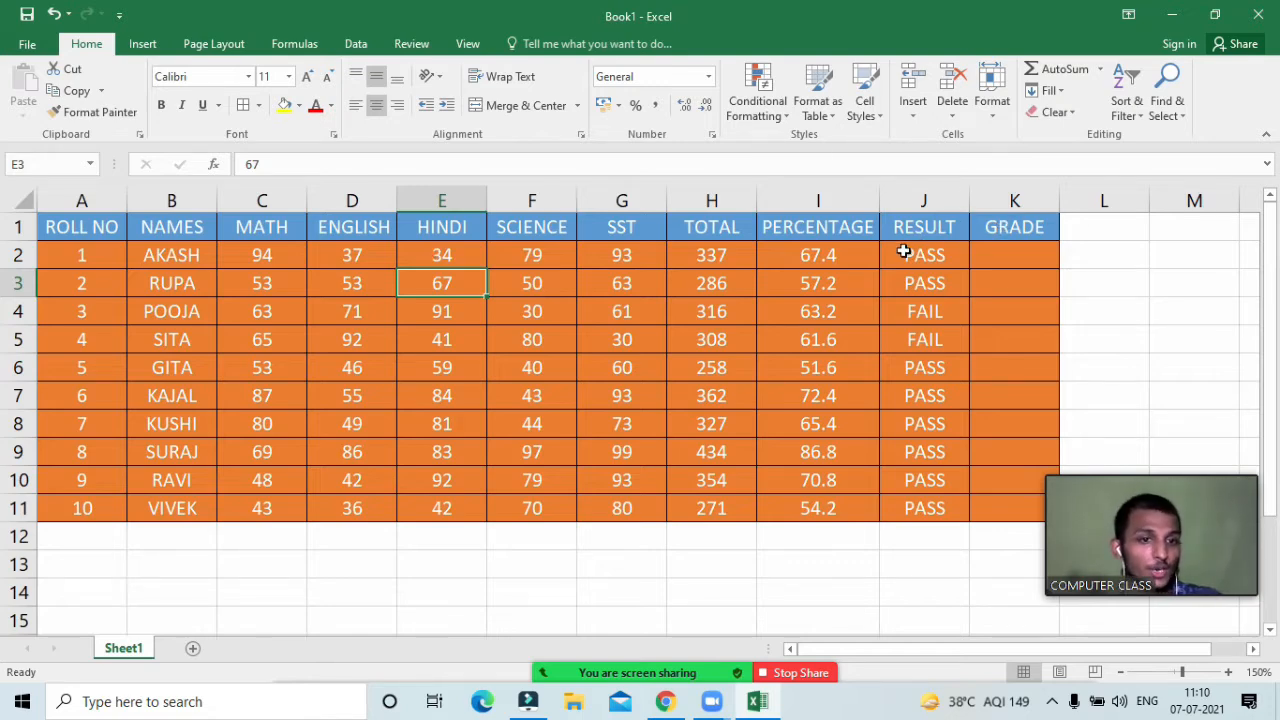
Step: Change the Math condition in the J2 formula to C2>=33 so that a mark of exactly 33 counts as a pass
double_click(904, 254)
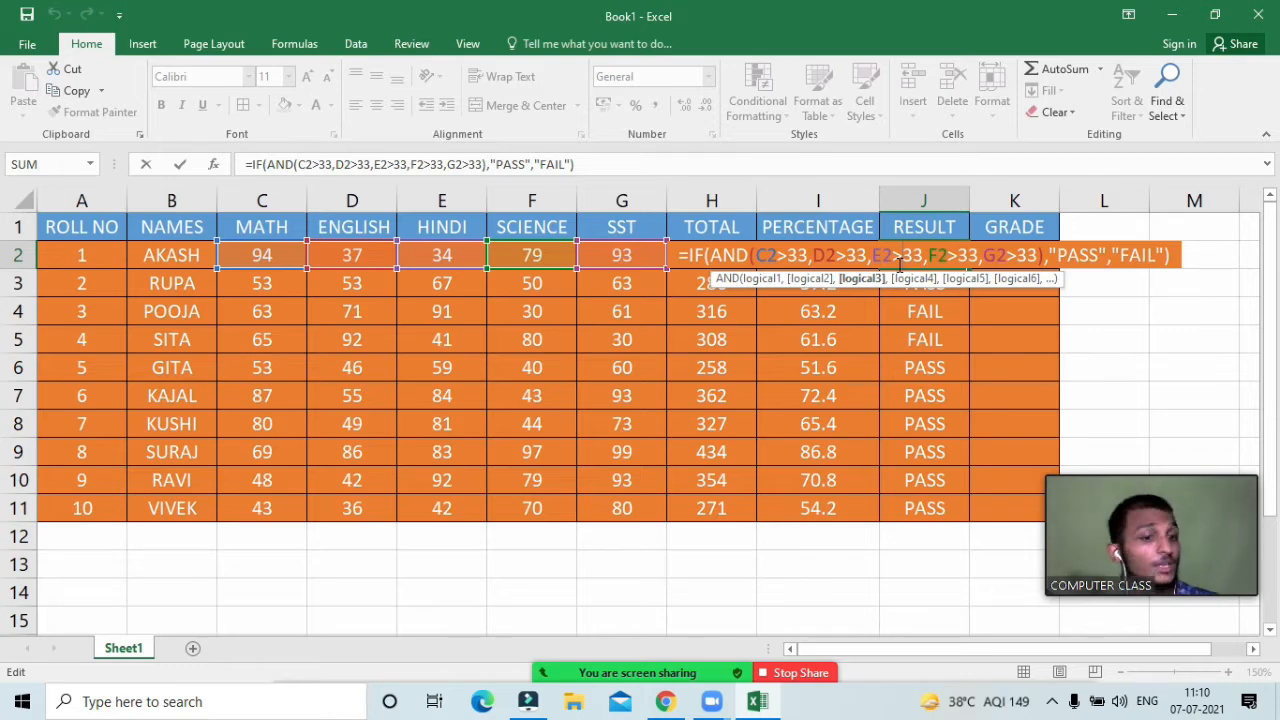
key("Return")
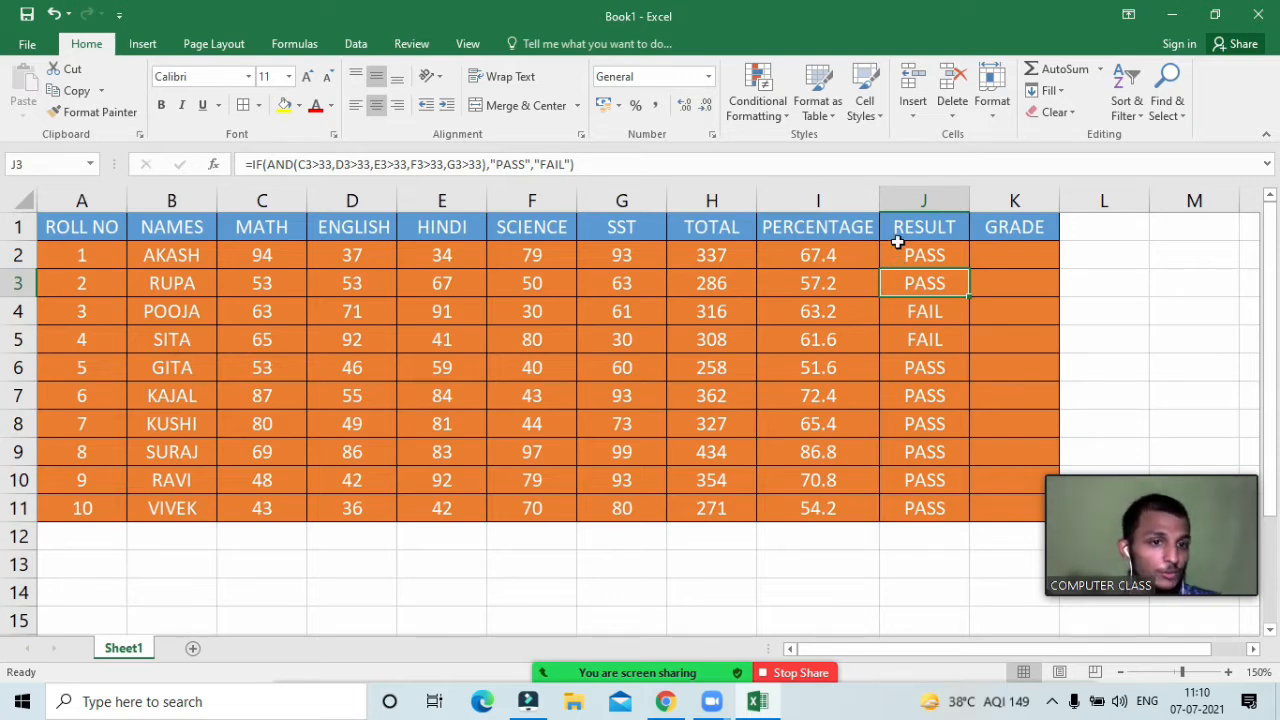
left_click(905, 238)
double_click(910, 256)
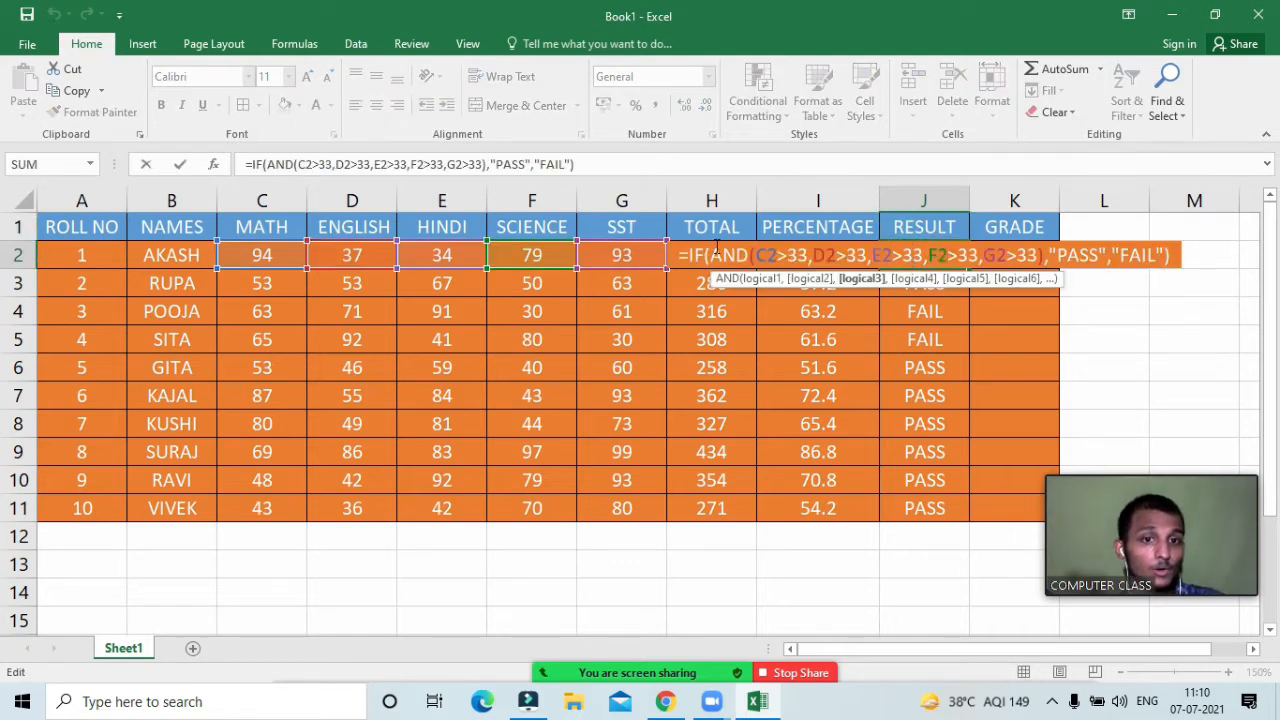
left_click(780, 256)
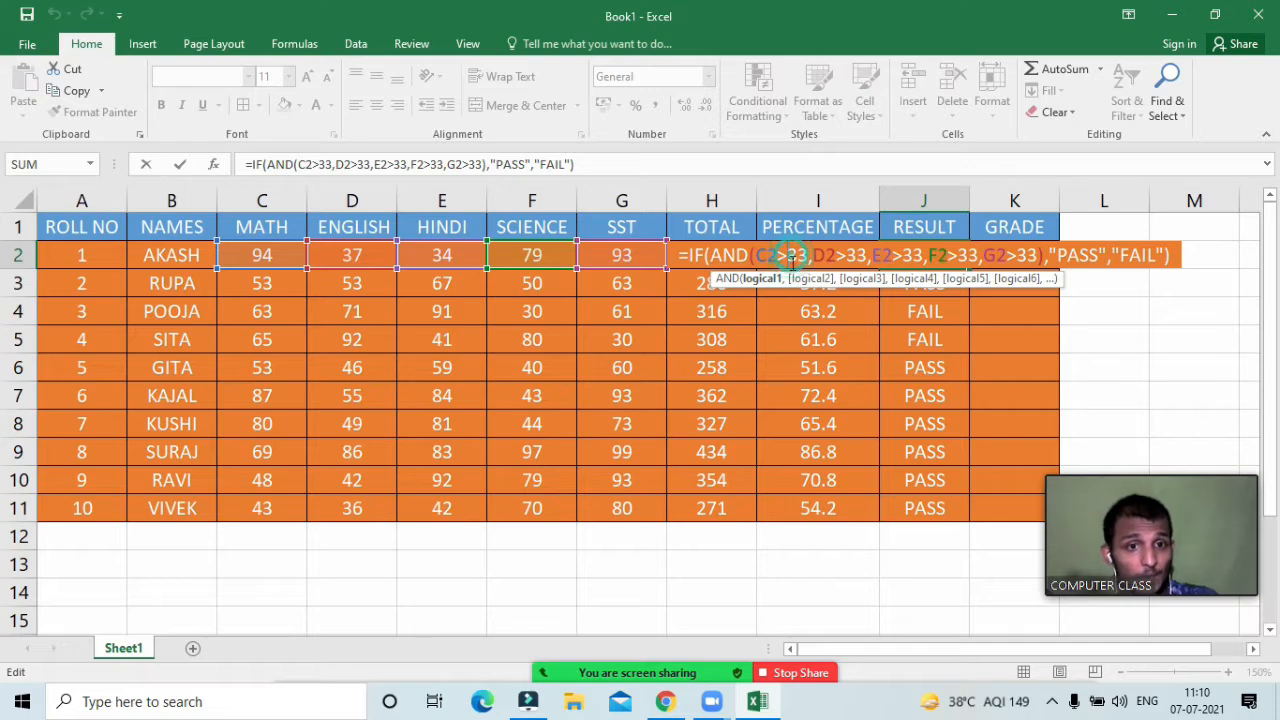
type("=")
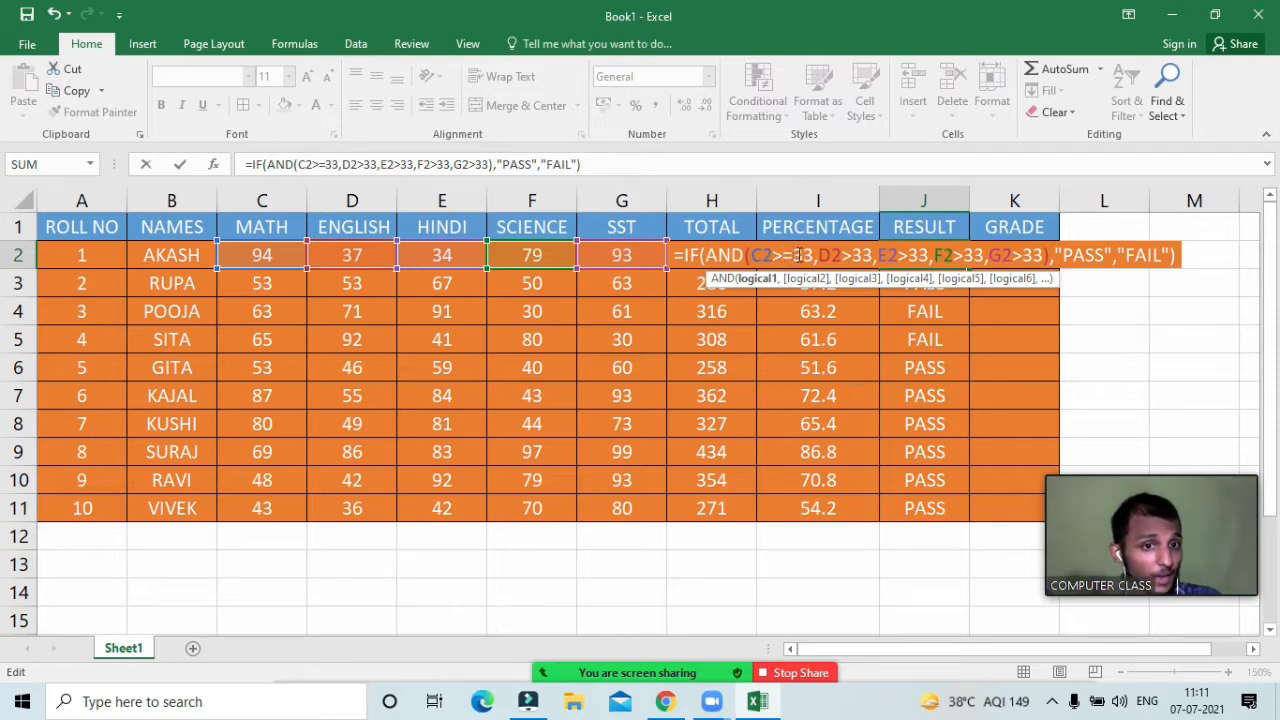
key("Return")
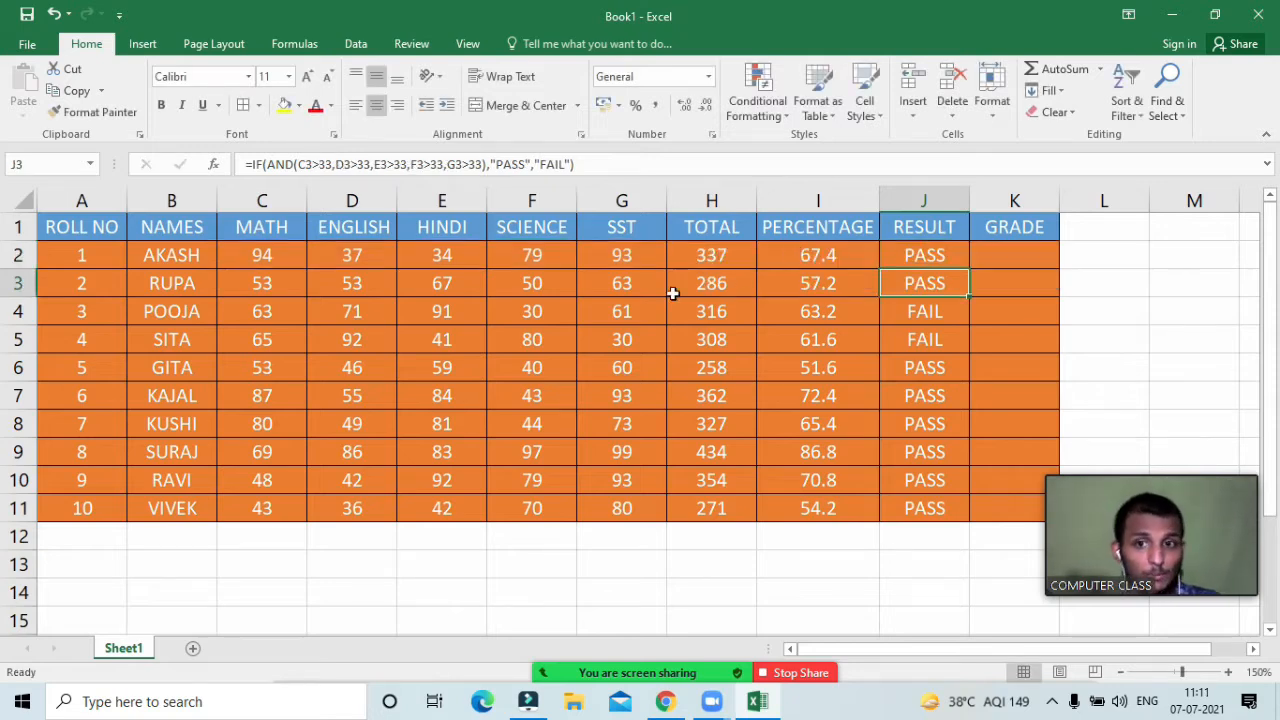
Step: Set the Math mark of roll number 1 in cell C2 to 33 and inspect the formula in J2
left_click(290, 255)
type("33")
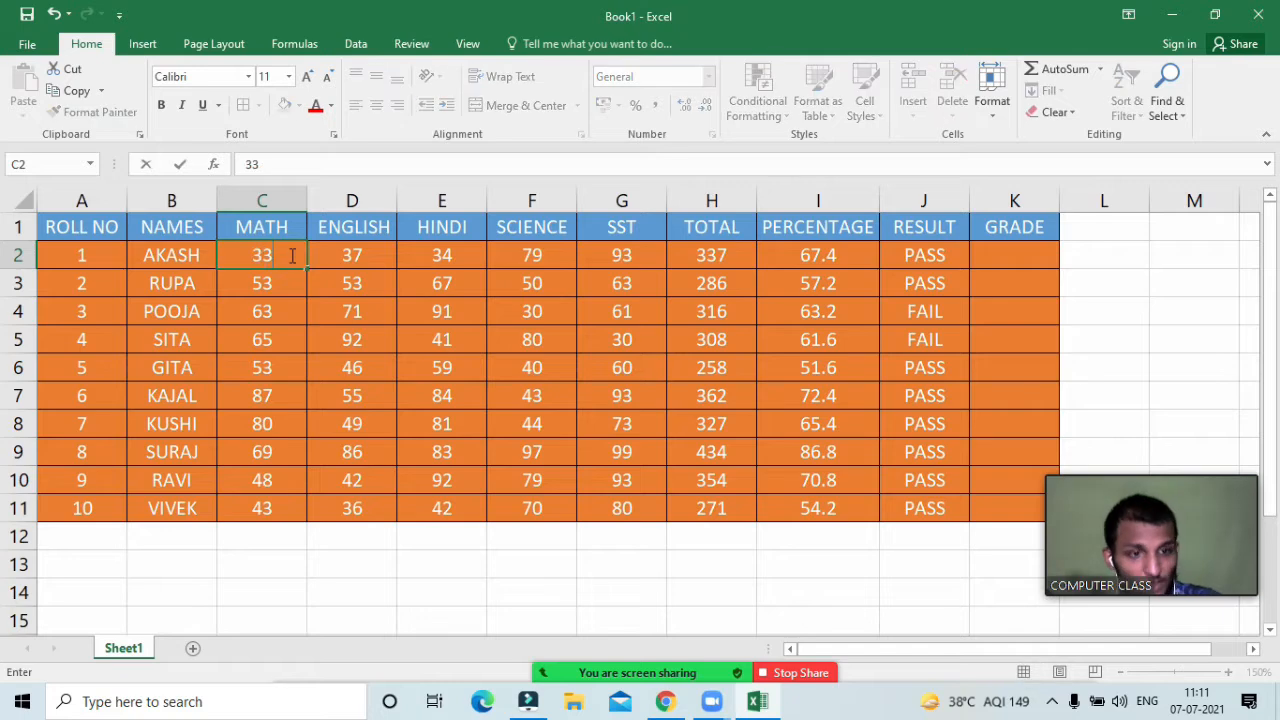
key("Return")
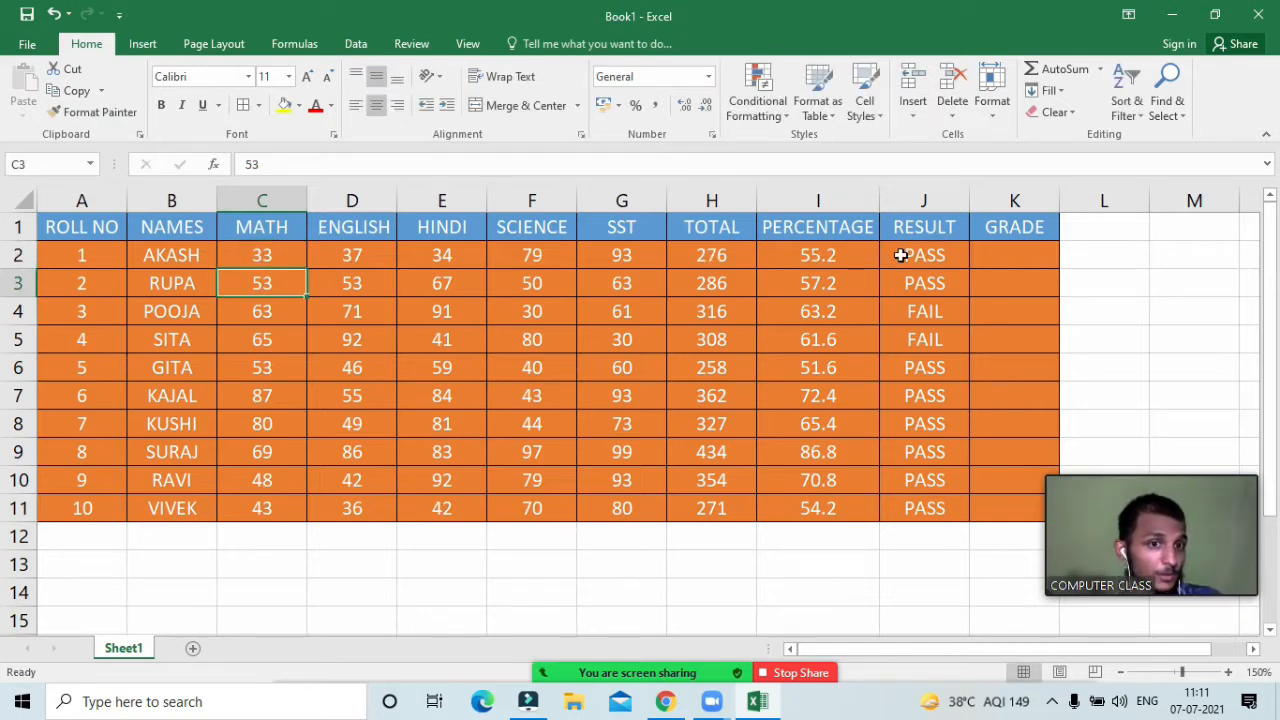
left_click(933, 251)
double_click(933, 251)
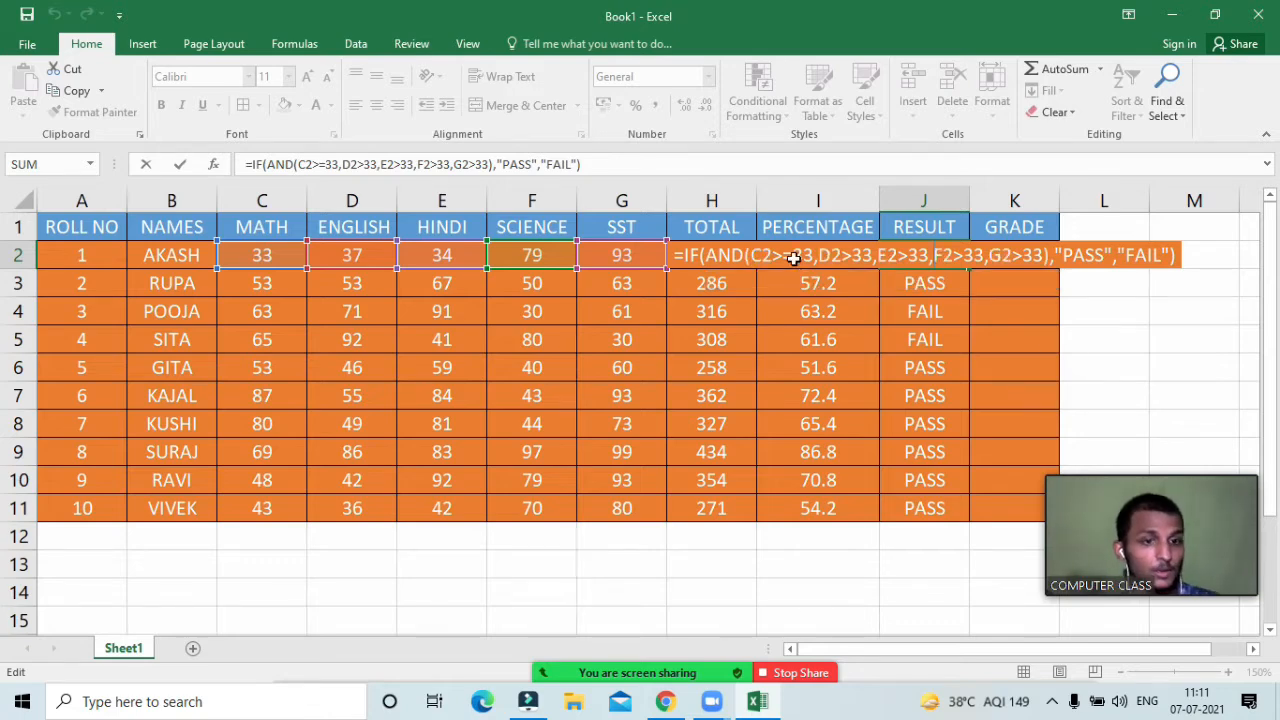
key("Return")
Step: Set the Math mark of roll number 1 in cell C2 back to 94
left_click(298, 246)
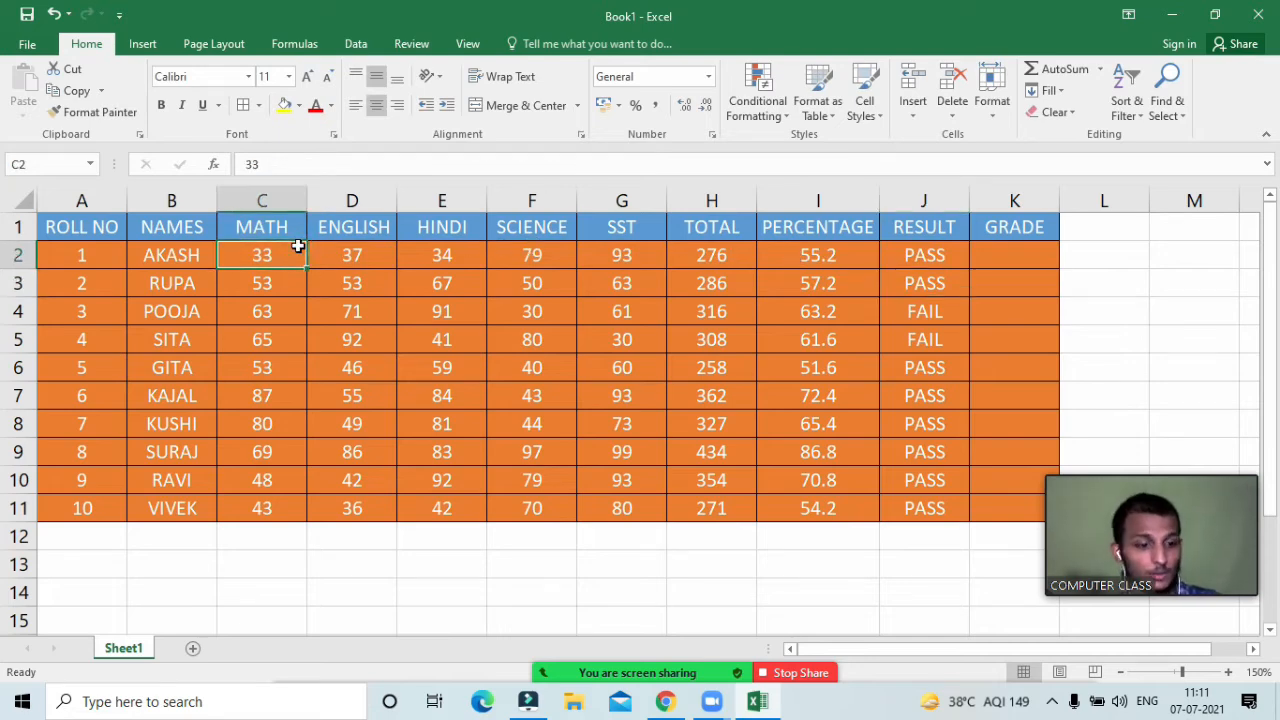
type("94")
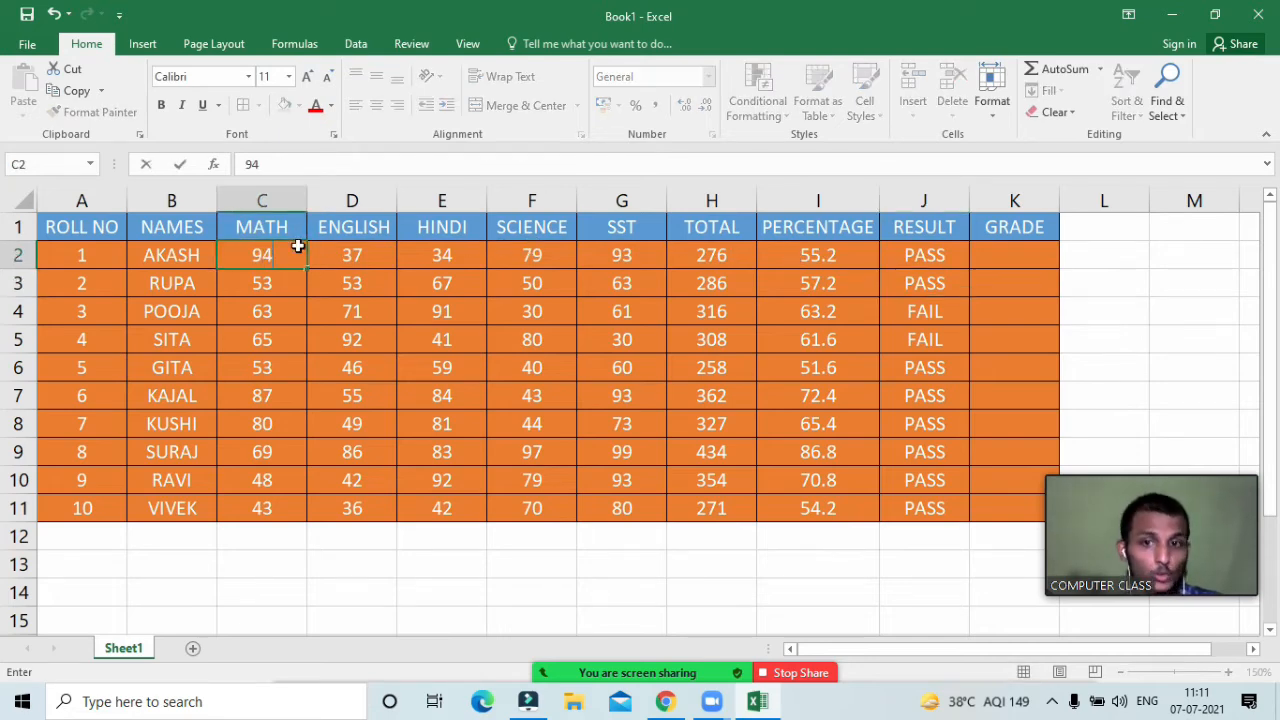
key("Return")
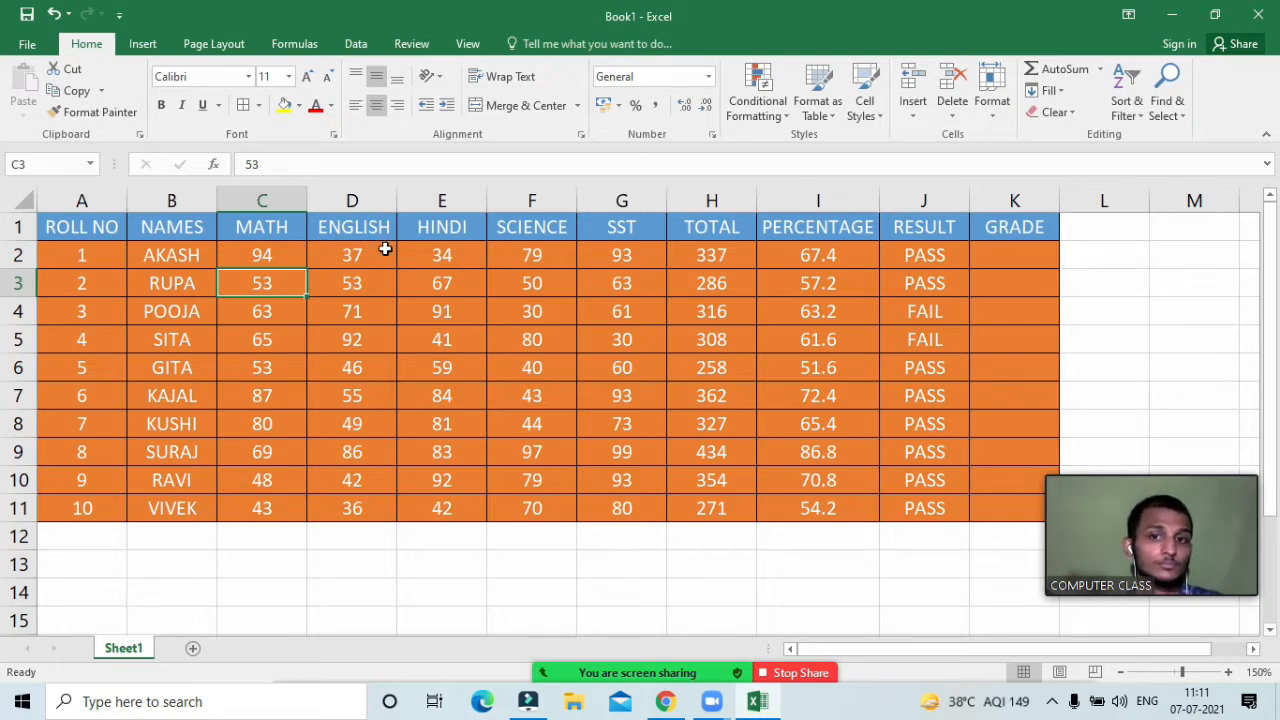
Step: Review the Hindi condition in the J2 formula and set the Hindi mark of roll number 1 in cell E2 to 33
left_click(421, 258)
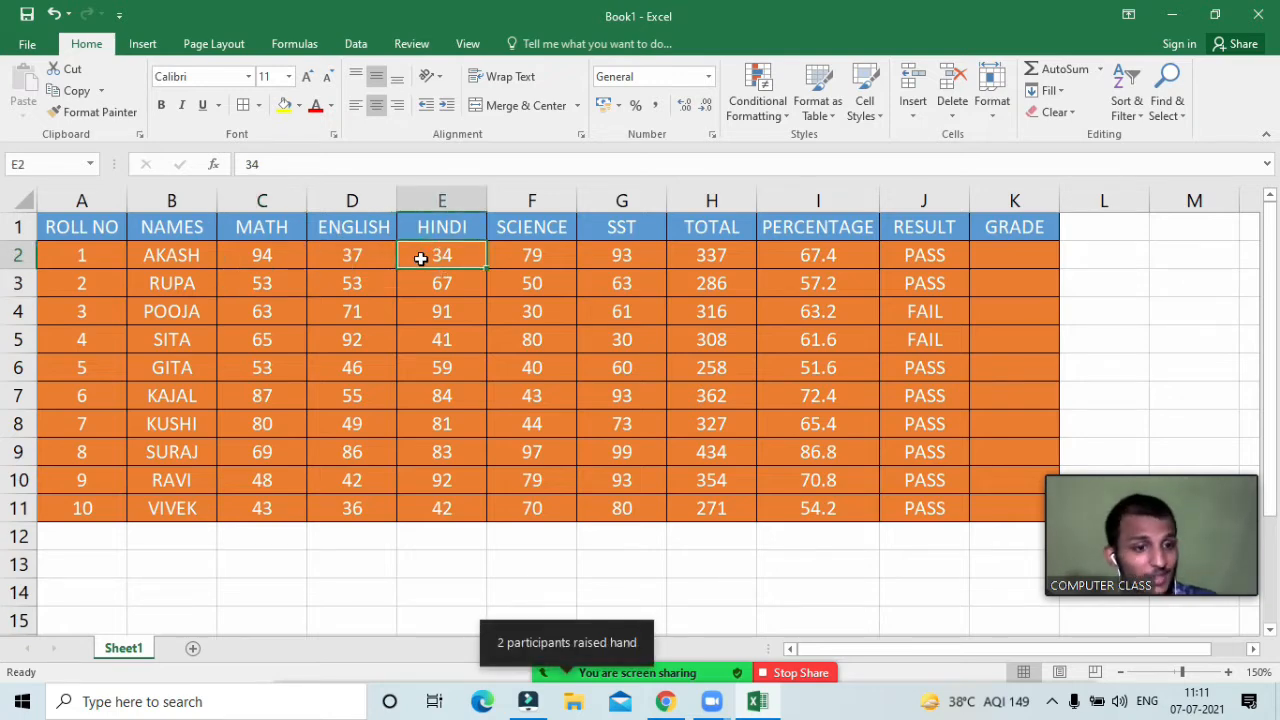
double_click(912, 264)
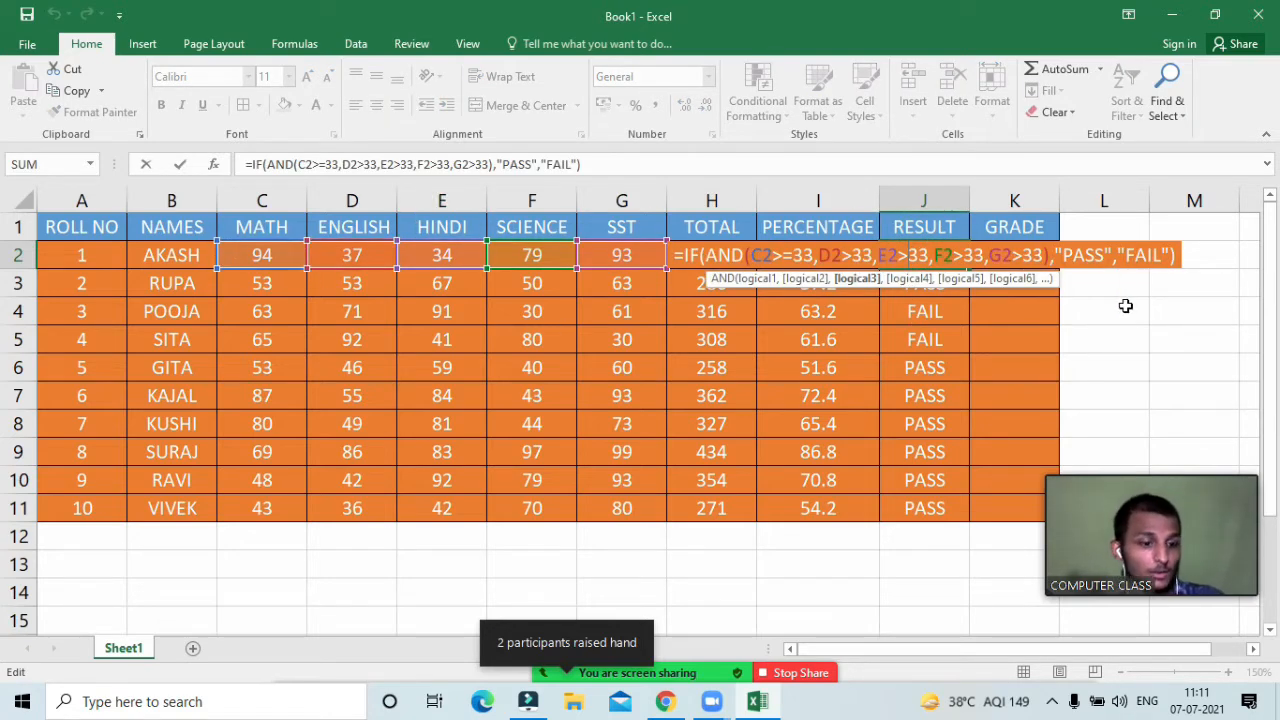
key("Return")
left_click(426, 254)
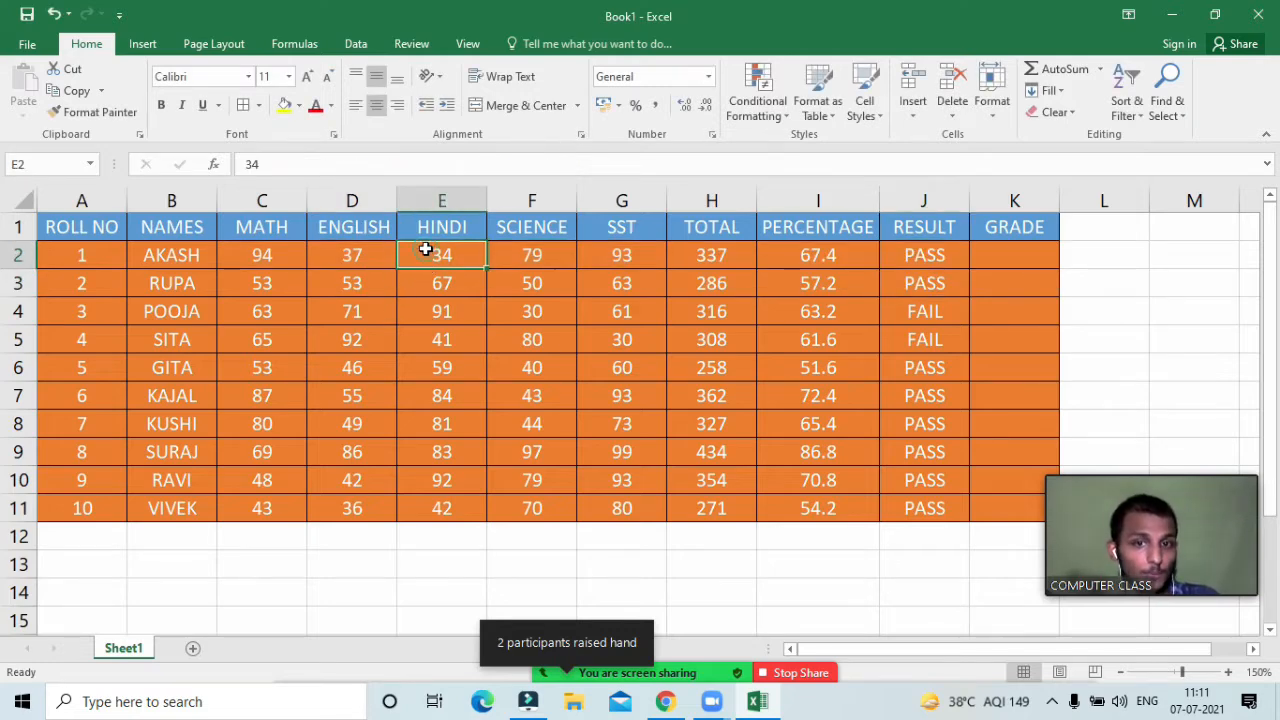
type("33")
key("Return")
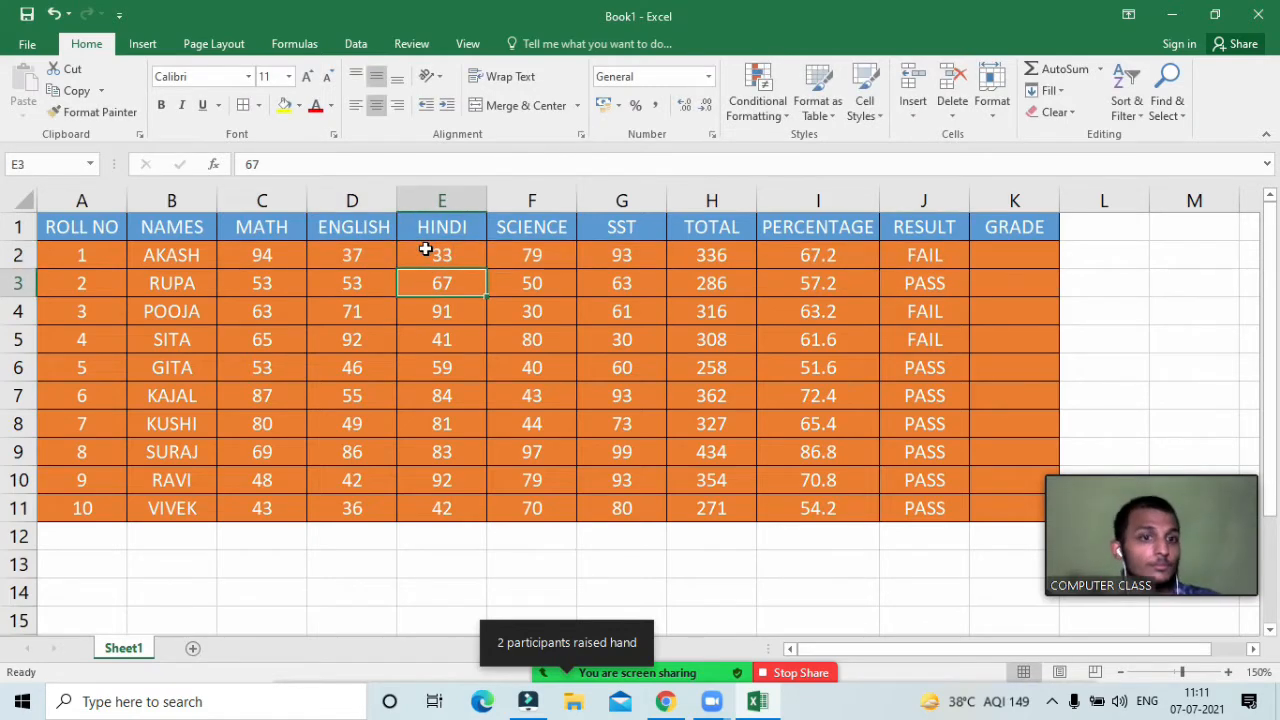
Step: Change the Hindi condition in the J2 formula to E2>=33 so that a mark of exactly 33 counts as a pass
double_click(942, 254)
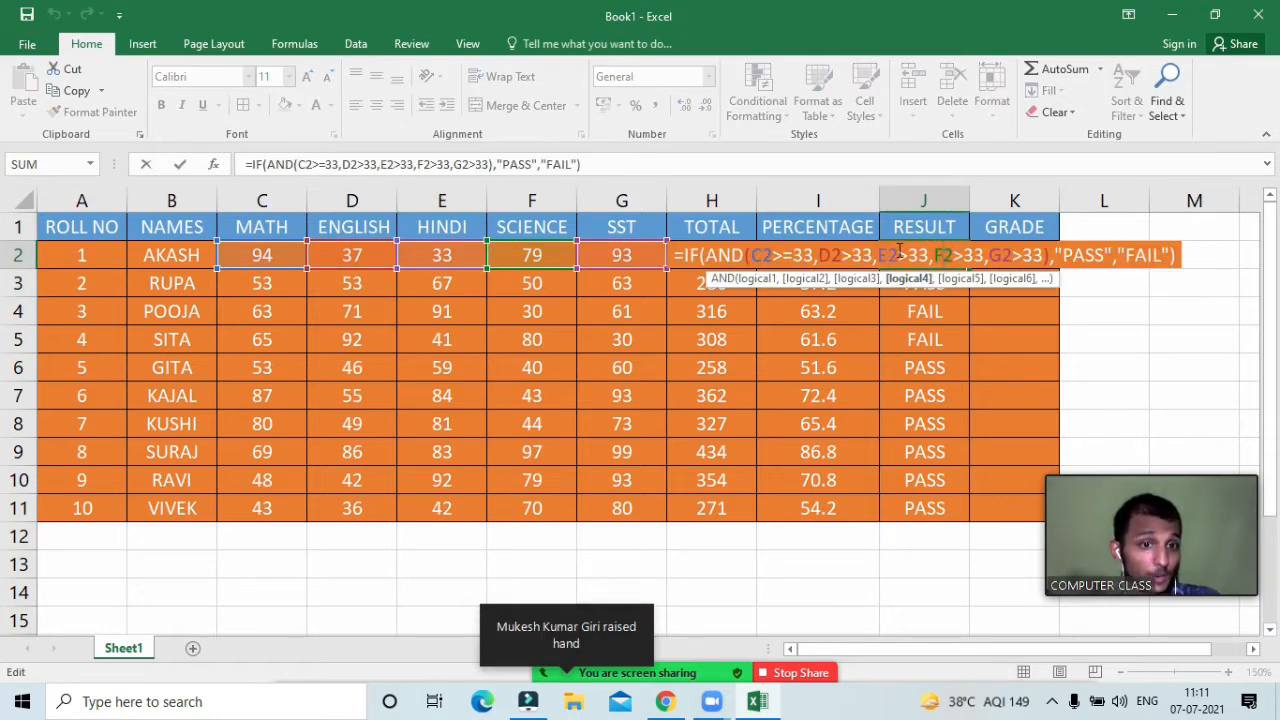
left_click(914, 252)
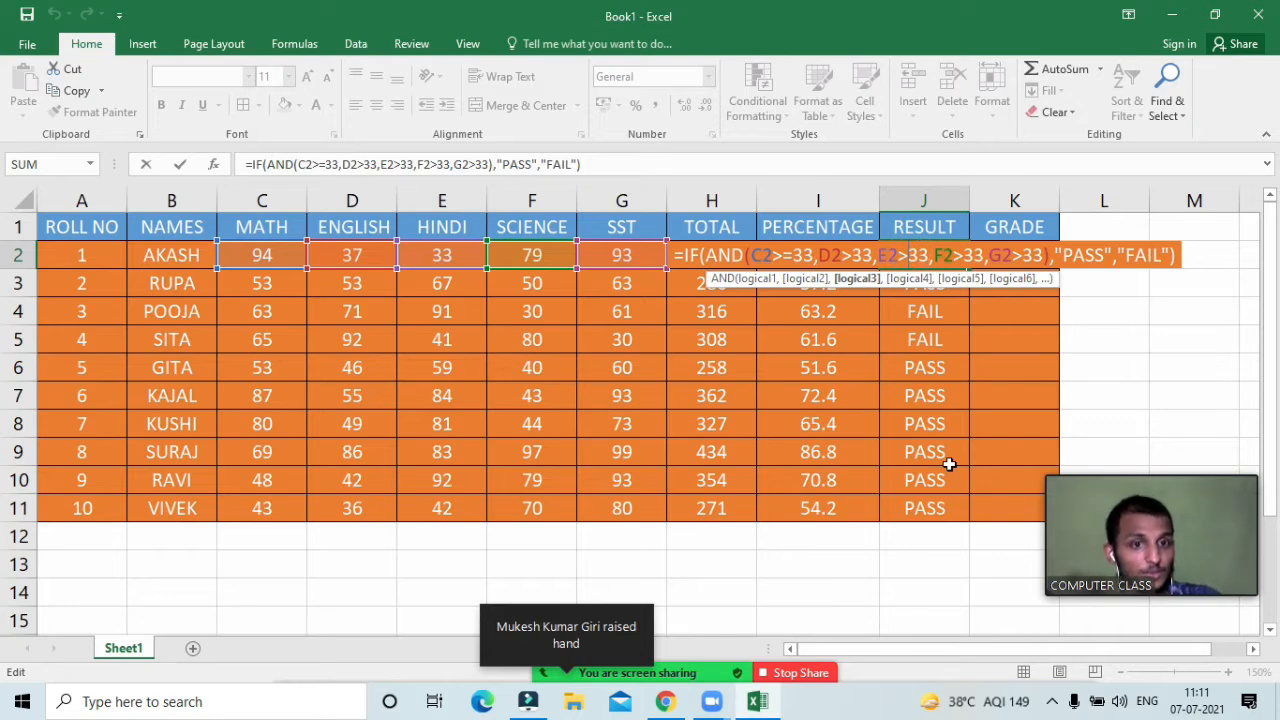
key("BackSpace")
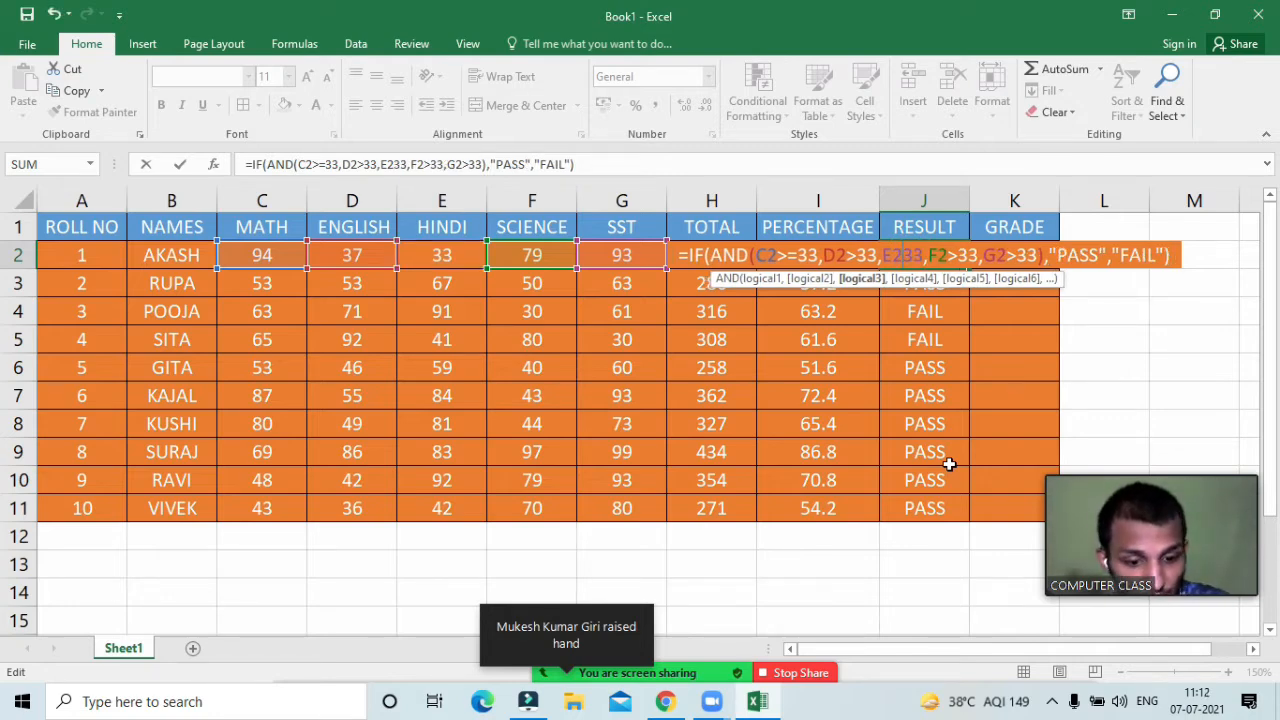
type(">=")
key("Return")
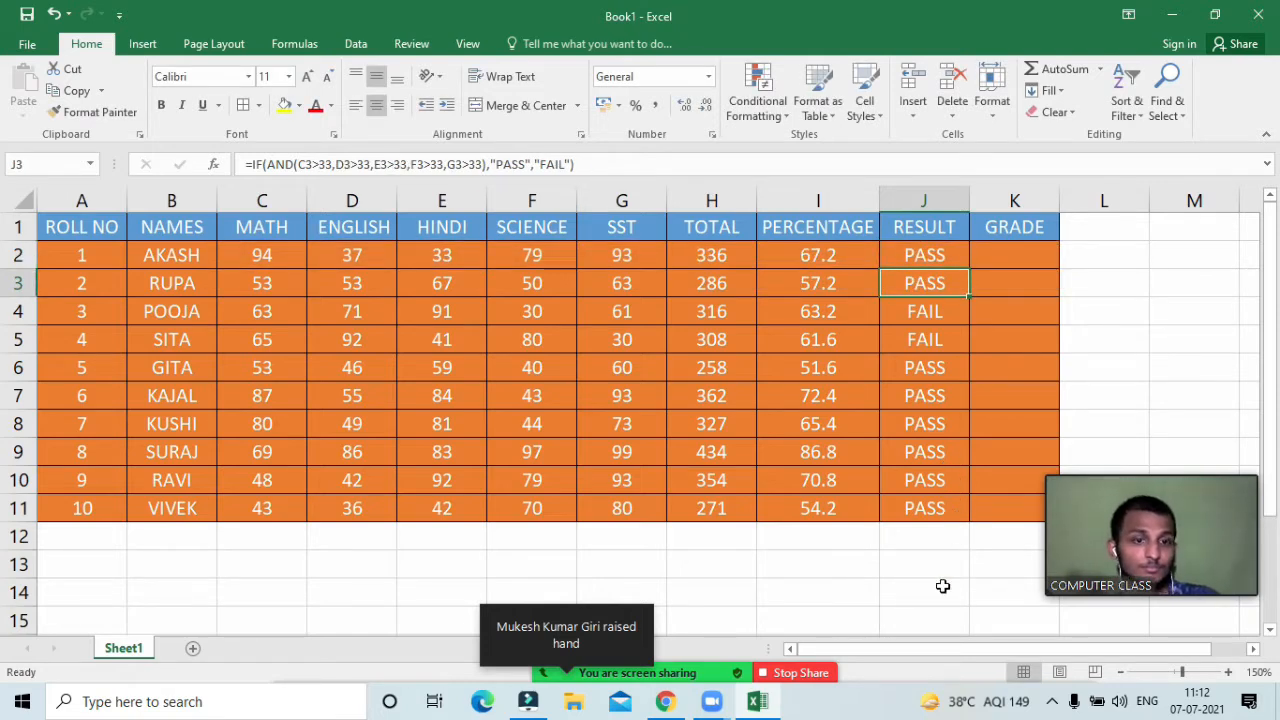
Step: Check the Zoom participants list for raised hands and return to the Excel sheet
left_click(566, 660)
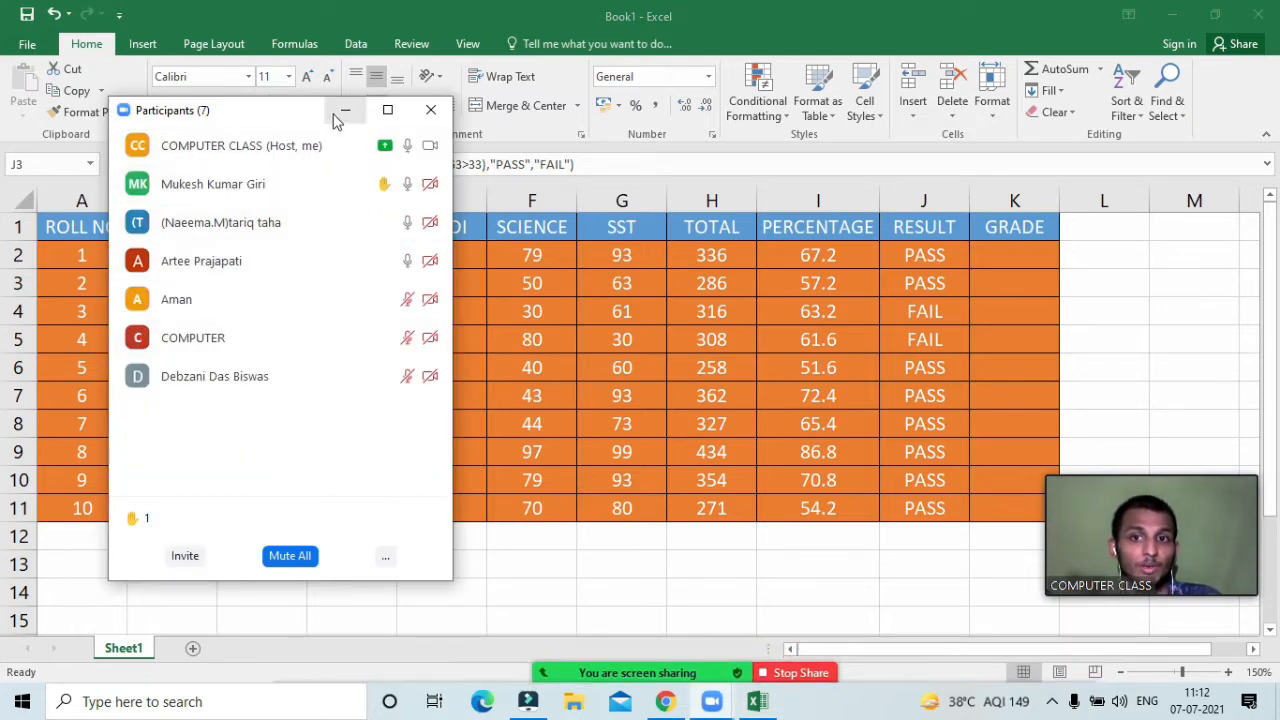
left_click(341, 118)
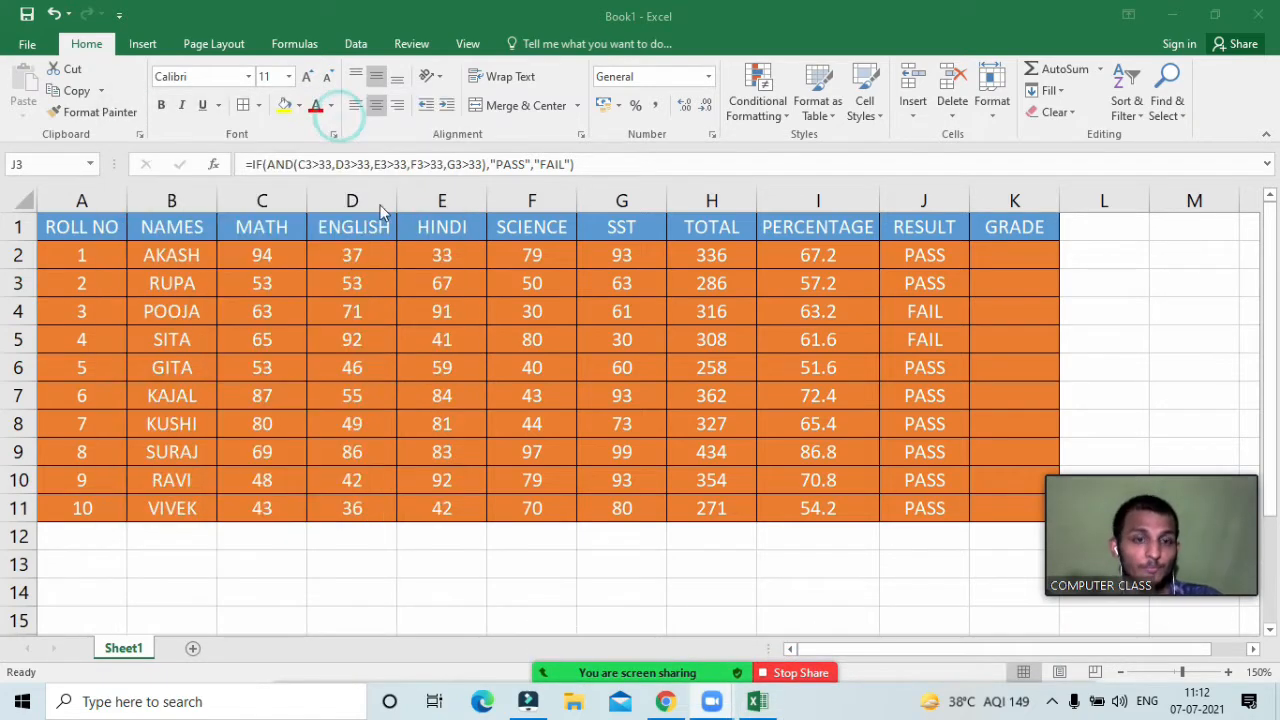
mouse_move(622, 684)
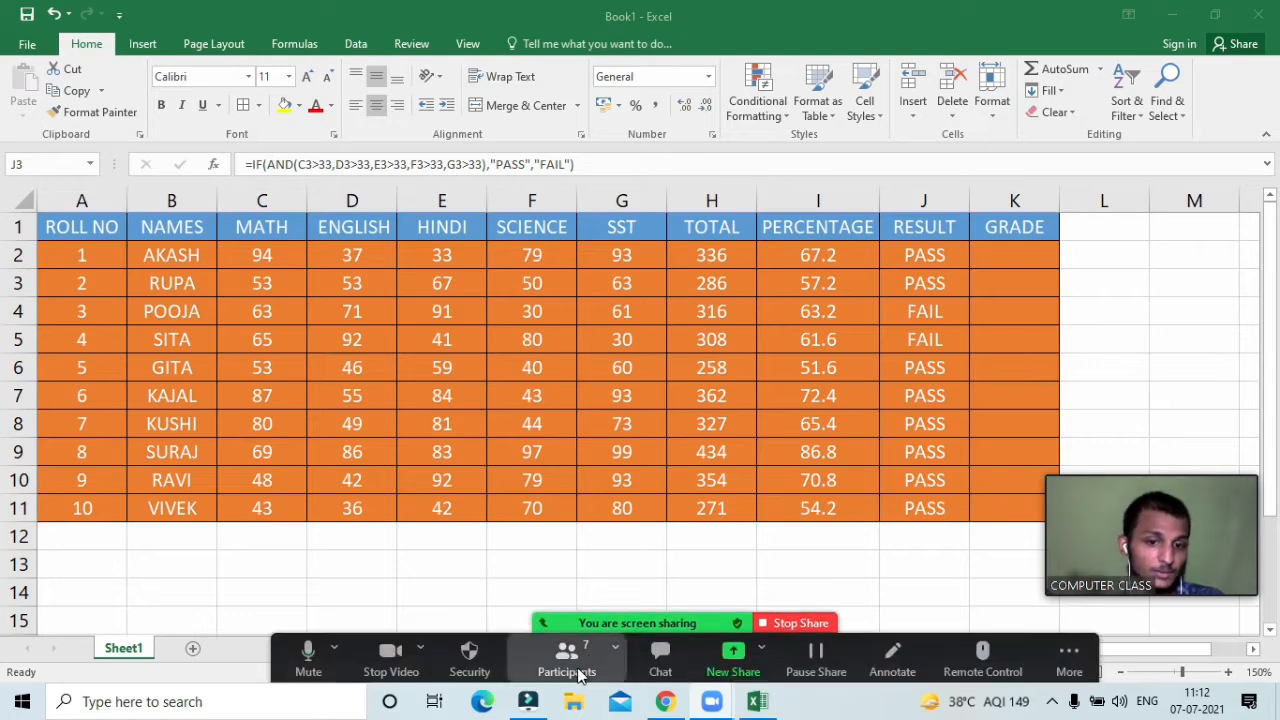
left_click(572, 665)
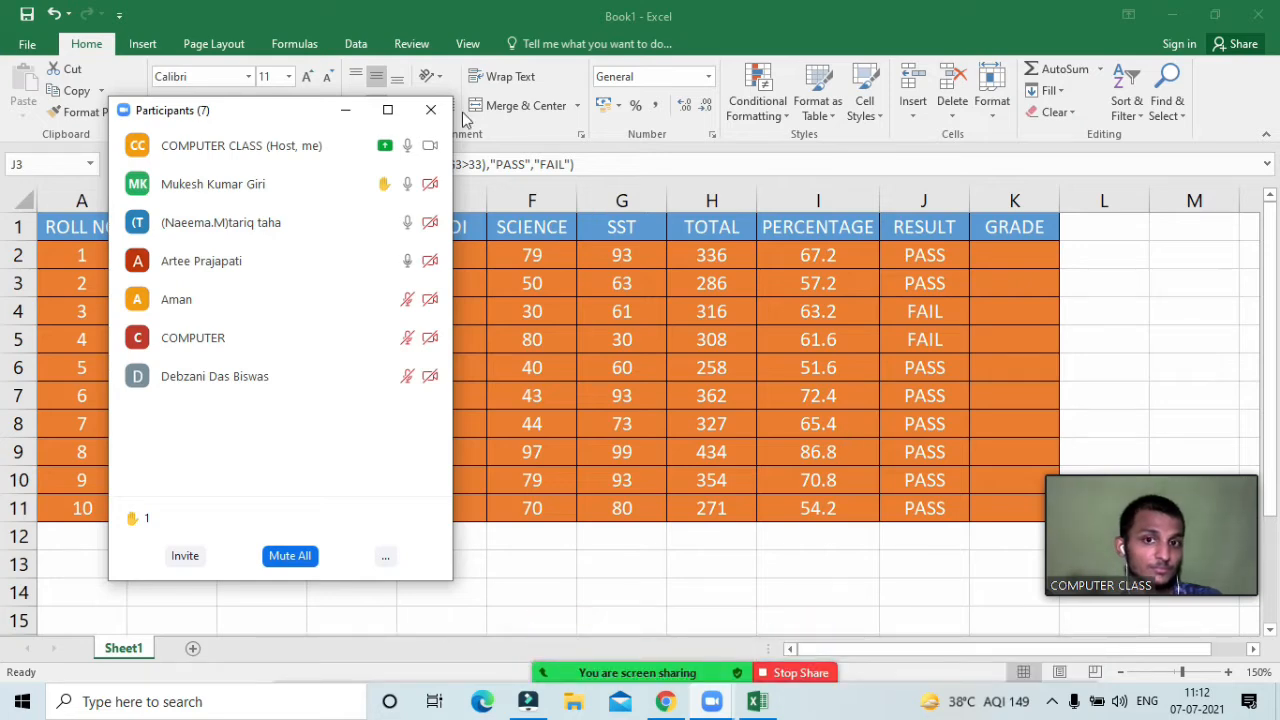
left_click(345, 110)
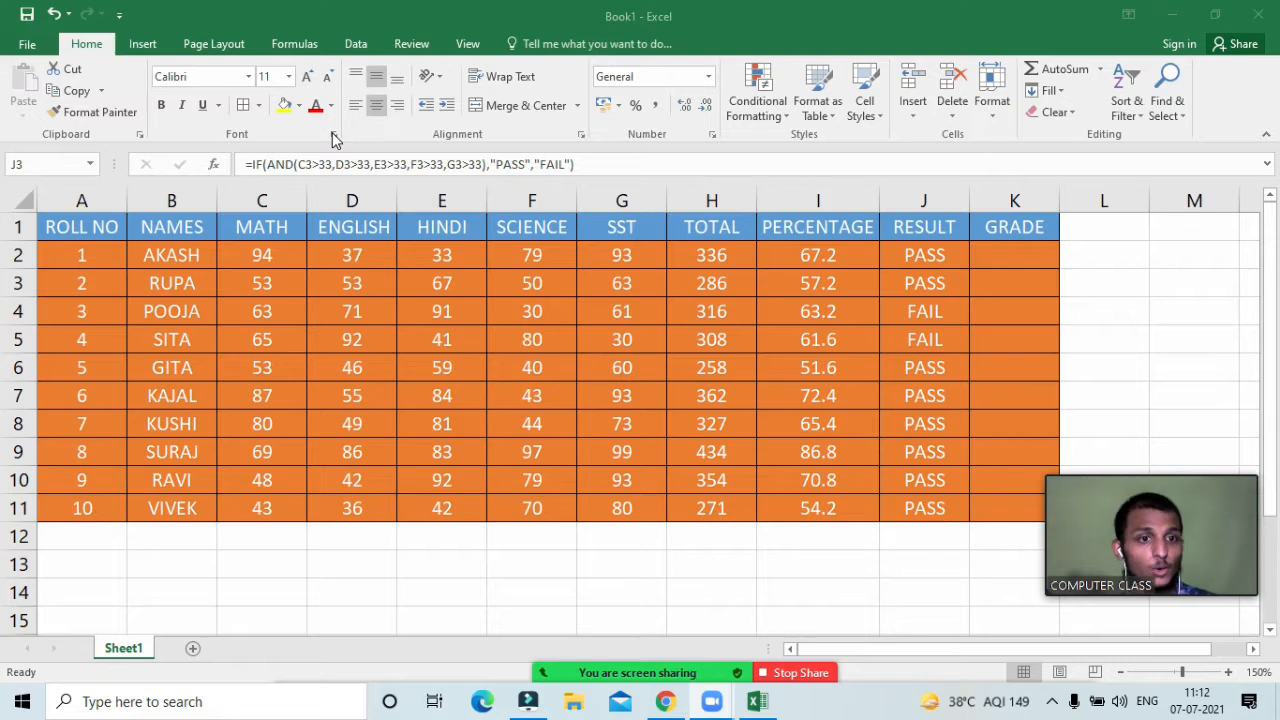
key("F2")
key("Home")
key("Right")
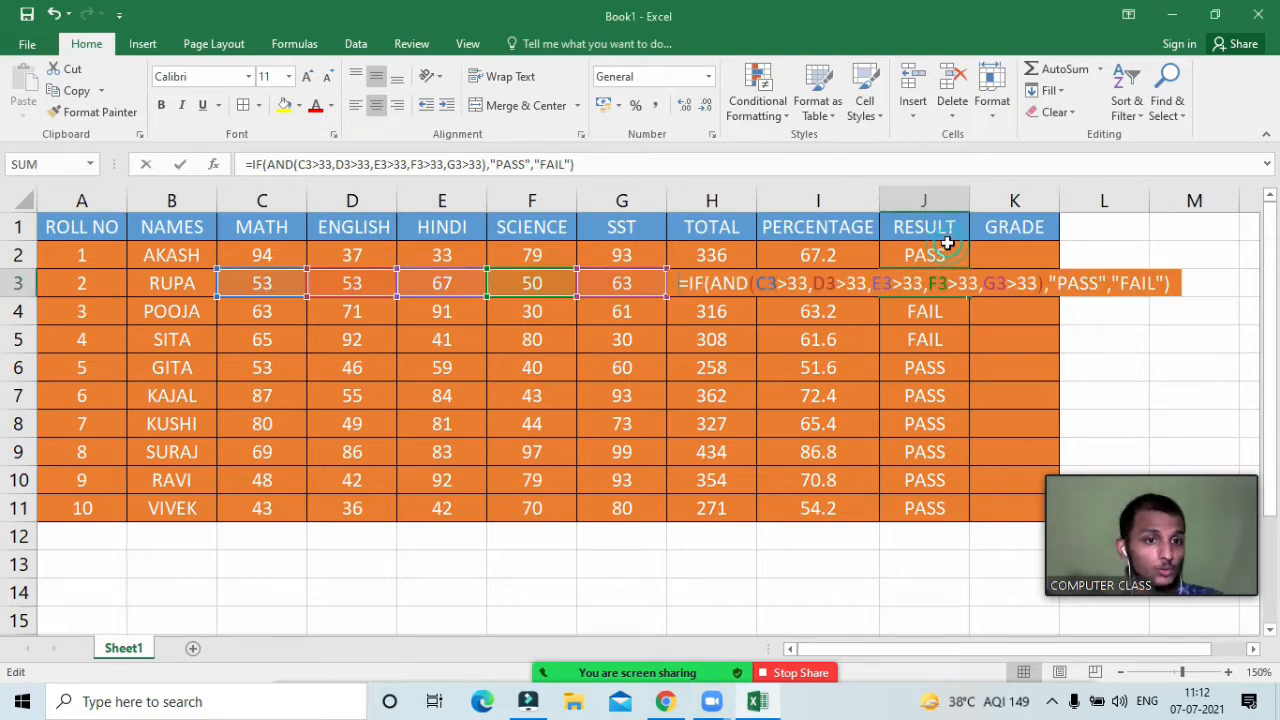
left_click(949, 250)
key("BackSpace")
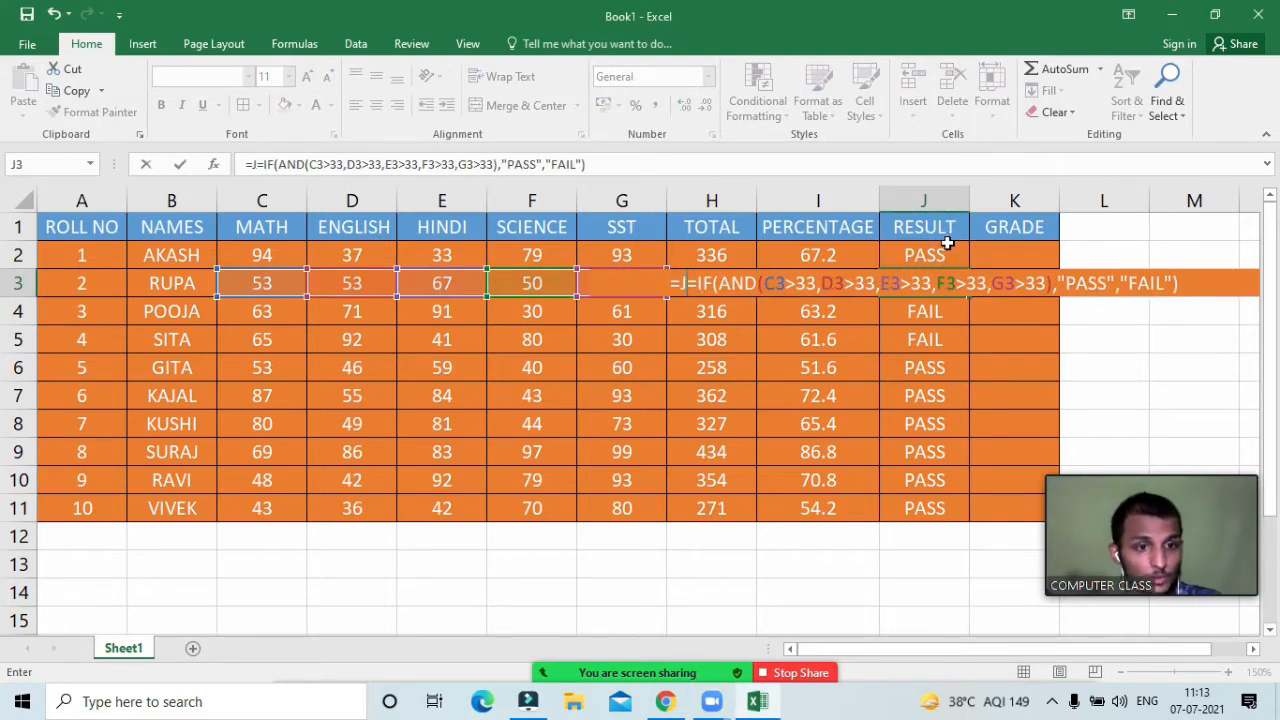
key("BackSpace")
key("Return")
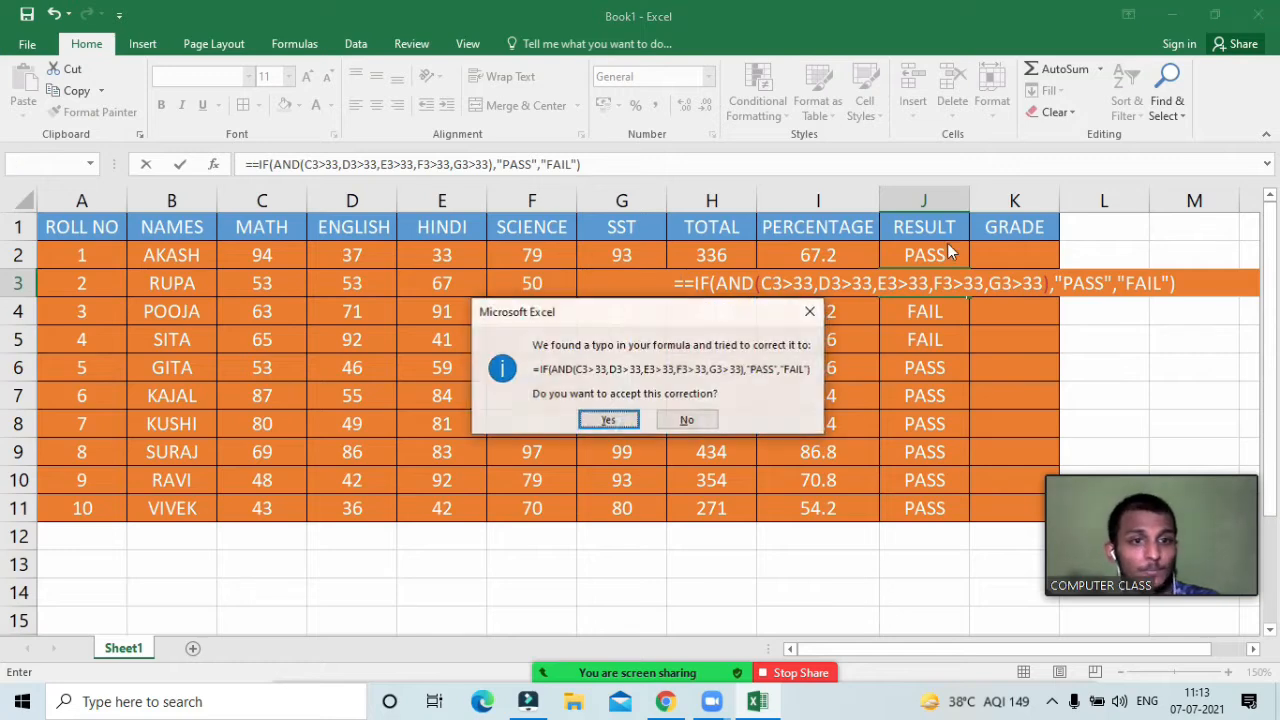
key("Return")
Step: Review the IF and AND conditions in the result formula of cell J2 without changing them
left_click(940, 258)
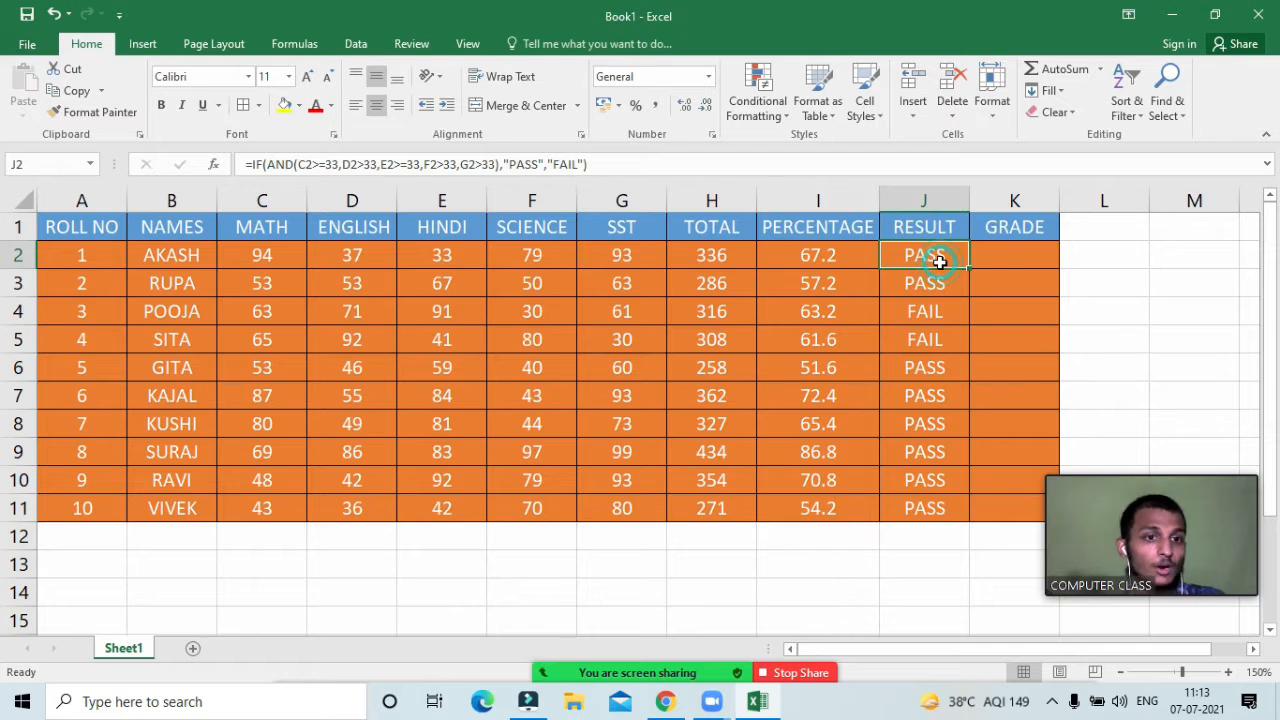
double_click(940, 255)
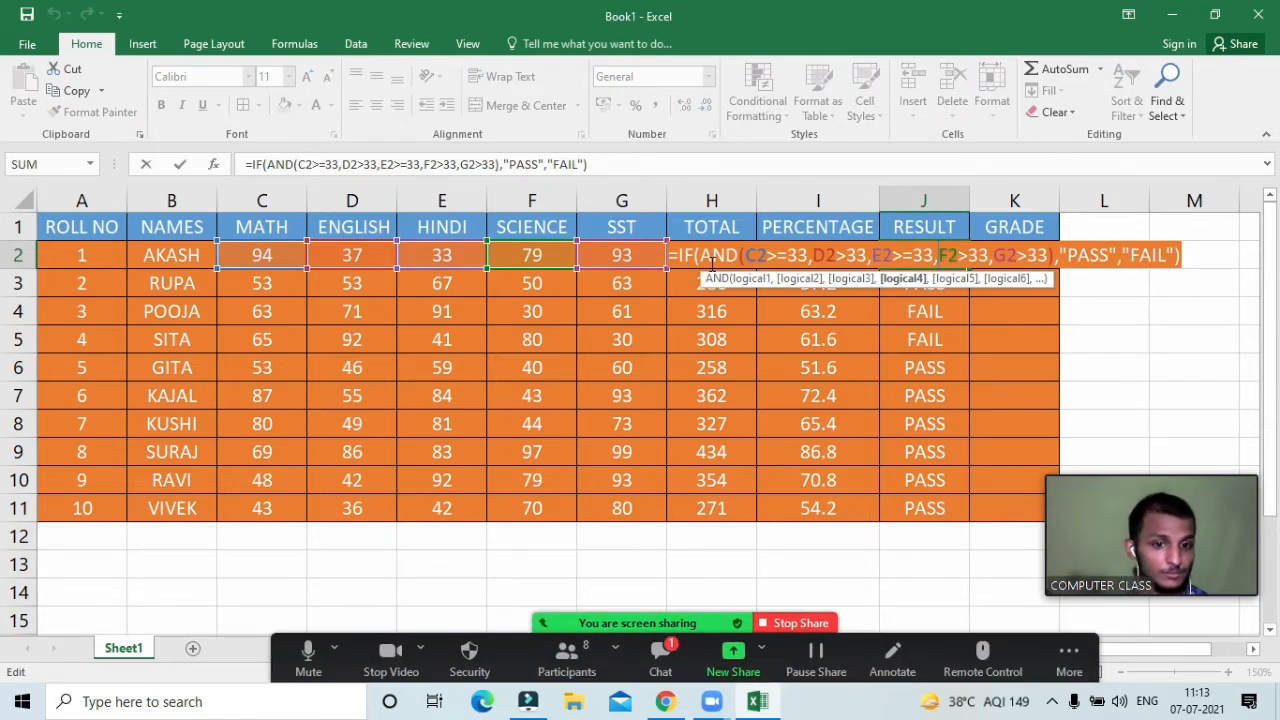
key("Return")
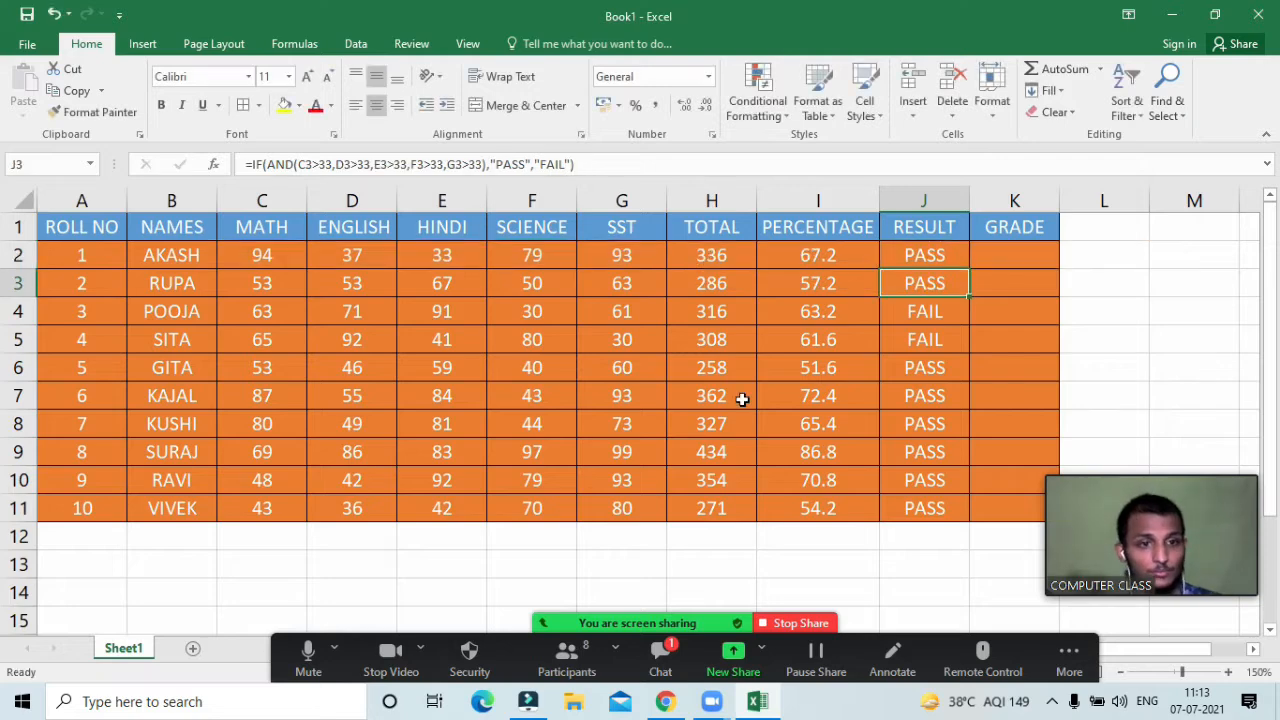
Step: Read the Zoom chat messages and select the participant with the raised hand in the Zoom participants list
left_click(668, 652)
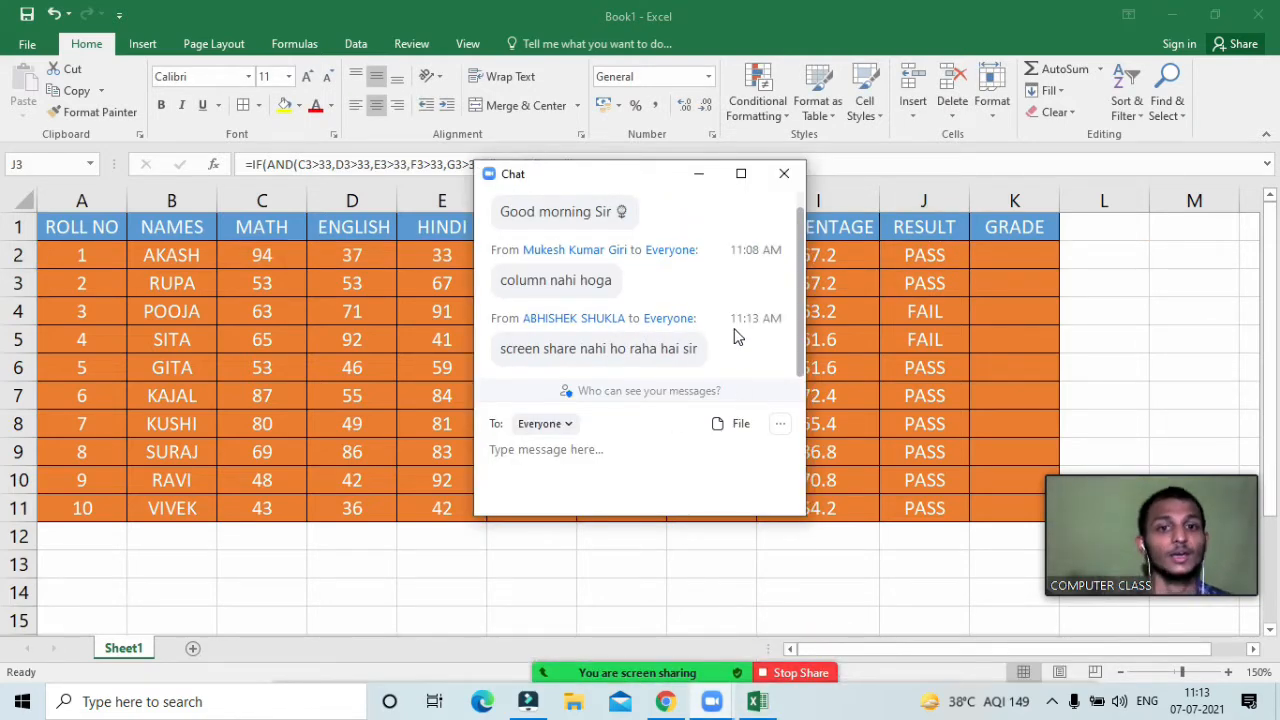
left_click(698, 180)
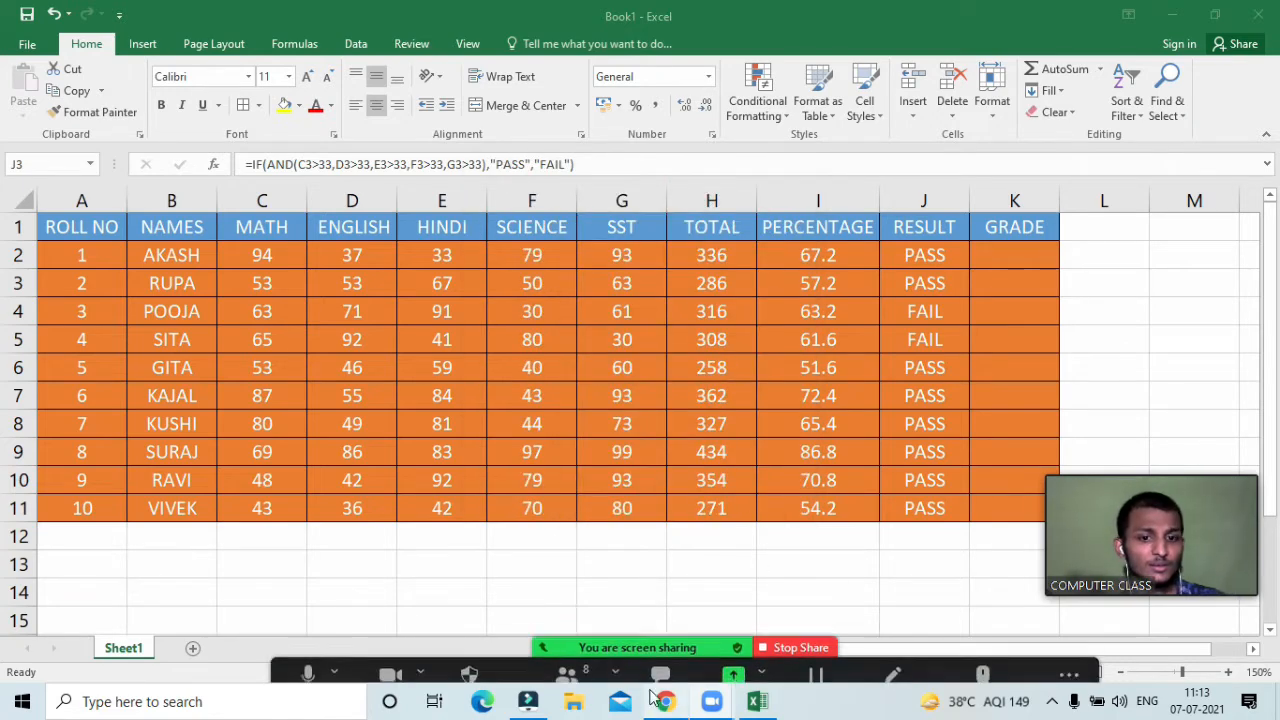
left_click(568, 665)
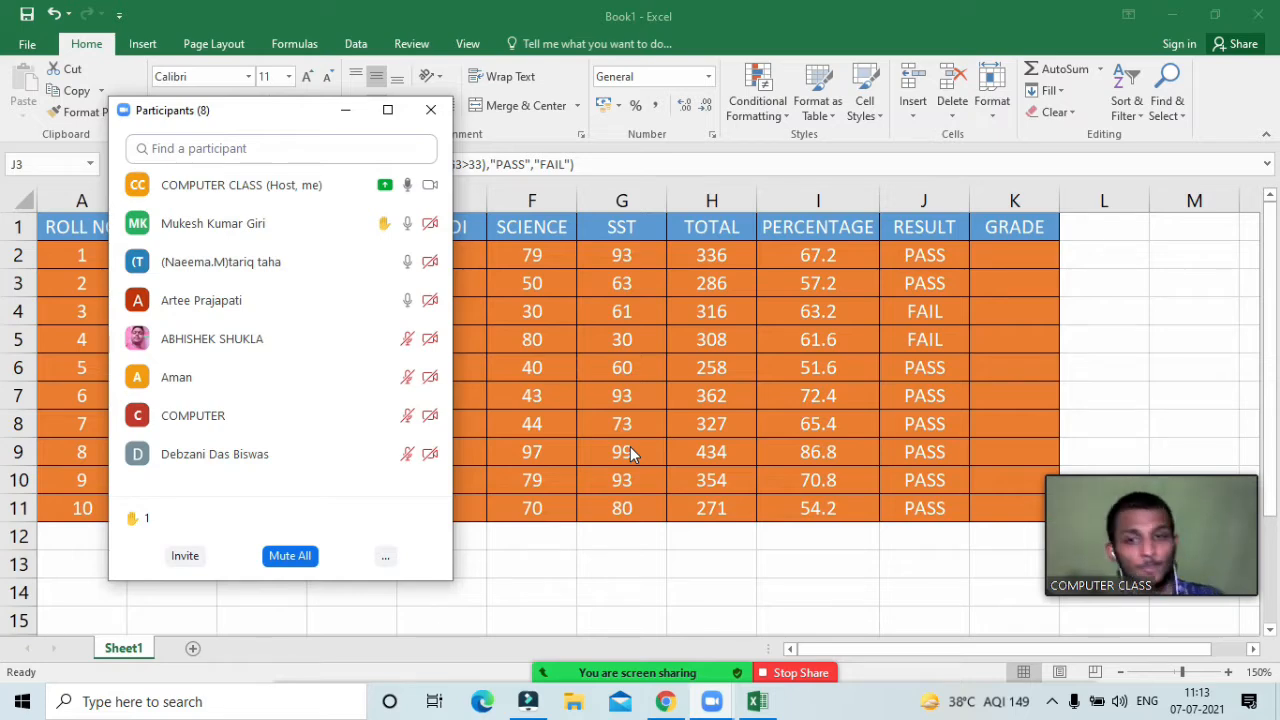
left_click(250, 225)
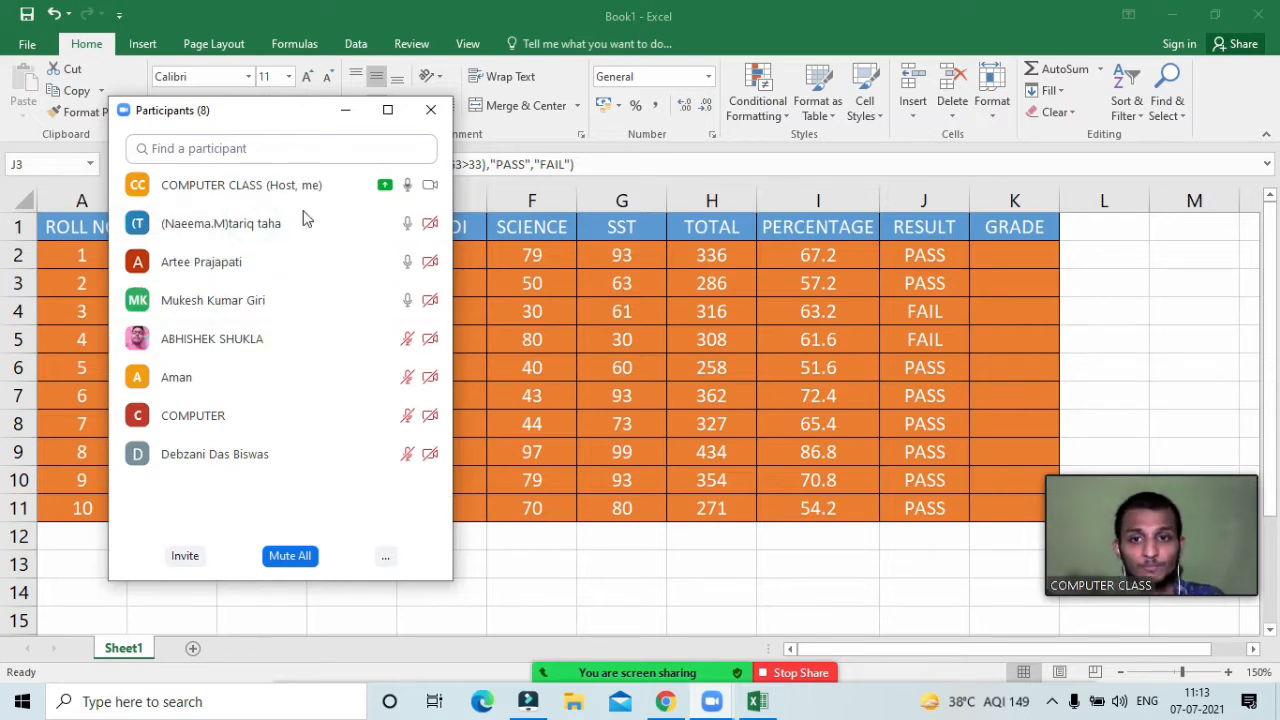
left_click(341, 108)
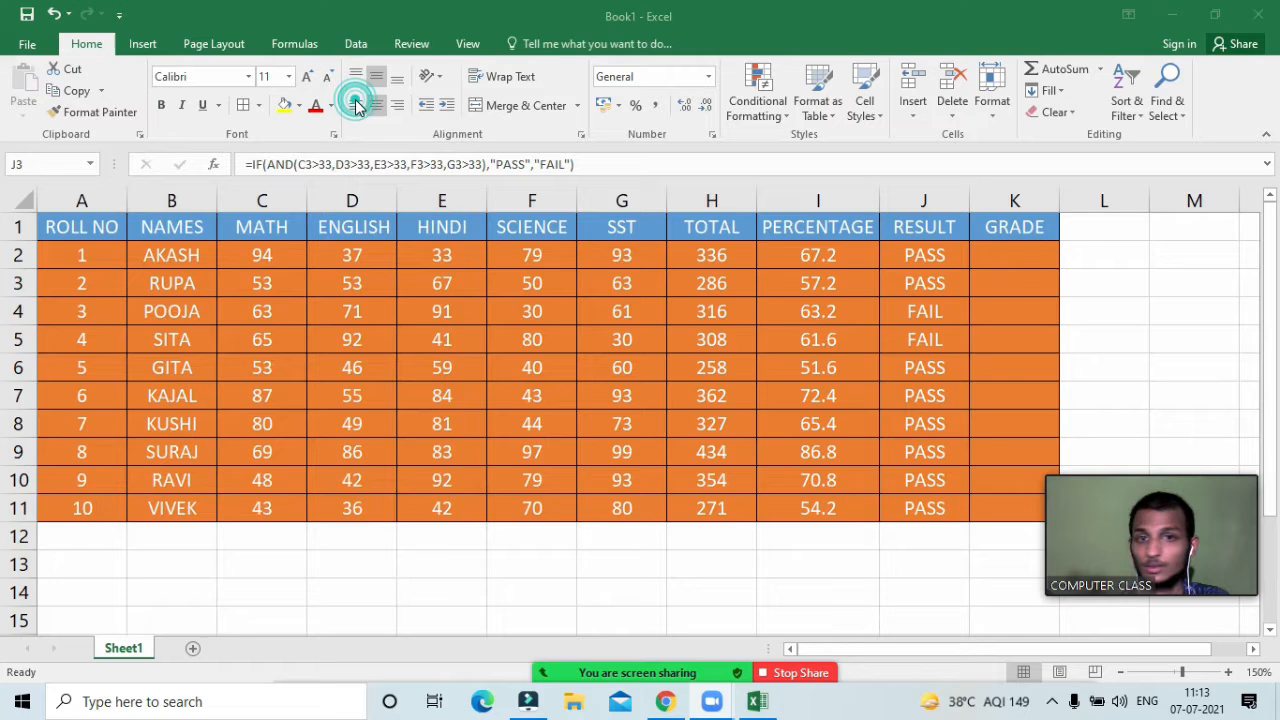
Step: Select the first GRADE cell K2 and read the new message in the Zoom chat
left_click(1002, 250)
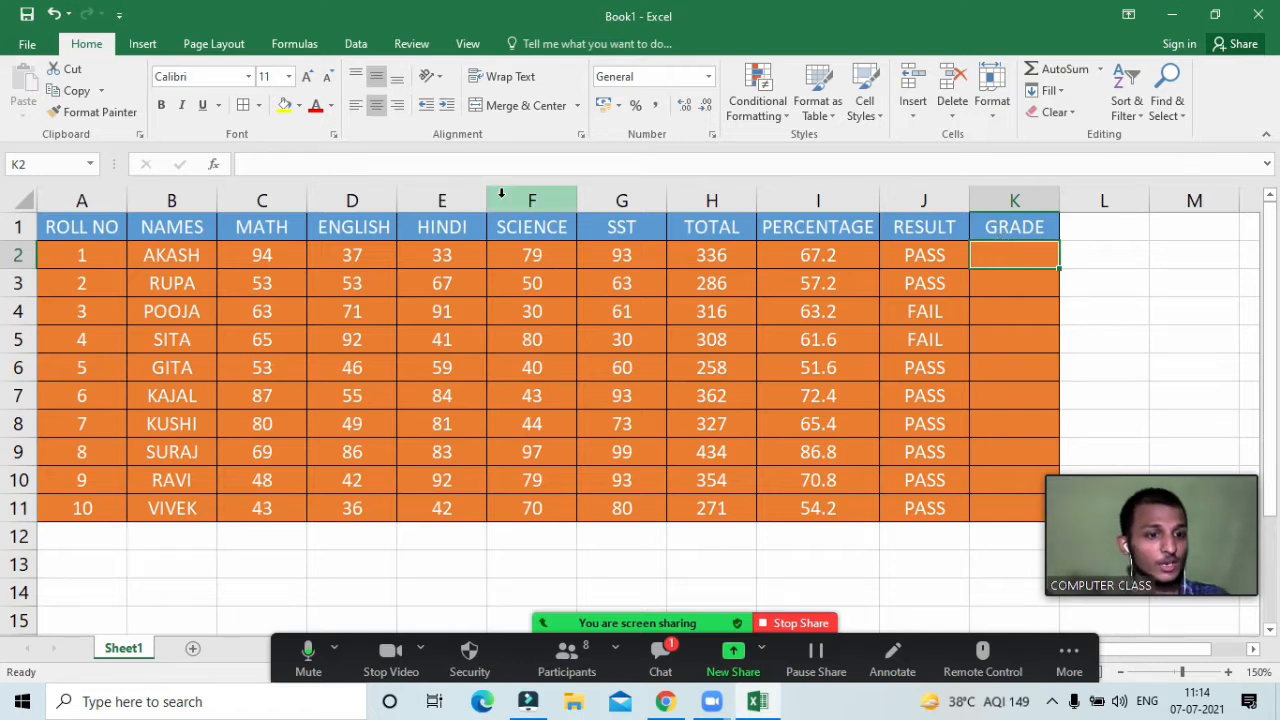
left_click(660, 652)
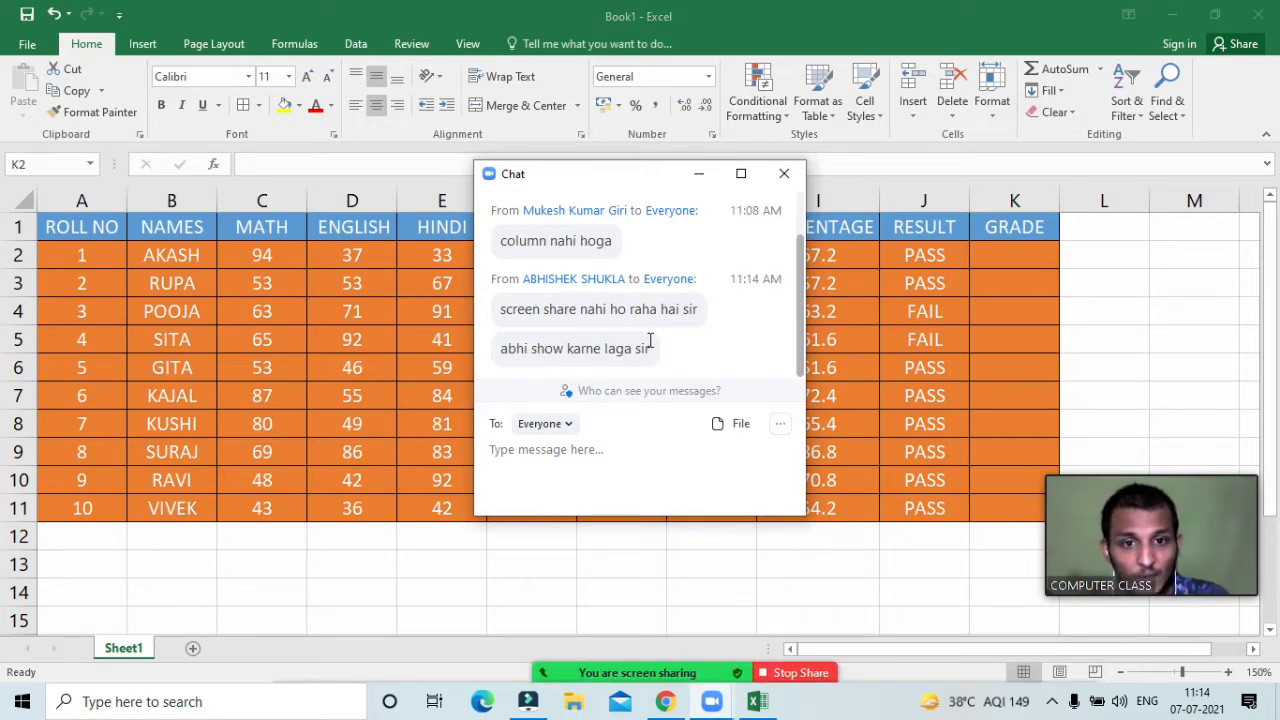
left_click(699, 174)
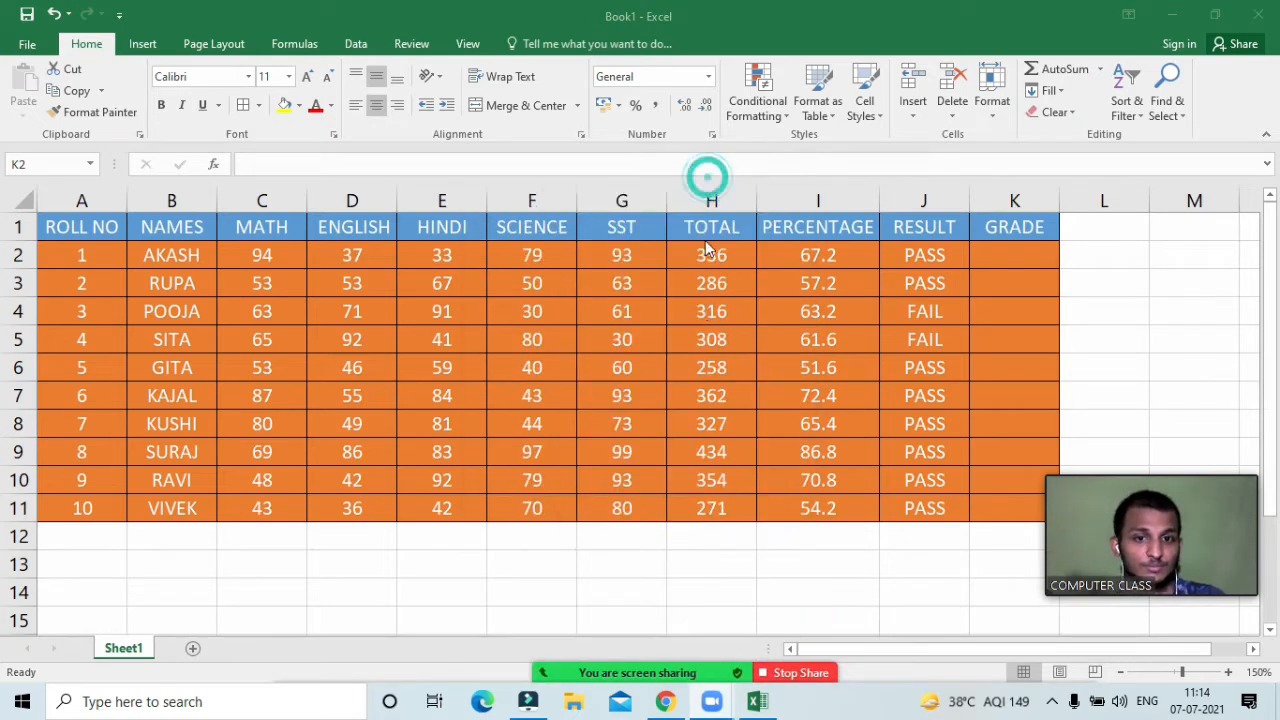
Step: Start an IF formula in the first GRADE cell K2 that tests whether the percentage in I2 is greater than 90
left_click(975, 256)
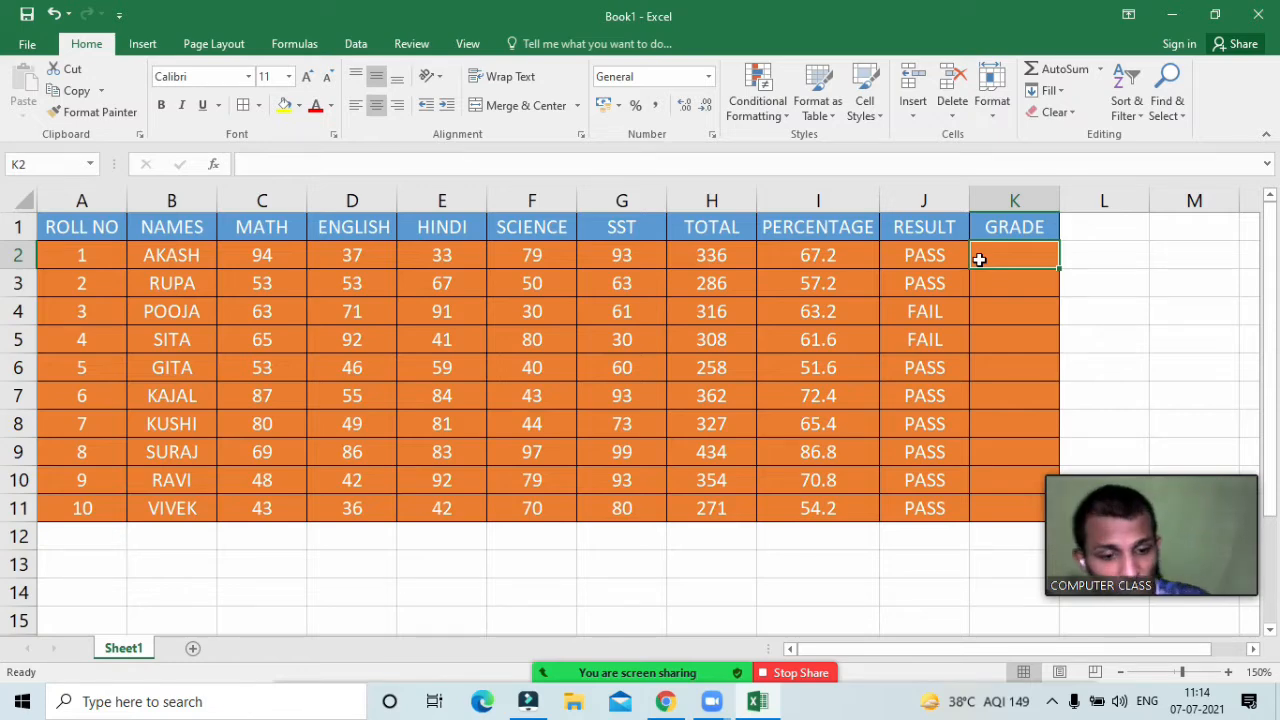
type("=if")
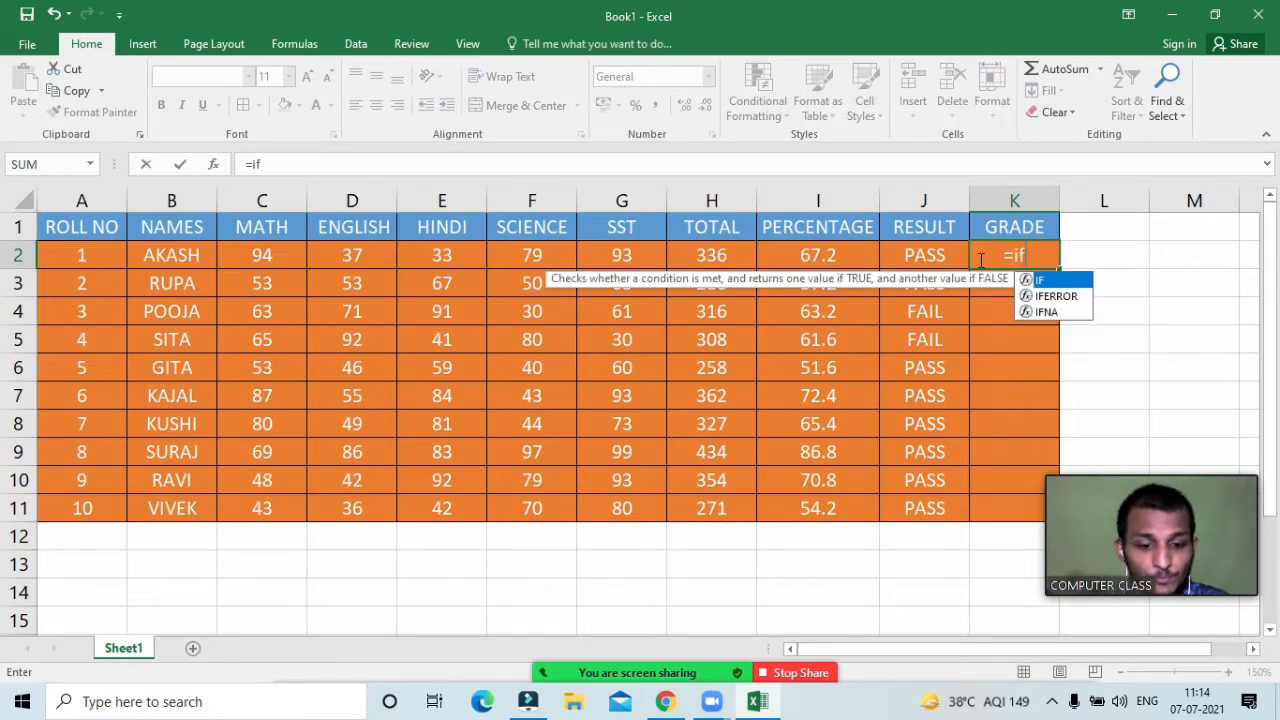
type("(")
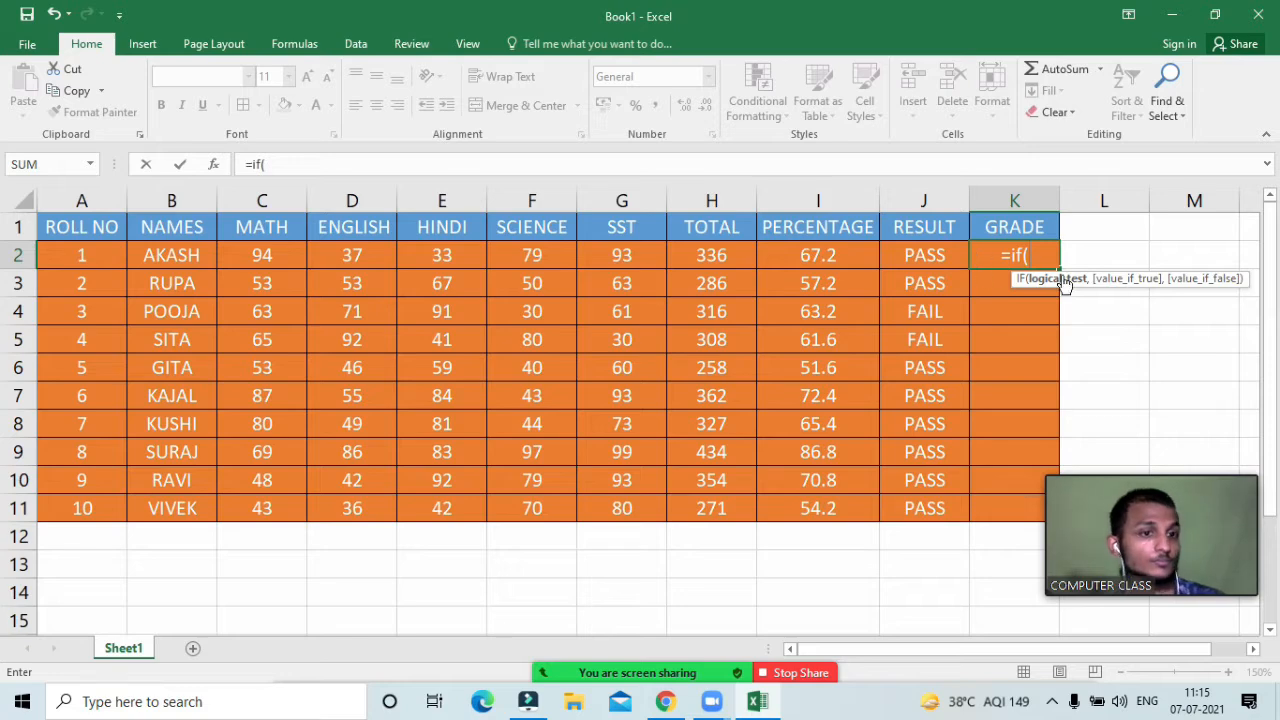
left_click(788, 257)
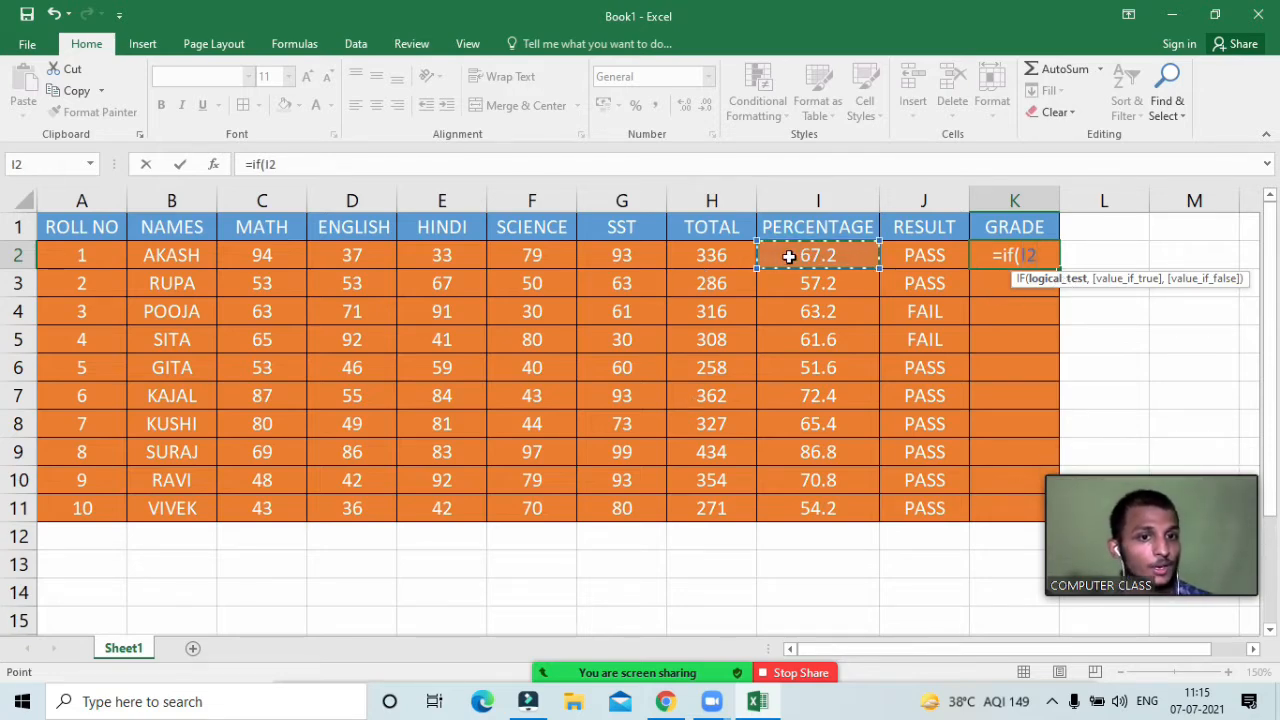
type(">")
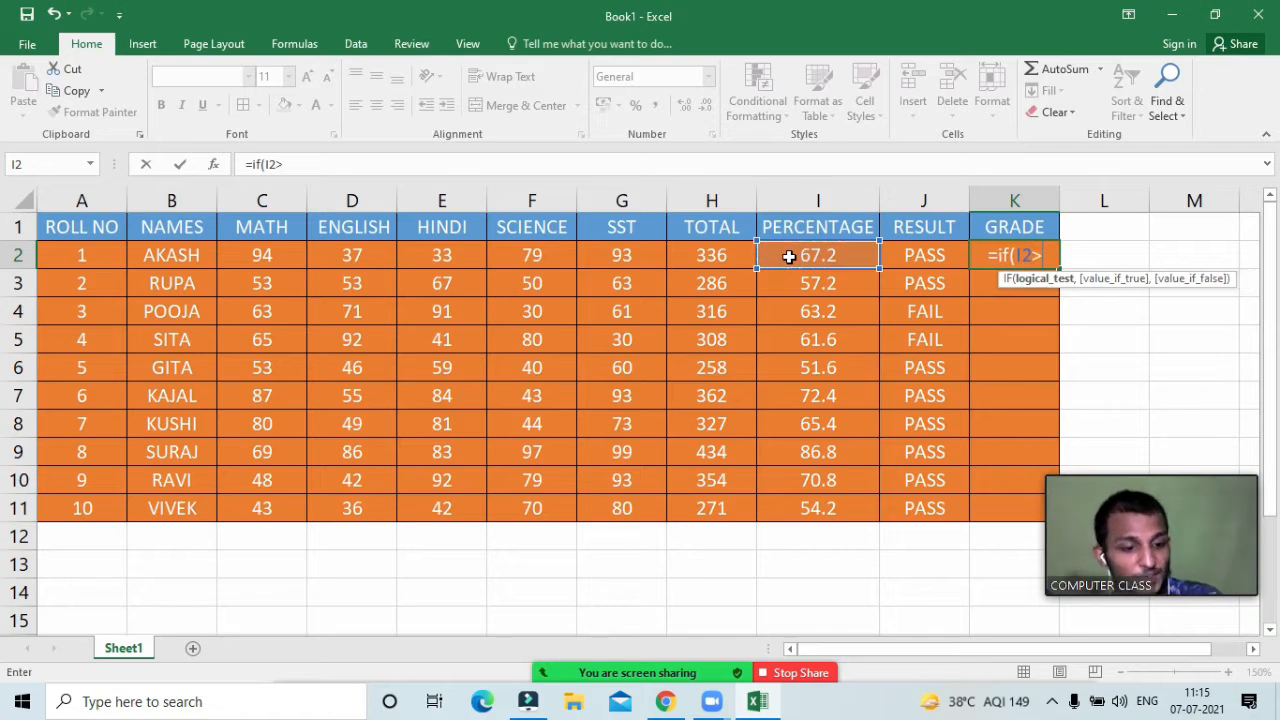
type("90")
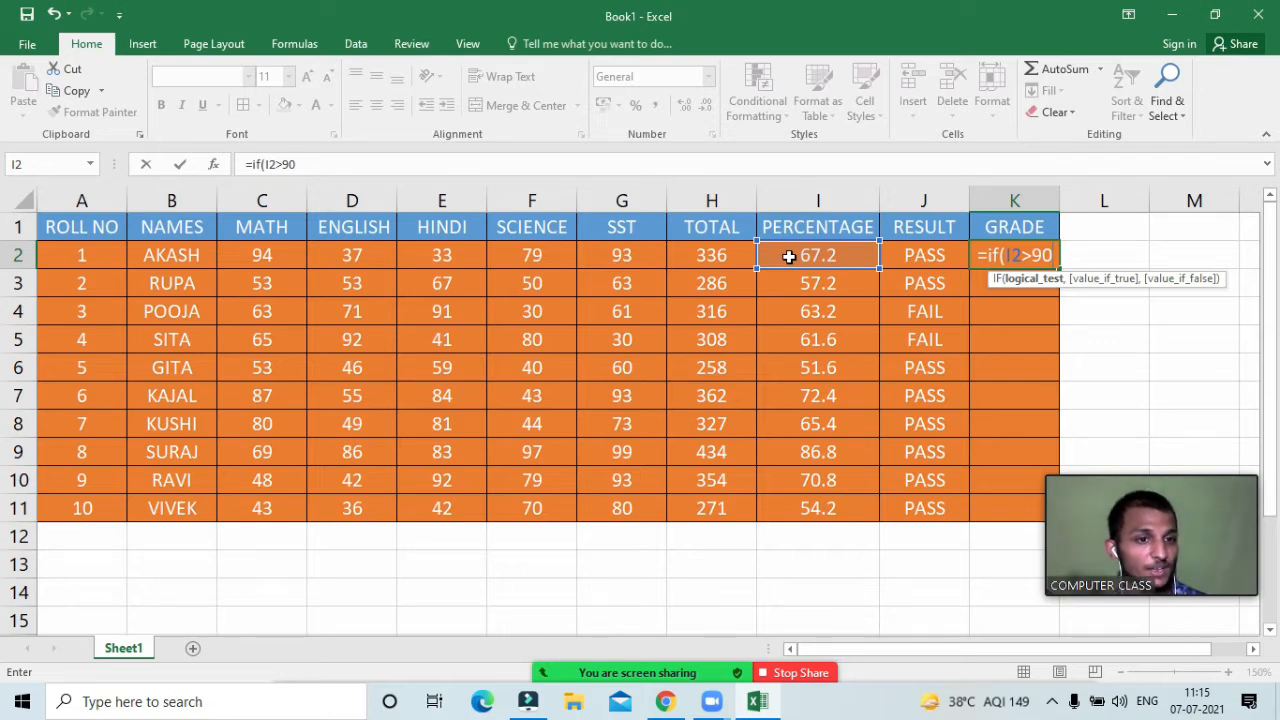
Step: Make the formula return "A" when the above-90 condition is true, and continue to its value-if-false argument
type(",")
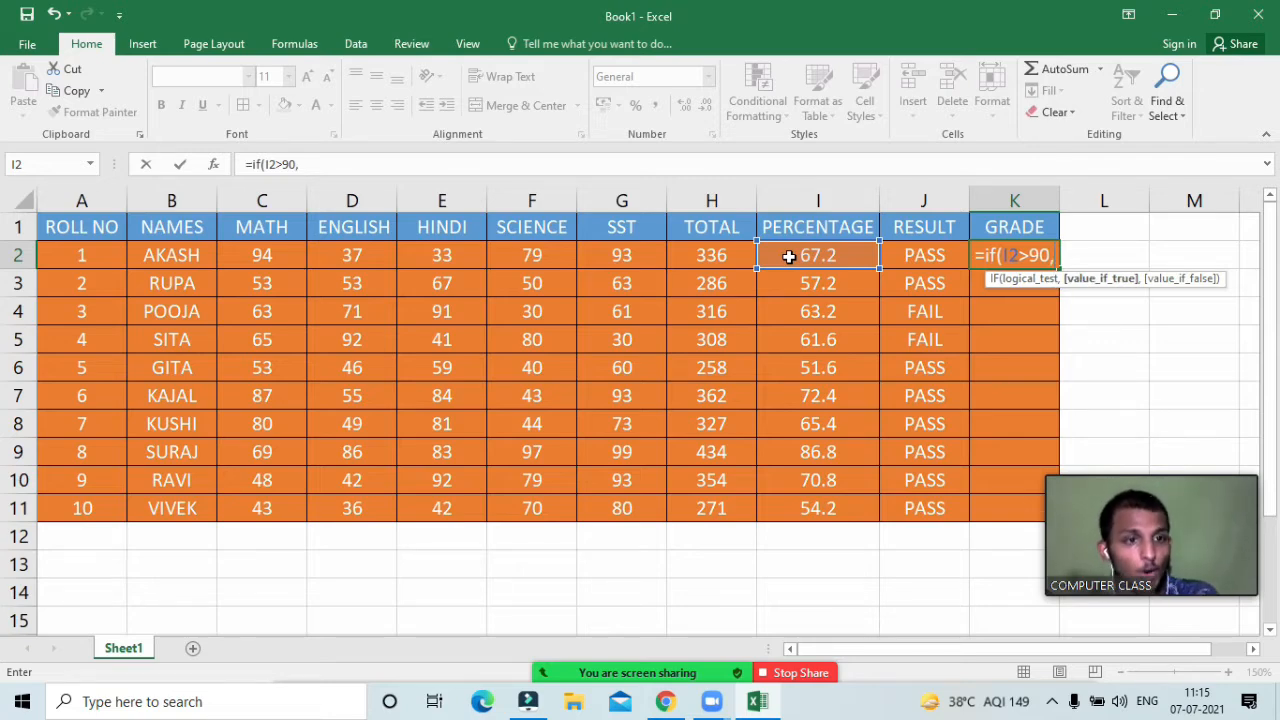
type("\"")
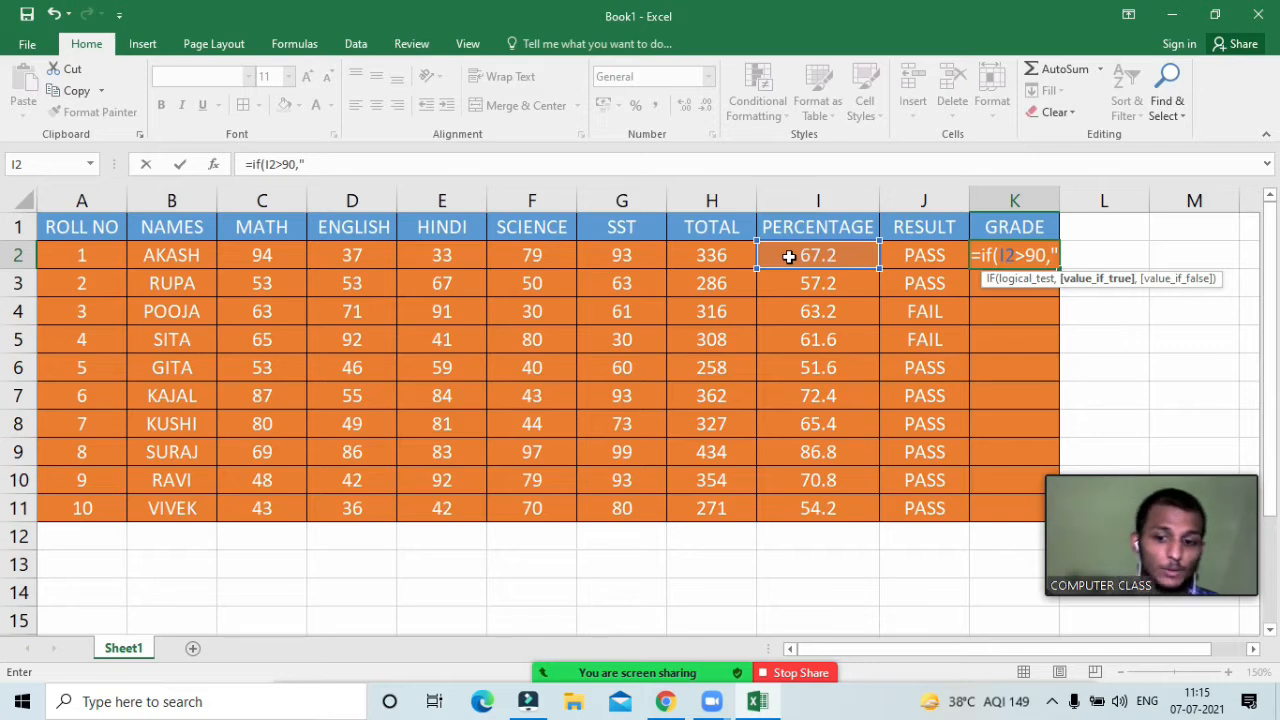
type("A")
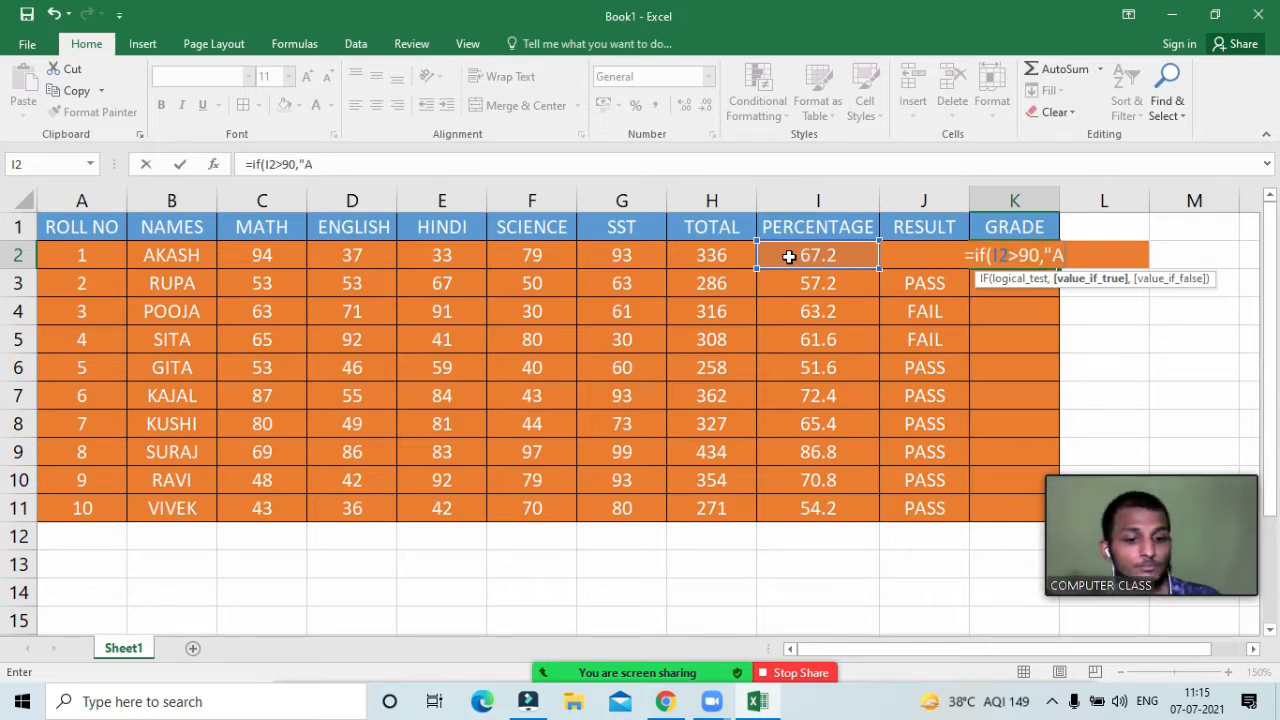
type("\"")
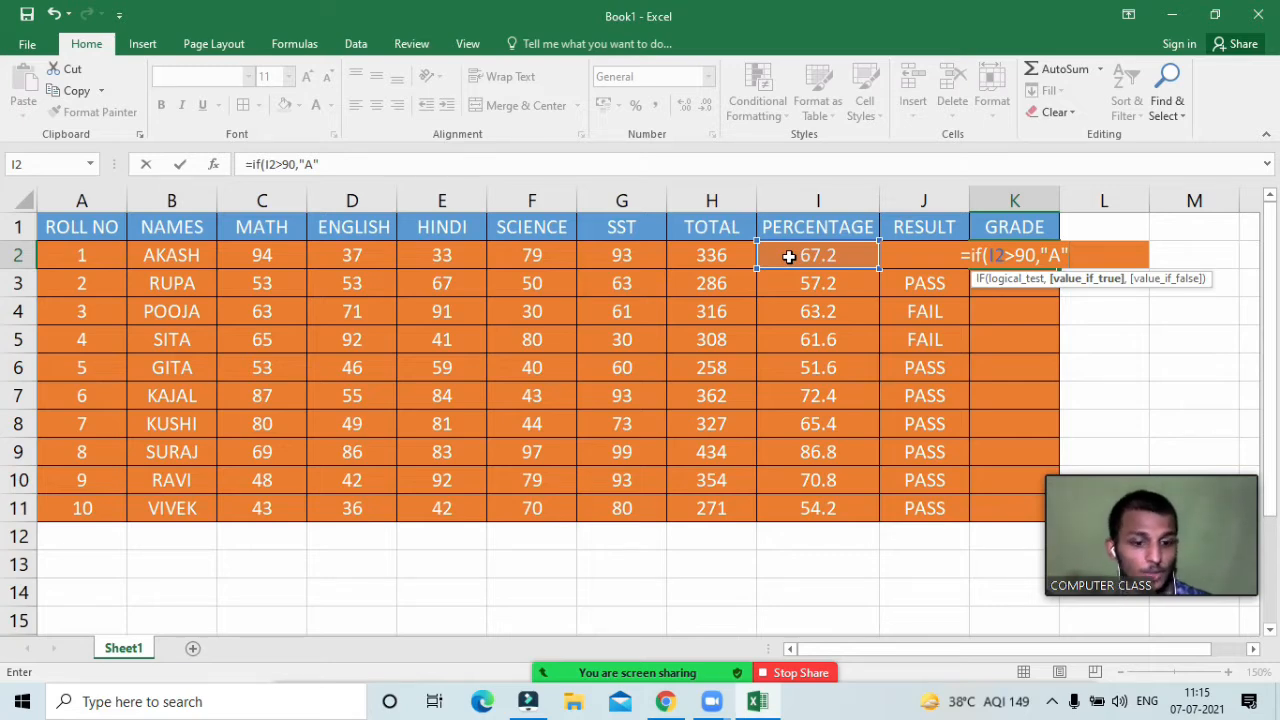
type(".")
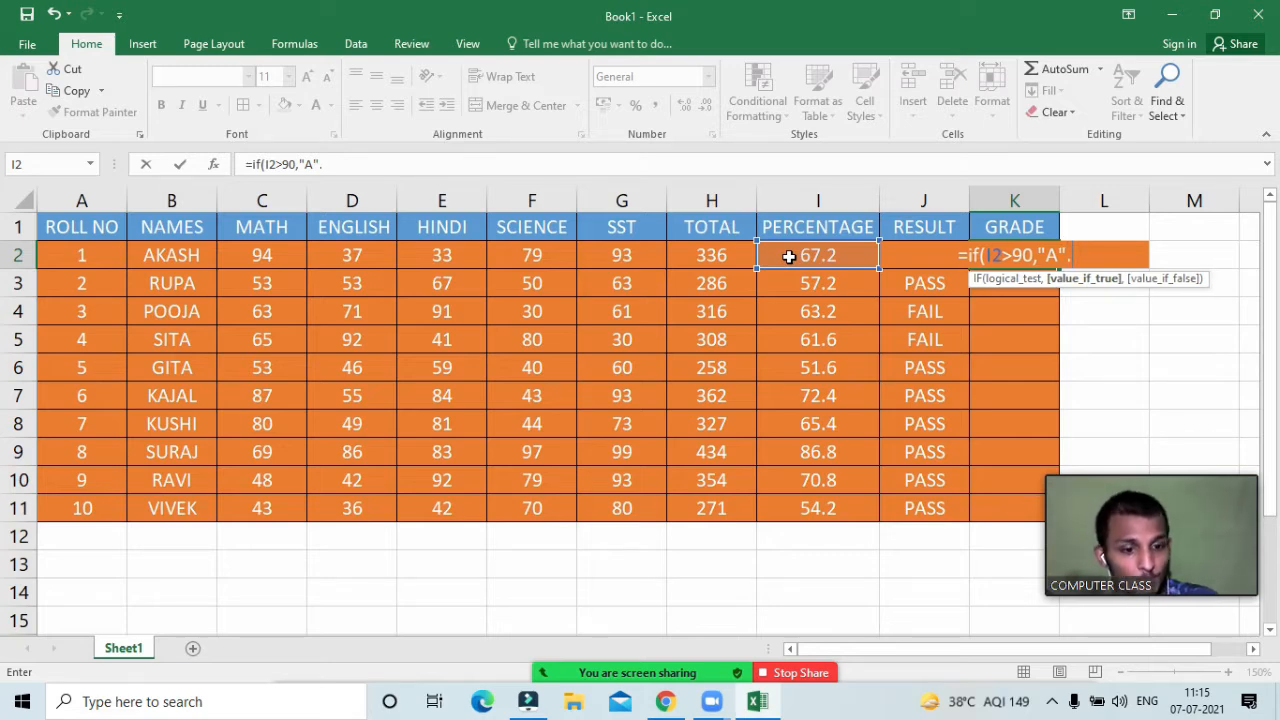
key("BackSpace")
type(",,")
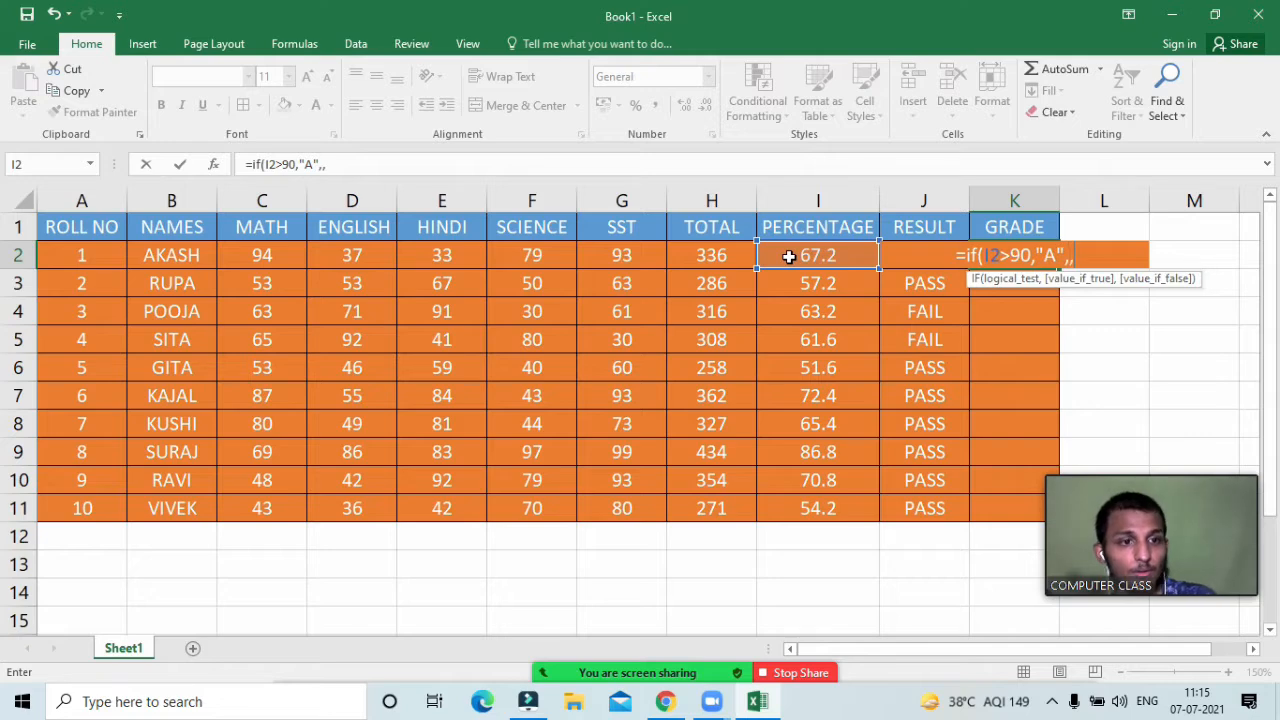
key("BackSpace")
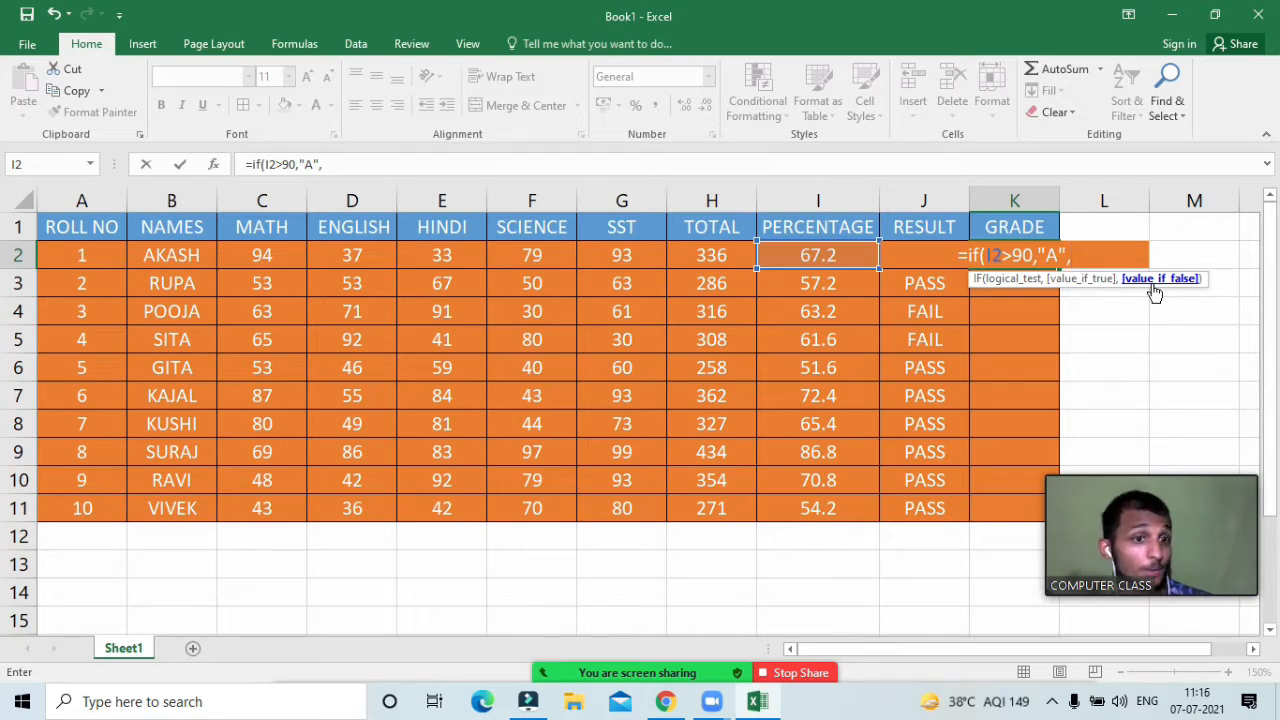
Step: Nest a second IF as the false value, returning "B" when I2 is greater than 80
type("if(")
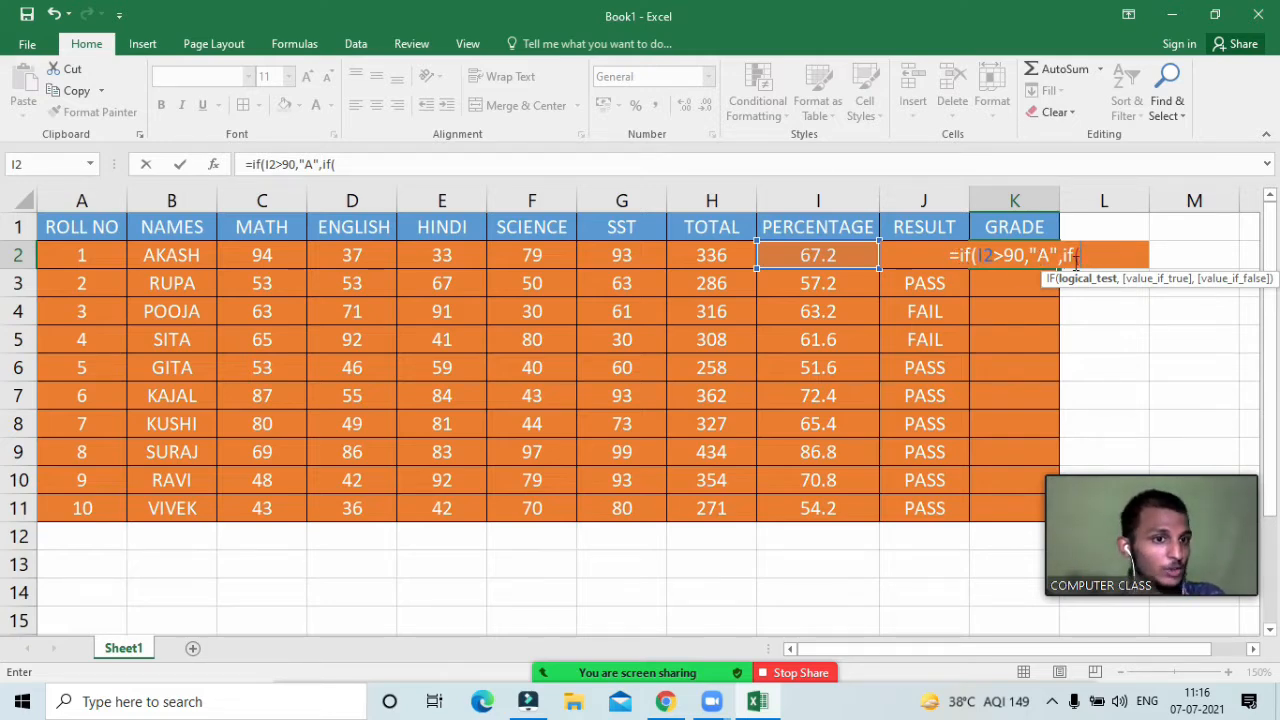
left_click(815, 257)
type(">")
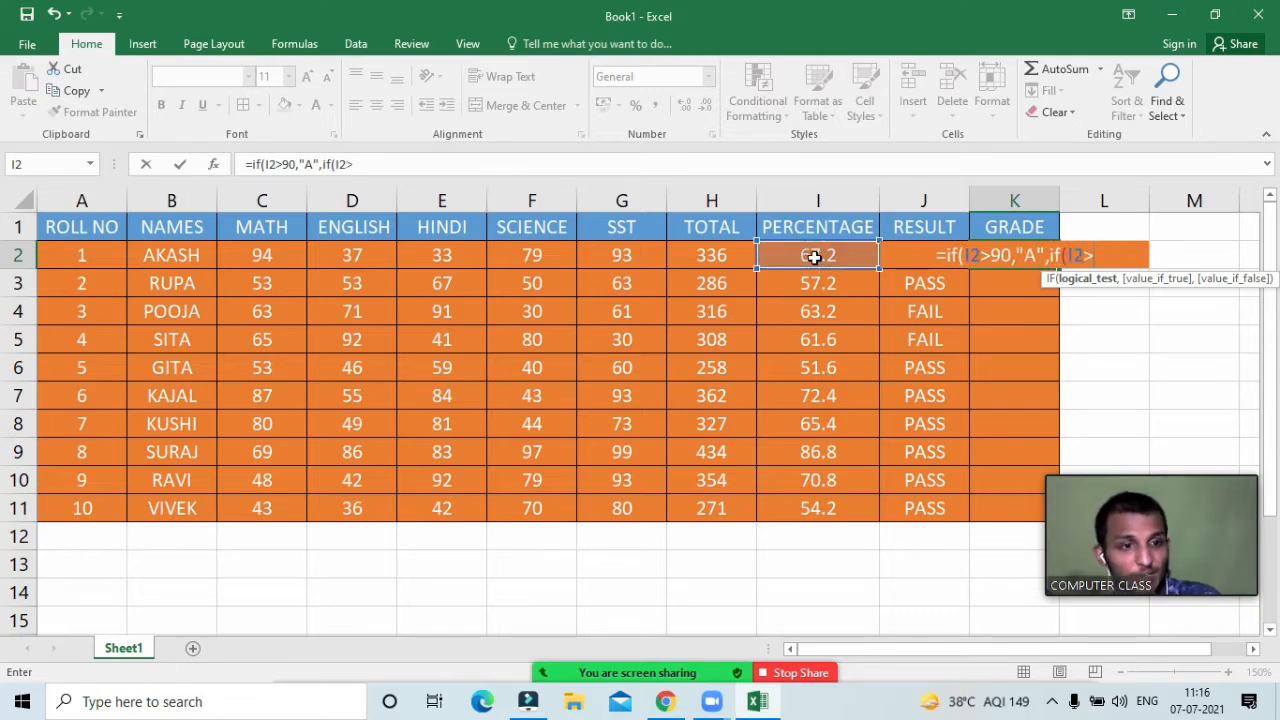
type("80")
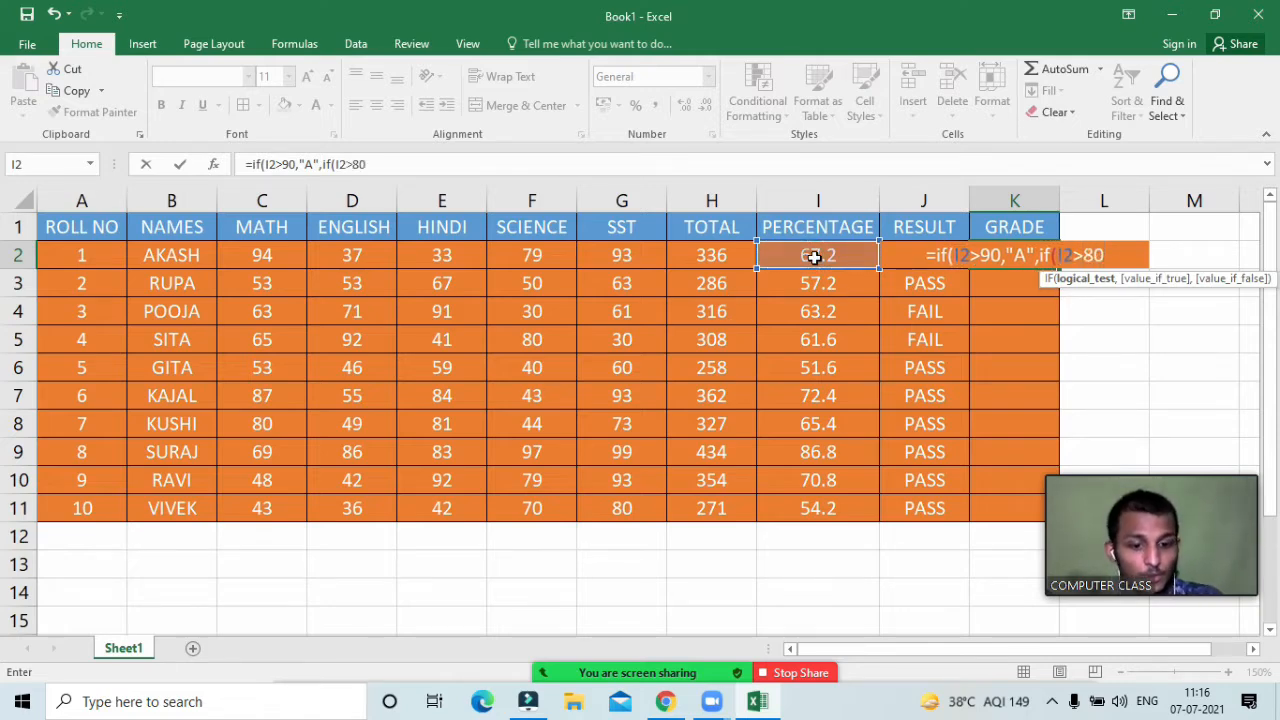
type(",\"")
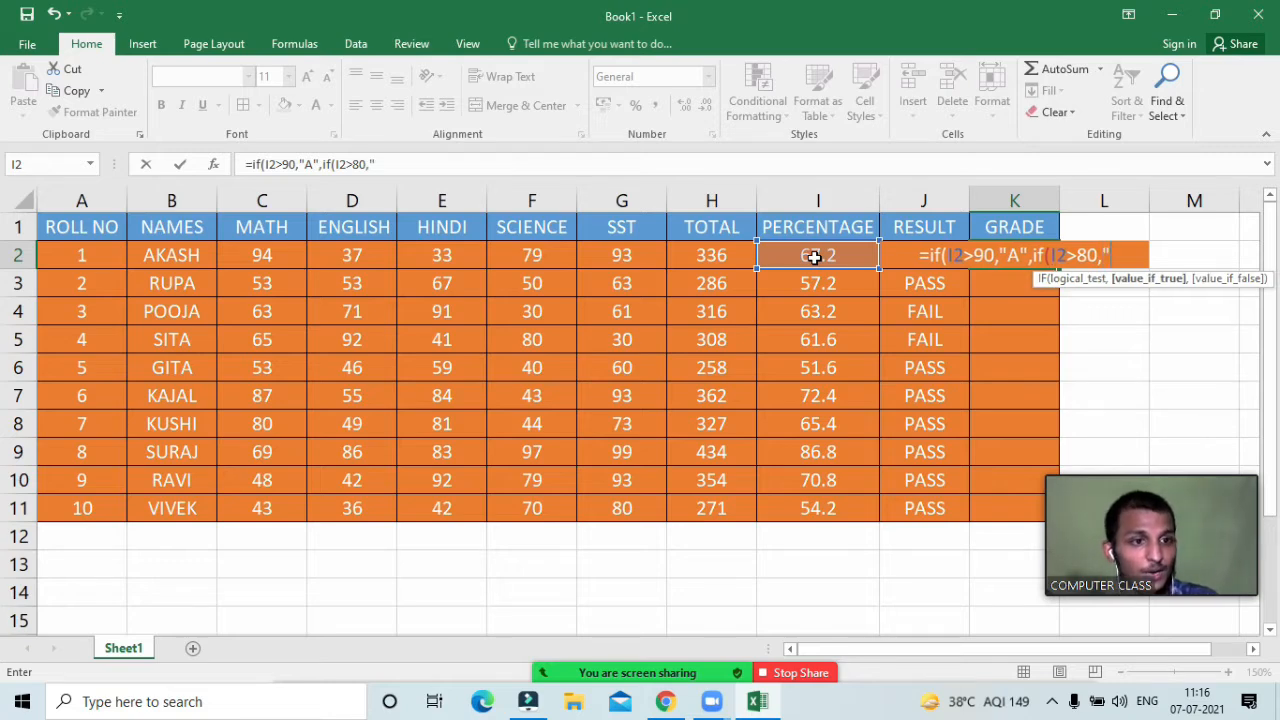
type("B\"")
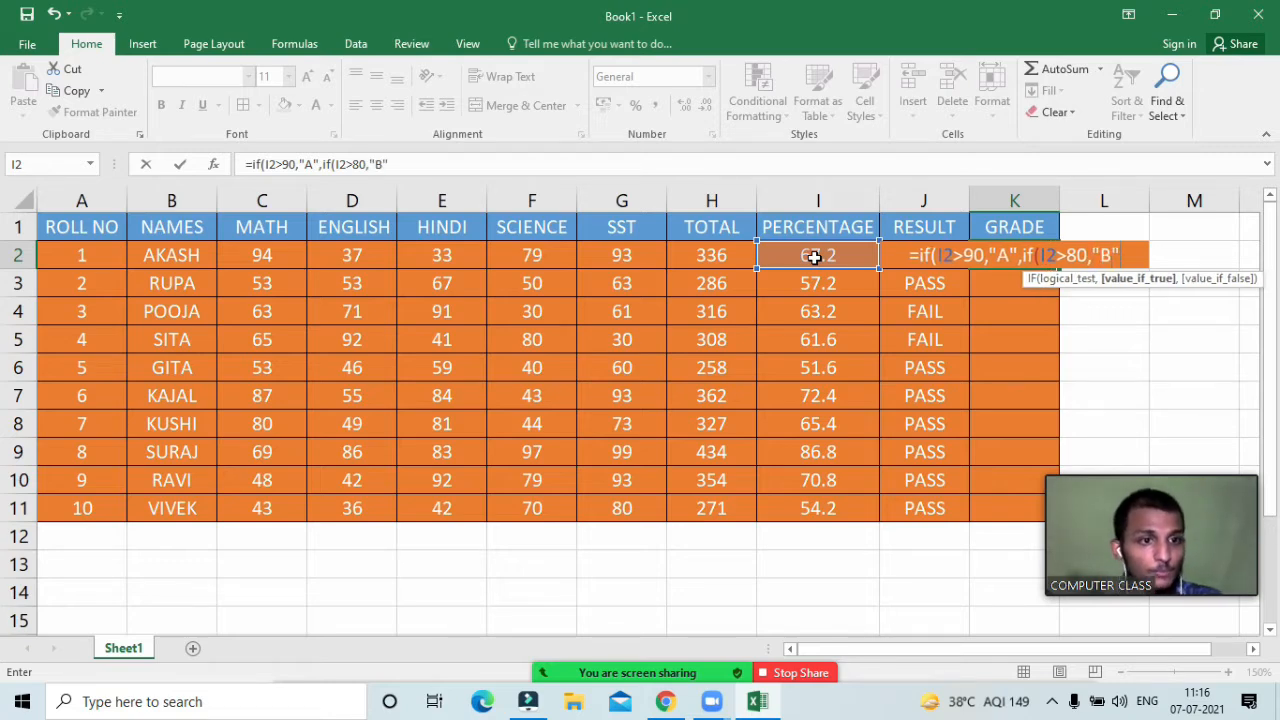
type(",")
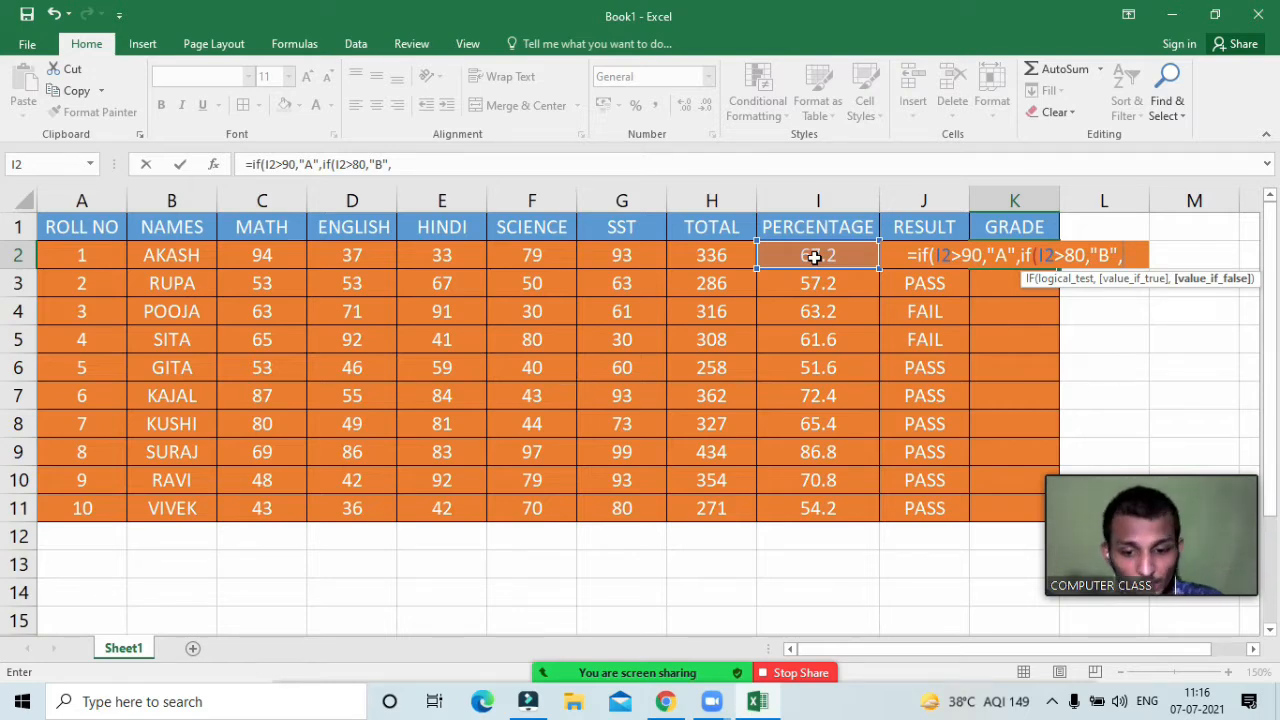
Step: Nest a third IF in the K2 formula, returning "C" when I2 is greater than 70
type("if(")
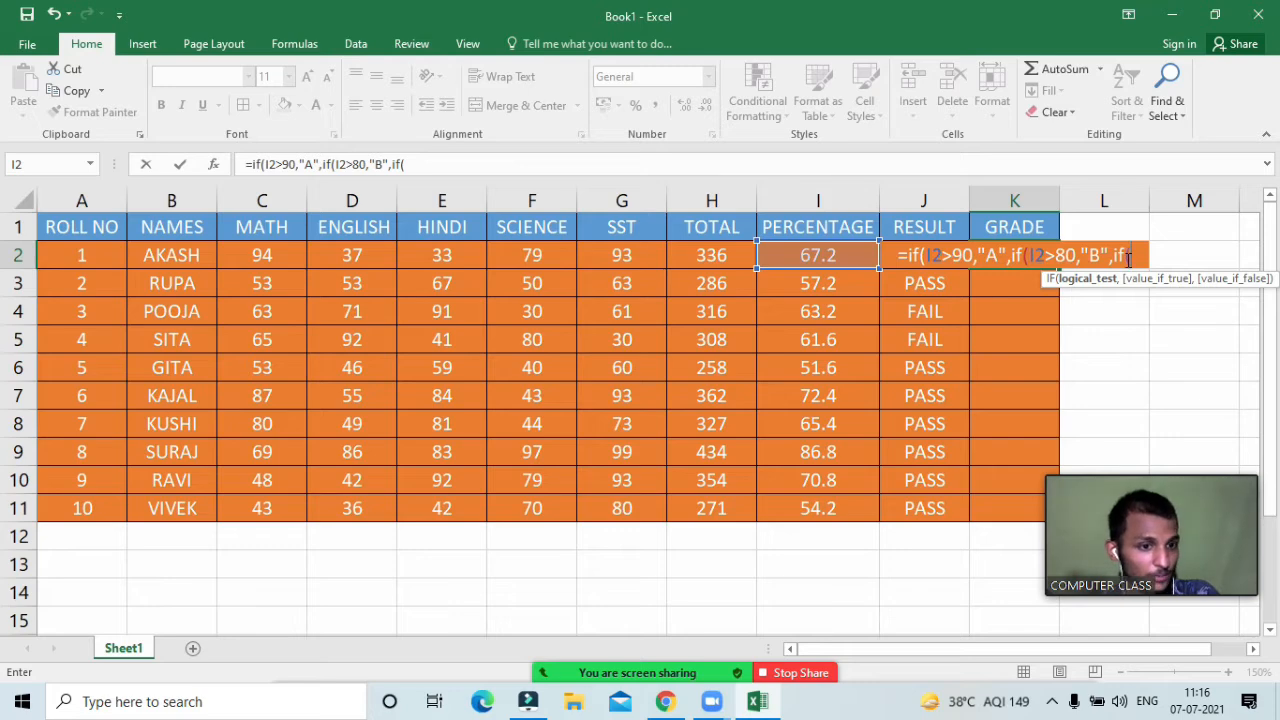
key("Left")
key("Left")
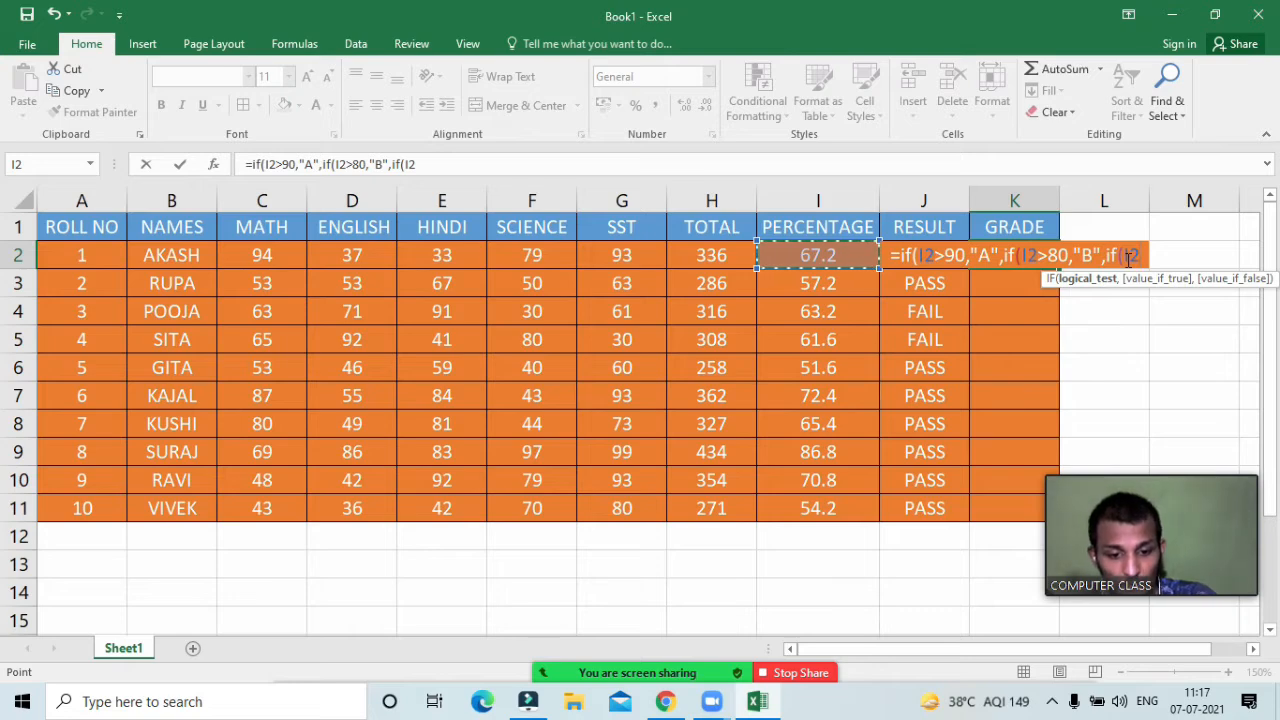
type("<")
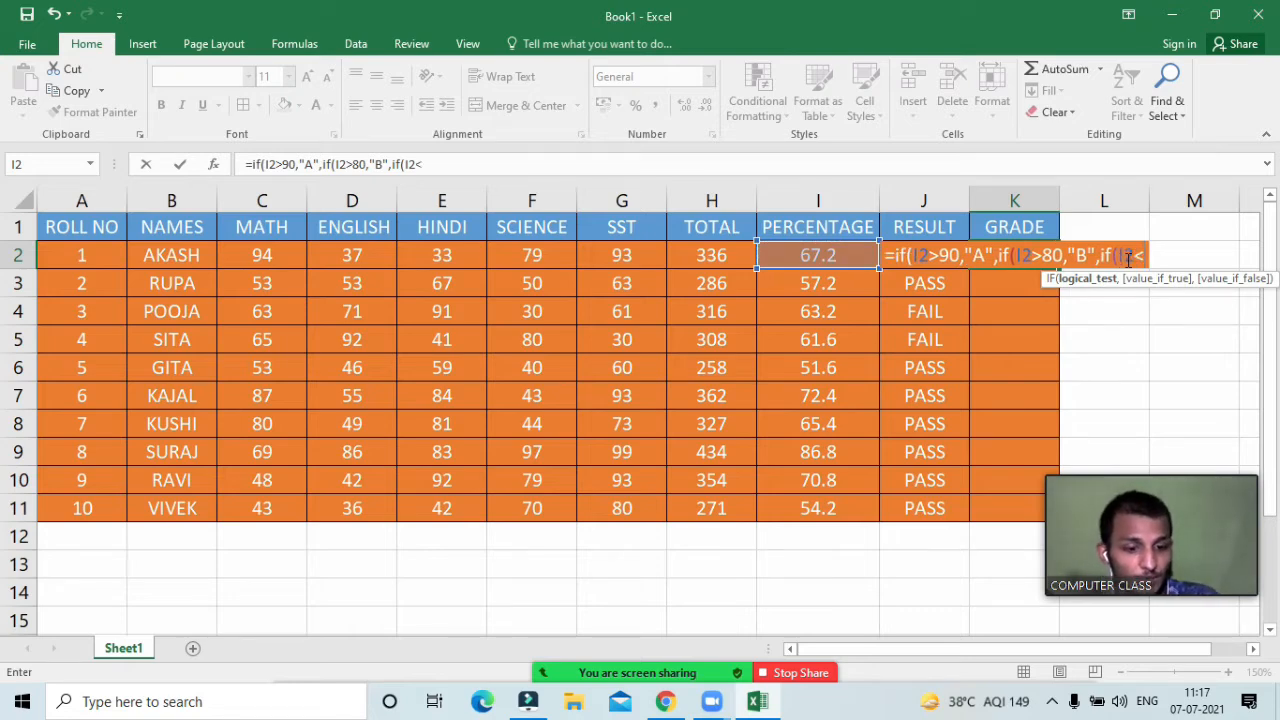
key("BackSpace")
type(">,")
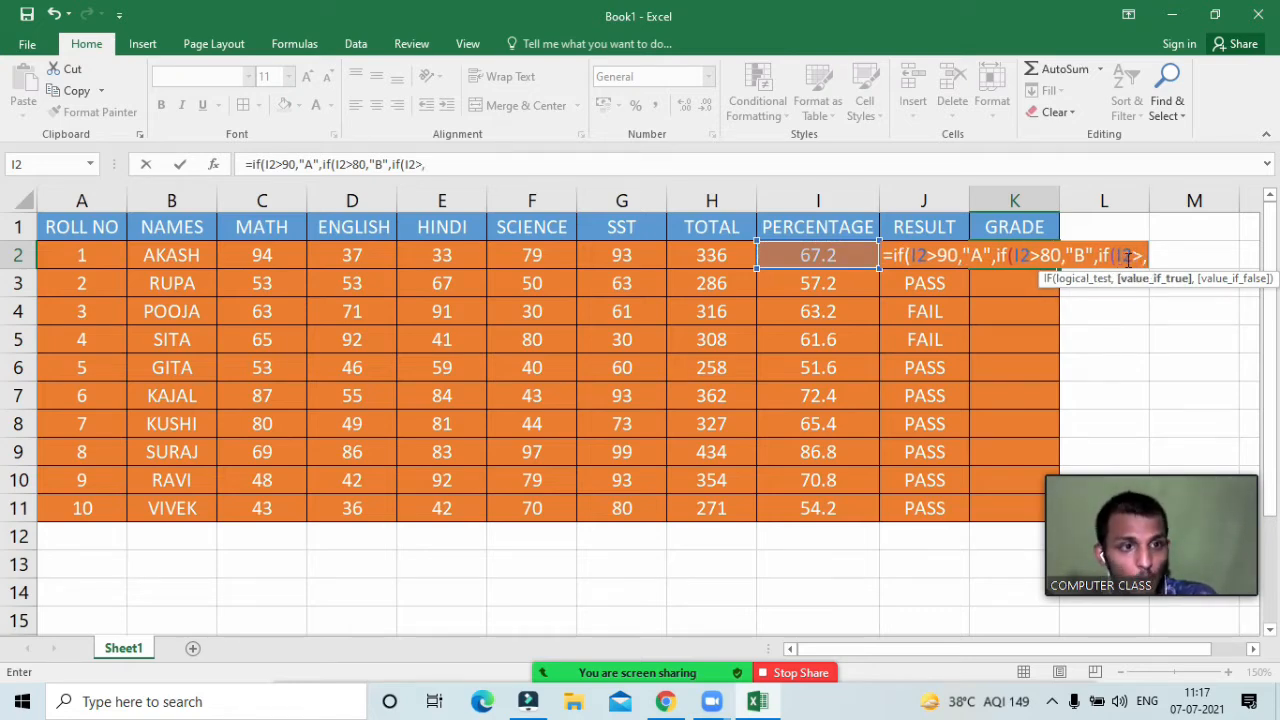
key("BackSpace")
type("70")
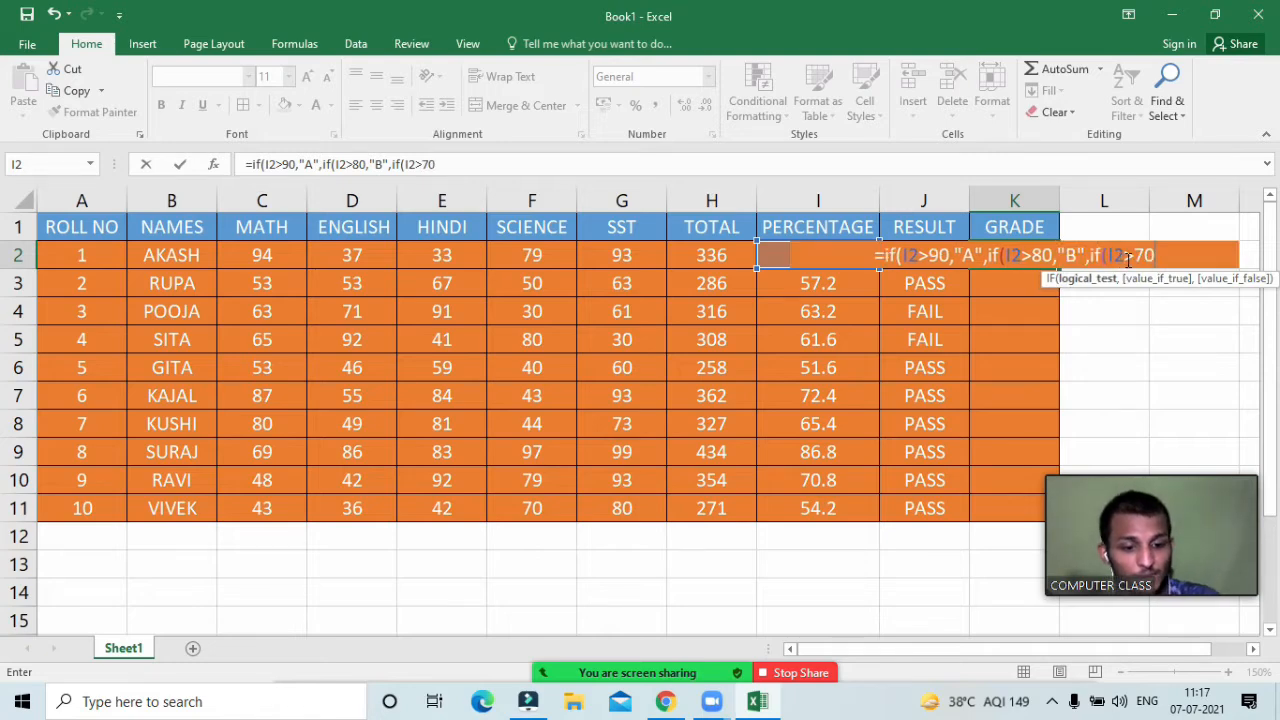
type(",\"")
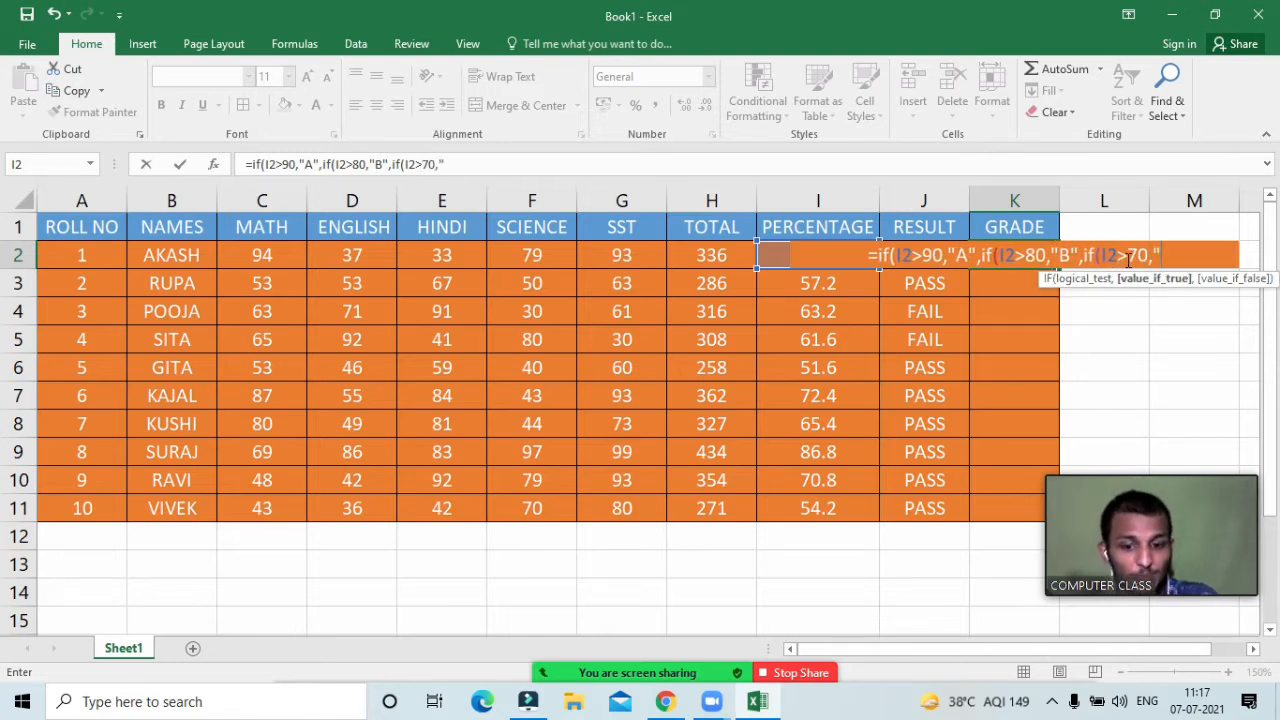
type("C\"")
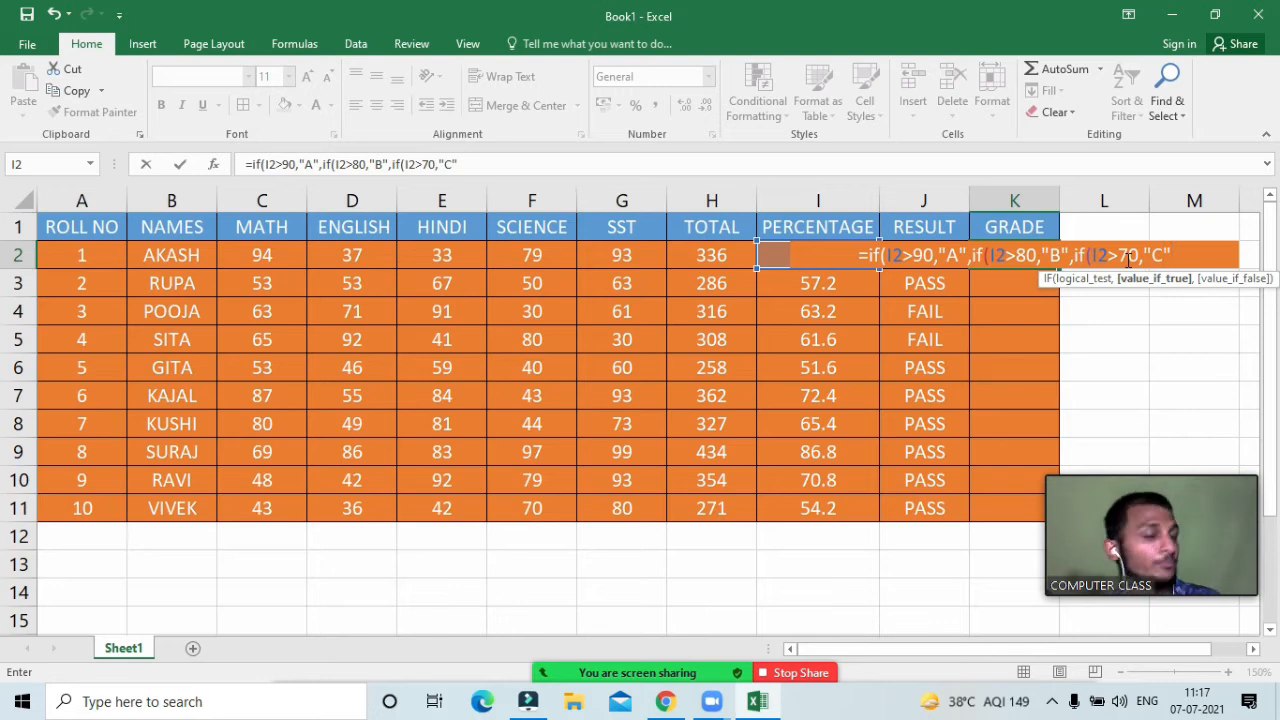
type(",")
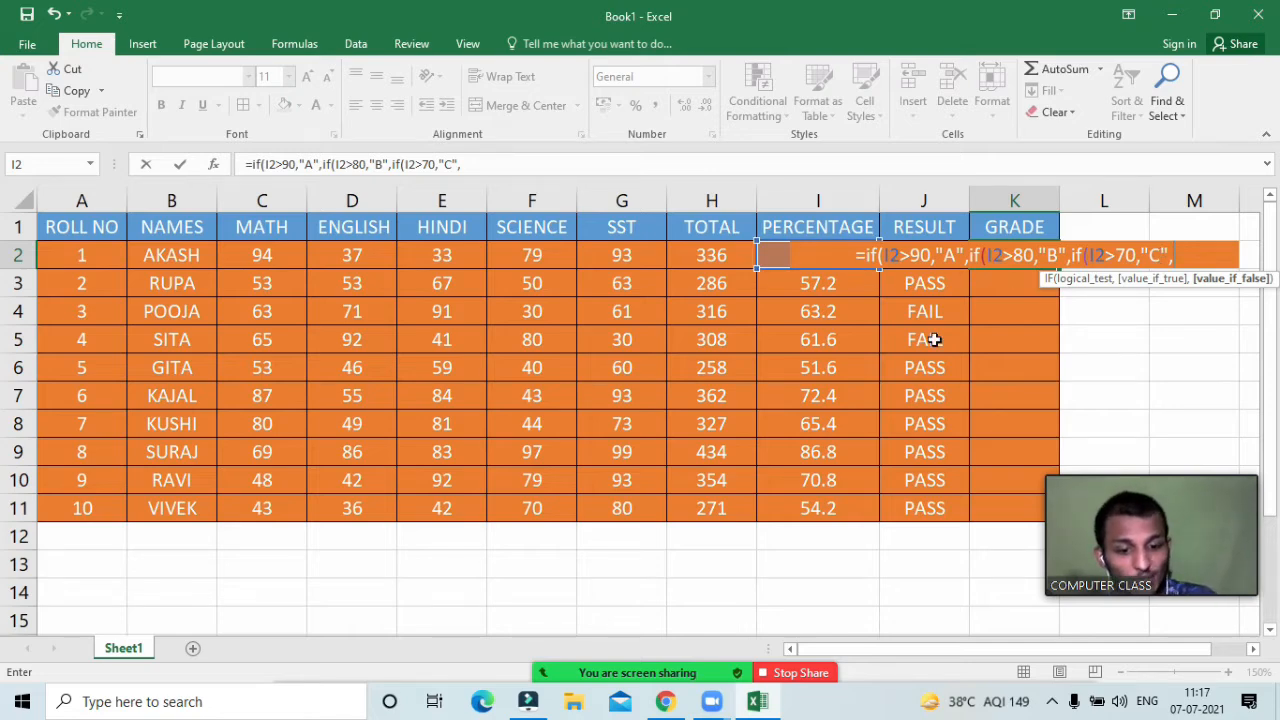
Step: Finish the K2 formula with "D" for all remaining percentages, close all three IFs, enter it, and review its nested conditions
type("\"D")
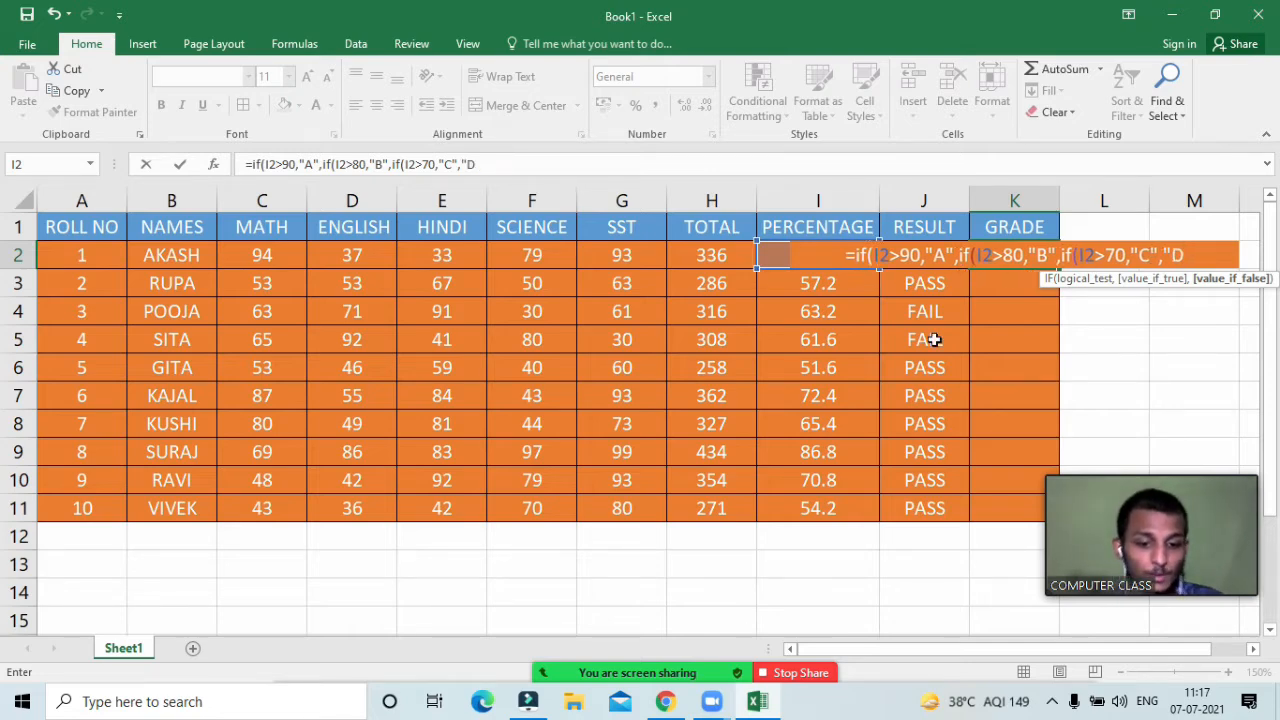
type("\"")
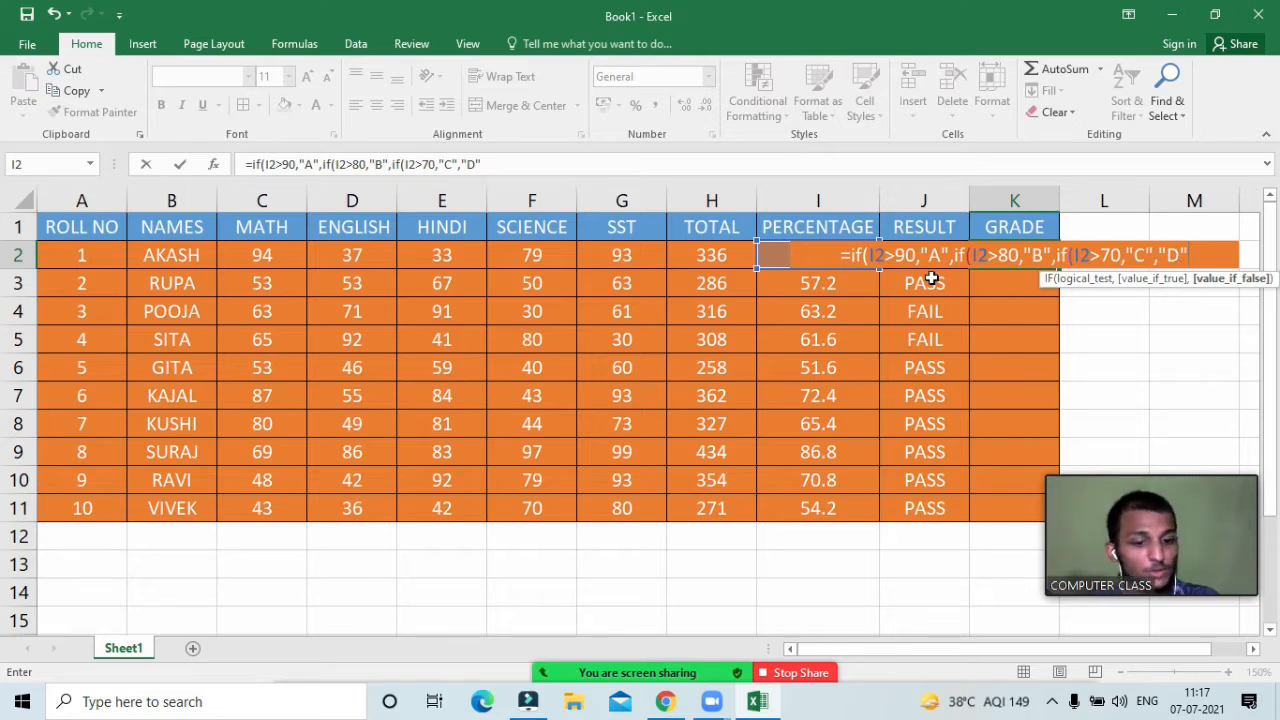
type(")))")
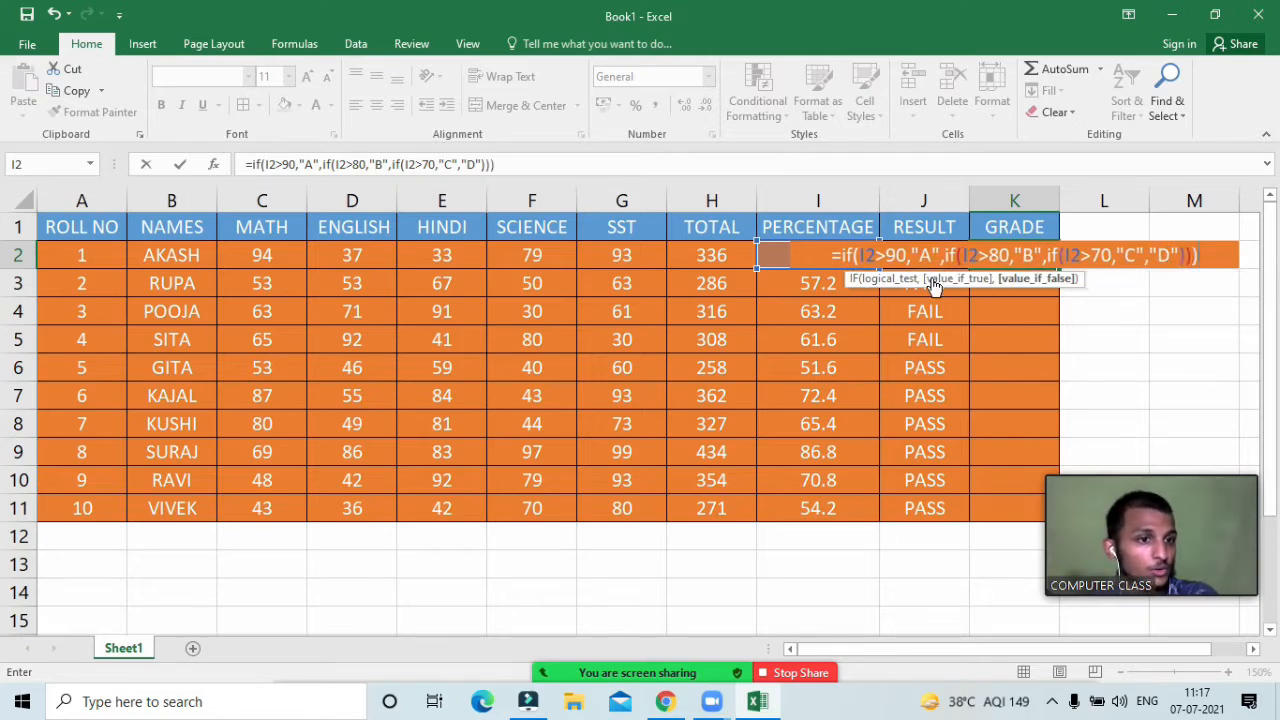
key("Return")
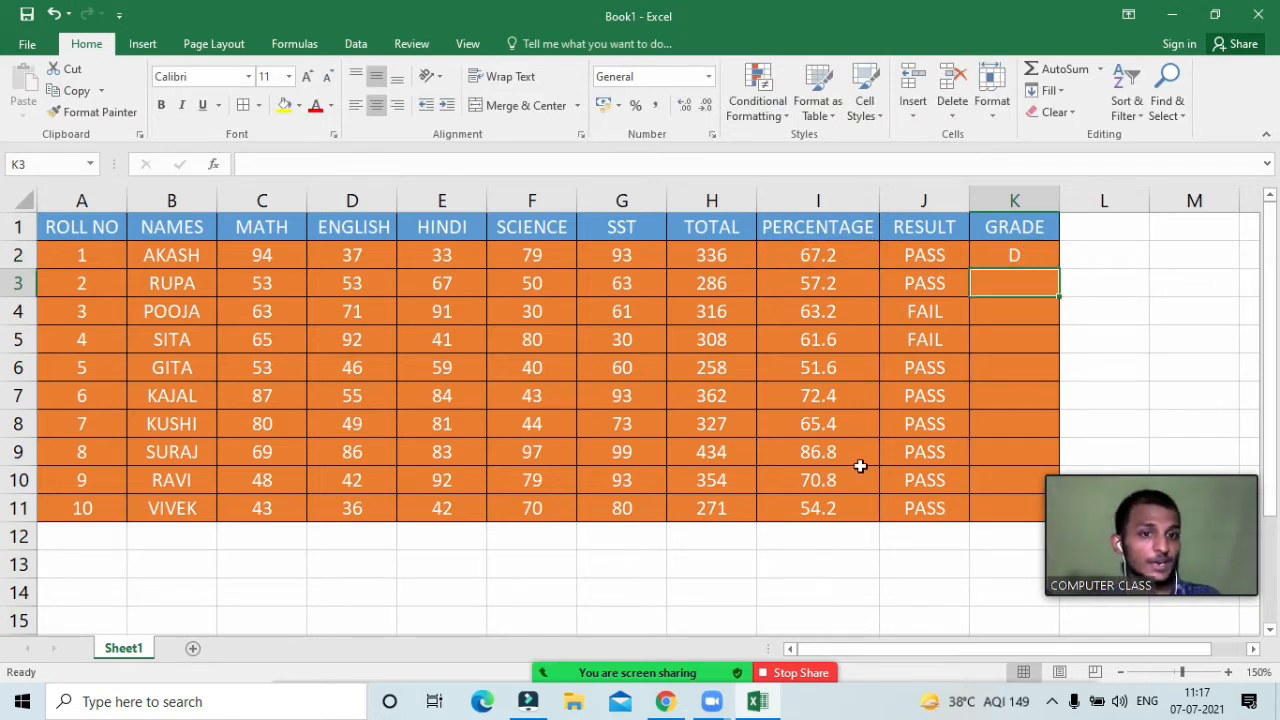
double_click(1034, 252)
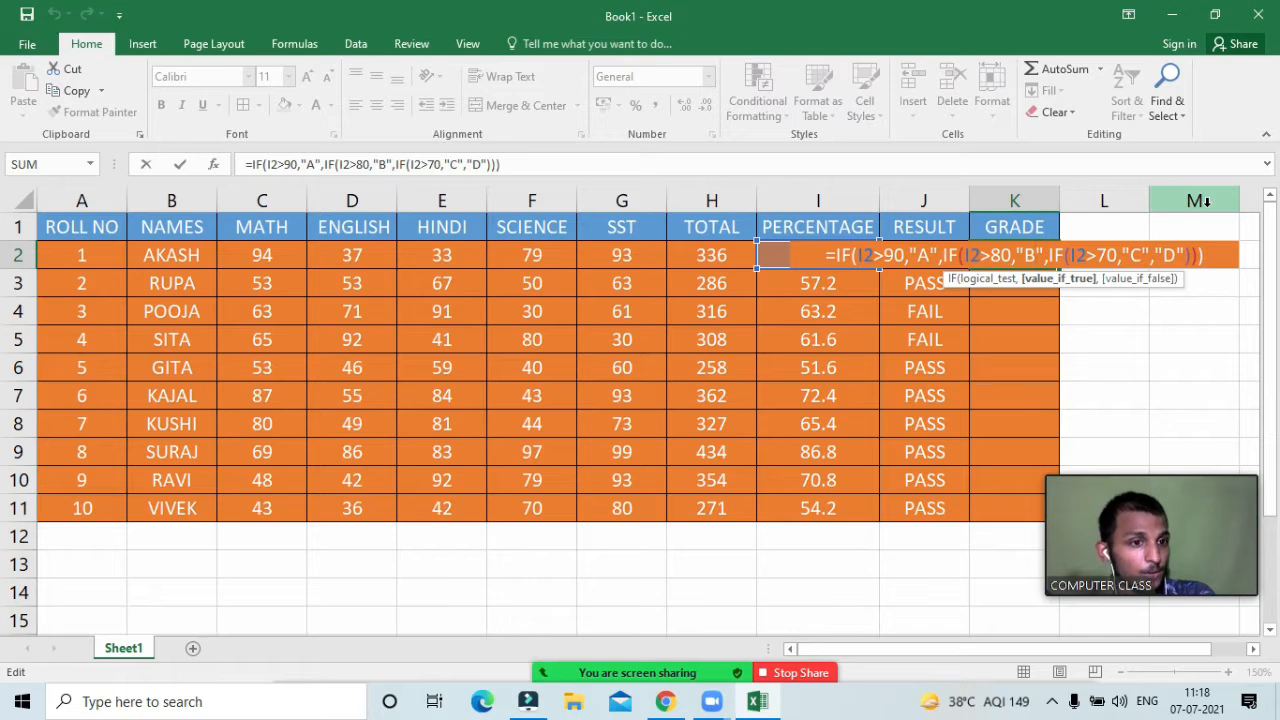
key("Return")
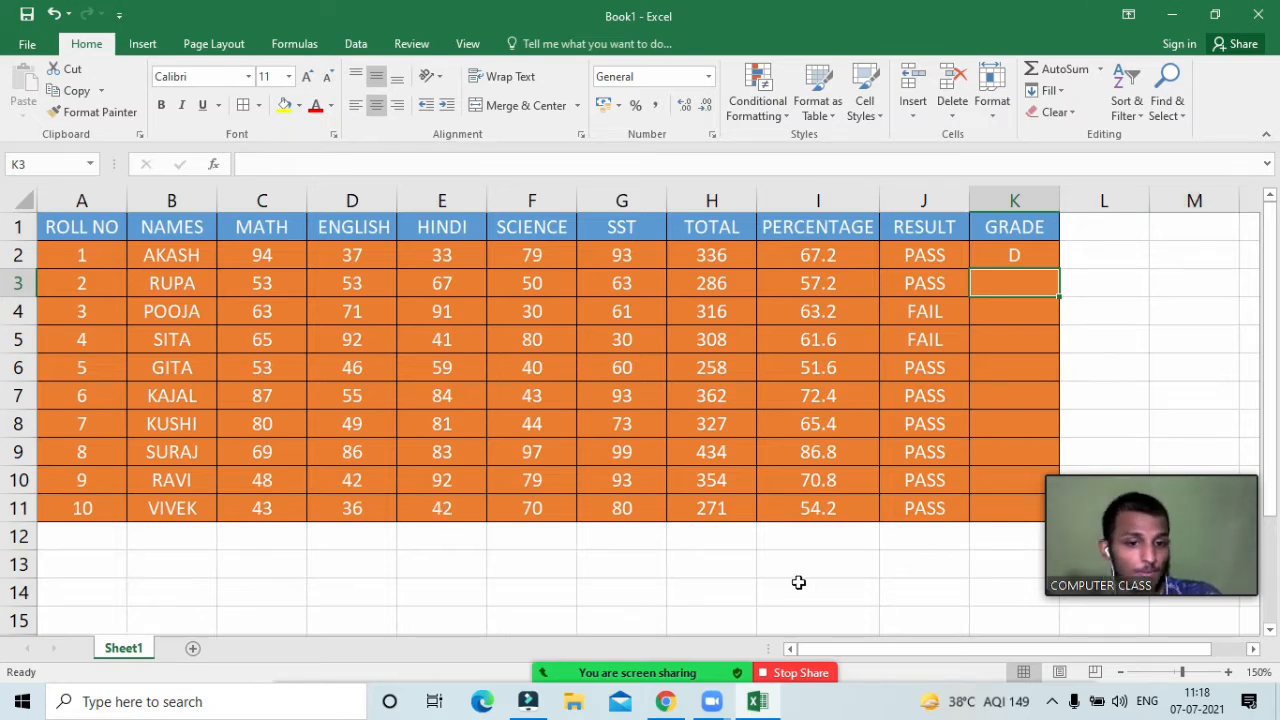
Step: Switch to the Zoom participants list and ask all participants to unmute
left_click(598, 676)
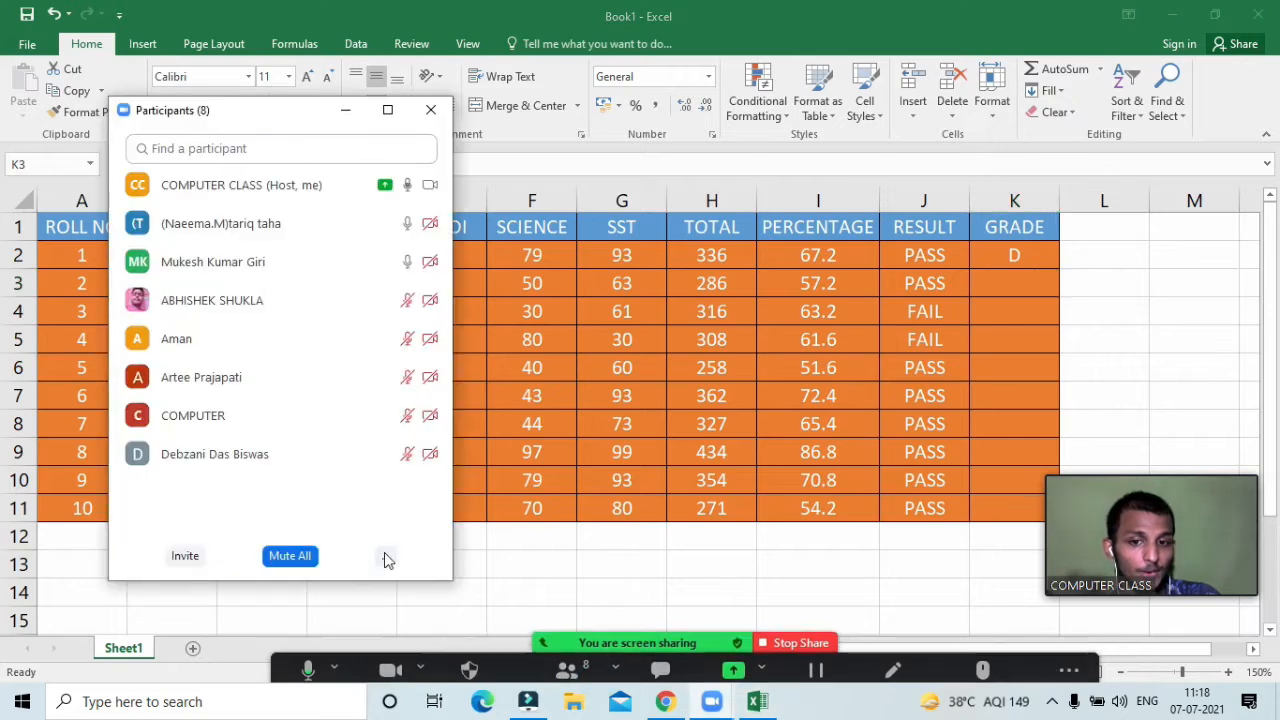
left_click(387, 556)
left_click(414, 530)
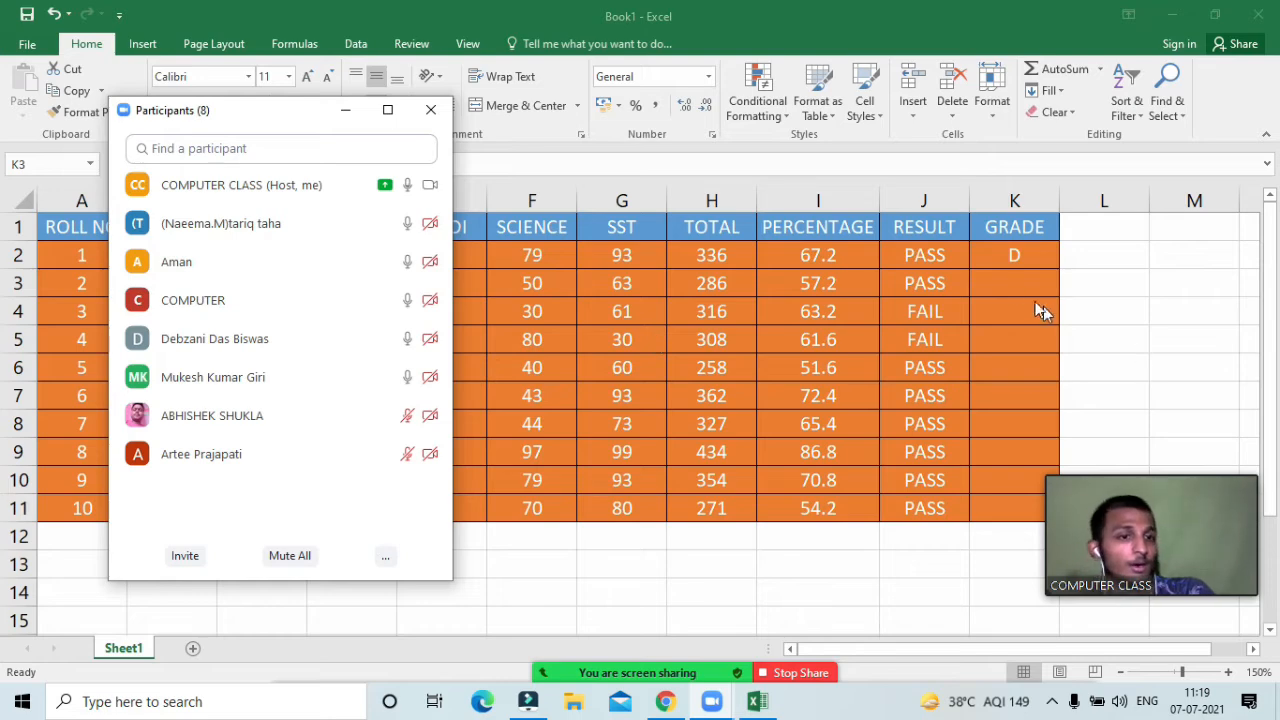
Step: Mute all participants in the Zoom meeting and minimize the participants list
left_click(1002, 280)
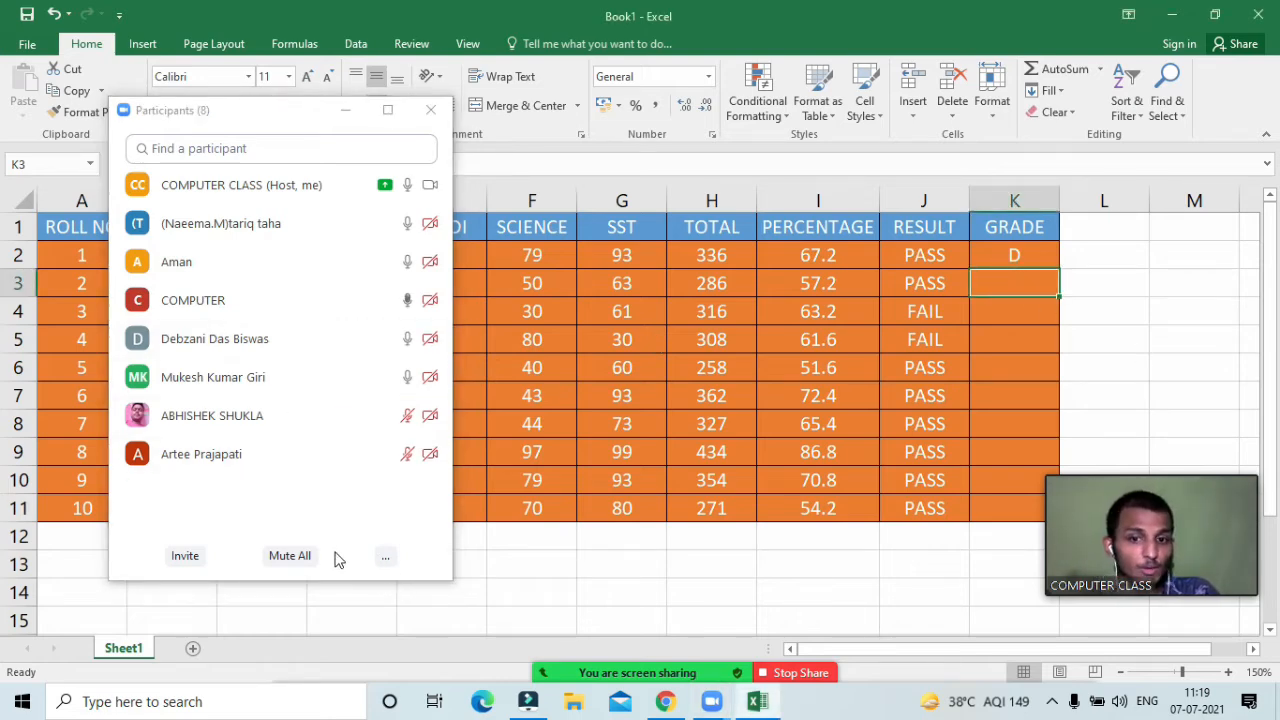
left_click(303, 555)
left_click(630, 400)
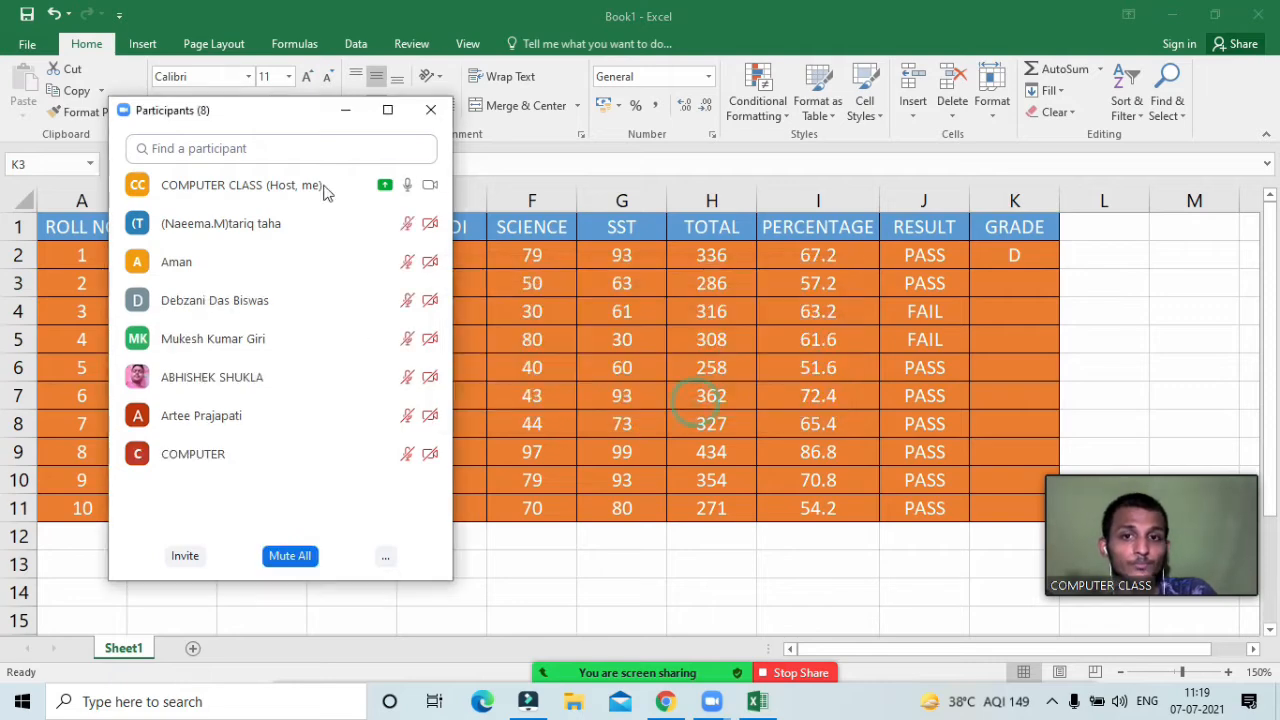
left_click(349, 118)
Step: Start an IF formula in K3 that returns "A" when I3 is greater than 90
left_click(987, 277)
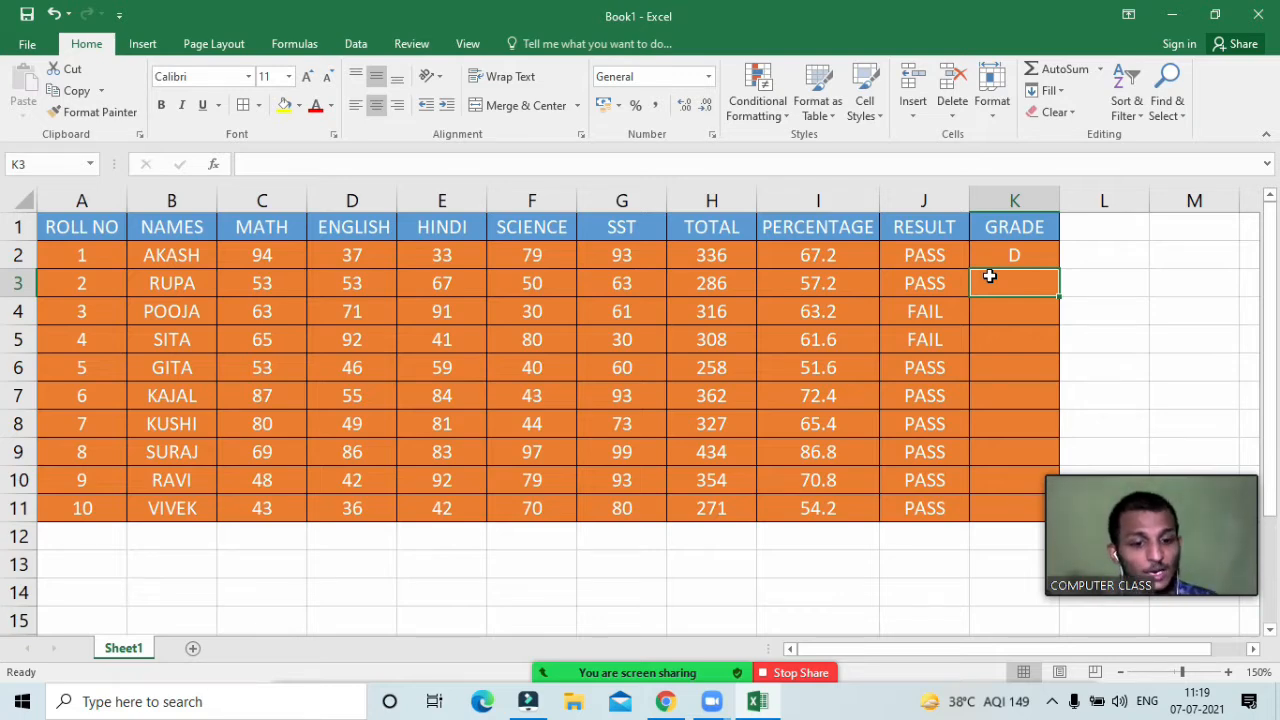
type("=if")
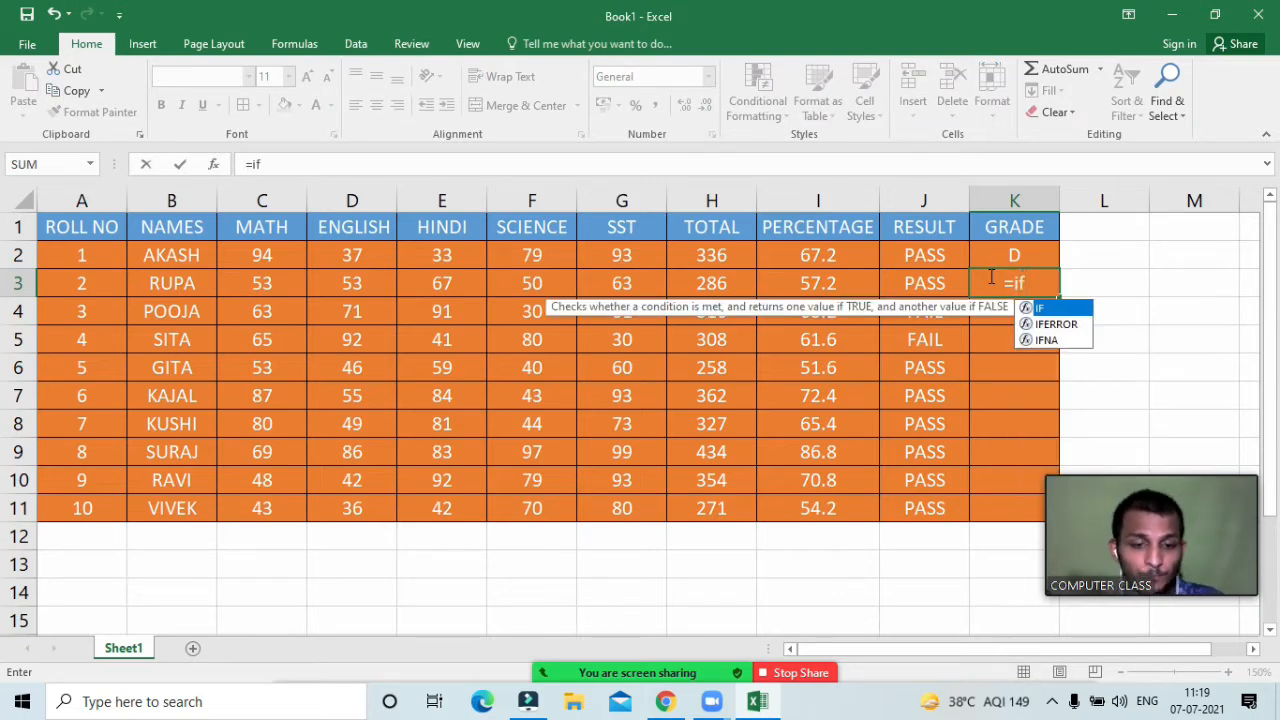
type("(")
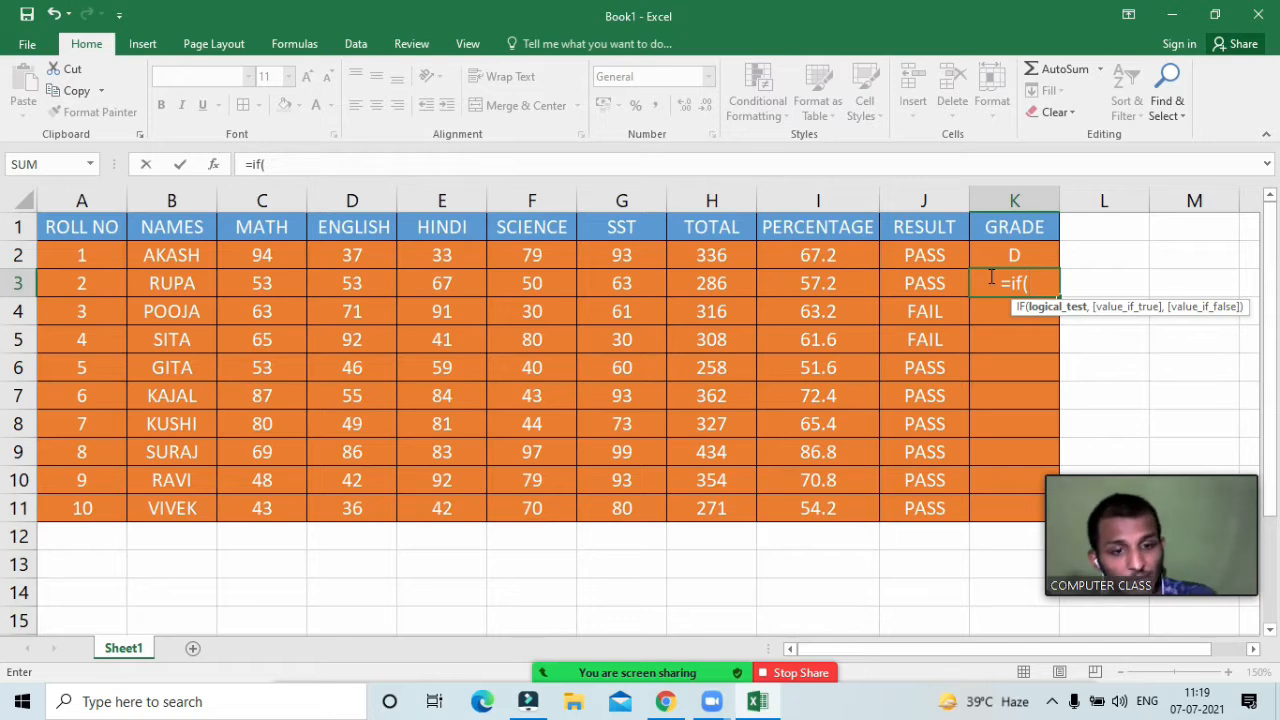
key("Left")
key("Left")
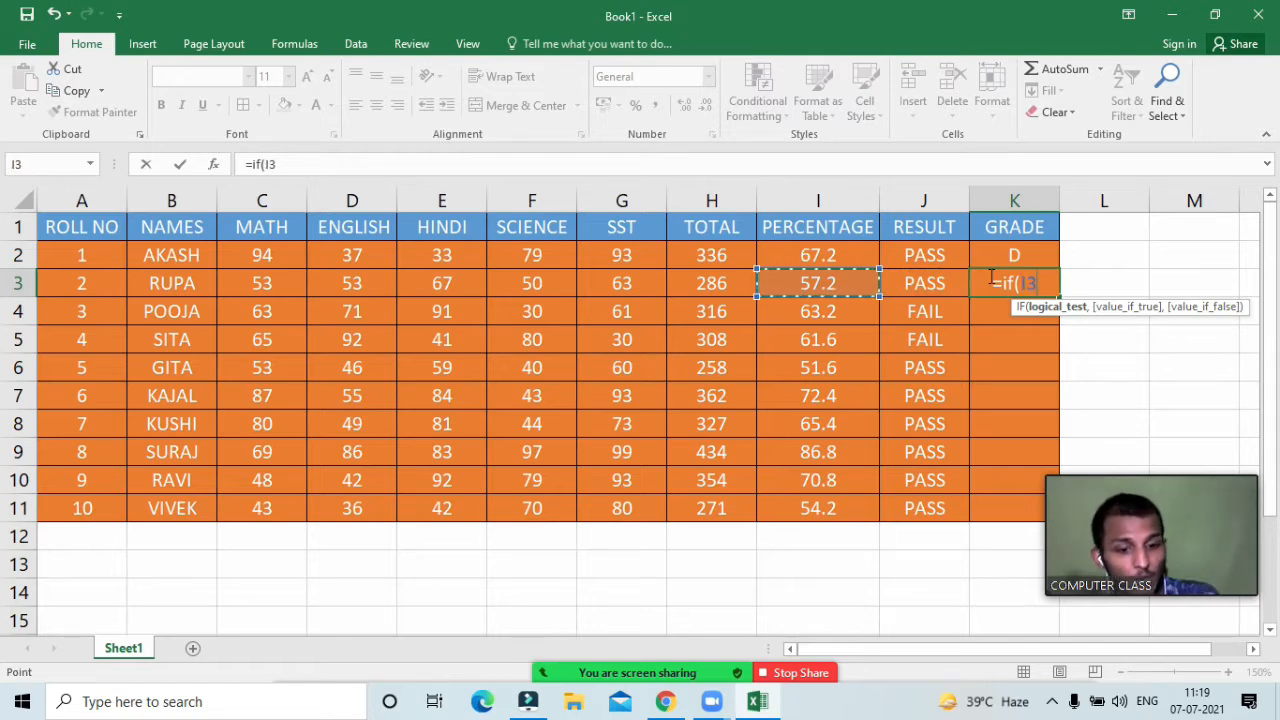
type(">90")
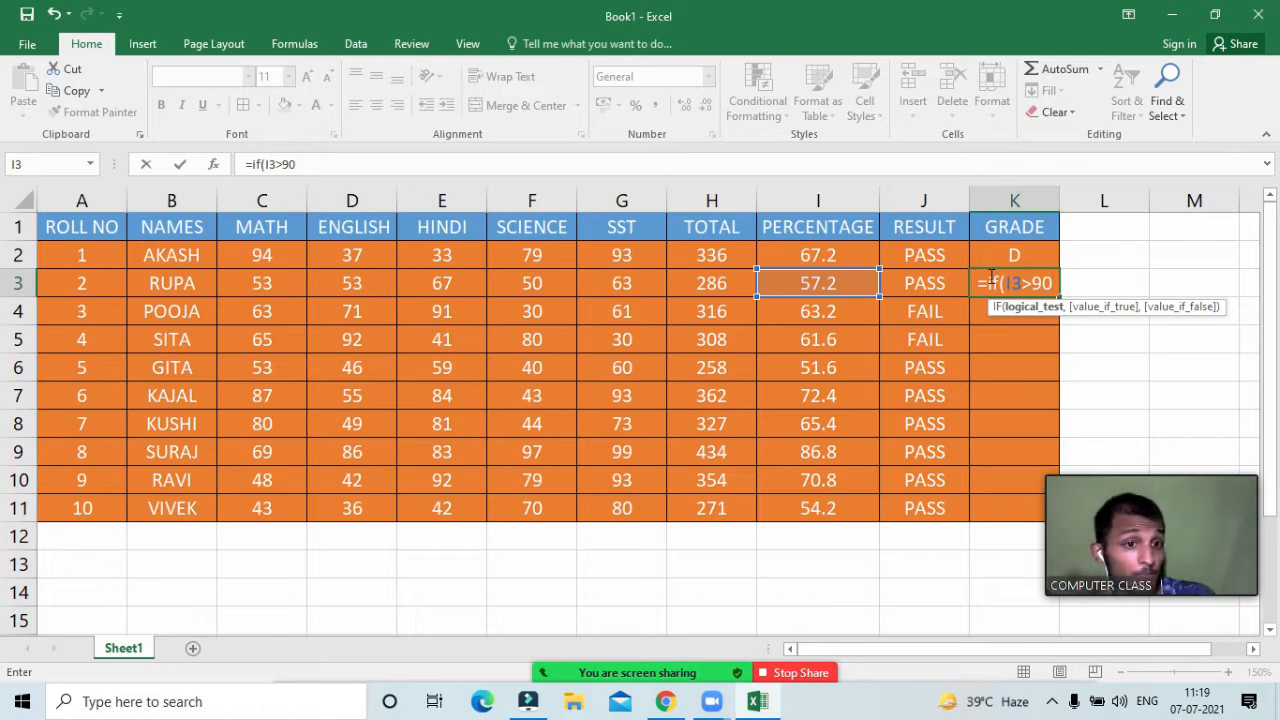
type(",\"")
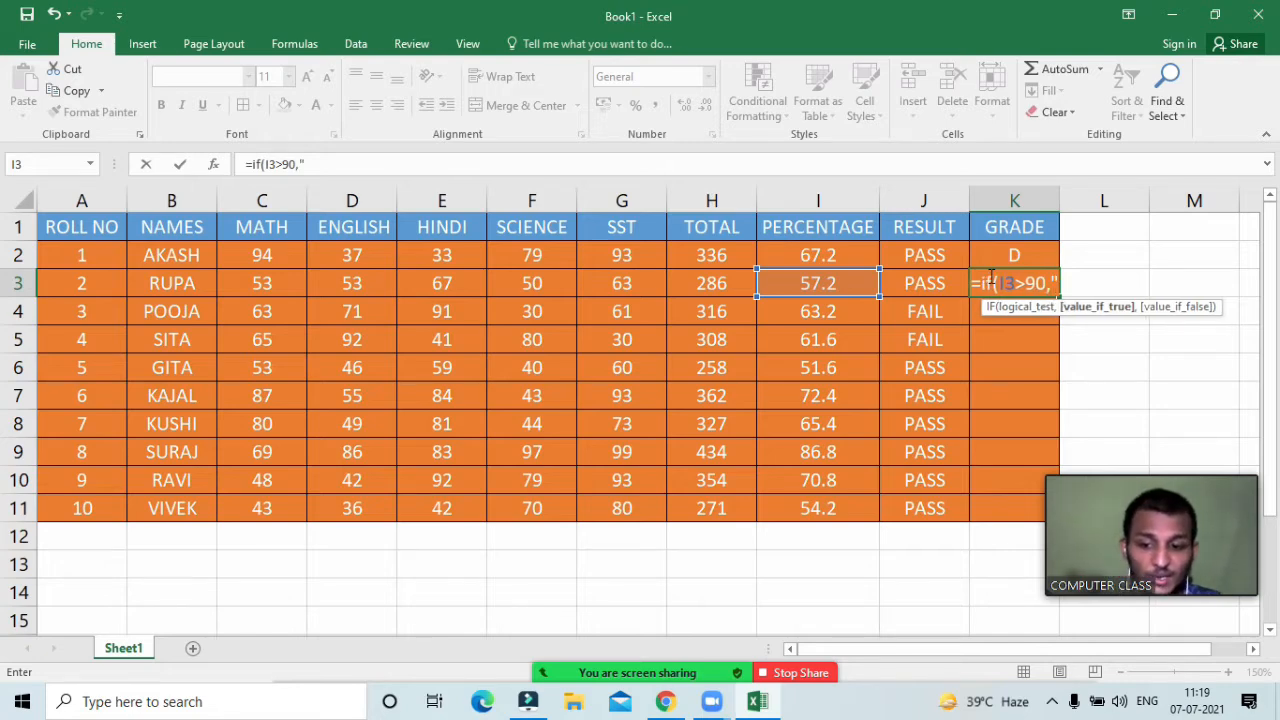
type("A\"")
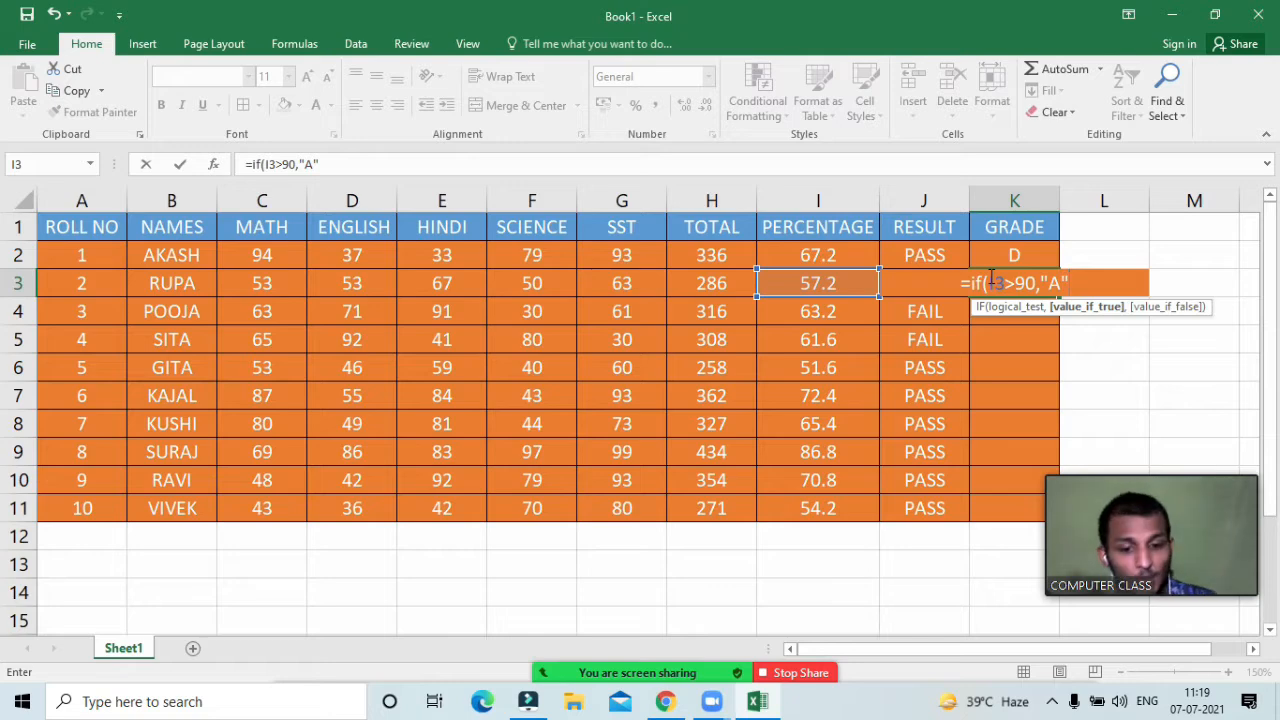
type(",")
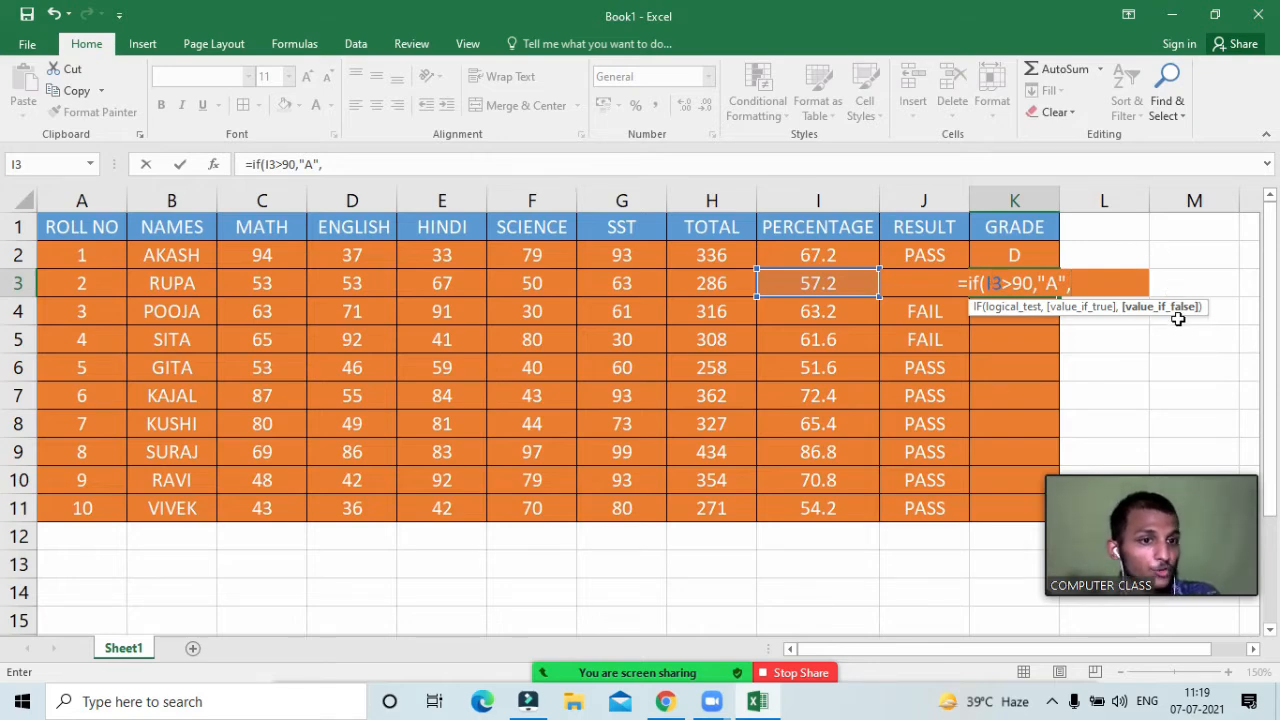
Step: Nest a second IF in the K3 formula, returning "B" when I3 is greater than 80
type("if(")
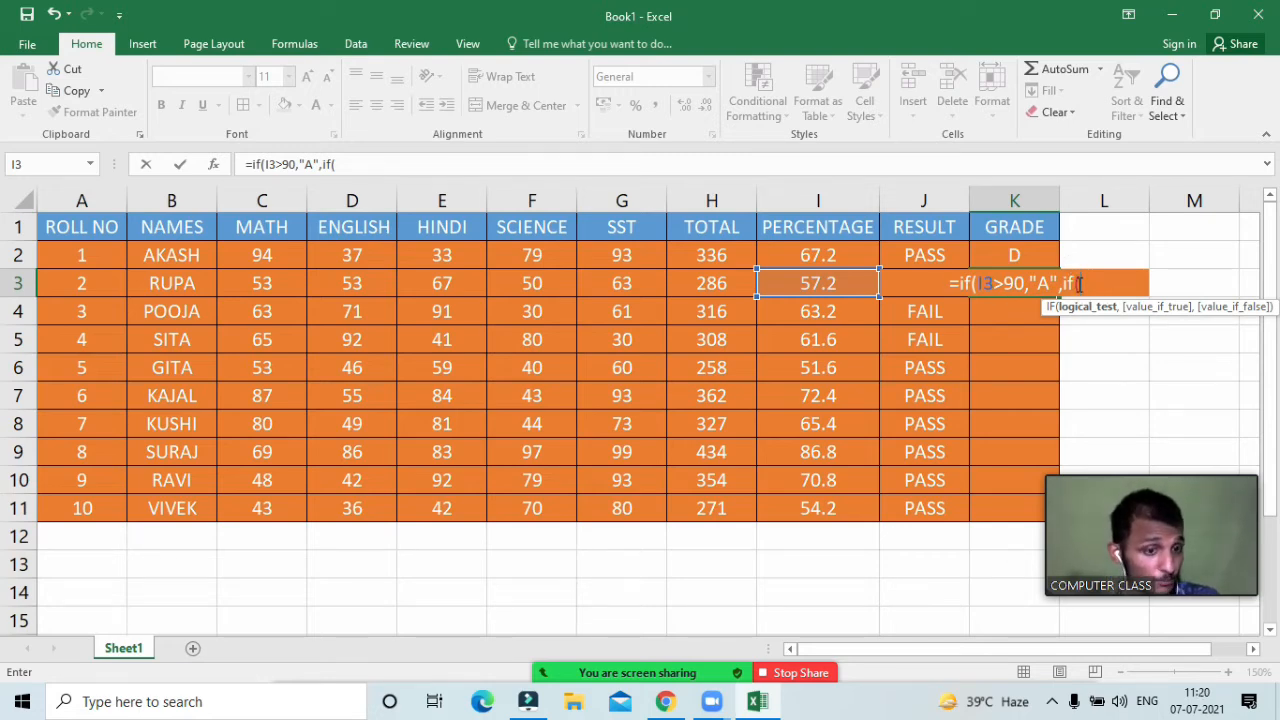
type("I3>")
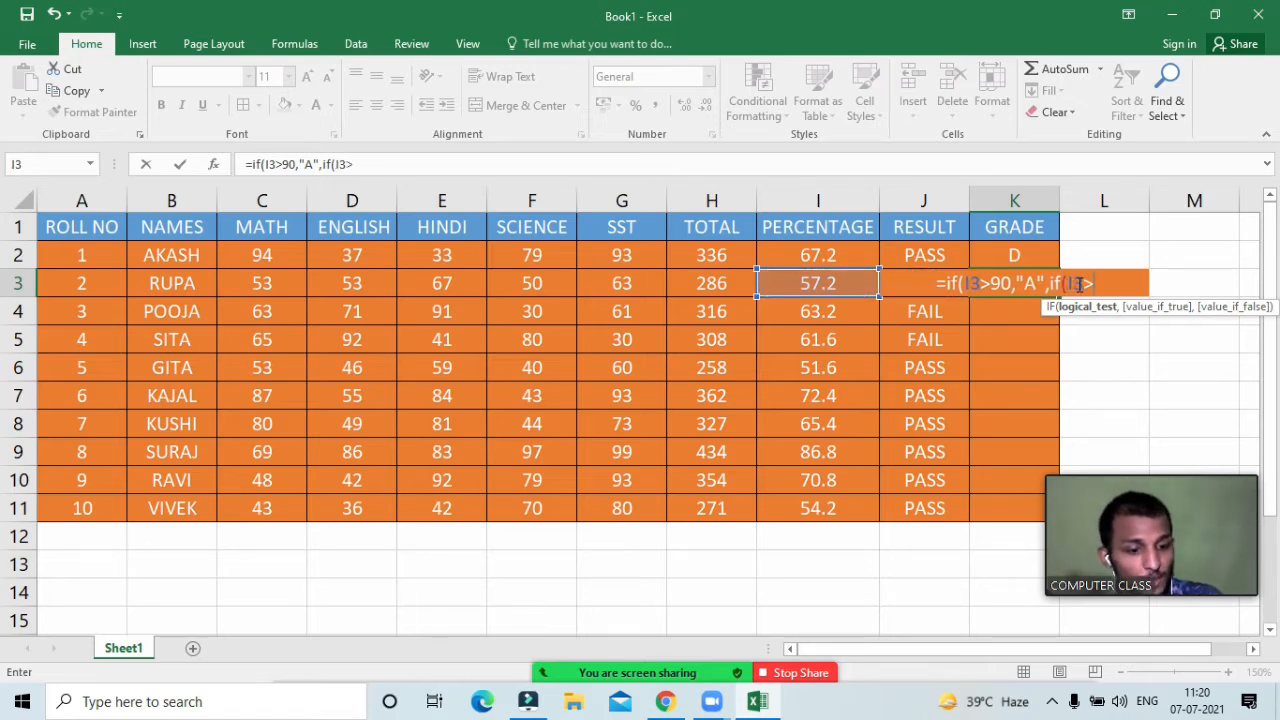
type("80,\"")
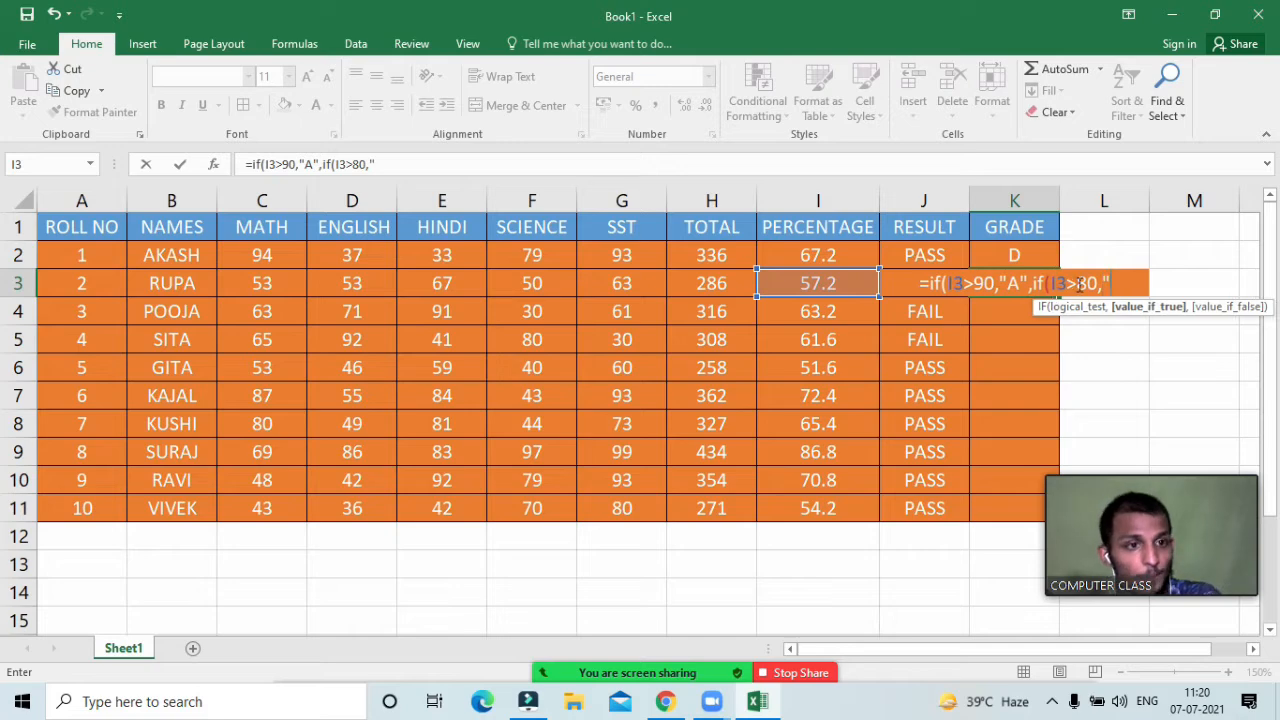
type("B")
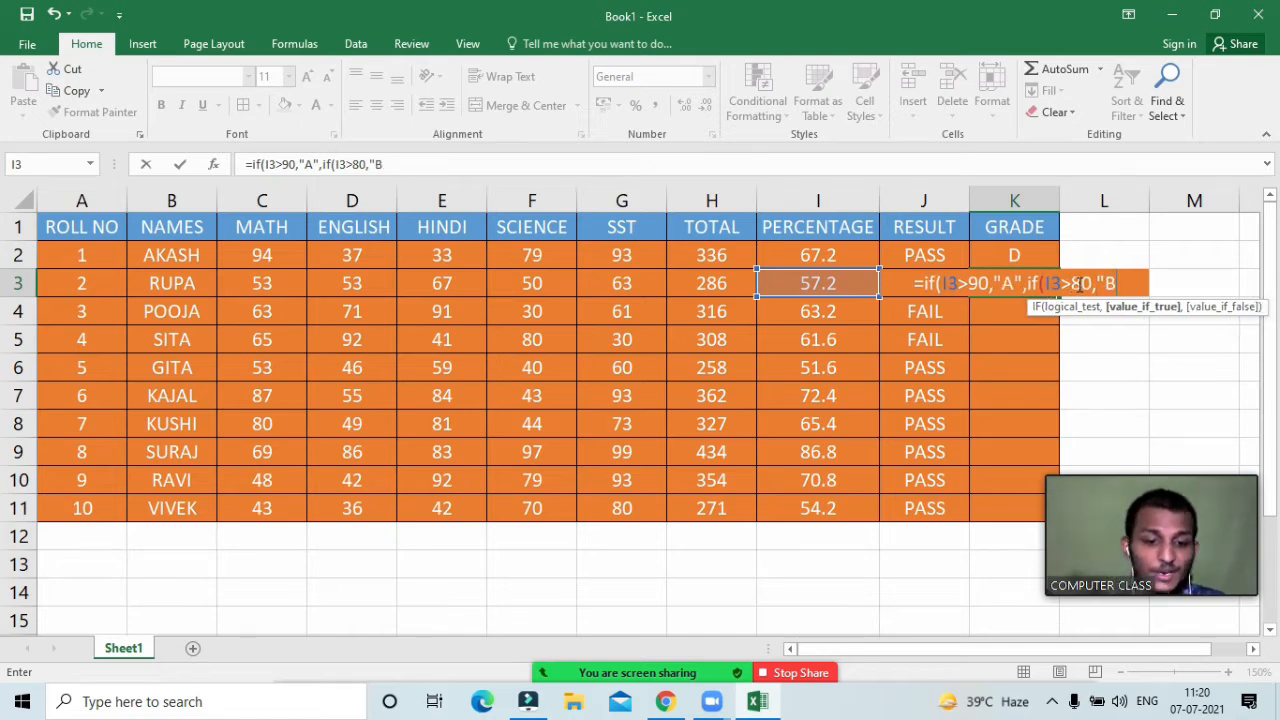
type("\",")
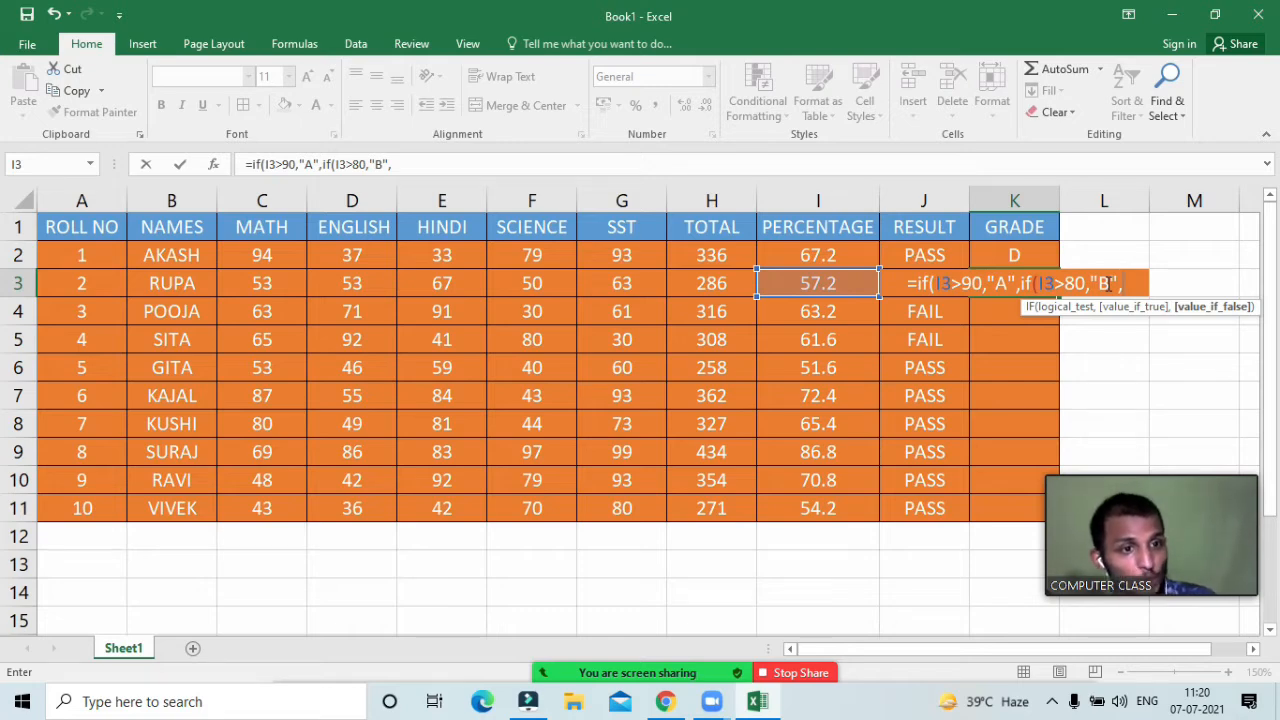
Step: Nest a third IF in the K3 formula, returning "C" when I3 is greater than 70 and "D" otherwise, and close all three IFs
type("if(")
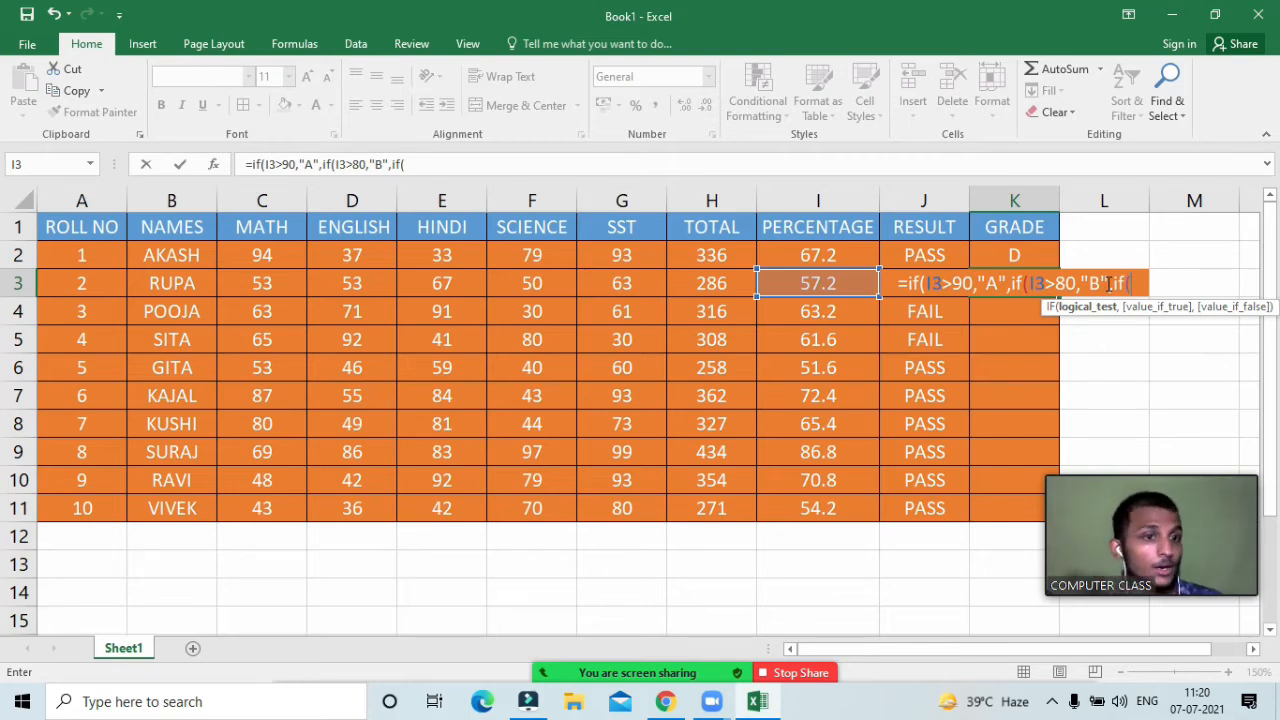
left_click(861, 281)
type(">7")
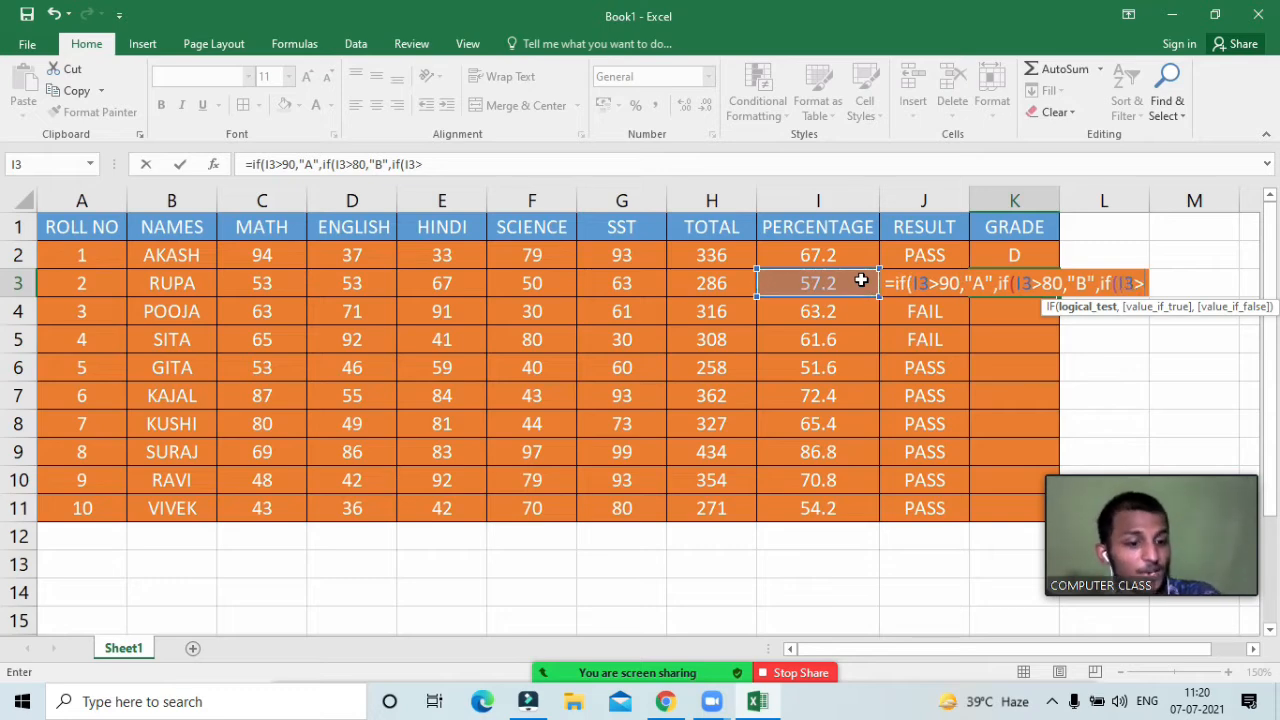
type("0,")
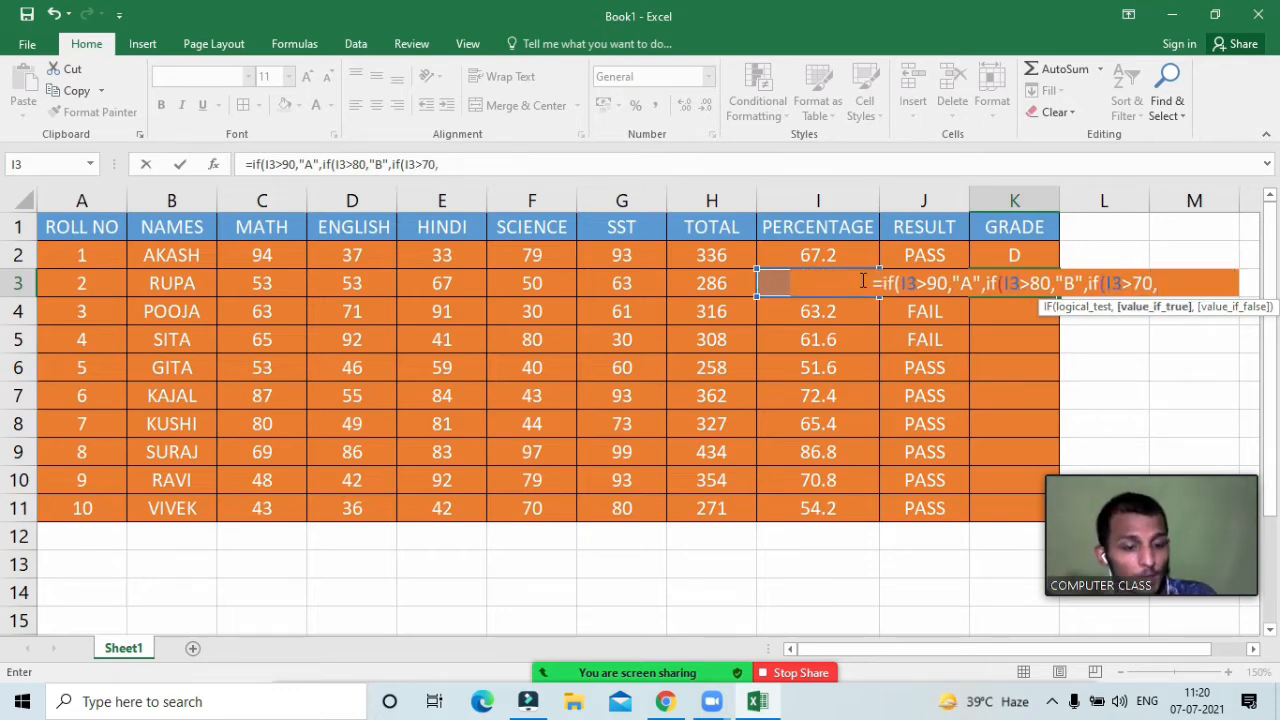
type("\"C\"")
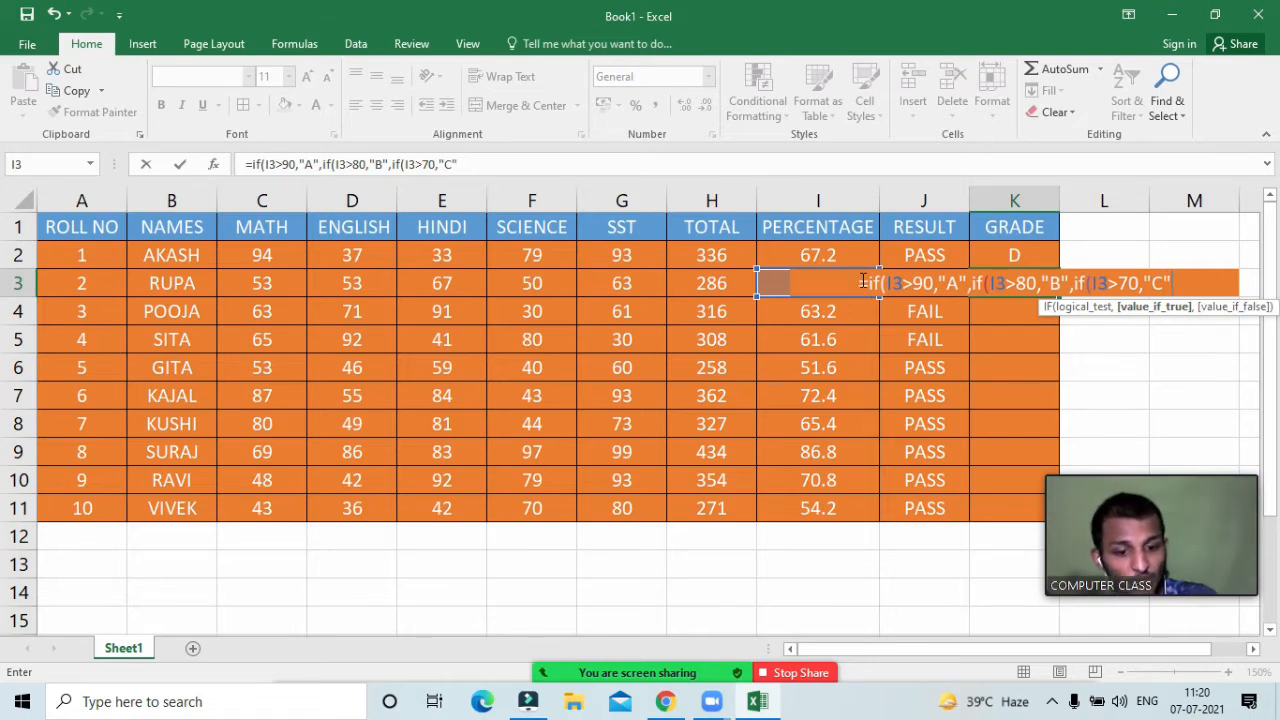
type(",")
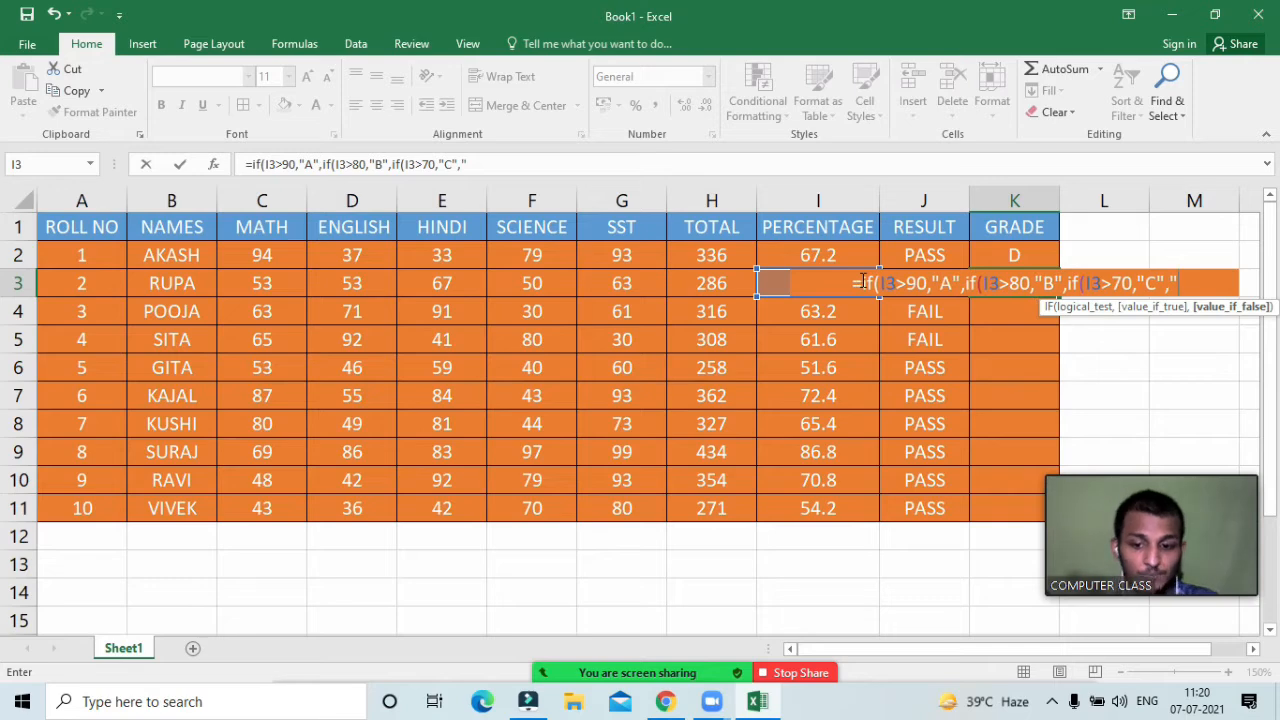
type("\"D\")))")
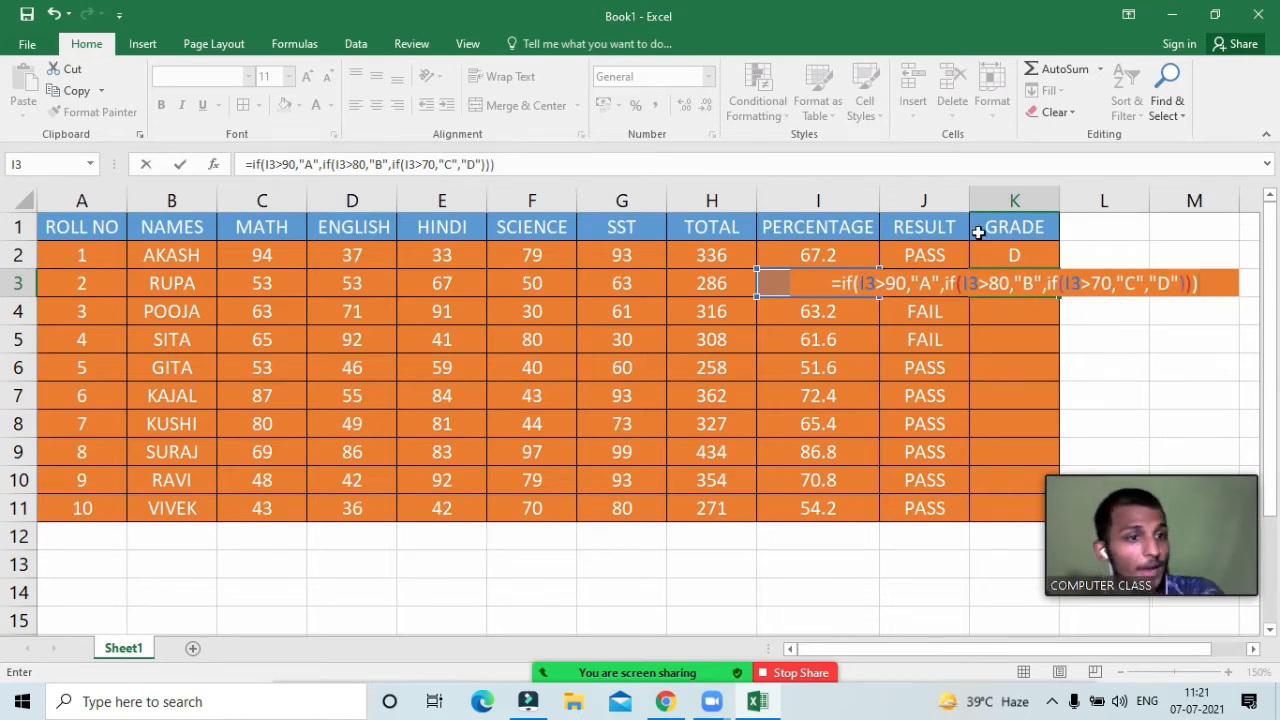
Step: Remove the "D" false value from the K3 formula and enter it, undoing and redoing the entry once
left_click(1178, 283)
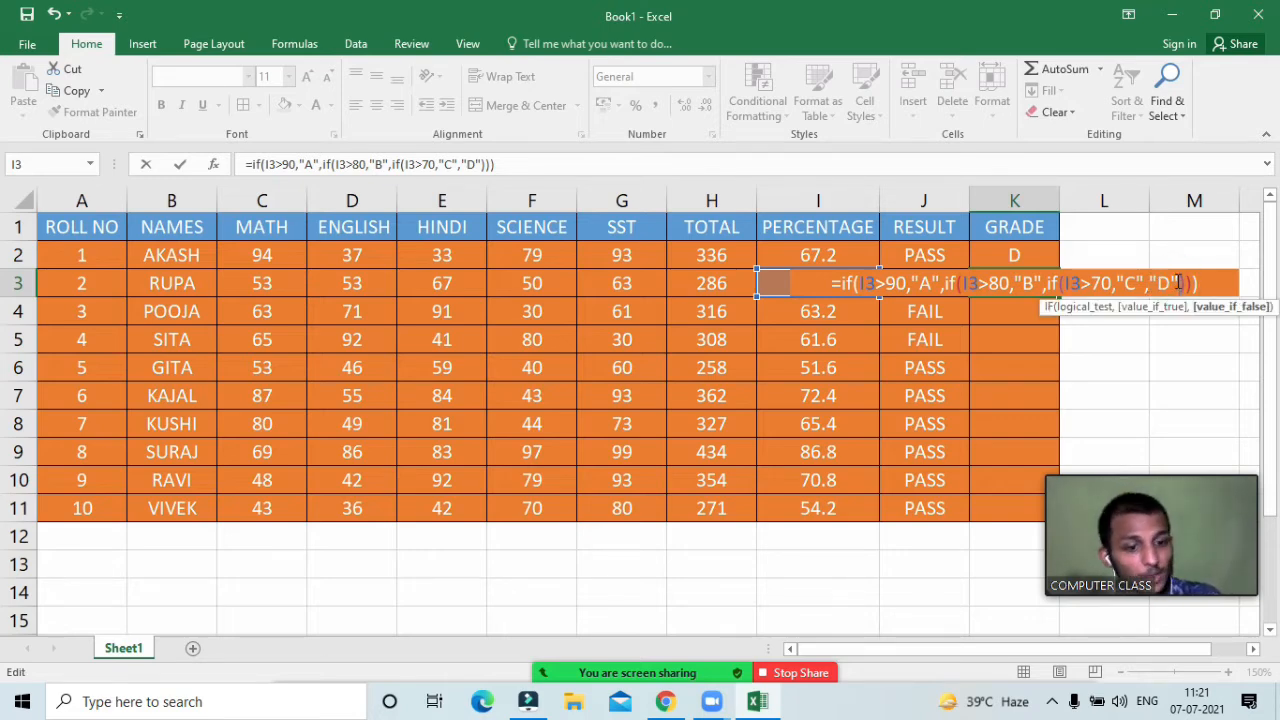
key("BackSpace")
key("BackSpace")
key("BackSpace")
key("BackSpace")
key("BackSpace")
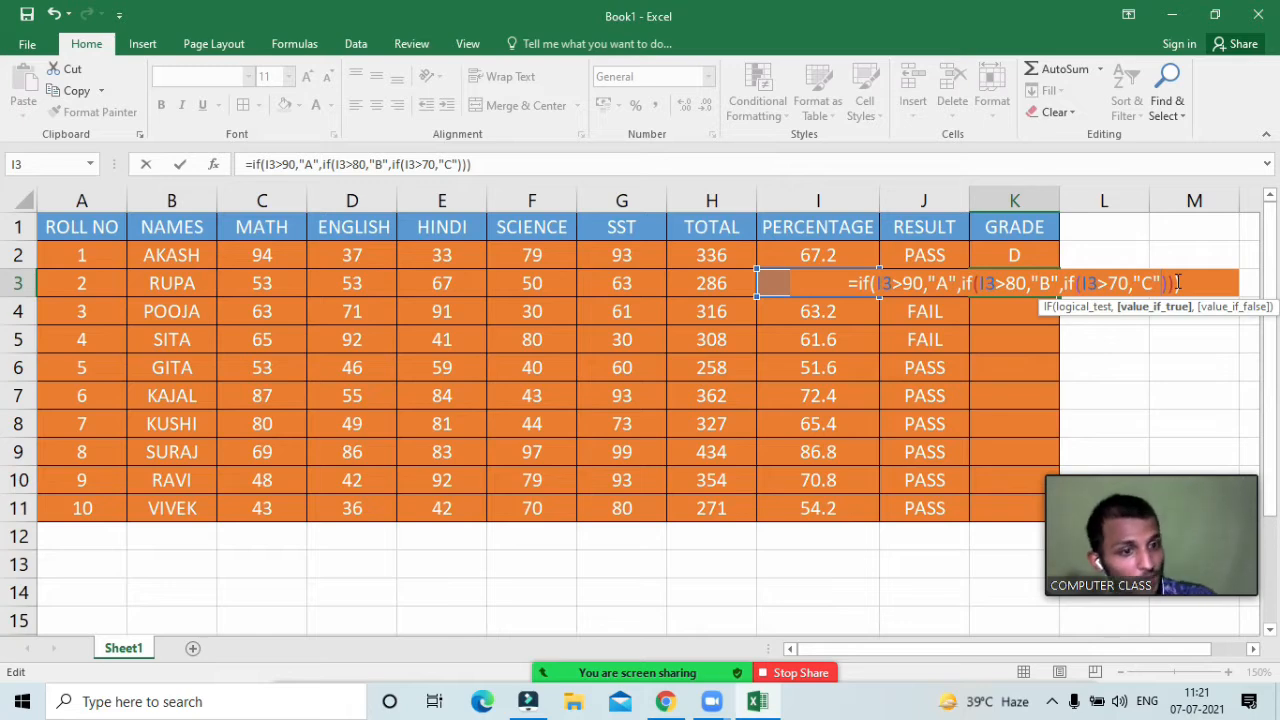
key("Return")
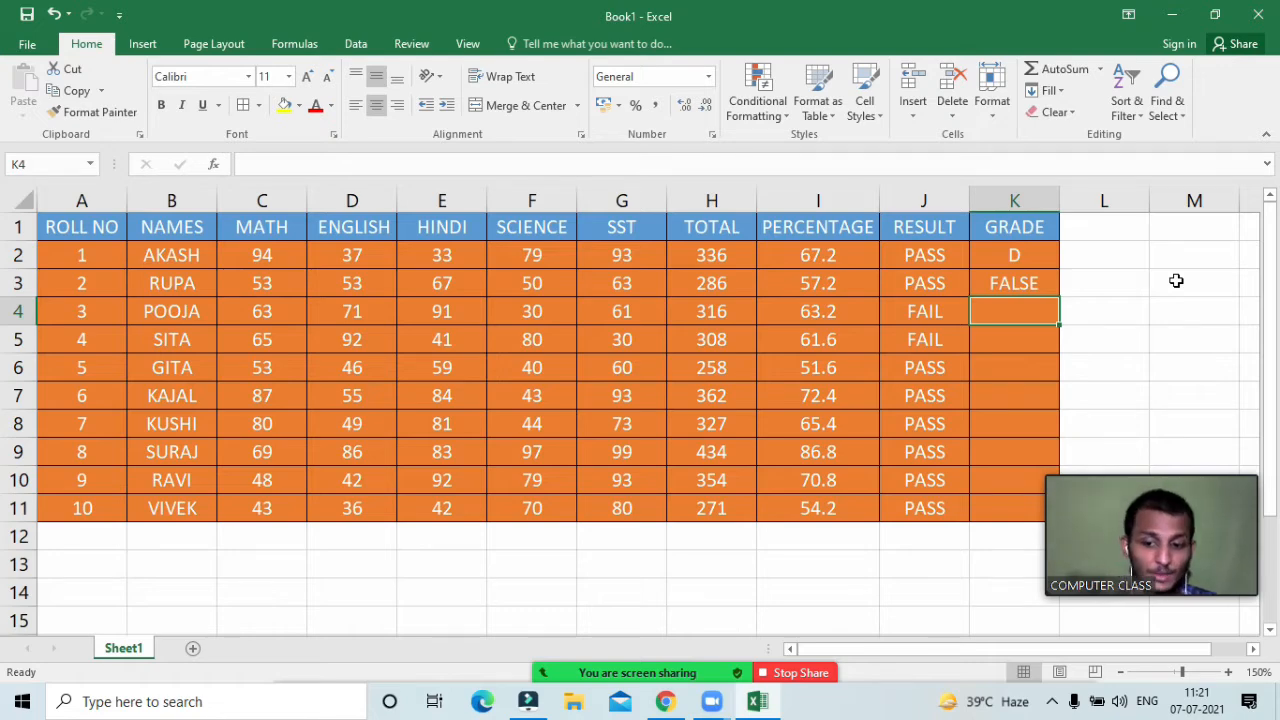
key("ctrl+z")
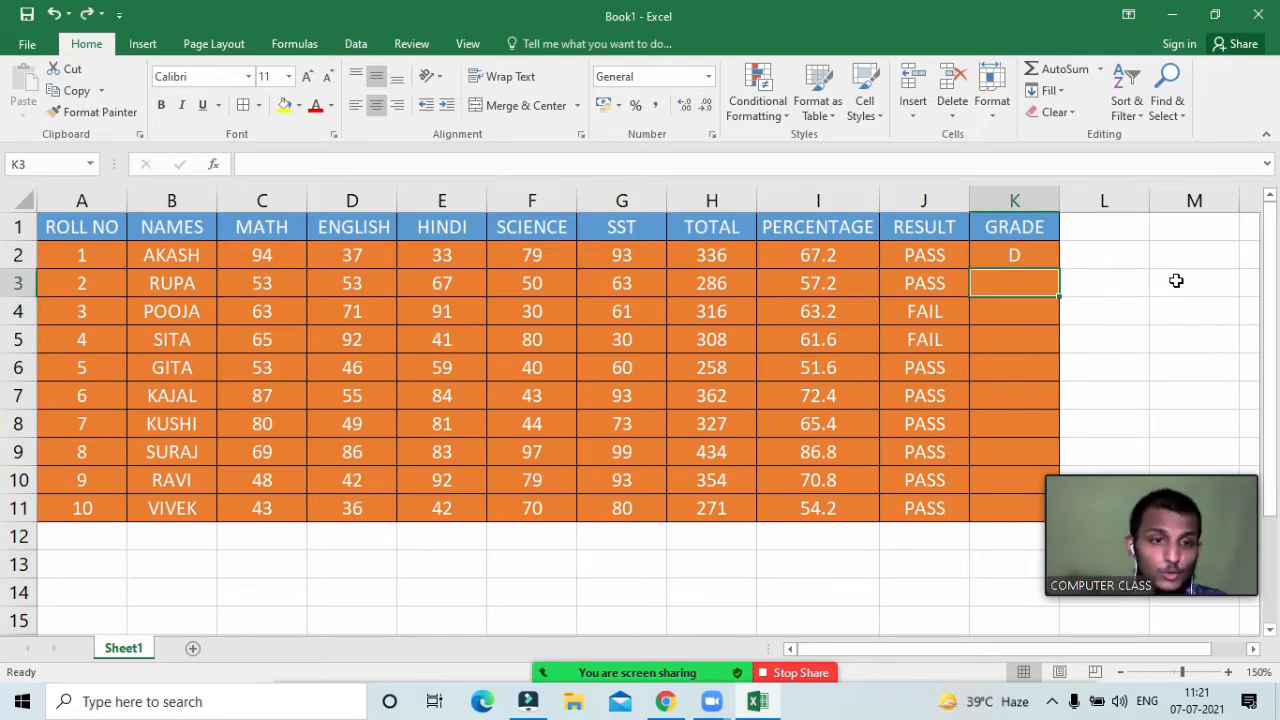
key("ctrl+y")
Step: Add "D" as the false value of the innermost IF in K3 and enter the formula
double_click(1050, 284)
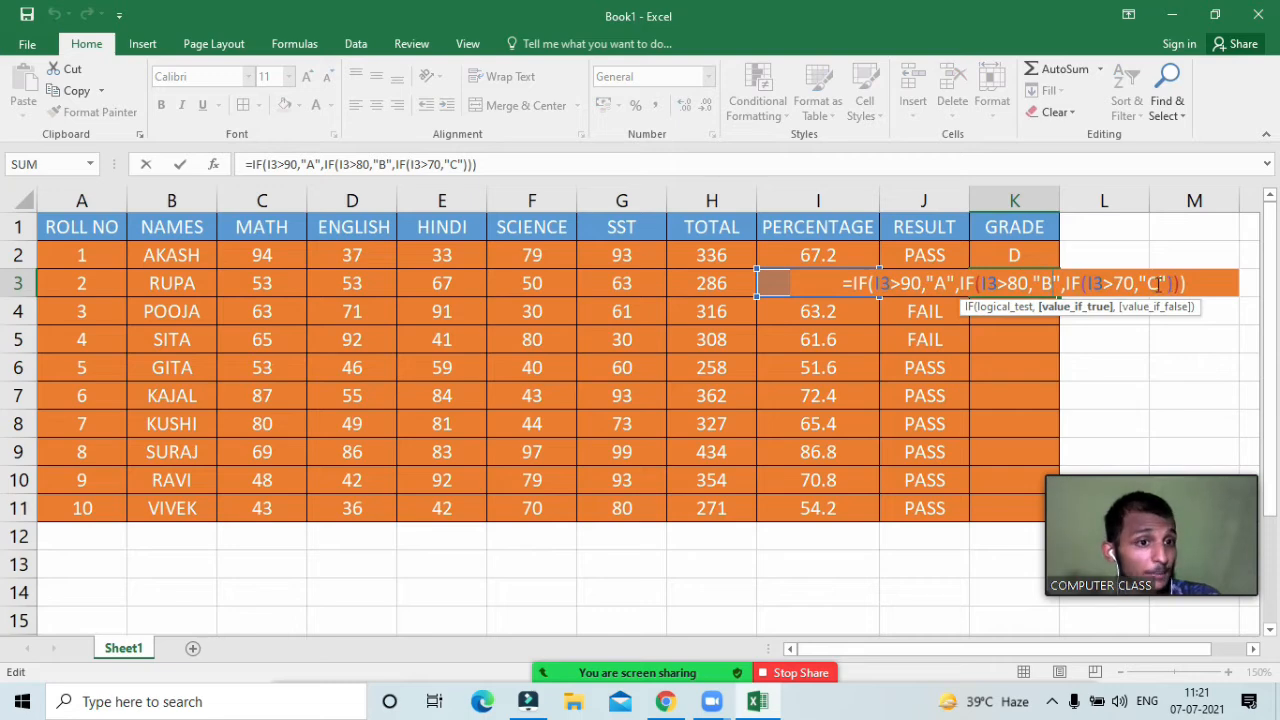
left_click(1175, 286)
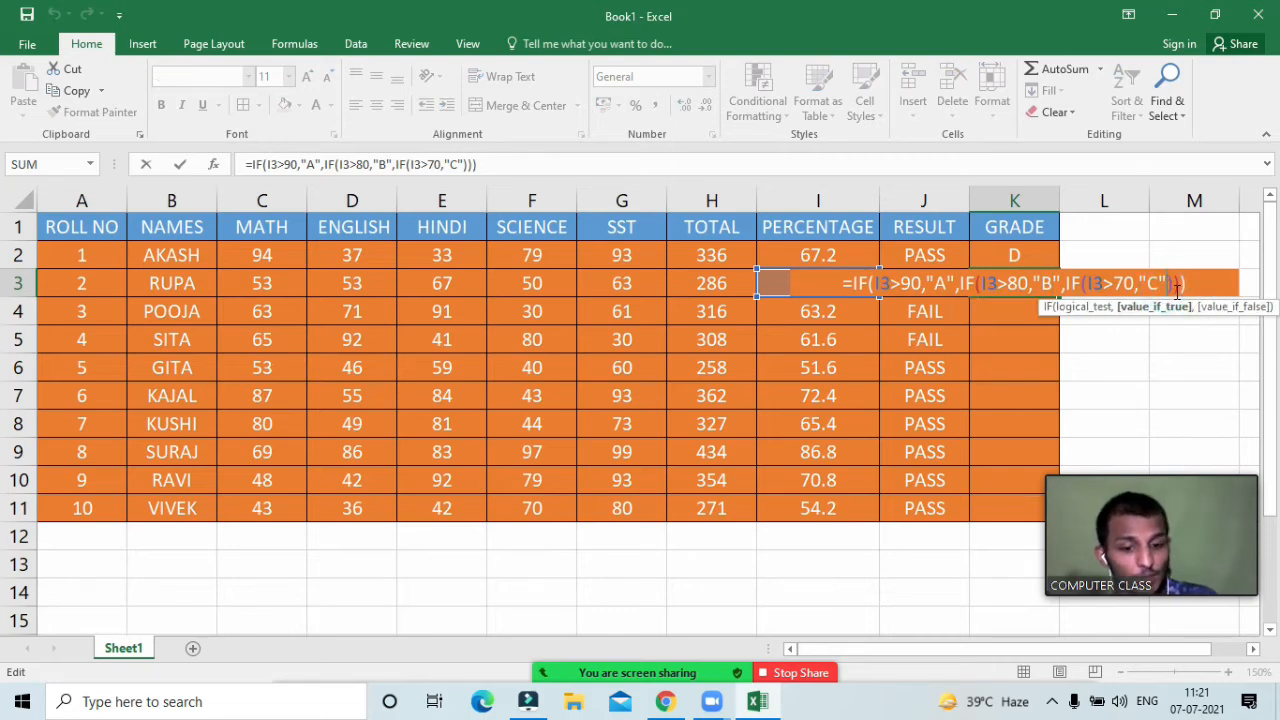
type(",")
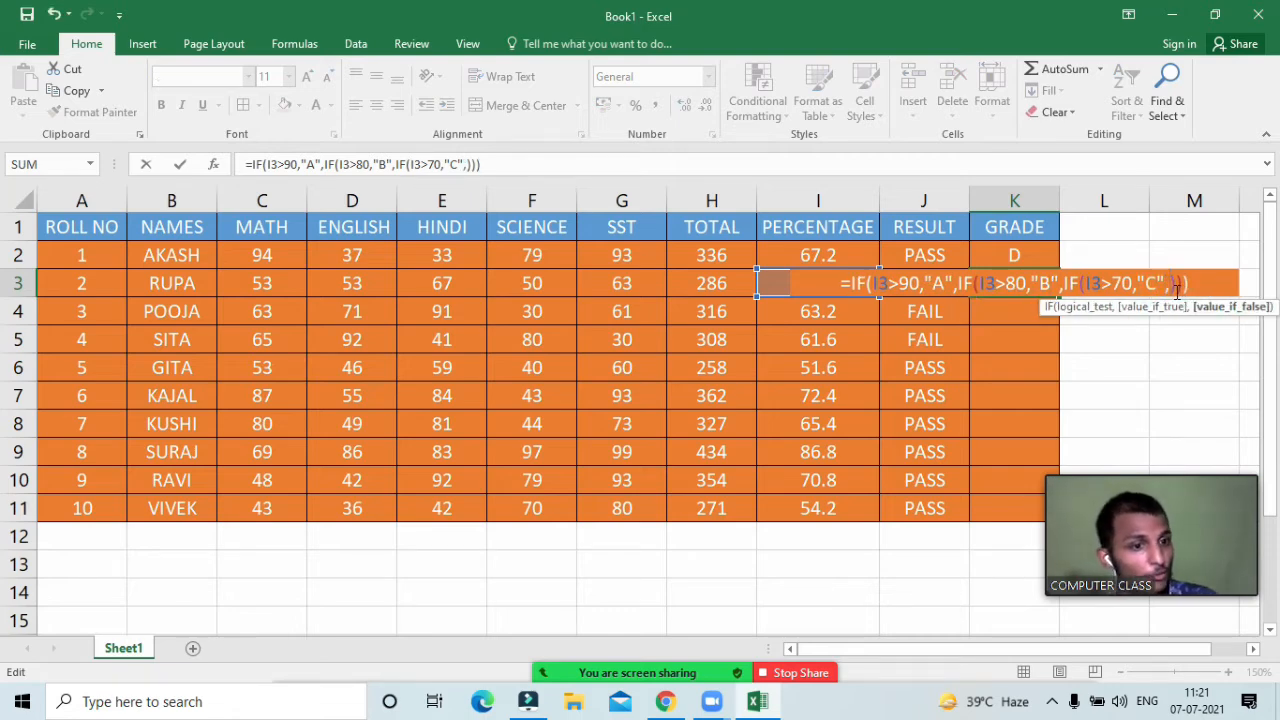
type("\"C\",\"")
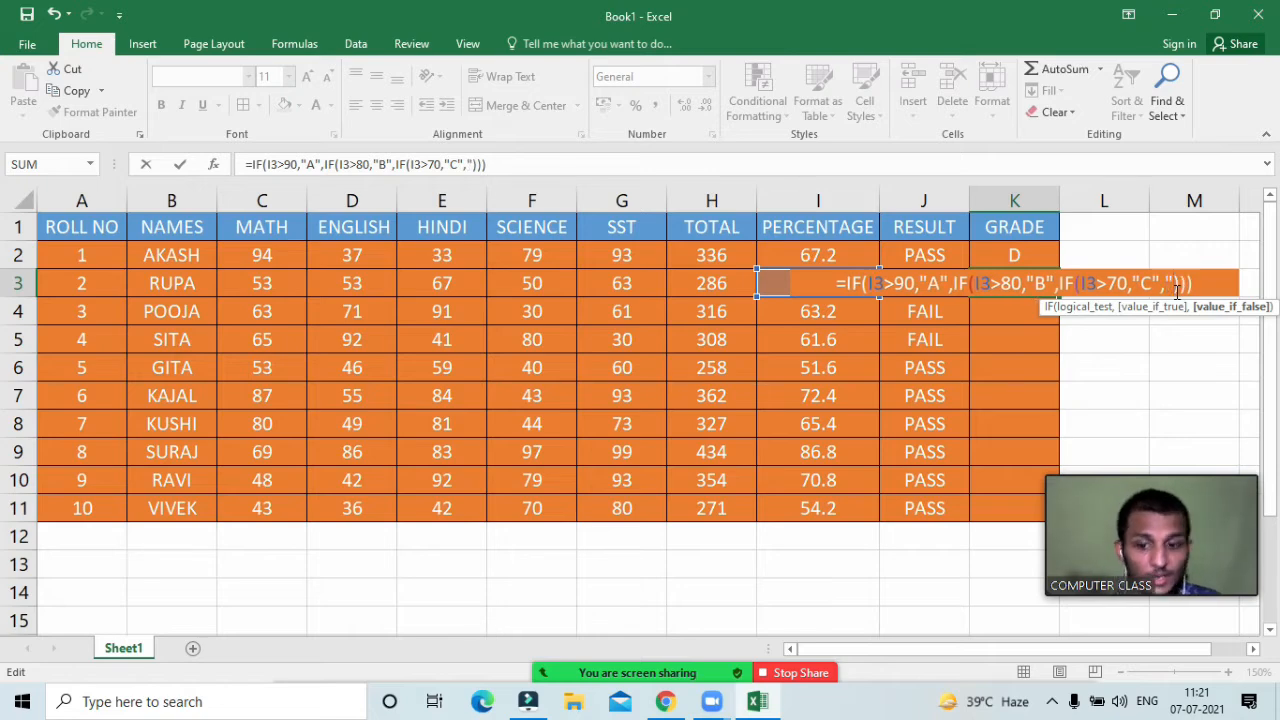
type("D")
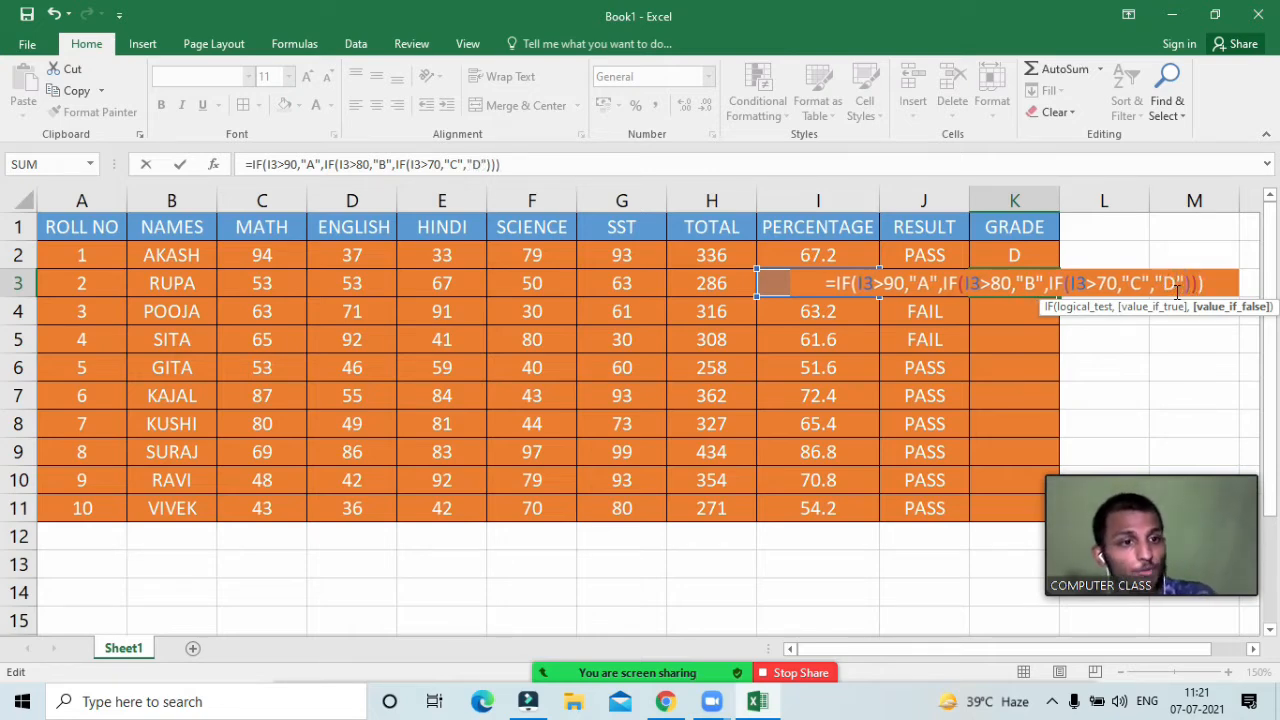
key("Return")
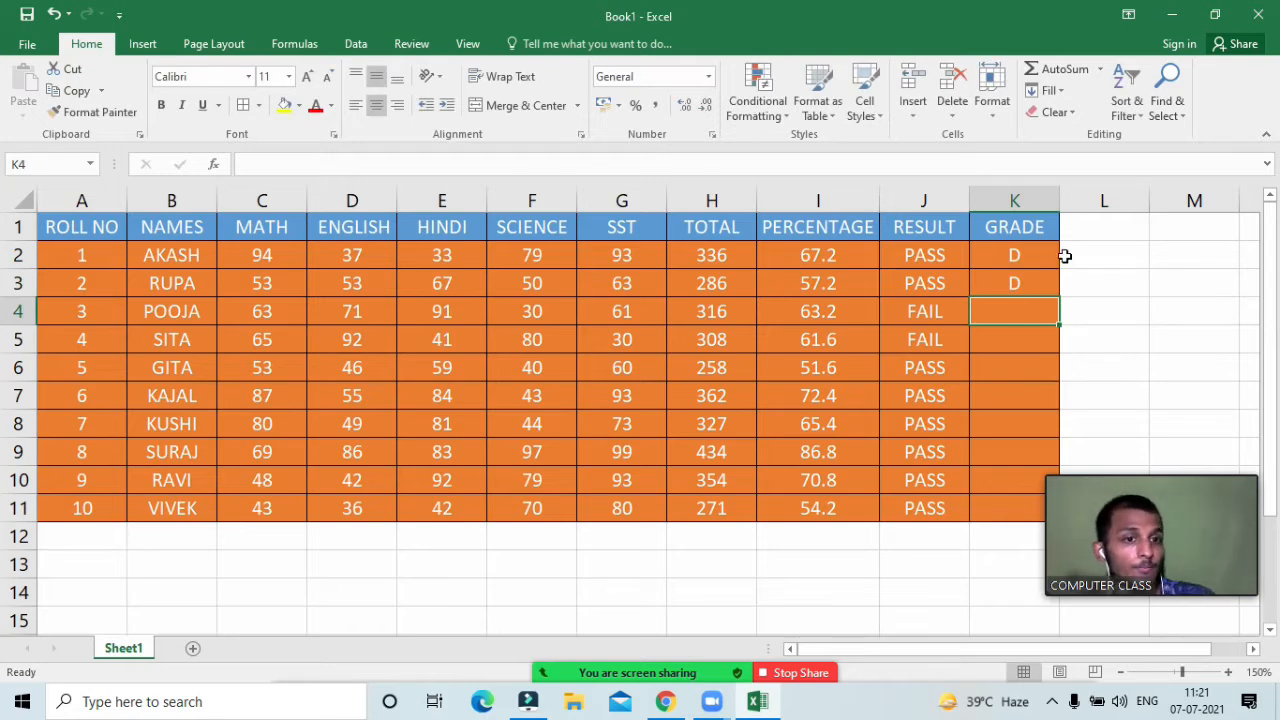
Step: Fill the K3 grade formula down the GRADE column to K11
left_click(1050, 256)
left_click(1045, 285)
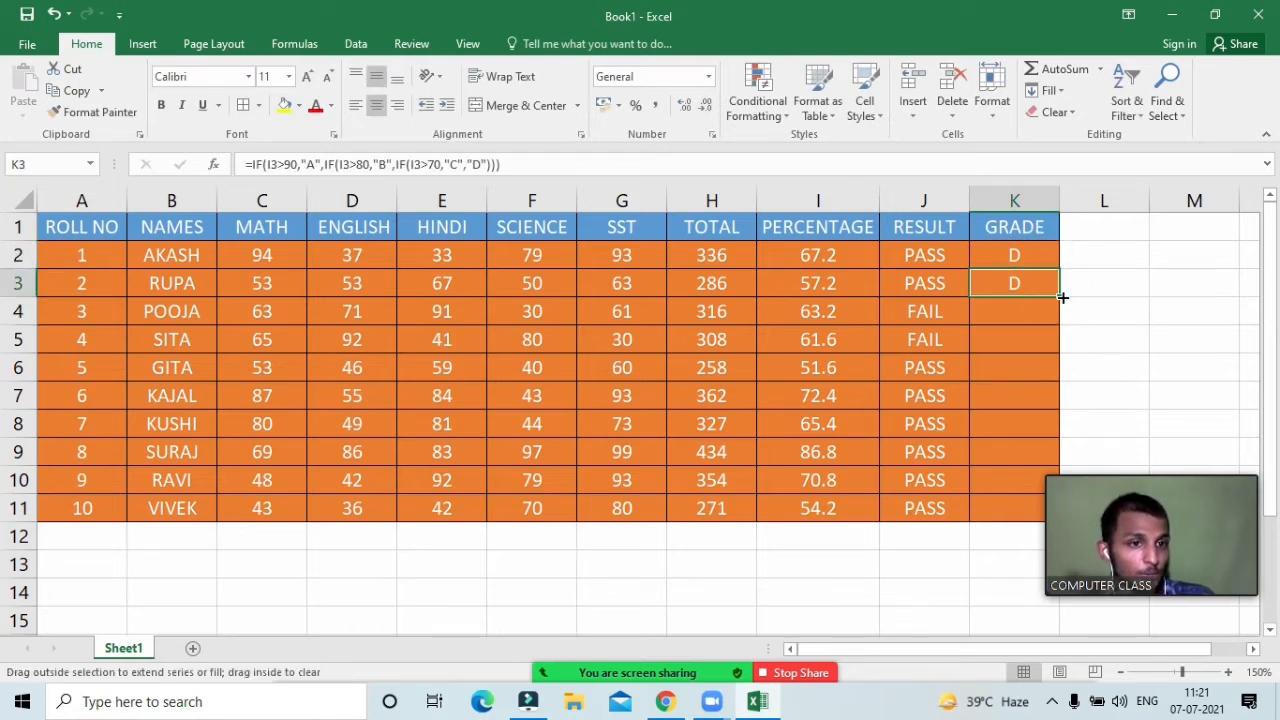
double_click(1062, 297)
scroll(1120, 434, "down", 3)
scroll(1071, 371, "up", 2)
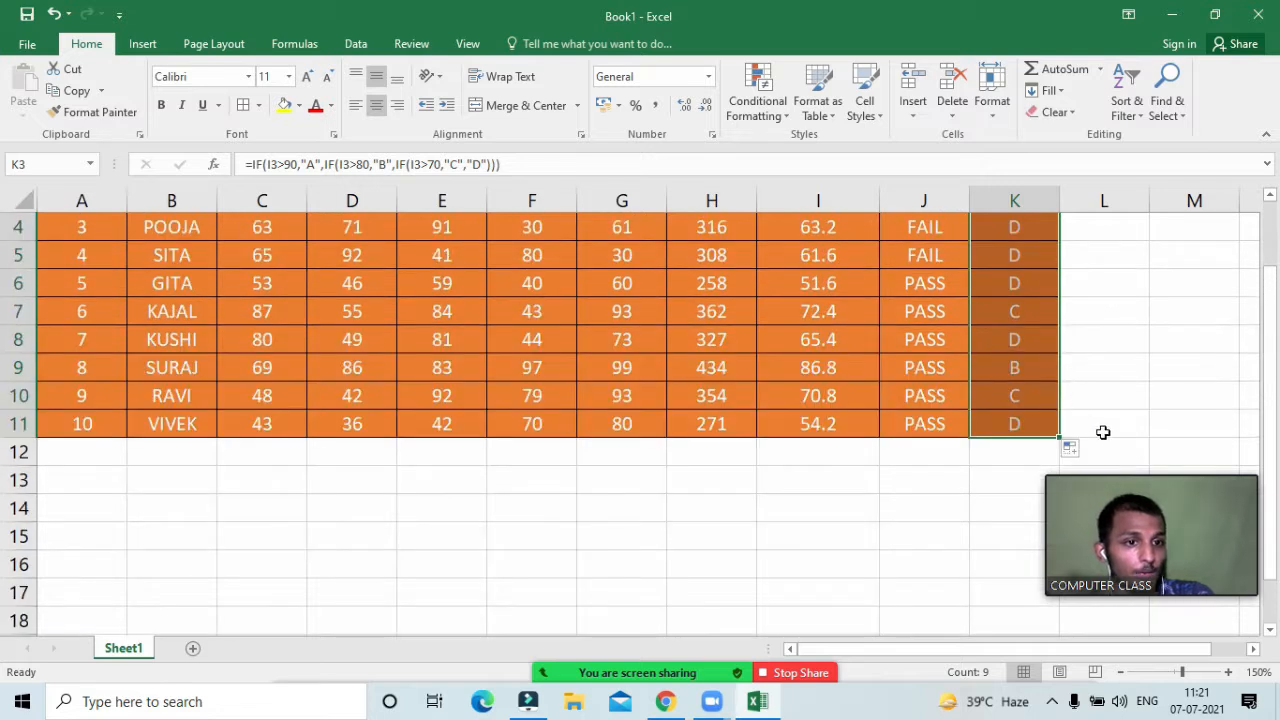
Step: Examine the nested IF grade formula in K9 against the percentage in the same row
left_click(1034, 367)
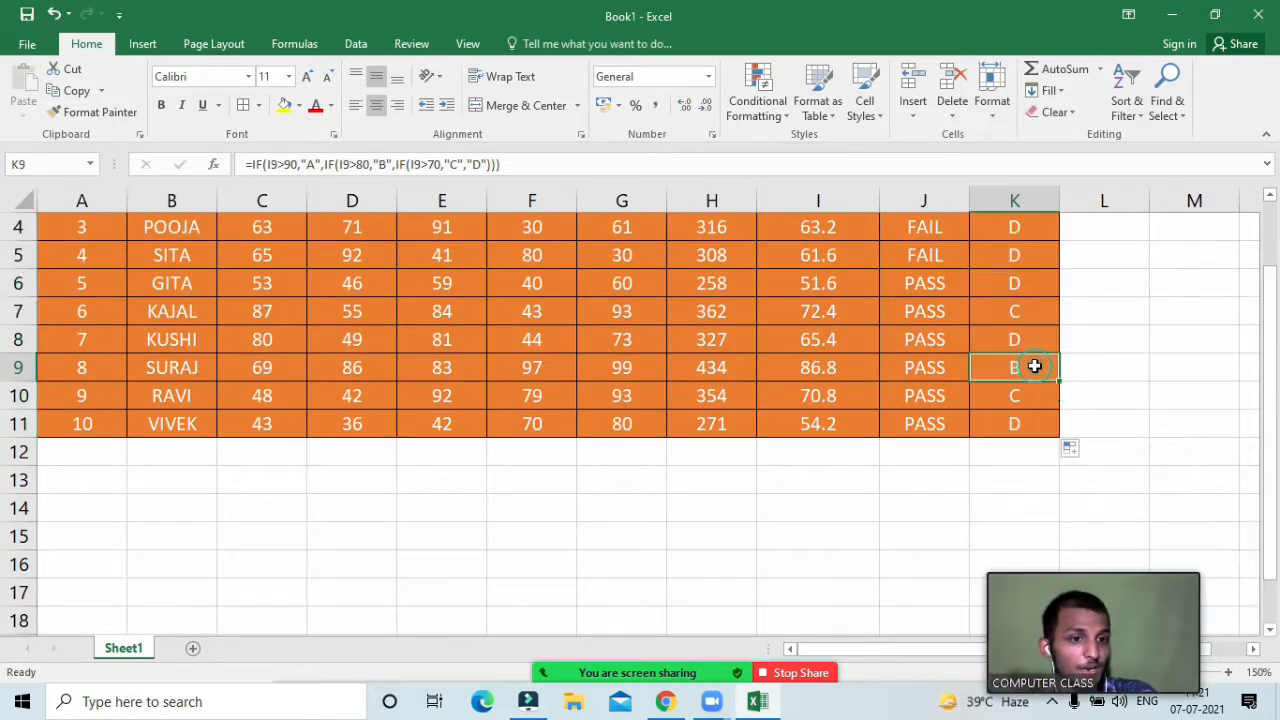
double_click(1034, 367)
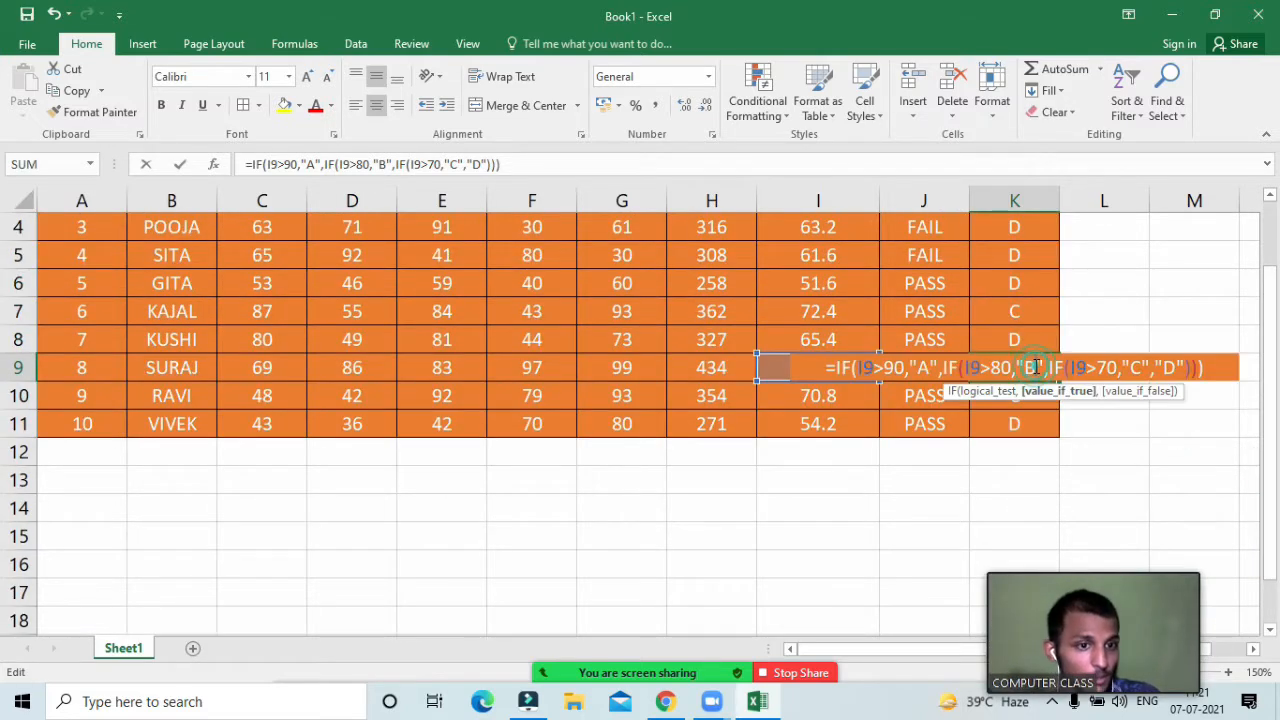
key("Return")
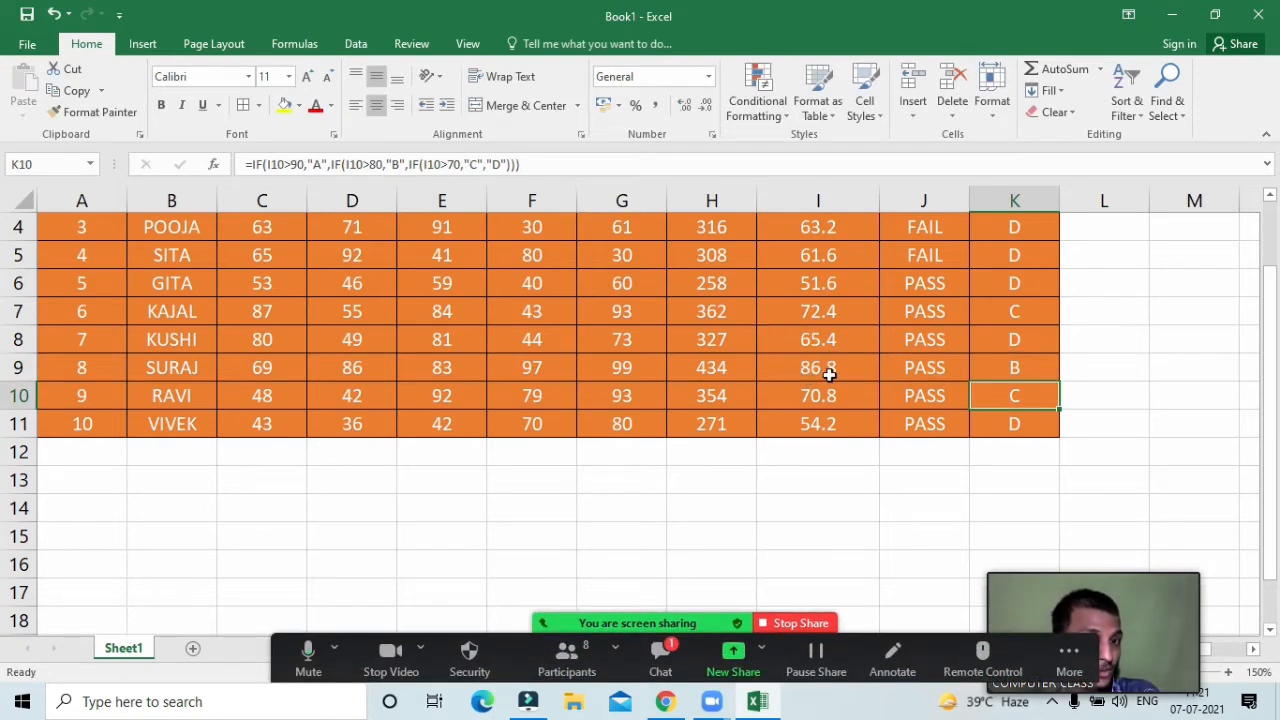
double_click(1046, 368)
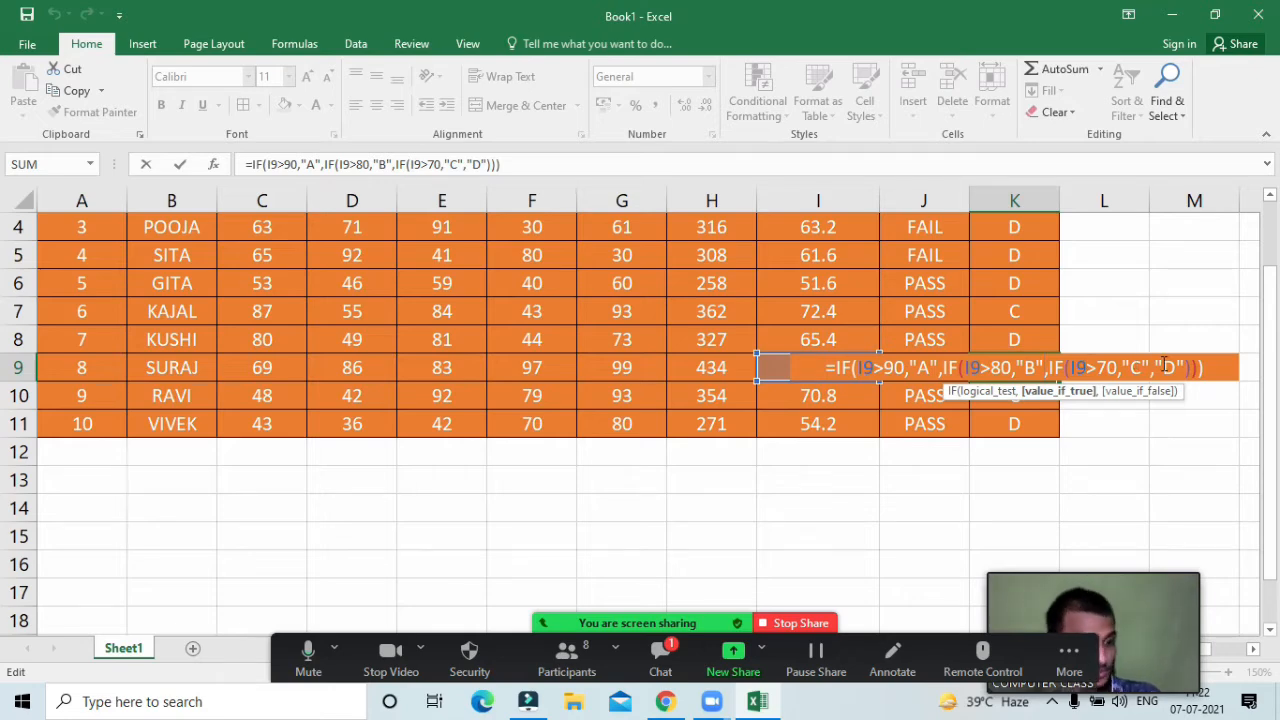
key("Return")
left_click(1019, 367)
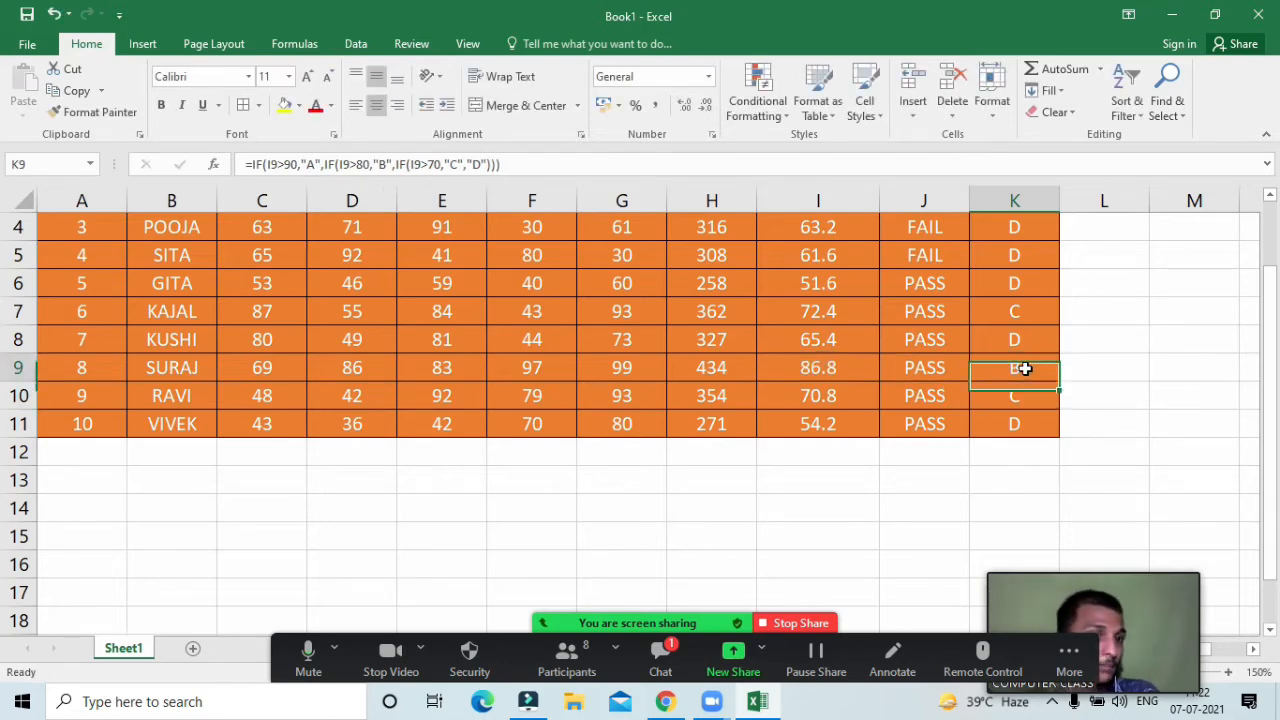
Step: Examine how the nested IF formula in K7 derives its grade from the percentage in I7
double_click(1030, 311)
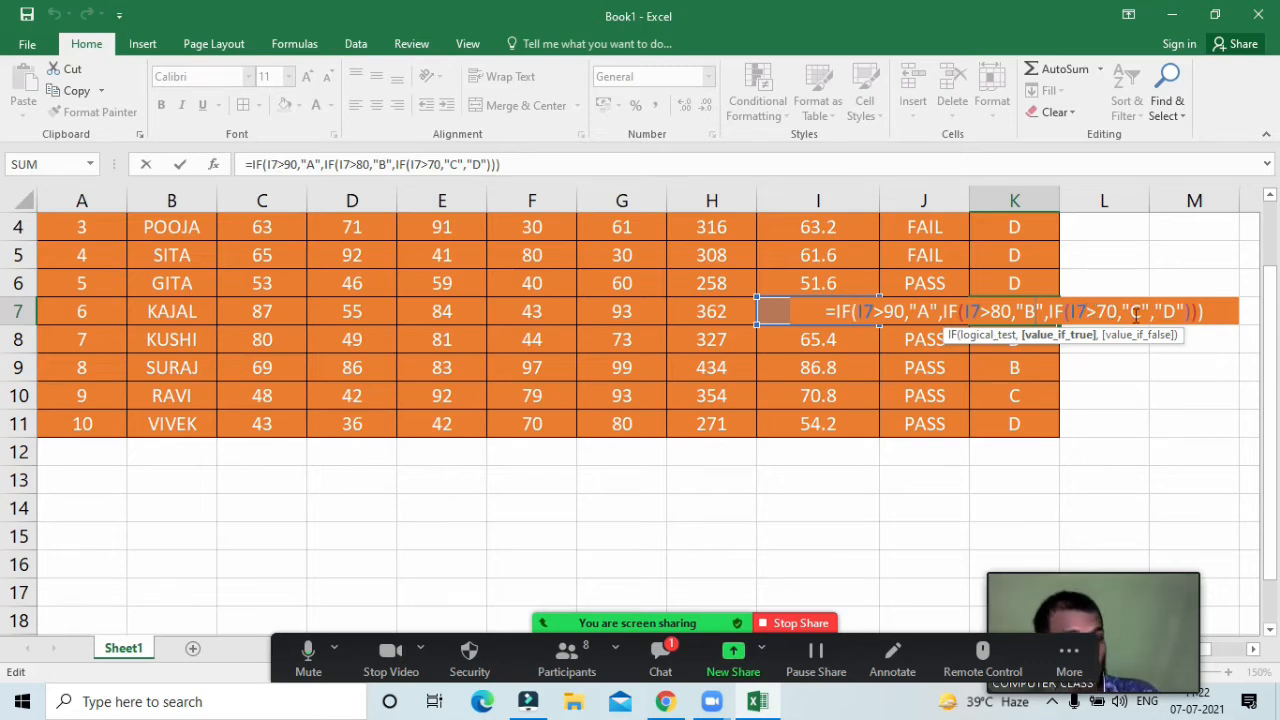
key("Return")
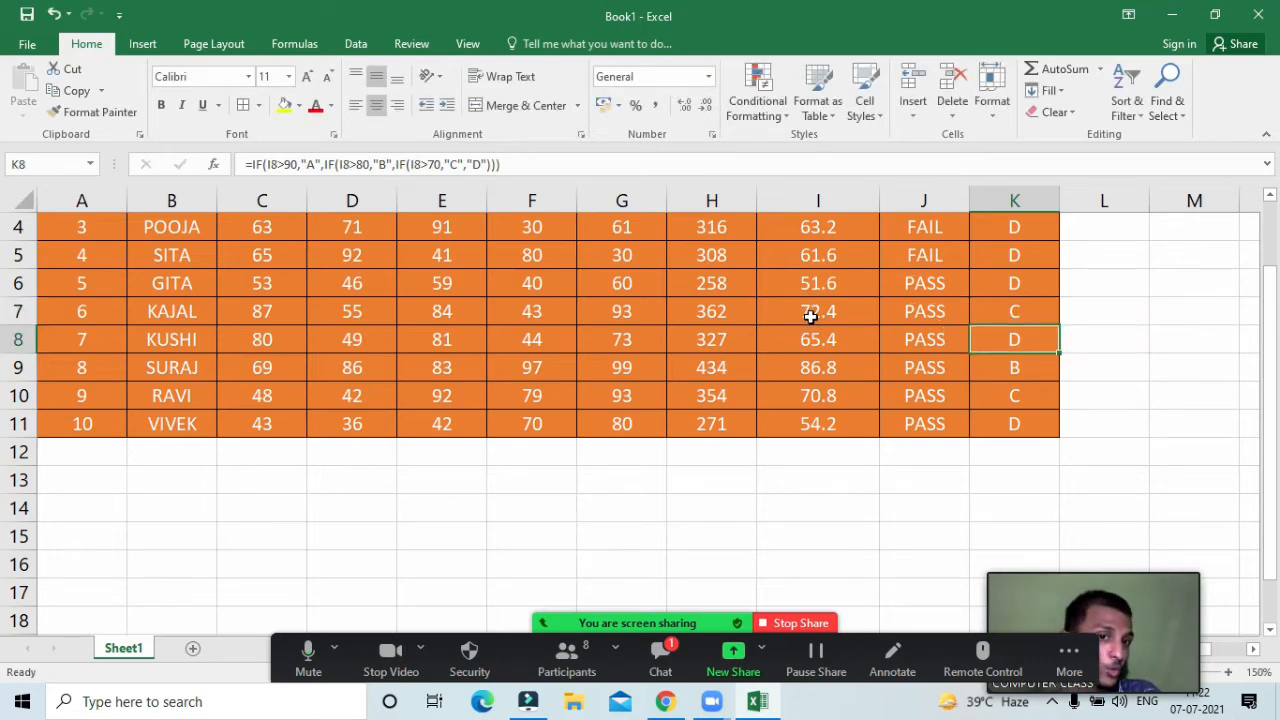
left_click(998, 316)
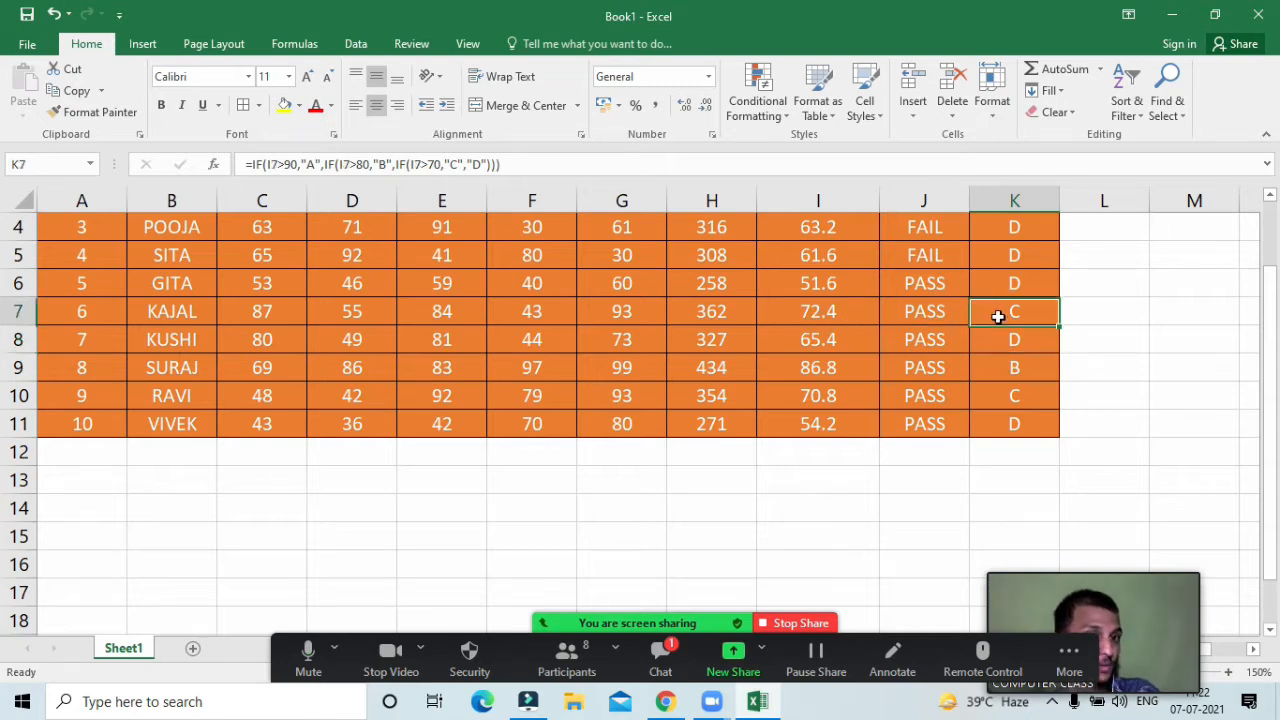
double_click(998, 316)
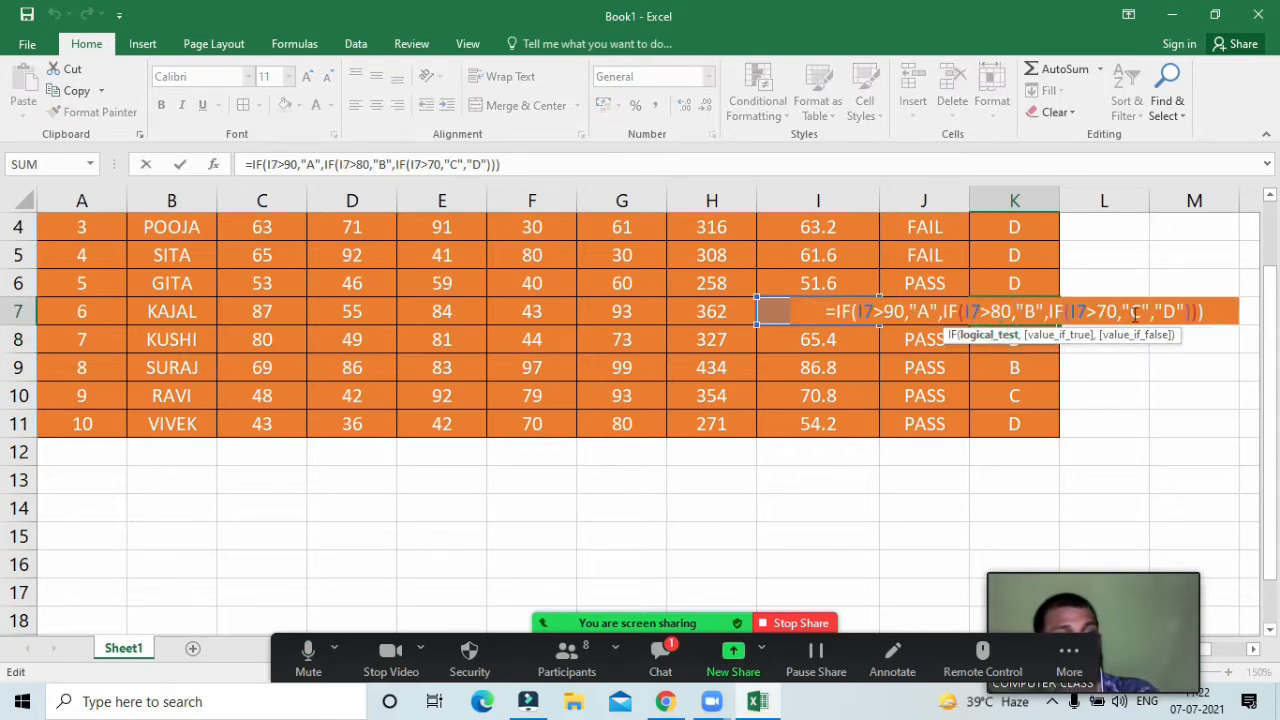
key("Return")
Step: Open the Zoom meeting chat, read the latest messages and close it
left_click(658, 660)
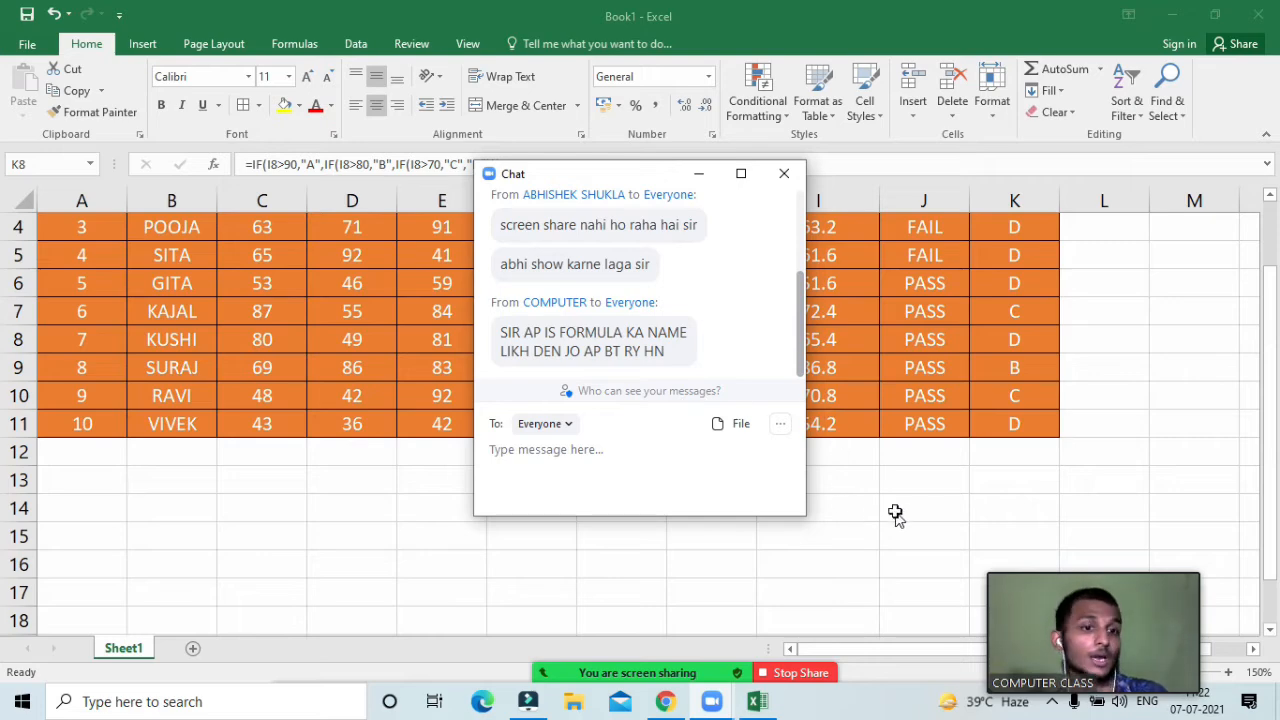
scroll(895, 511, "up", 1)
left_click(784, 173)
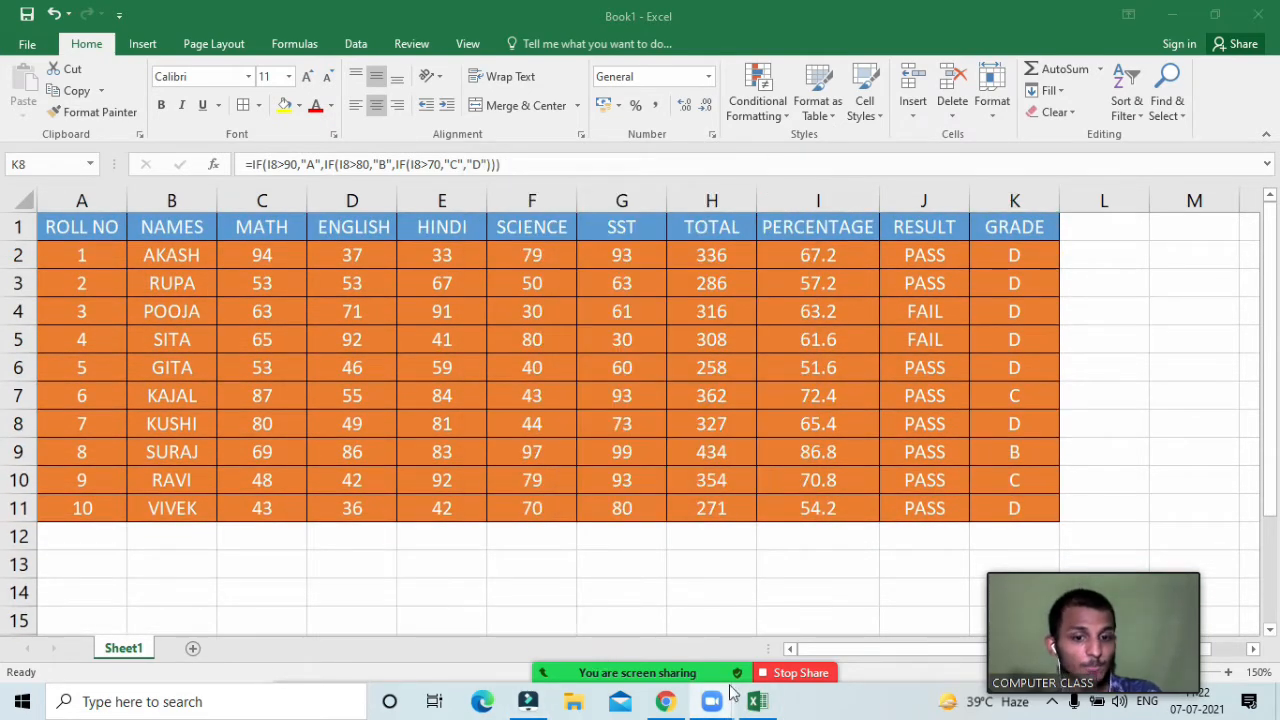
Step: Enter NESTED IF as a heading in L1, beside the GRADE heading
left_click(1157, 264)
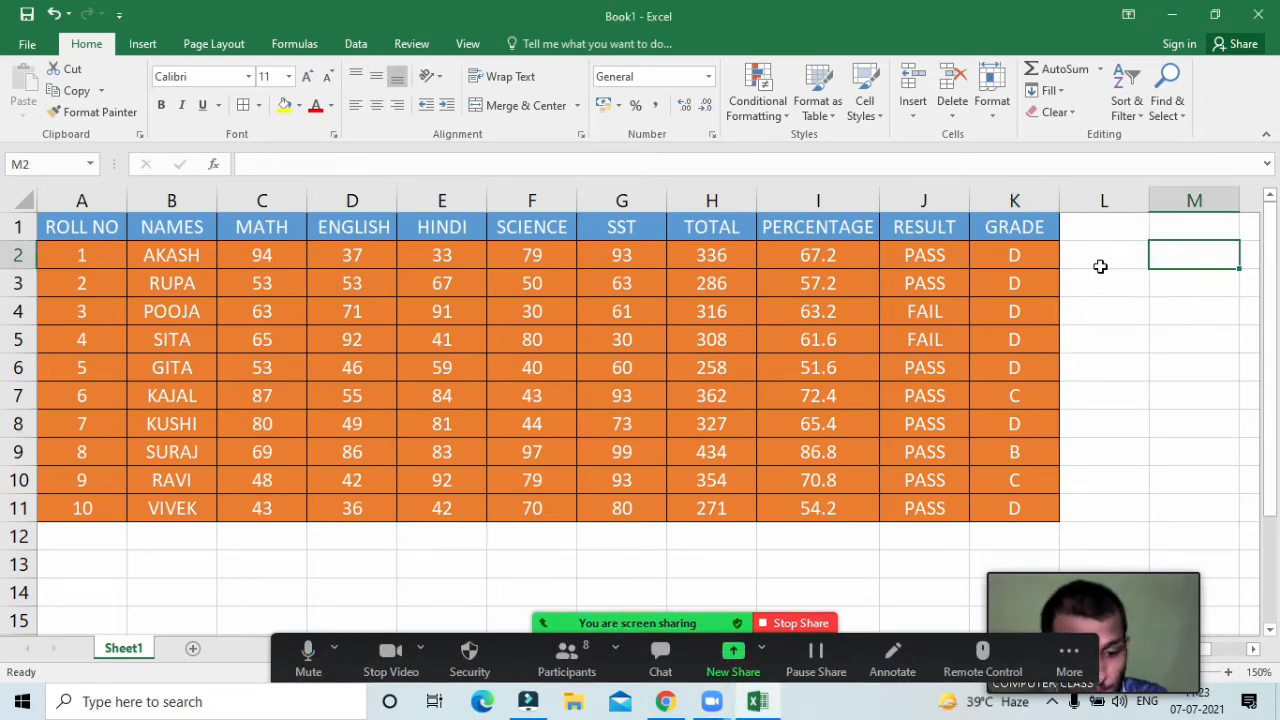
key("Left")
key("Up")
type("NESTED IF")
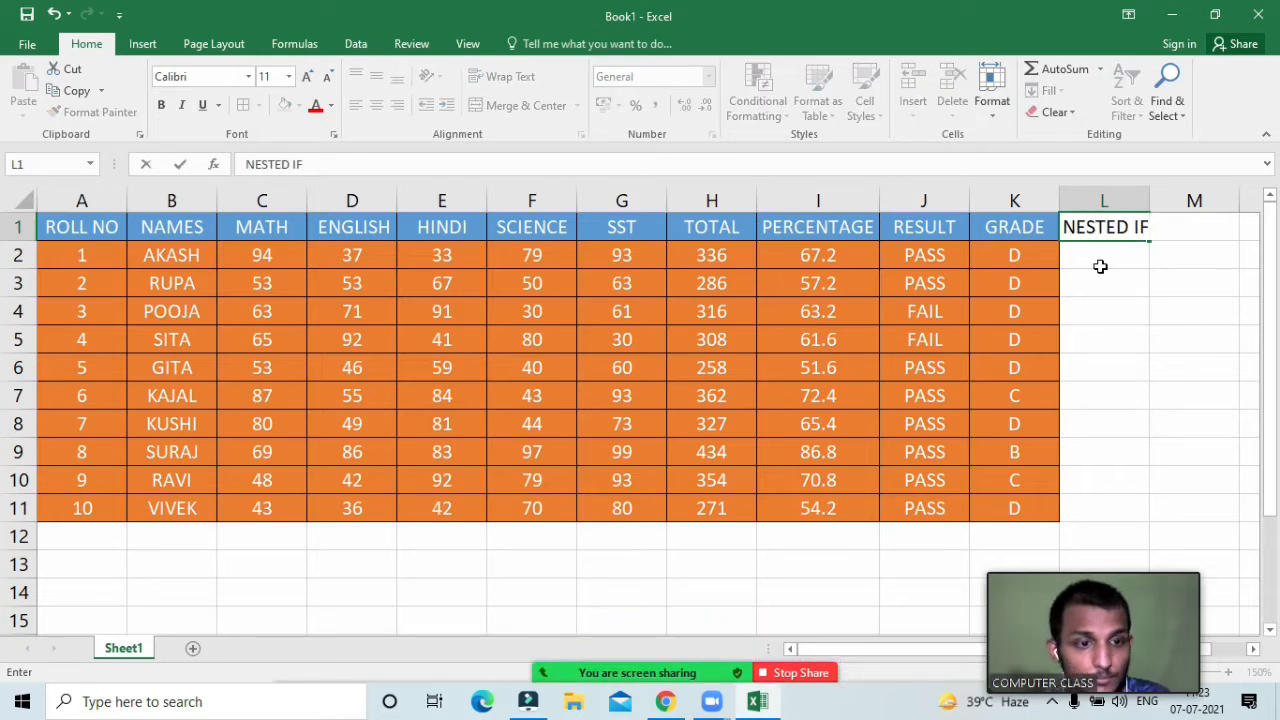
key("Return")
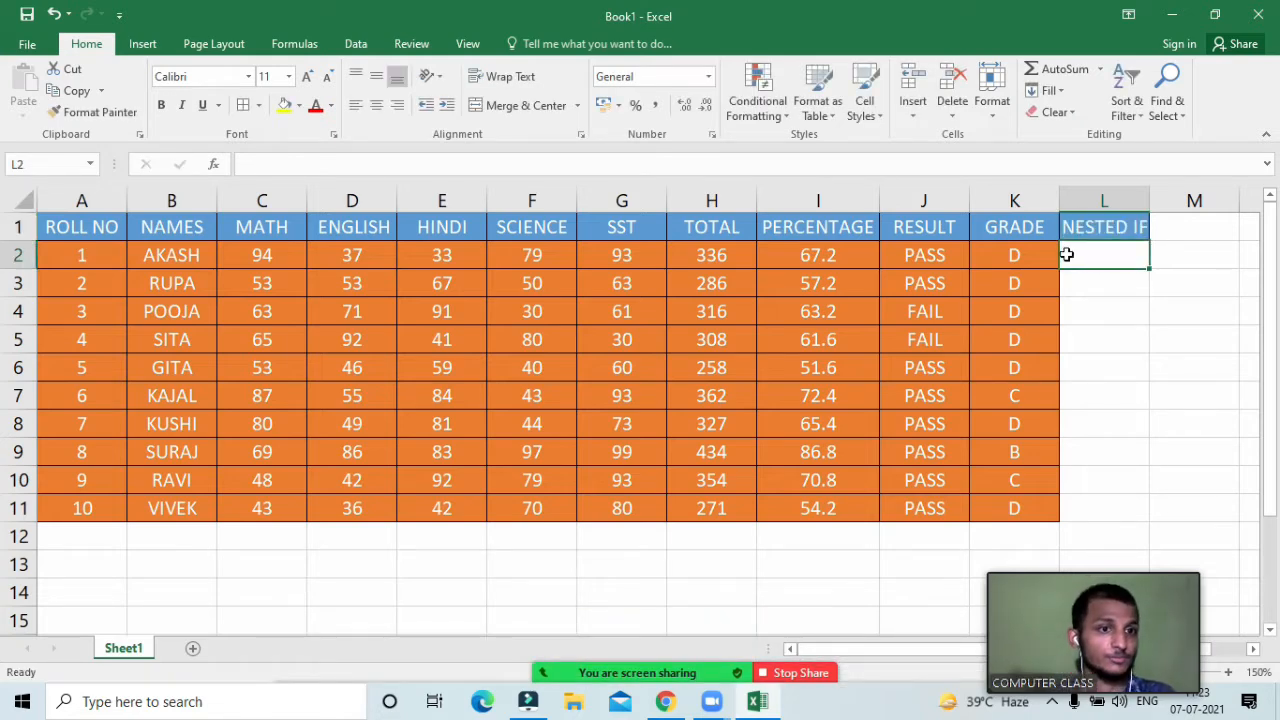
Step: Open the Zoom participants list and request that all participants be unmuted
mouse_move(676, 683)
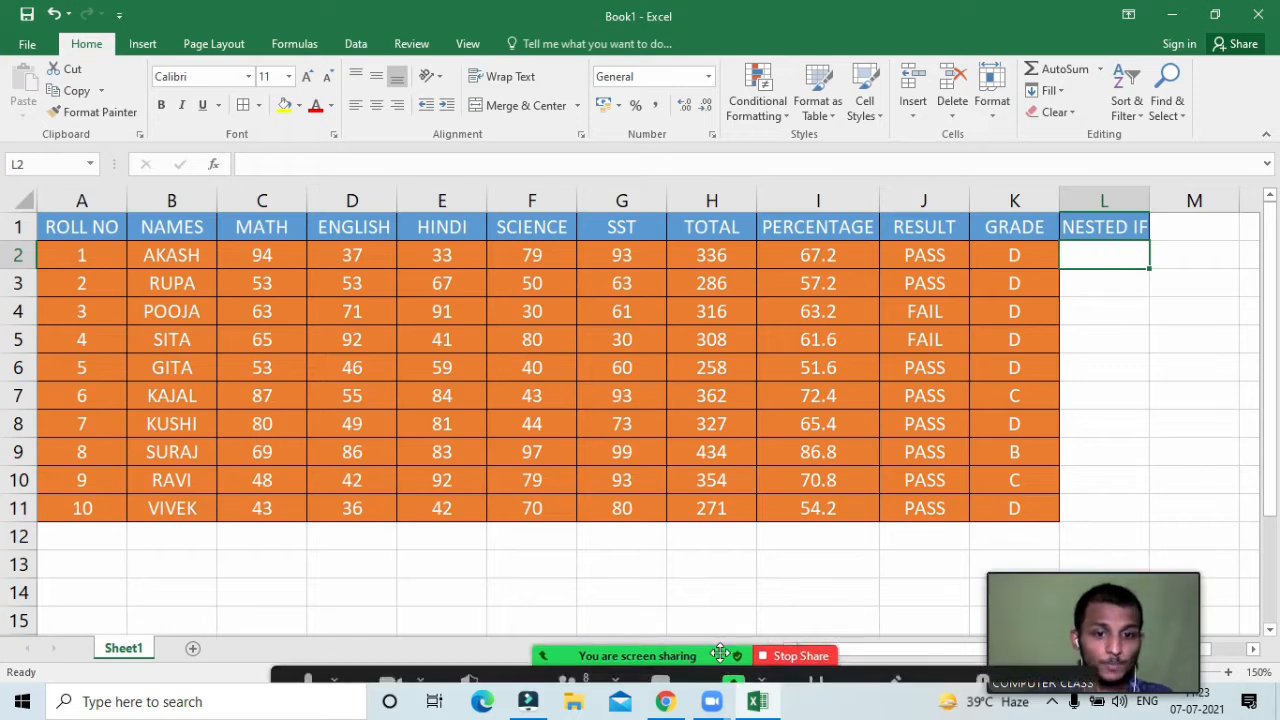
left_click(566, 658)
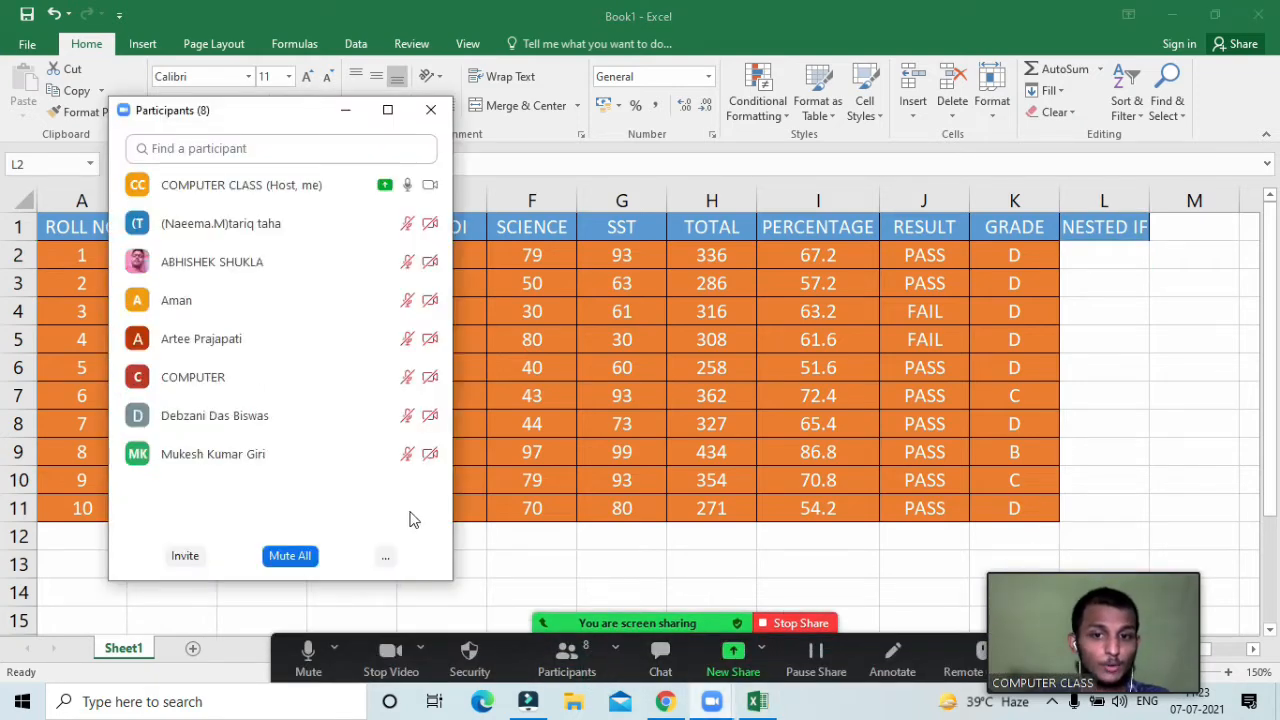
left_click(385, 566)
left_click(400, 524)
mouse_move(397, 471)
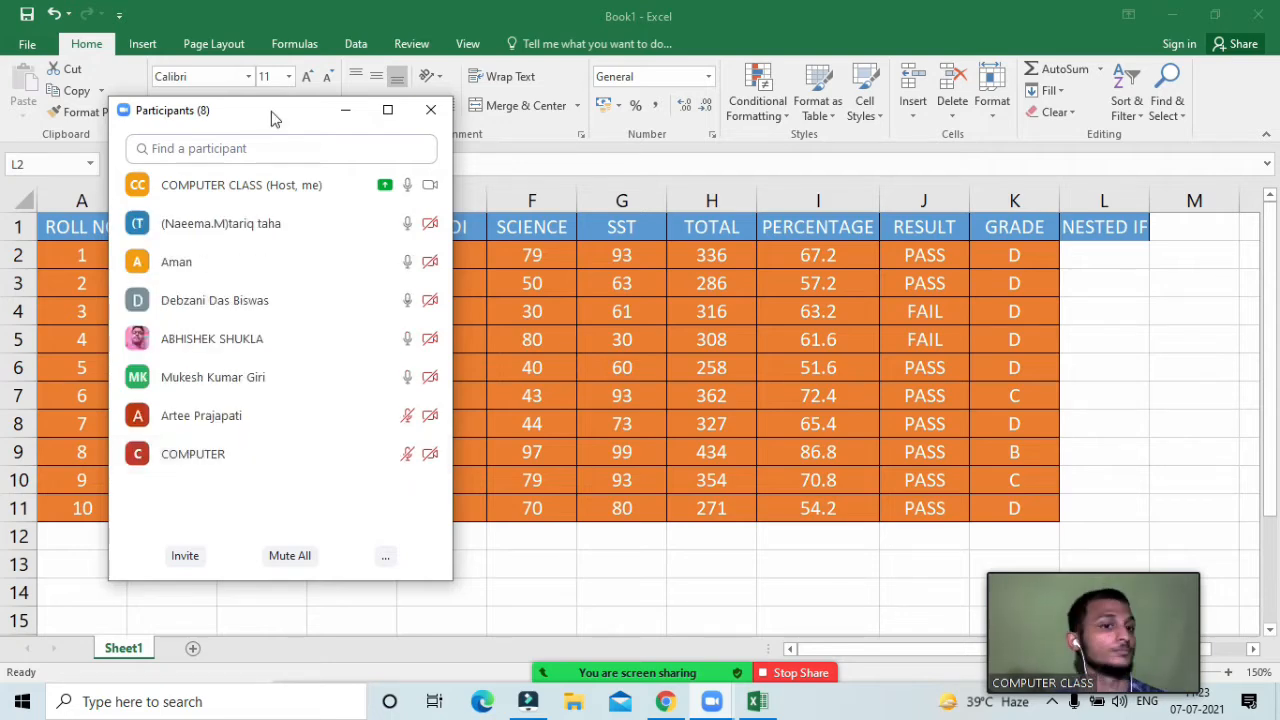
Step: Examine the nested IF formula in K2 and its references to the percentage in I2
left_click(978, 252)
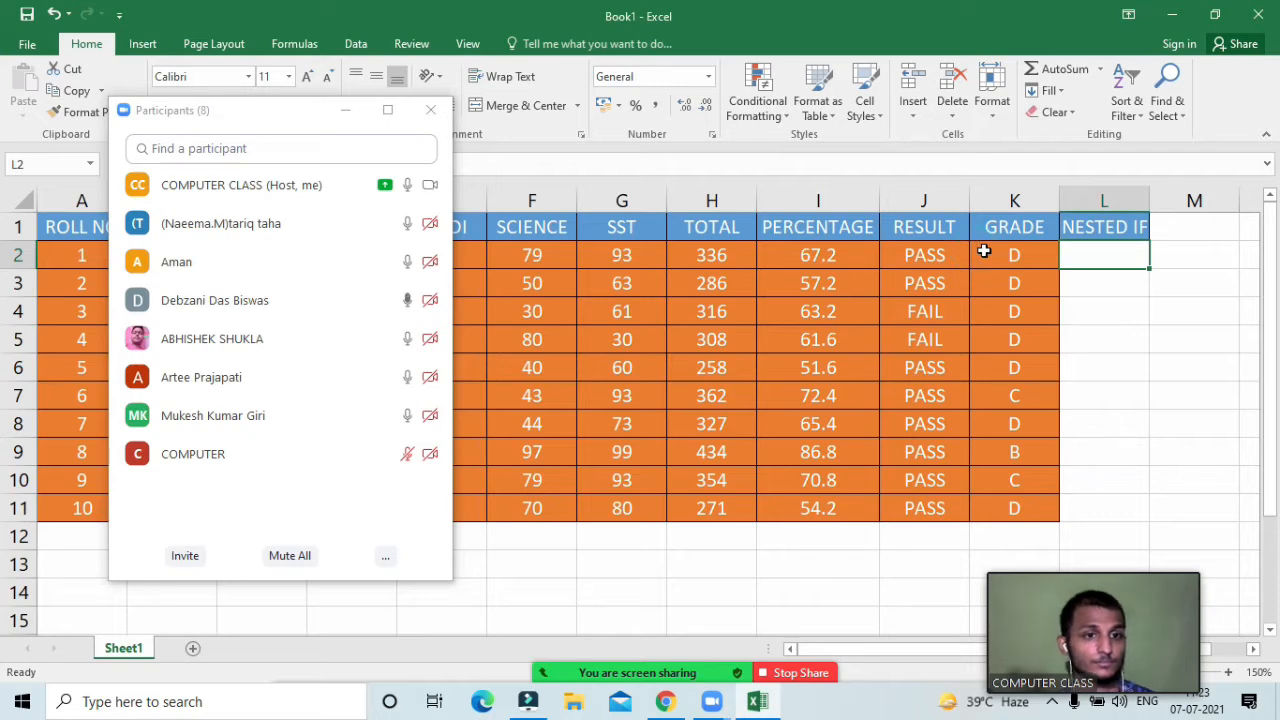
left_click(984, 251)
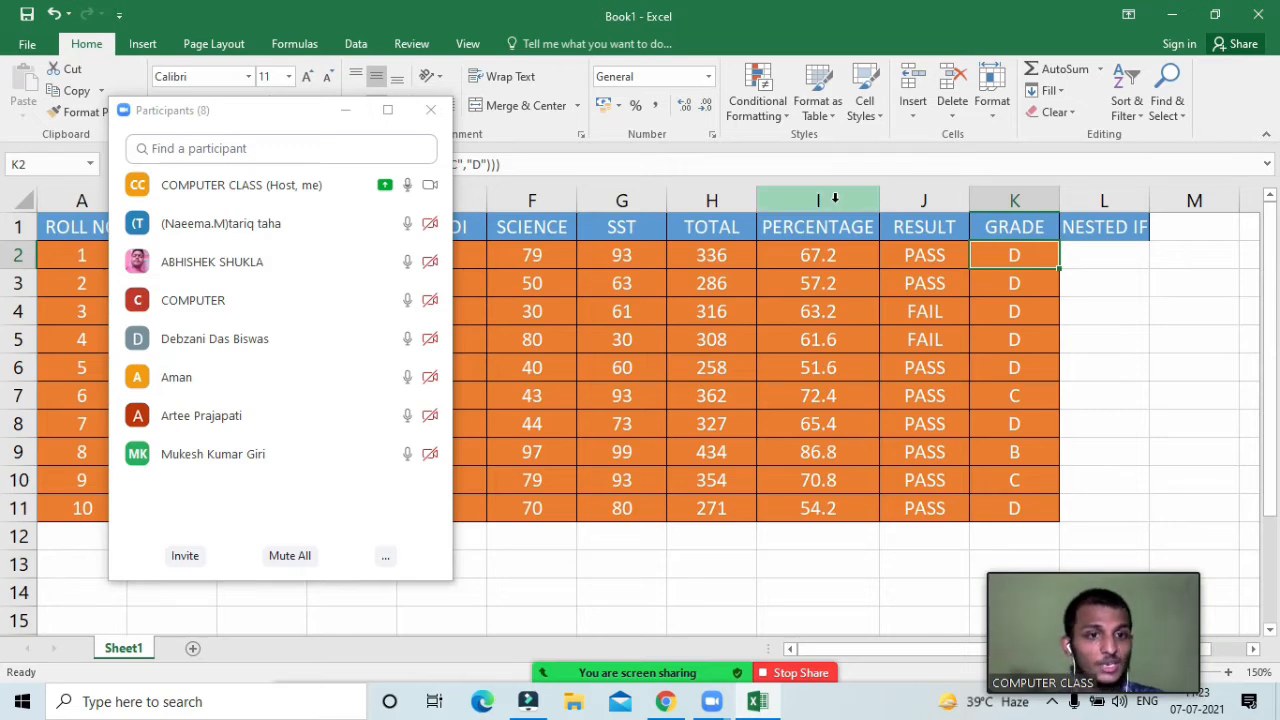
double_click(1008, 255)
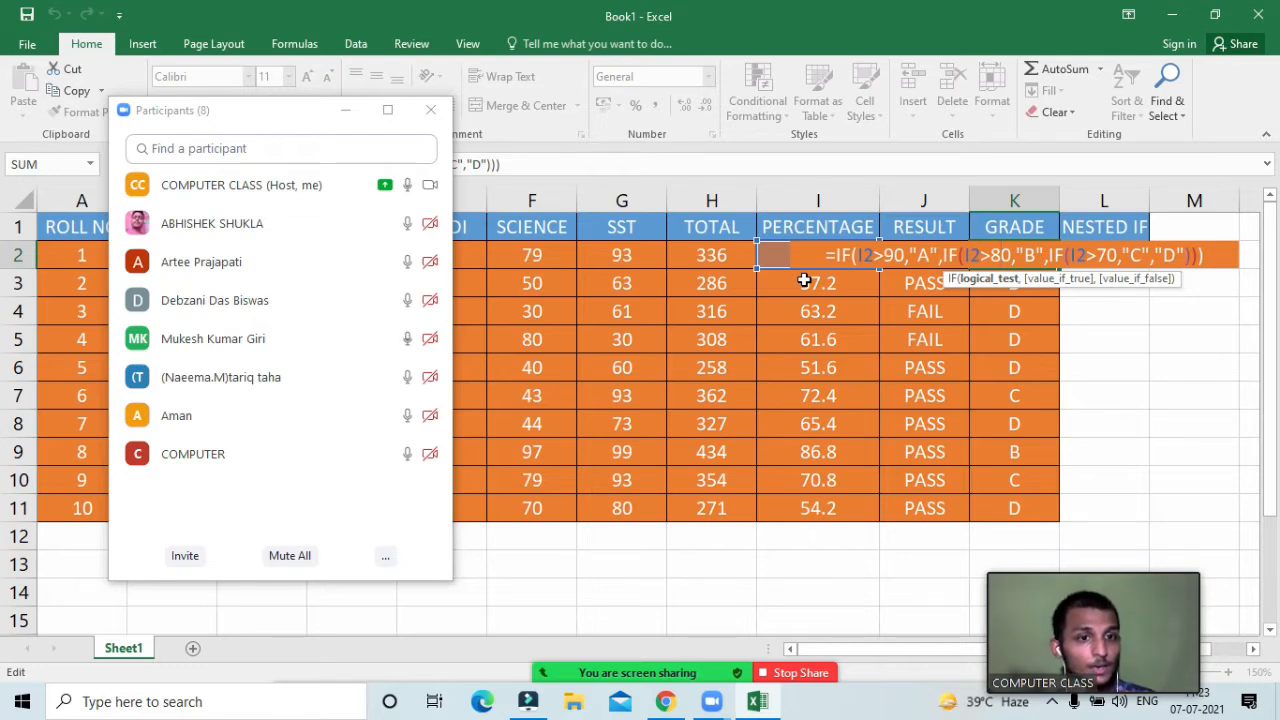
key("Return")
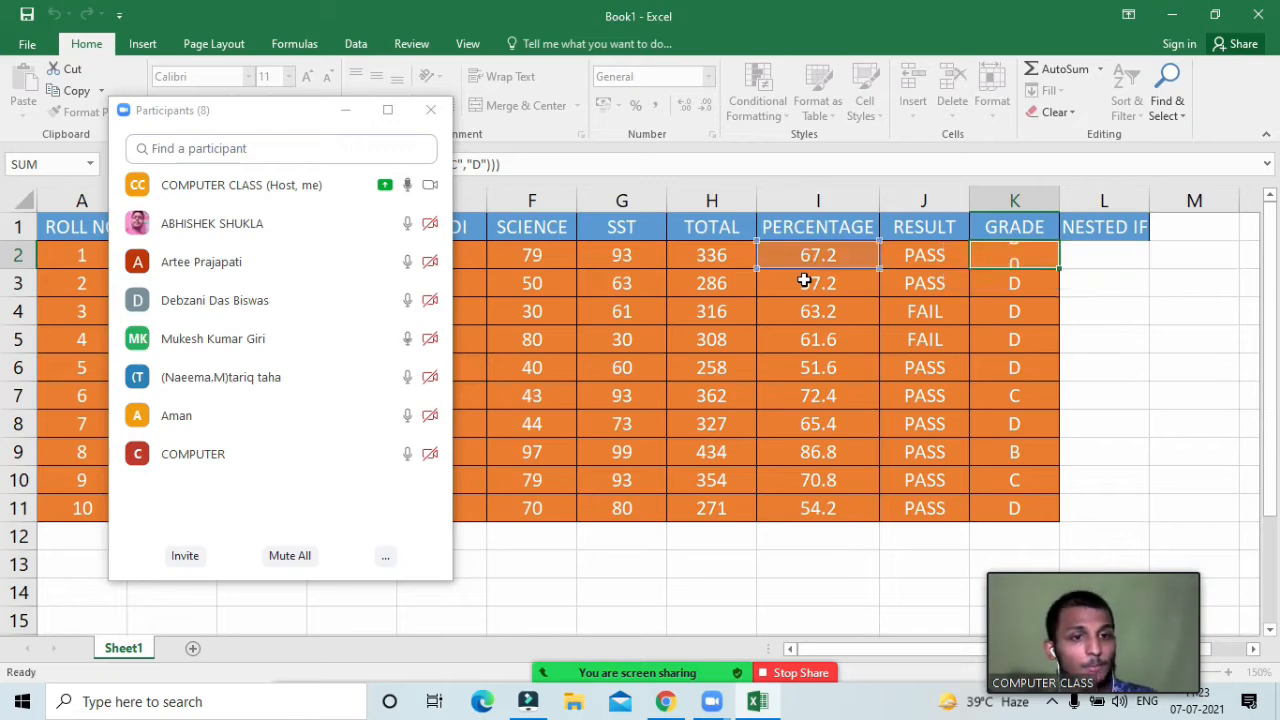
Step: Move the meeting's video thumbnail and participants window clear of the GRADE column and the formula bar
left_click_drag(1145, 564, 666, 581)
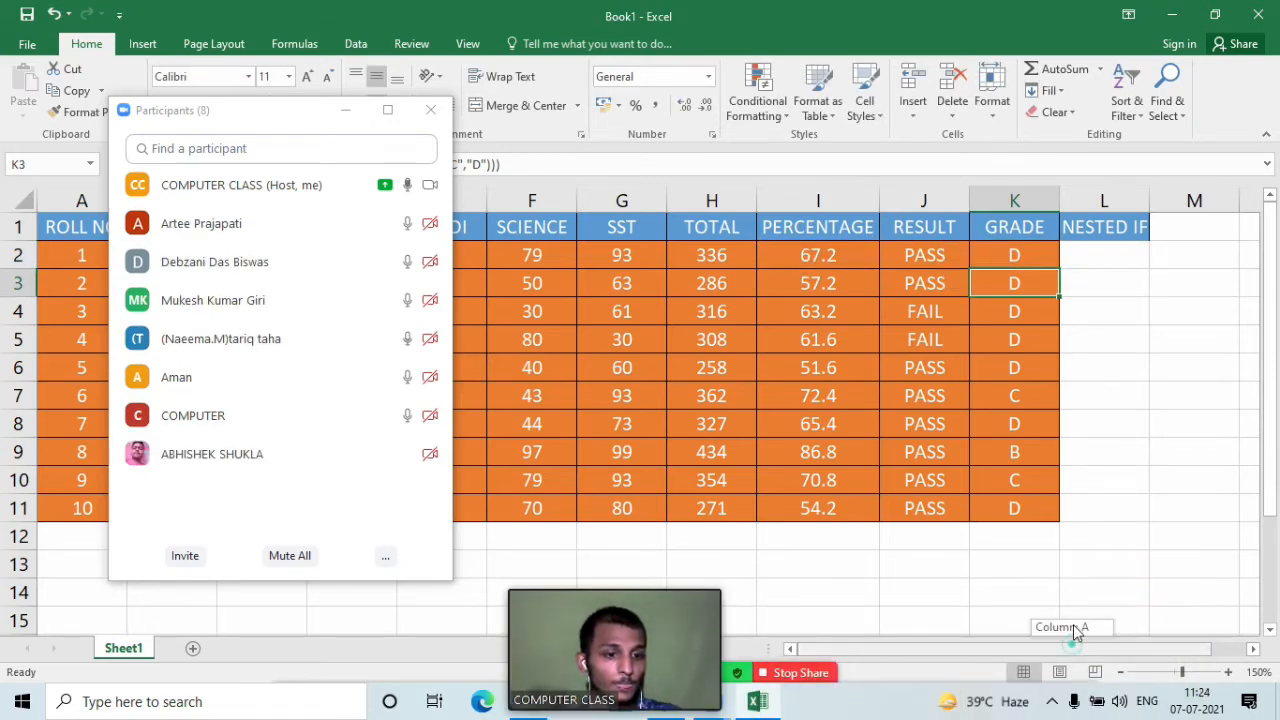
left_click(1104, 474)
key("Right")
key("Right")
key("Right")
key("Right")
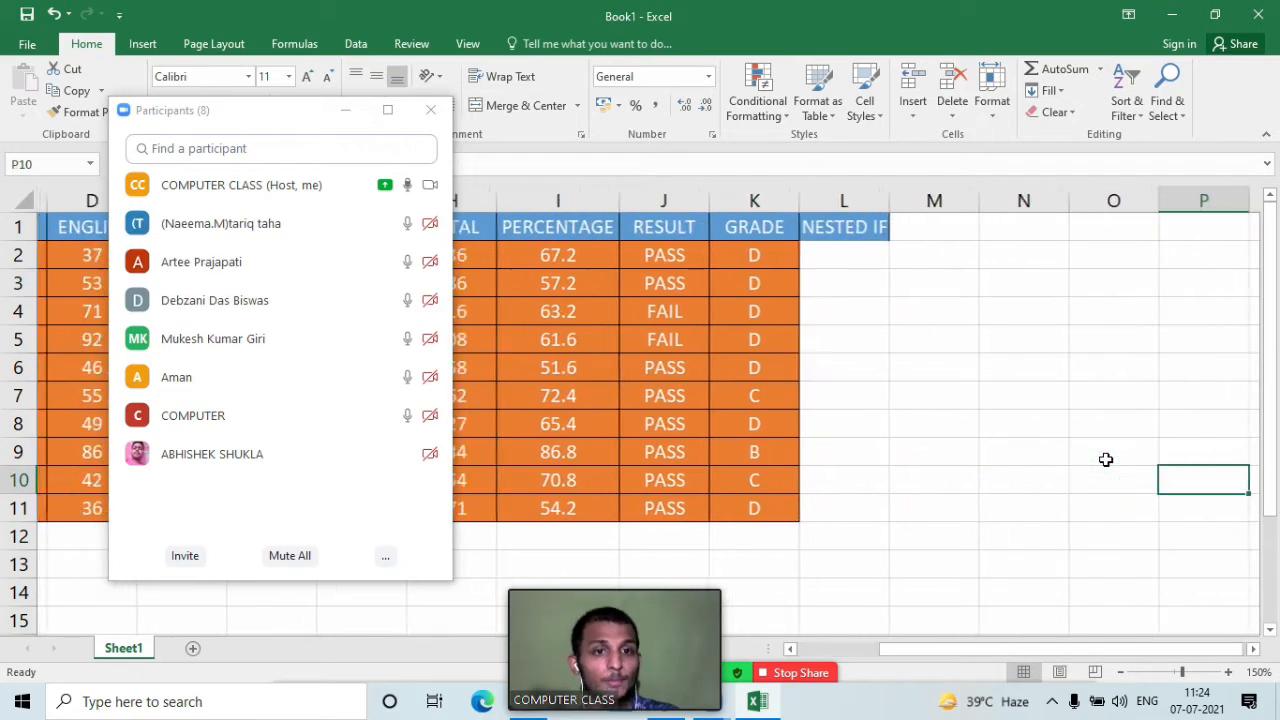
left_click(716, 250)
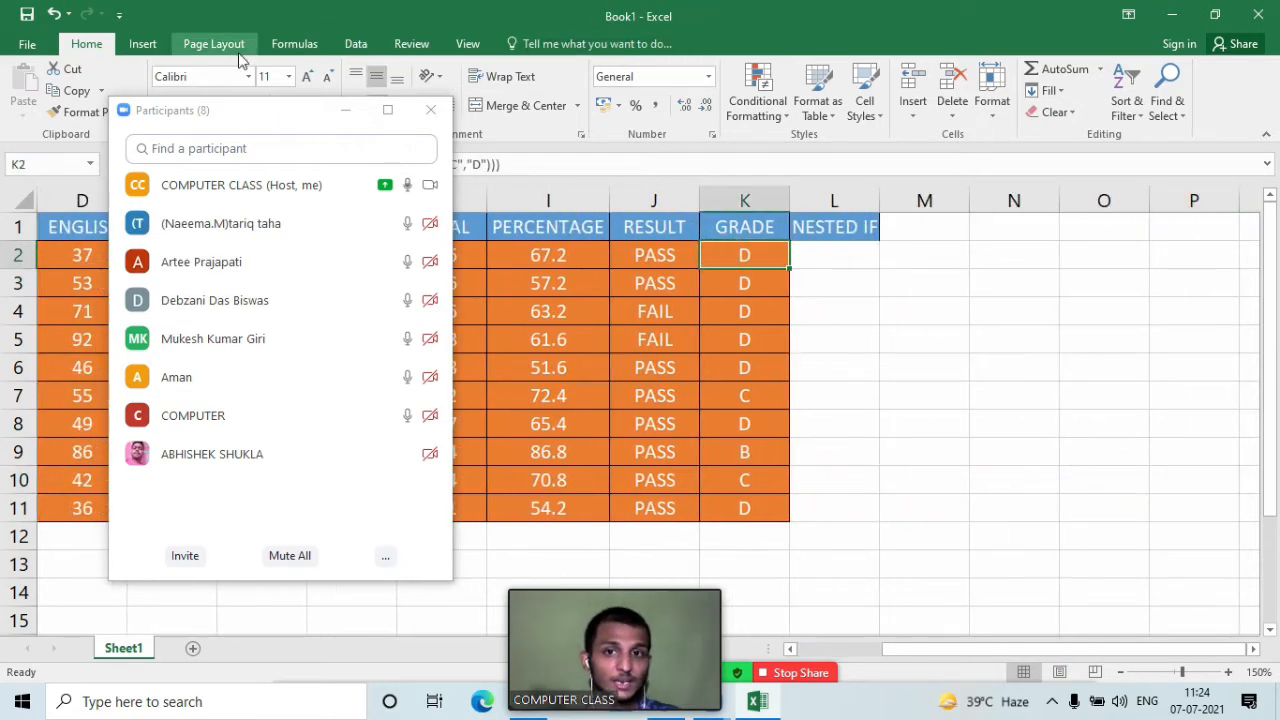
left_click(266, 112)
Step: Left-align the grade in K2 and display its full nested IF formula in the cell
left_click(744, 256)
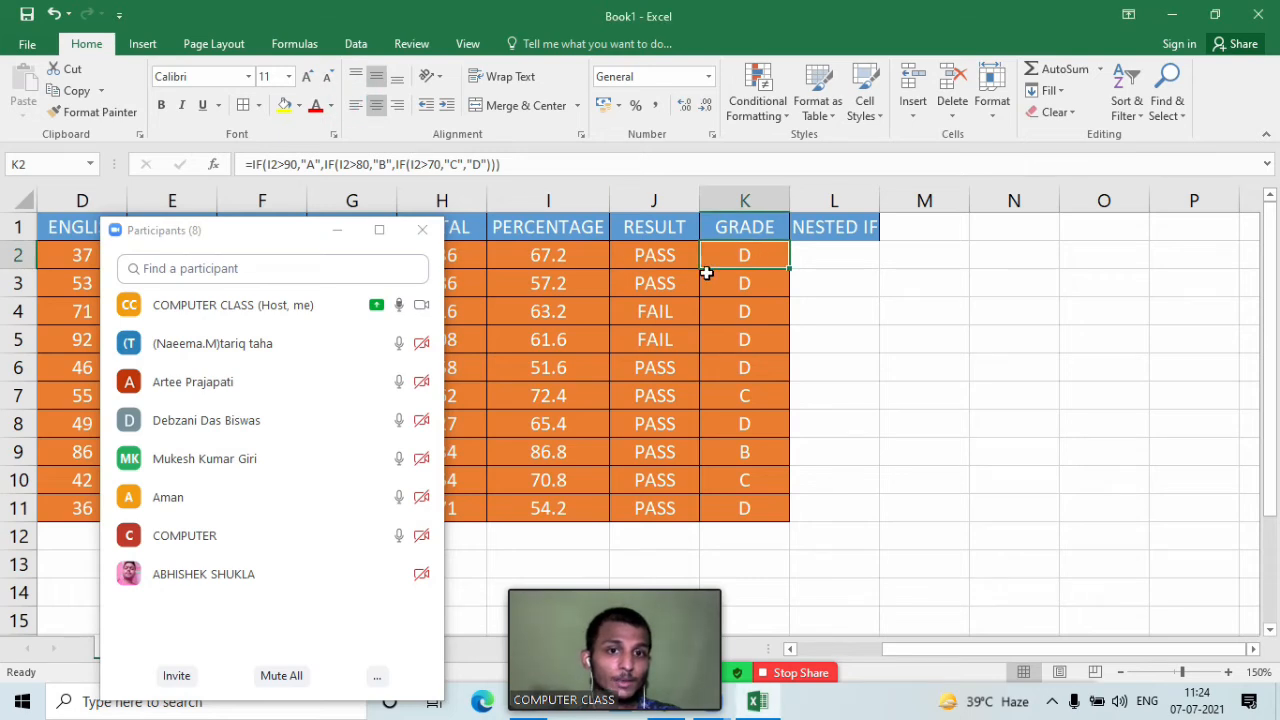
left_click(355, 104)
double_click(739, 256)
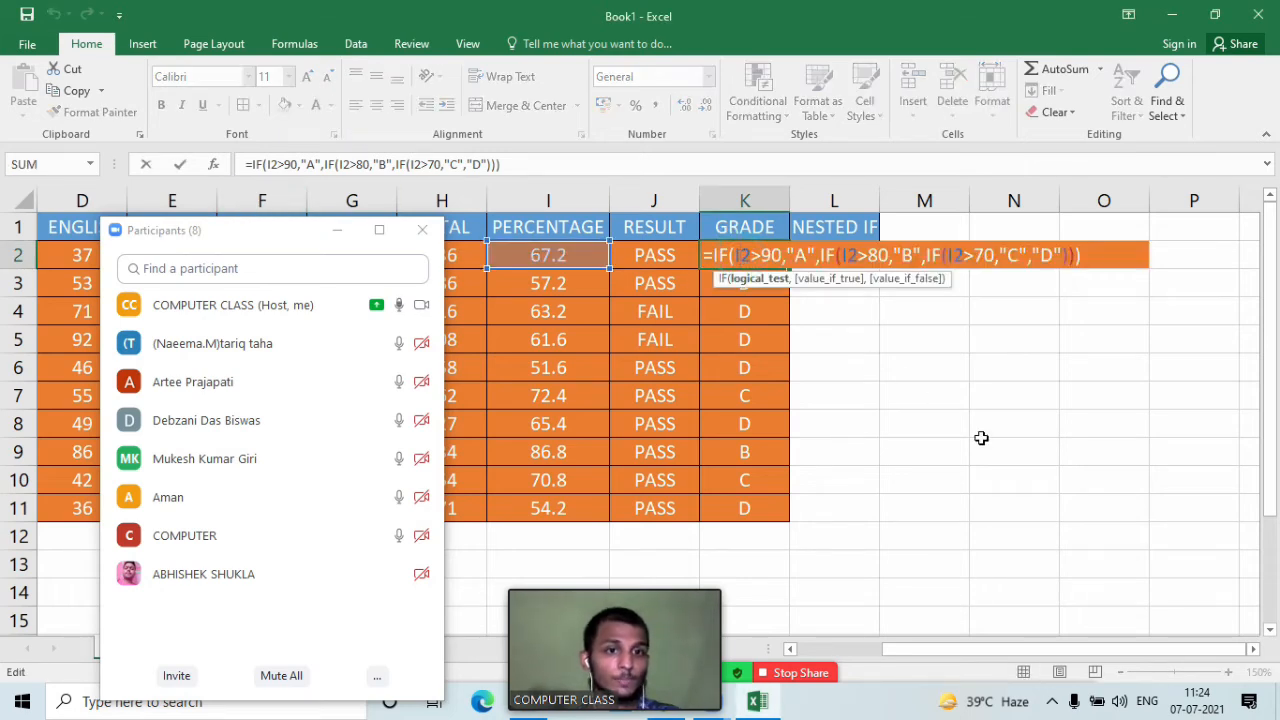
left_click(1017, 510)
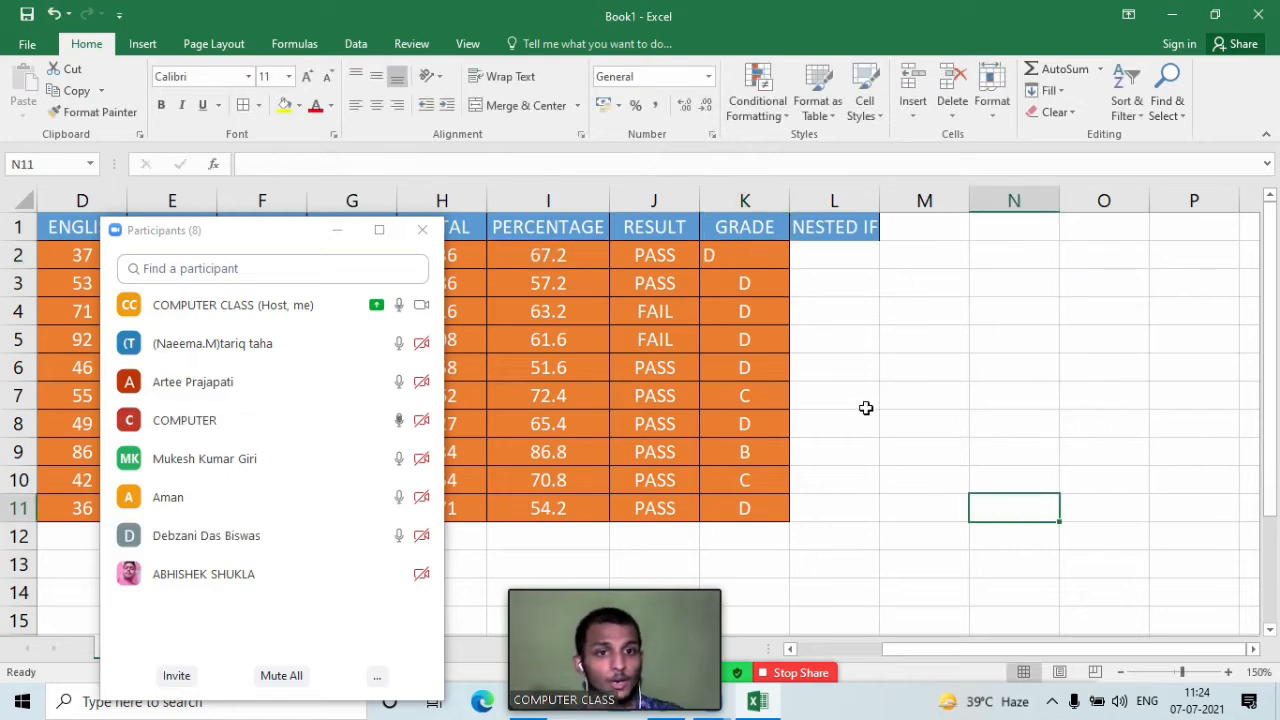
left_click(737, 254)
double_click(737, 254)
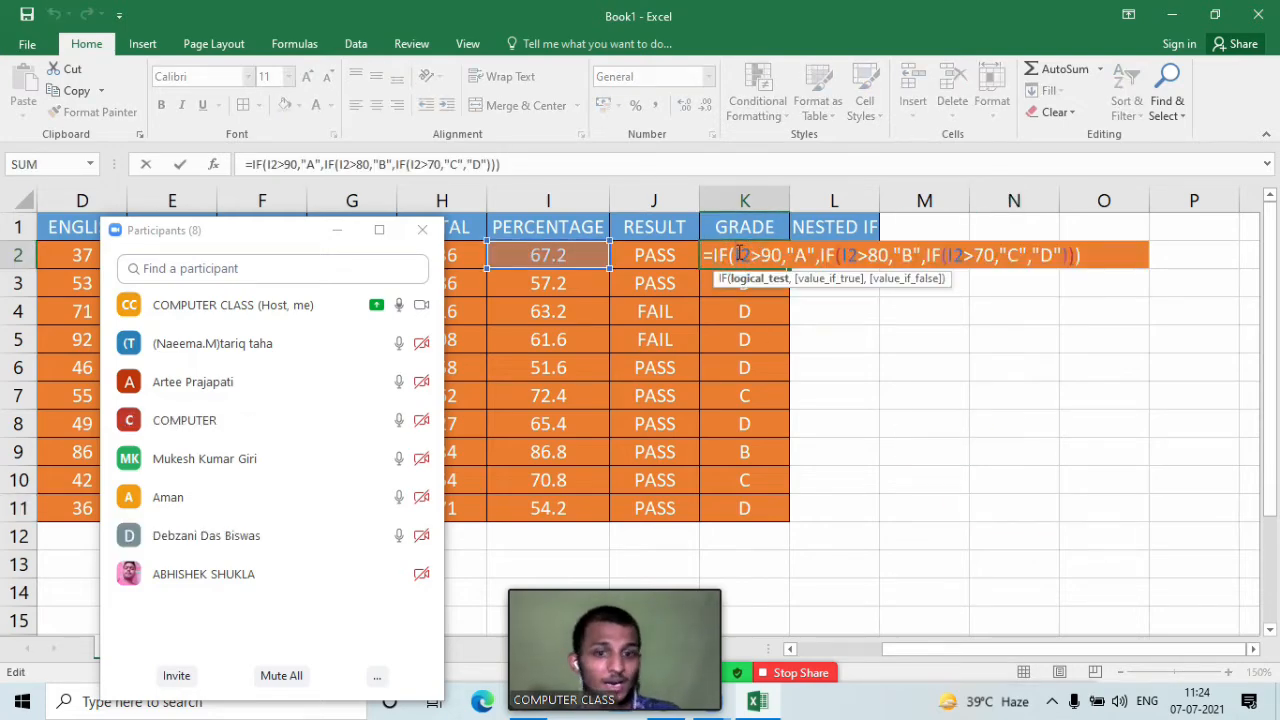
left_click(824, 392)
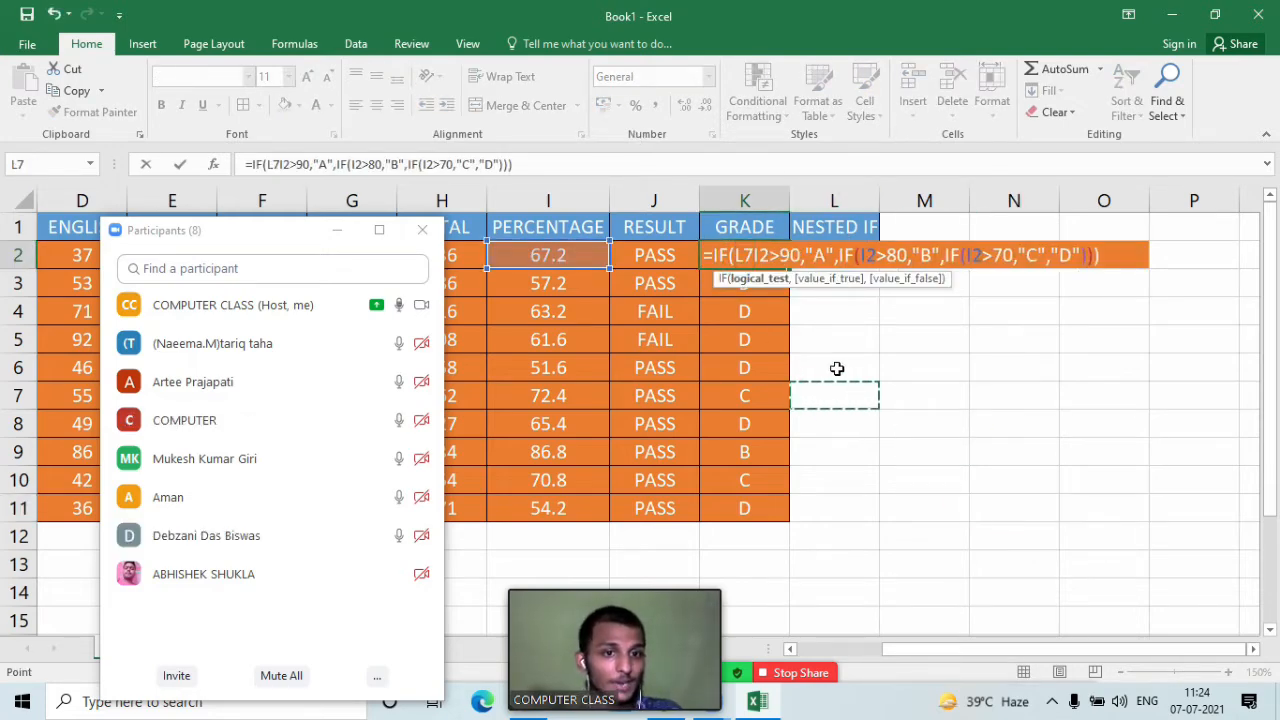
key("BackSpace")
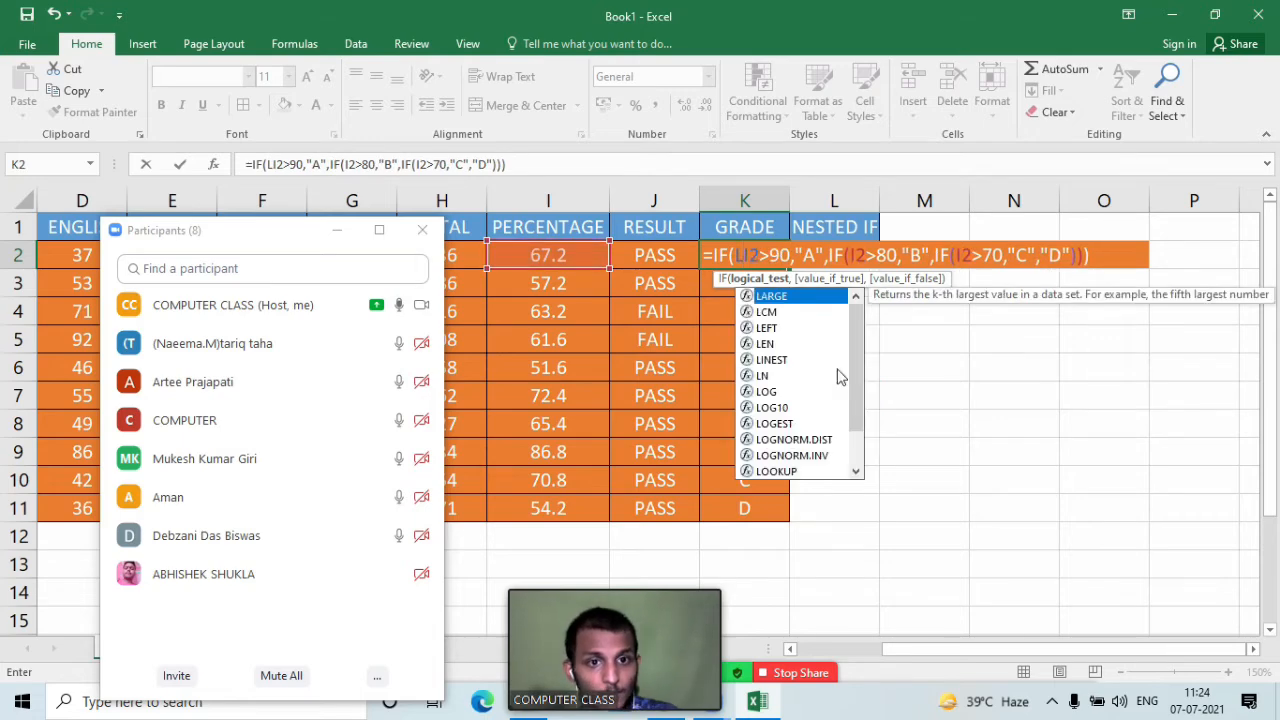
key("BackSpace")
key("Return")
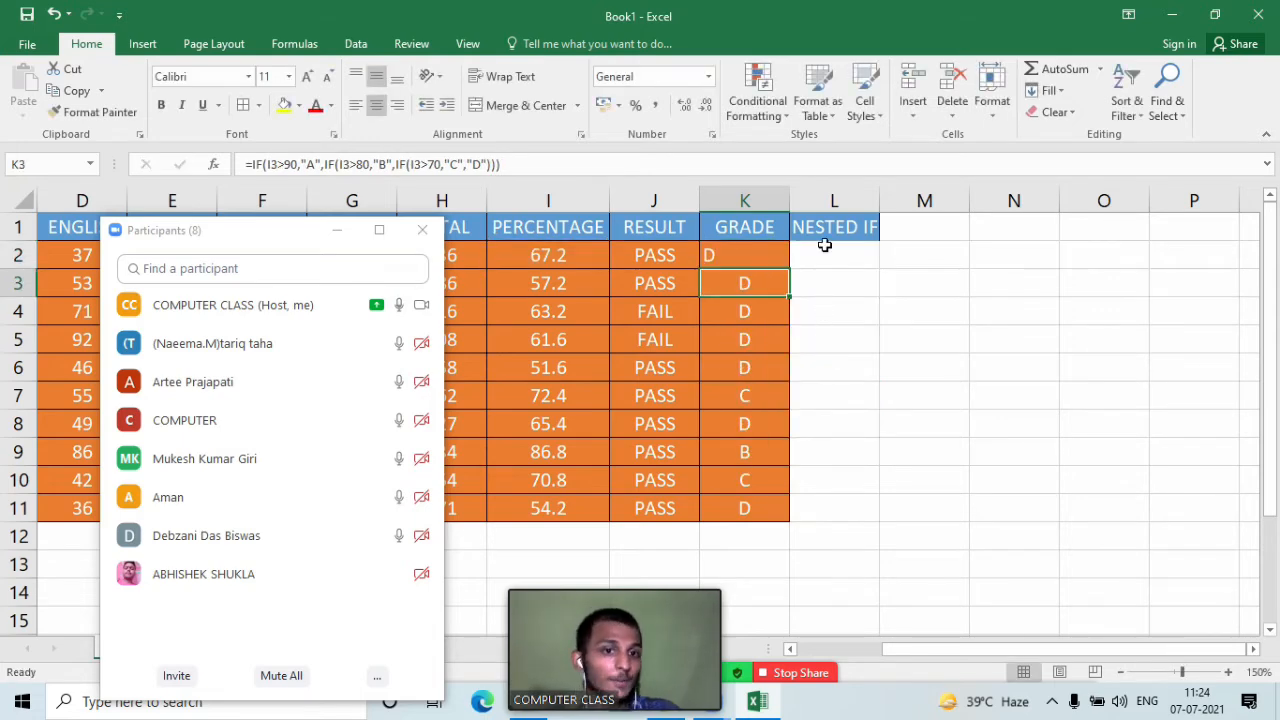
left_click_drag(824, 250, 1257, 248)
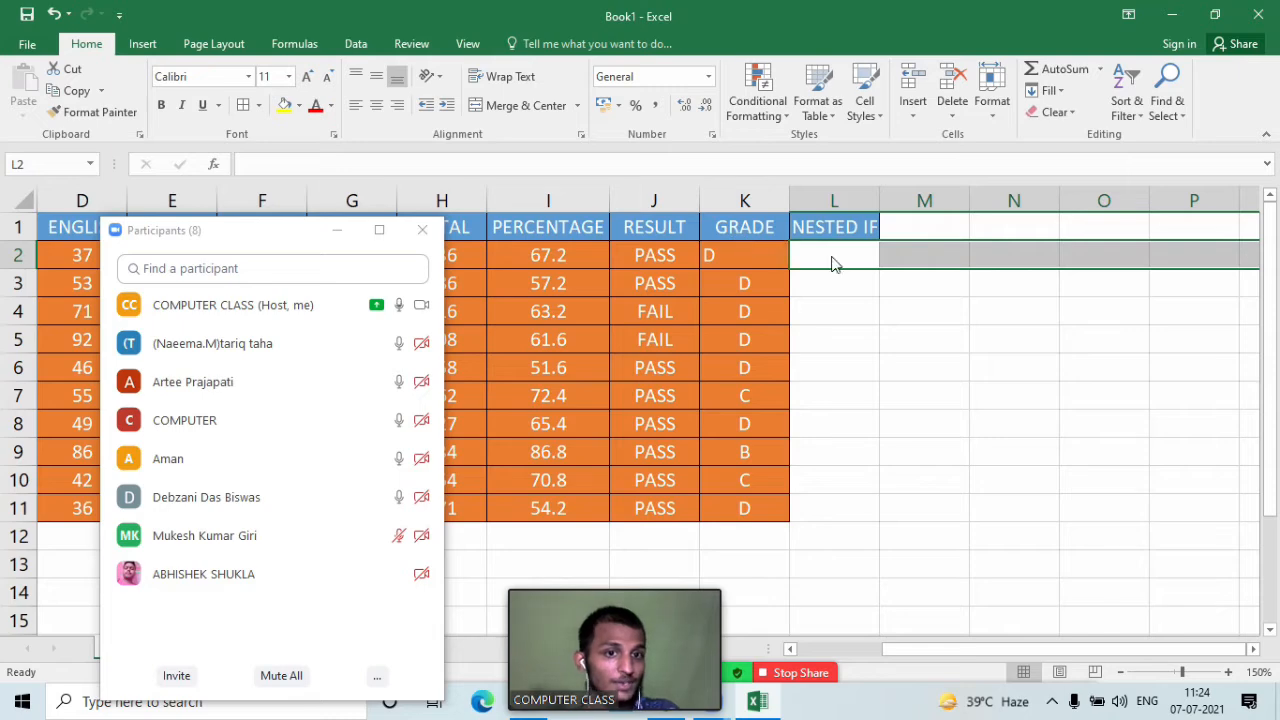
left_click_drag(830, 266, 790, 272)
left_click(798, 324)
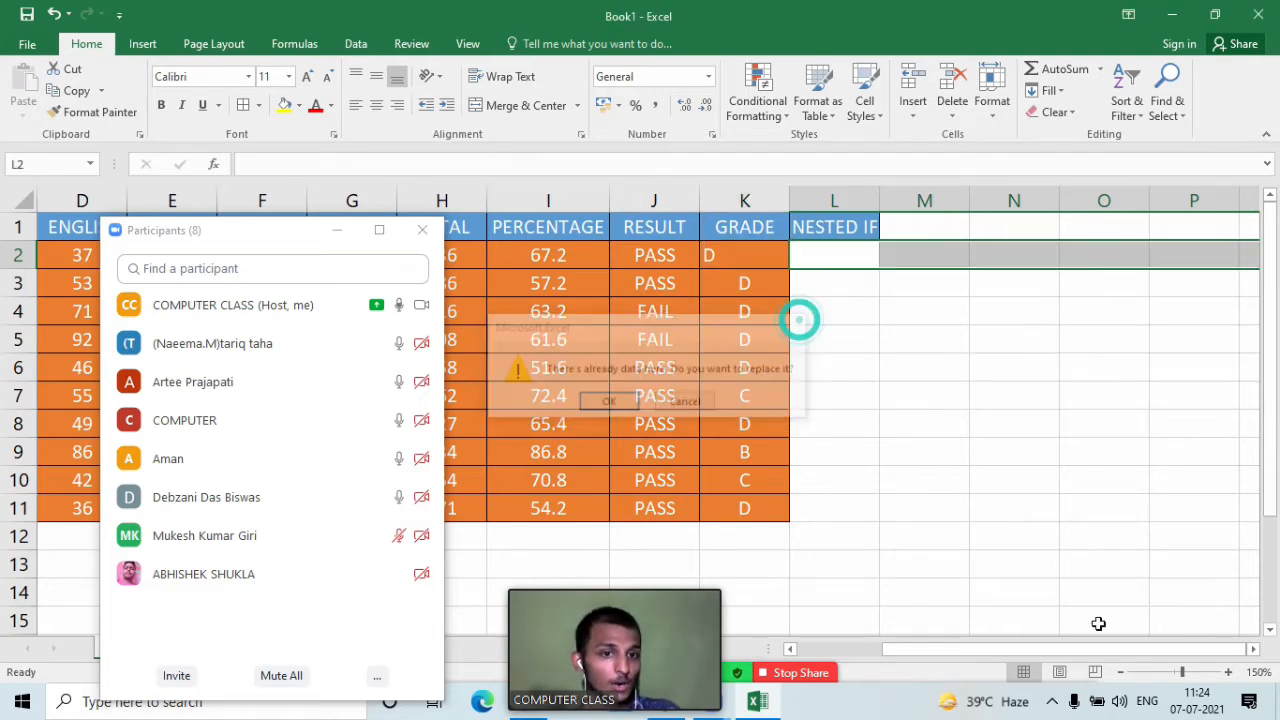
Step: Examine the nested IF formula in K2 alongside the marksheet's percentage and grade columns
left_click_drag(1121, 647, 995, 650)
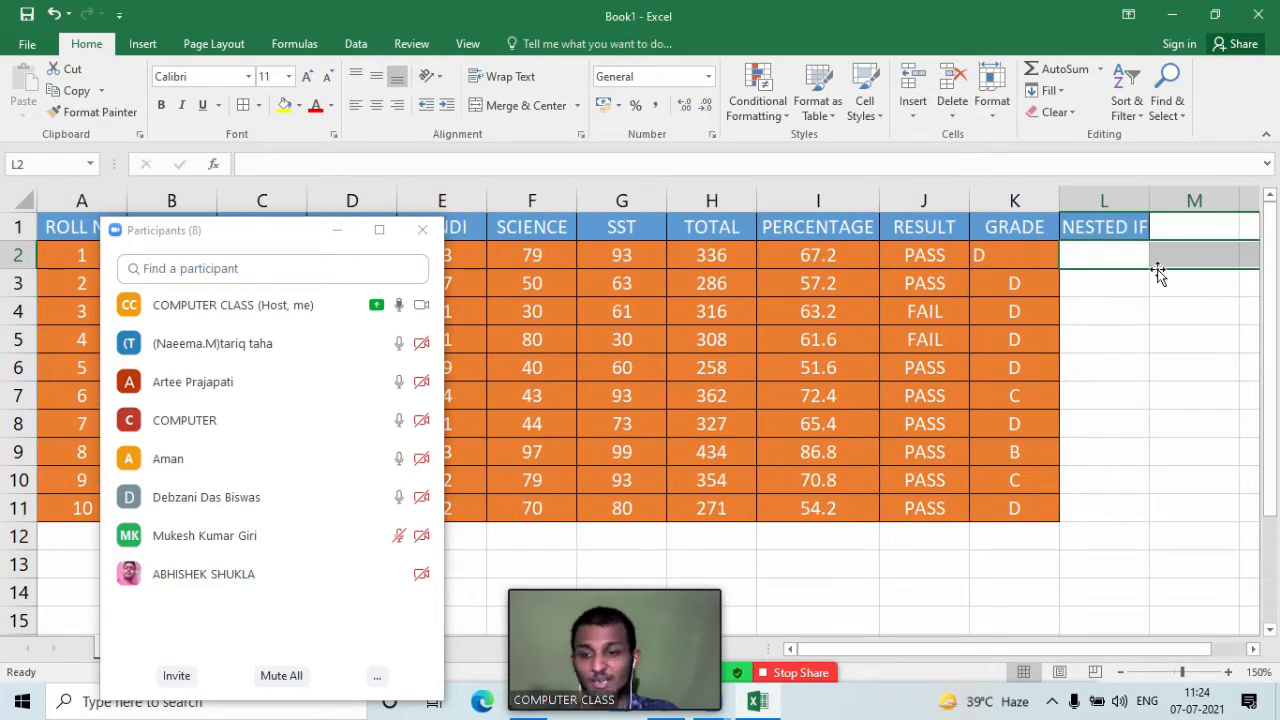
double_click(1012, 256)
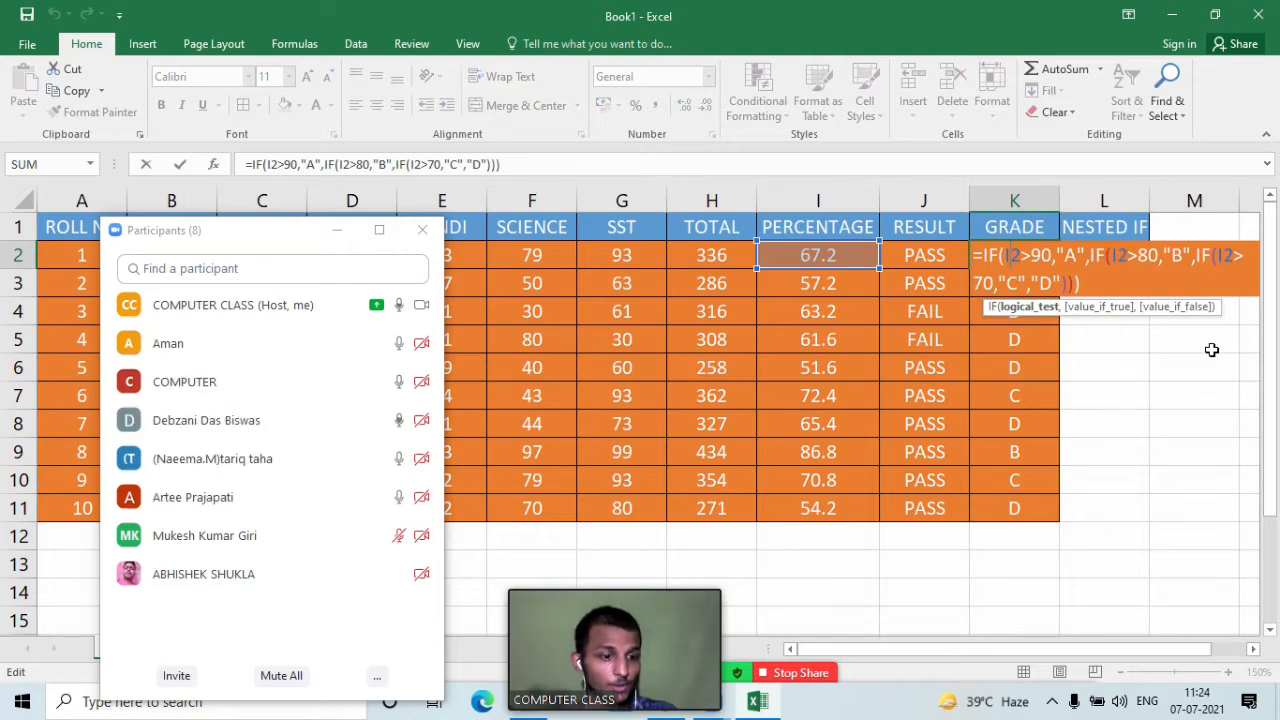
key("Return")
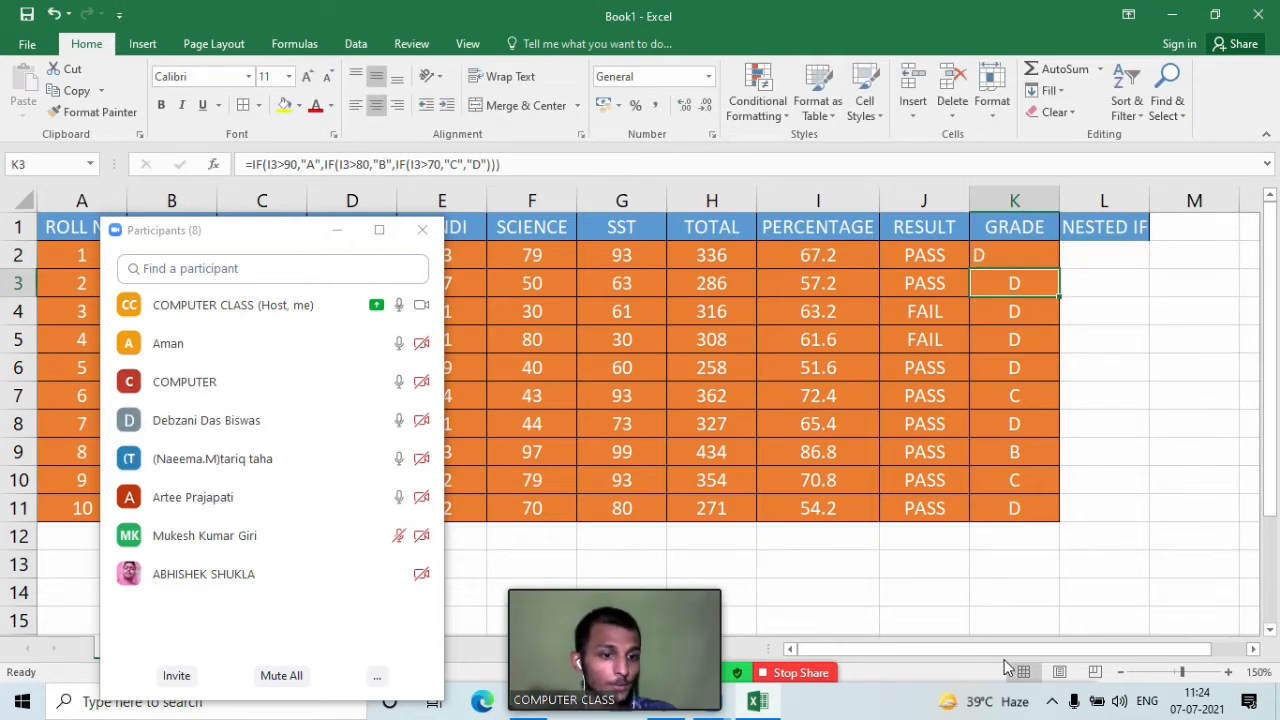
left_click_drag(997, 648, 1175, 650)
left_click(1160, 597)
key("Right")
key("Right")
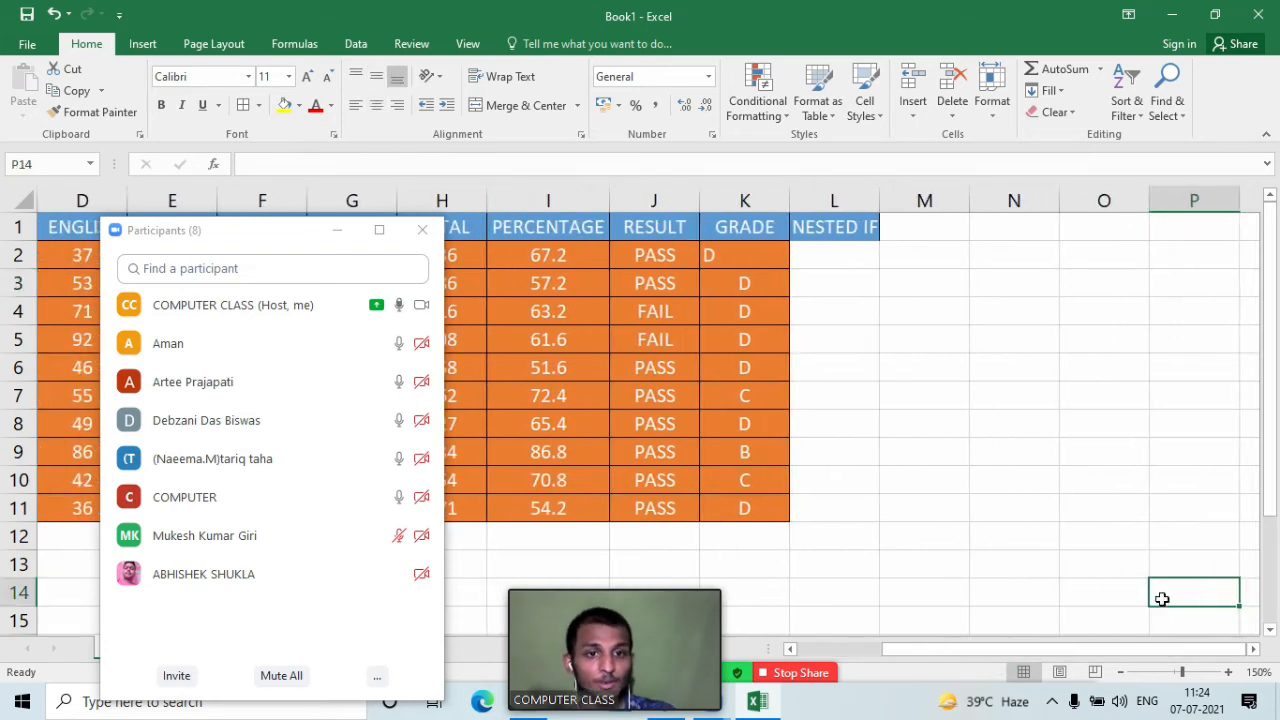
Step: Reopen K2's grade formula for review and minimize the participants window covering the marksheet
left_click(734, 252)
double_click(752, 254)
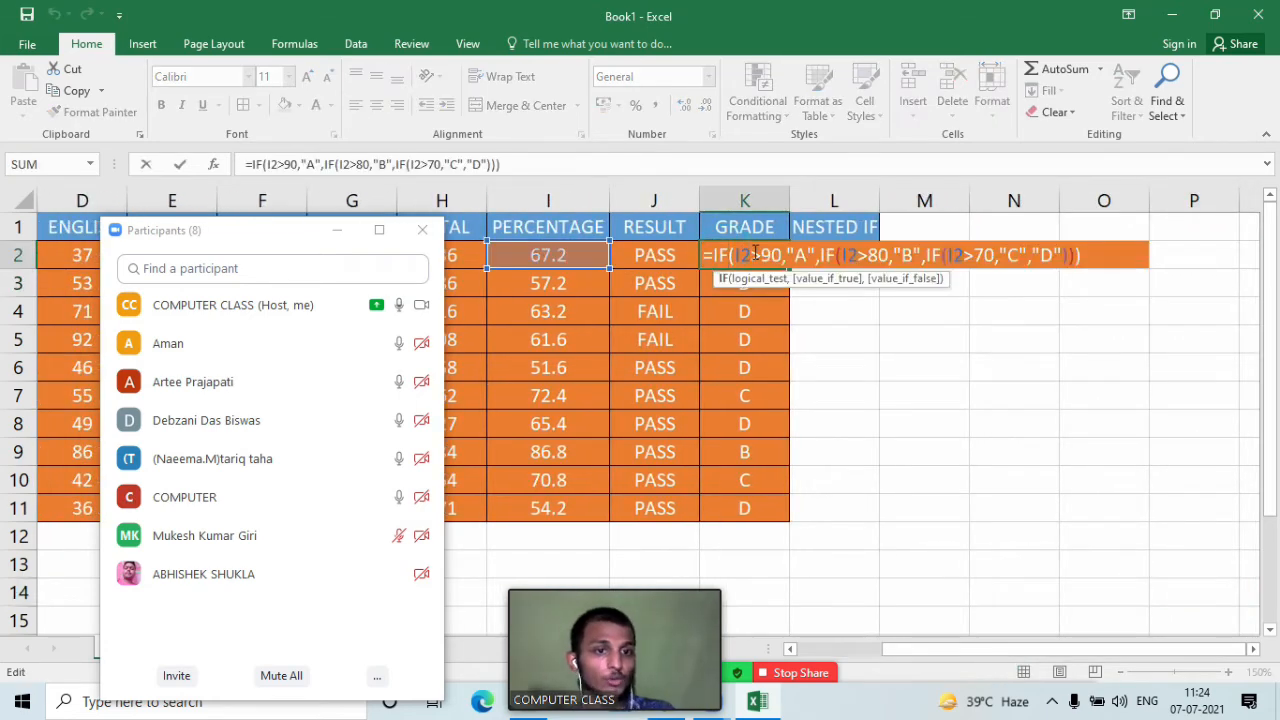
left_click(337, 237)
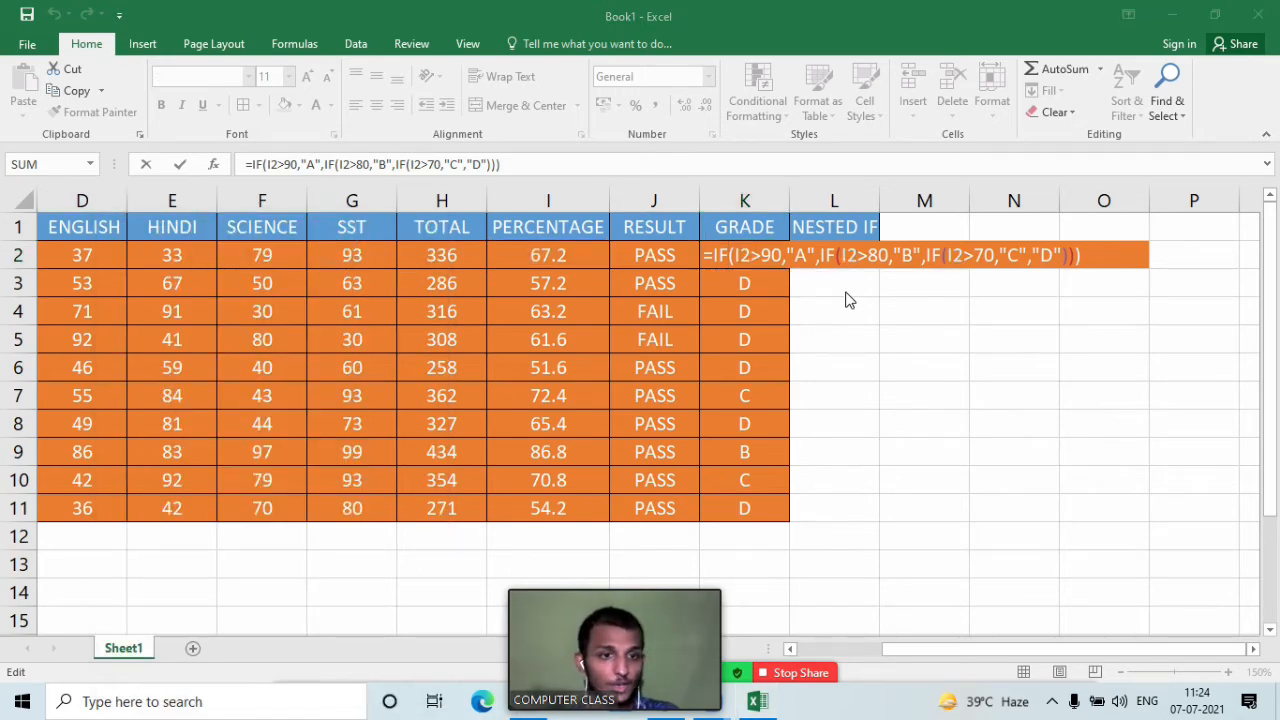
left_click(1088, 255)
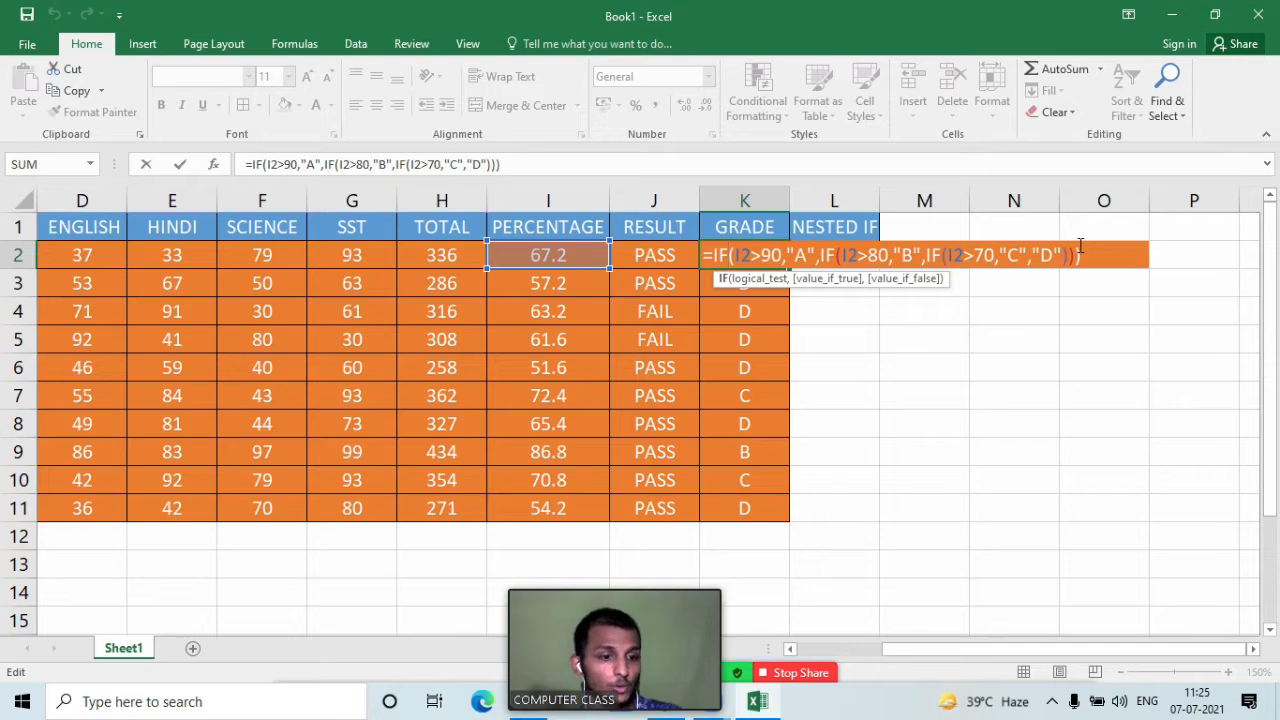
key("Return")
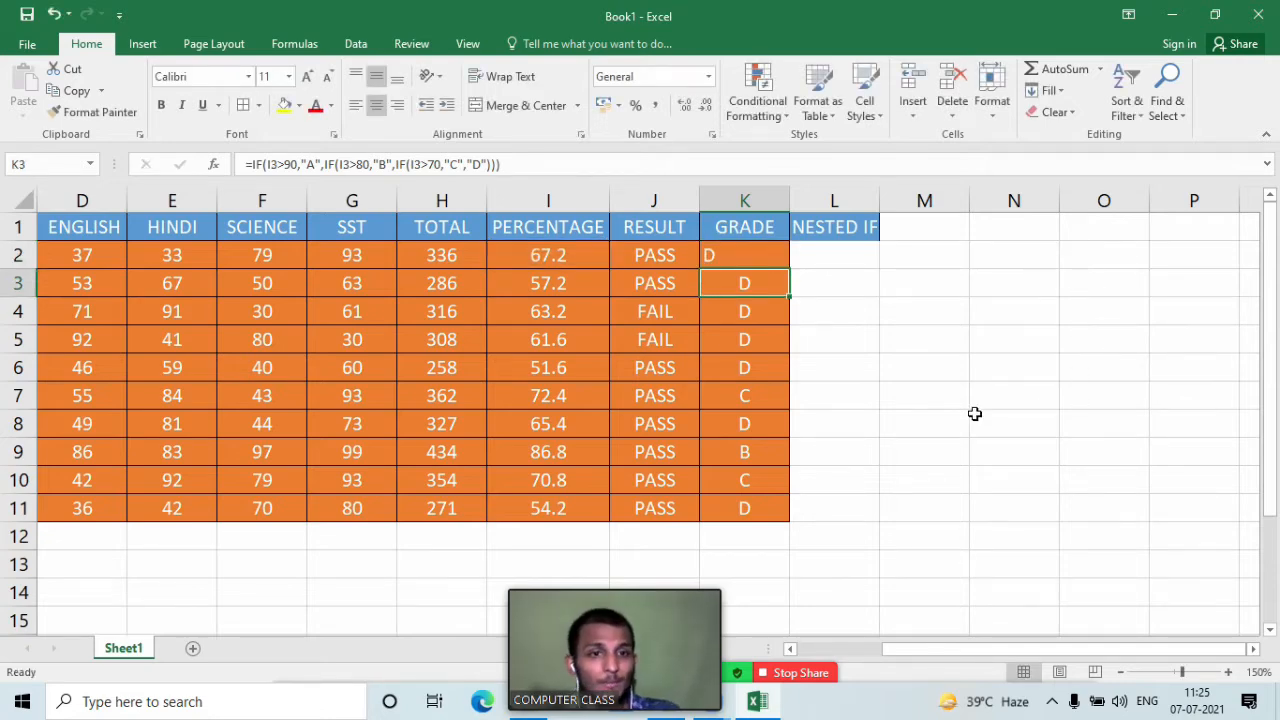
Step: Center the grade in K2 and check how its formula displays in the cell
left_click(776, 252)
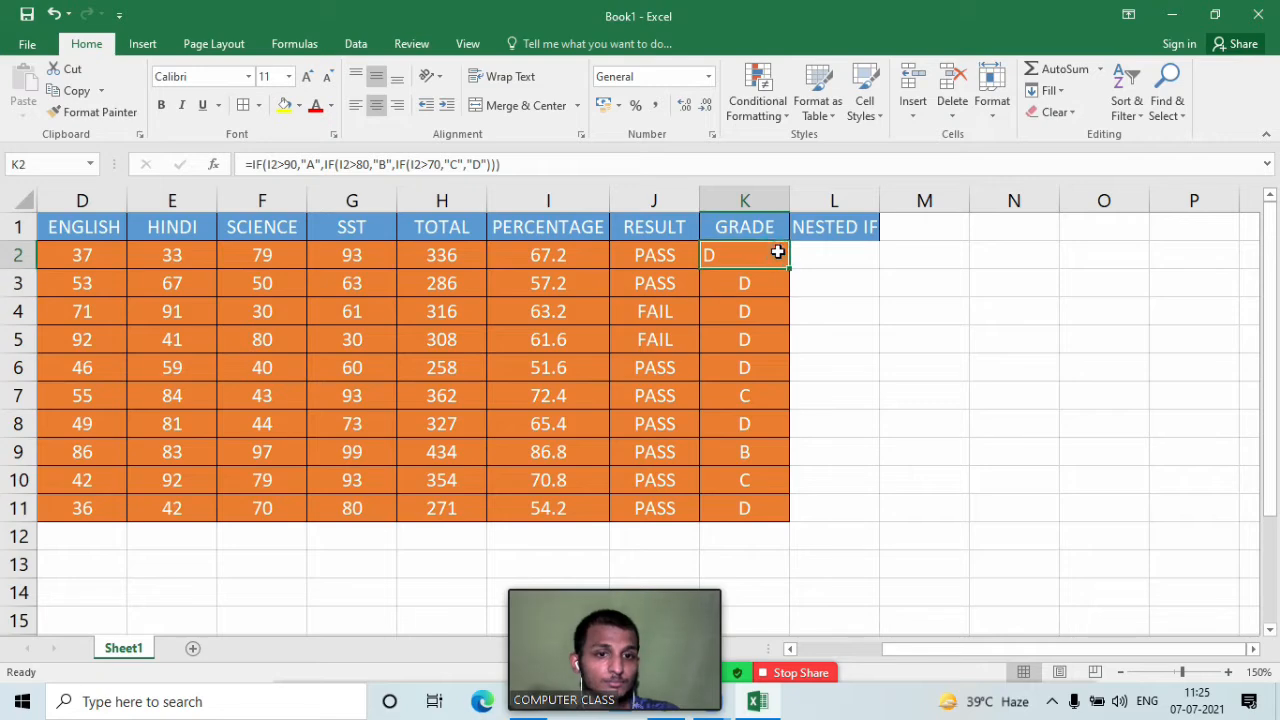
left_click(377, 105)
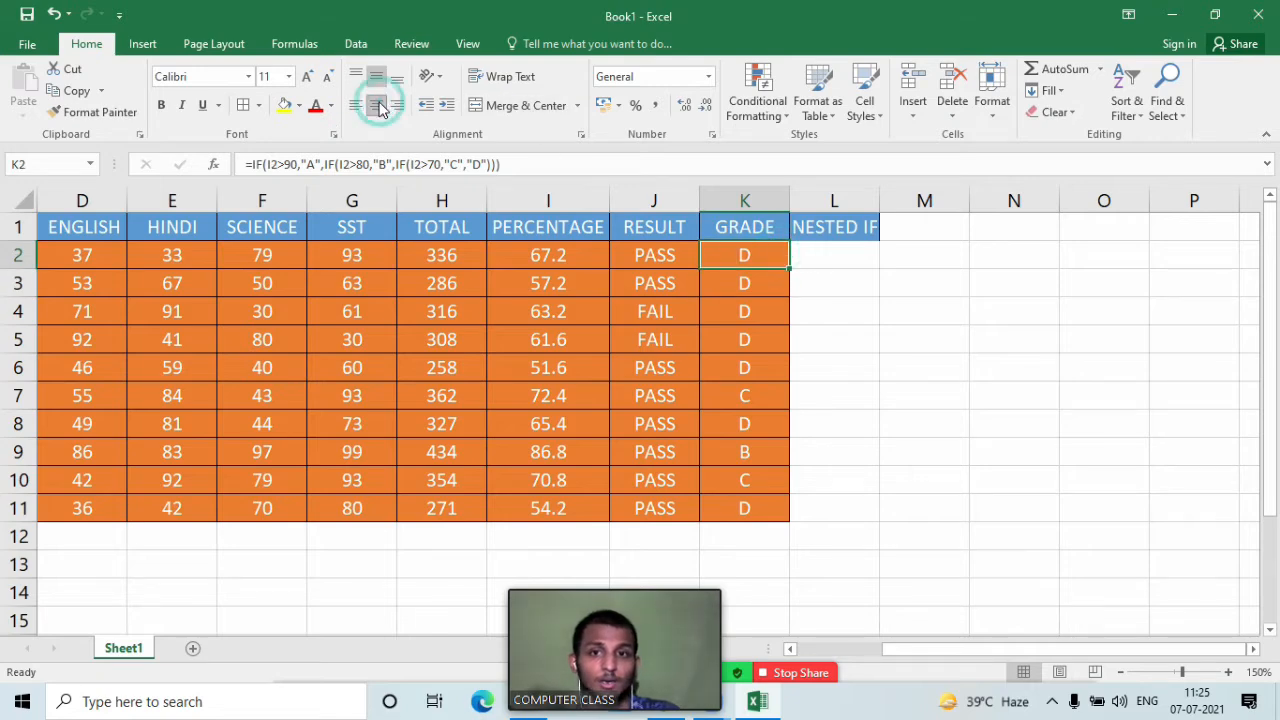
double_click(767, 262)
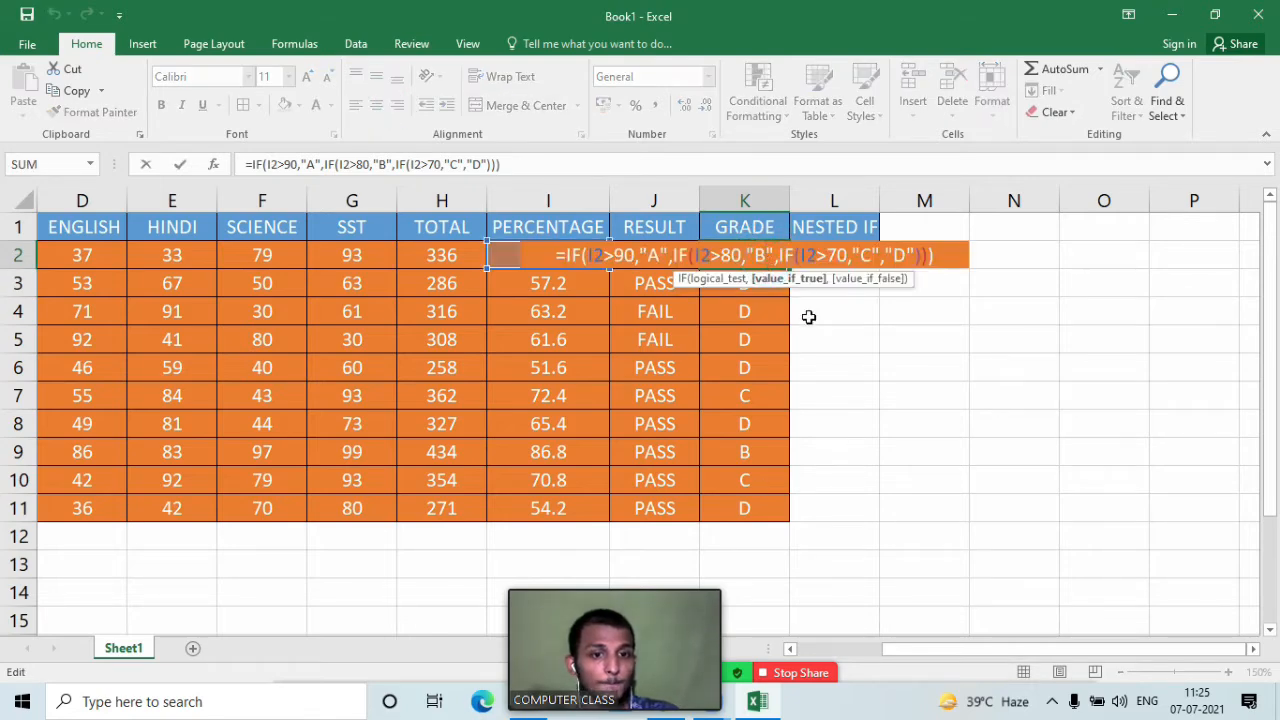
key("Return")
Step: Move the meeting's video thumbnail over the empty columns beside the table, then check and minimize the participants list
mouse_move(600, 590)
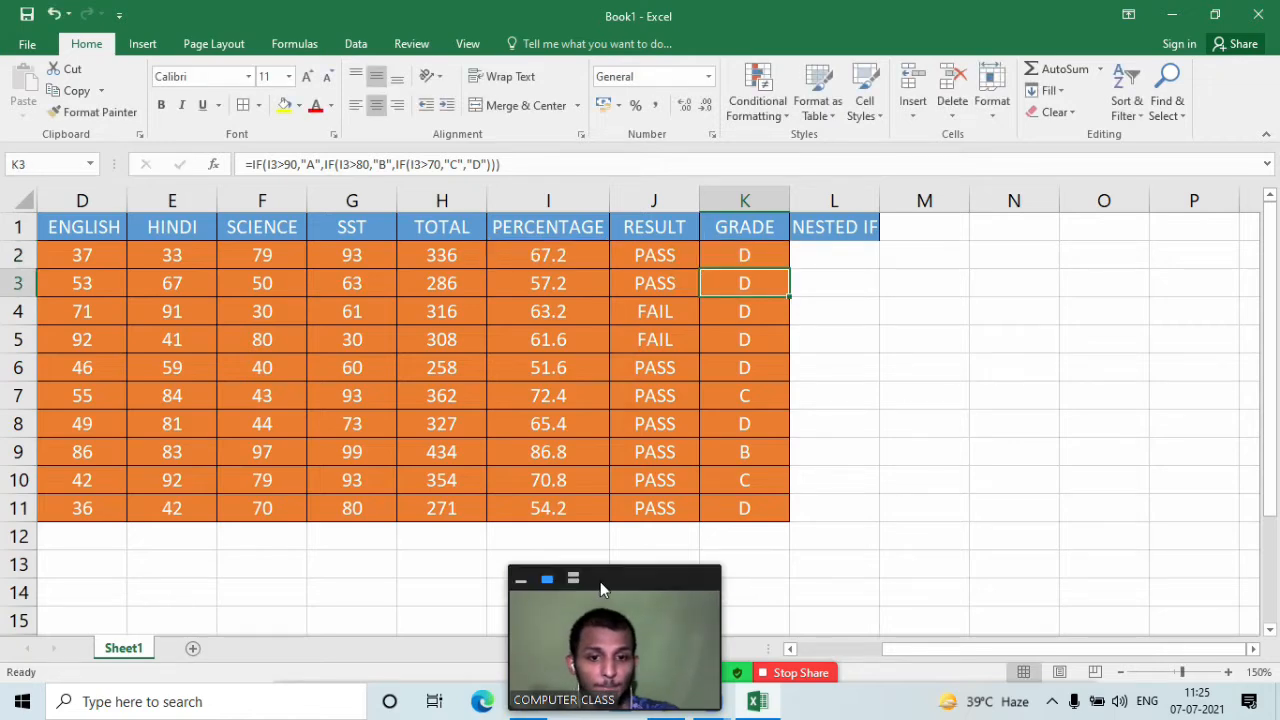
left_click_drag(600, 581, 1115, 260)
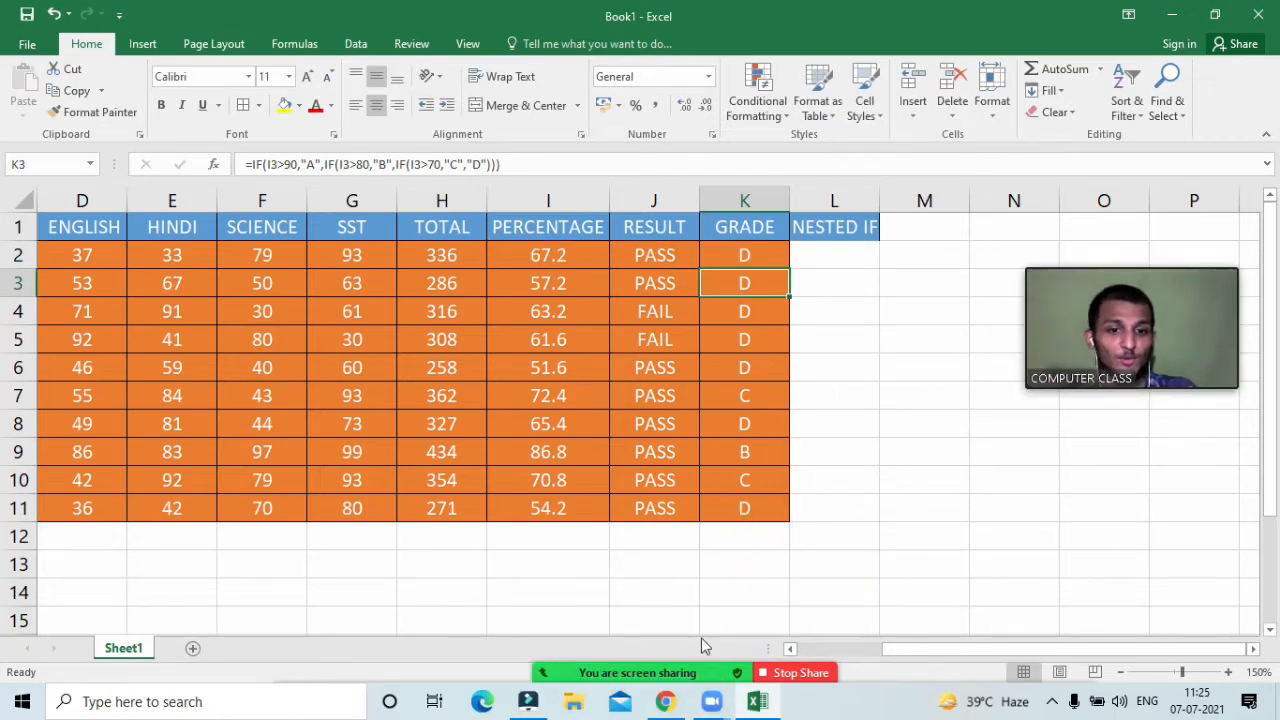
mouse_move(703, 645)
left_click(566, 660)
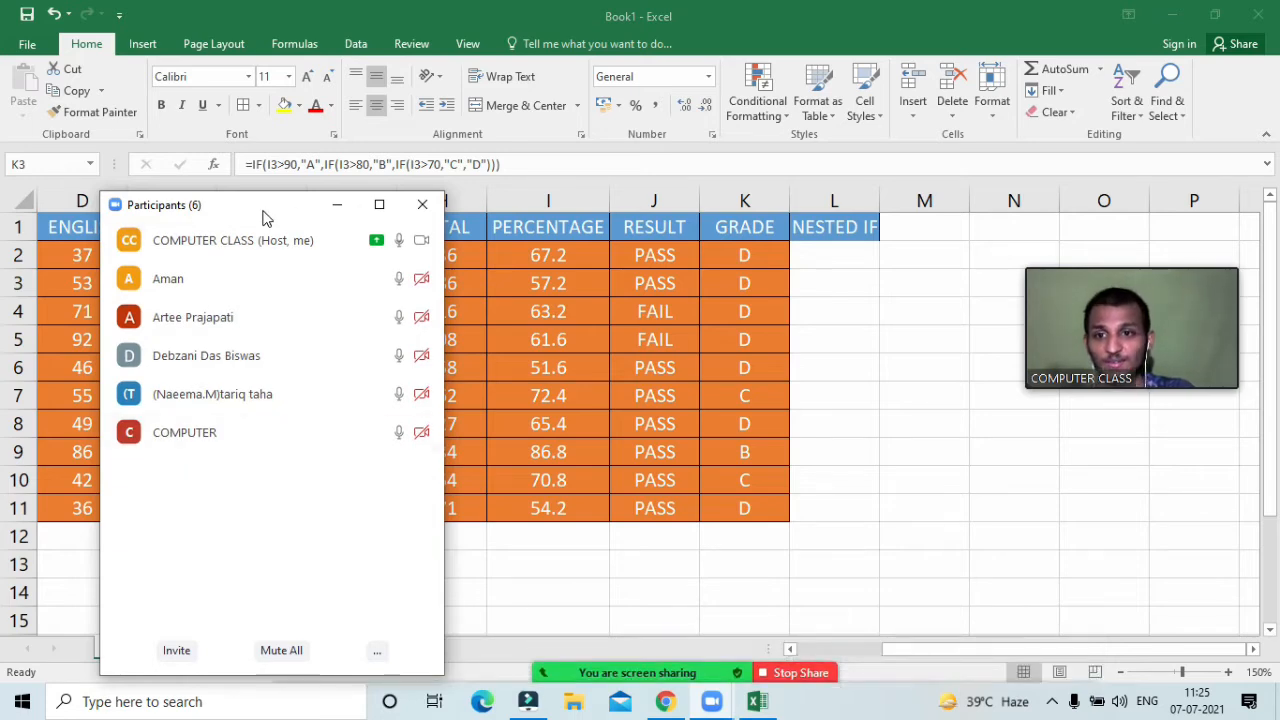
left_click_drag(263, 207, 305, 302)
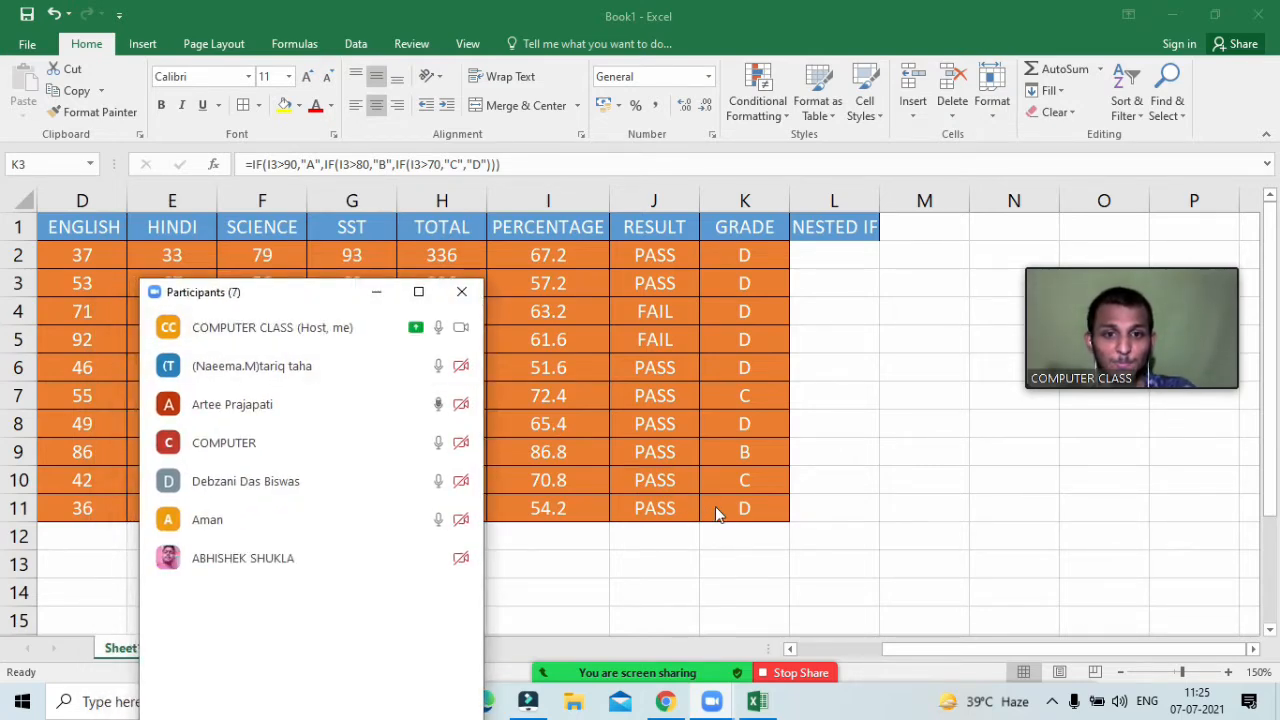
mouse_move(225, 389)
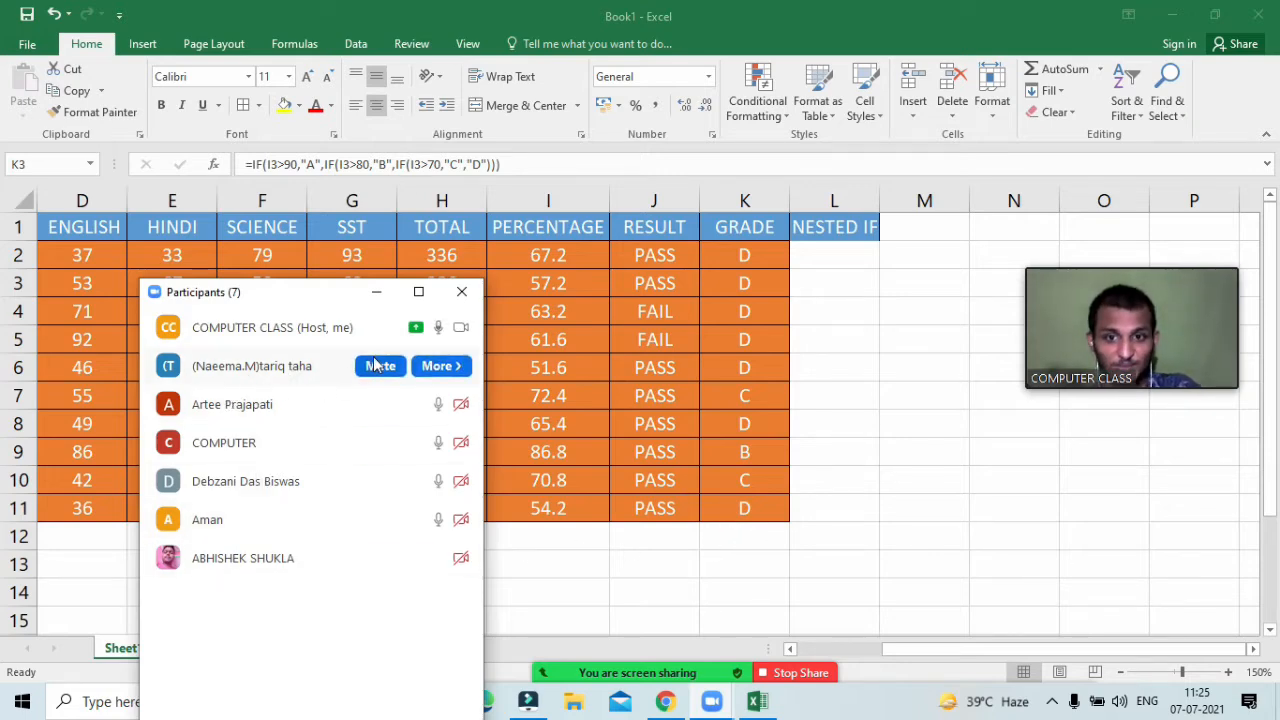
left_click_drag(349, 296, 378, 325)
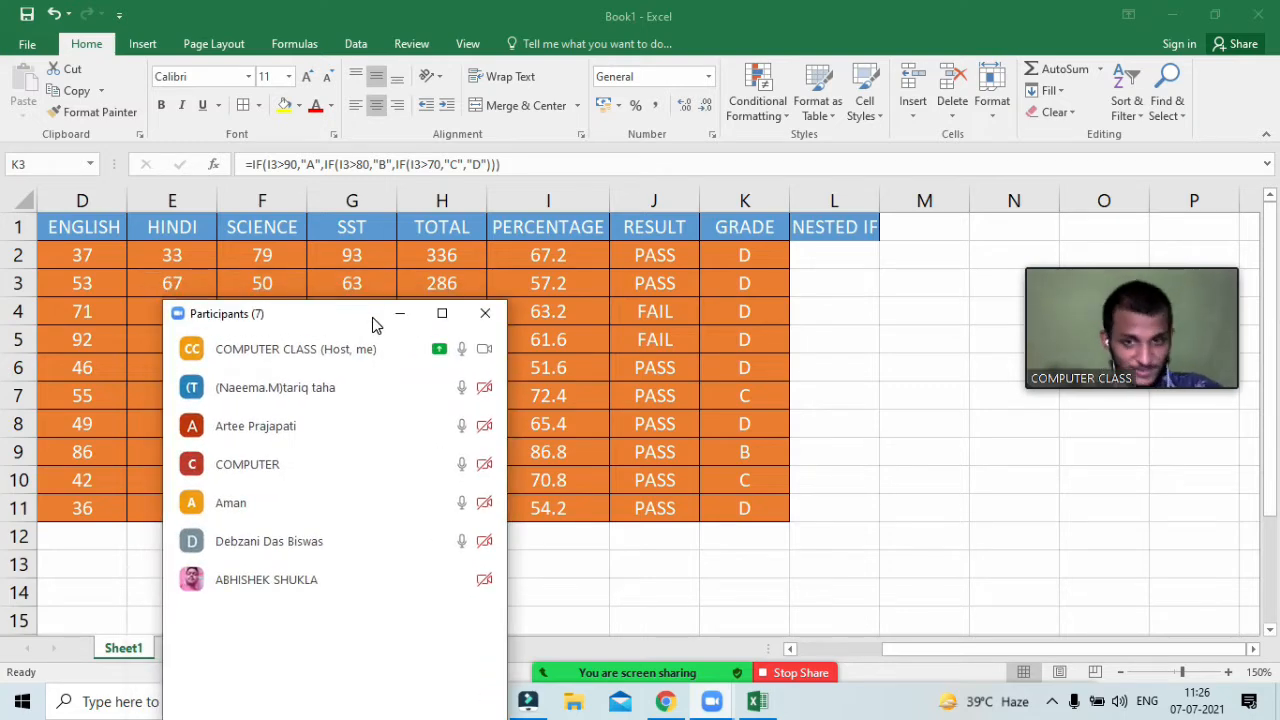
left_click(382, 320)
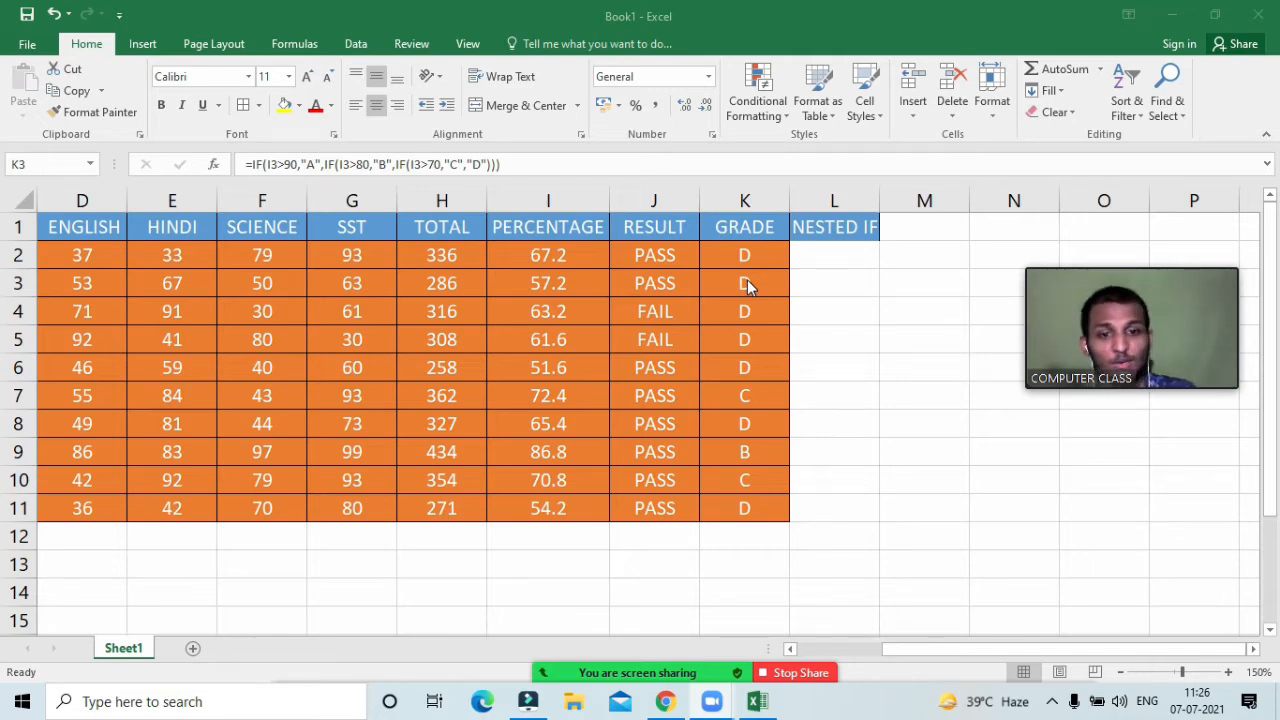
Step: Return to the start of the marksheet at column A and move the video thumbnail below the table
left_click(786, 598)
key("Left")
key("Left")
key("Left")
key("Left")
key("Left")
key("Left")
key("Left")
key("Left")
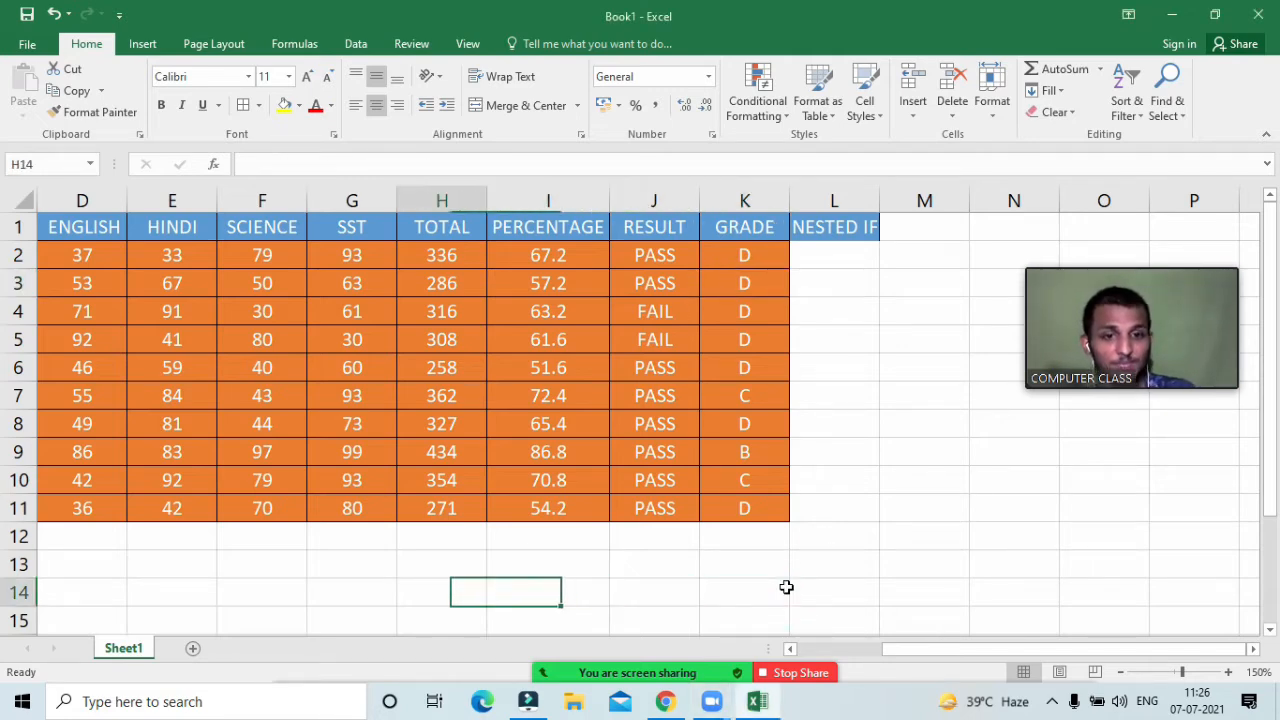
key("Left")
key("Left")
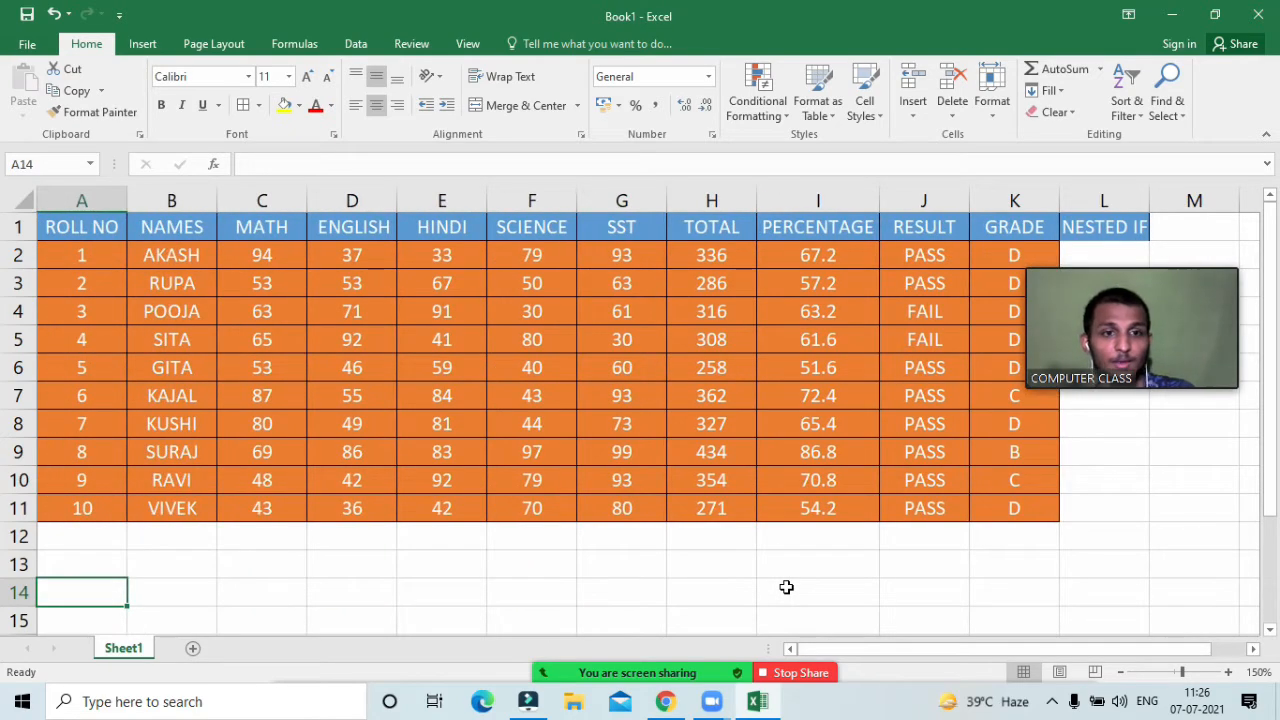
mouse_move(1165, 261)
left_click_drag(1165, 261, 1175, 544)
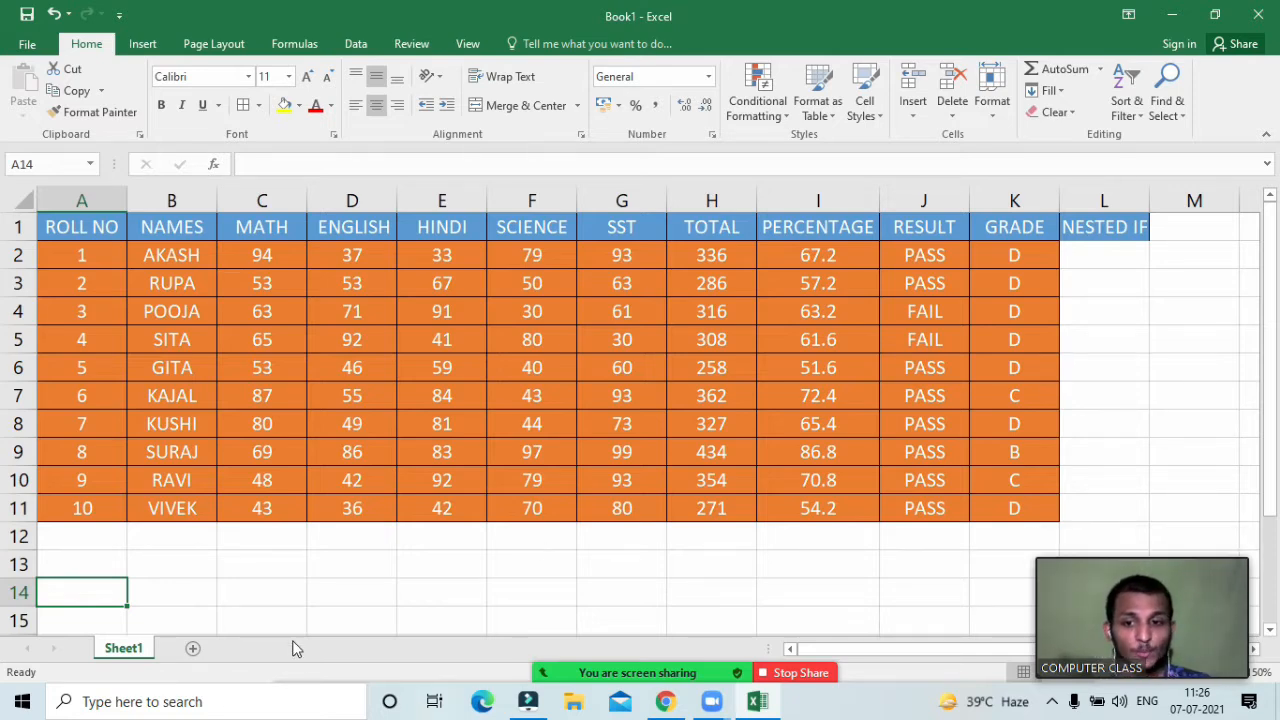
Step: Add a new blank worksheet to the workbook and select its cell A1
left_click(194, 649)
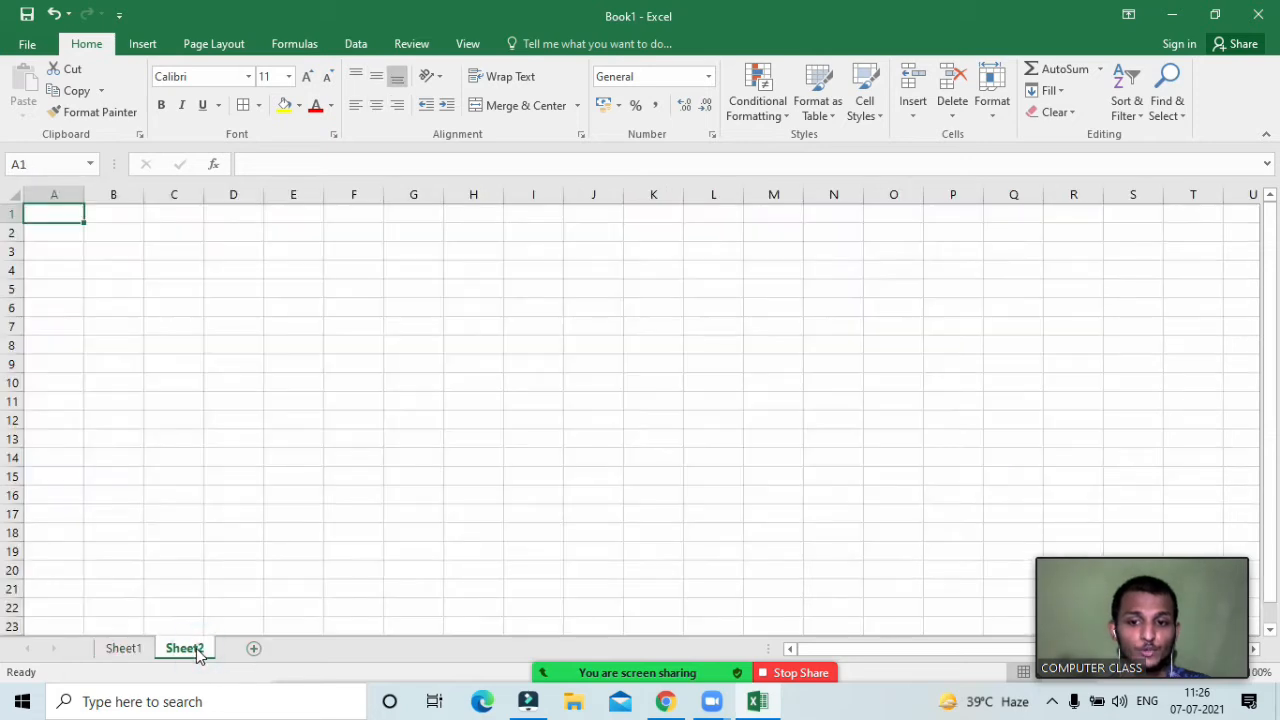
left_click(117, 248)
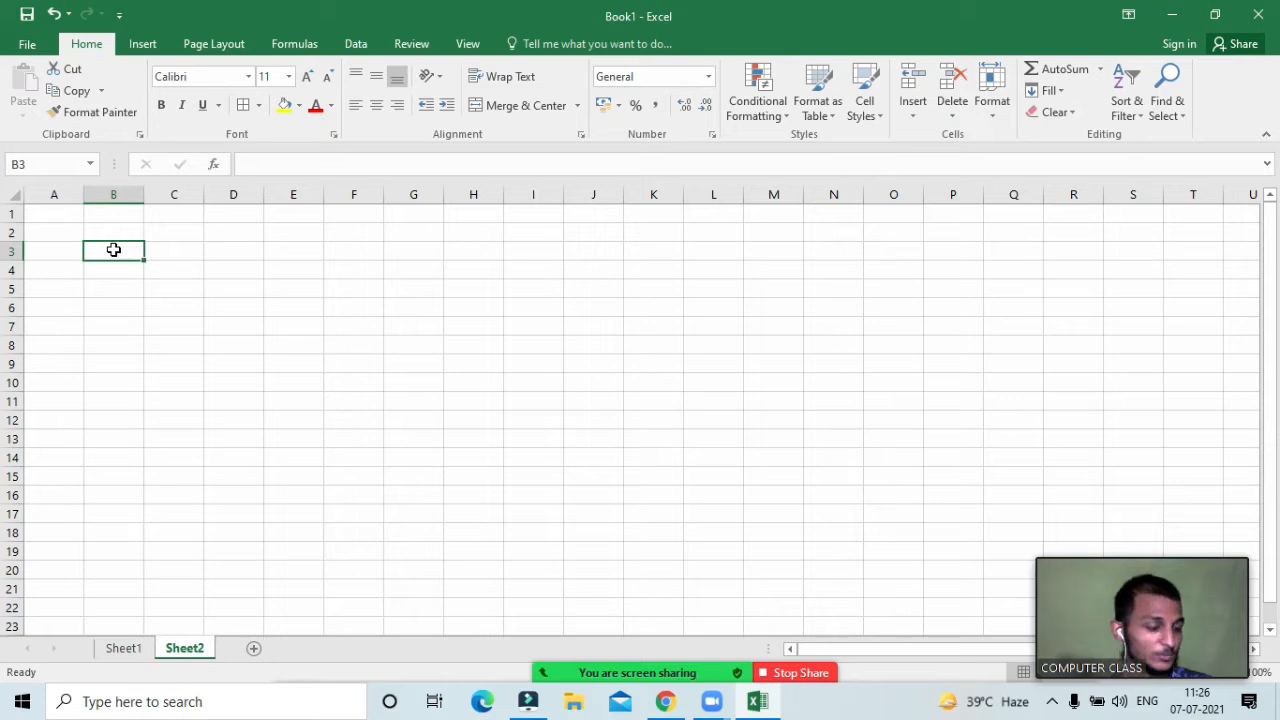
left_click(60, 214)
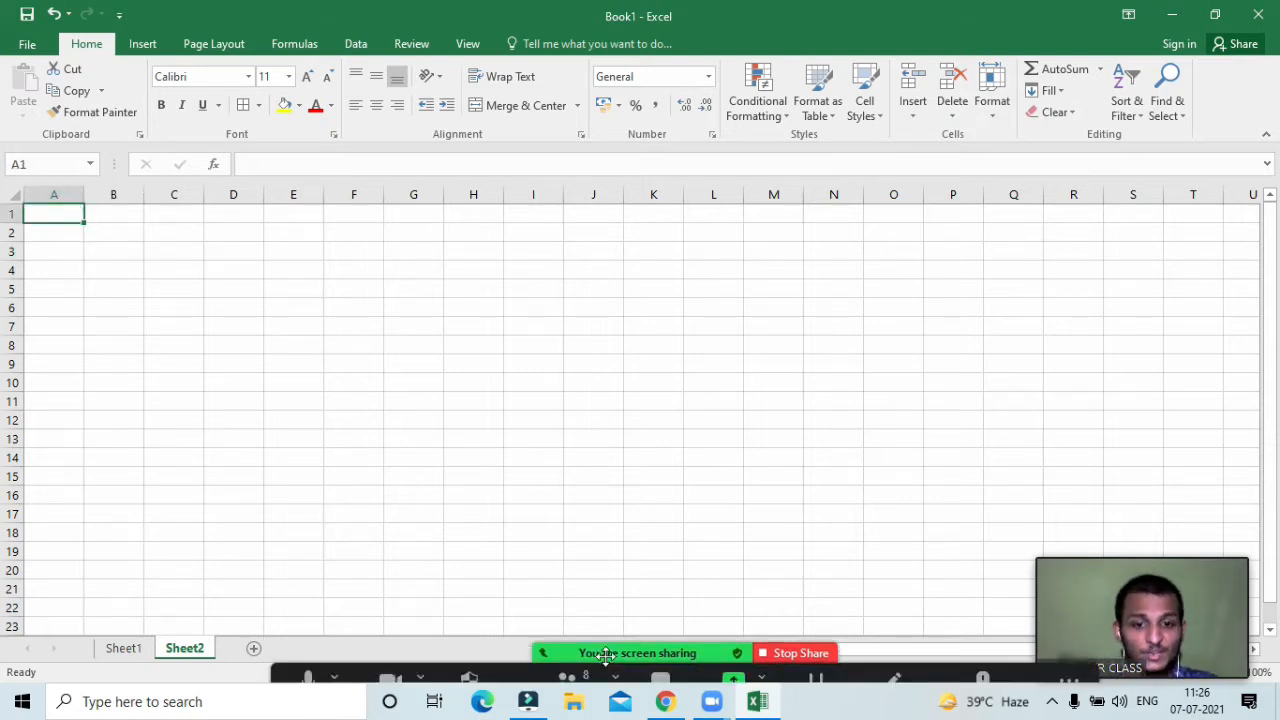
Step: Mute all meeting participants from the participants list and minimize the list
left_click(566, 662)
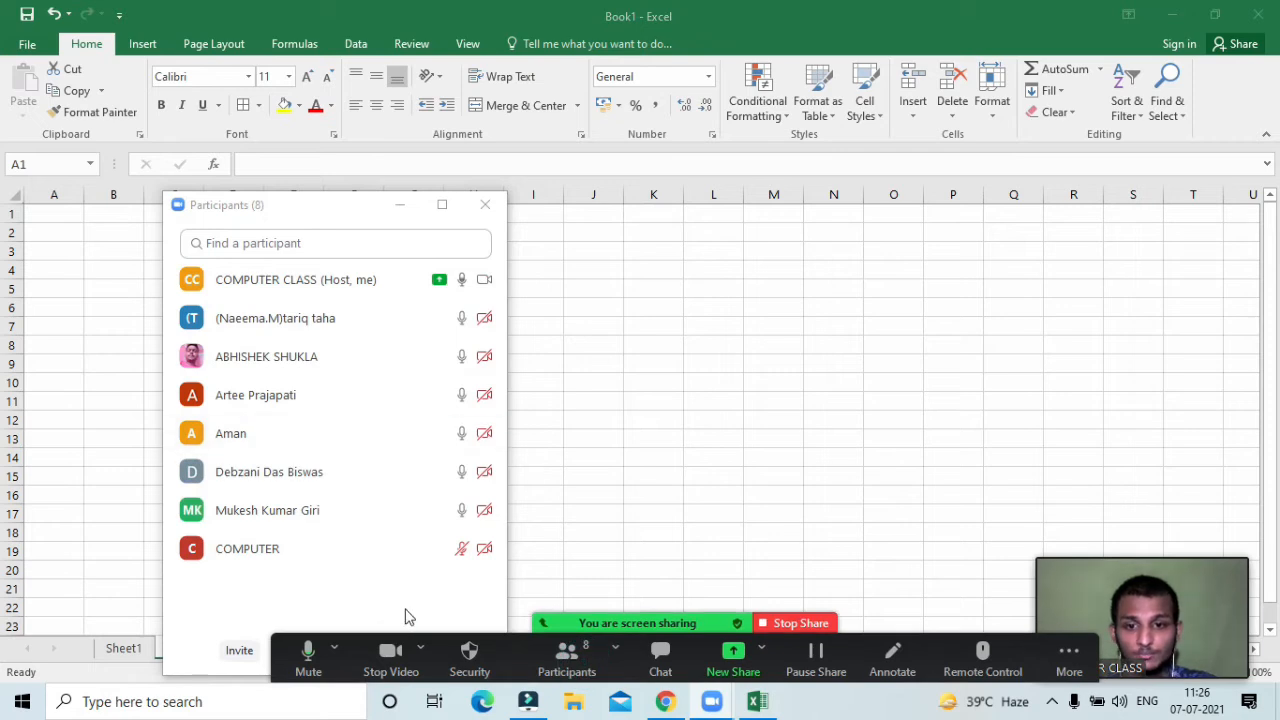
left_click_drag(351, 207, 351, 140)
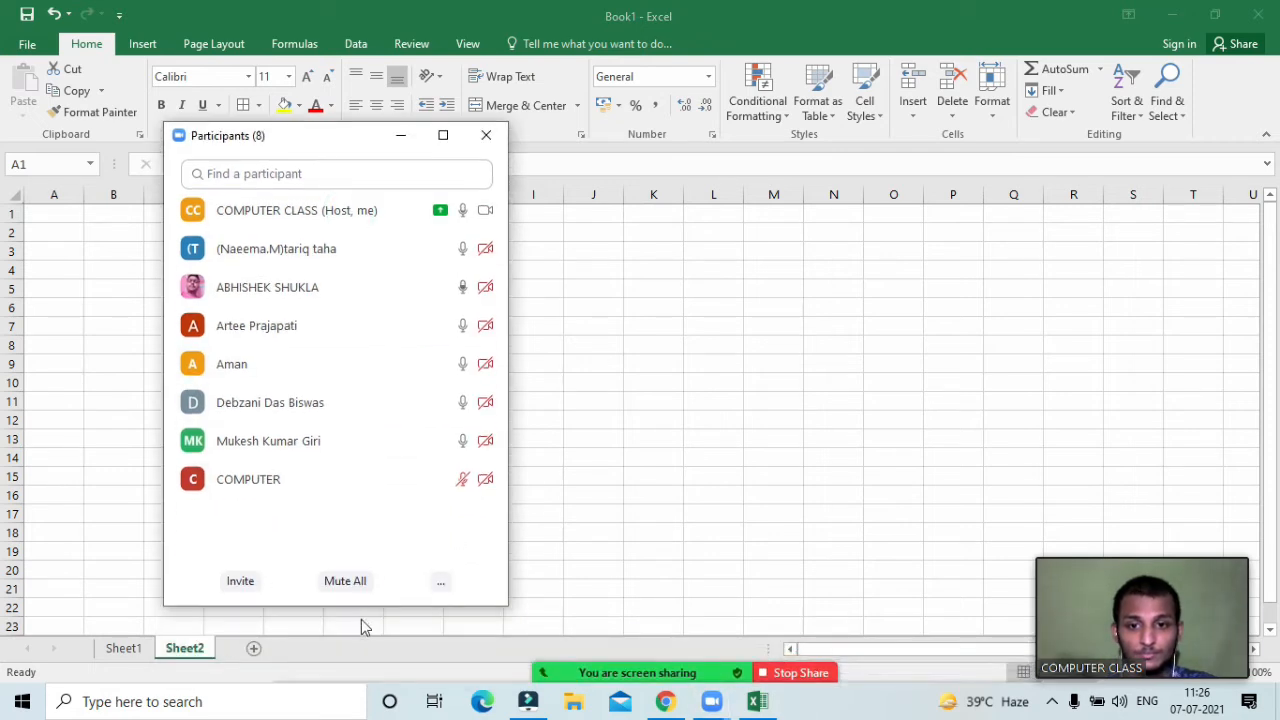
left_click(345, 581)
left_click(700, 399)
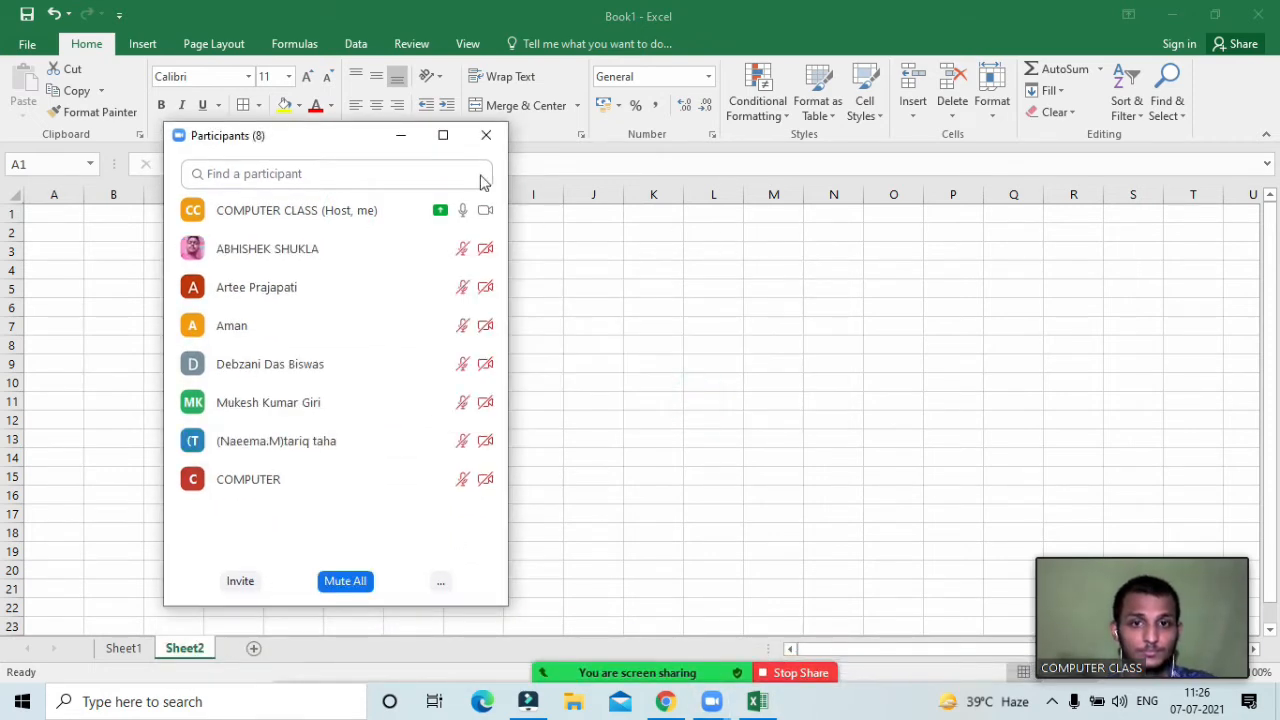
left_click(401, 137)
left_click(54, 208)
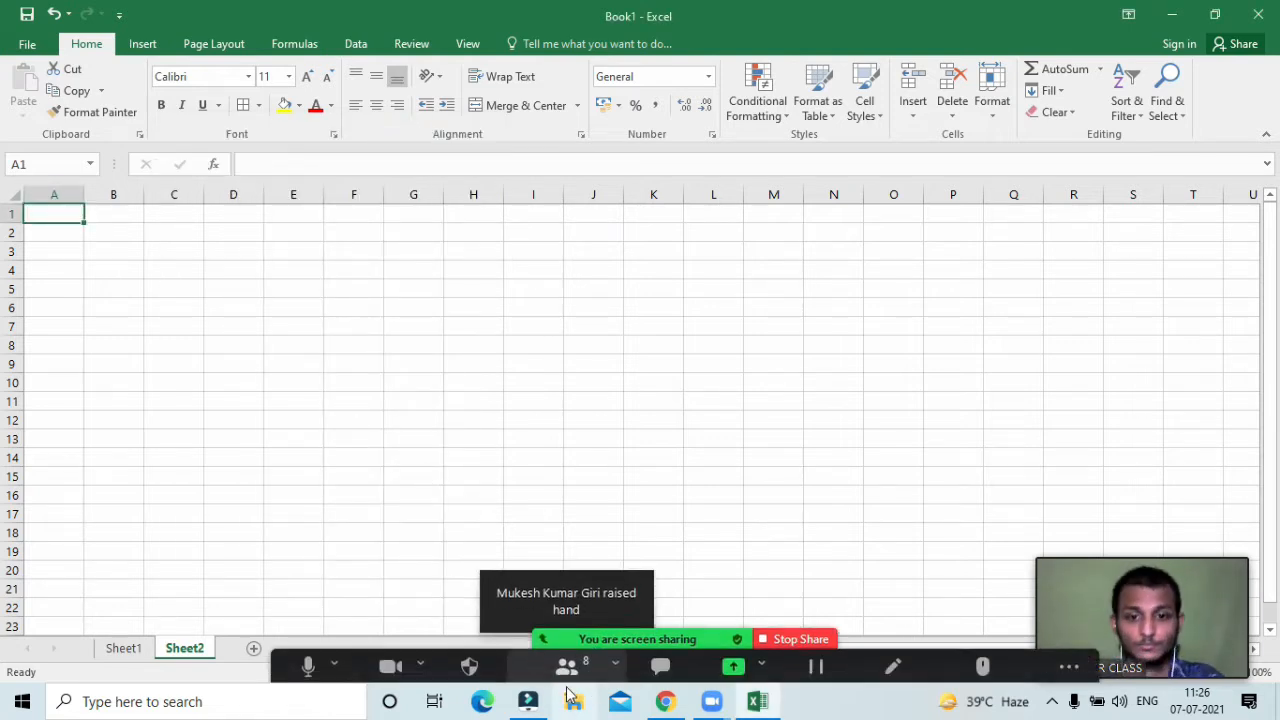
Step: Ask the participant with the raised hand to unmute, and minimize the participants list
left_click(569, 665)
mouse_move(378, 262)
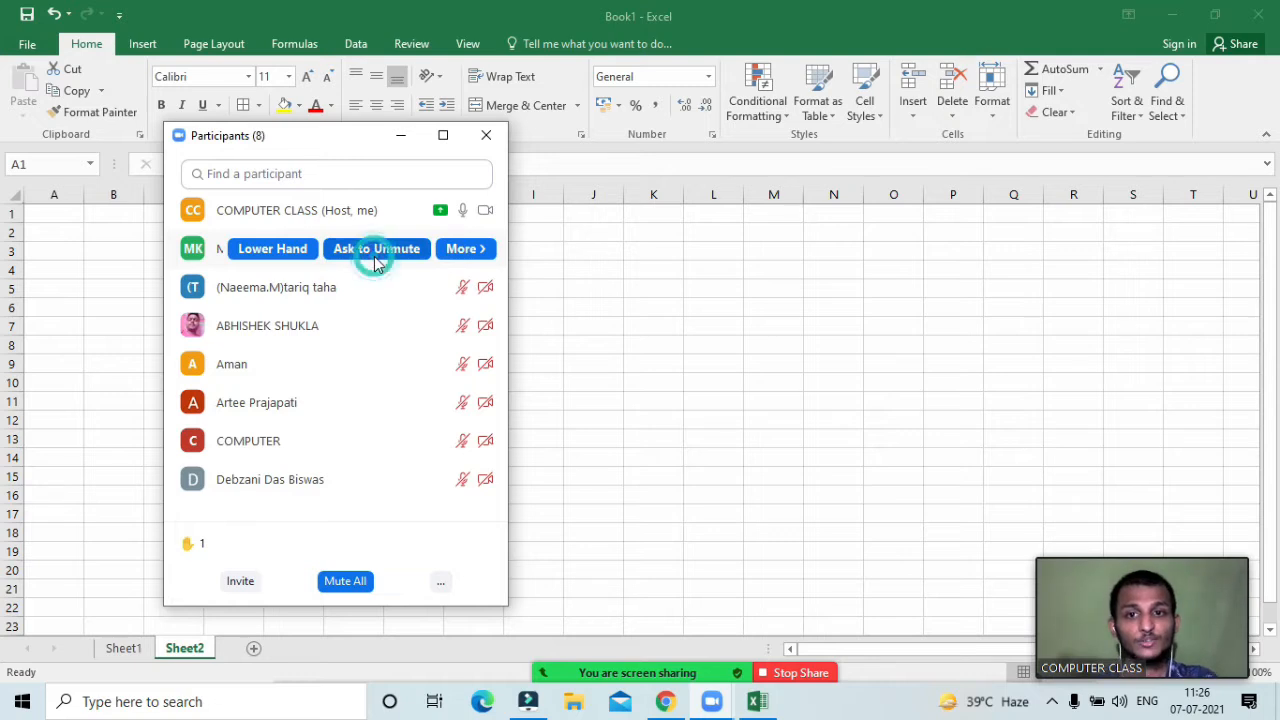
left_click(400, 134)
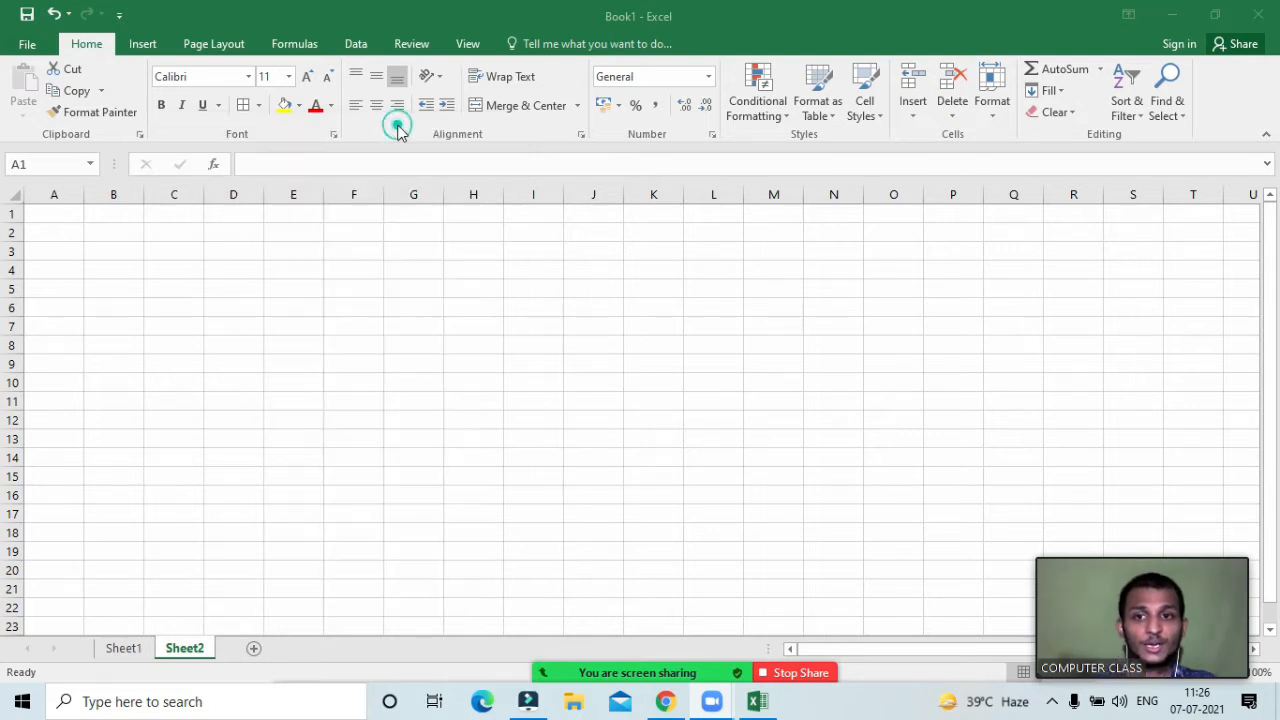
Step: Enter the heading BIRTHD DATE in cell A1 of the new worksheet
left_click(68, 207)
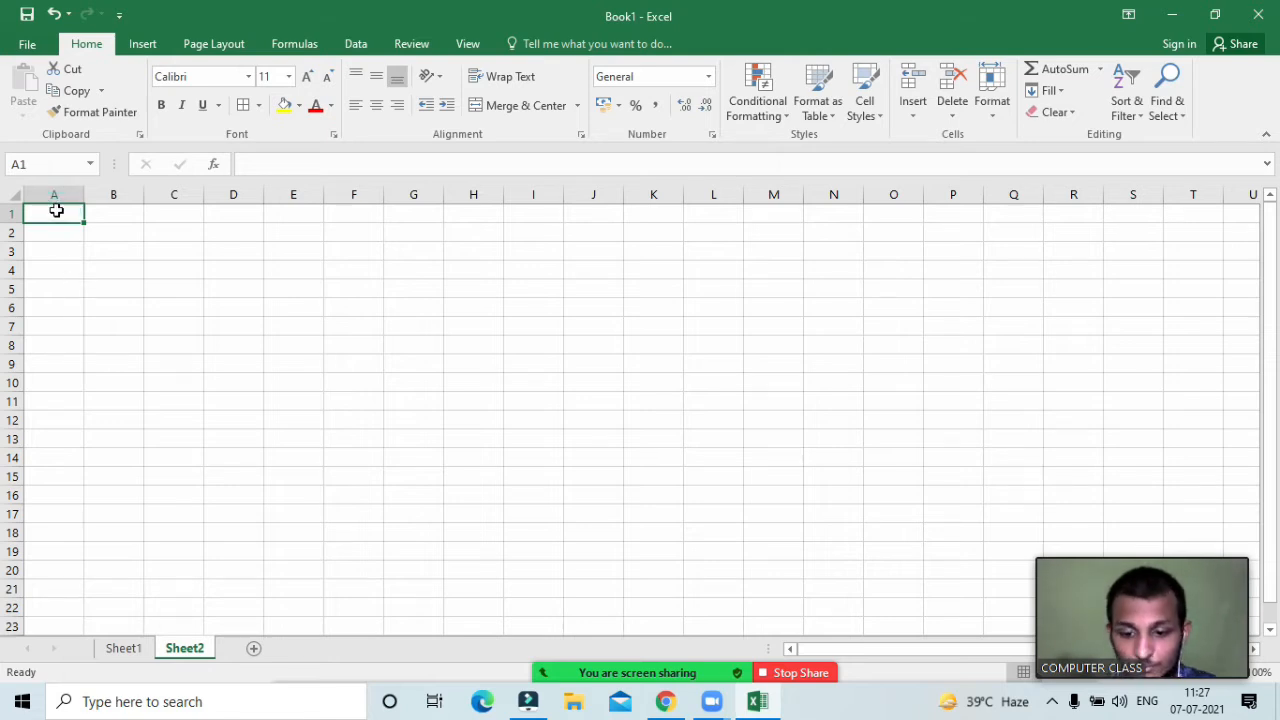
type("BIRTHD")
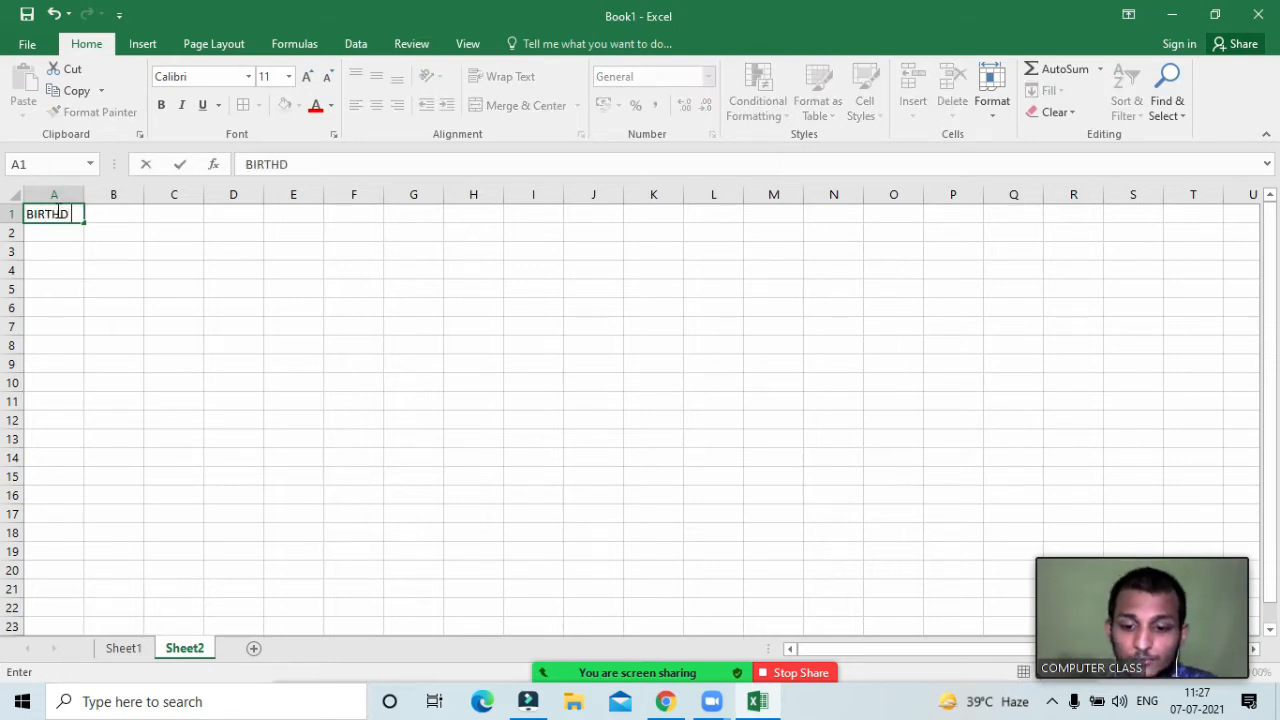
key("BackSpace")
key("BackSpace")
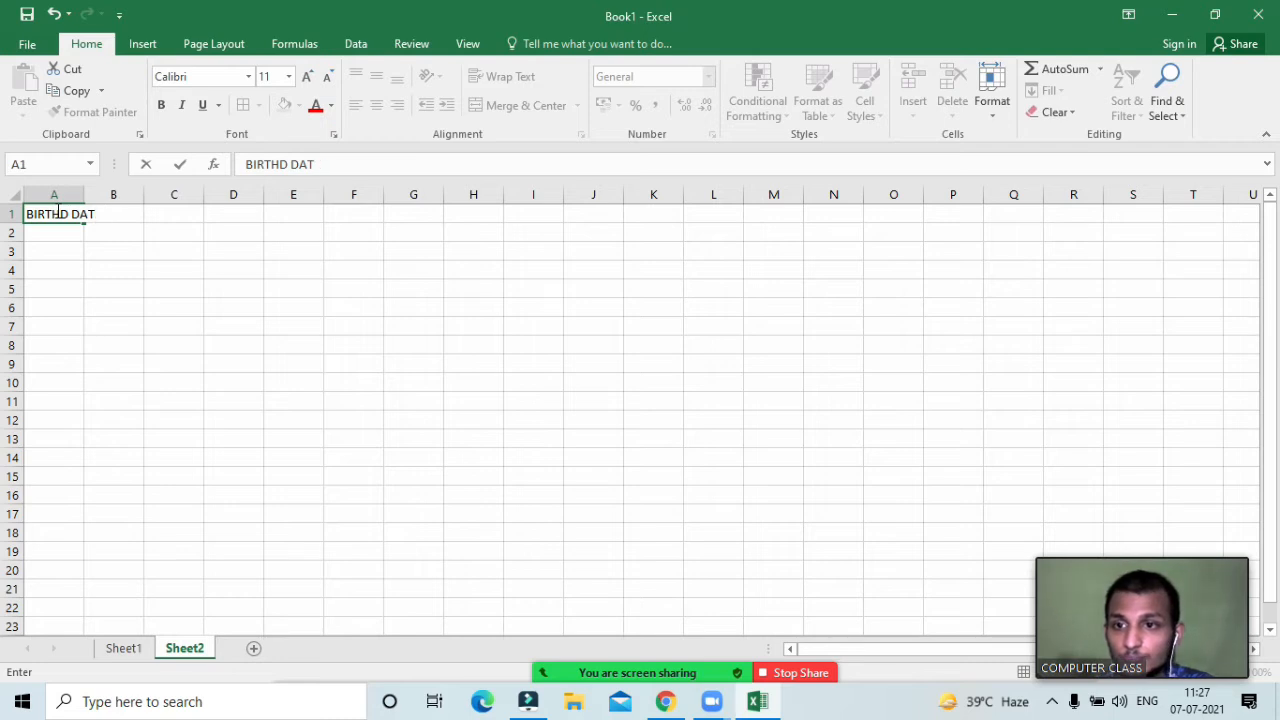
type("E")
key("Tab")
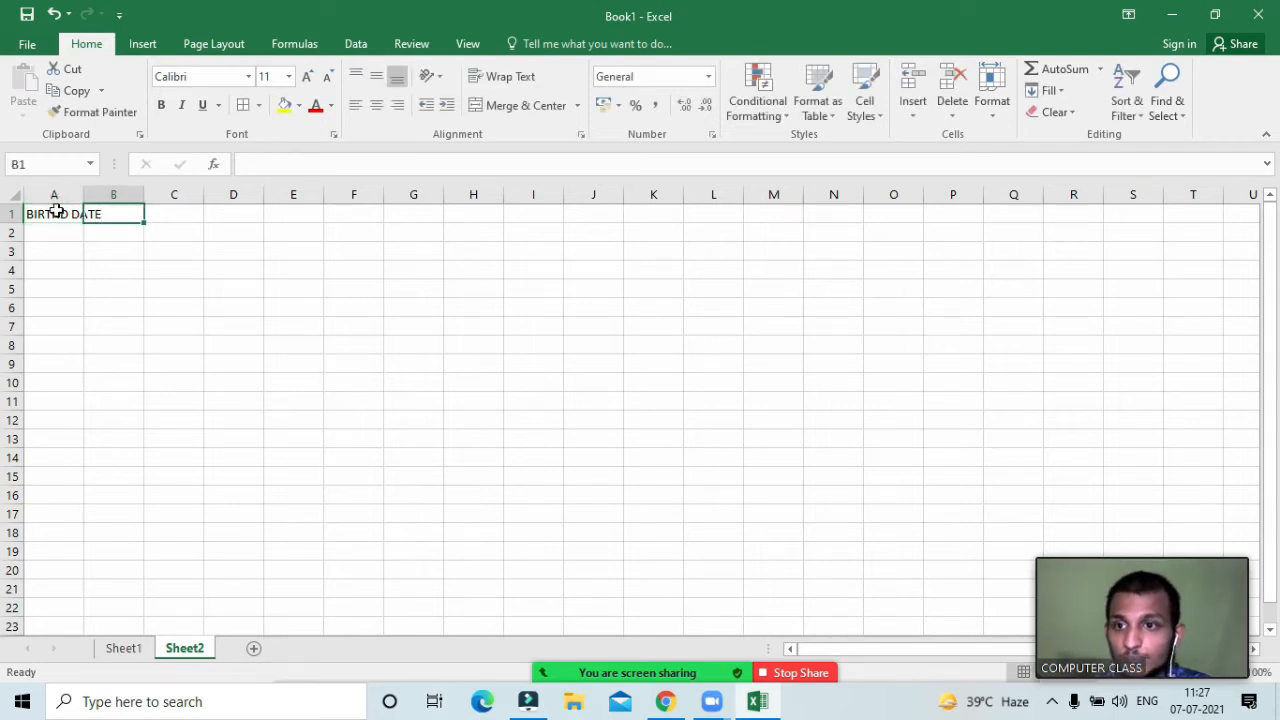
Step: Enter the heading CURRENT DATE in cell B1, beside the birth date heading
type("CURR")
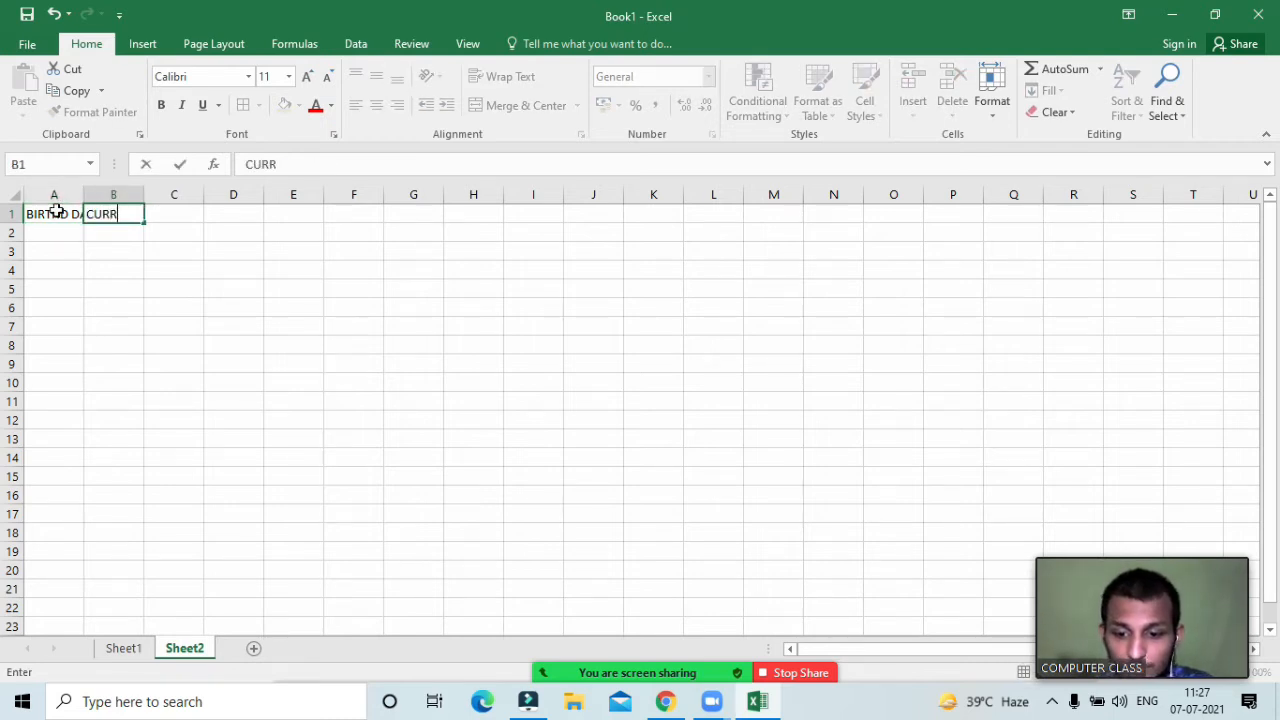
type("ENT")
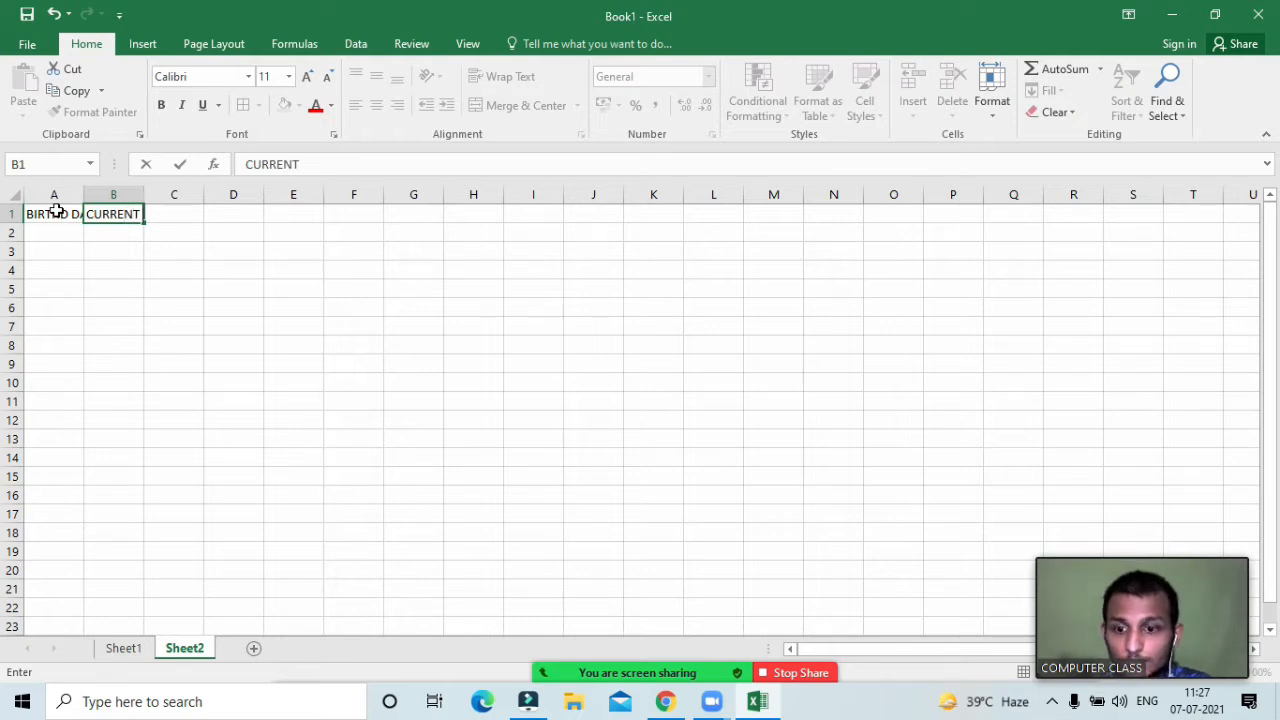
type(" DATE")
key("BackSpace")
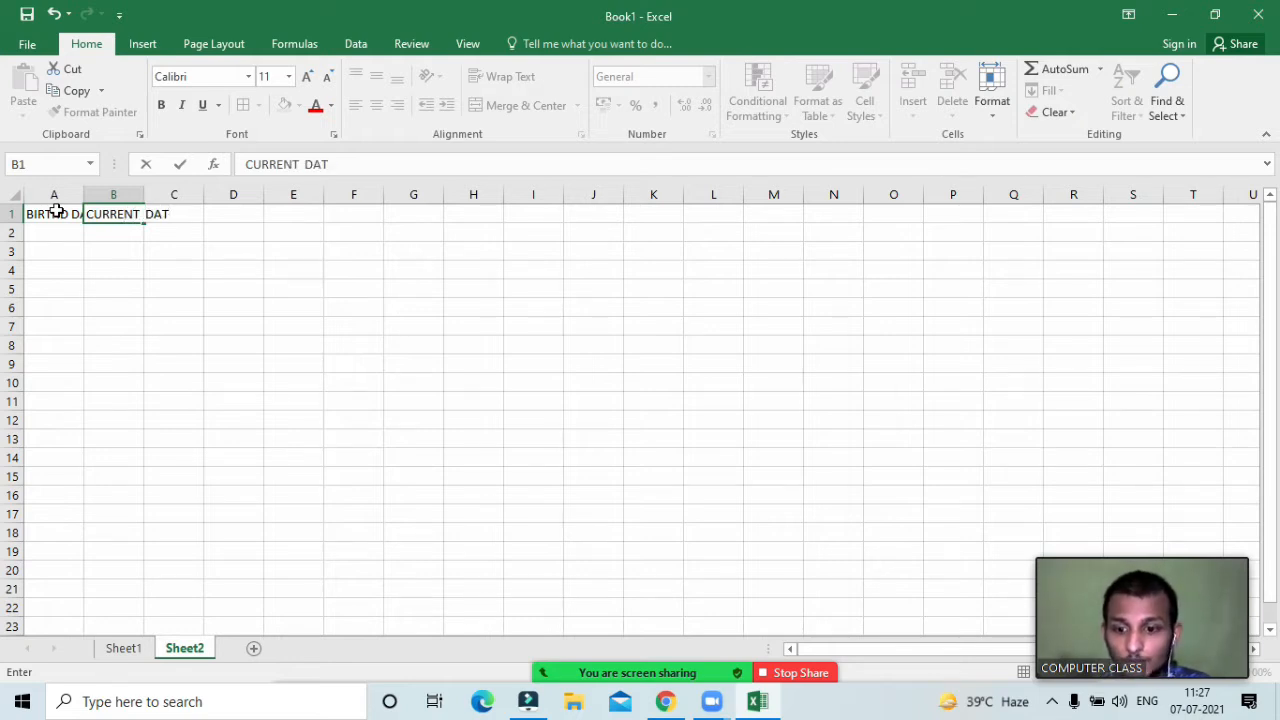
type("E")
key("Return")
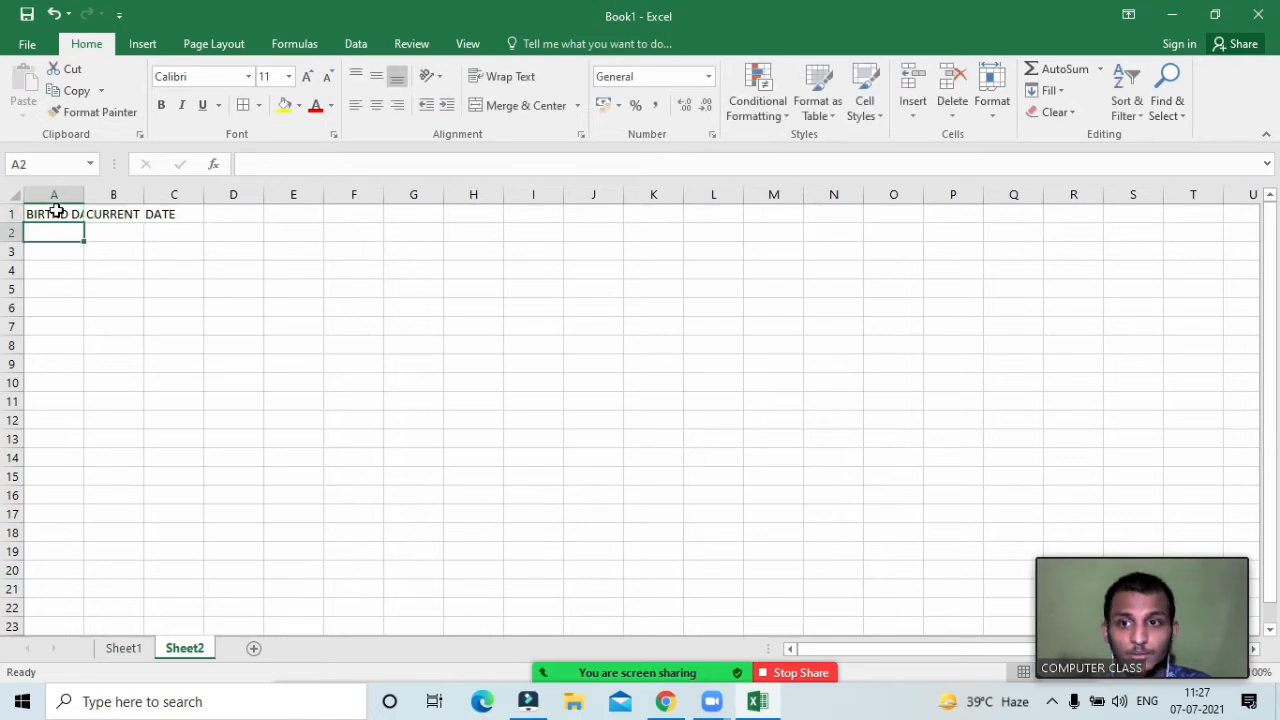
Step: Return to the marksheet on Sheet1, move the video thumbnail off the grid, and bring the columns right of GRADE into view
left_click(122, 648)
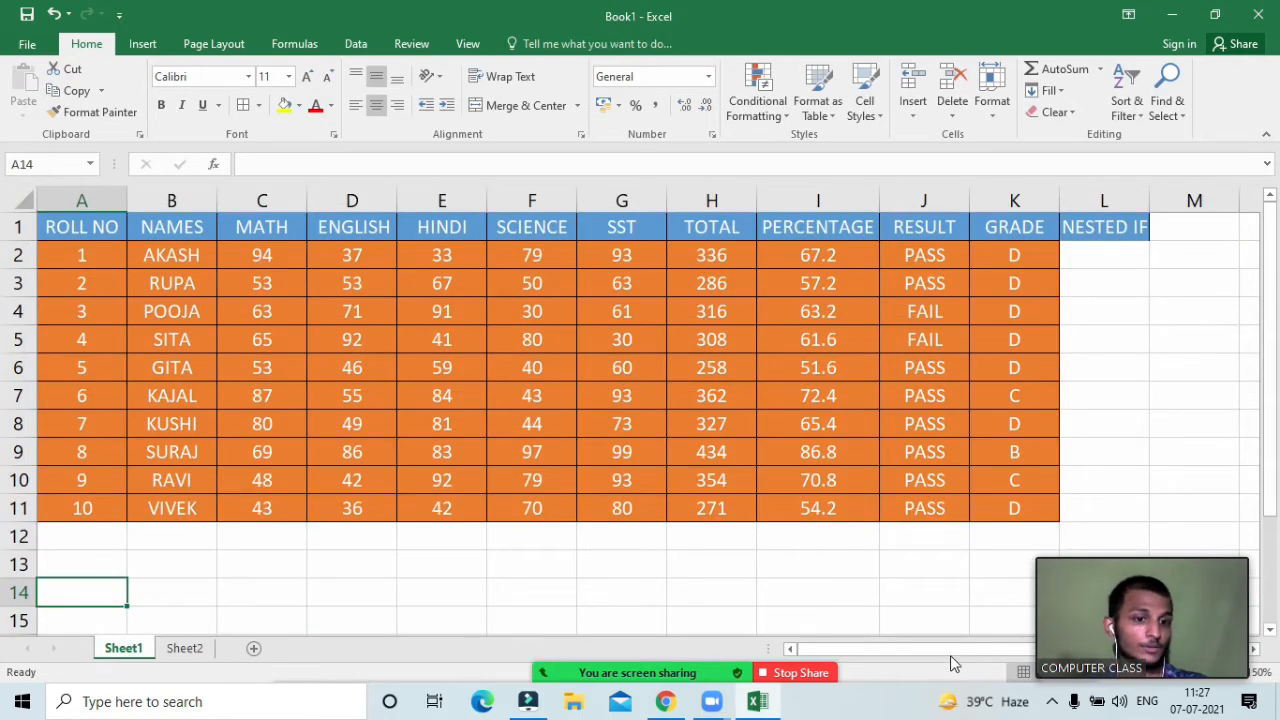
left_click_drag(950, 652, 986, 650)
left_click_drag(1142, 548, 1078, 668)
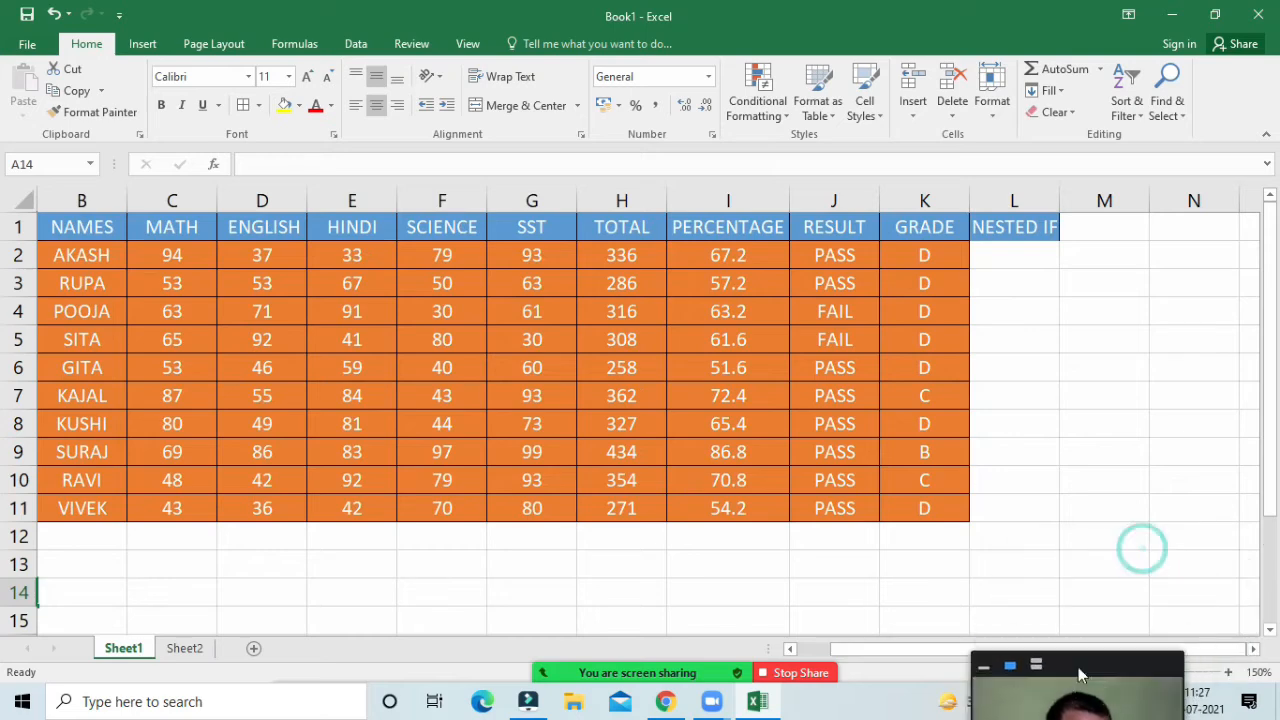
left_click(1044, 420)
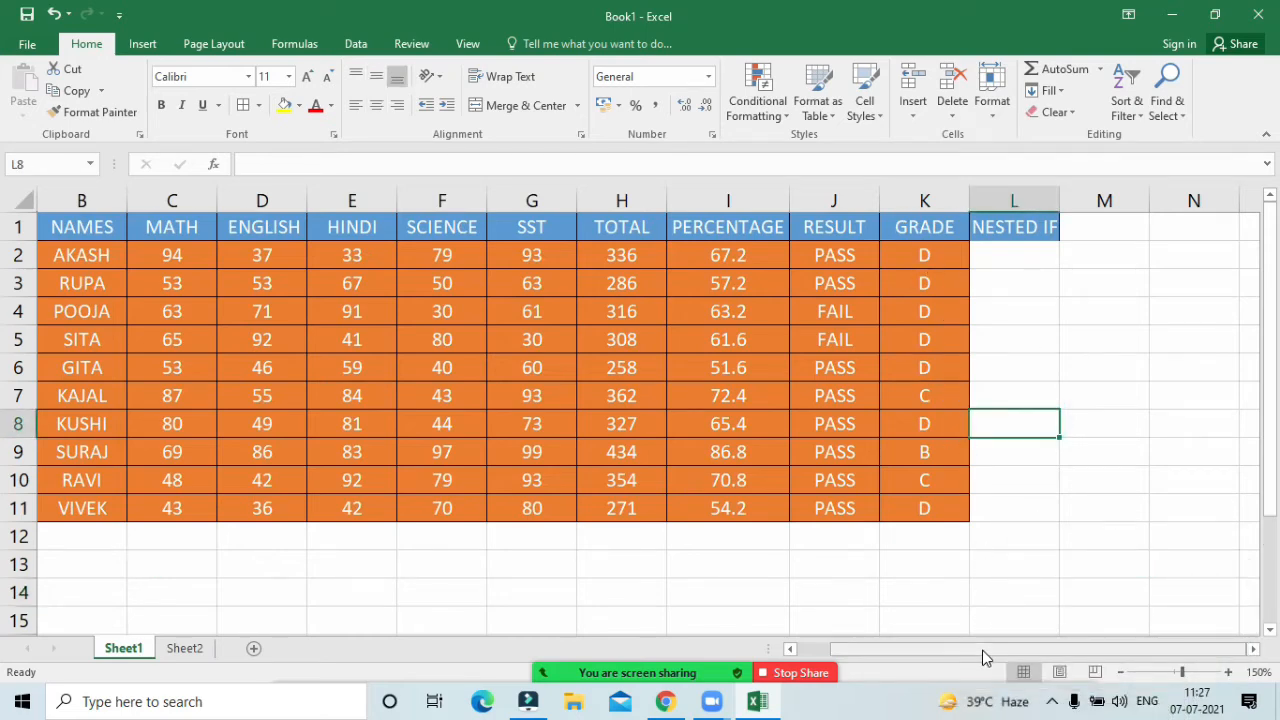
key("Right")
key("Right")
key("Right")
key("Right")
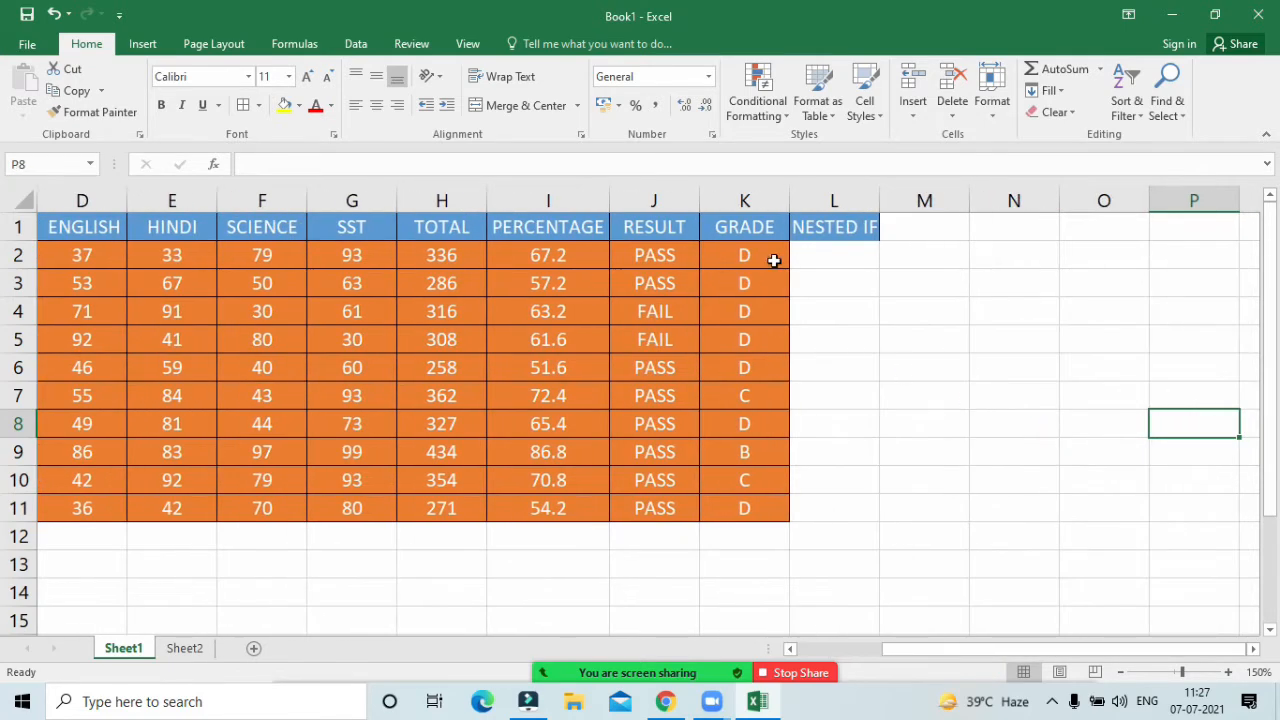
Step: Left-align the first student's grade in K2 and examine its nested IF formula
left_click(760, 256)
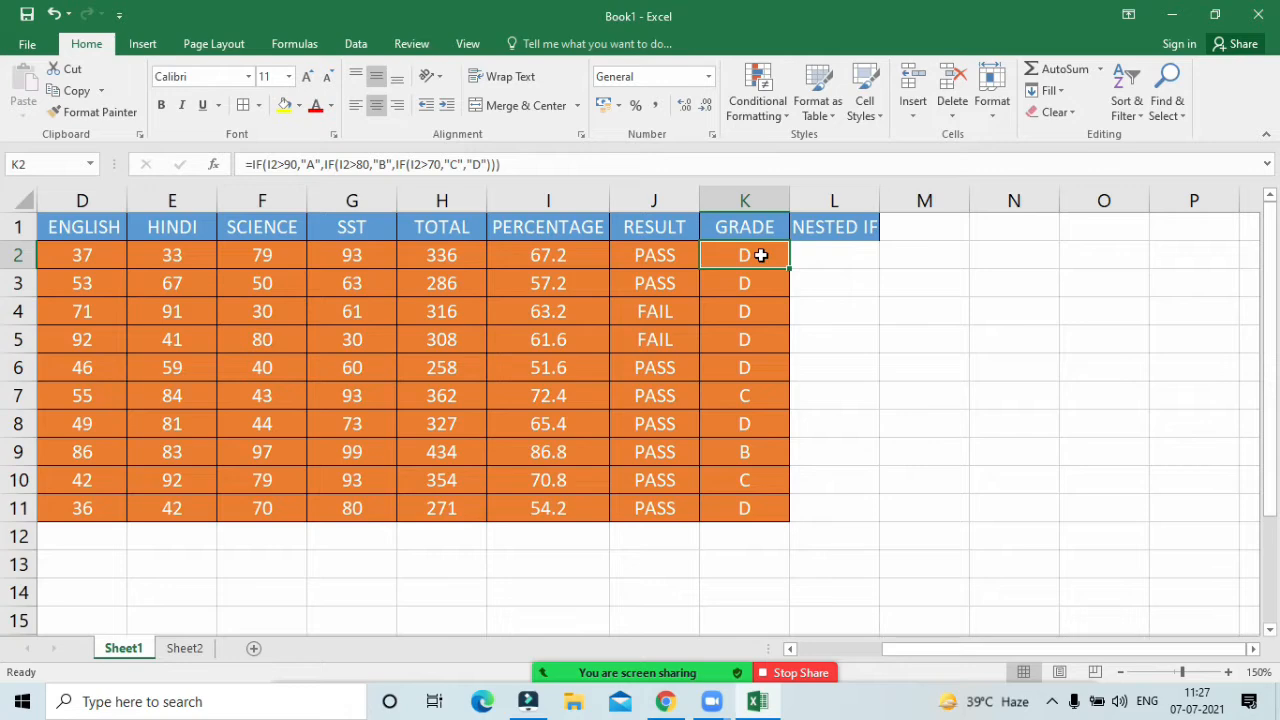
left_click(355, 107)
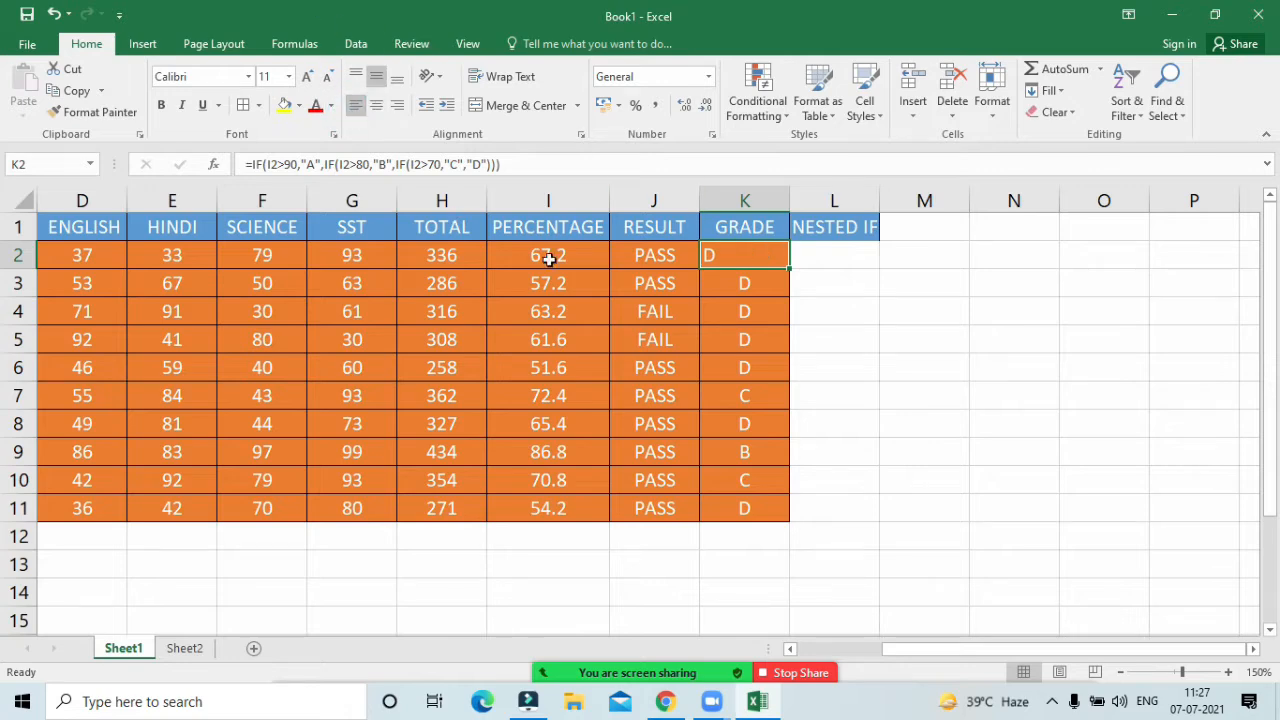
double_click(736, 254)
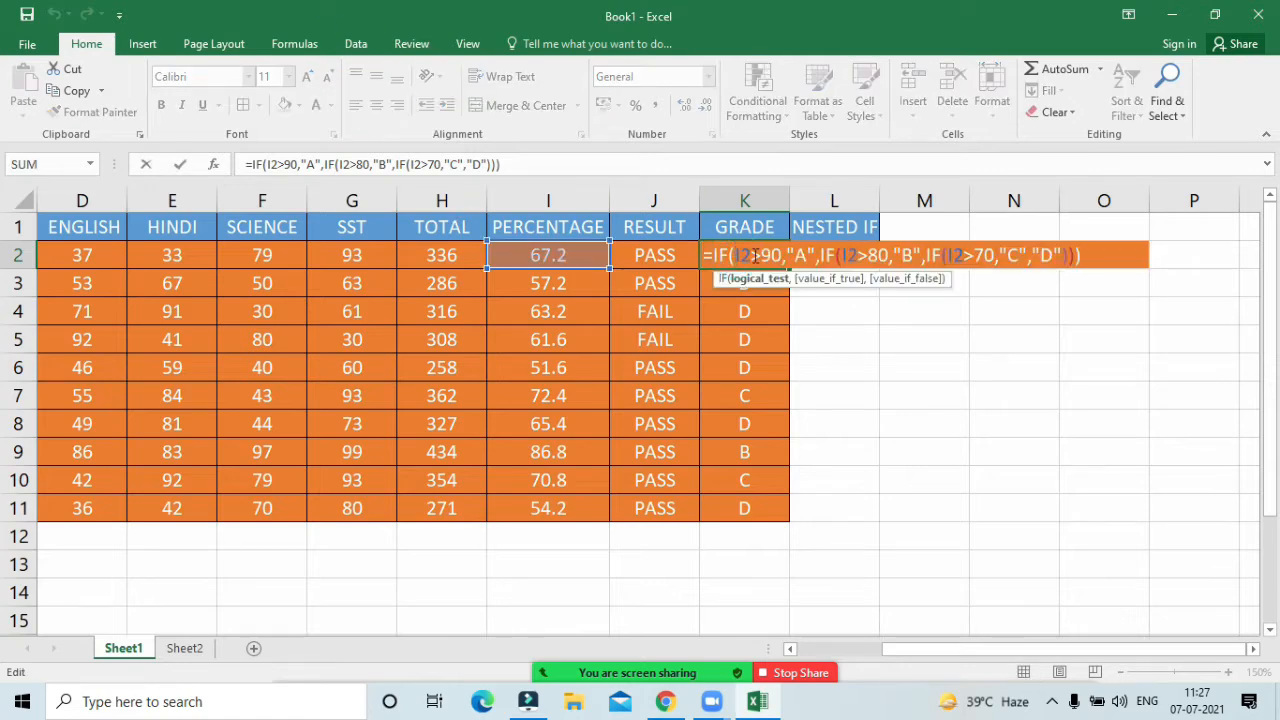
key("Return")
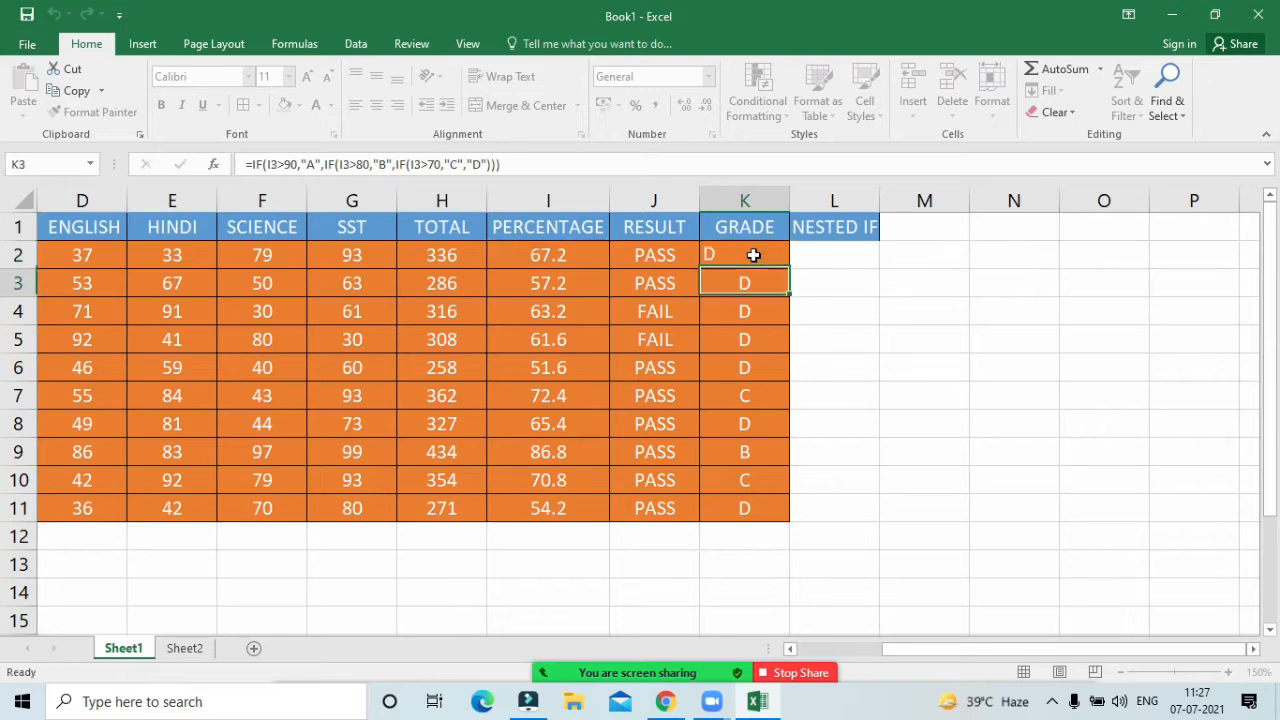
Step: Examine the nested IF formula in K2 against the PERCENTAGE cell it references, leaving the formula as it is
left_click_drag(966, 652, 709, 682)
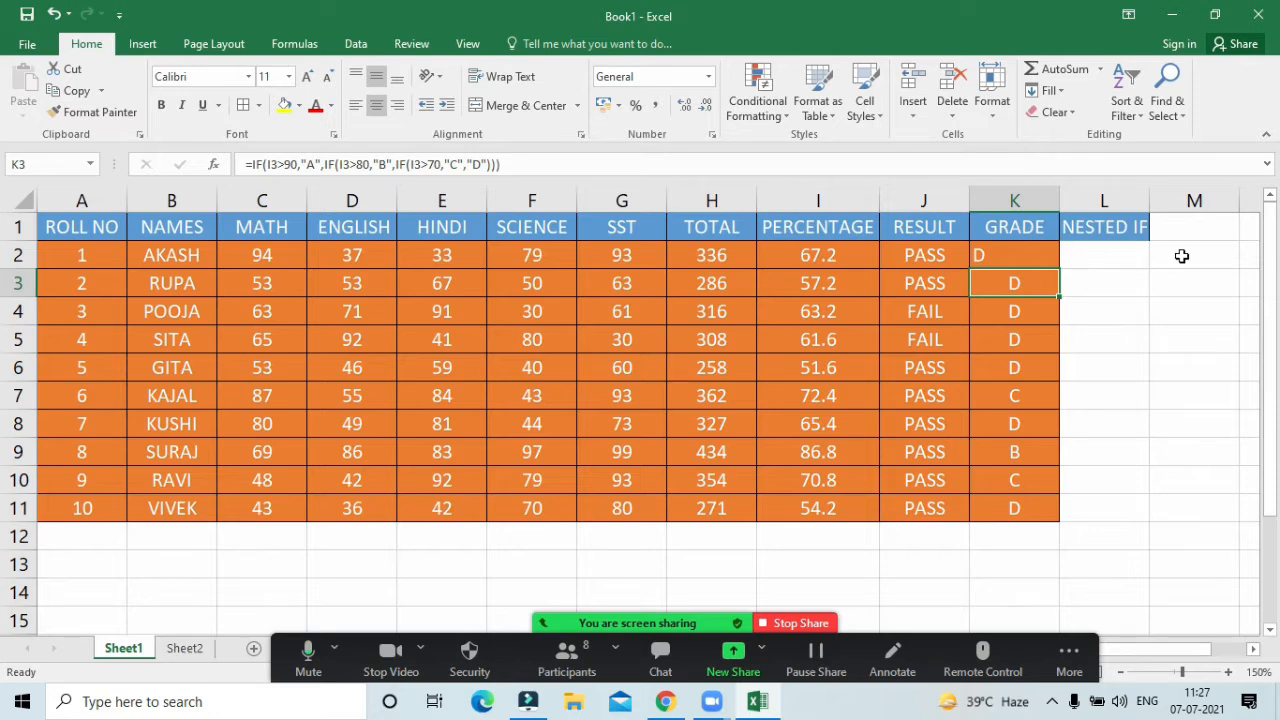
double_click(1020, 257)
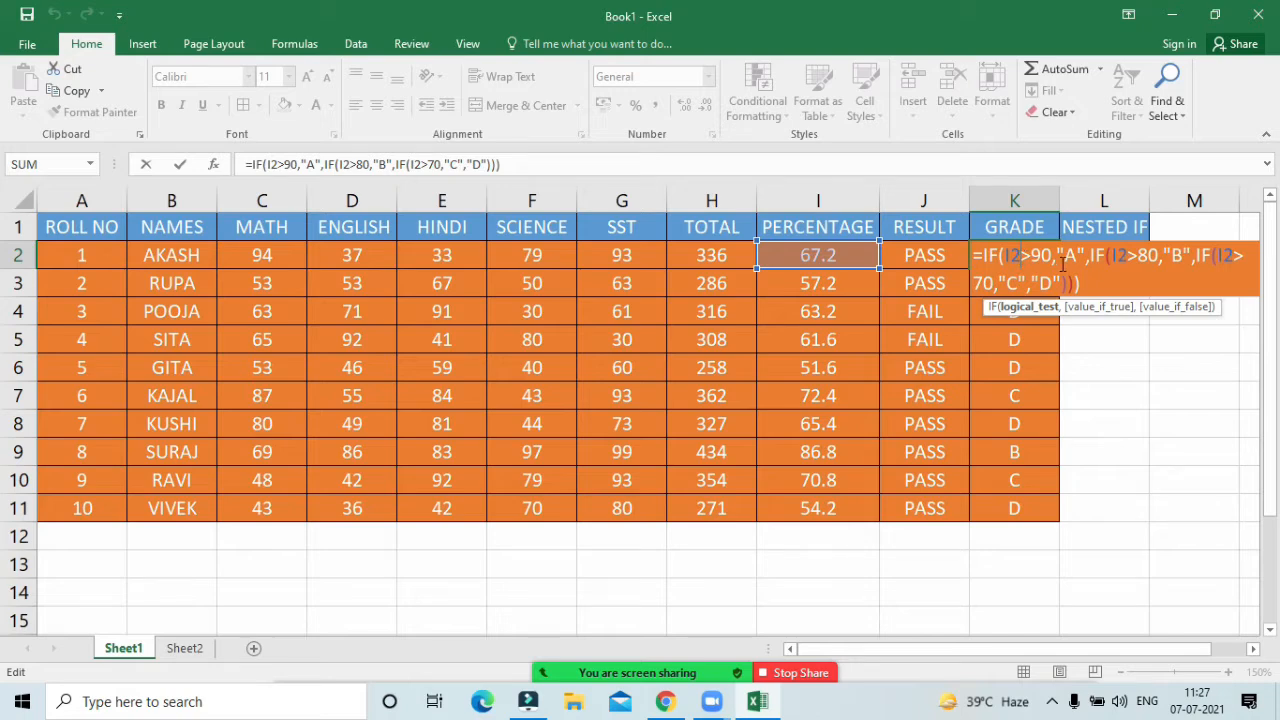
key("Return")
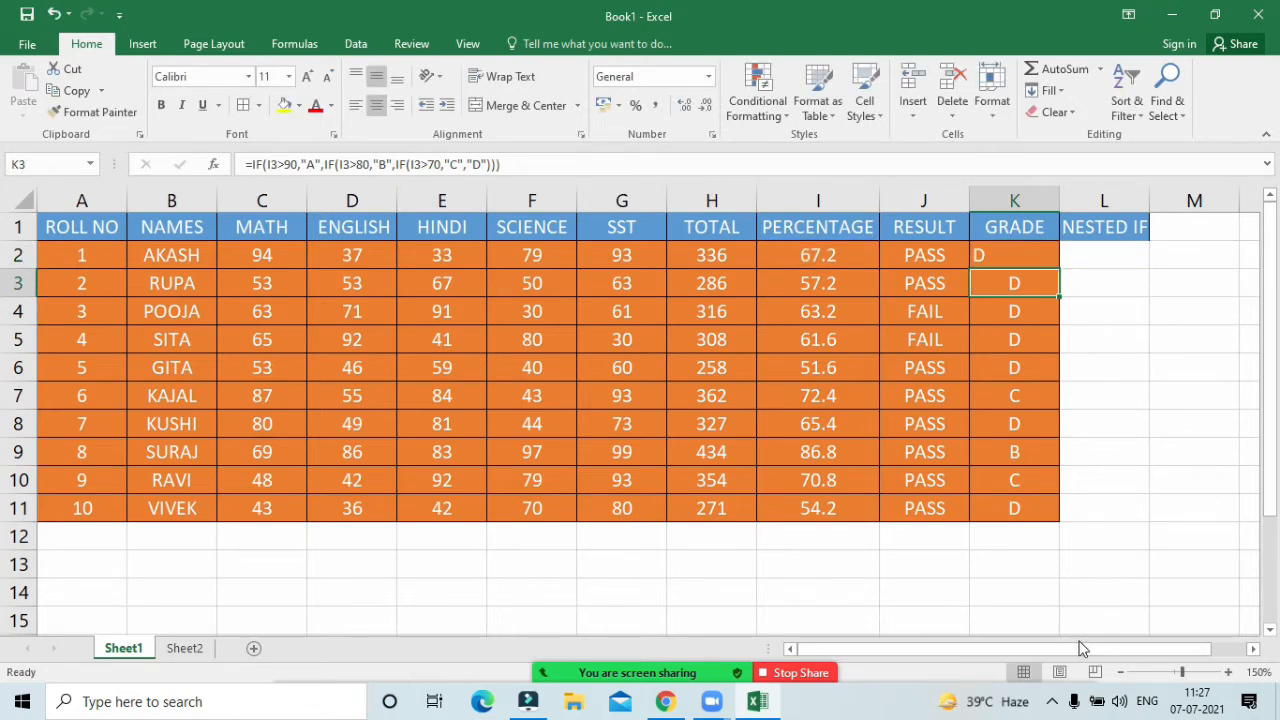
left_click_drag(1069, 647, 1157, 650)
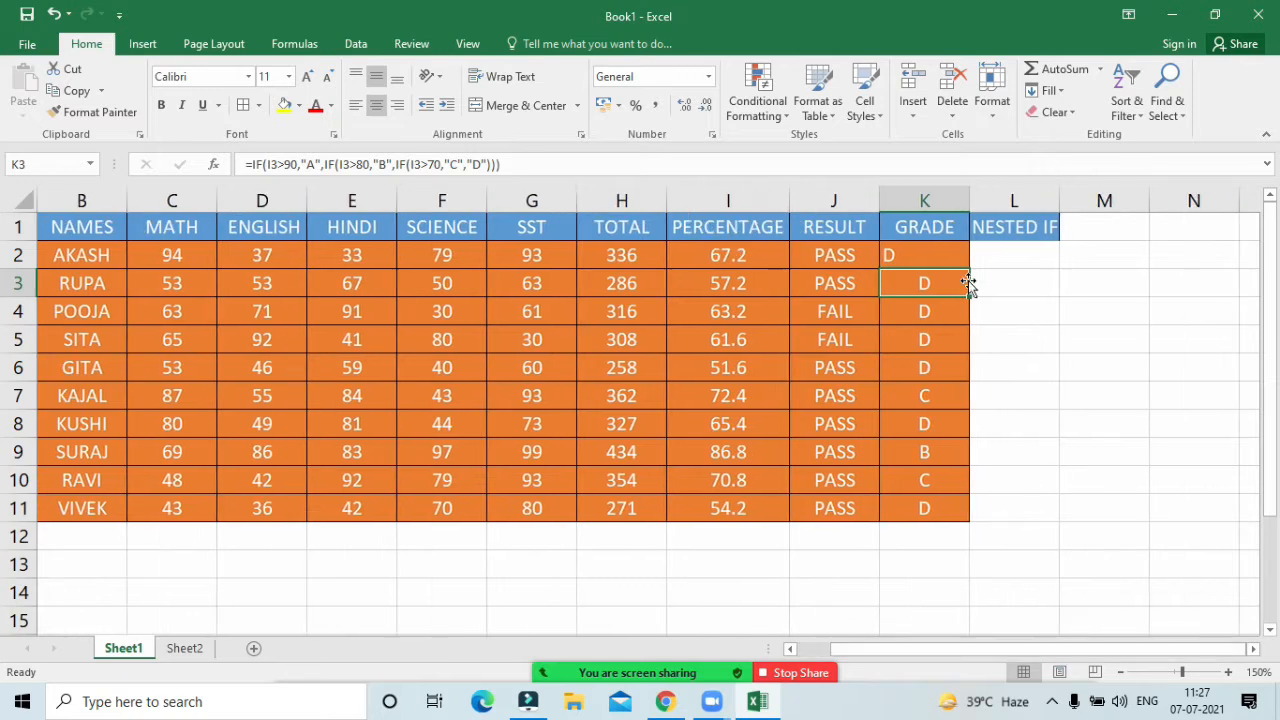
left_click(959, 258)
double_click(959, 258)
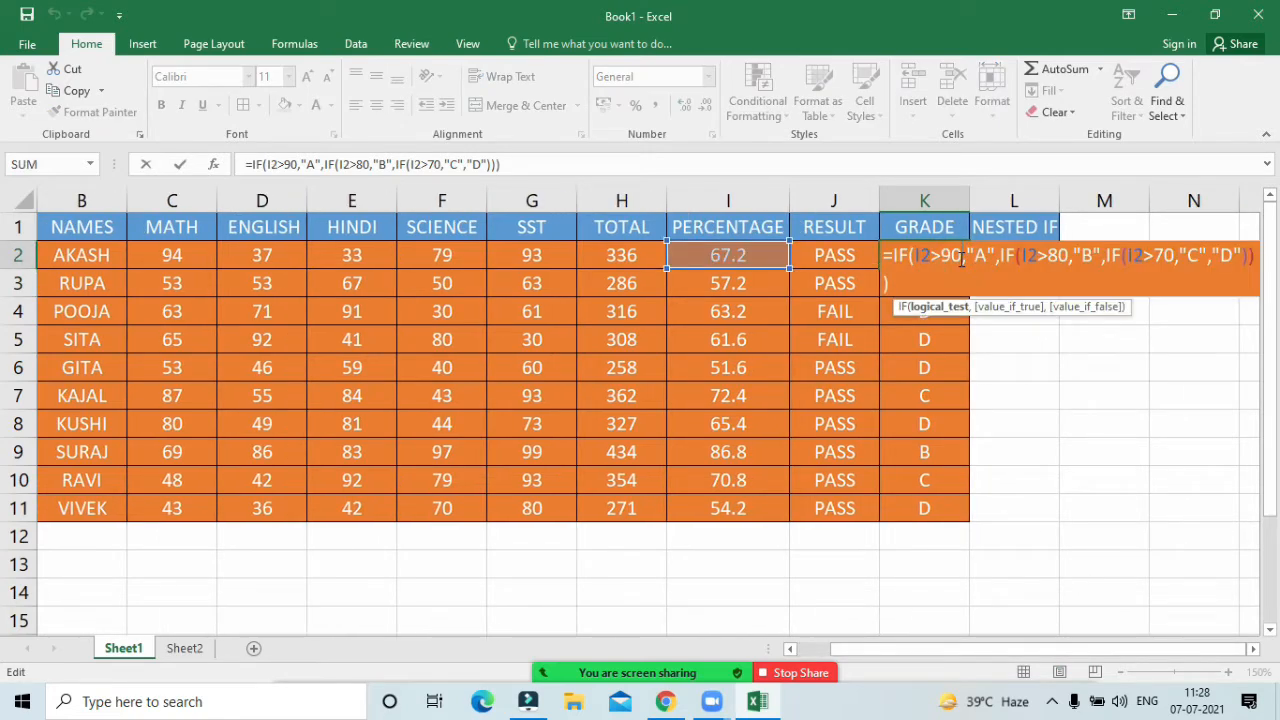
key("Return")
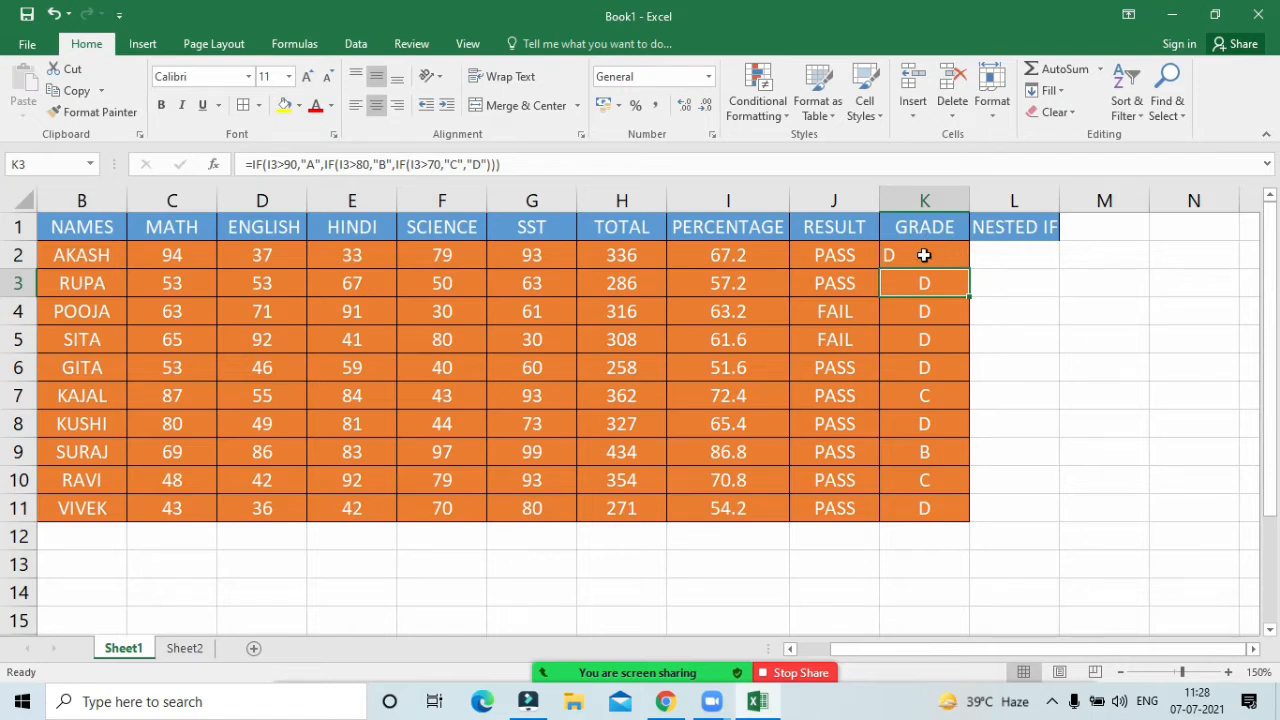
Step: Center the first student's grade in cell K2
left_click(924, 256)
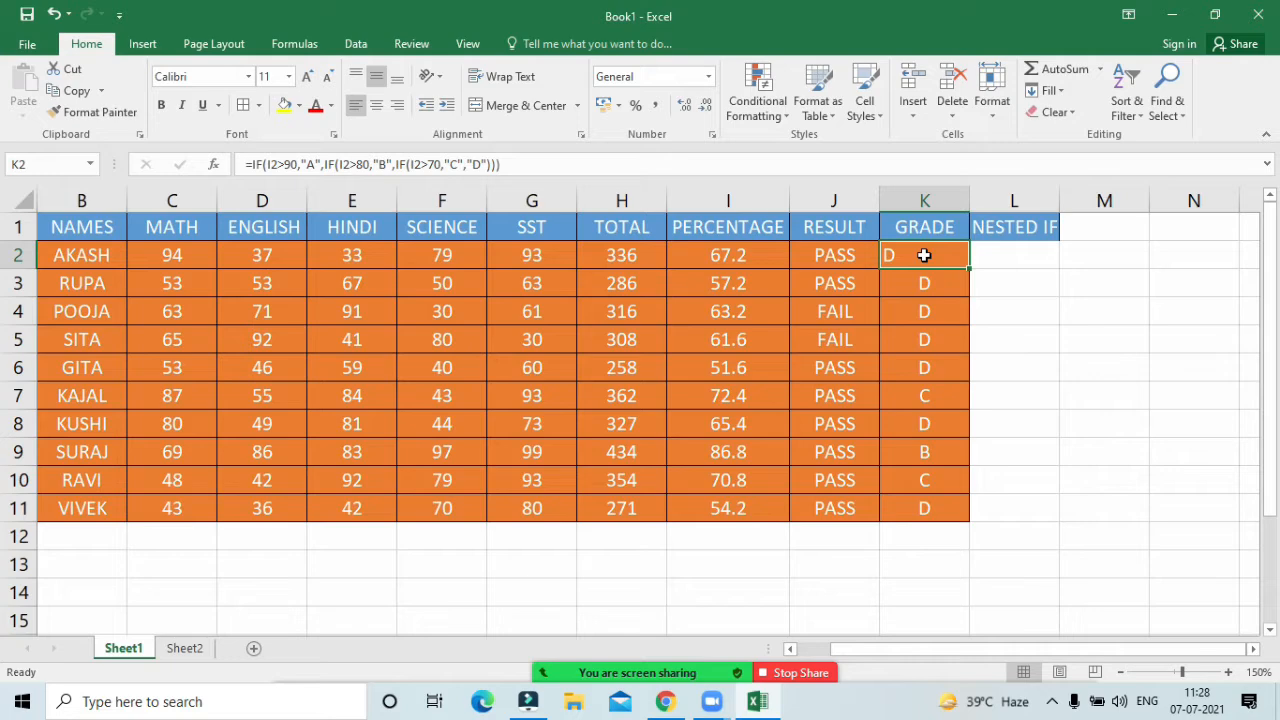
left_click(1088, 470)
key("Right")
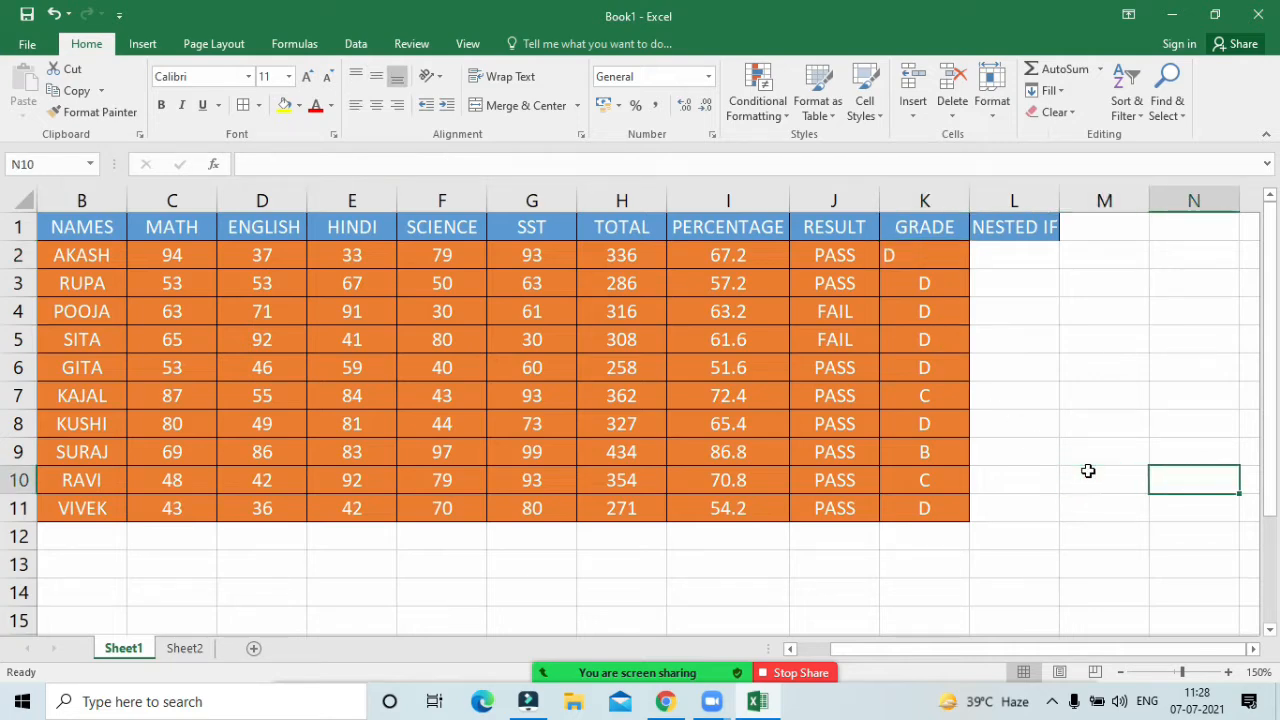
left_click(906, 267)
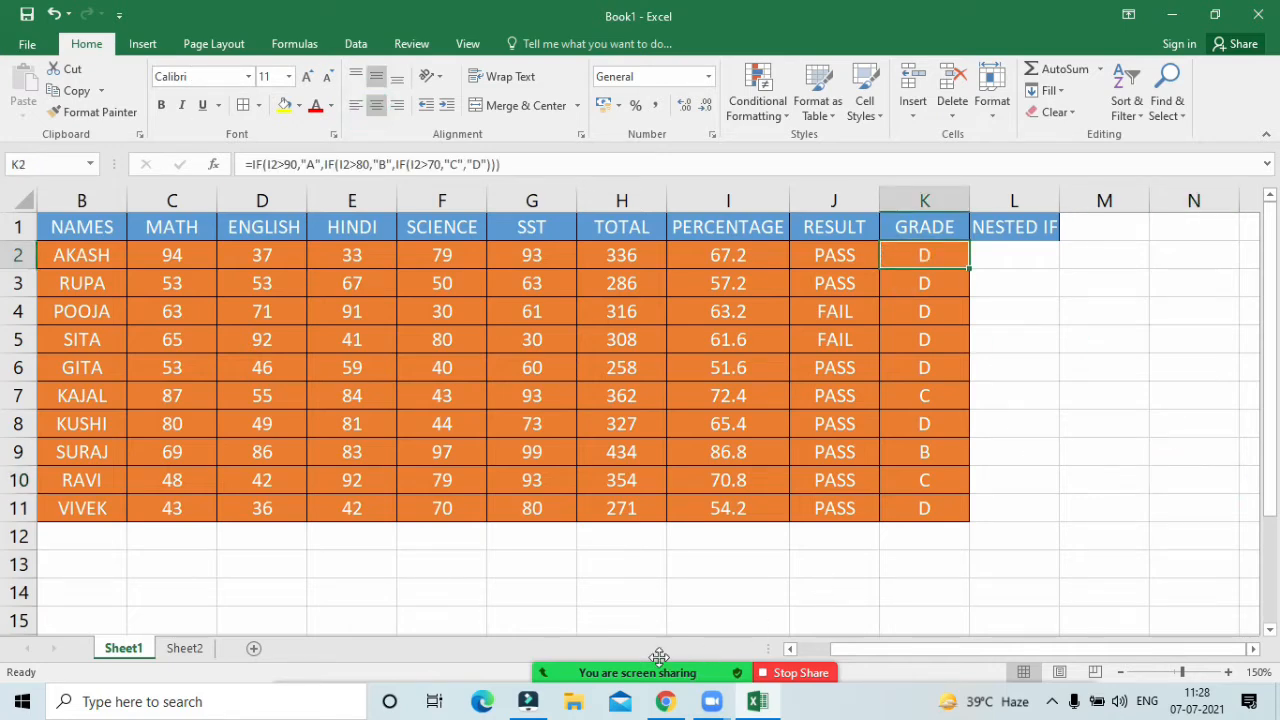
Step: Switch to Sheet2, ask the third participant with a raised hand to unmute from the participants list, and minimize the list
left_click(176, 650)
left_click(566, 655)
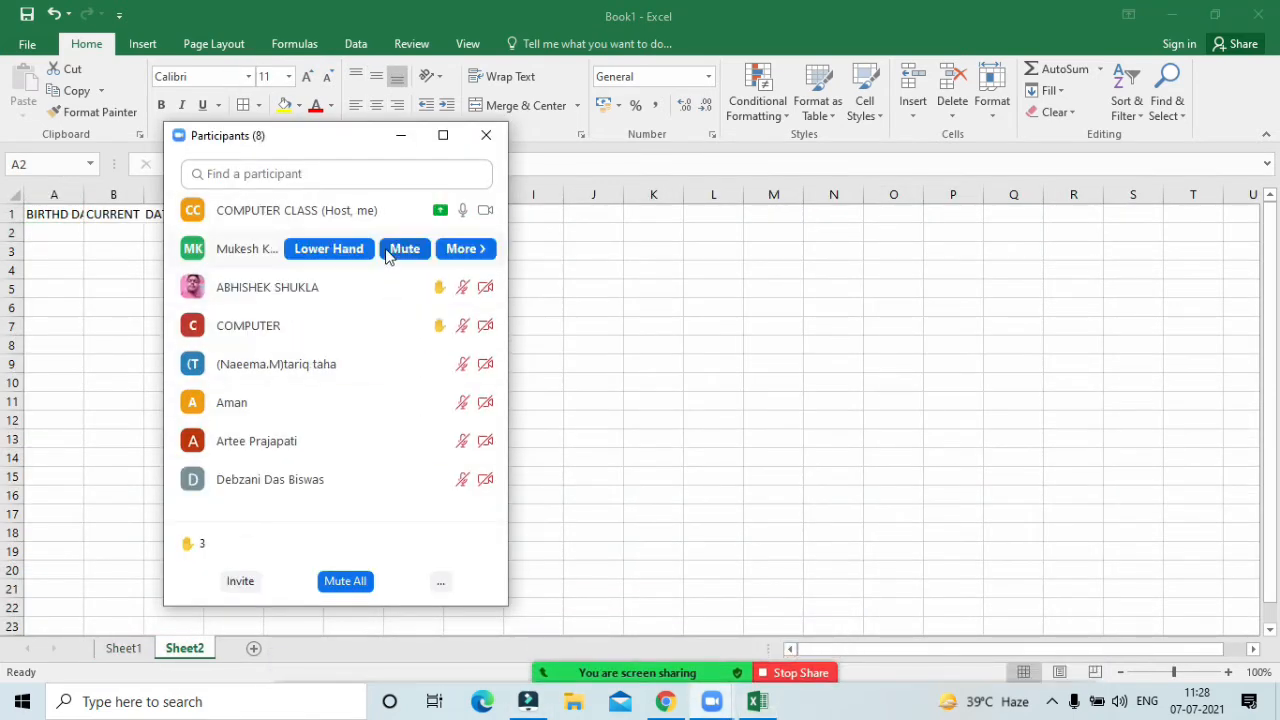
left_click(393, 325)
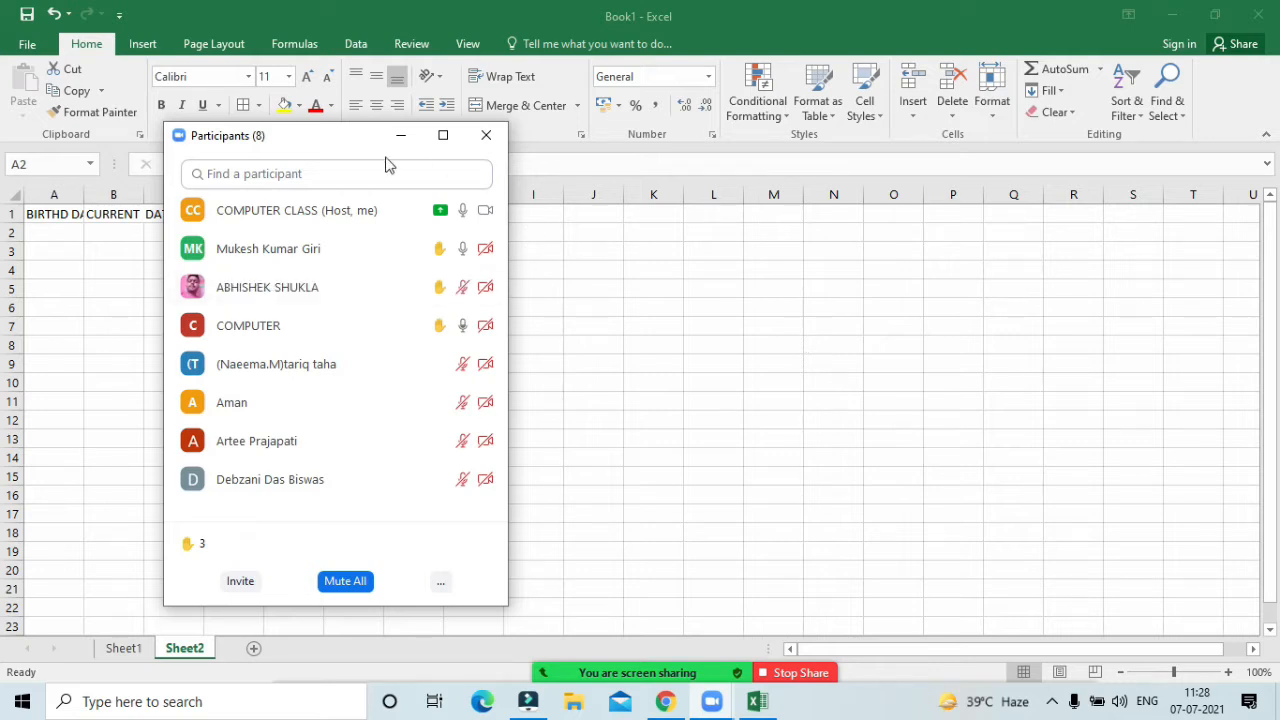
left_click_drag(385, 150, 620, 93)
mouse_move(552, 675)
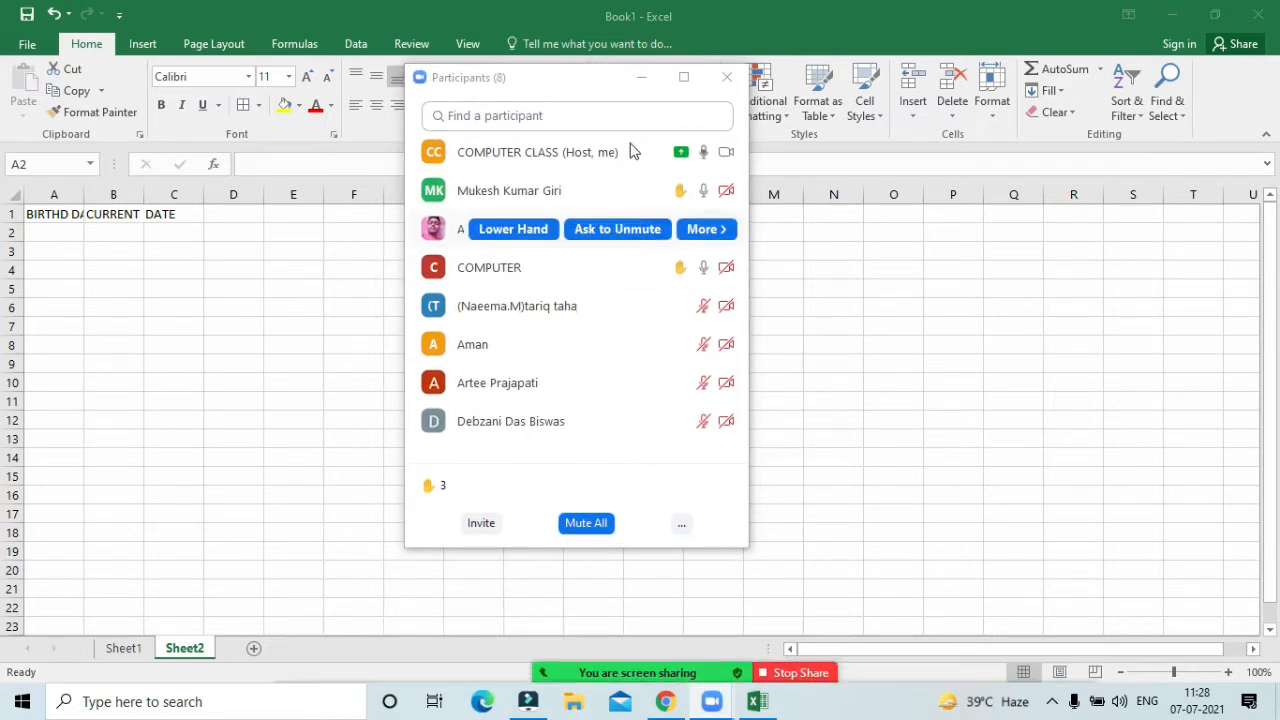
left_click(641, 78)
mouse_move(575, 678)
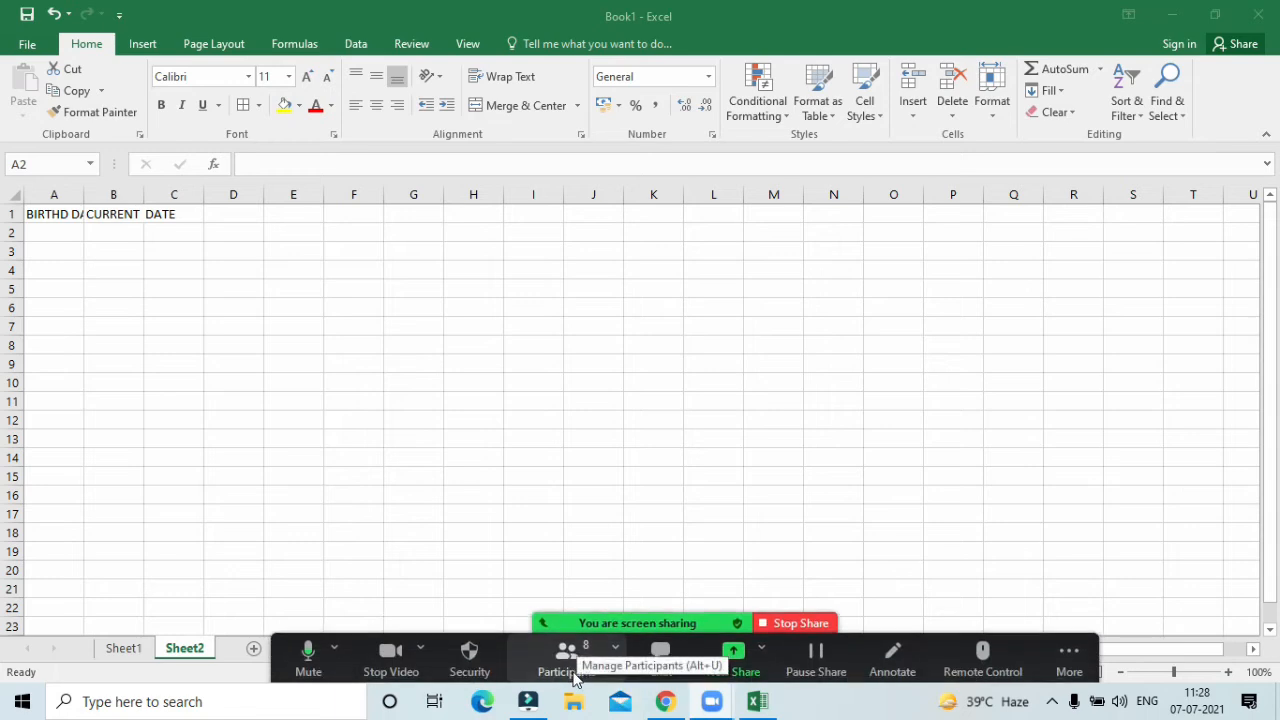
left_click(89, 662)
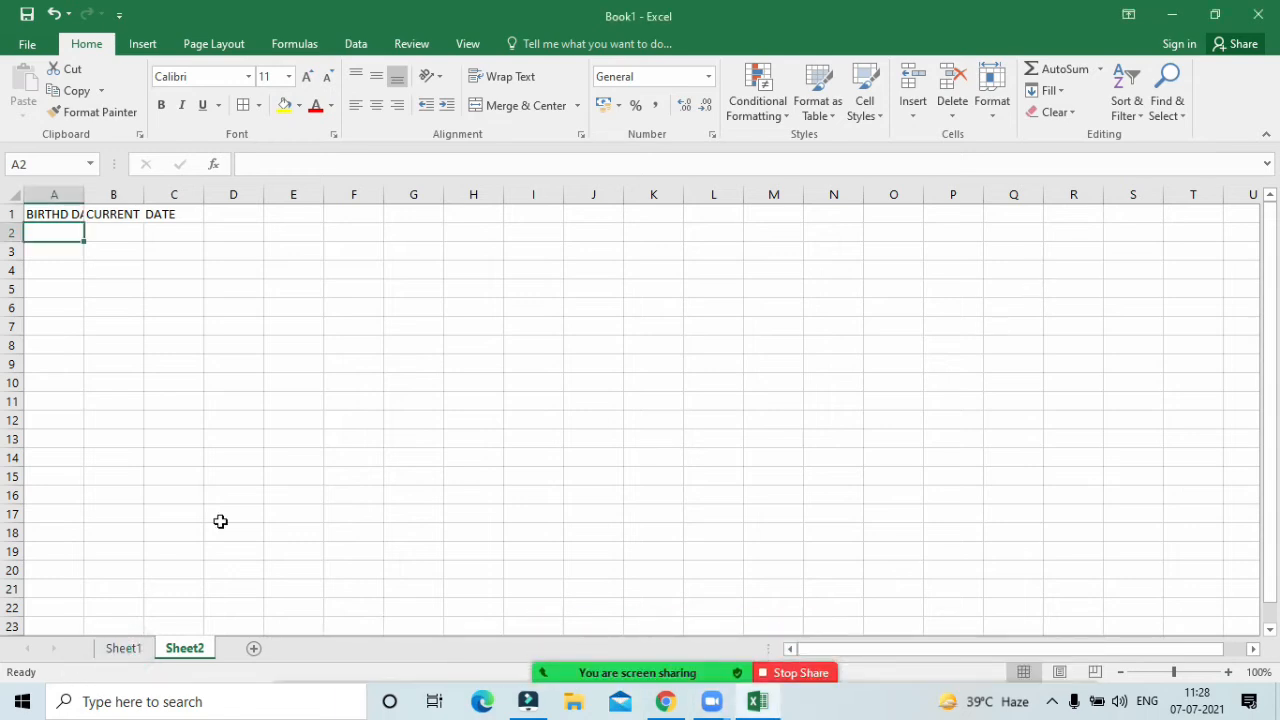
Step: Go back to Sheet1 and review the nested IF grade formula in cell K2 without changing it
left_click(143, 651)
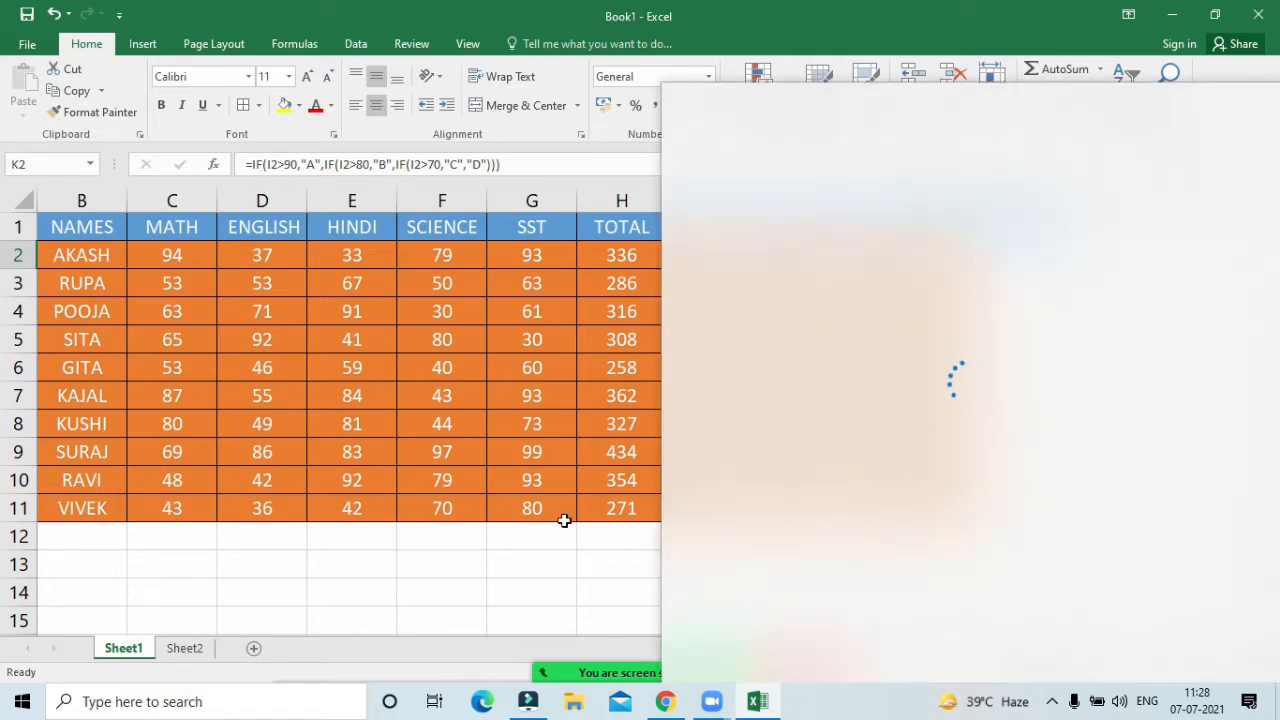
left_click(474, 574)
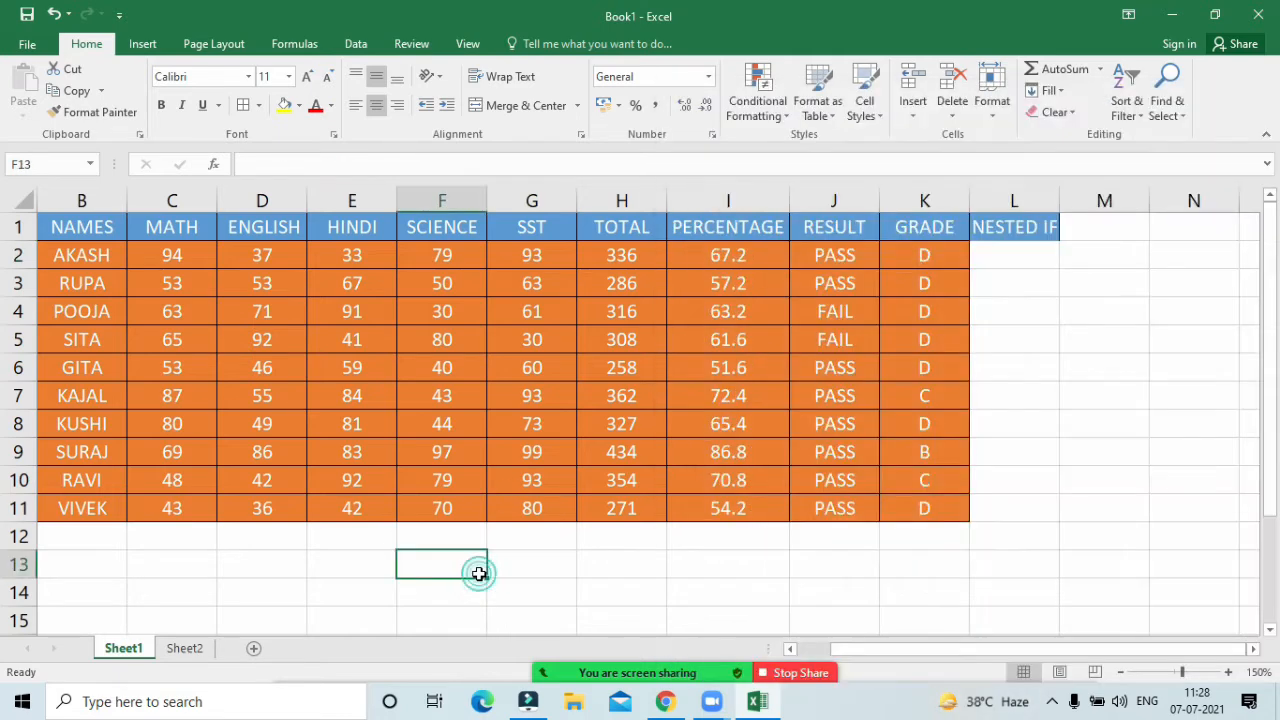
left_click(902, 255)
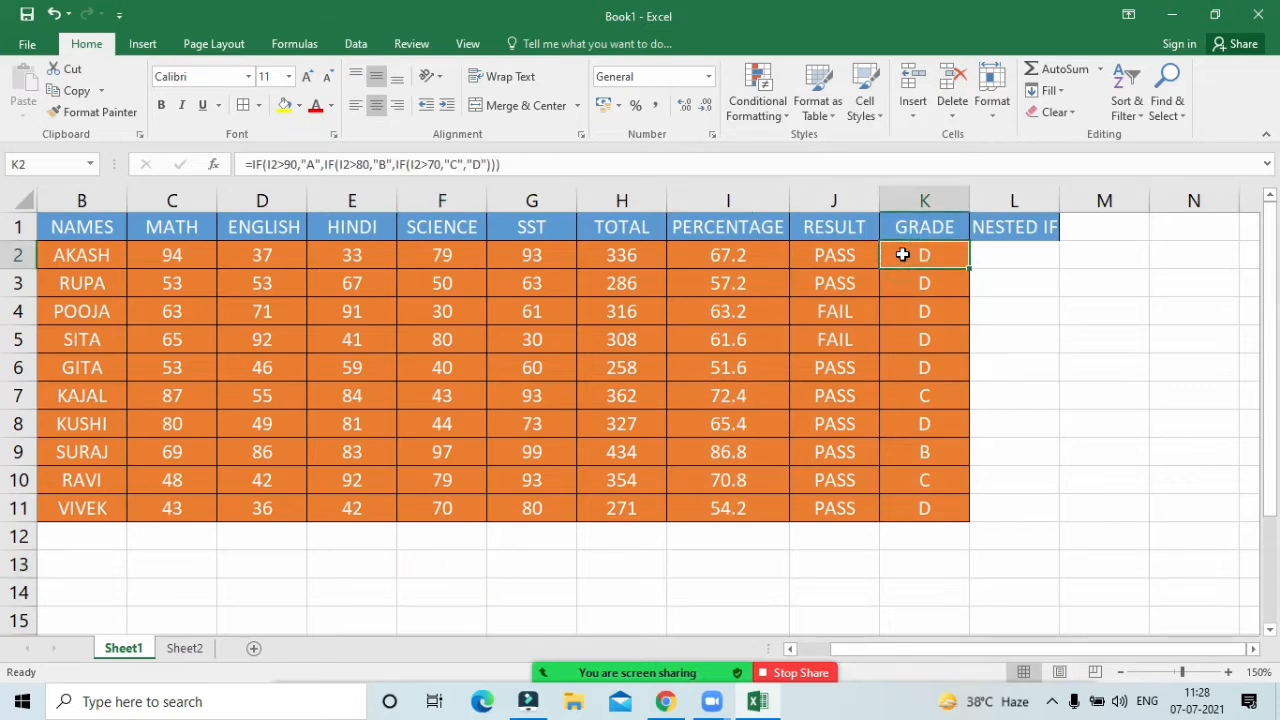
double_click(902, 255)
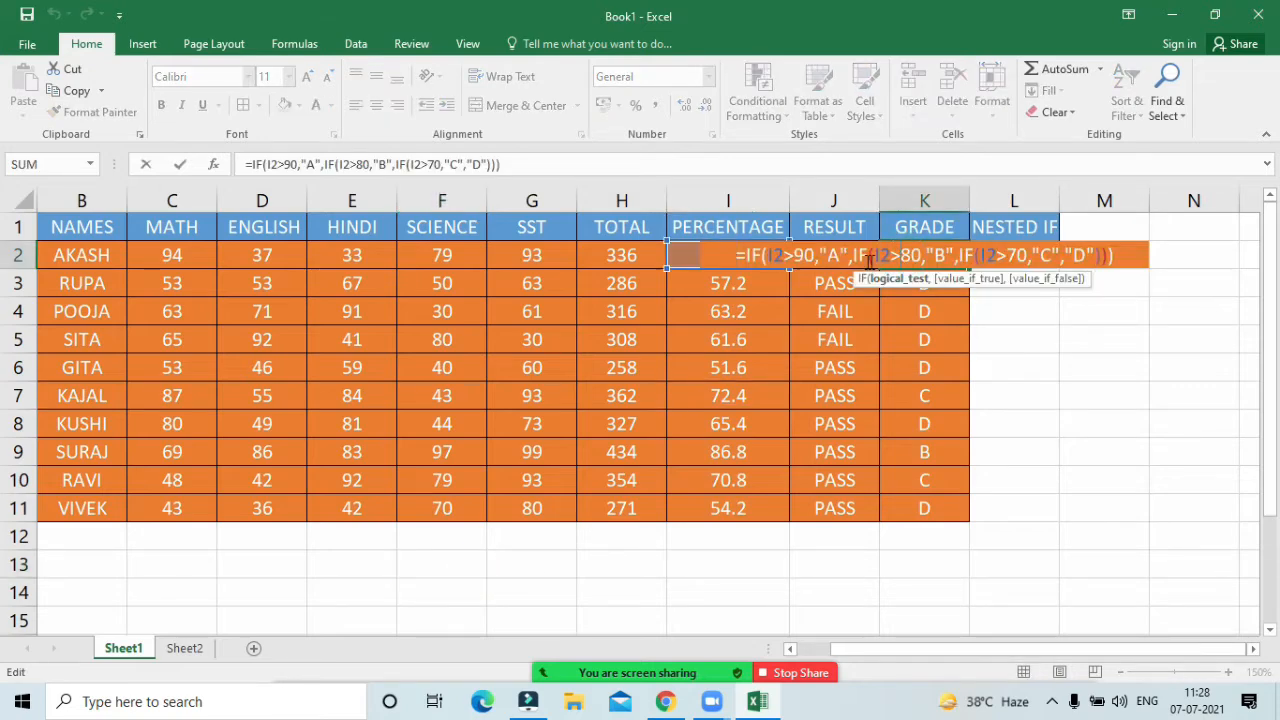
key("Return")
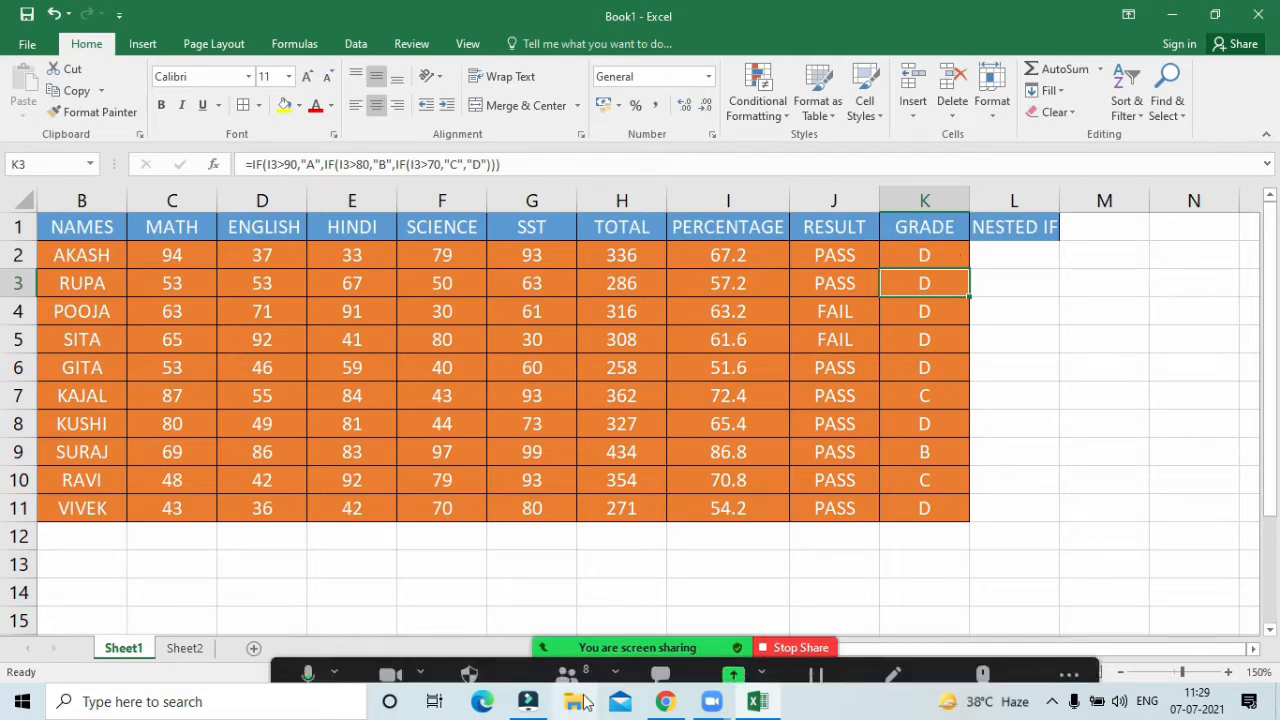
Step: Switch to Sheet2 and fit the widths of columns A and B to the birth date and current date headings
mouse_move(572, 681)
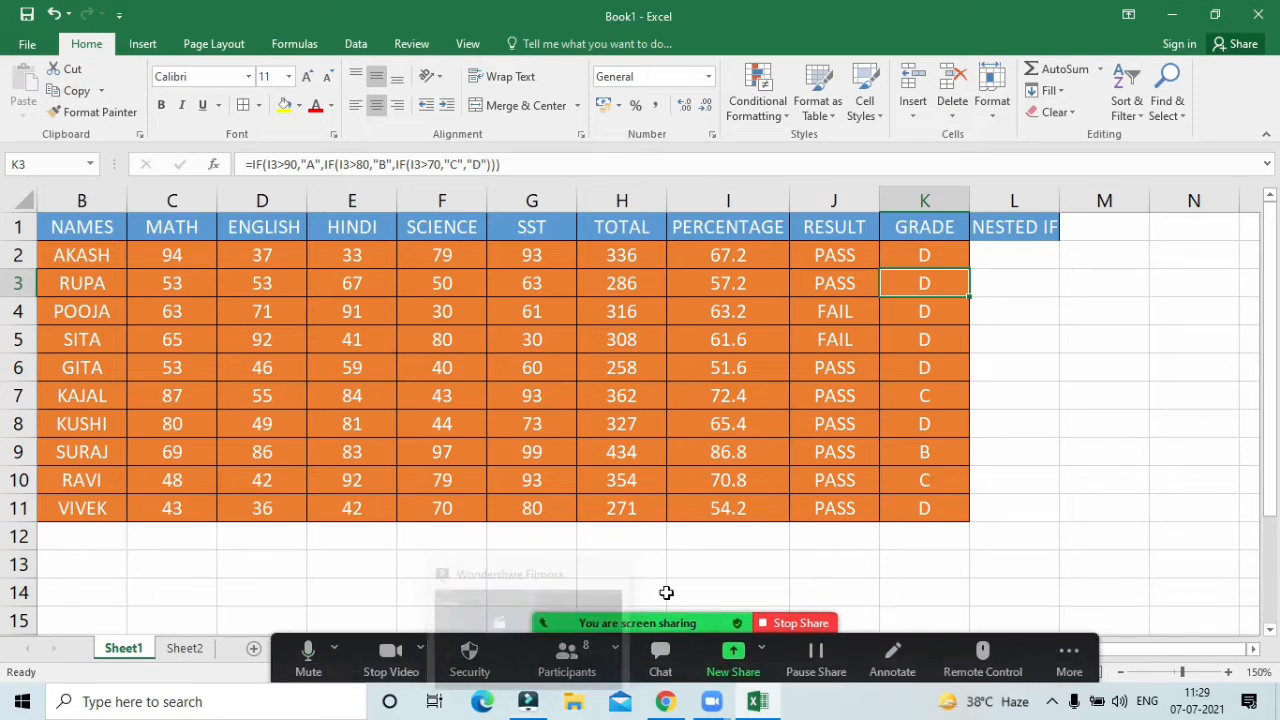
left_click(621, 592)
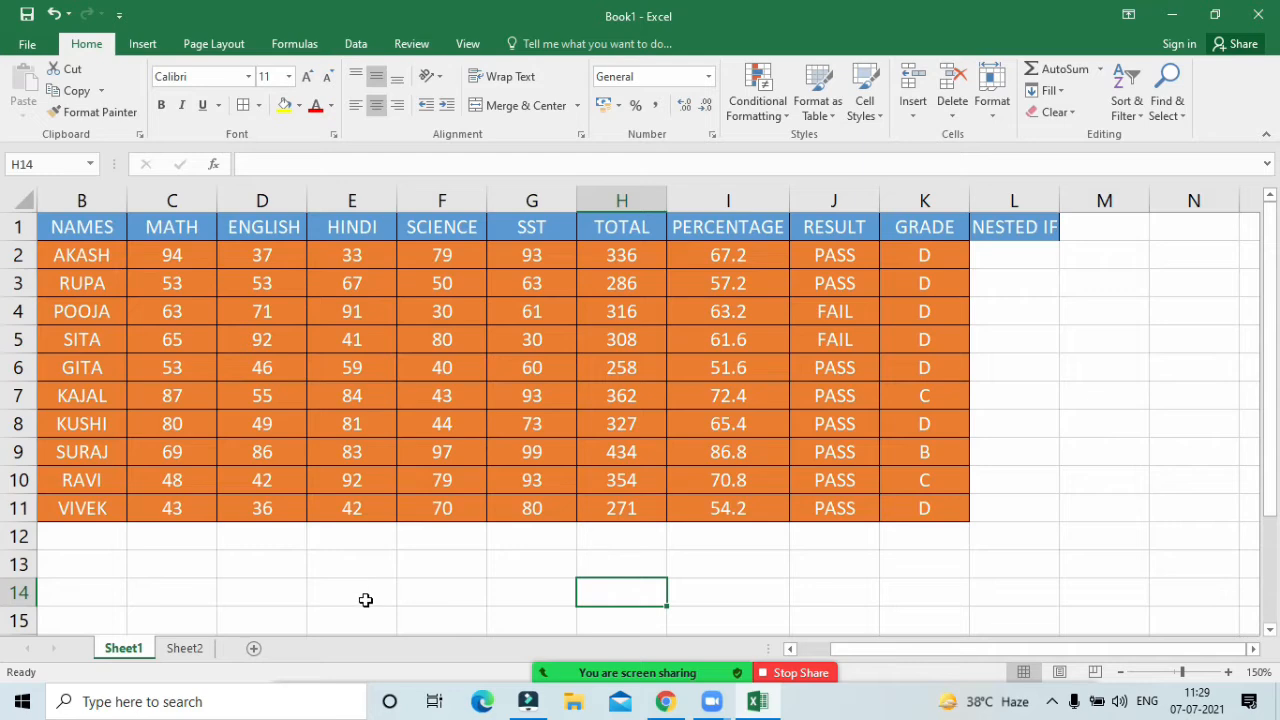
left_click(184, 648)
left_click(86, 252)
double_click(84, 194)
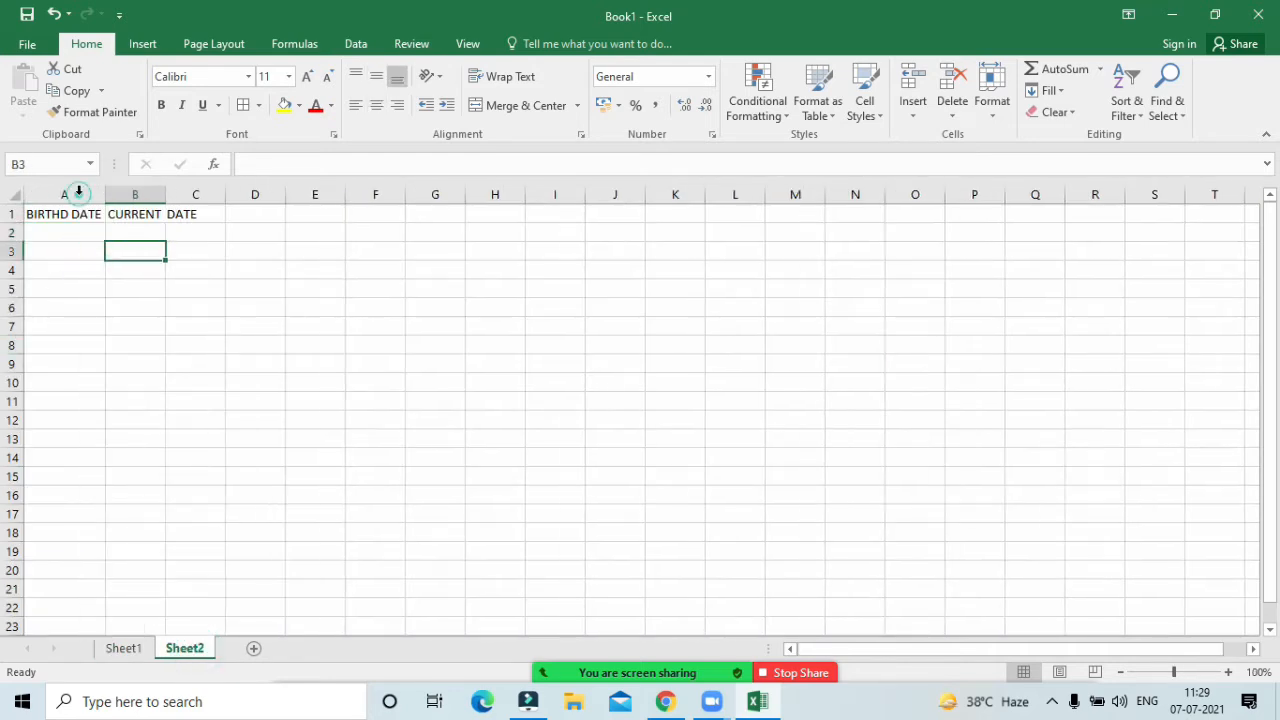
double_click(170, 194)
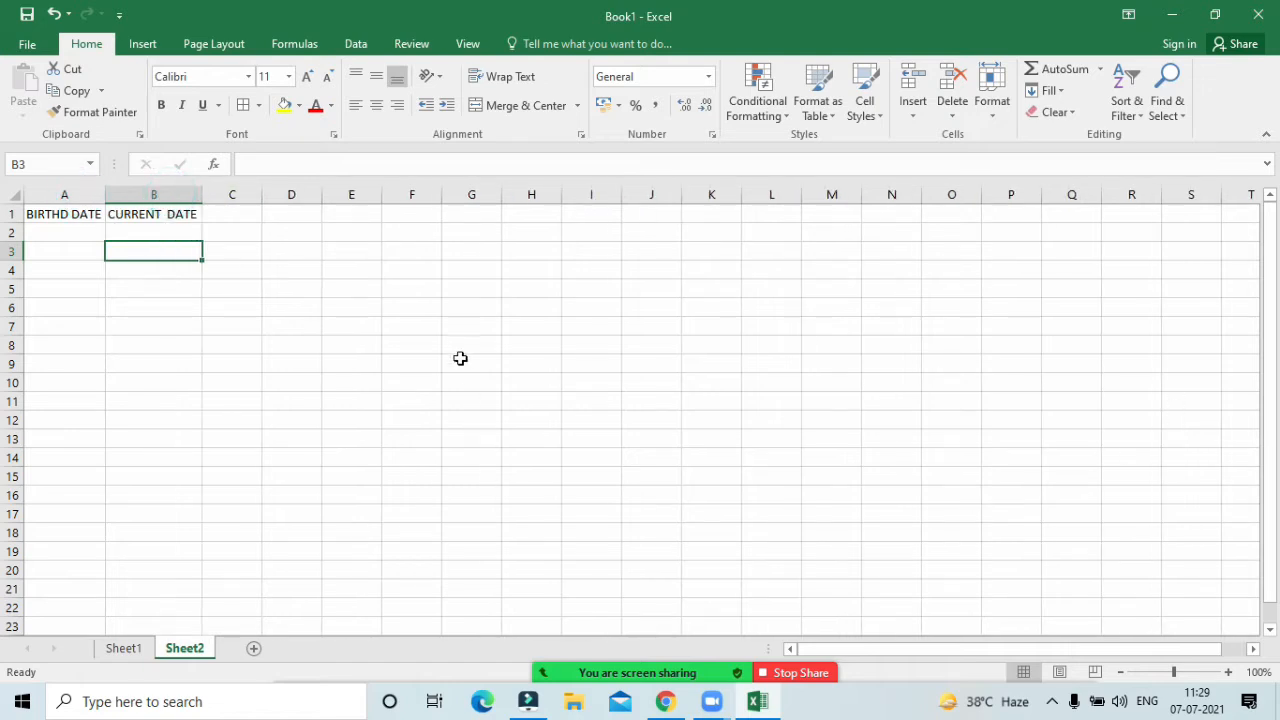
Step: Set a custom magnification of 150% for Sheet2
key("alt+w")
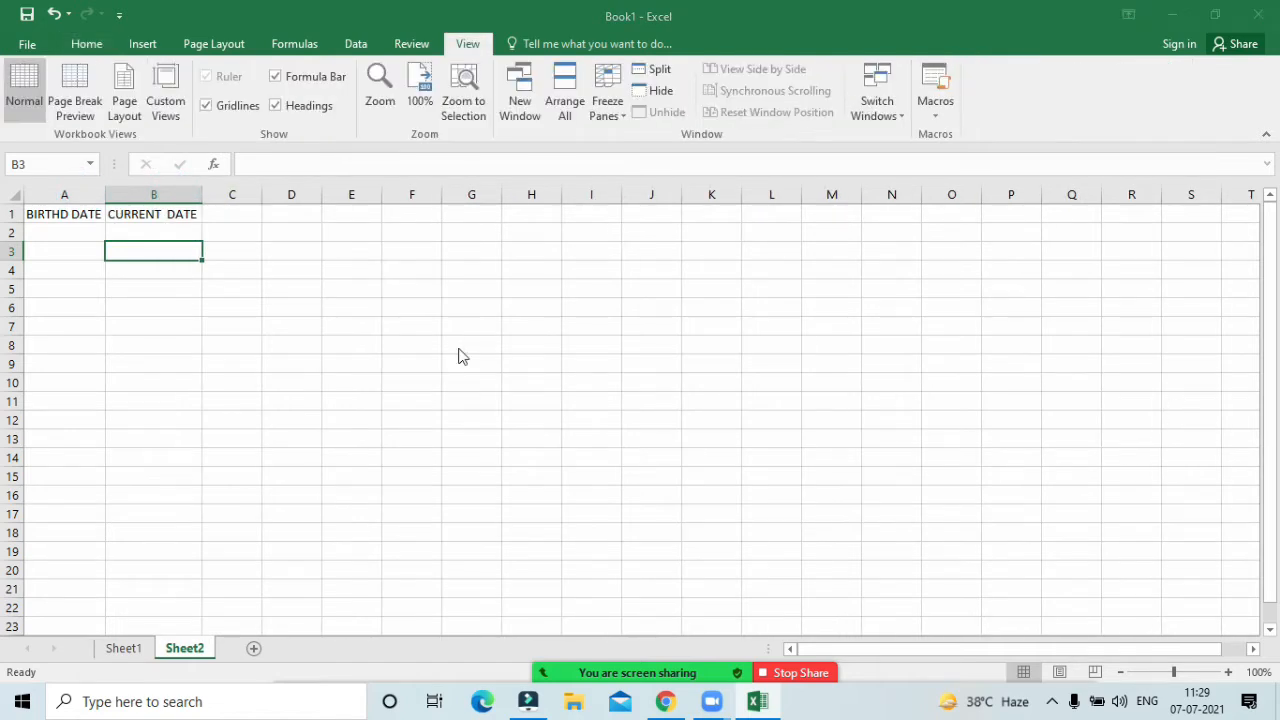
key("q")
key("alt+c")
type("15")
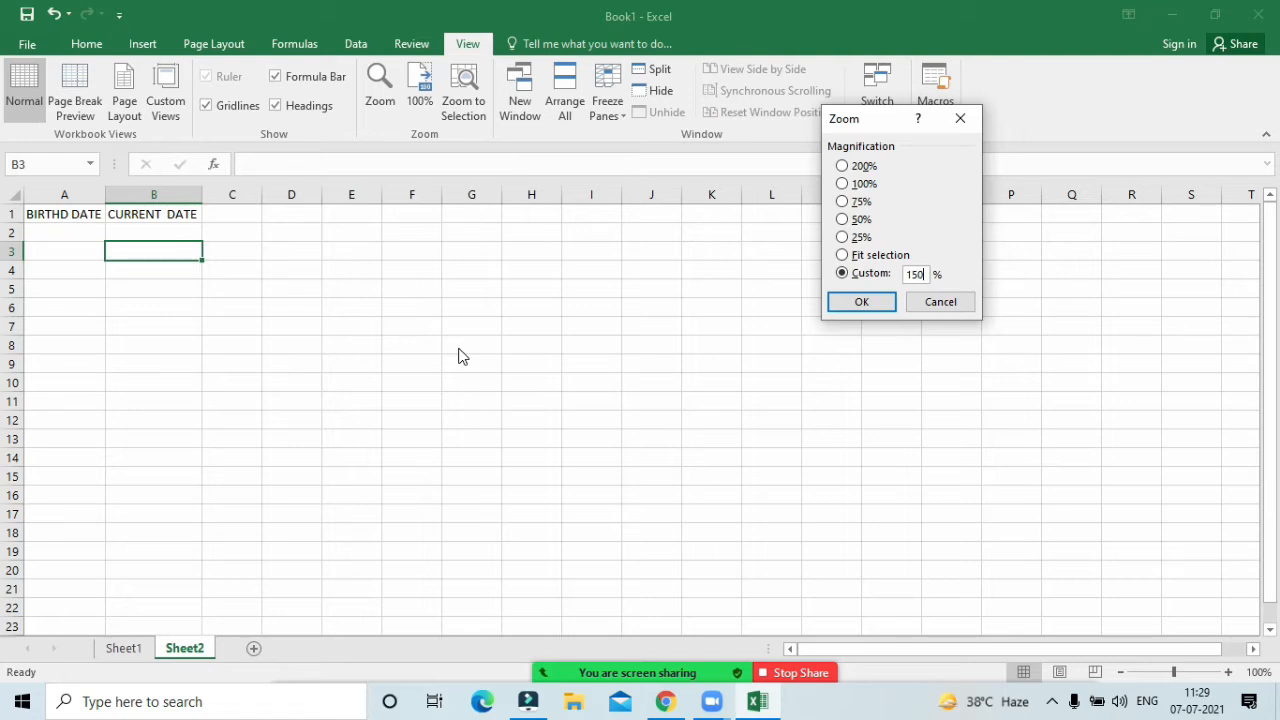
type("0")
key("Return")
left_click(208, 307)
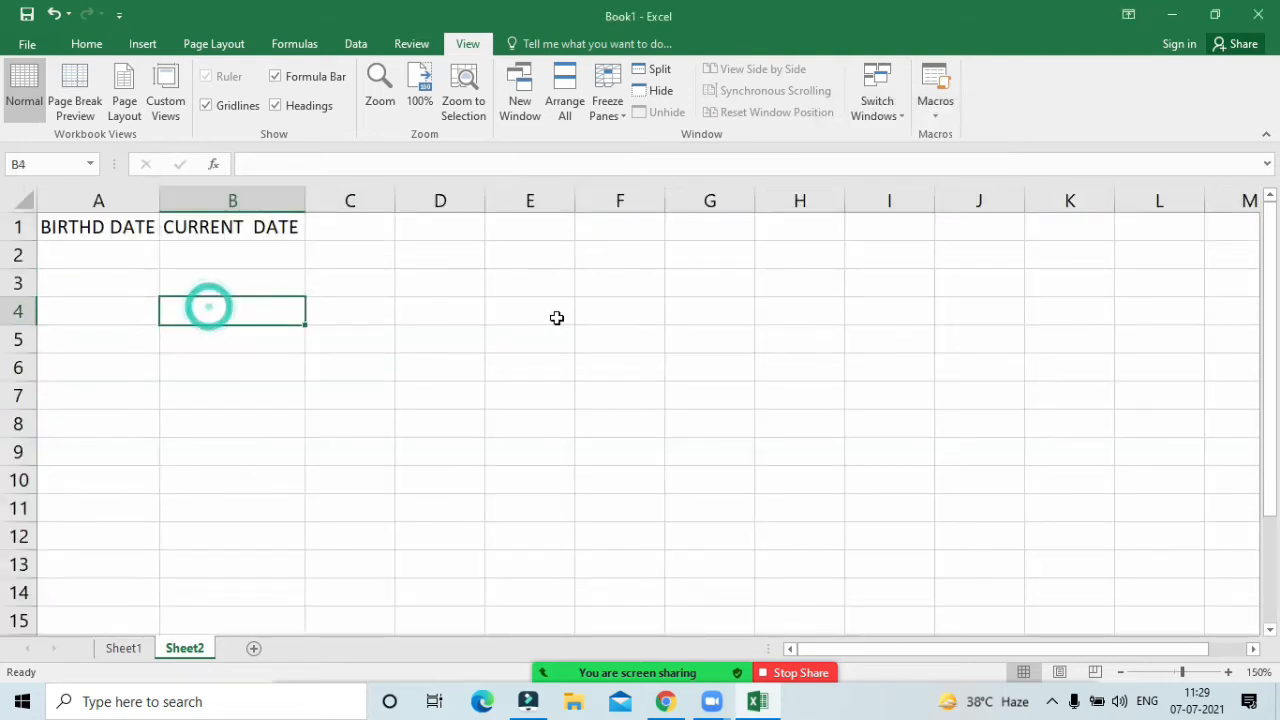
left_click(87, 43)
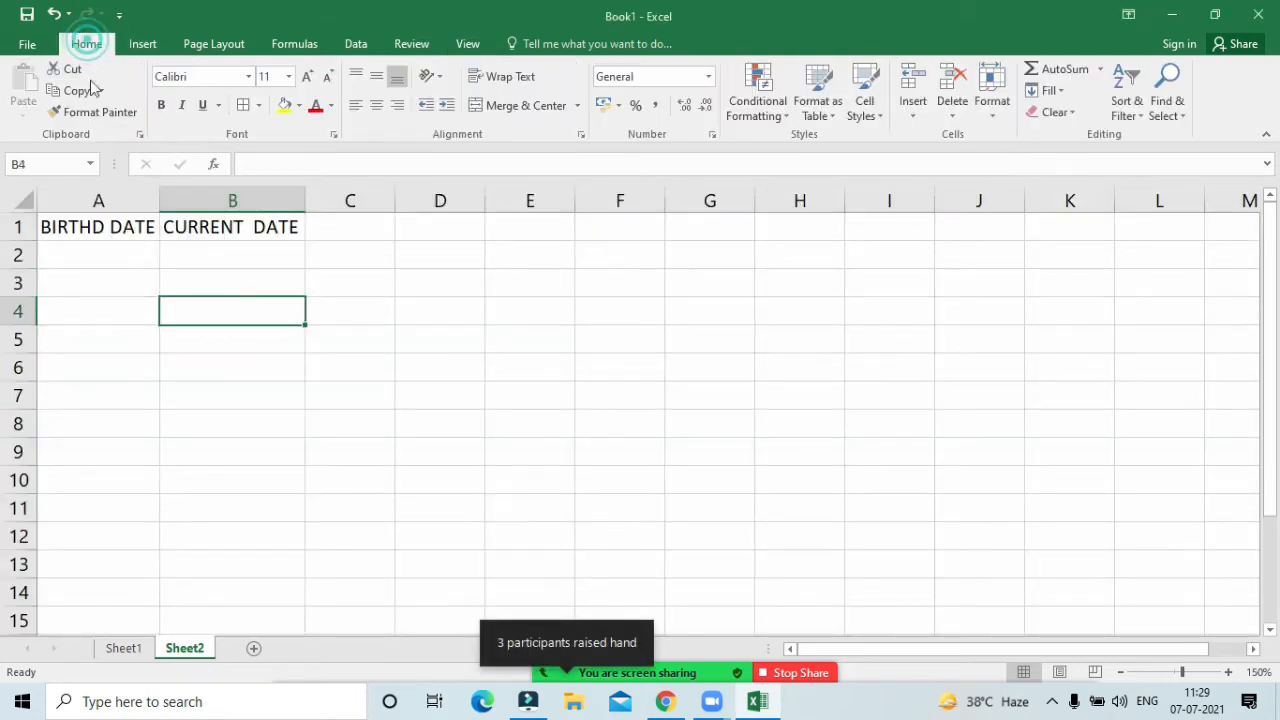
Step: In the participants list, lower two raised hands, unmute the remaining participant with a raised hand, mute the previous speaker, and minimize the list
left_click(566, 657)
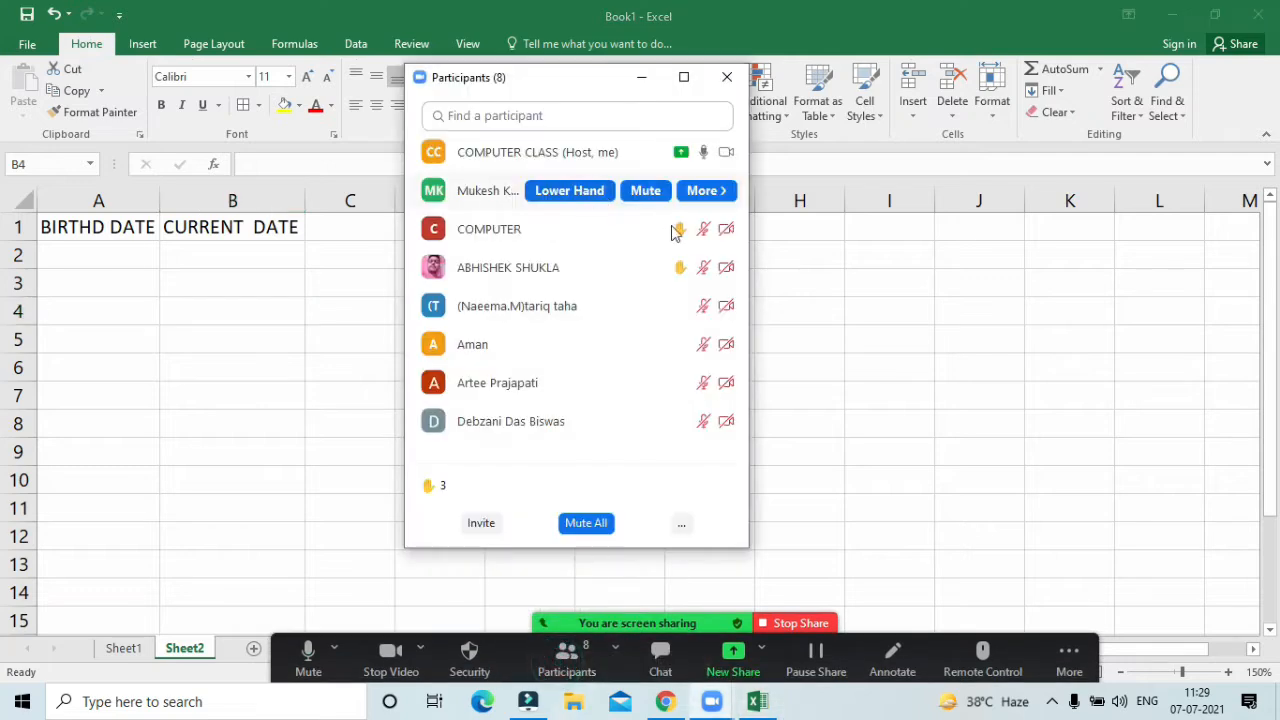
left_click(628, 271)
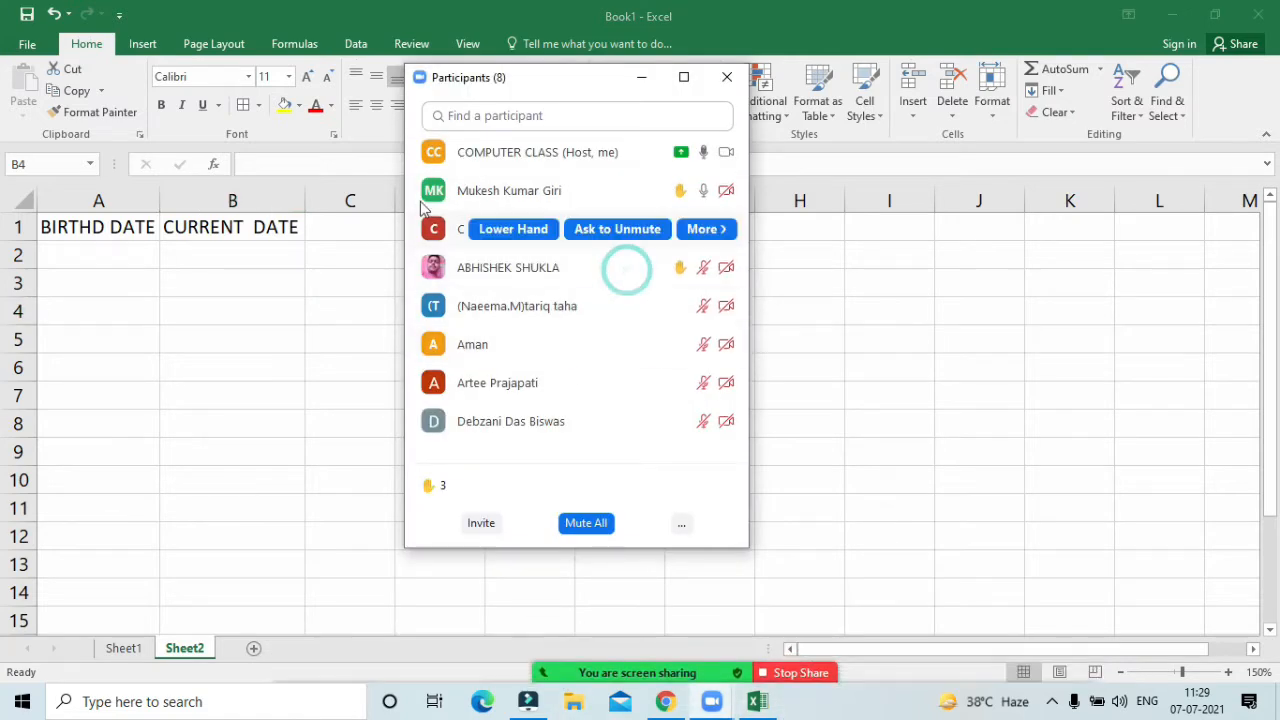
left_click(590, 190)
left_click(535, 191)
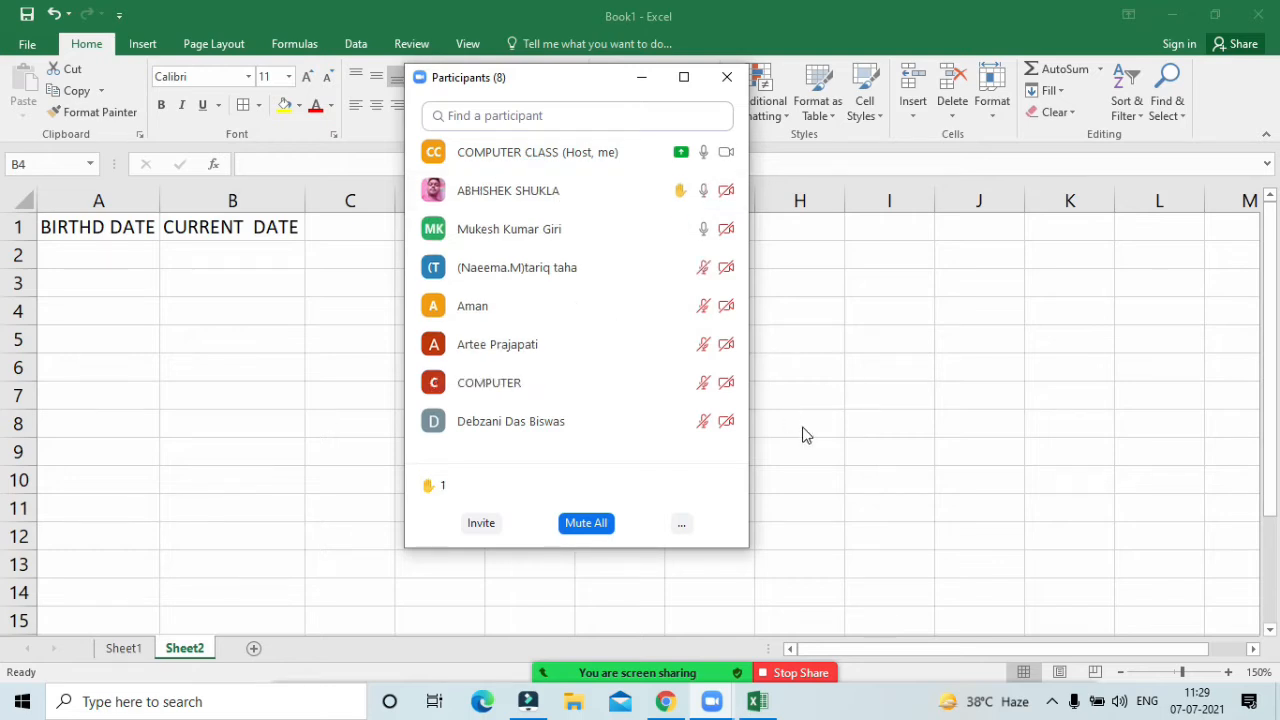
left_click(640, 226)
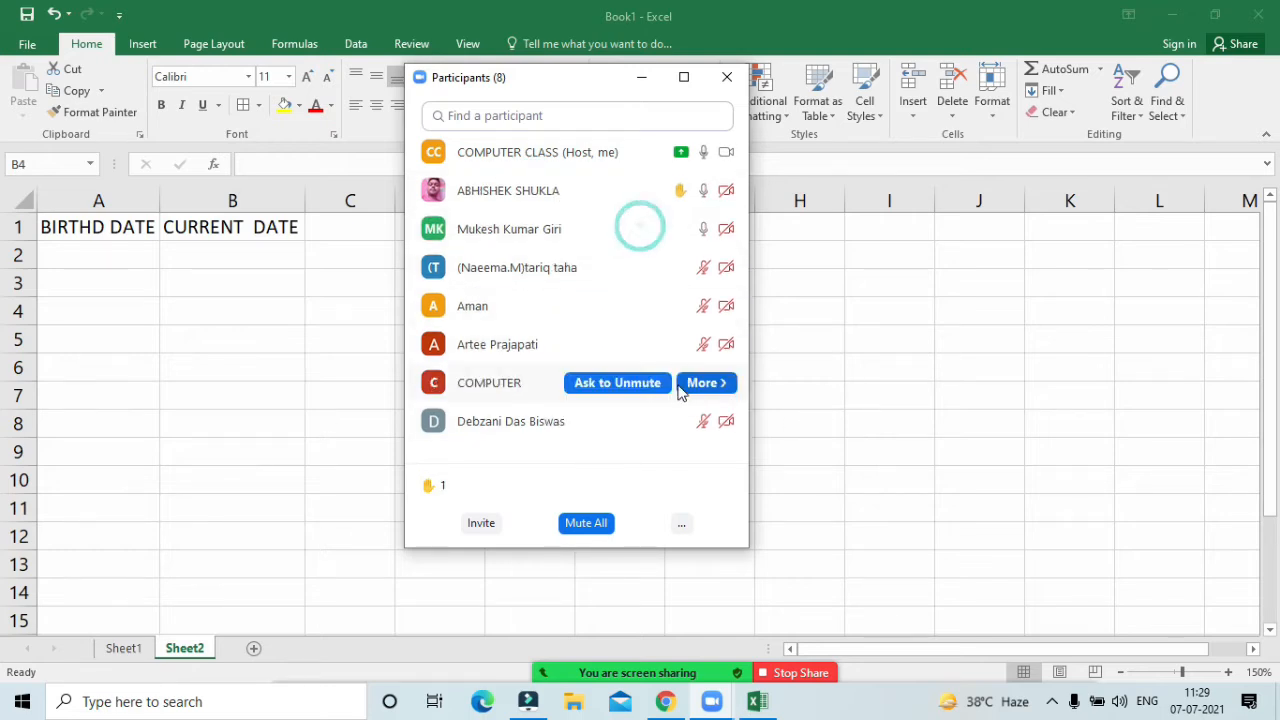
left_click(641, 77)
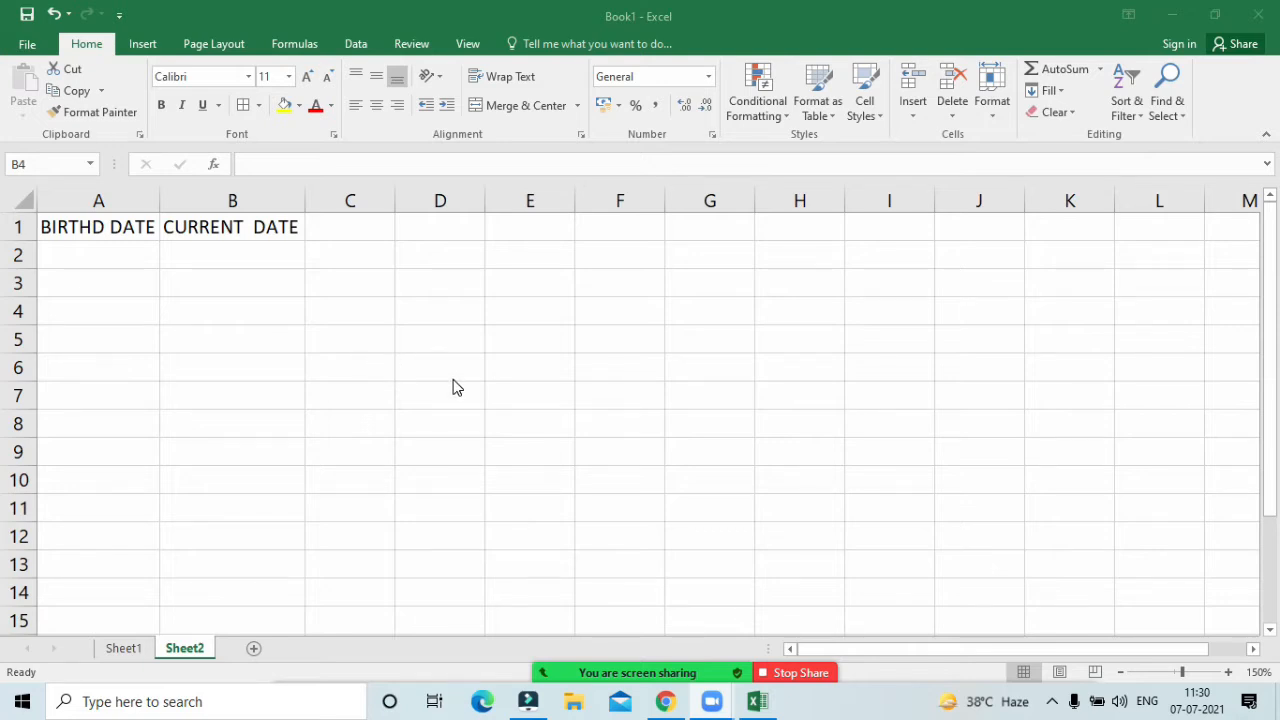
Step: Reopen the participants list, mute the unmuted participant with the raised hand, and minimize the list
mouse_move(575, 690)
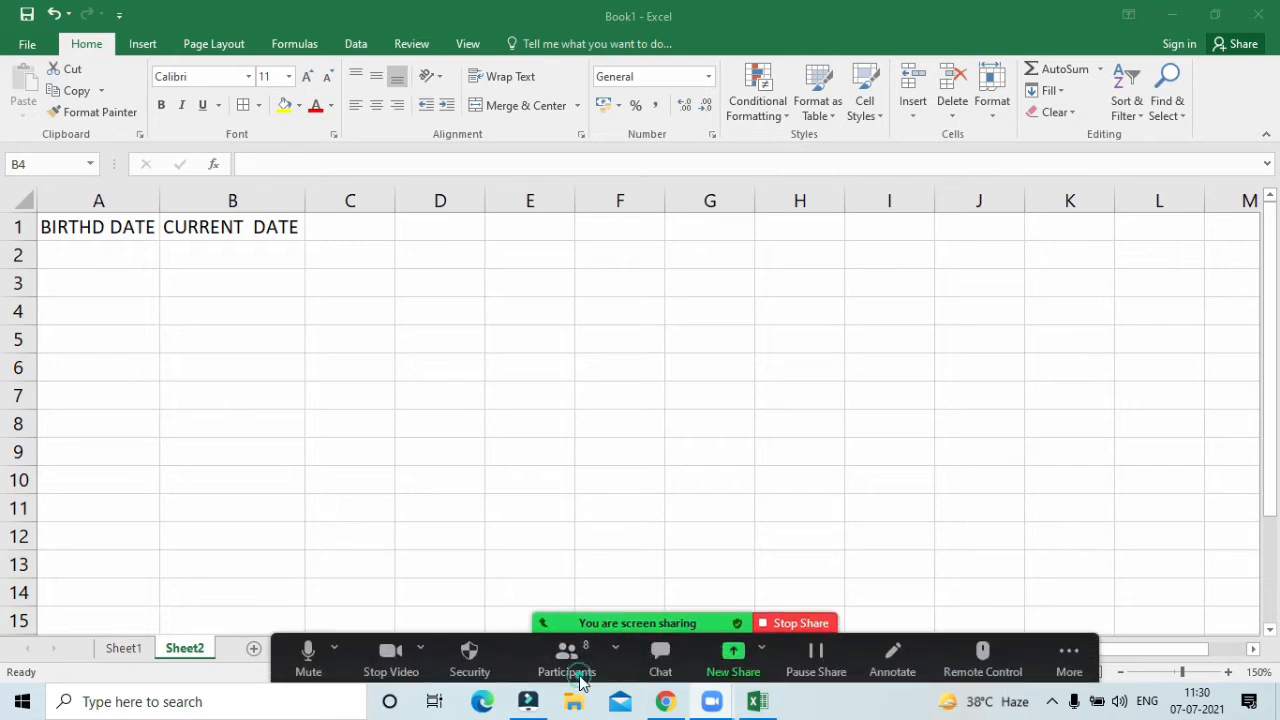
left_click(578, 668)
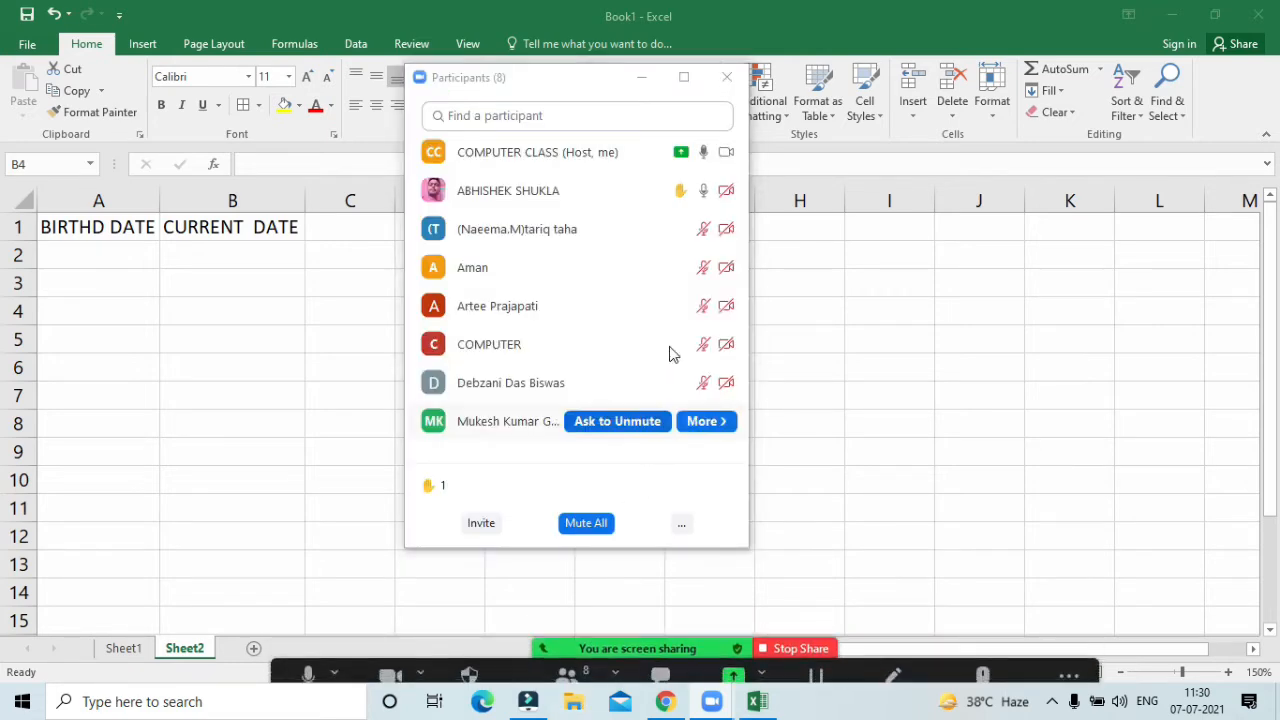
mouse_move(645, 193)
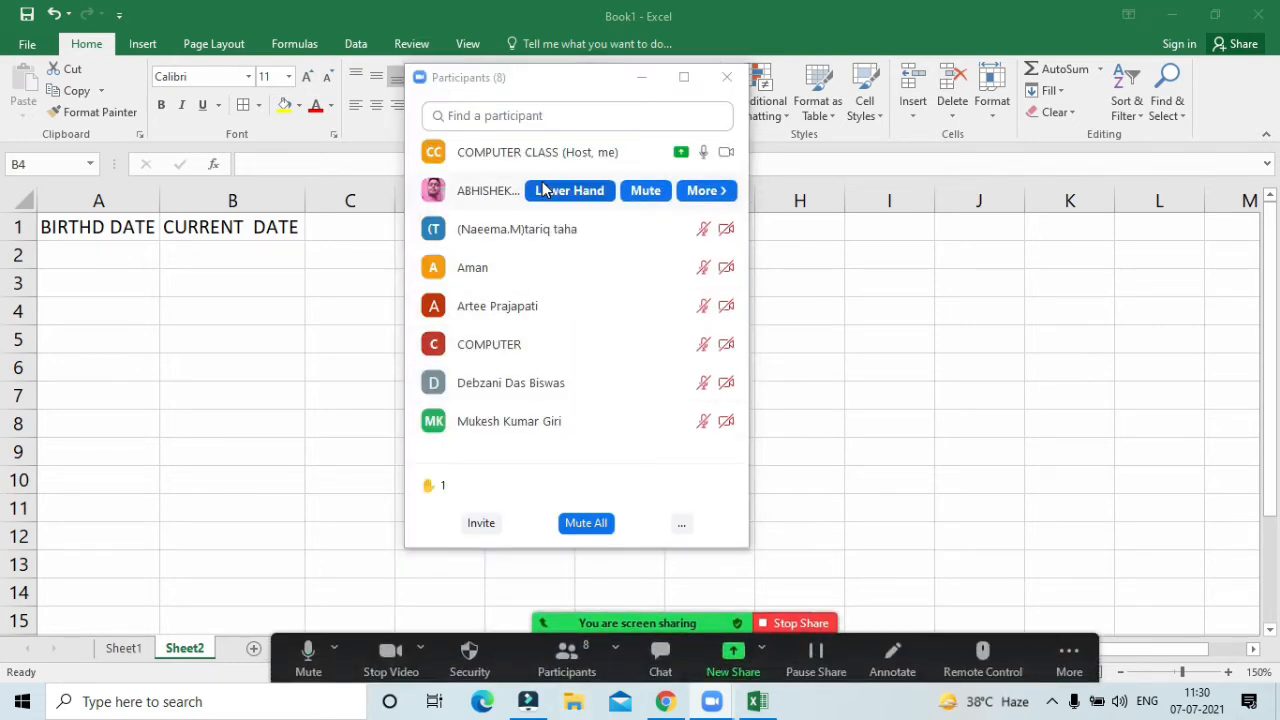
mouse_move(683, 346)
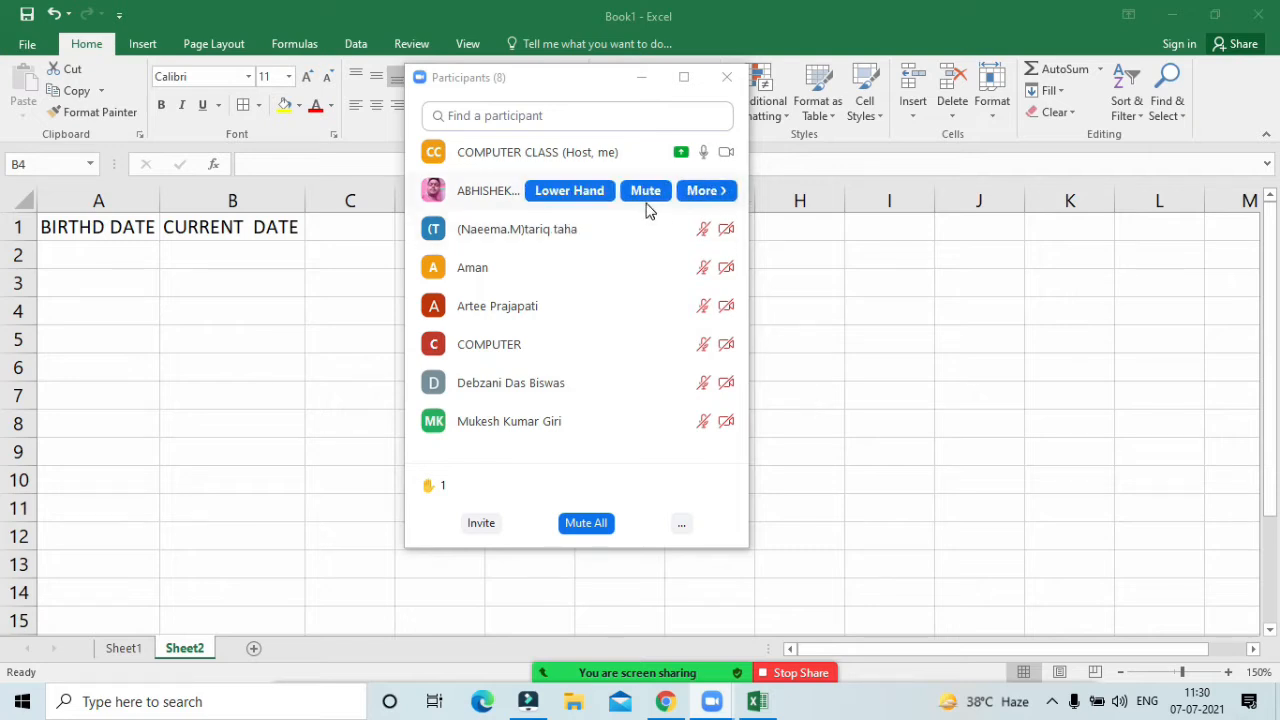
left_click(647, 200)
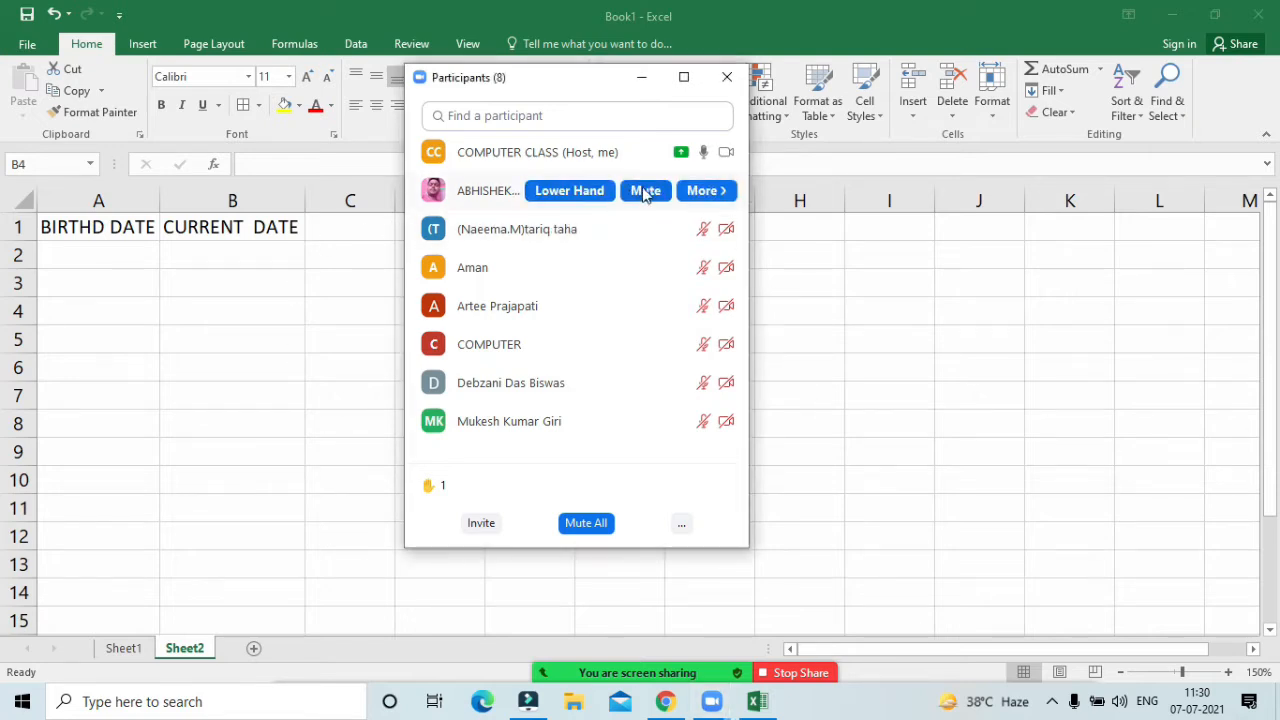
left_click(645, 191)
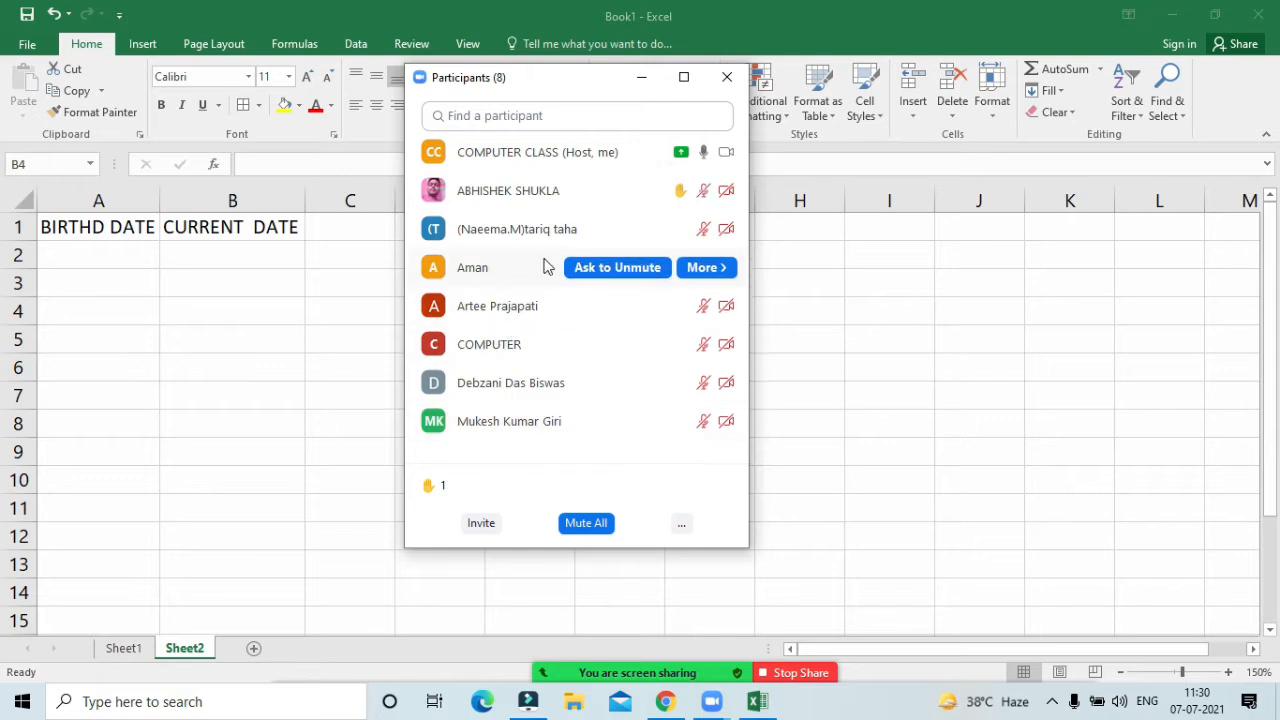
left_click(641, 78)
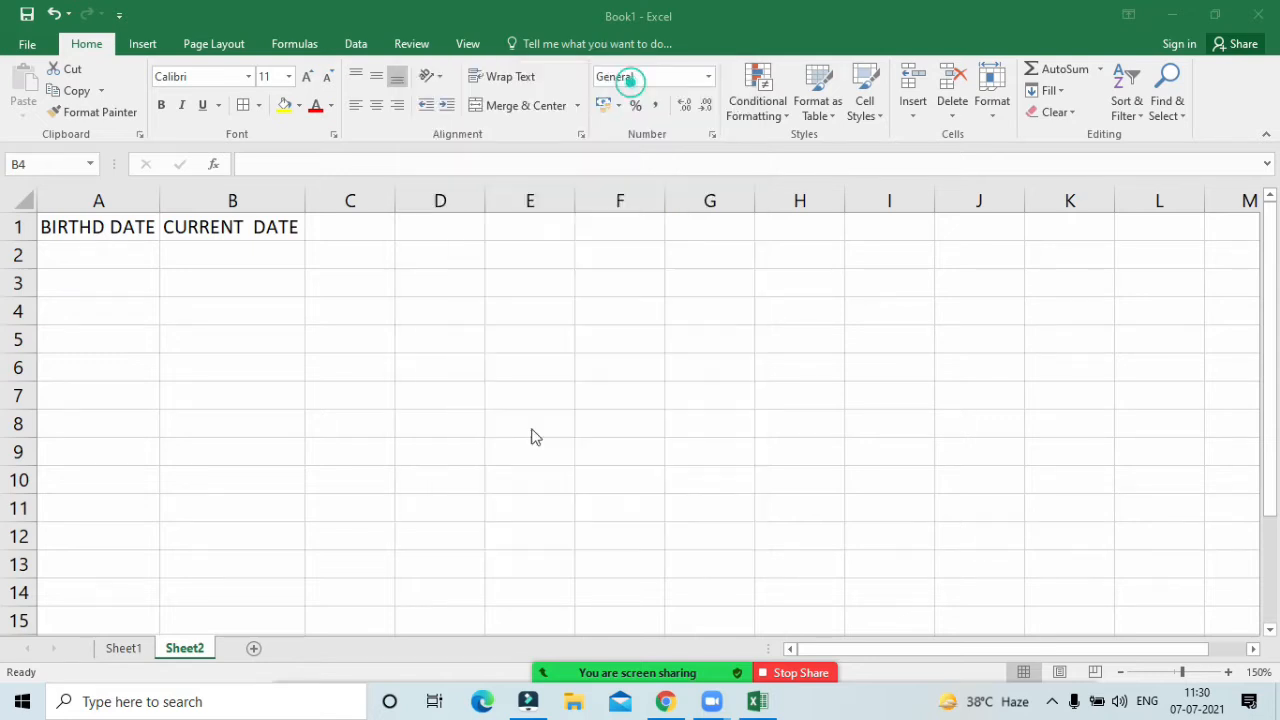
Step: Correct the heading in cell A1 to BIRTH DATE
left_click(85, 316)
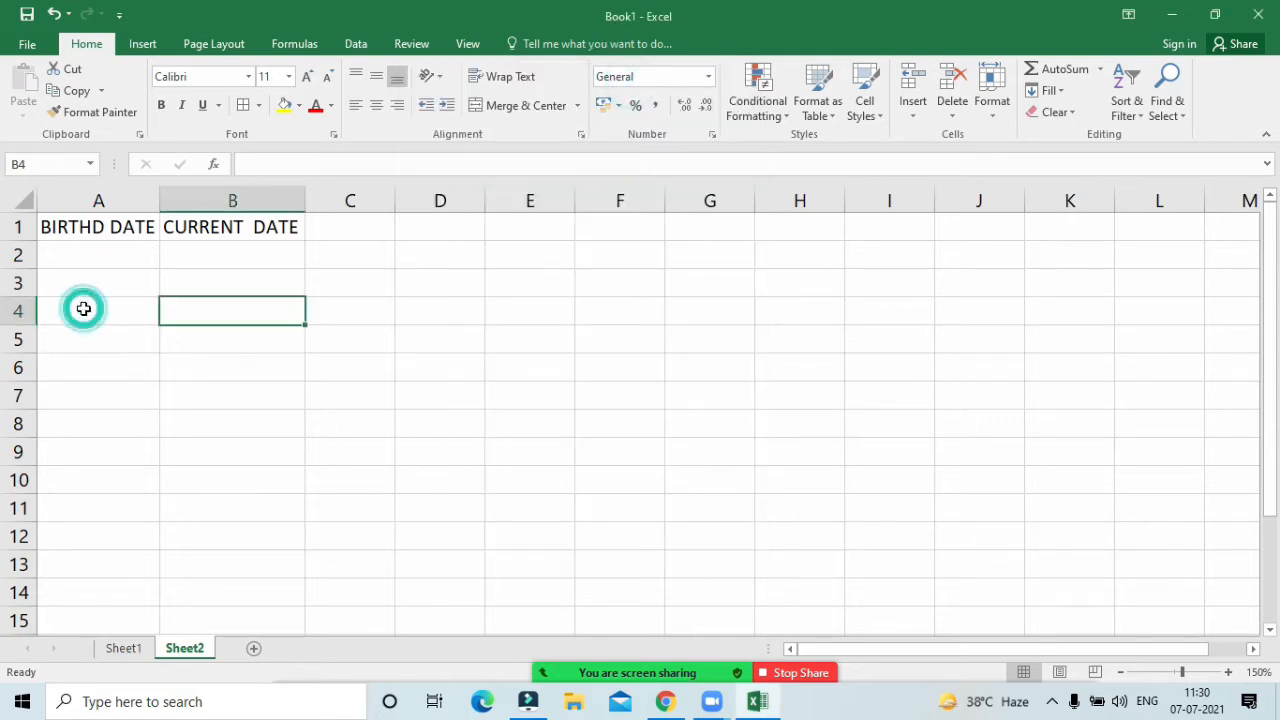
left_click(80, 227)
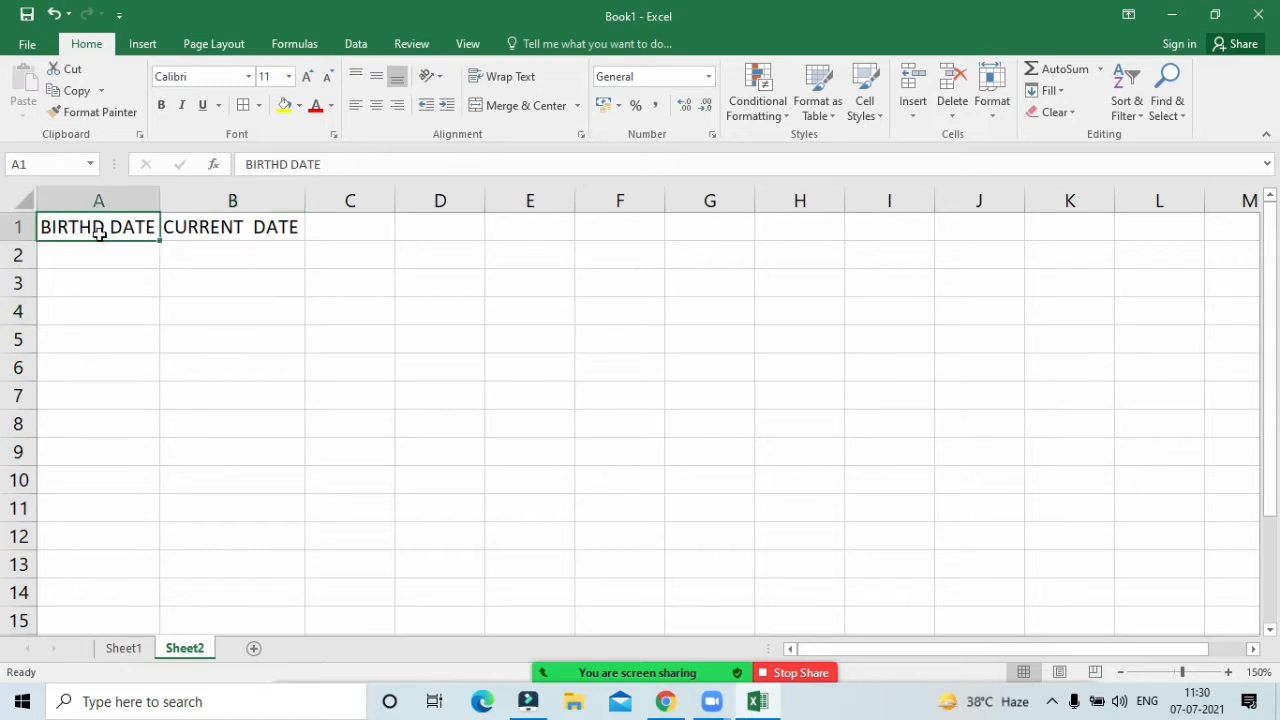
left_click(93, 228)
double_click(95, 228)
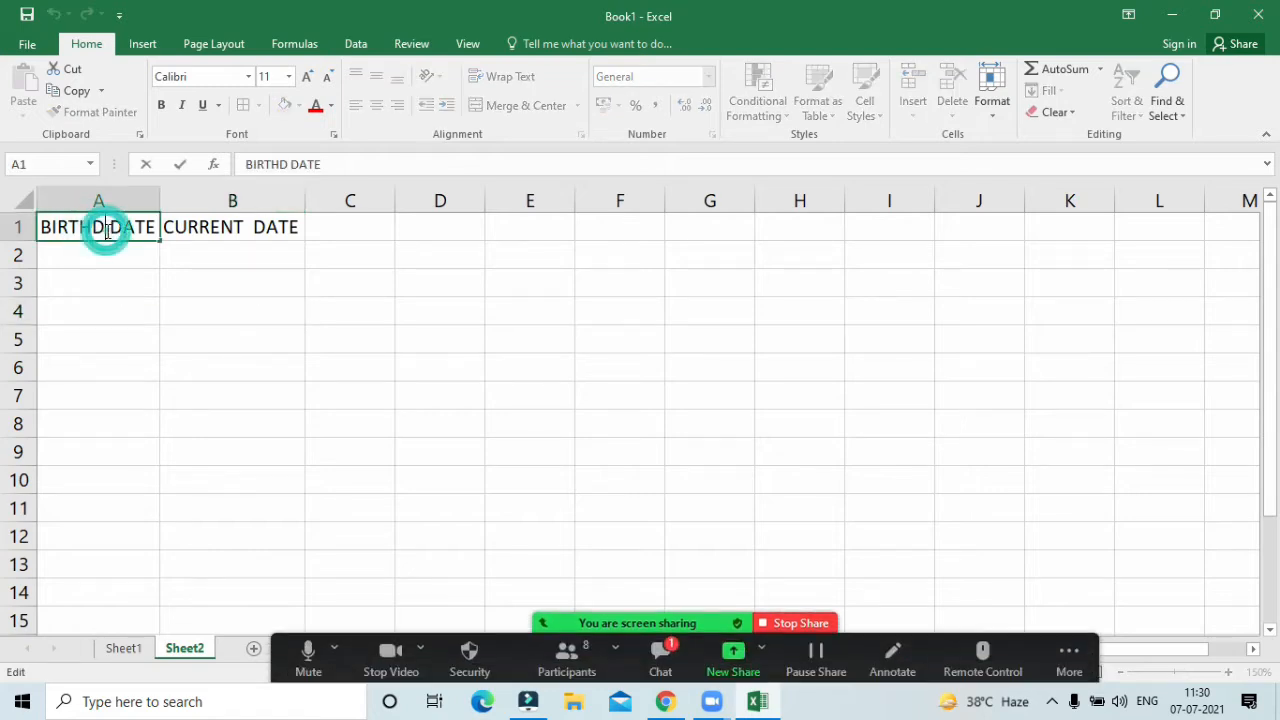
left_click(105, 228)
key("BackSpace")
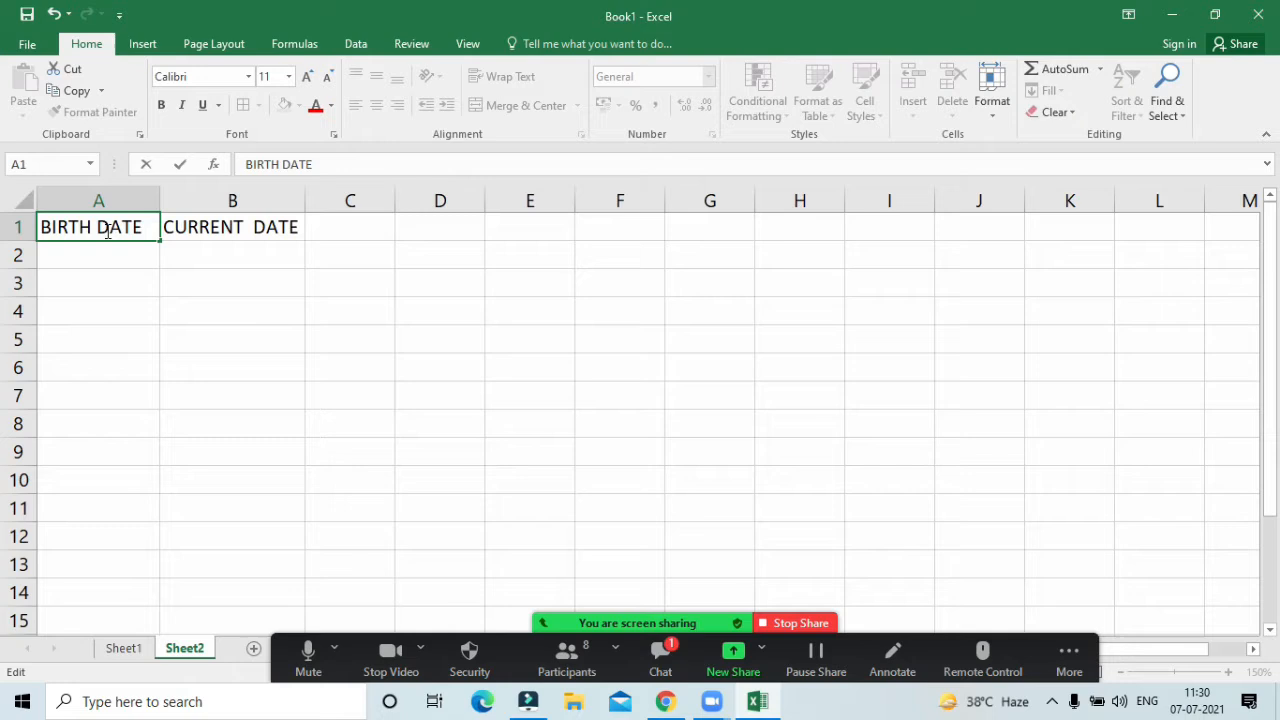
left_click(434, 362)
Step: Read the latest messages in the meeting chat and minimize the chat window
left_click(660, 656)
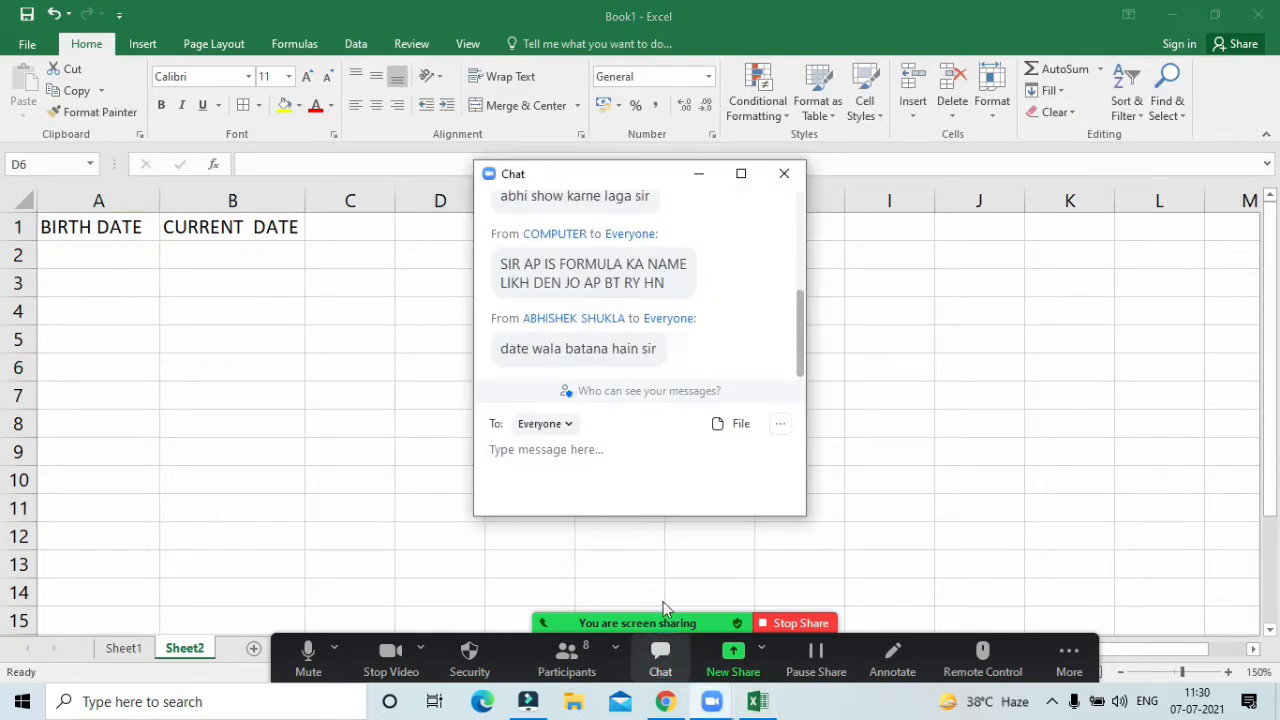
left_click(699, 175)
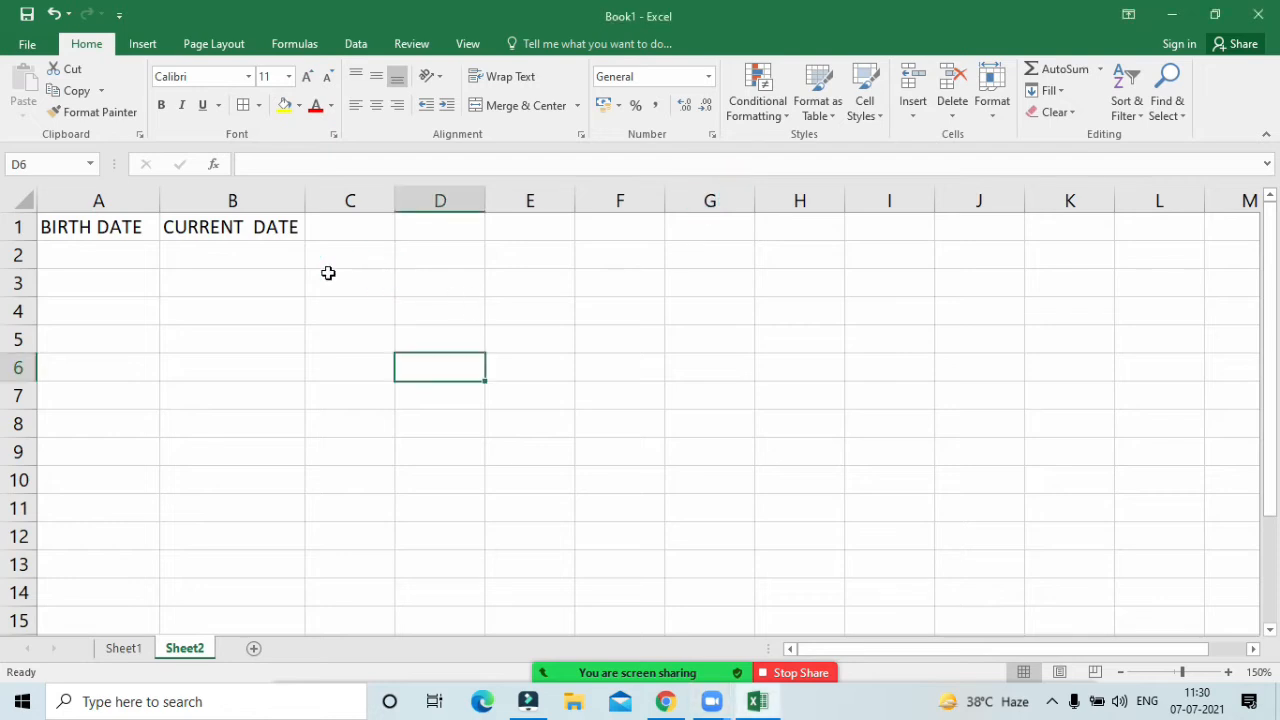
left_click(340, 222)
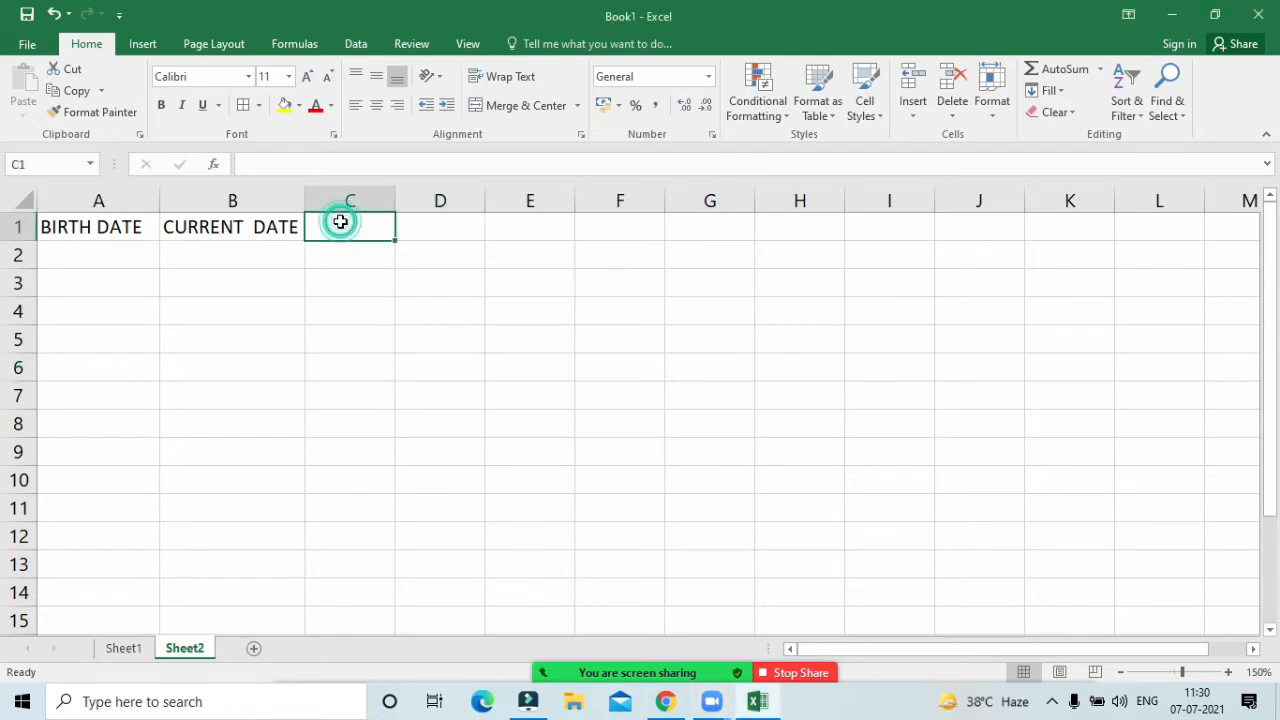
left_click(309, 235)
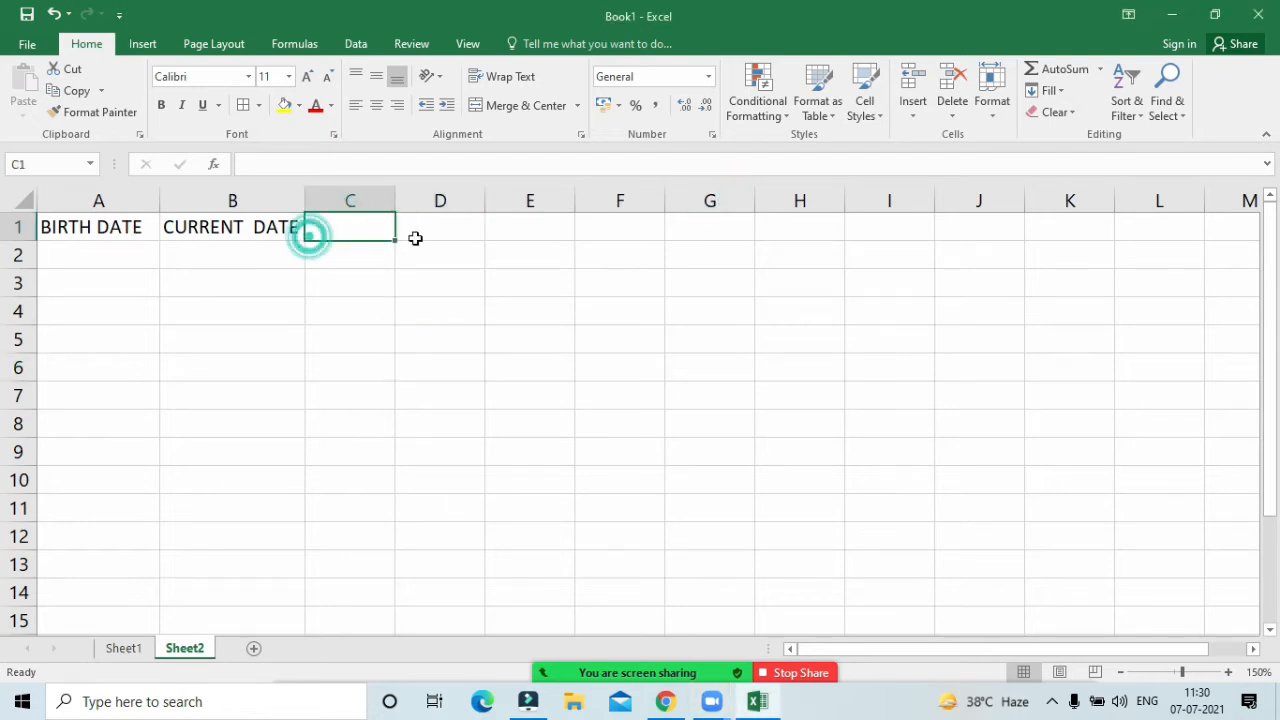
left_click(414, 237)
left_click(111, 336)
Step: Enter the labels YEAR, MONTH and DAY in cells A7 to A9, closing the meeting pop-up along the way
left_click(99, 388)
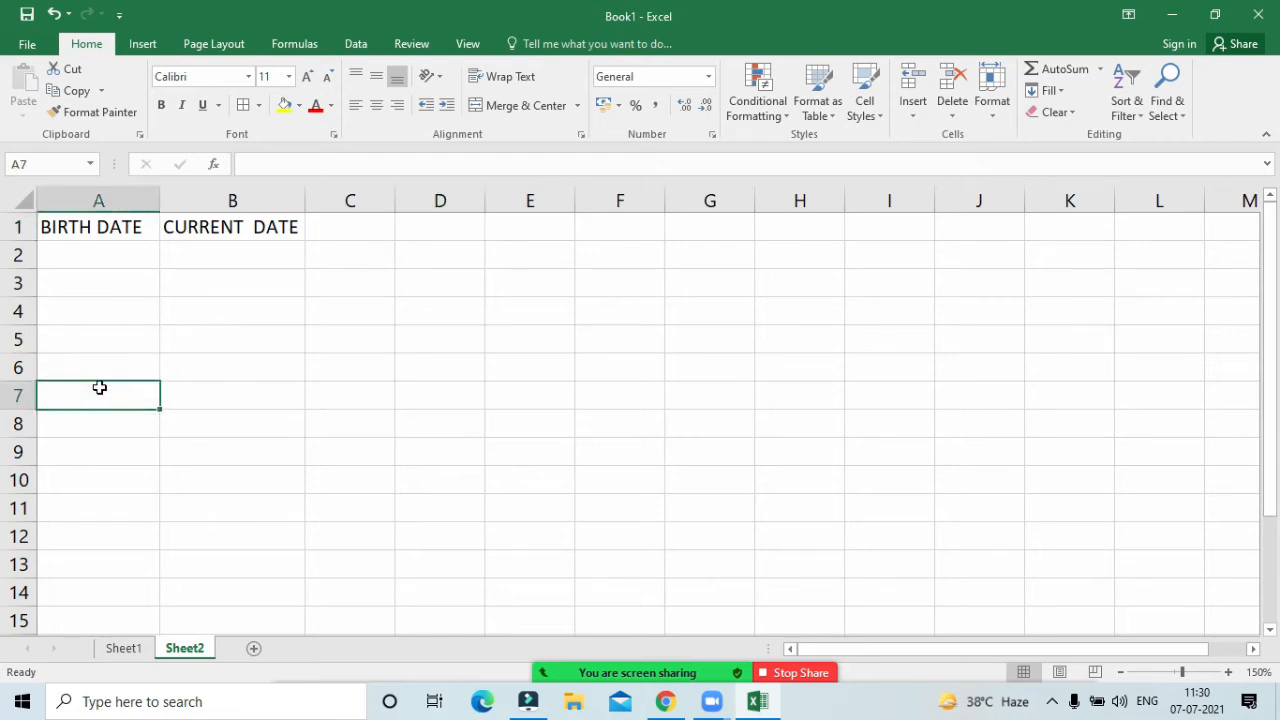
type("YEAR")
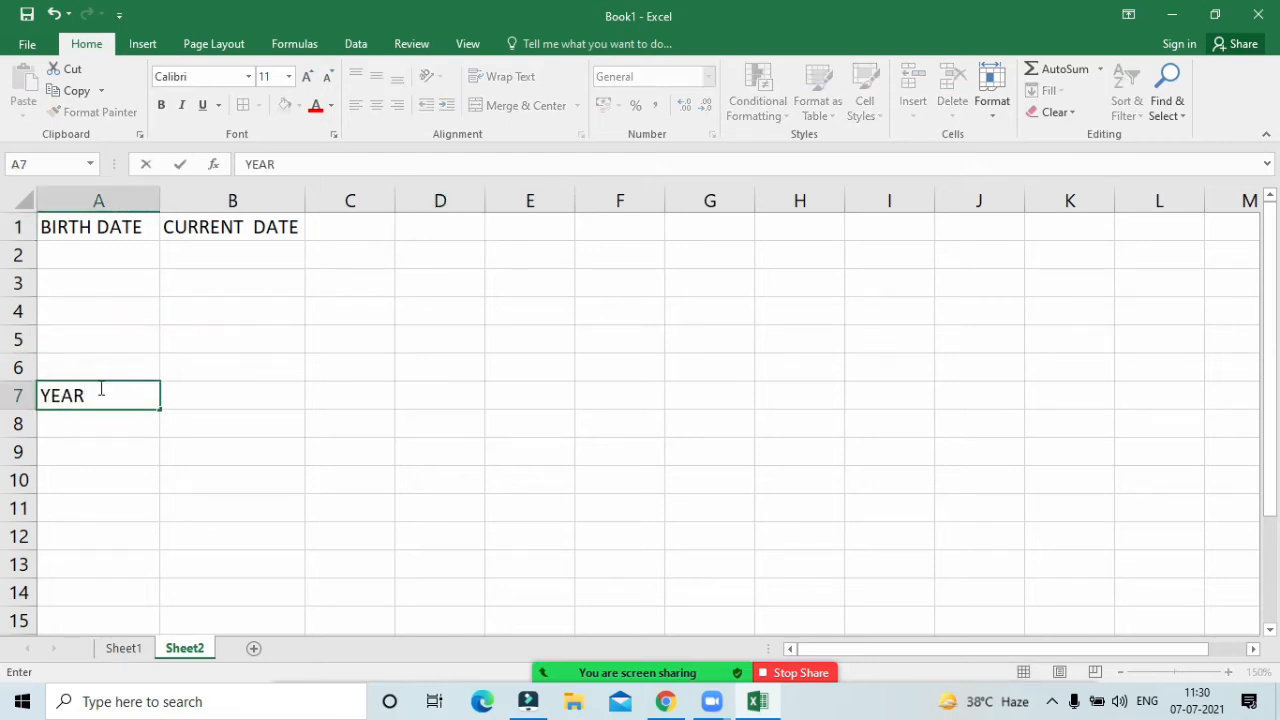
key("Return")
type("MONT")
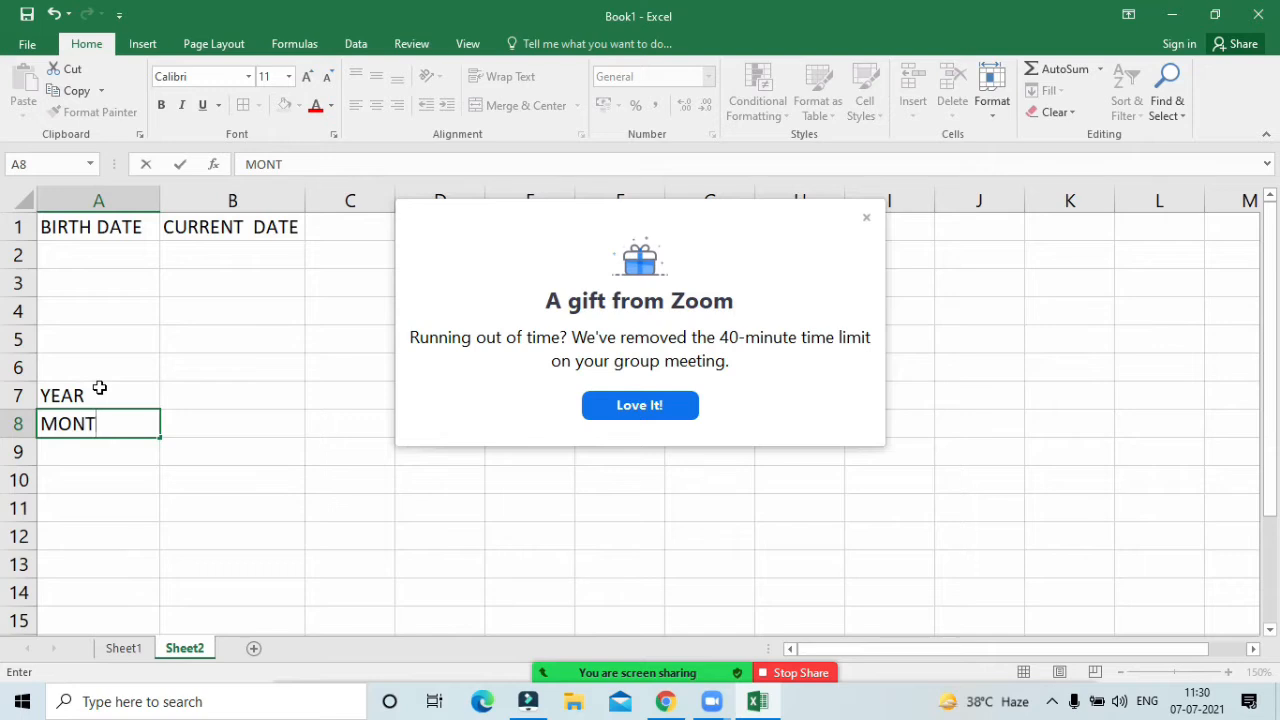
type("H")
left_click(865, 215)
left_click(78, 440)
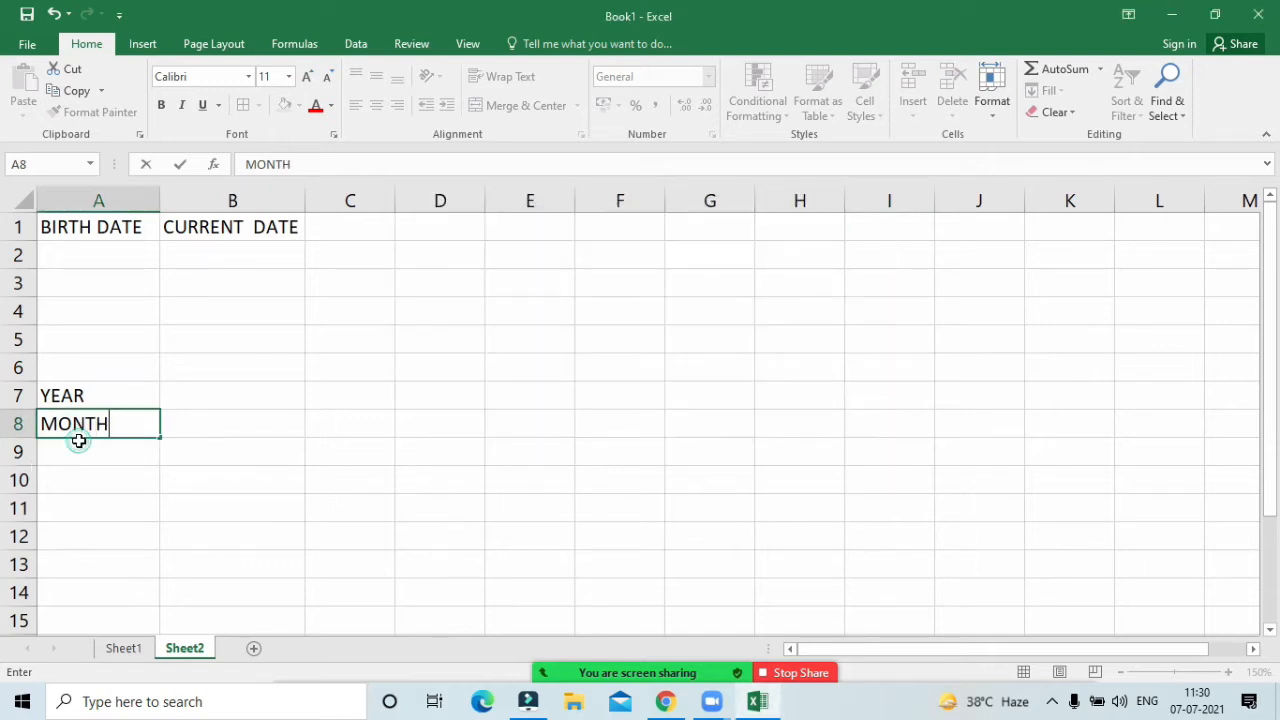
key("Return")
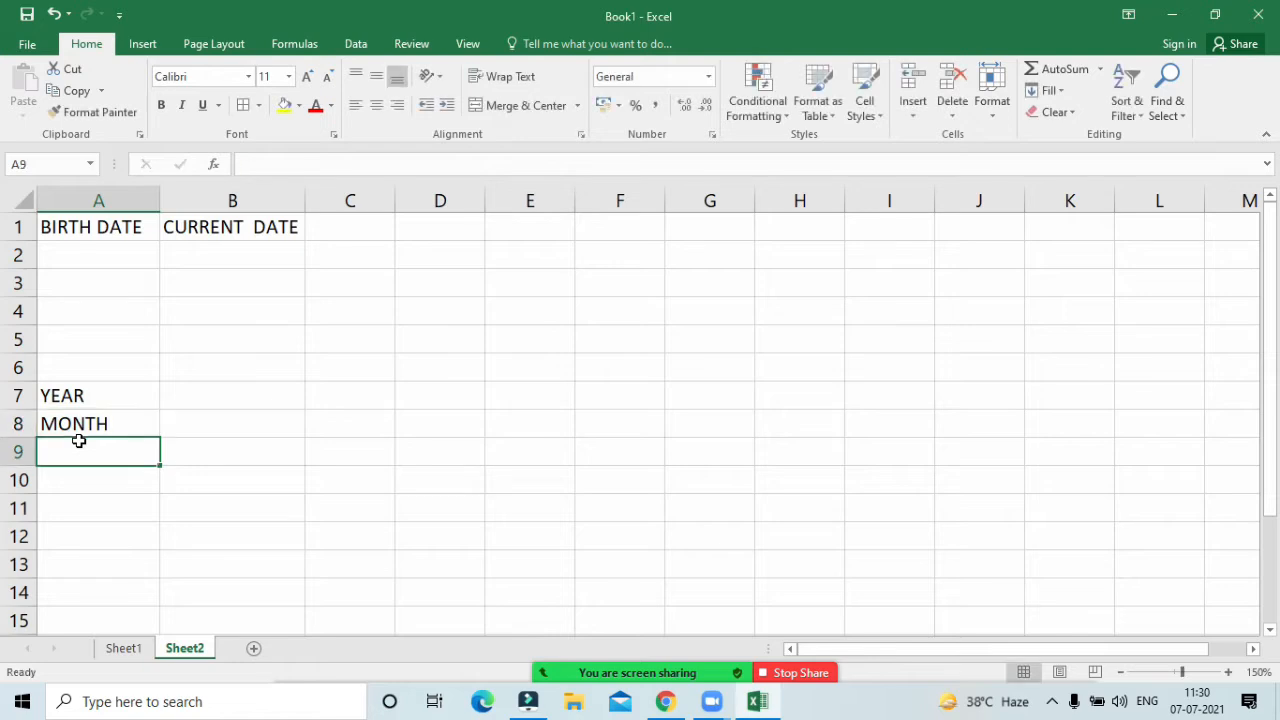
type("DAY")
key("Return")
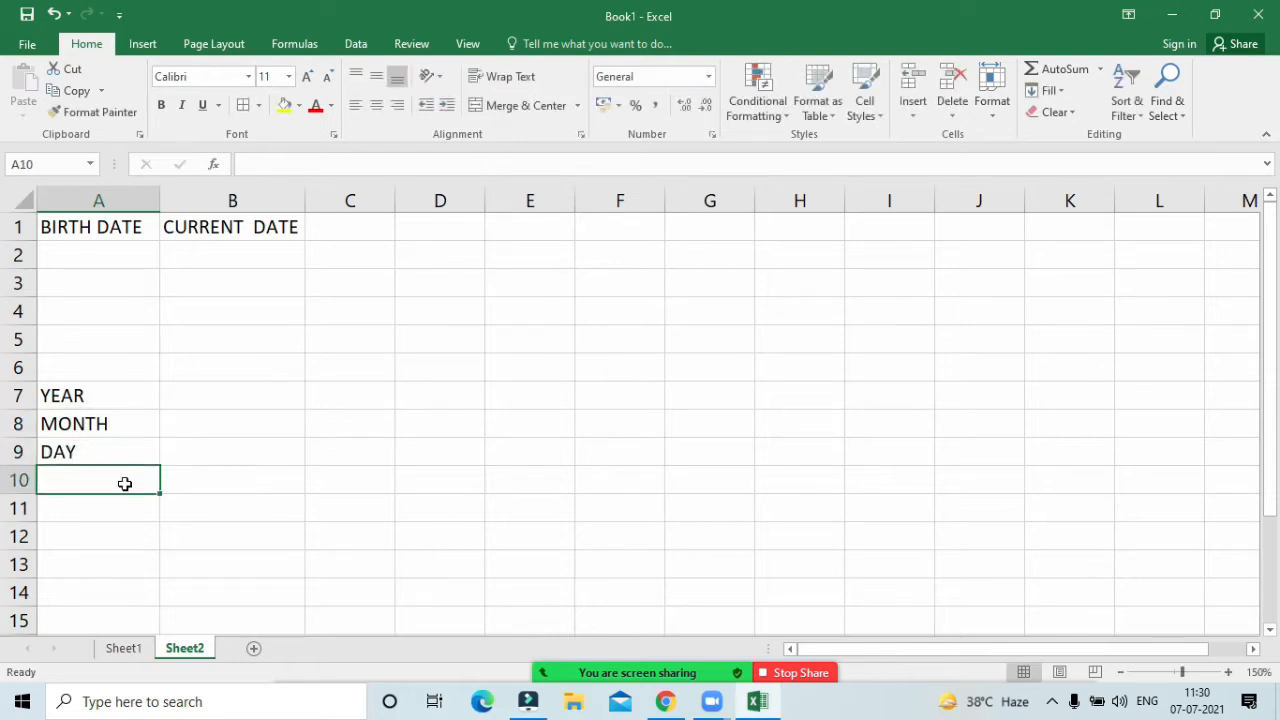
left_click_drag(98, 394, 98, 457)
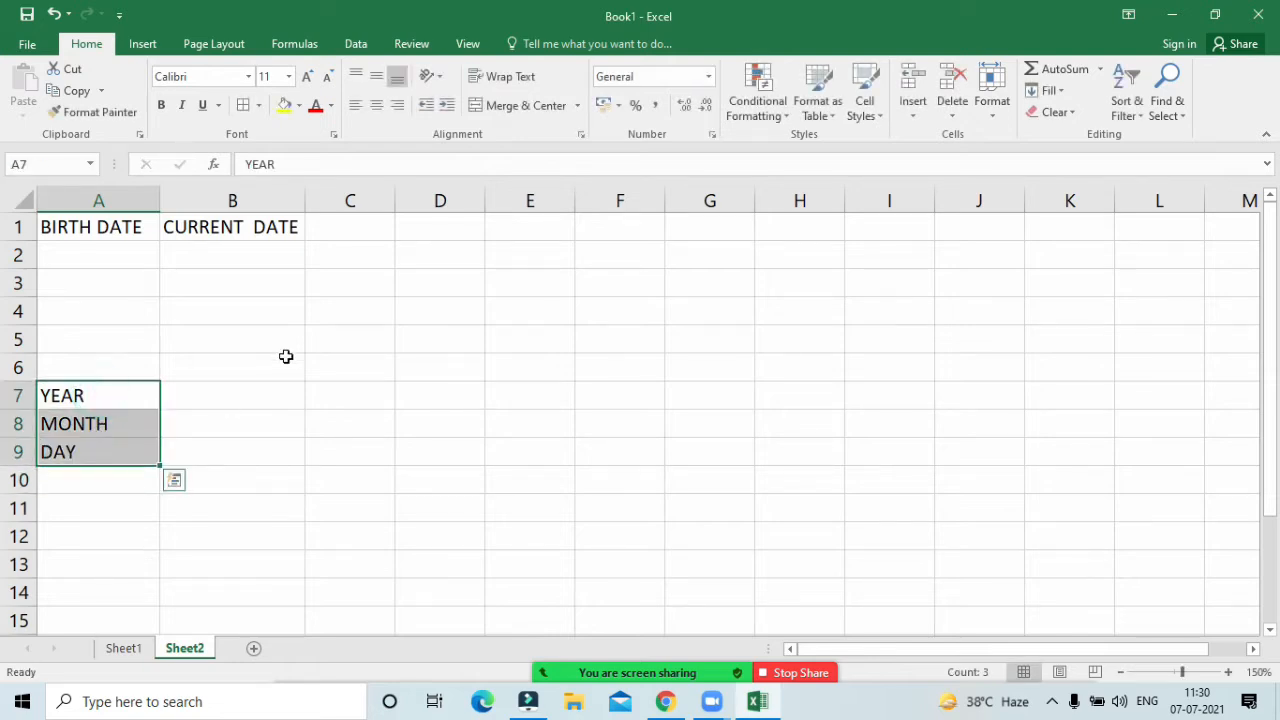
left_click(284, 360)
left_click(122, 236)
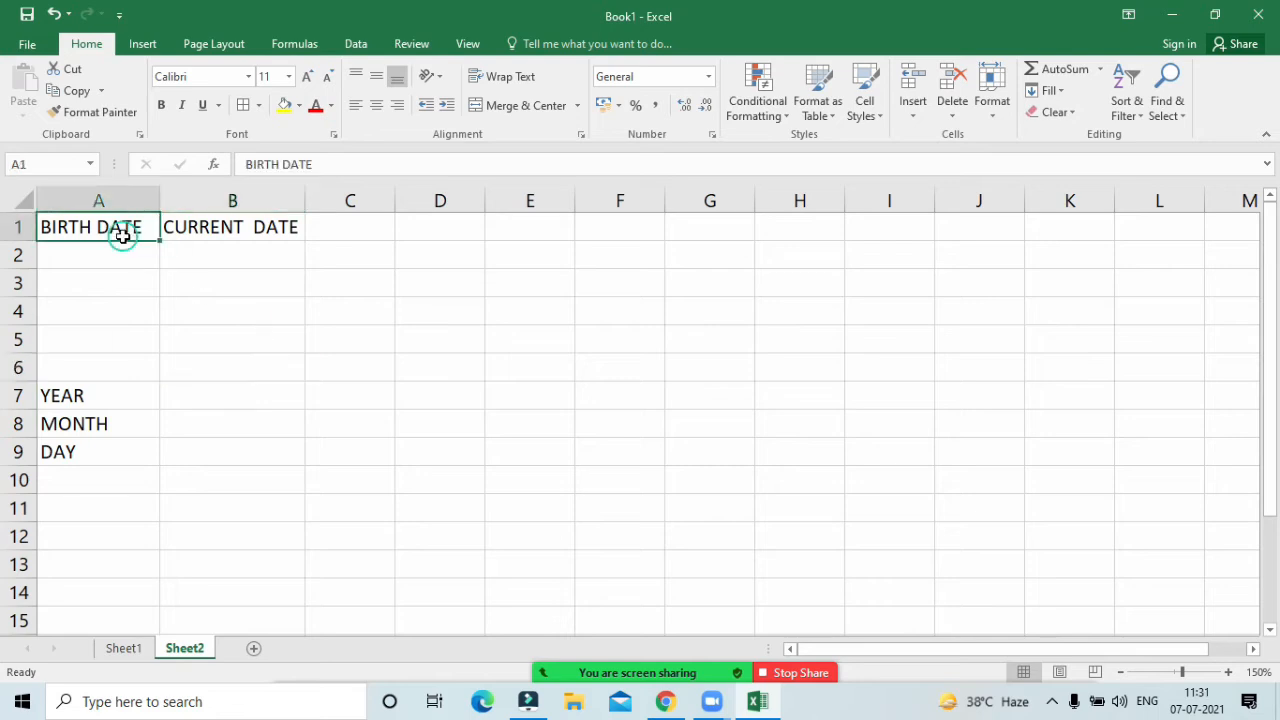
left_click(227, 226)
left_click(195, 392)
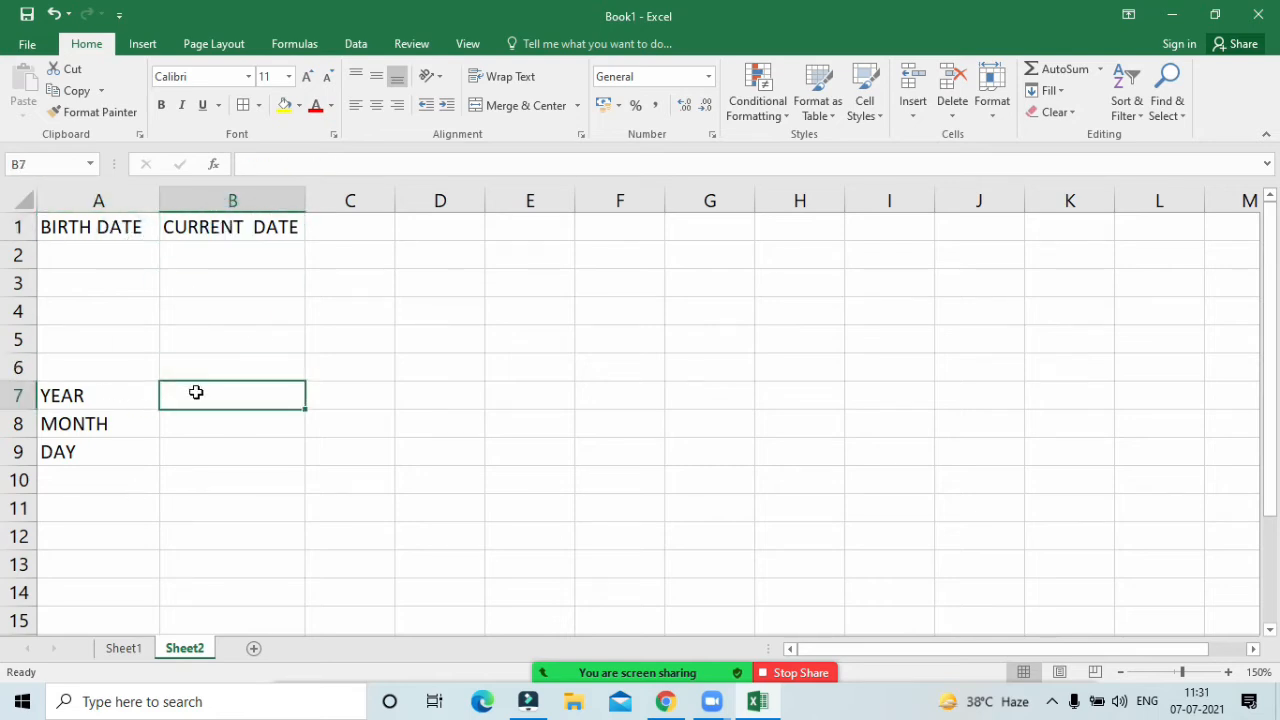
left_click(206, 427)
left_click(212, 457)
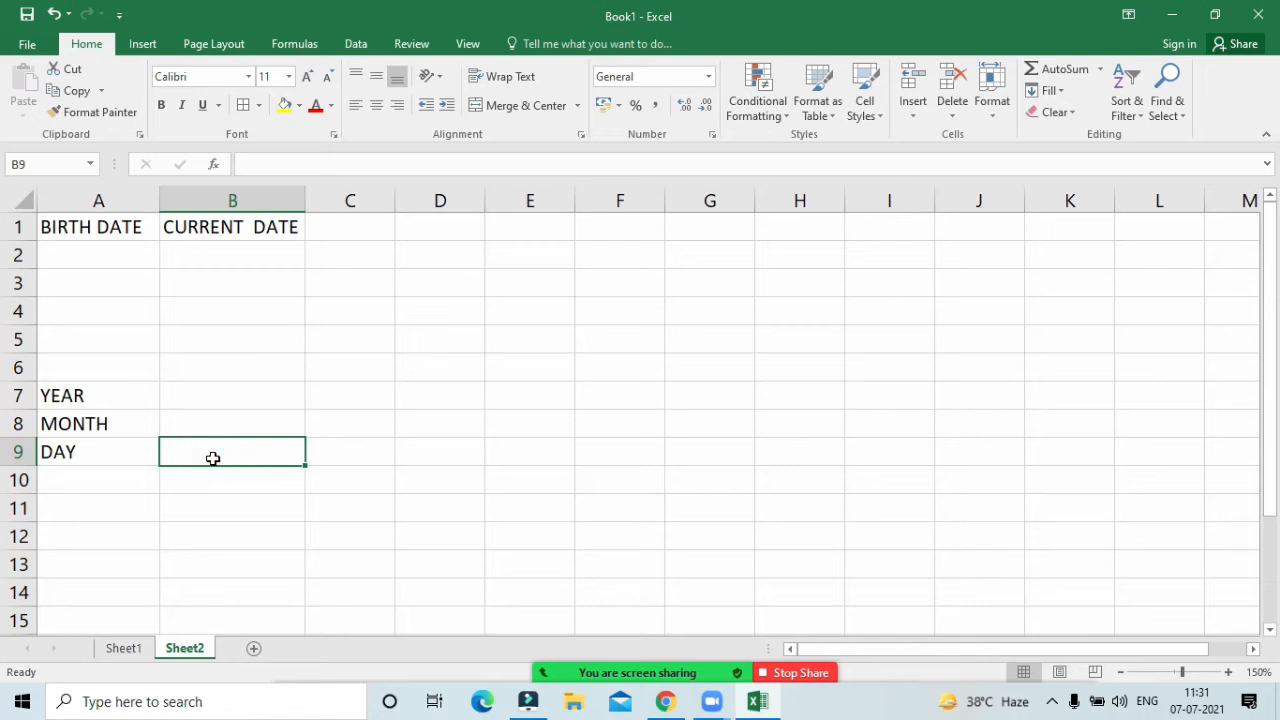
left_click(86, 253)
Step: Lower the raised hand in the meeting's participants list, and ask the next participant with a raised hand to unmute
mouse_move(565, 655)
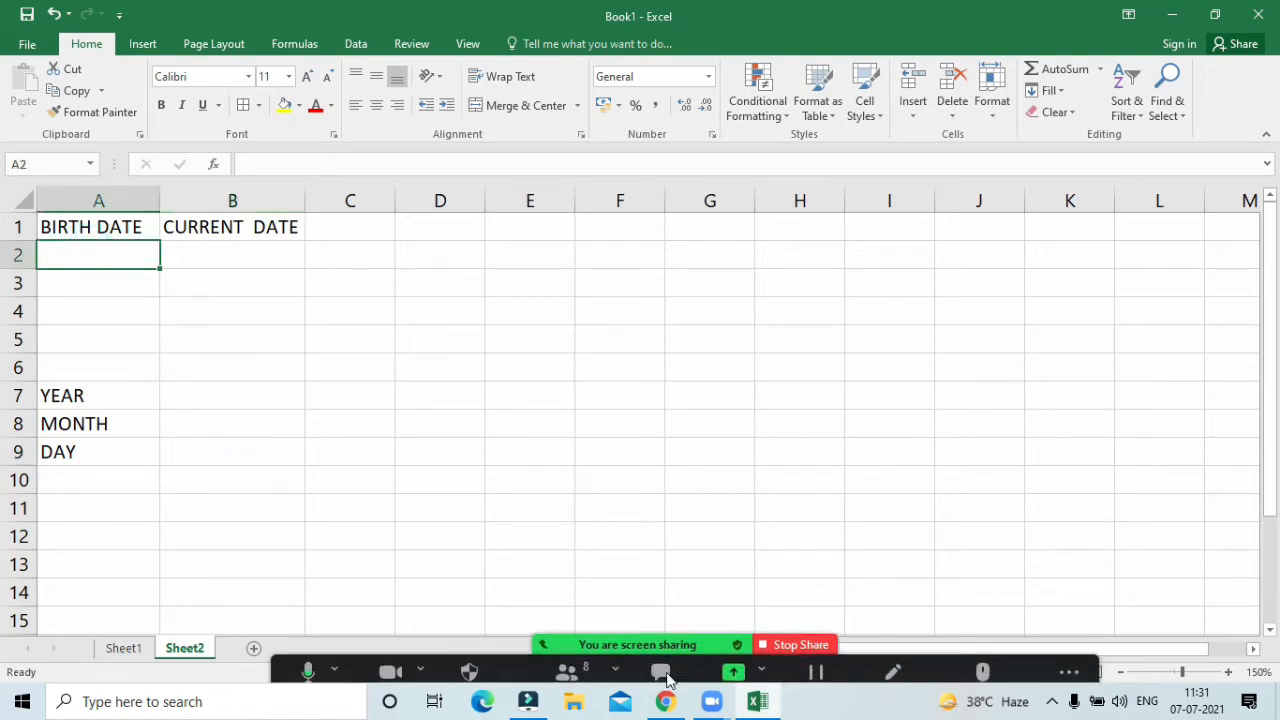
left_click(565, 655)
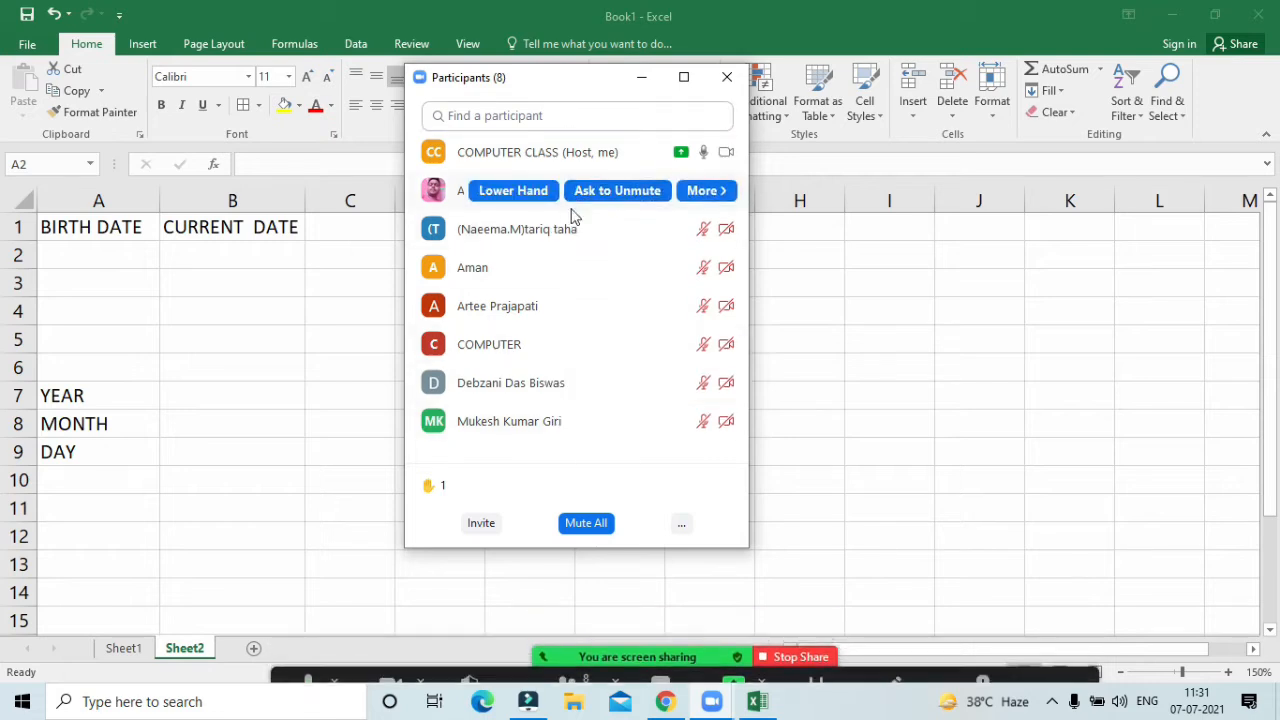
left_click(532, 192)
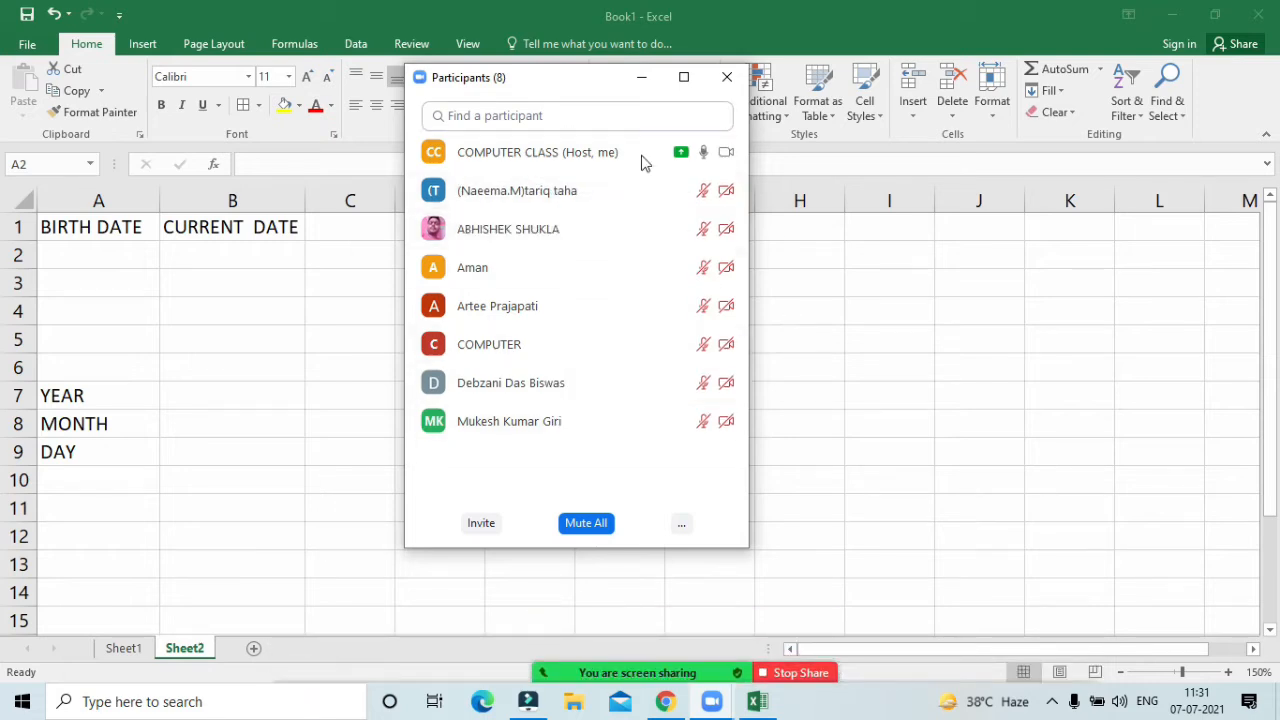
left_click_drag(594, 87, 986, 92)
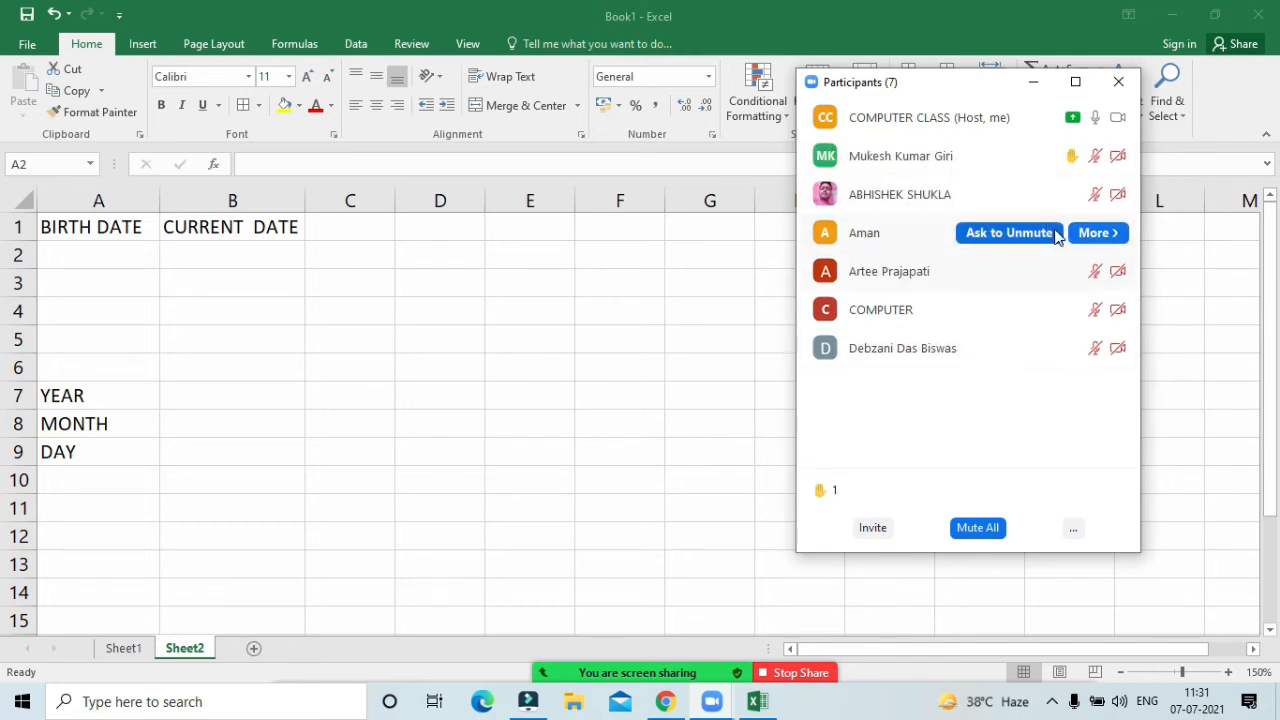
left_click(1008, 155)
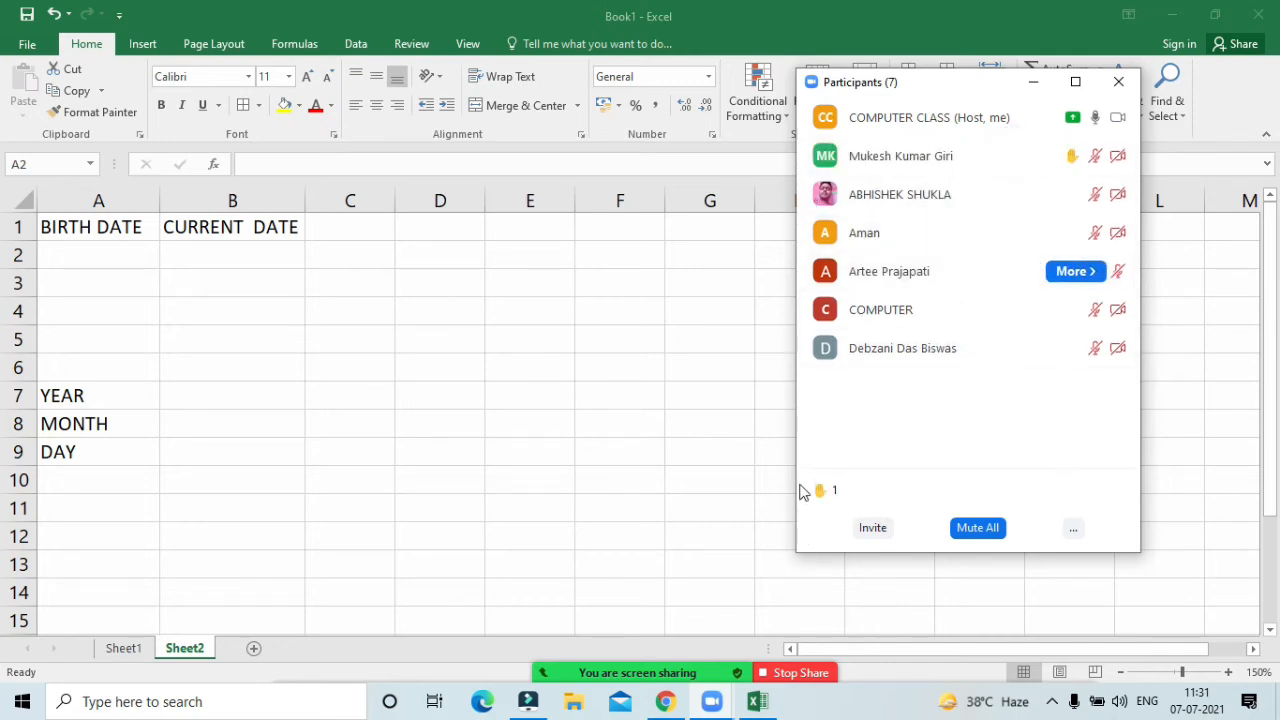
Step: Enter the sample date of birth in cell A2 under the BIRTH DATE heading
left_click(85, 252)
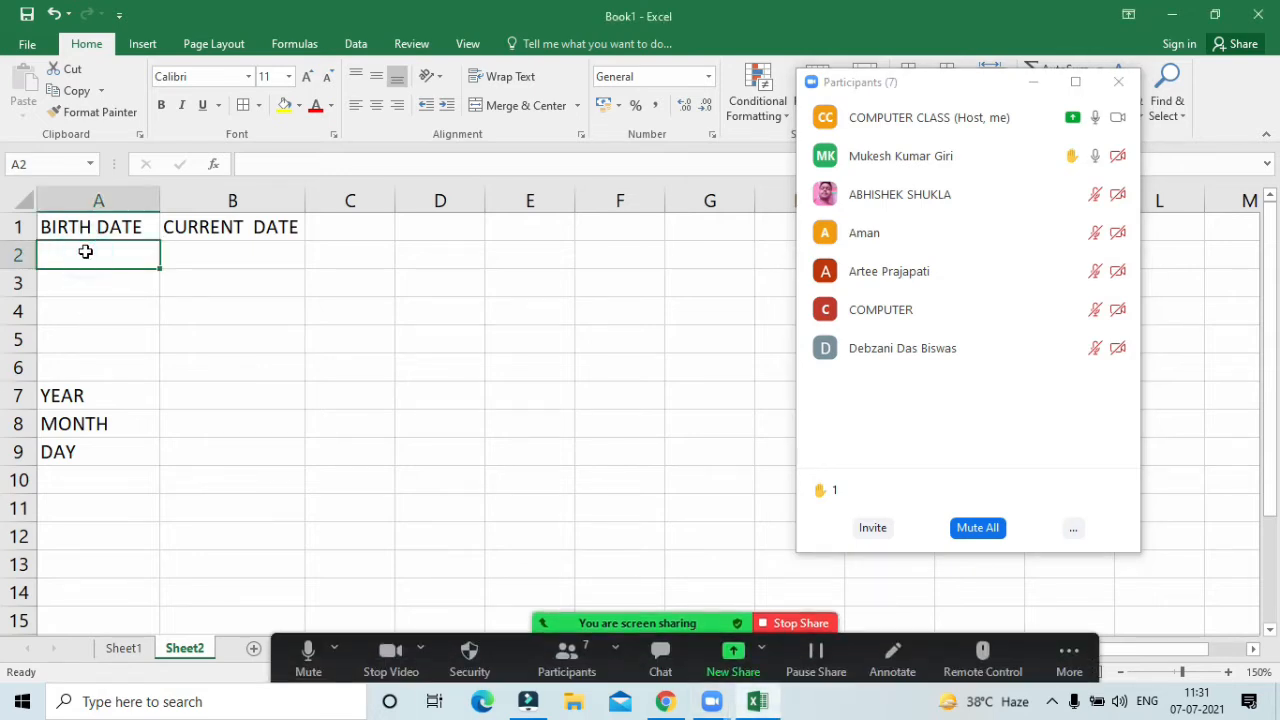
type("20")
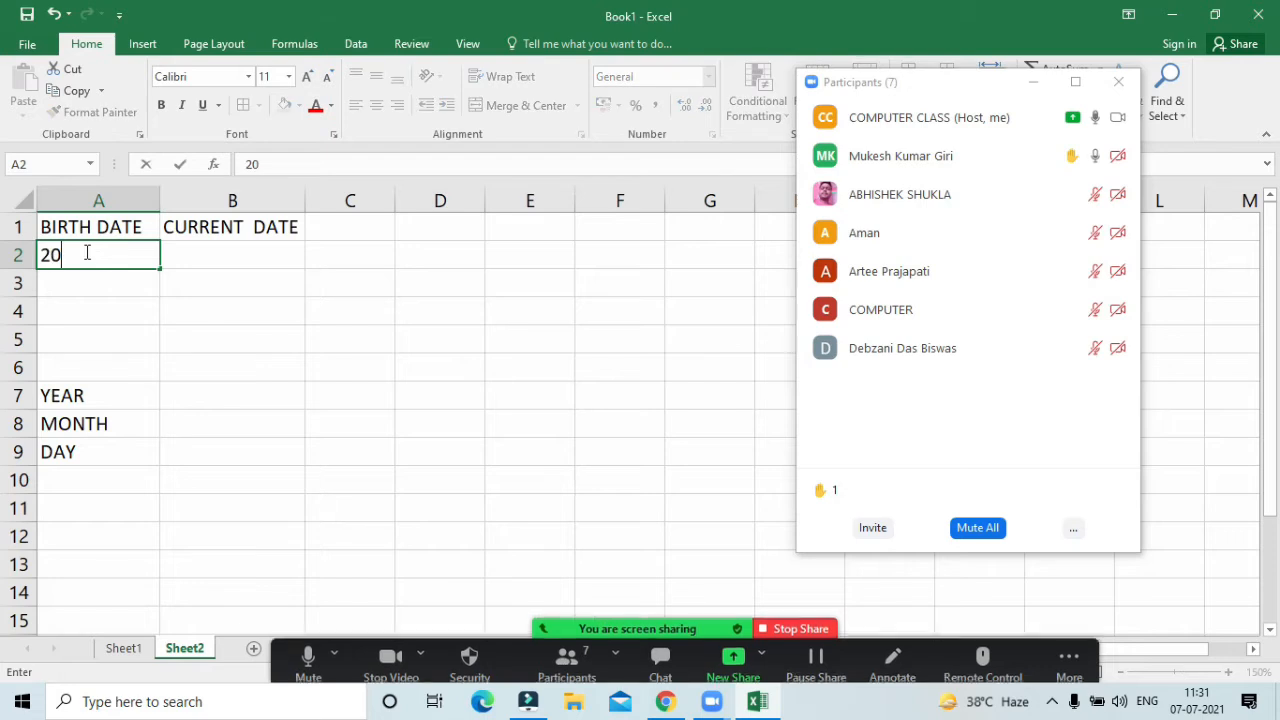
type("-5")
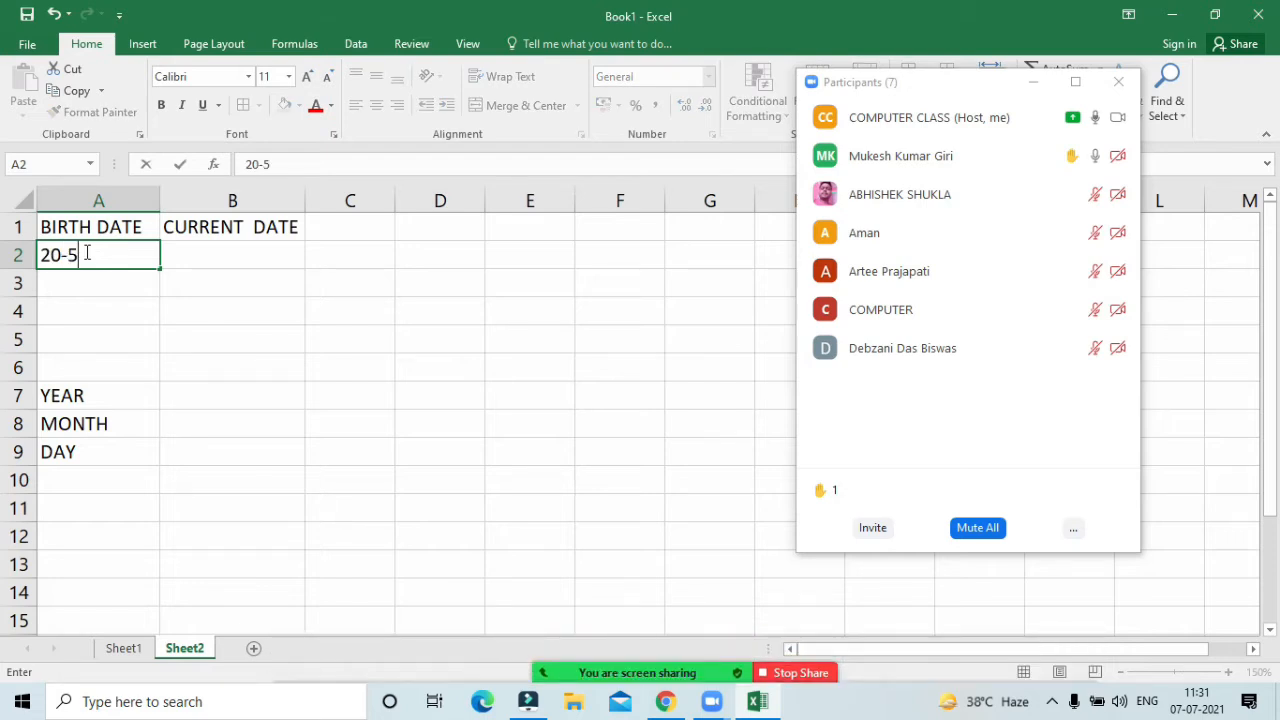
type("-2008")
key("BackSpace")
type("0")
key("Return")
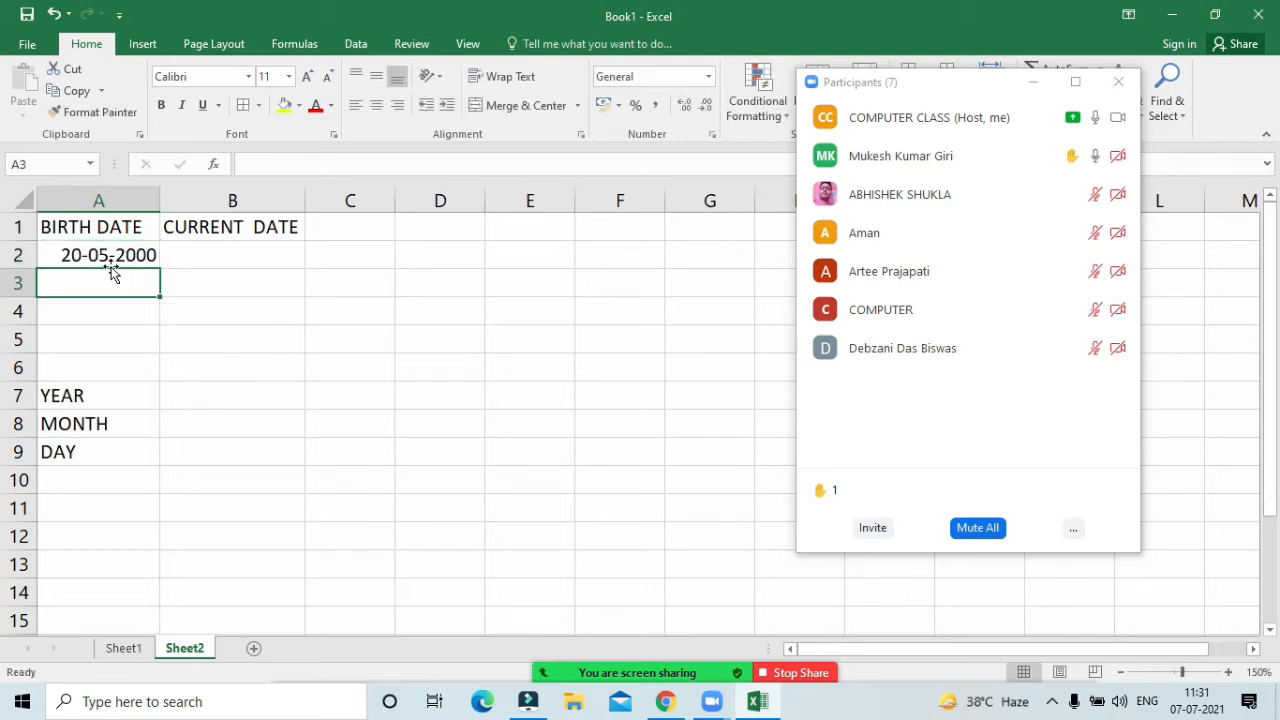
Step: Enter 07-07-2021 as a fixed date in cell B2 under CURRENT DATE, and clear the cell again
left_click(188, 253)
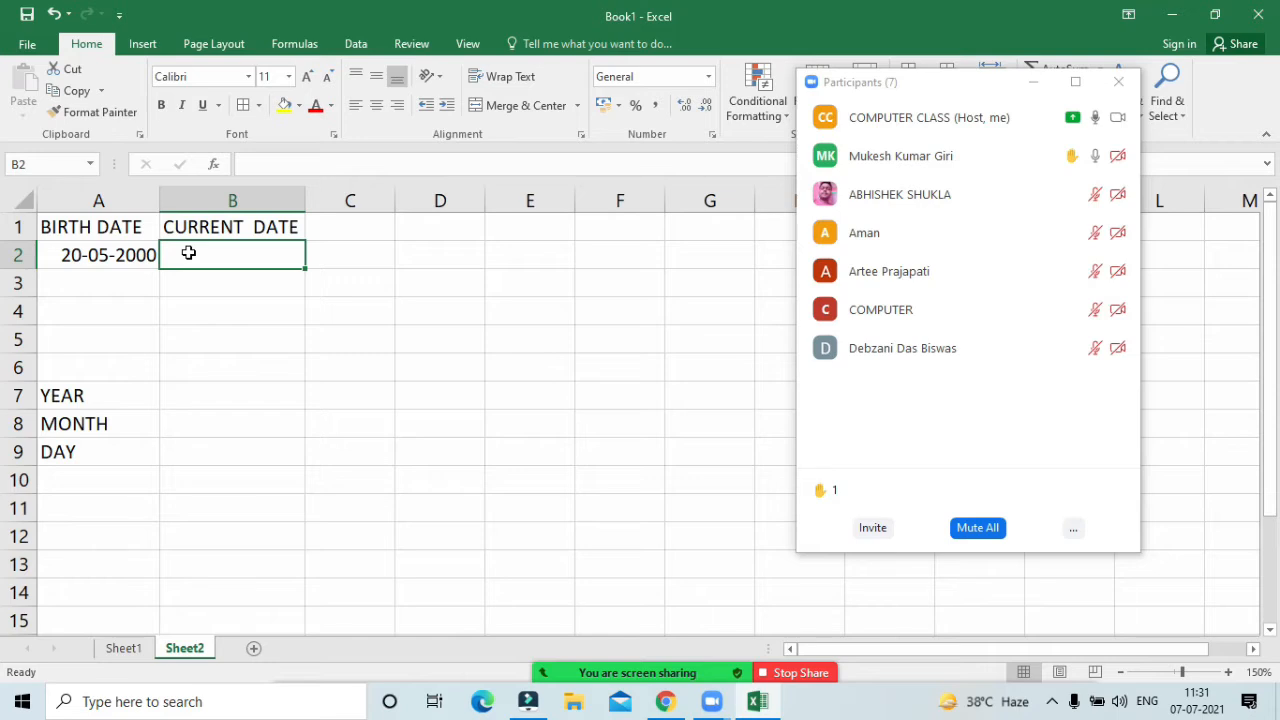
type("07-")
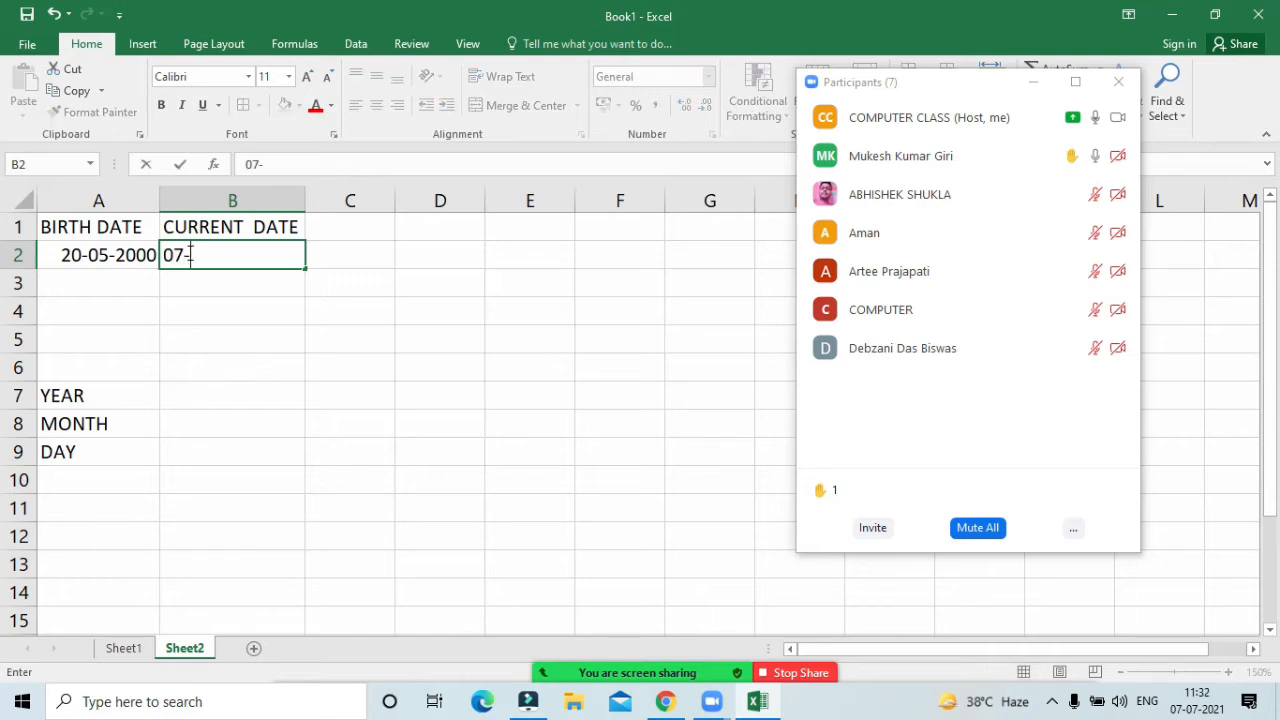
type("6")
type("-2021")
key("Return")
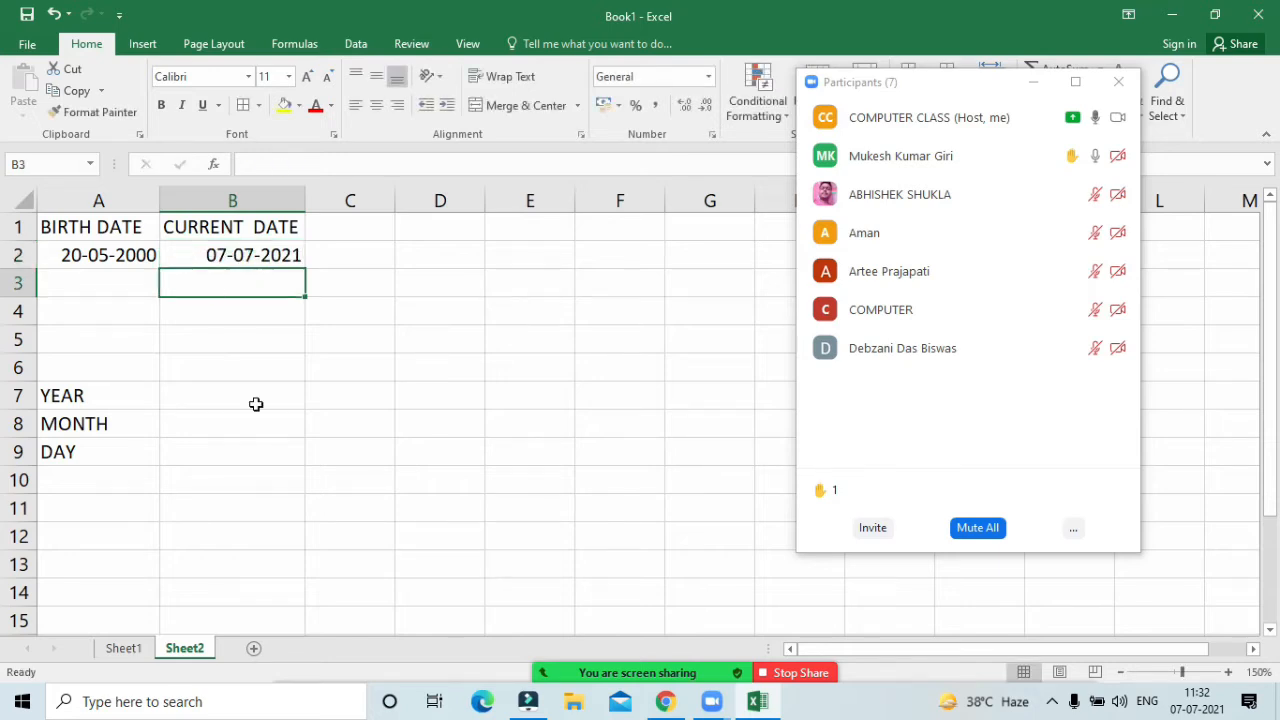
left_click(230, 252)
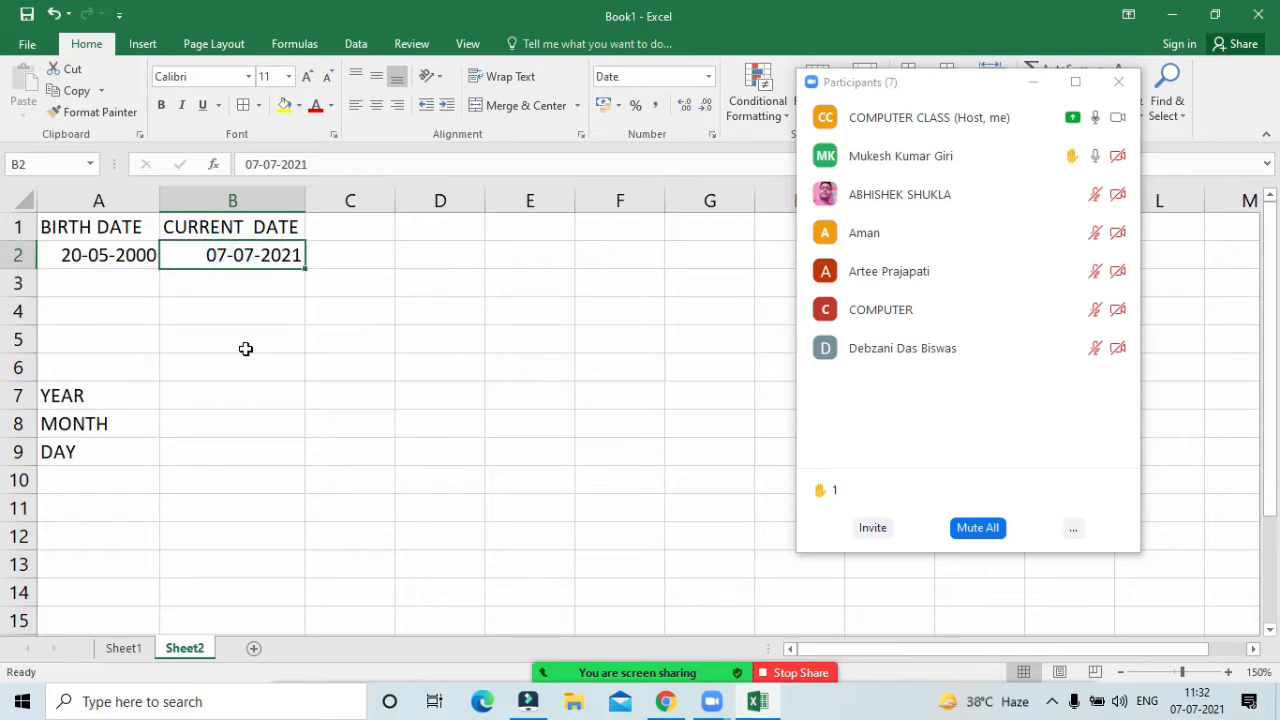
key("Delete")
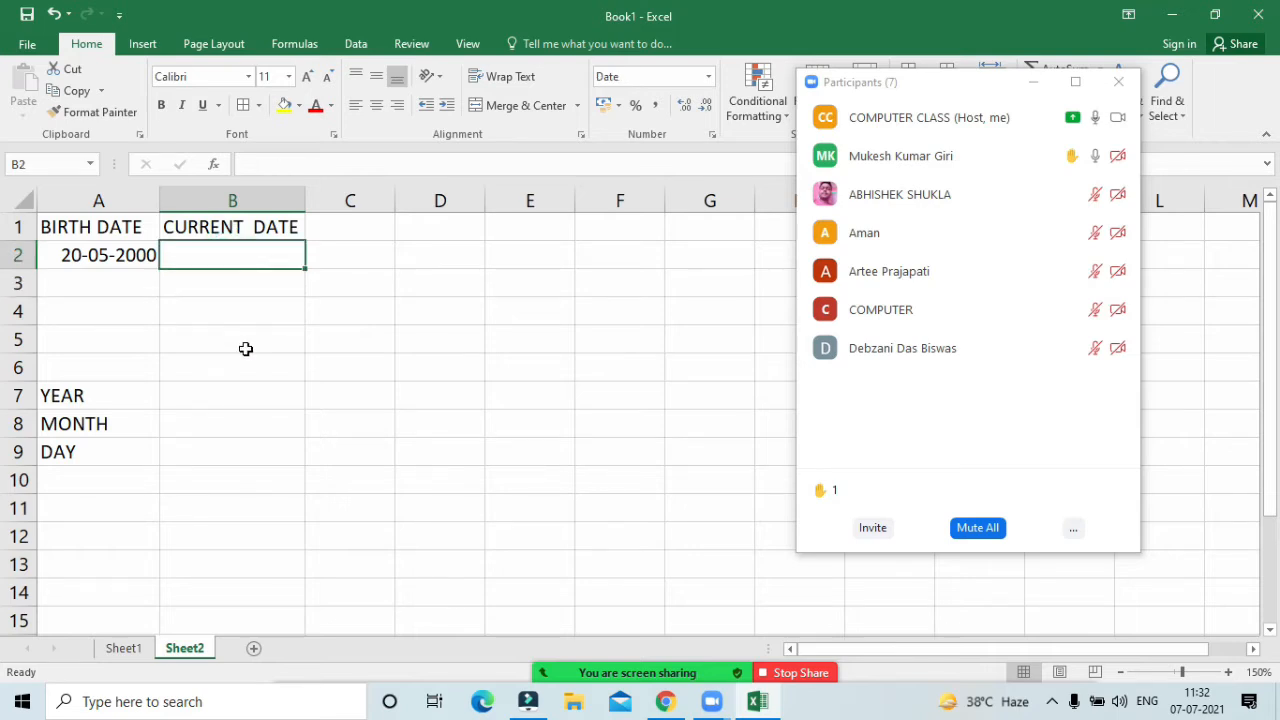
Step: Write the formula =TODAY() in cell B2 and minimize the participants list
type("=t")
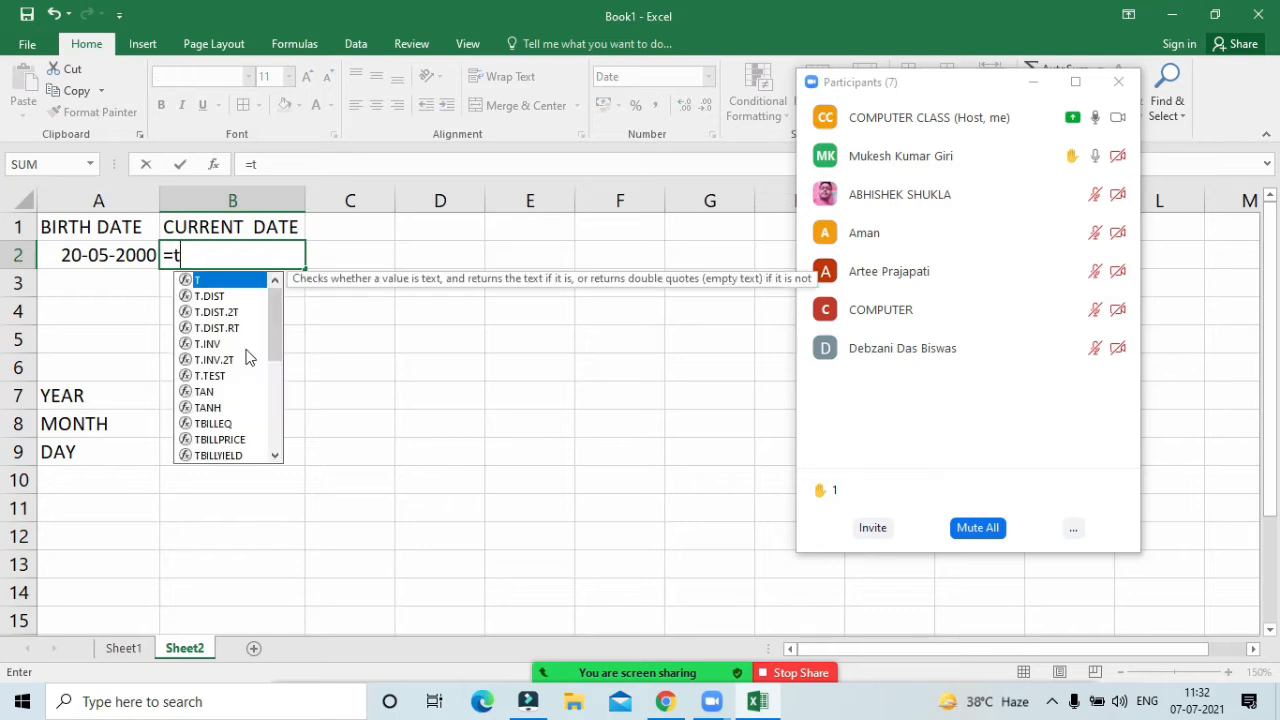
type("o")
key("BackSpace")
type("o")
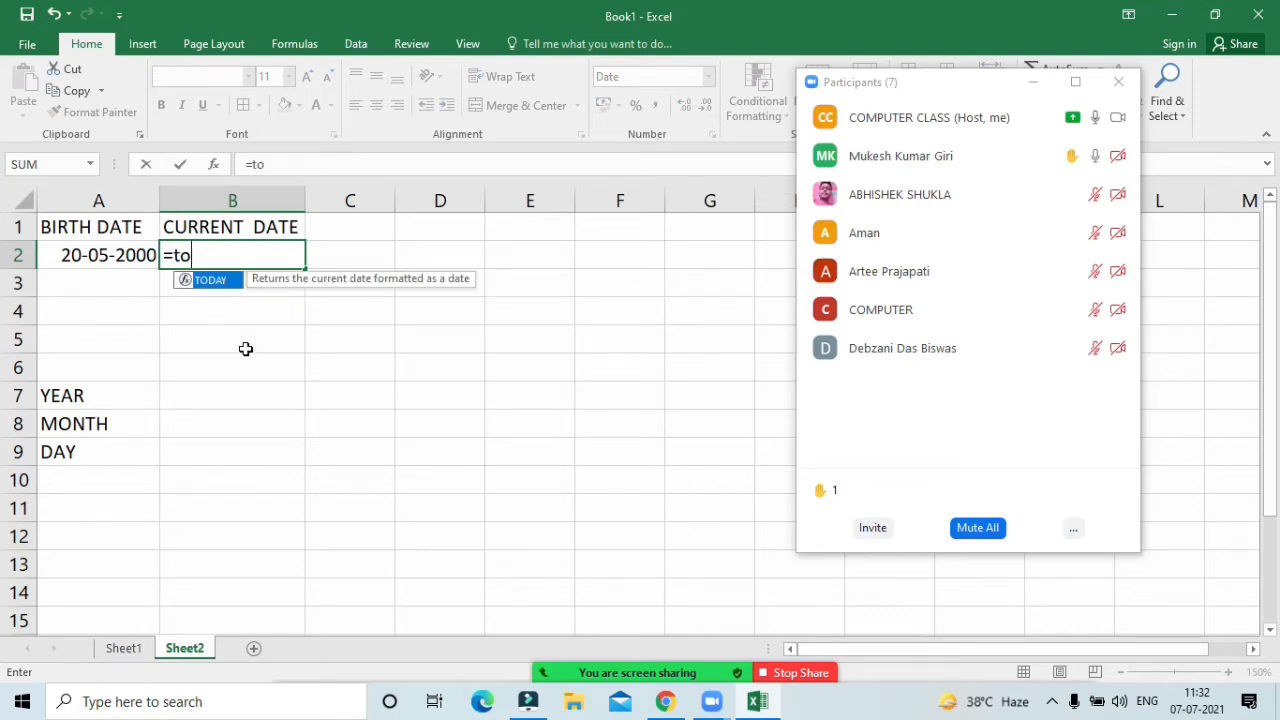
key("Tab")
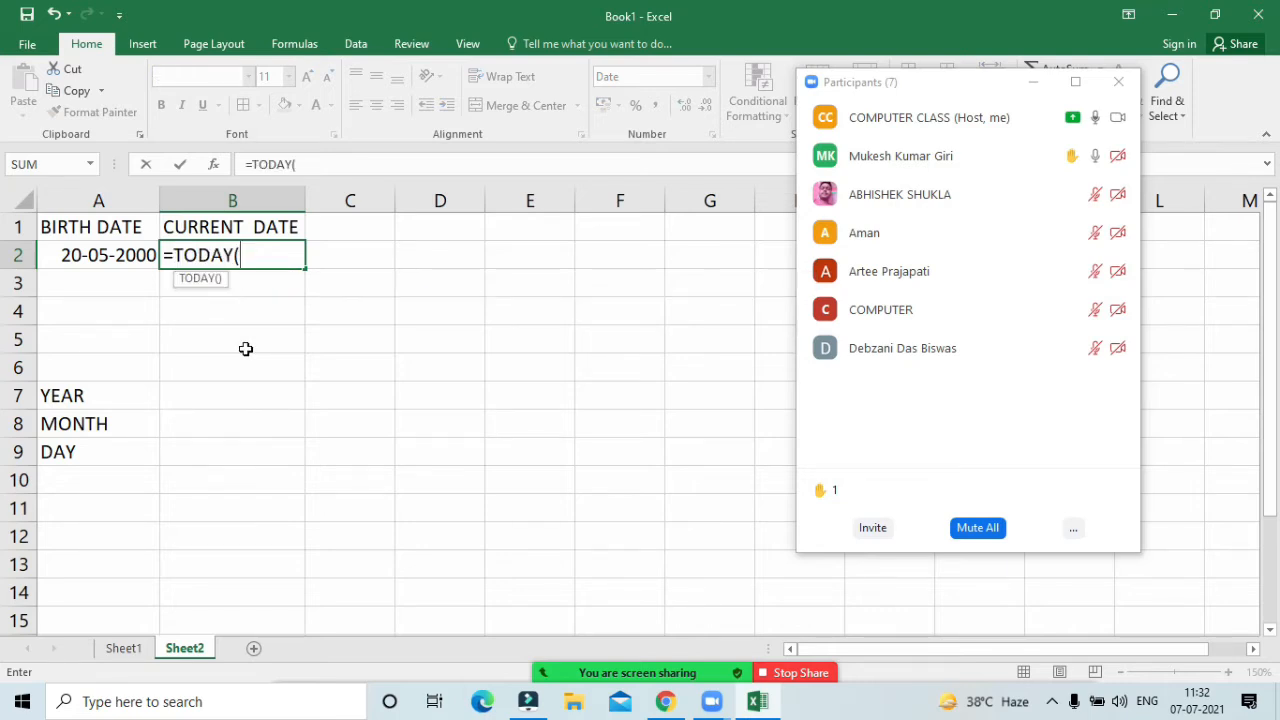
type(")")
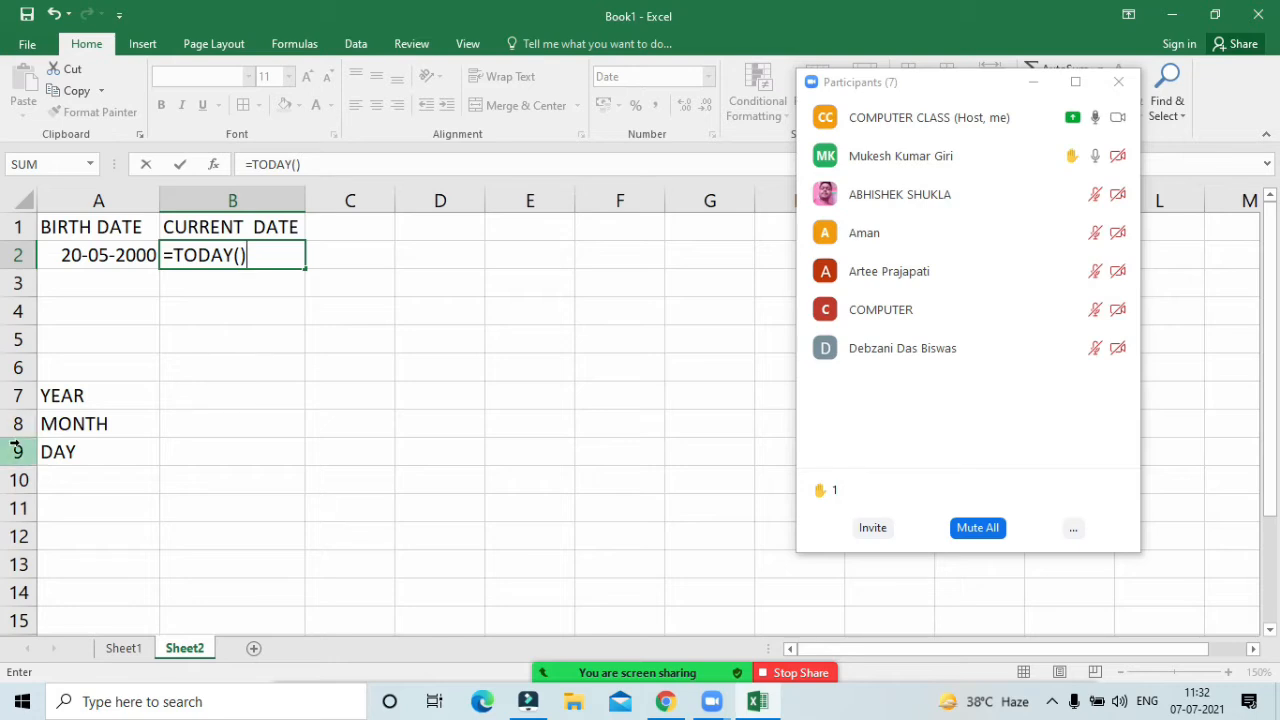
left_click(1033, 81)
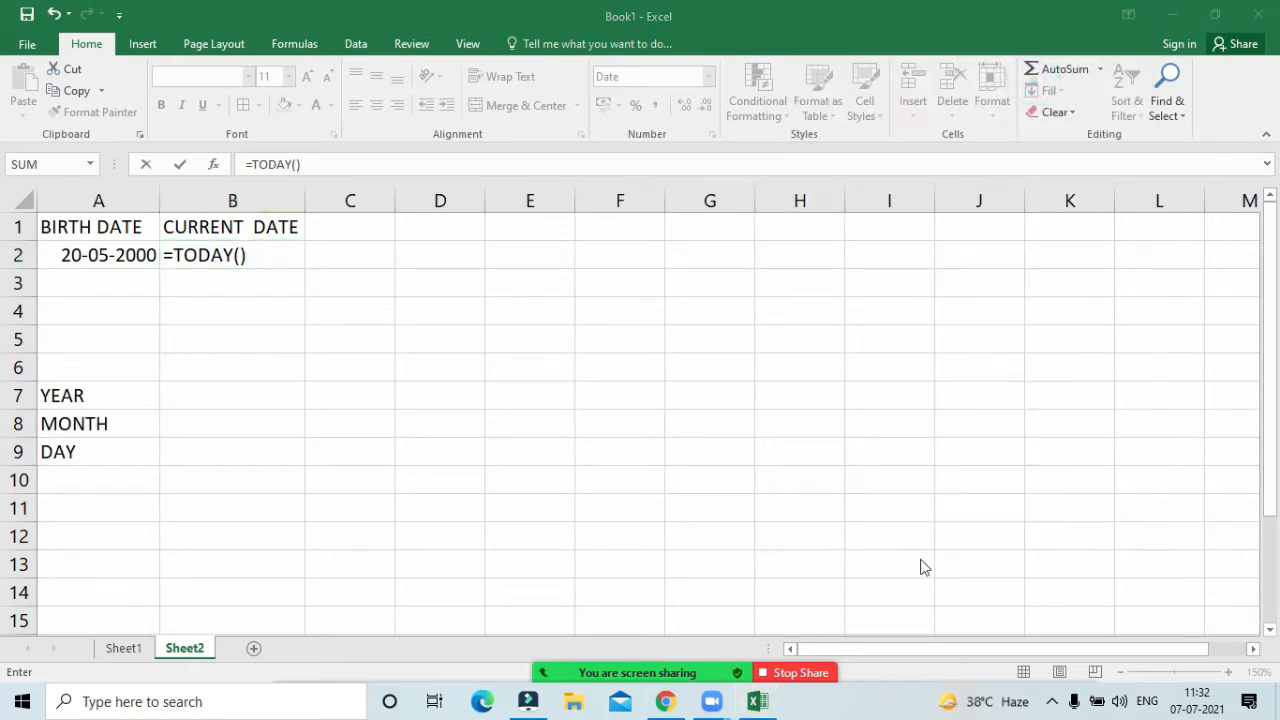
mouse_move(1228, 694)
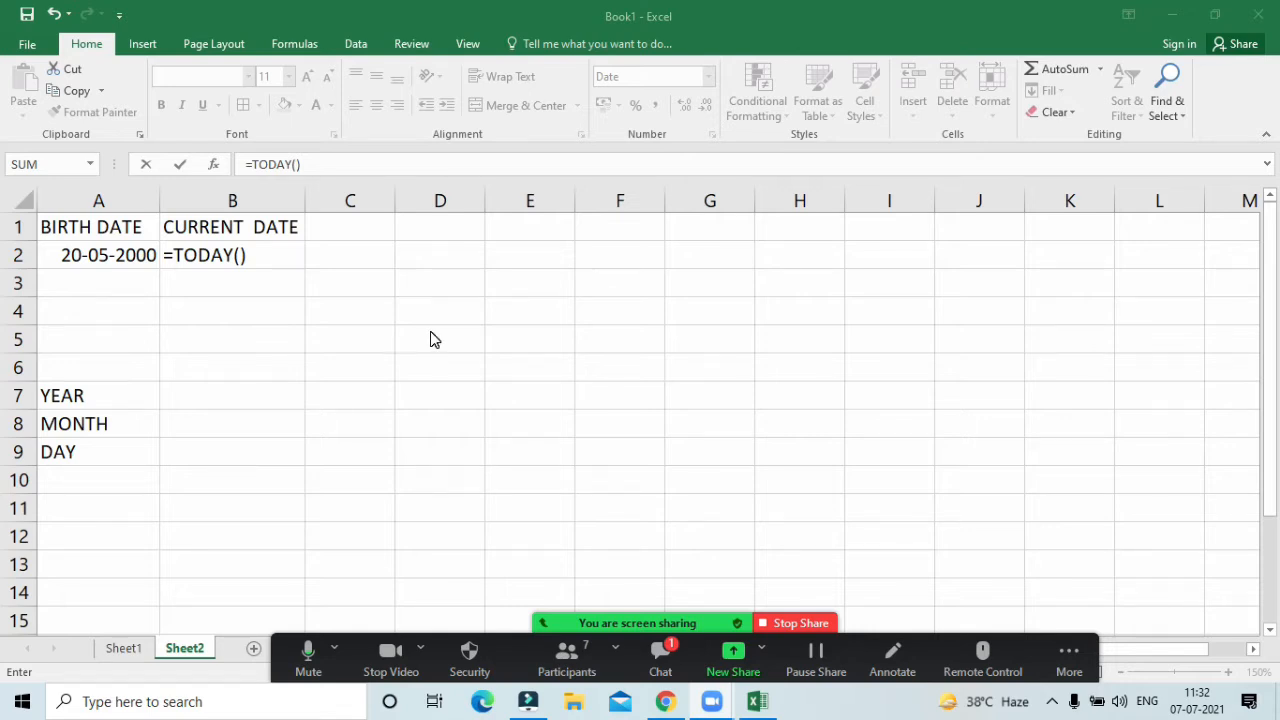
Step: Read the latest messages in the meeting chat, close it, and commit the TODAY formula in cell B2
left_click(289, 254)
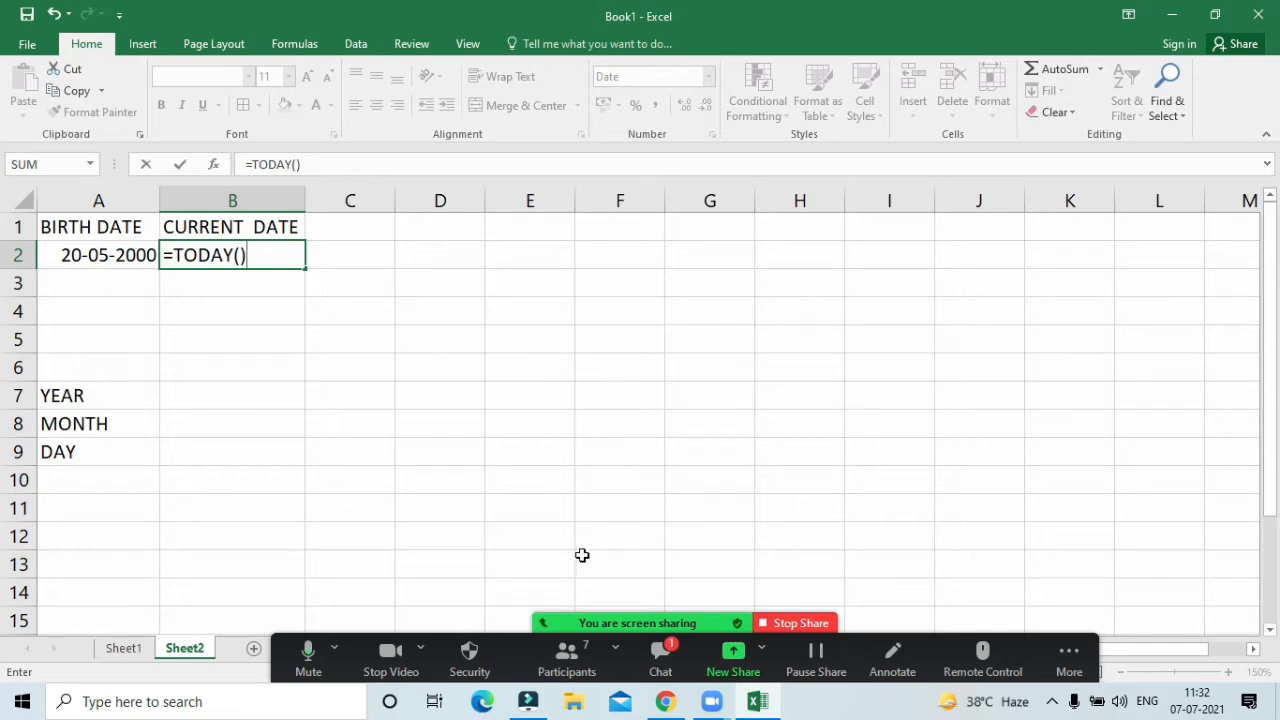
left_click(661, 652)
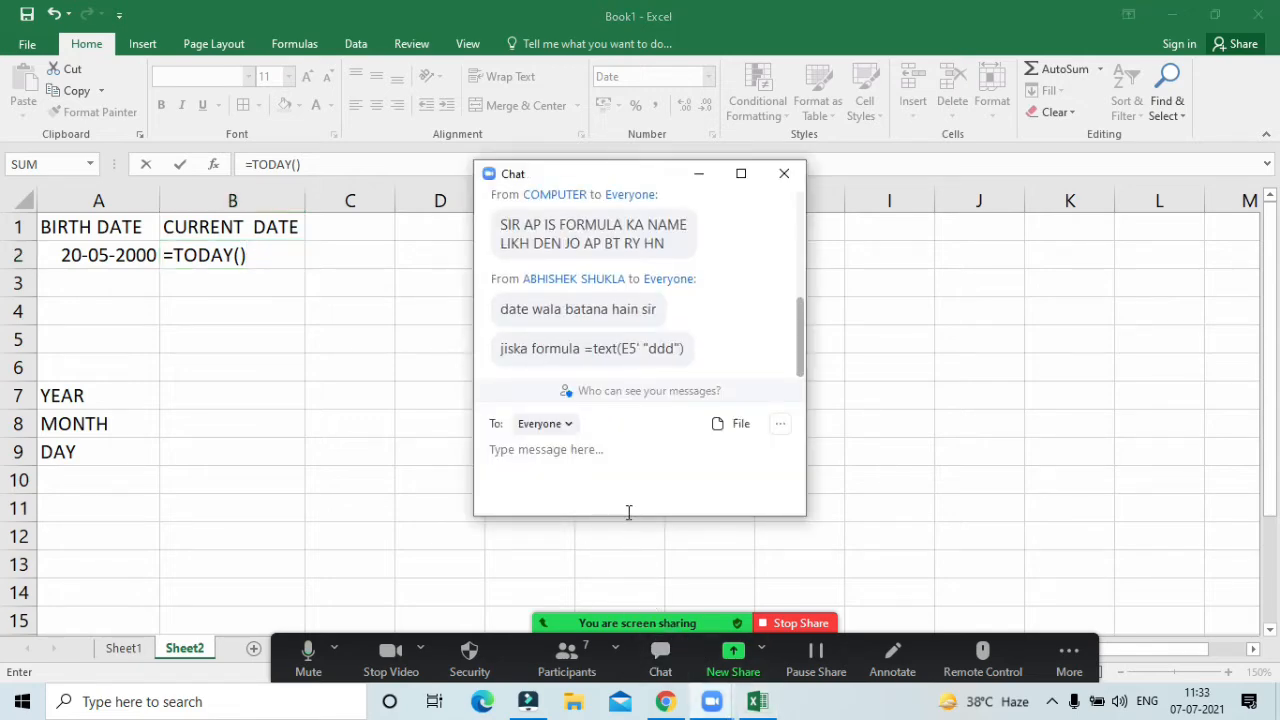
left_click(783, 174)
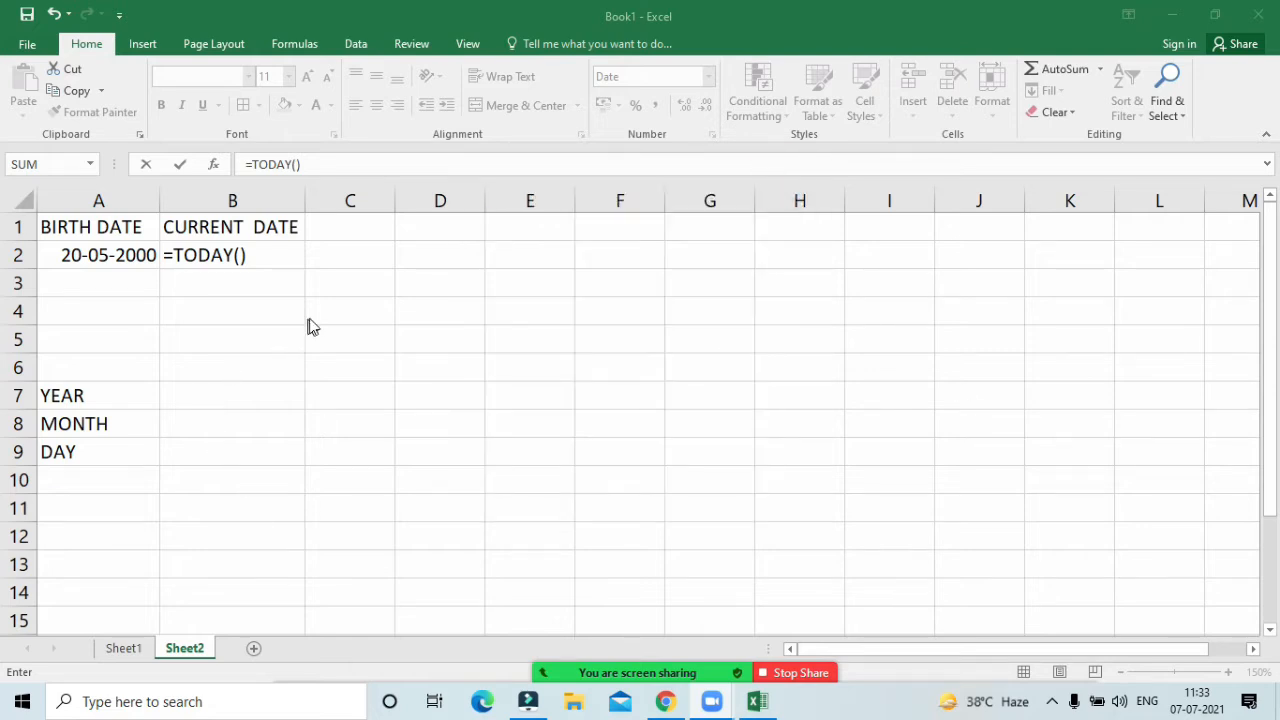
left_click(266, 255)
key("Return")
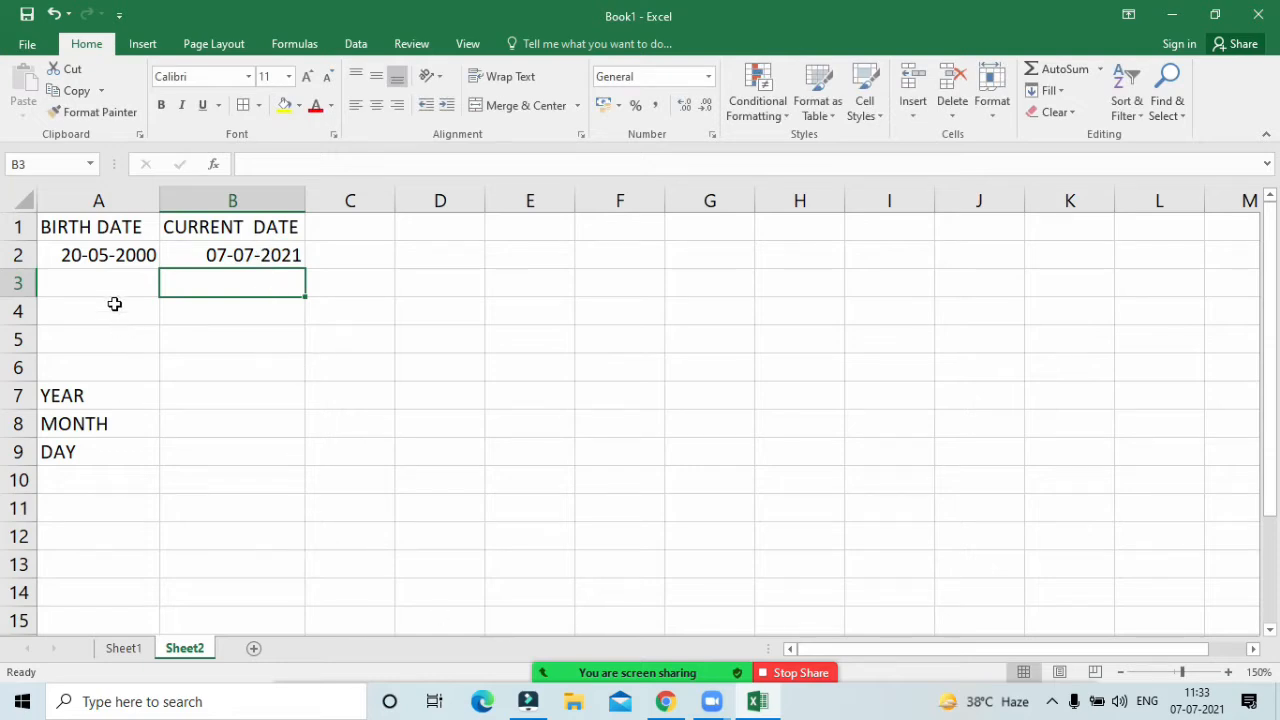
left_click(101, 277)
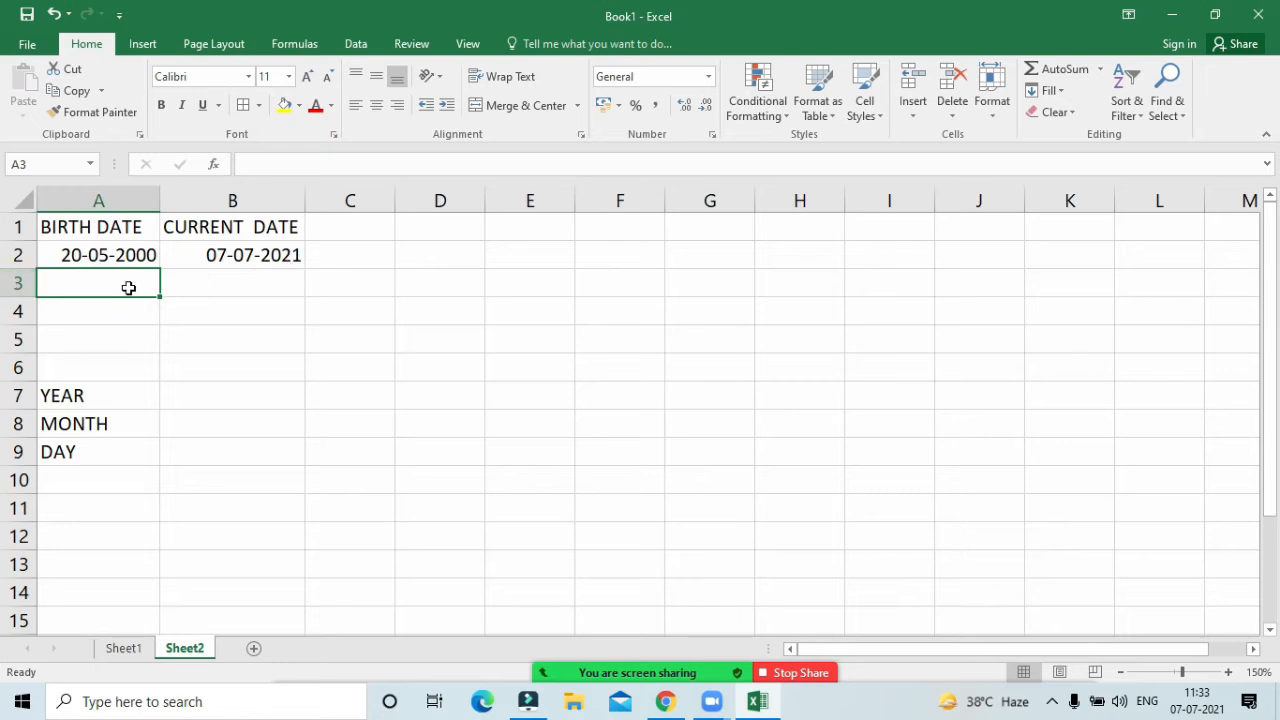
left_click(217, 263)
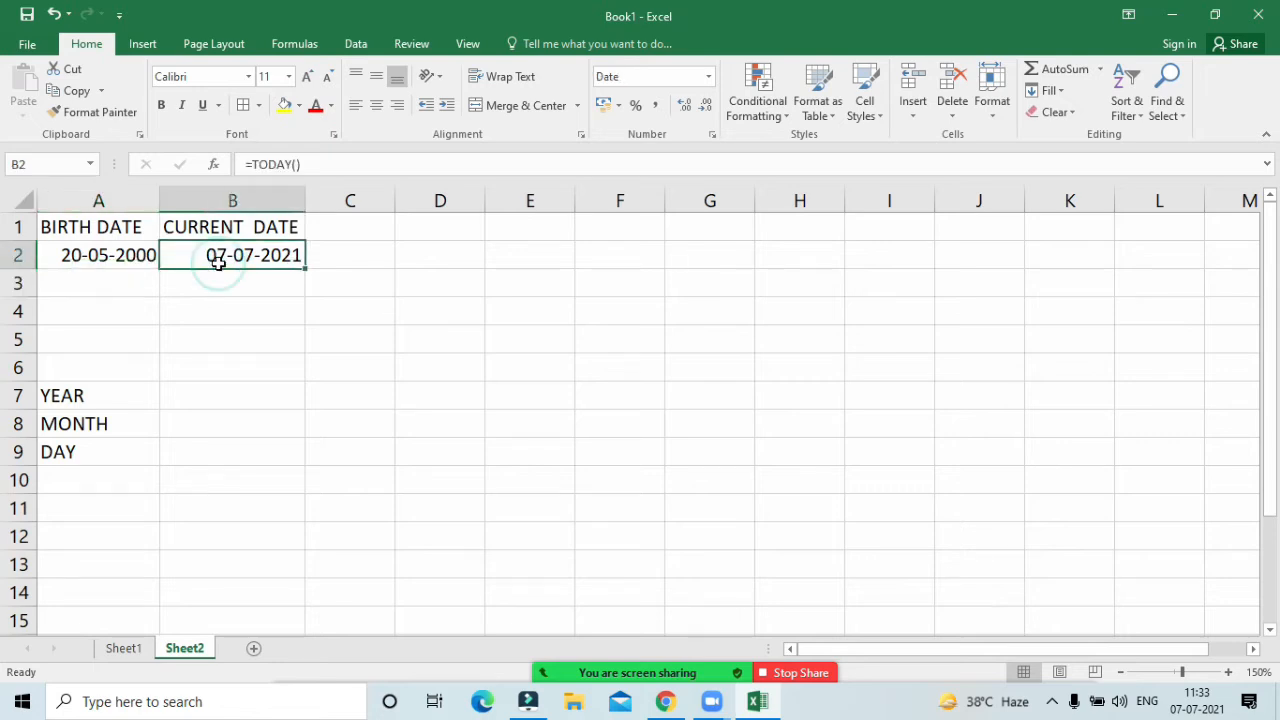
left_click(202, 394)
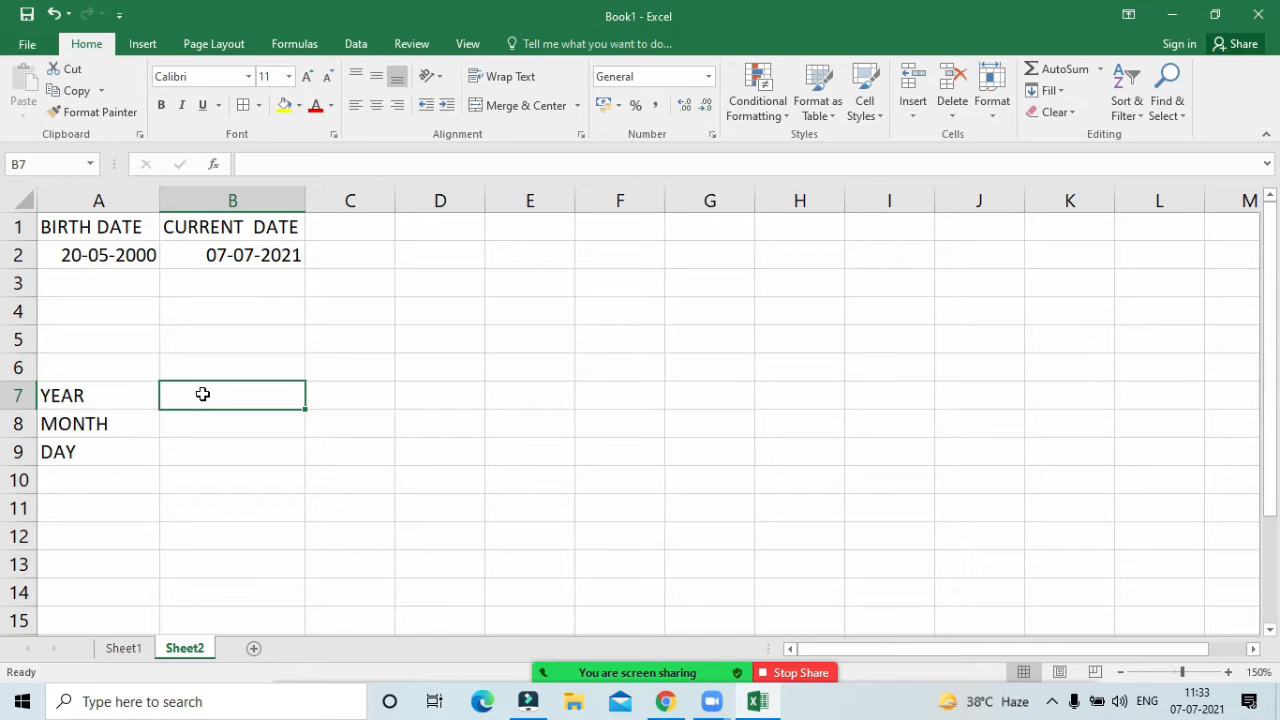
key("Down")
key("Down")
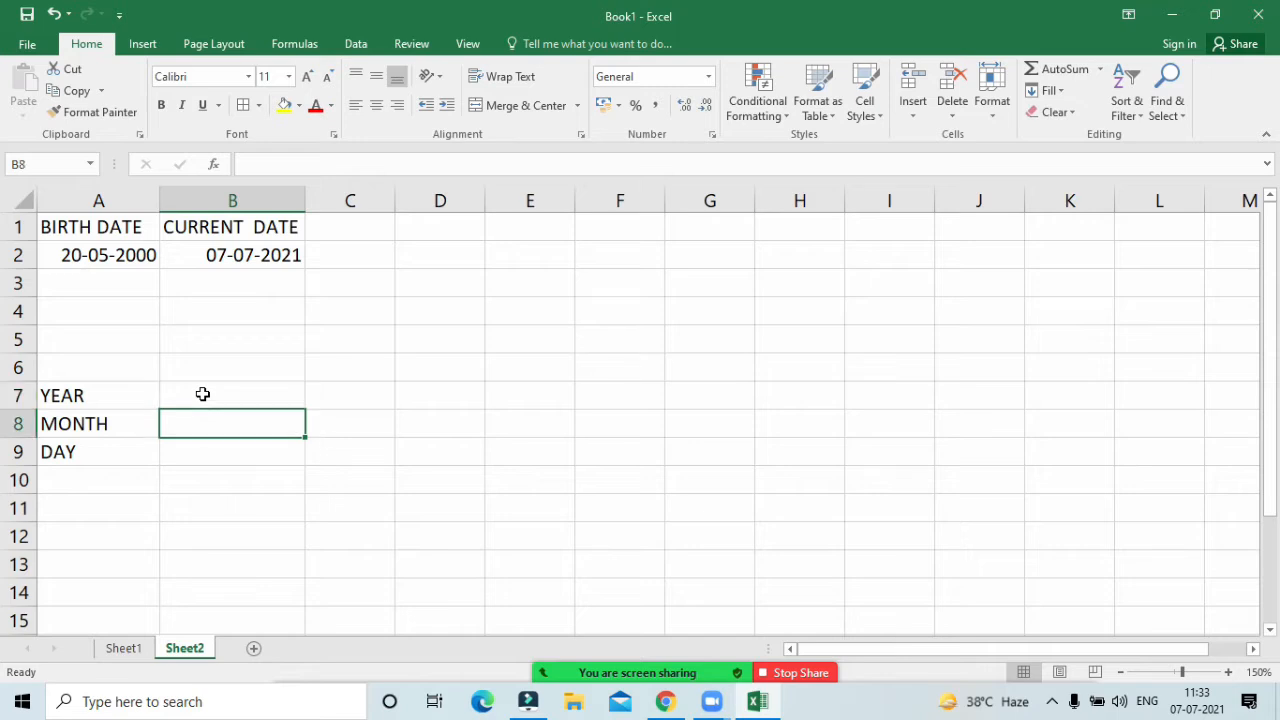
Step: Begin a DATEDIF formula in cell B7 beside YEAR, up to its opening parenthesis
key("Up")
key("Up")
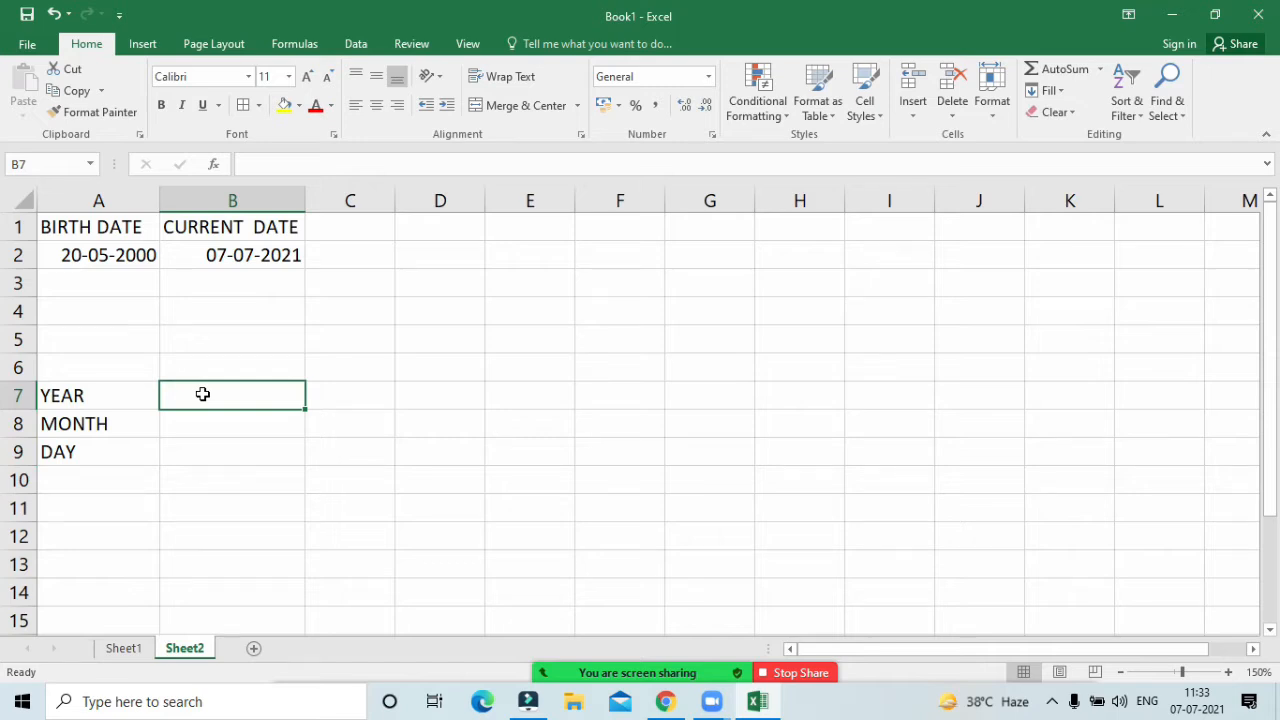
type("=date")
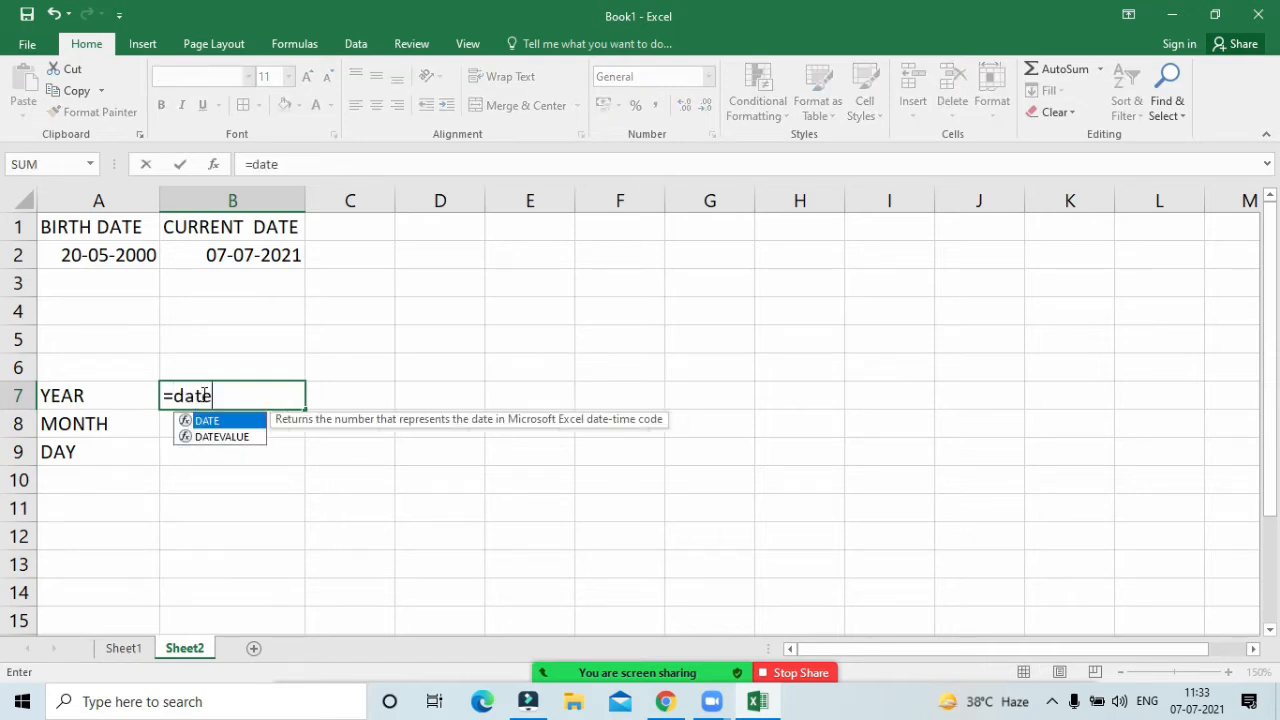
type("dif")
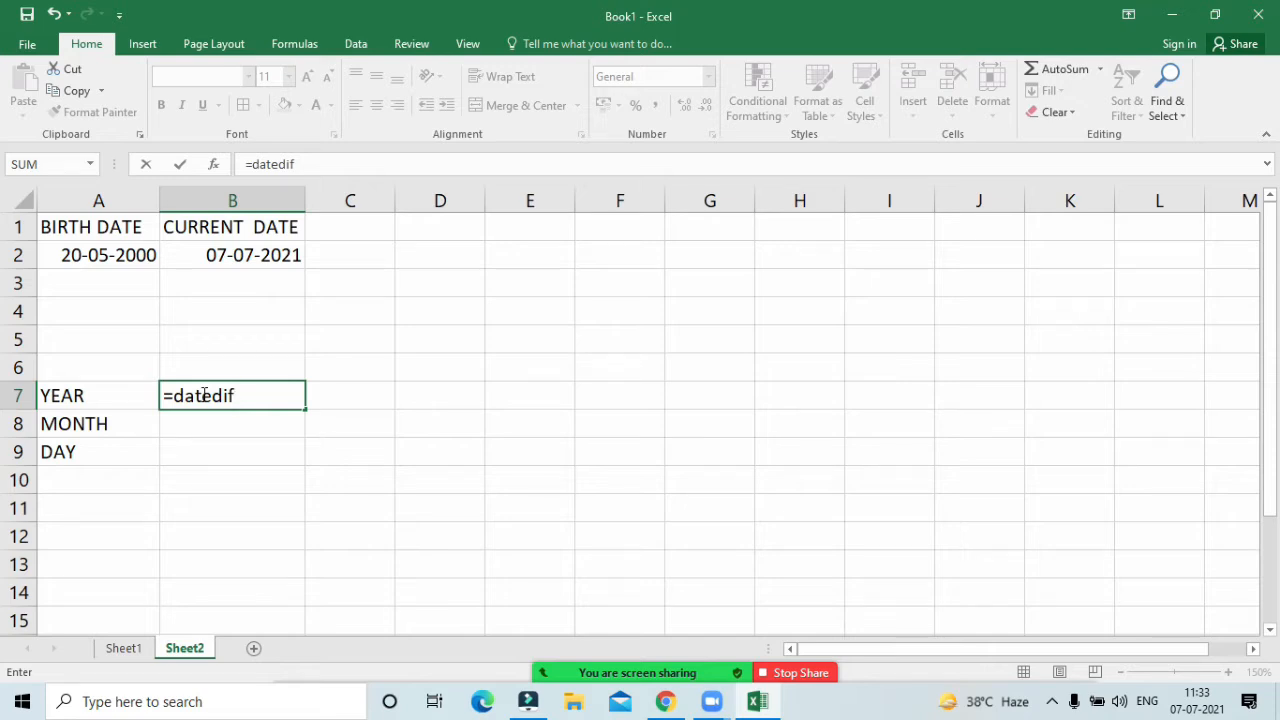
type("(")
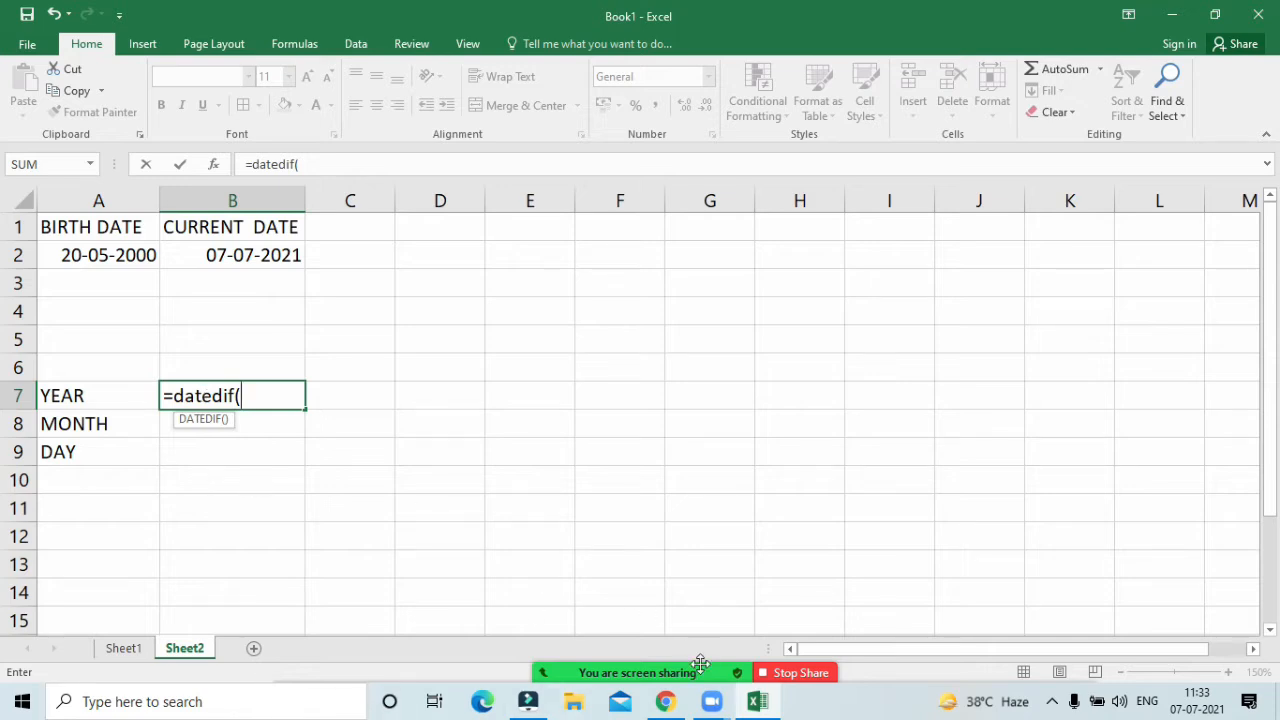
mouse_move(622, 668)
left_click(738, 662)
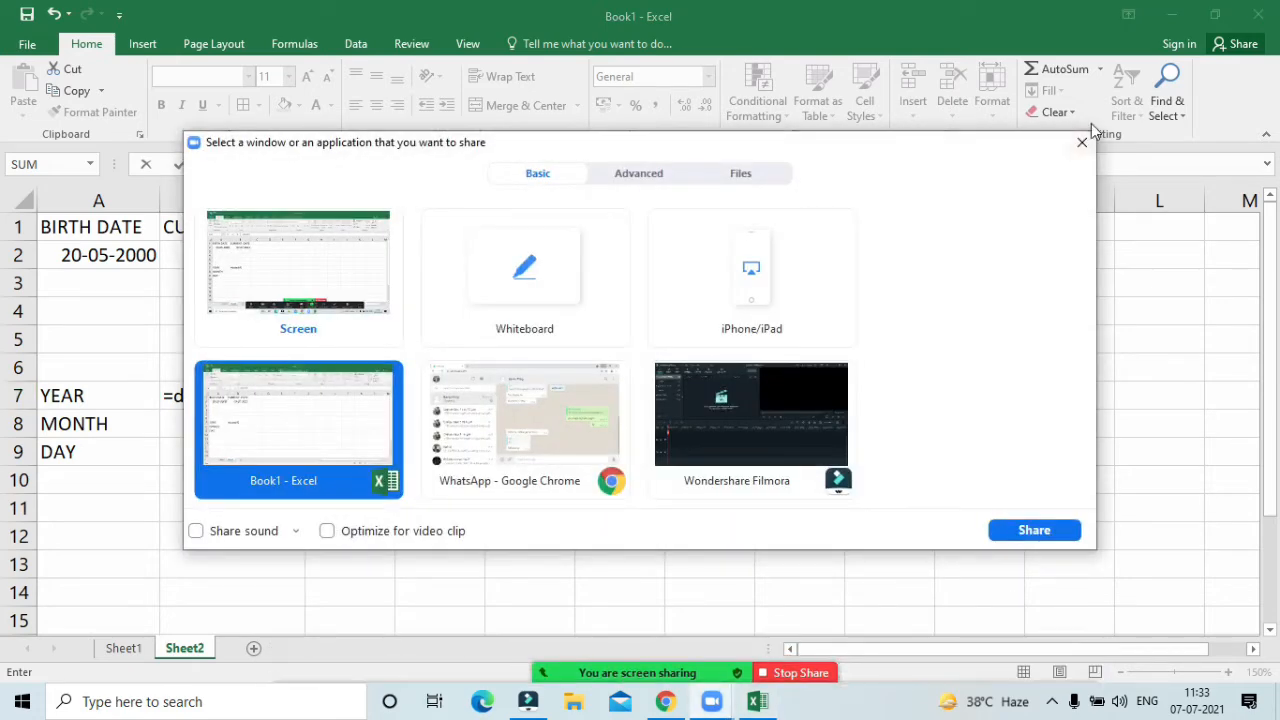
left_click(1088, 143)
left_click(246, 397)
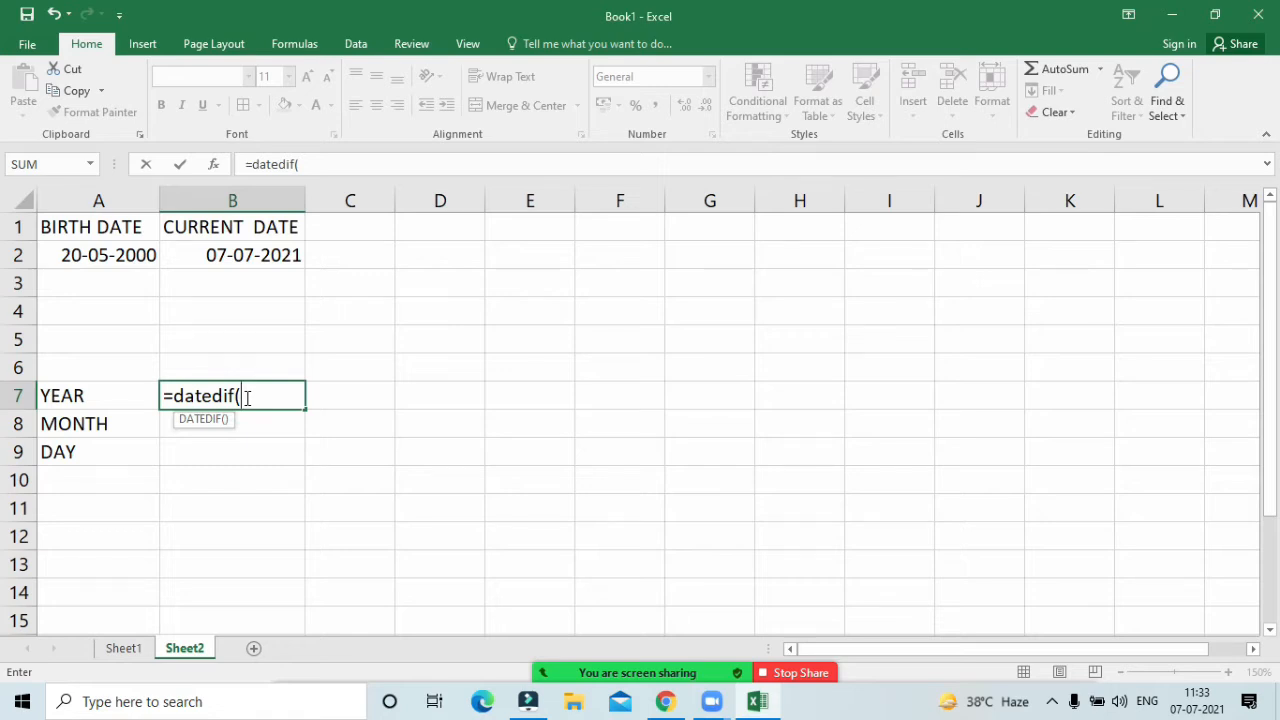
Step: Complete the DATEDIF formula in B7 with A2 as start date, B2 as end date and "y" as the unit
left_click(92, 256)
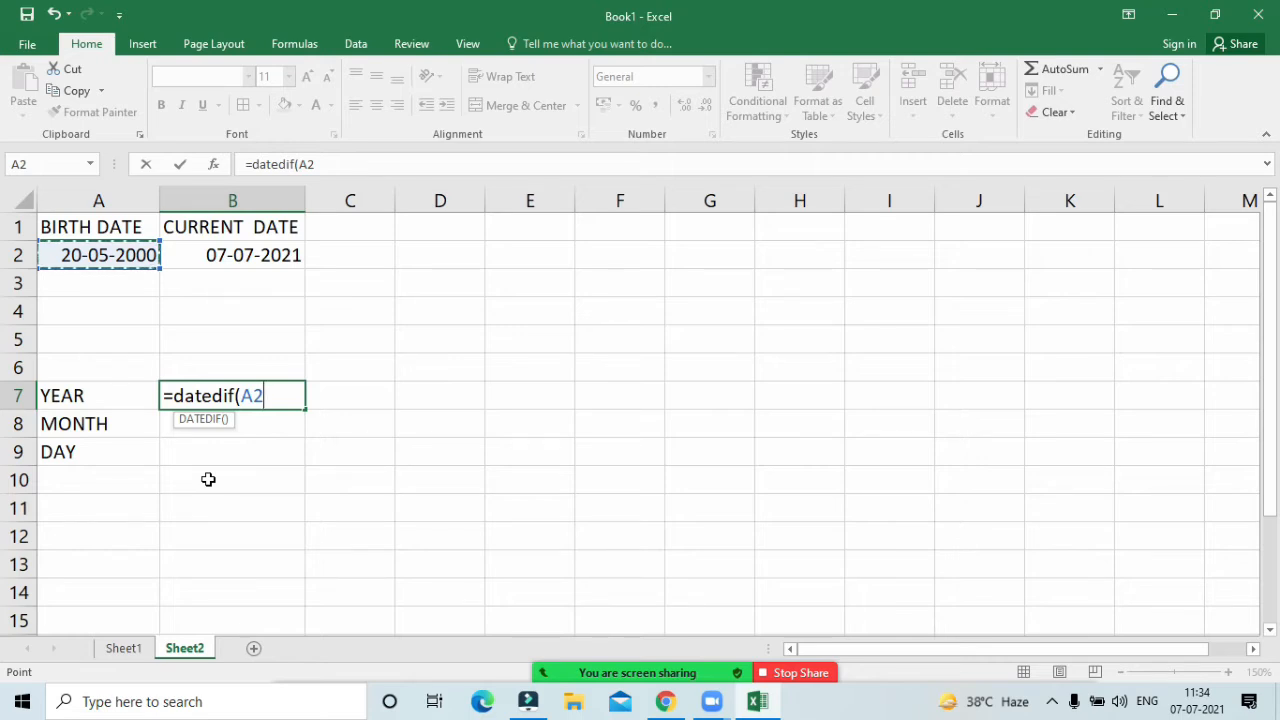
type(",")
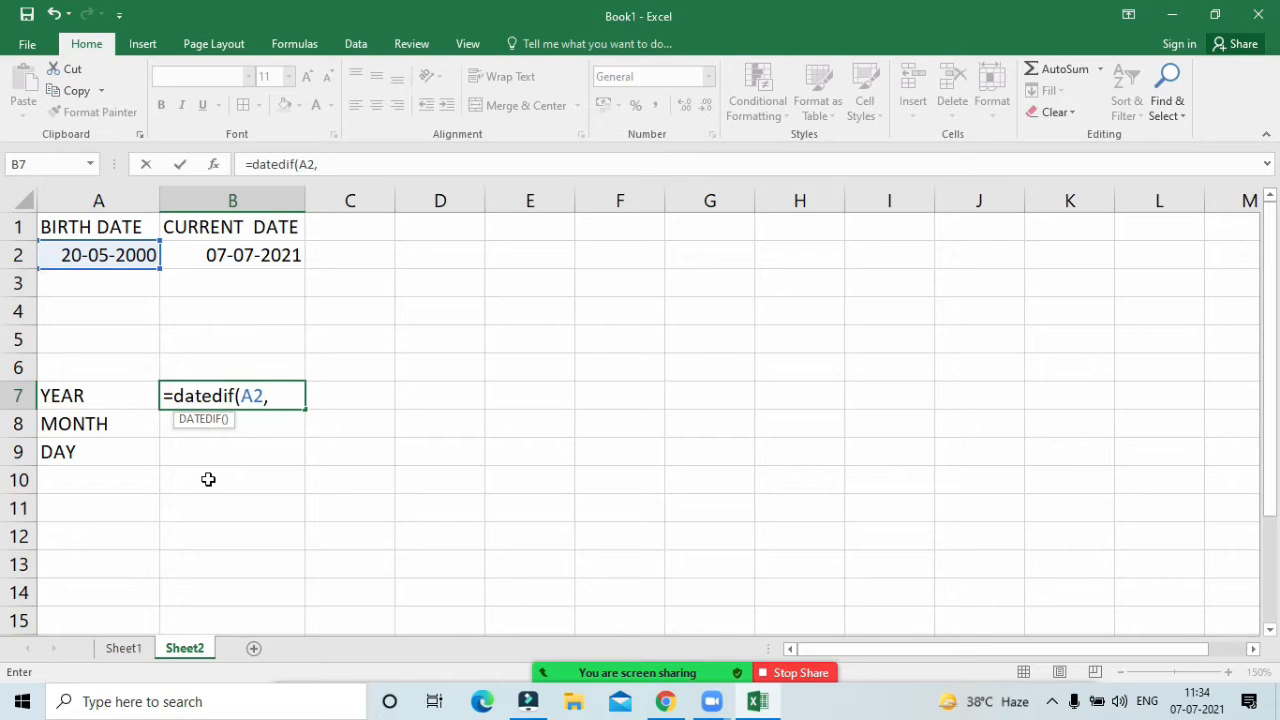
left_click(257, 266)
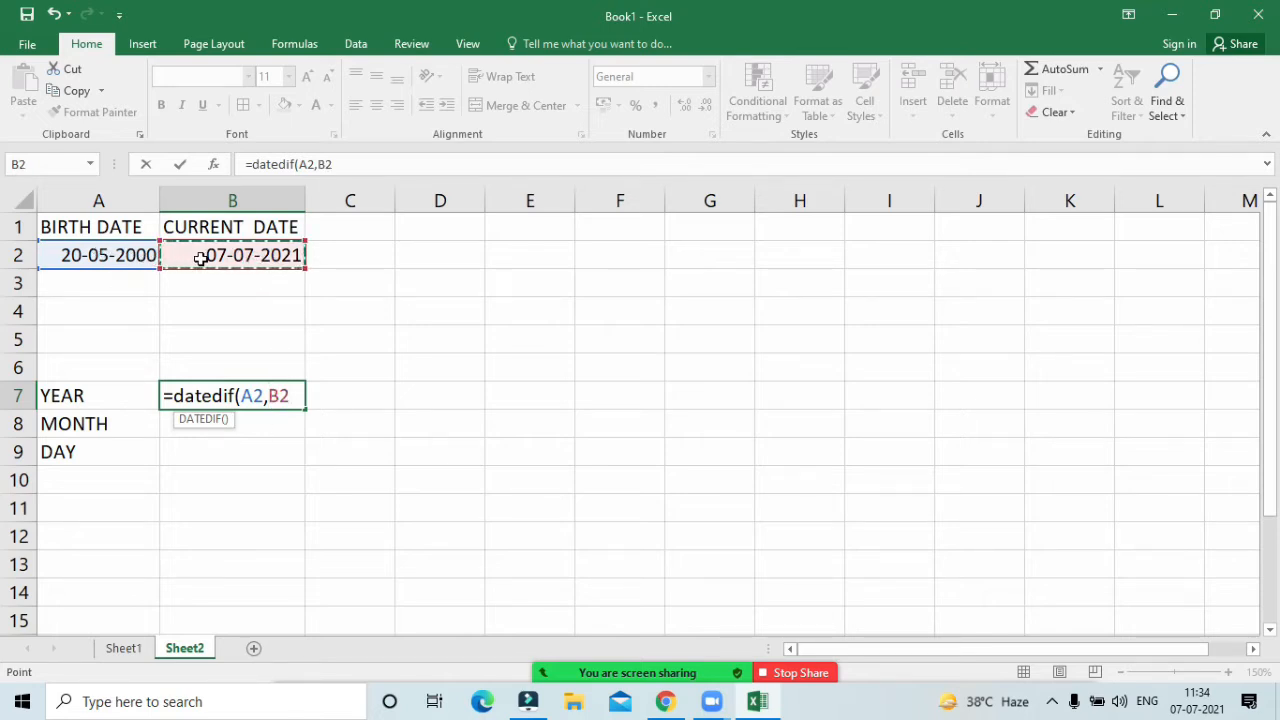
type(",")
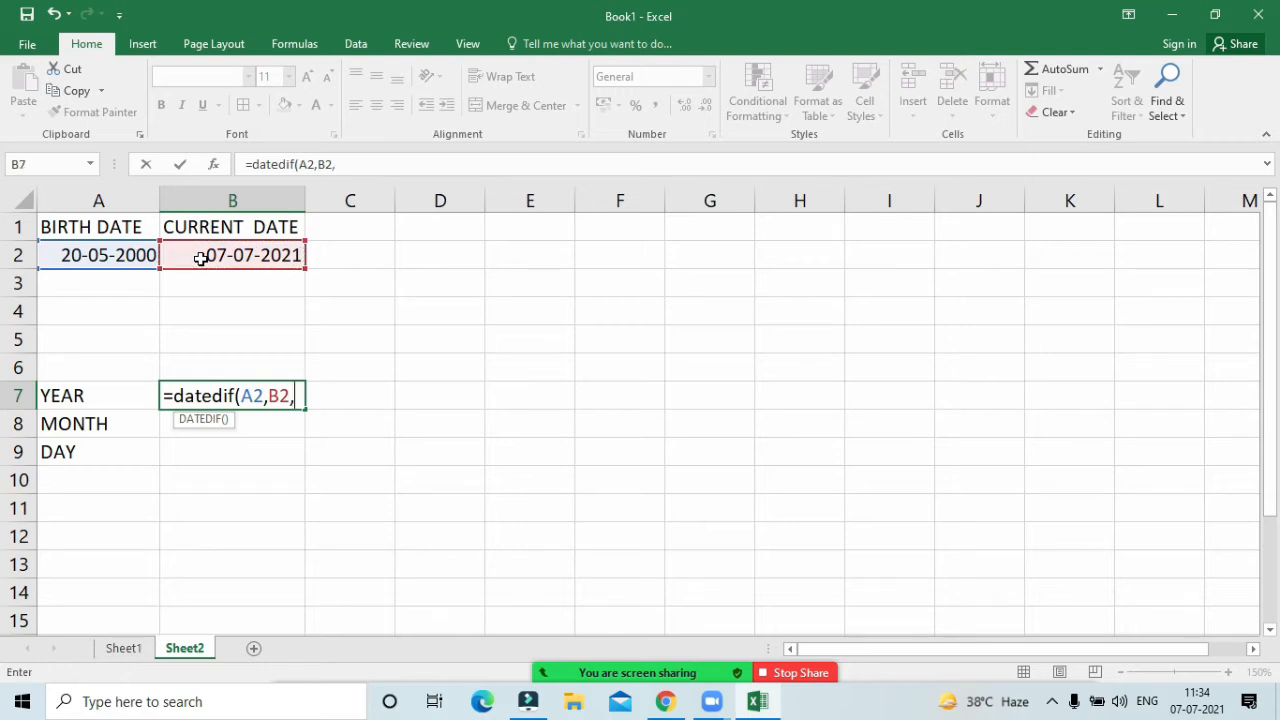
type("\"")
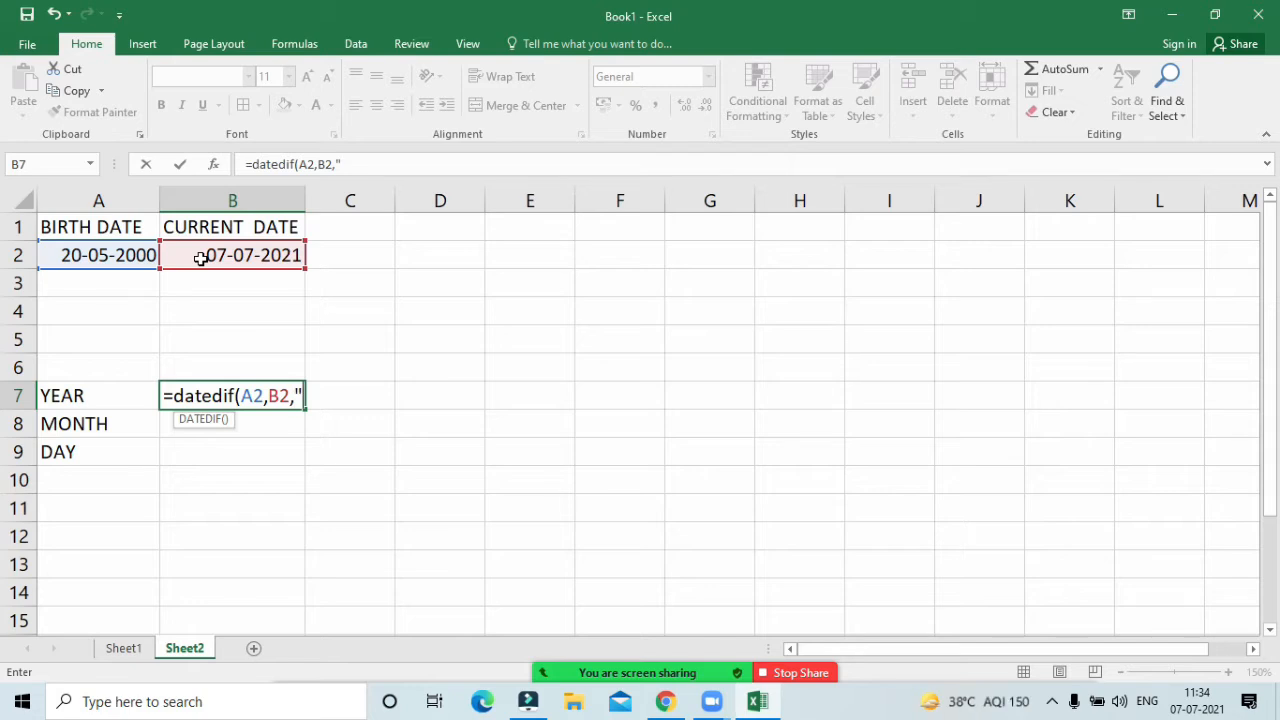
type("y\")")
key("Return")
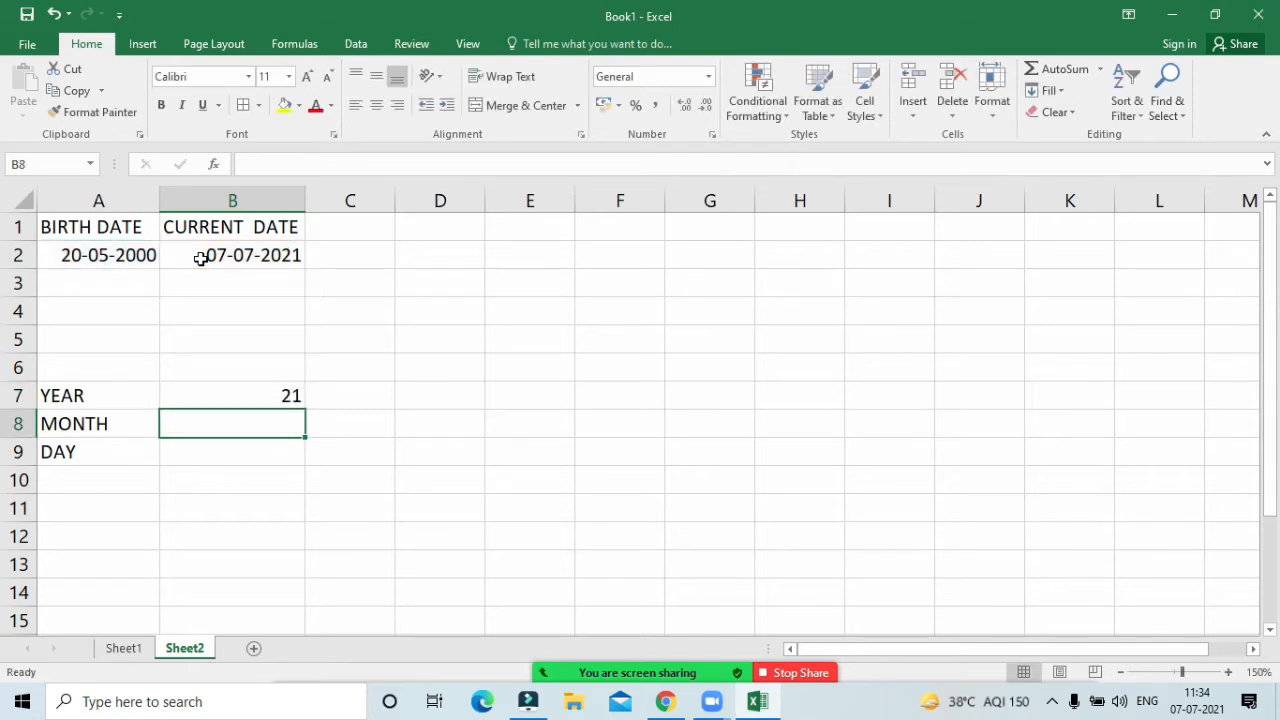
Step: Check the meeting's participants list beside the worksheet data, and minimize it
mouse_move(604, 628)
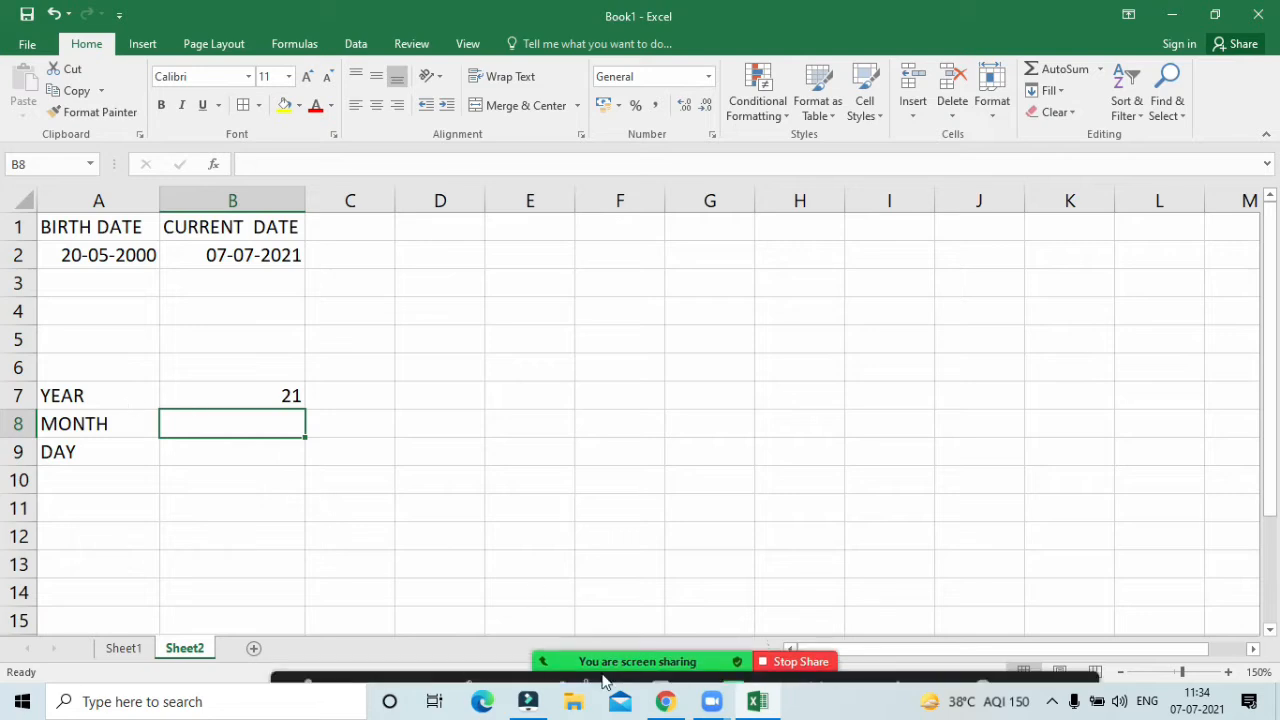
left_click(566, 657)
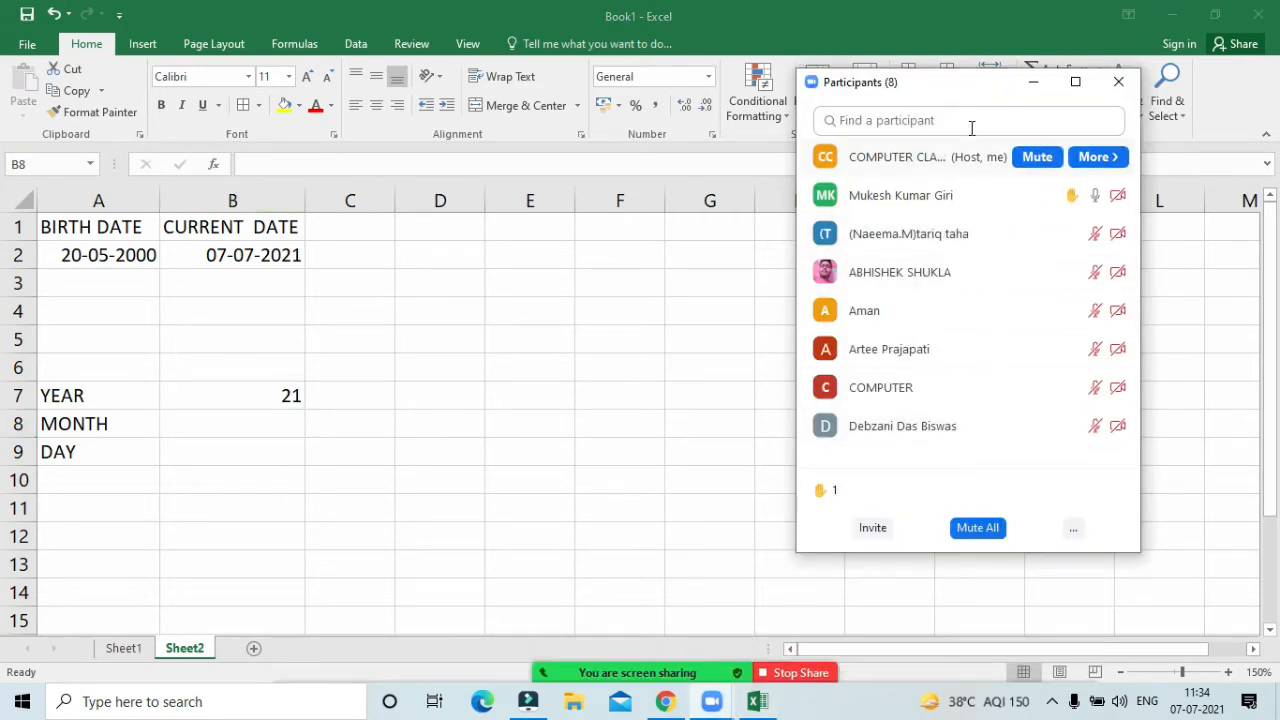
left_click_drag(976, 94, 1068, 90)
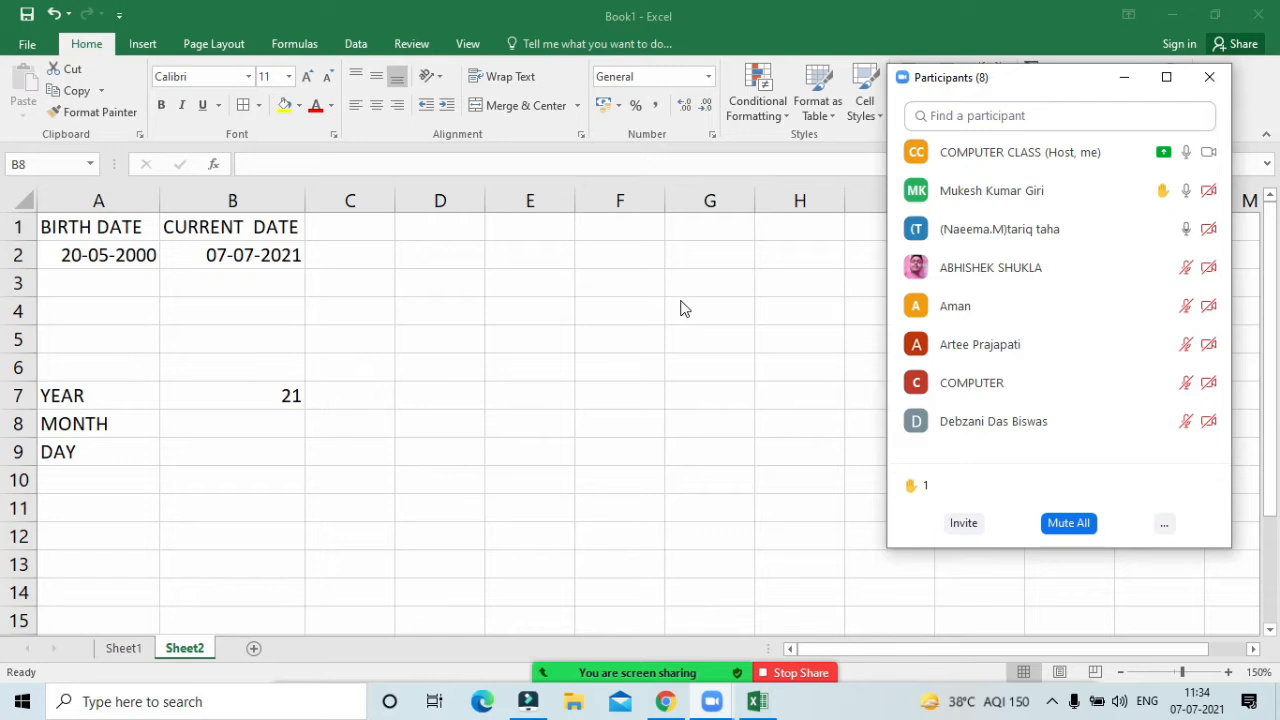
left_click_drag(1085, 86, 1088, 57)
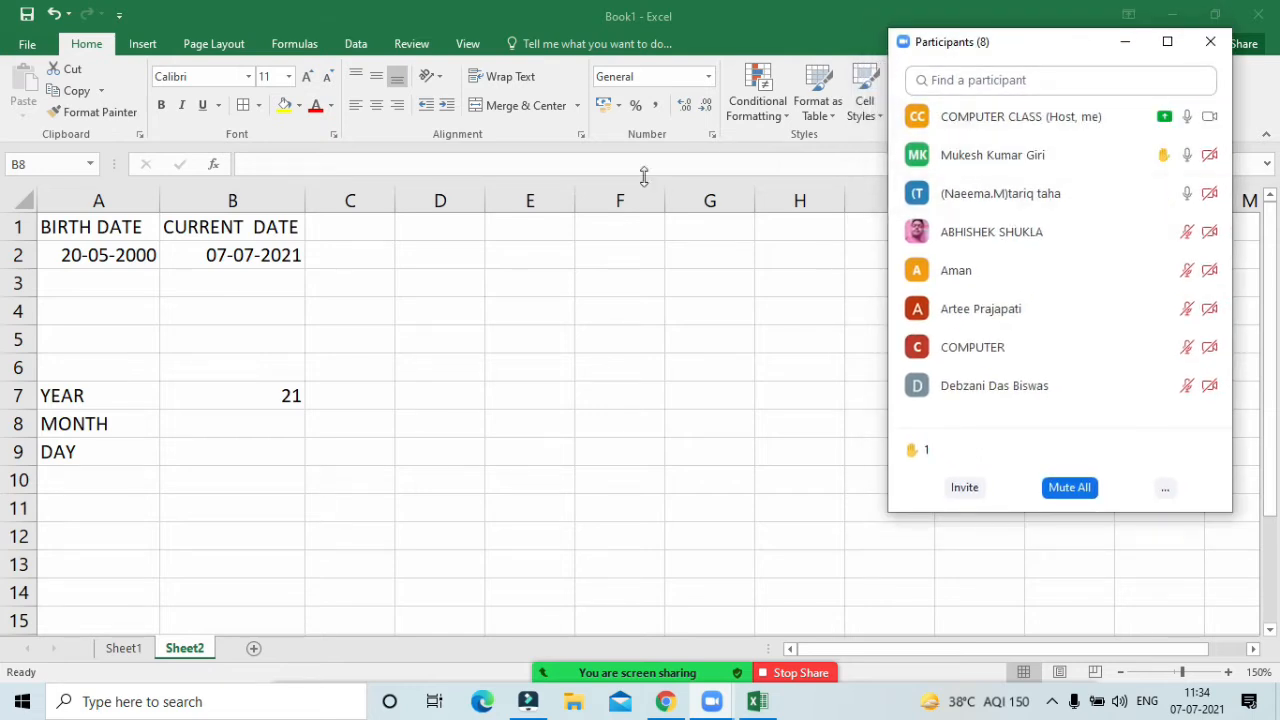
left_click(1125, 41)
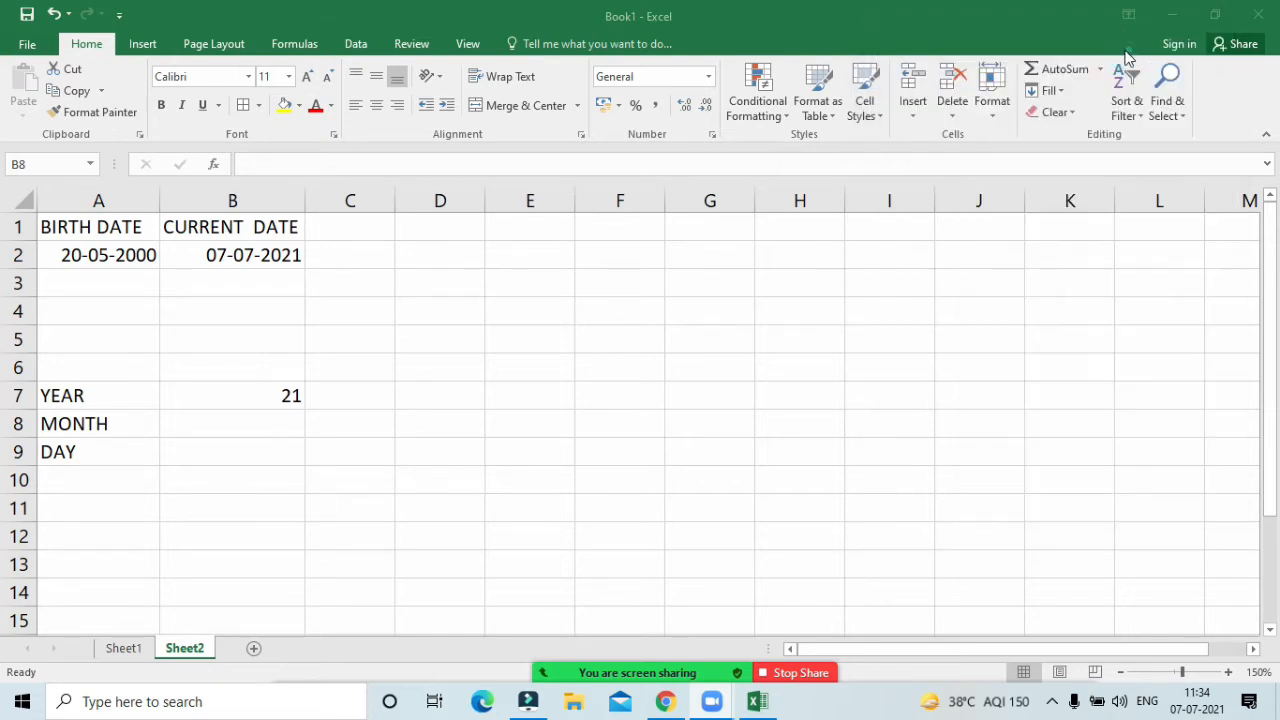
Step: Insert a period between DATE and DIF in the B7 formula, remove it again, and commit the formula
double_click(220, 395)
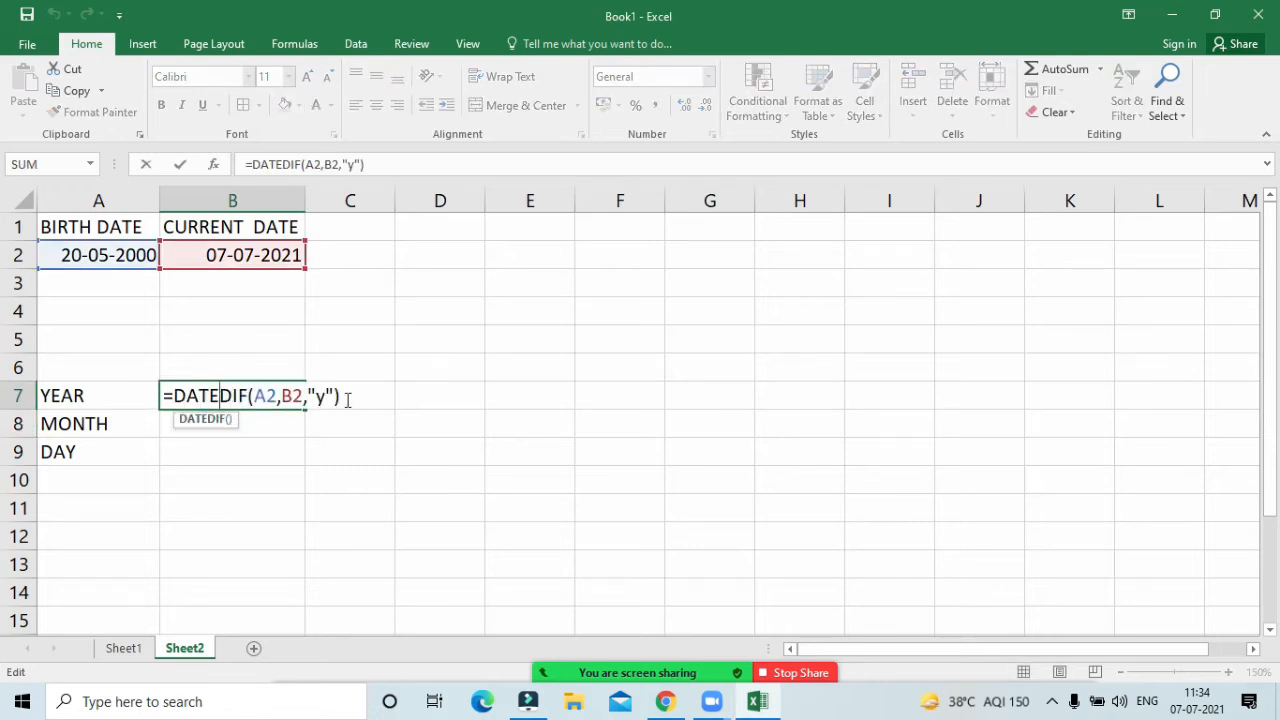
type(".")
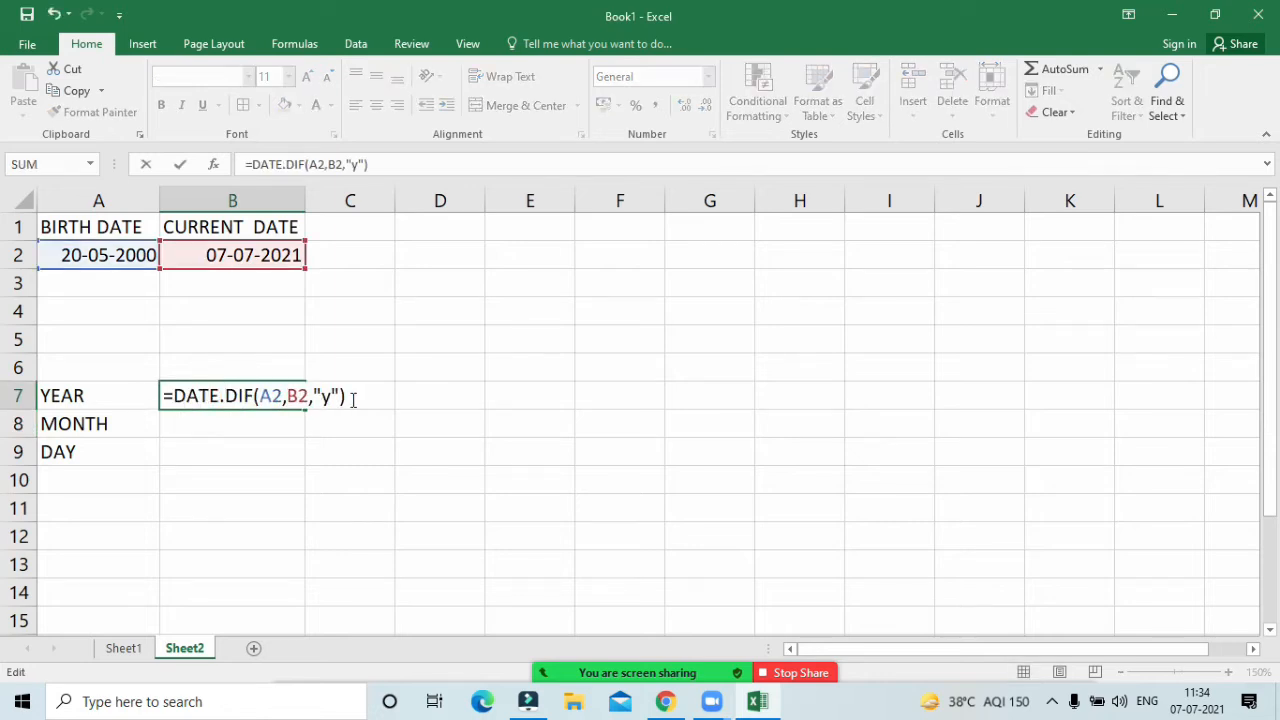
key("BackSpace")
key("Return")
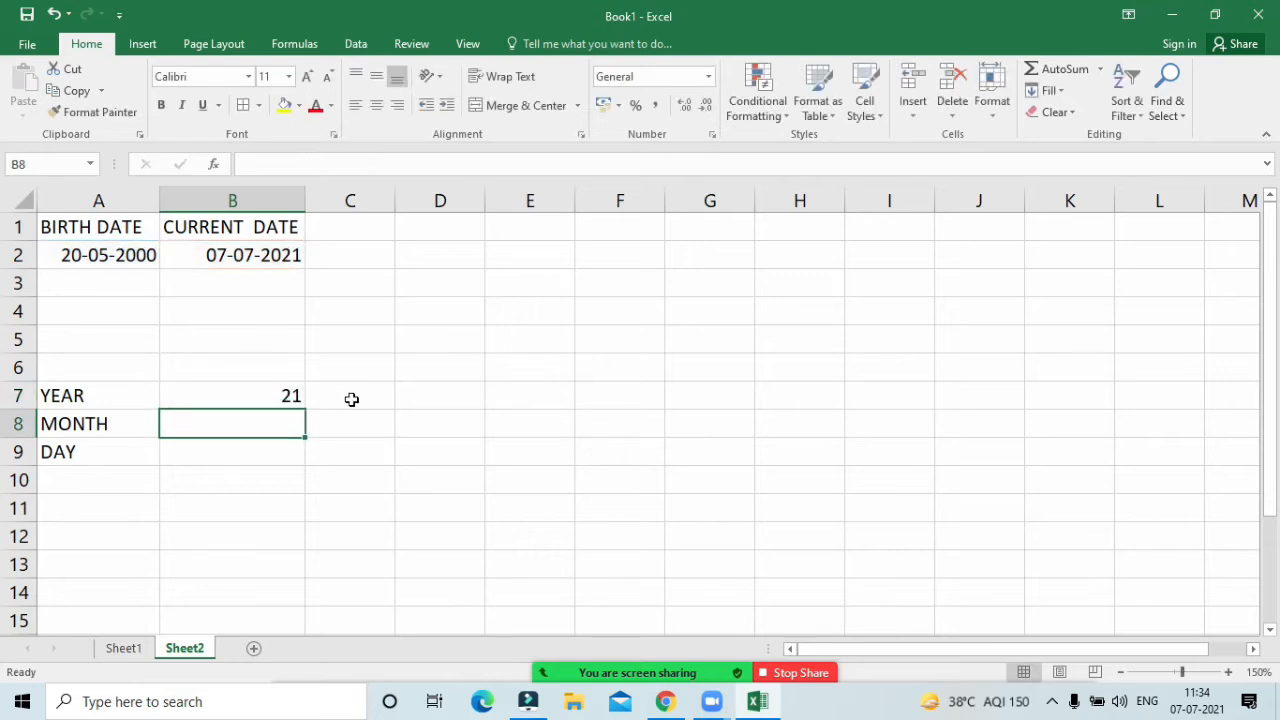
Step: Begin a DATEDIF formula in cell B8 beside MONTH with A2 as the start date
left_click(207, 415)
left_click(224, 425)
type("=da")
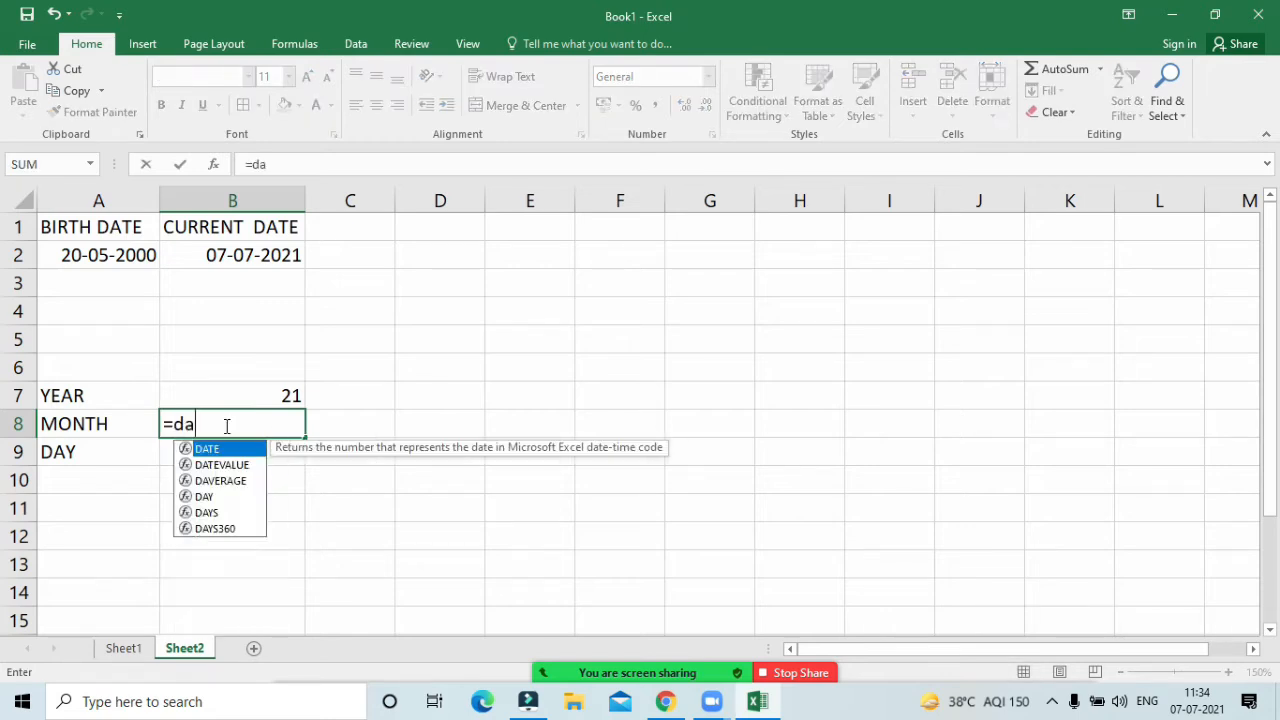
type("tedif")
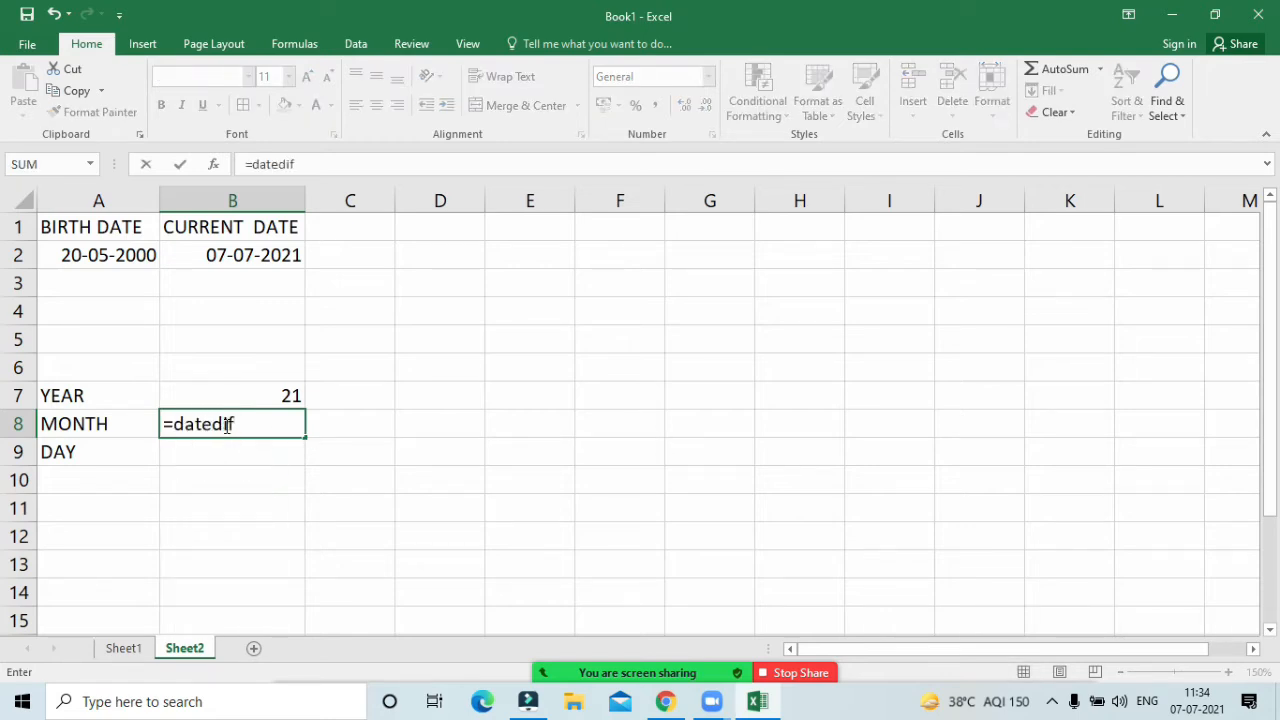
type("(")
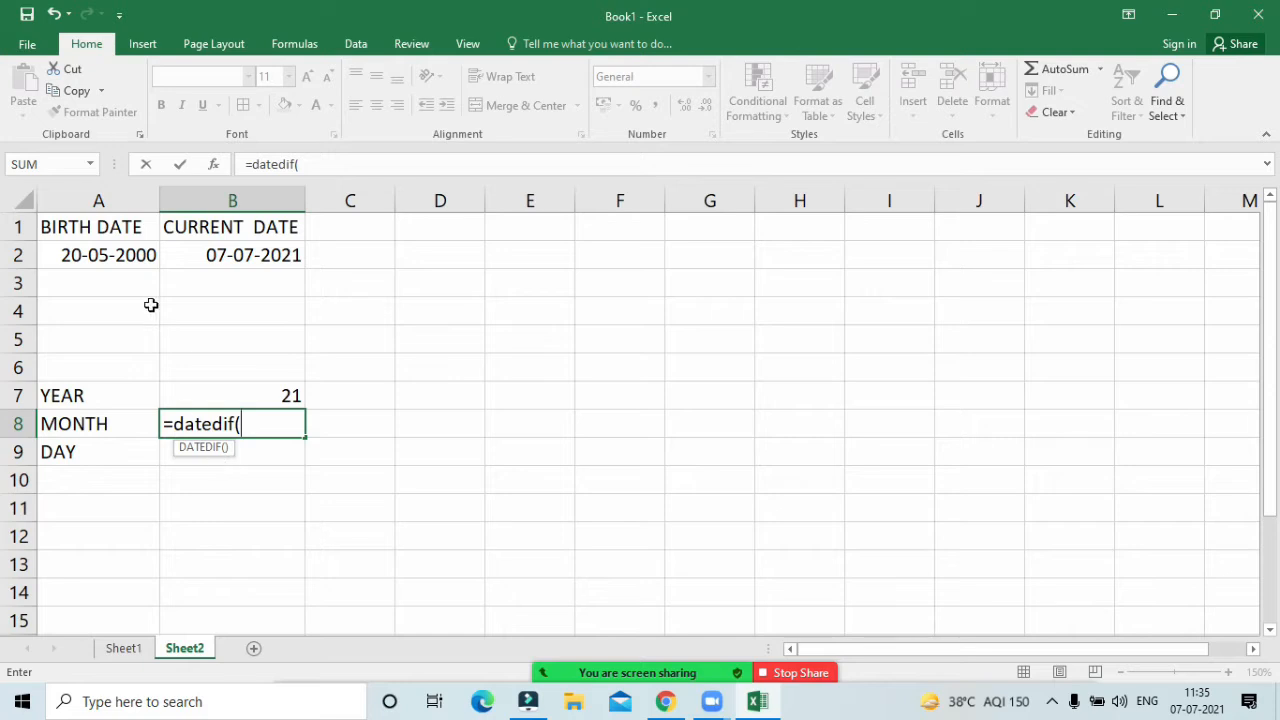
left_click(143, 255)
type(",")
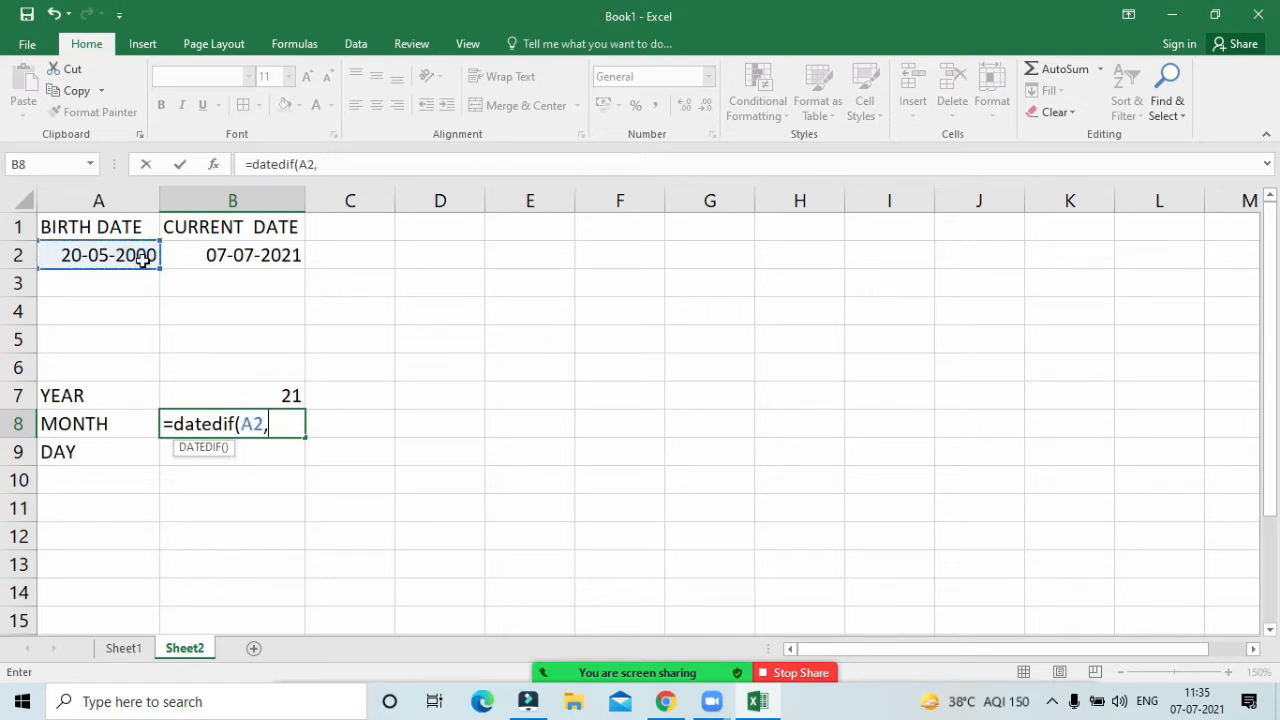
Step: Reference B2 as the end date in the B8 formula, and remove that reference again
left_click(258, 253)
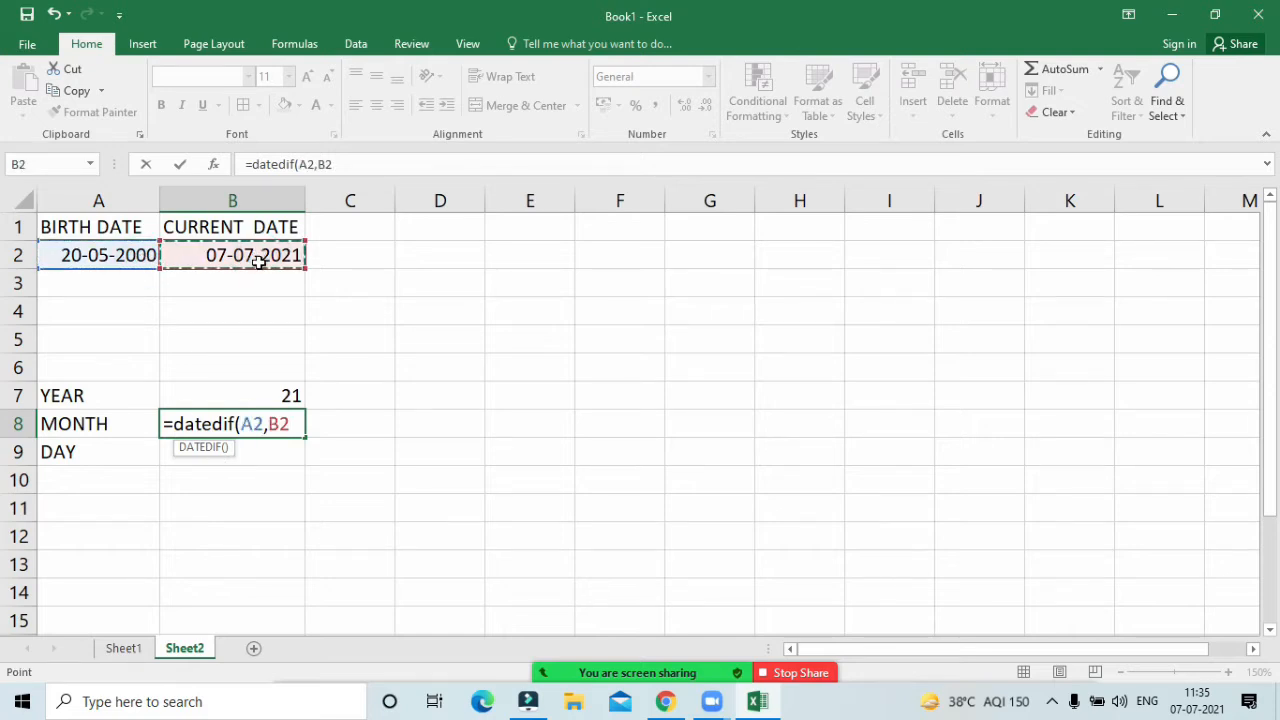
type(",")
key("BackSpace")
key("BackSpace")
key("BackSpace")
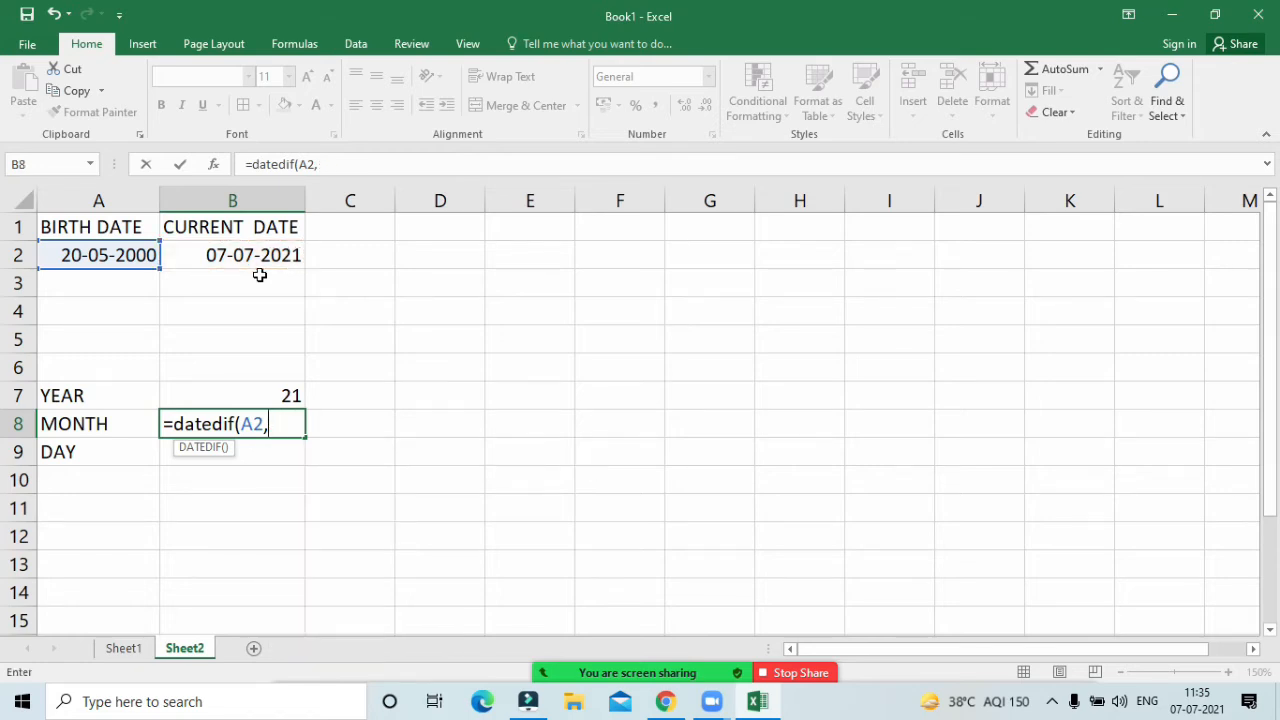
Step: Complete the B8 formula with today() as the end date and "m" as the unit
type("todat")
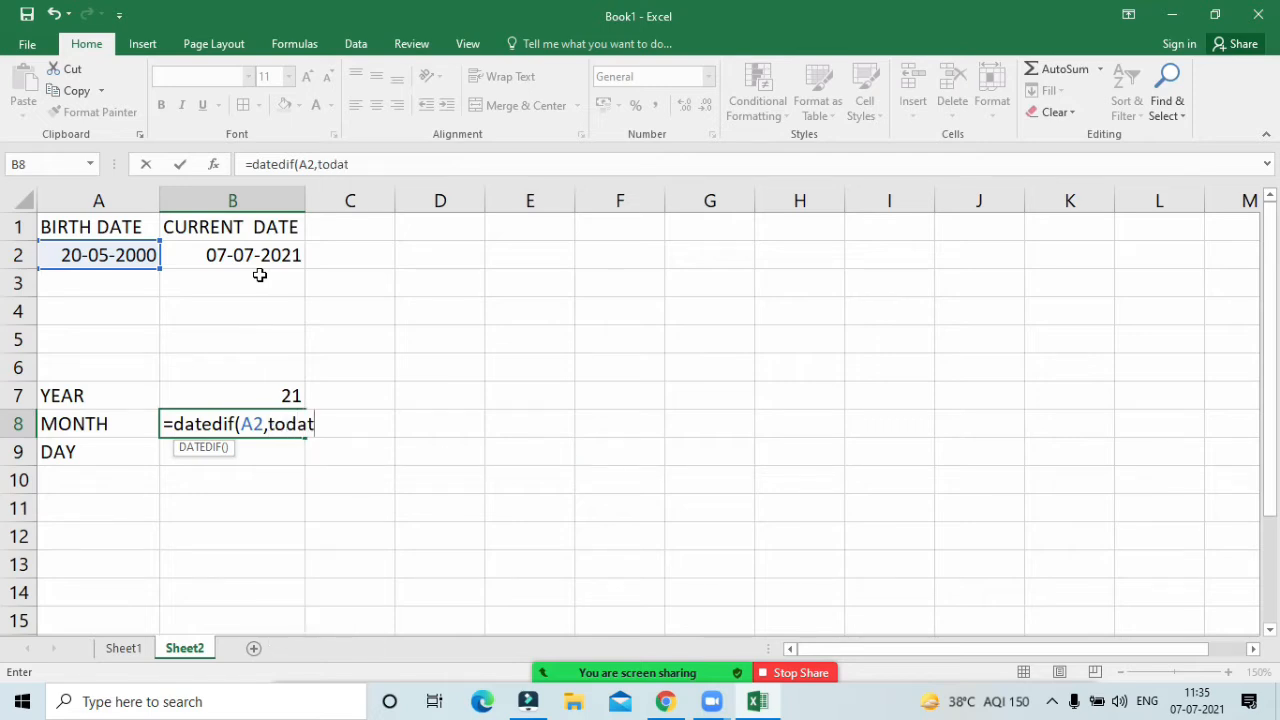
key("BackSpace")
type("y")
type("*(")
key("BackSpace")
key("BackSpace")
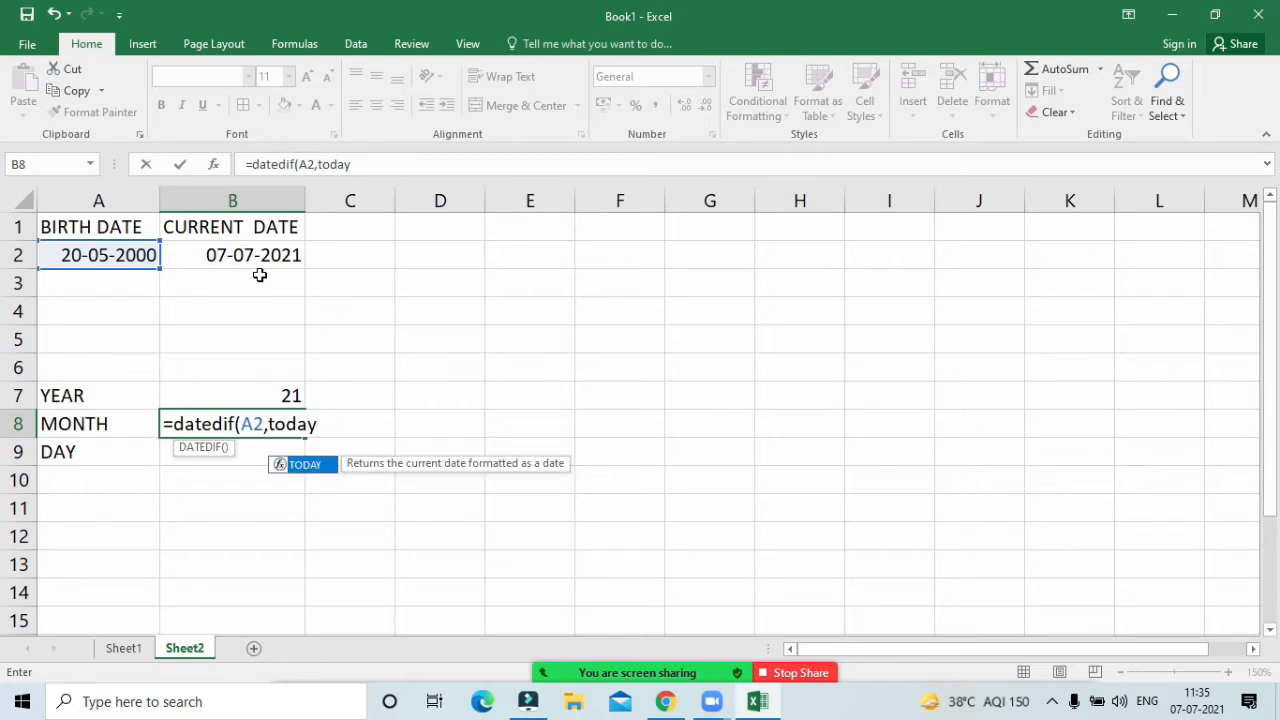
type("(),")
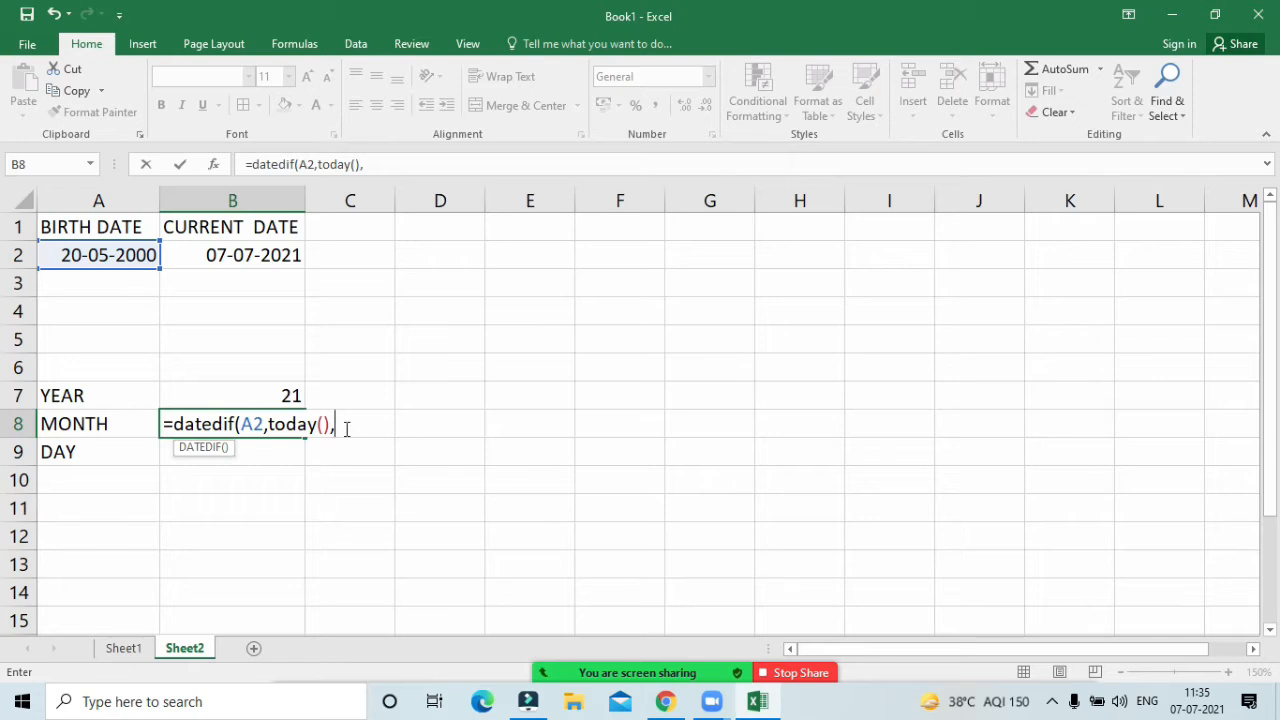
type("\"m\")")
key("Return")
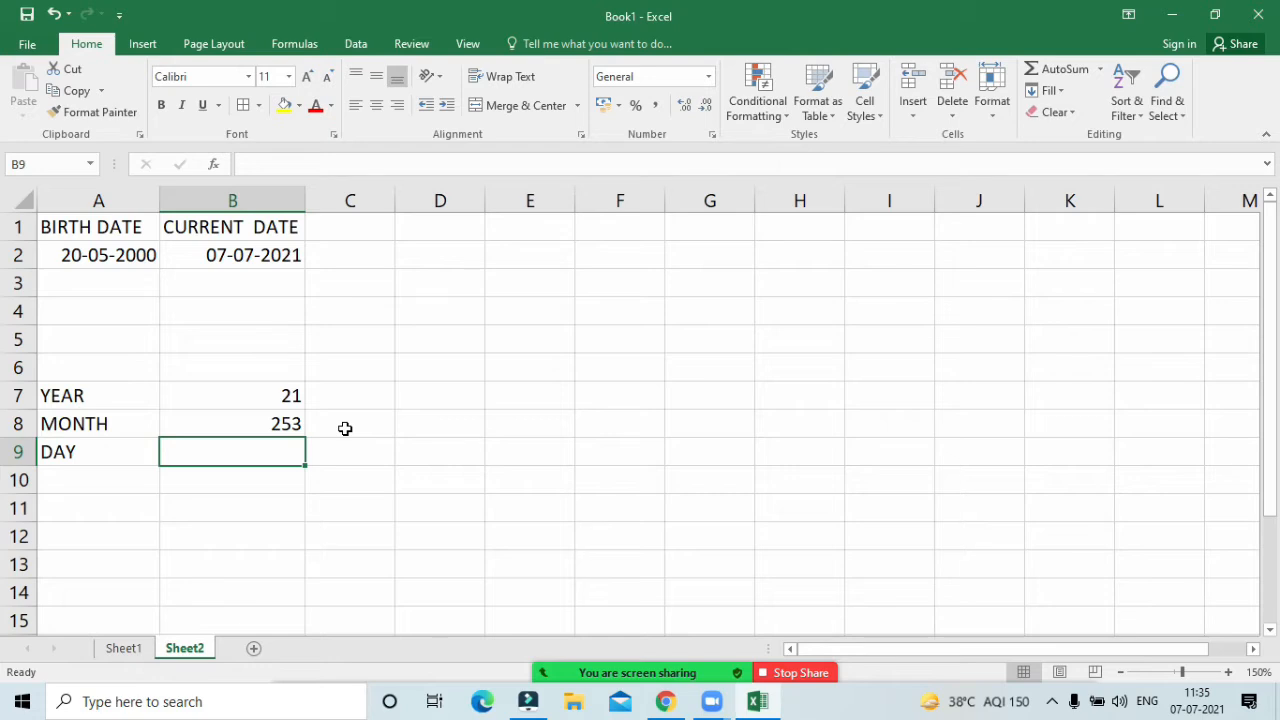
Step: Enter the formula =datedif(A2,B2,"d") in cell B9 beside DAY
type("=")
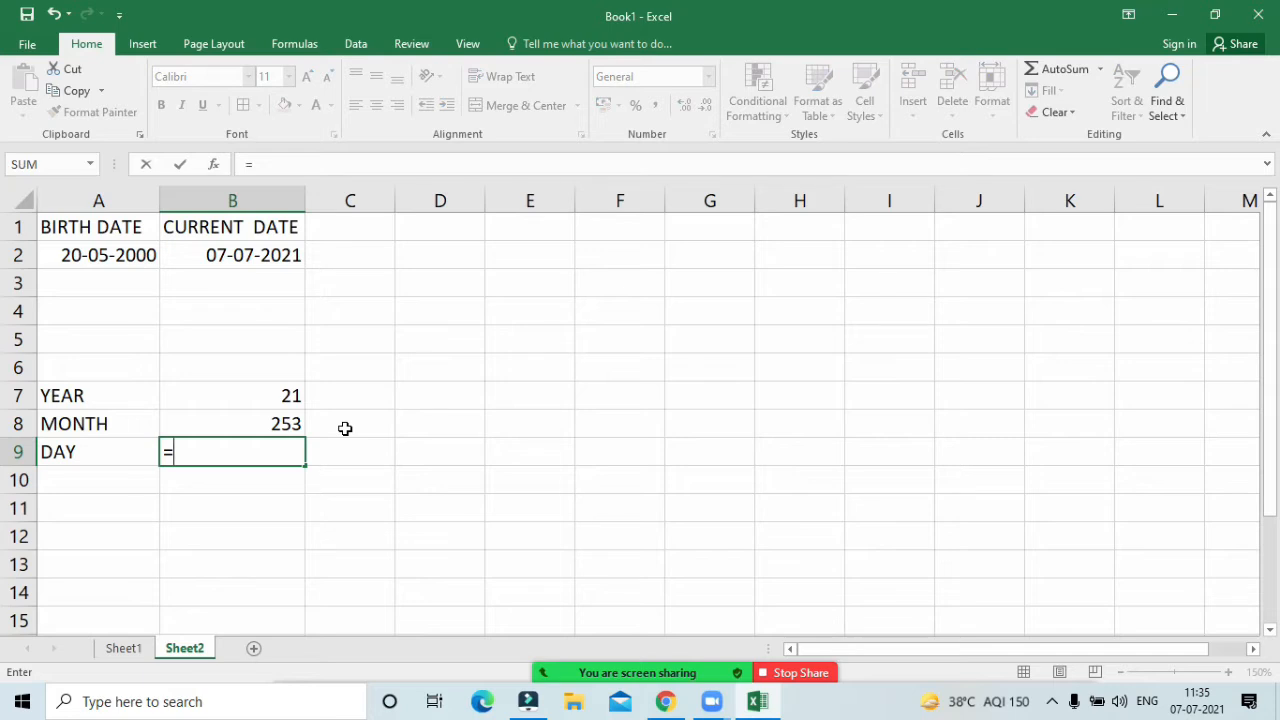
type("dated")
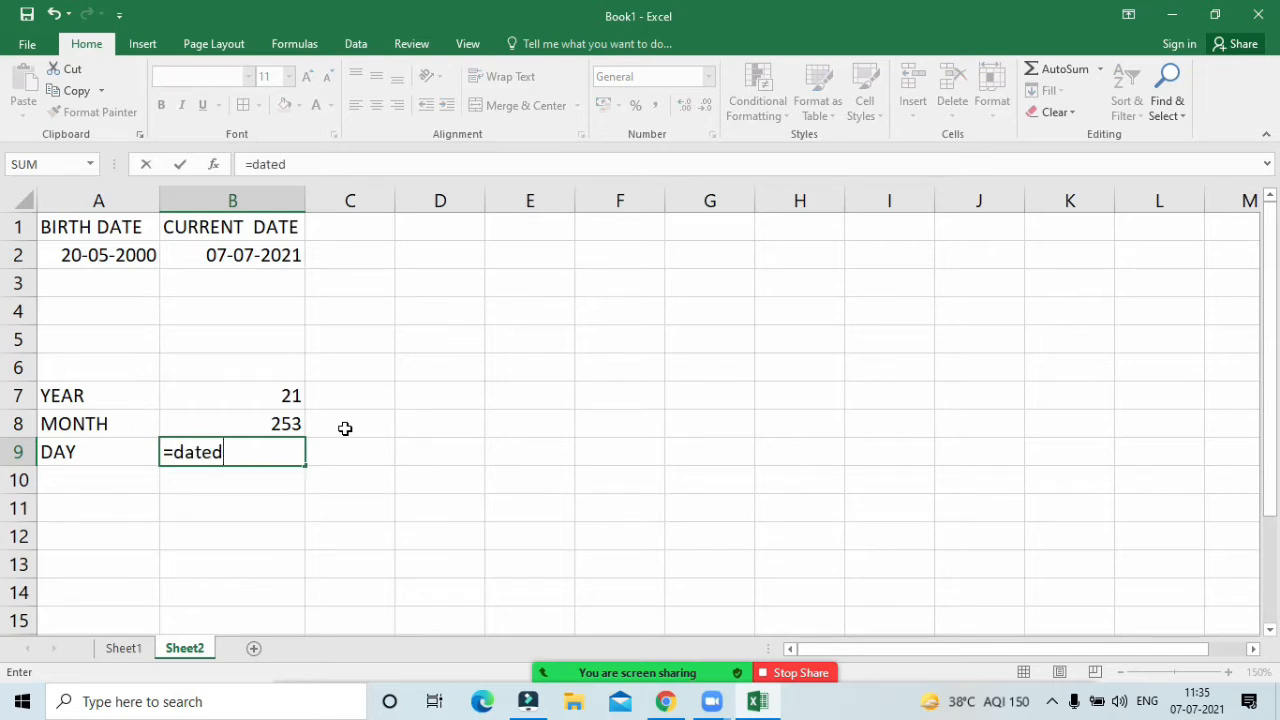
type("if(")
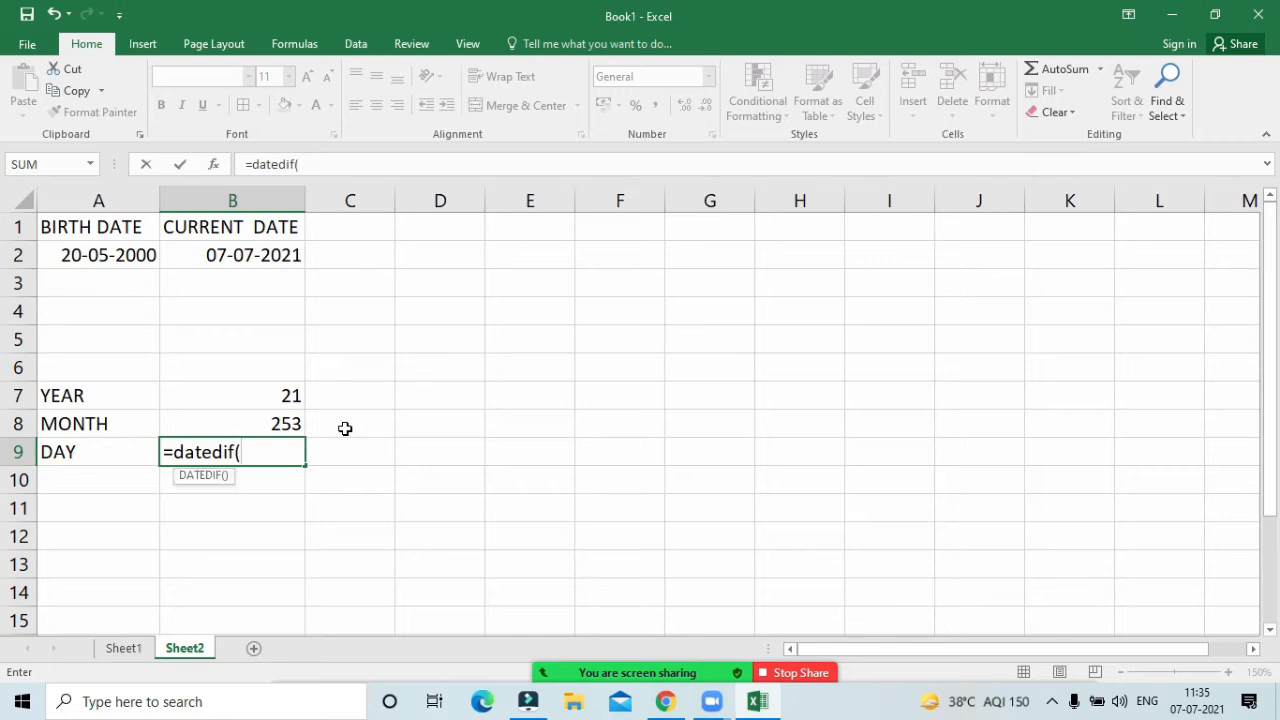
left_click(131, 258)
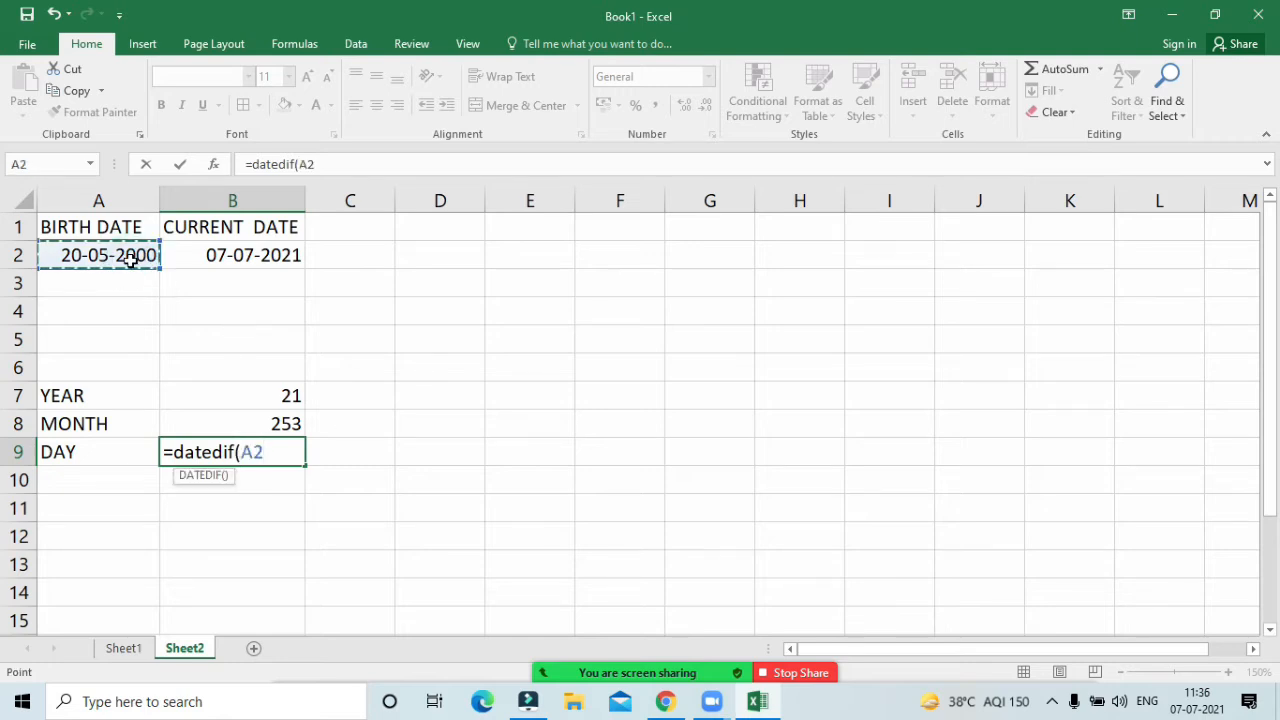
type(",")
left_click(222, 258)
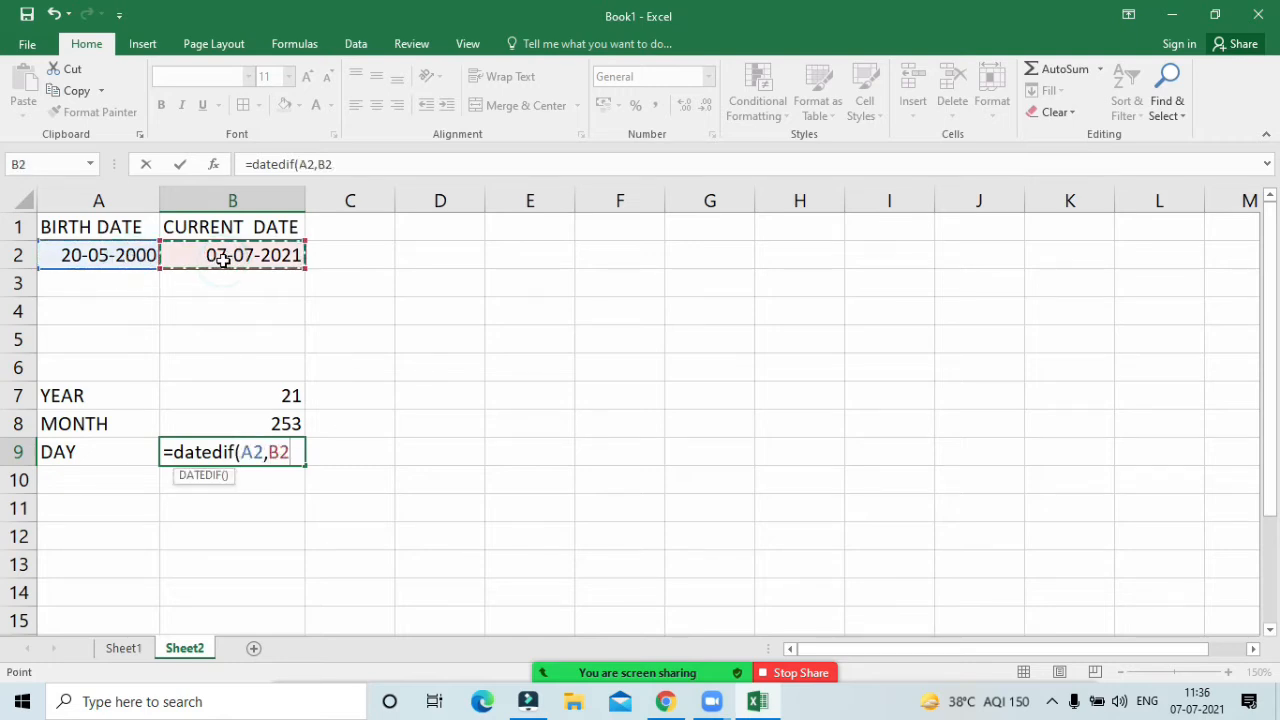
type(",")
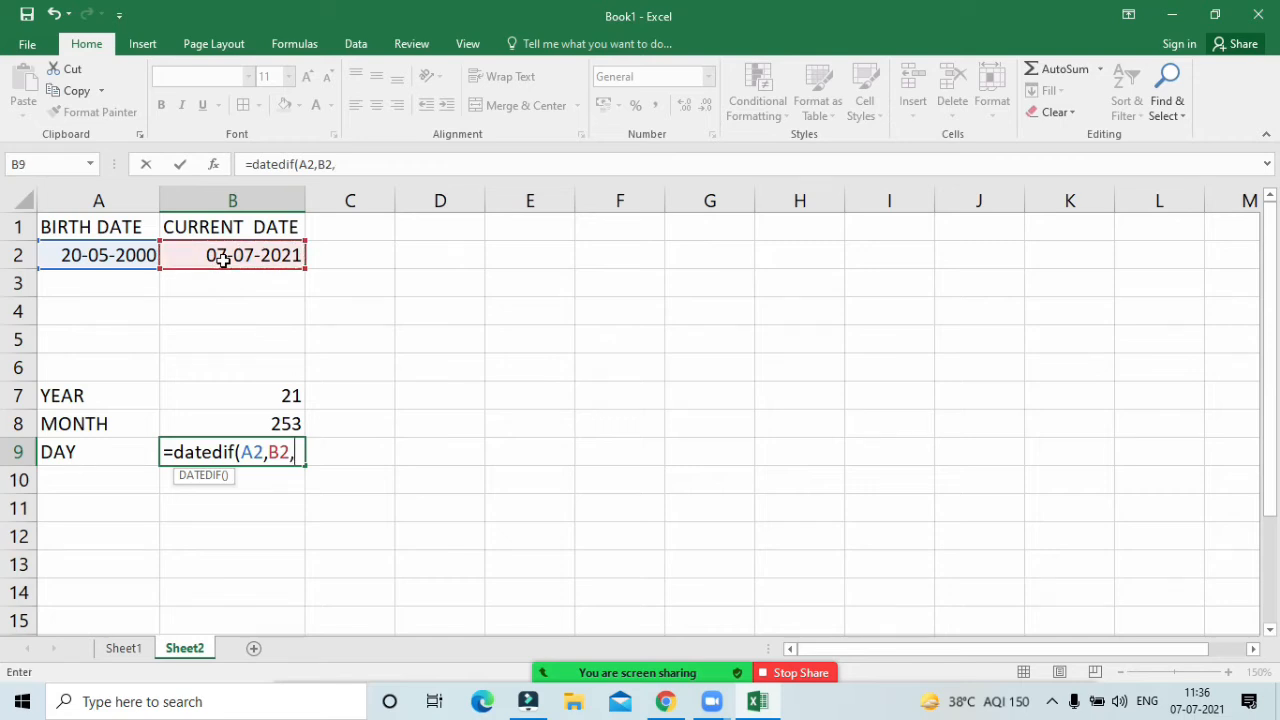
type("\"d\")")
key("Return")
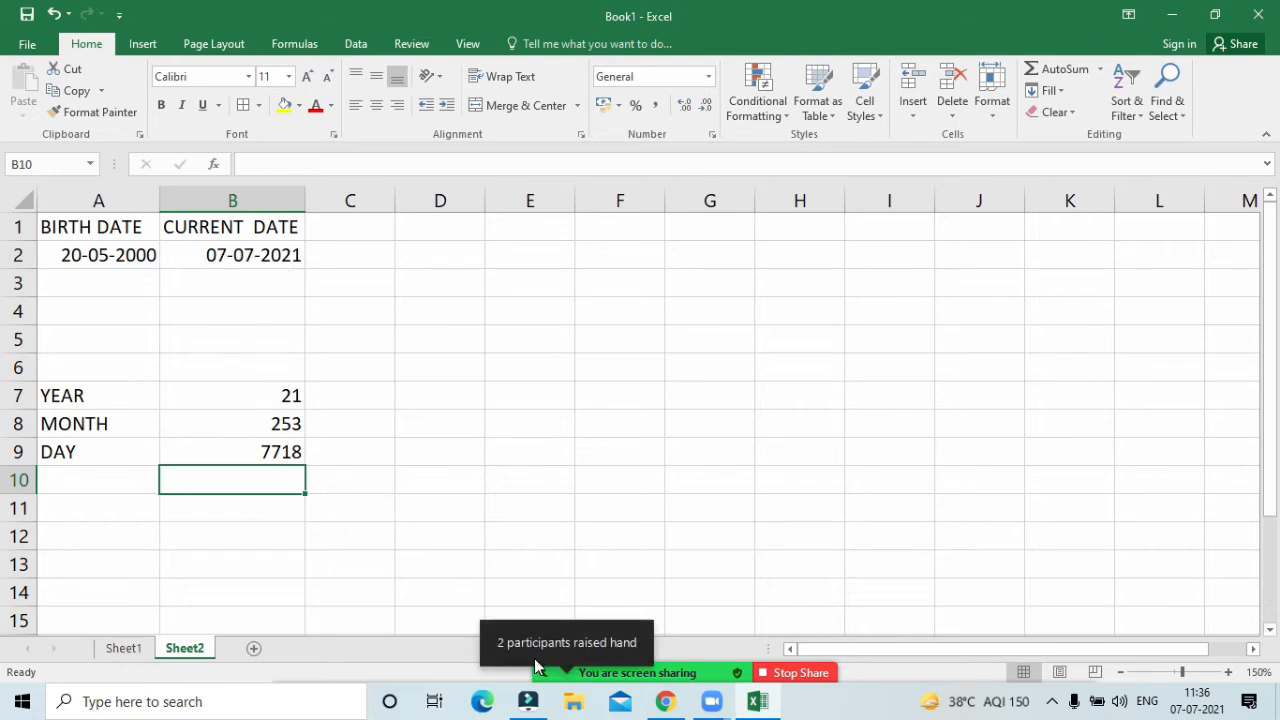
Step: In Zoom's participants list, mute the first and third students below the host and ask the second one to unmute
mouse_move(607, 680)
left_click(566, 658)
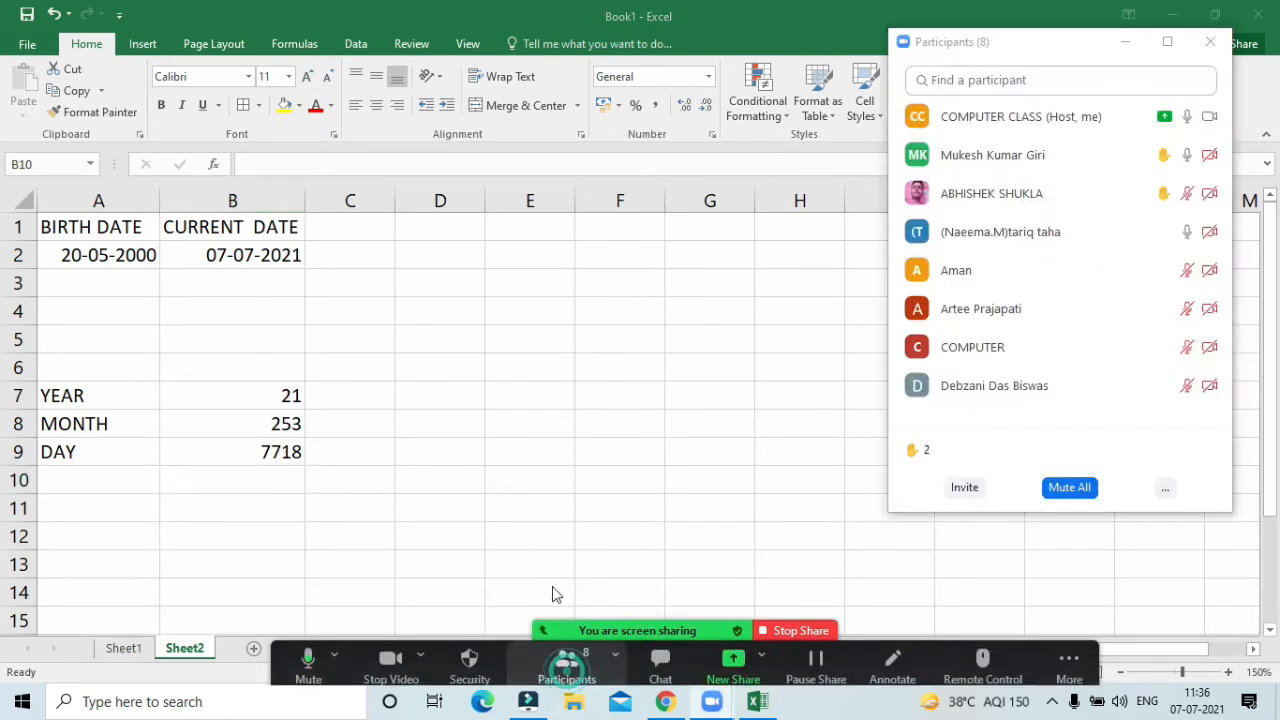
mouse_move(1108, 160)
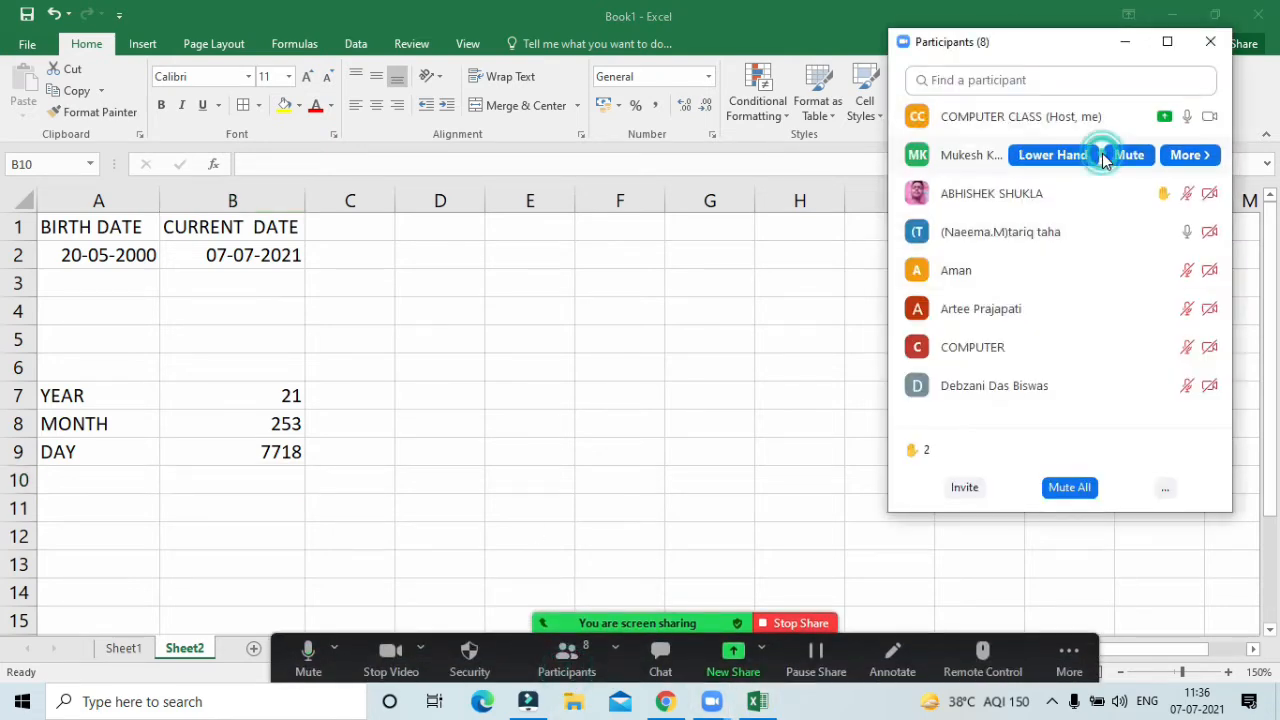
left_click(1128, 160)
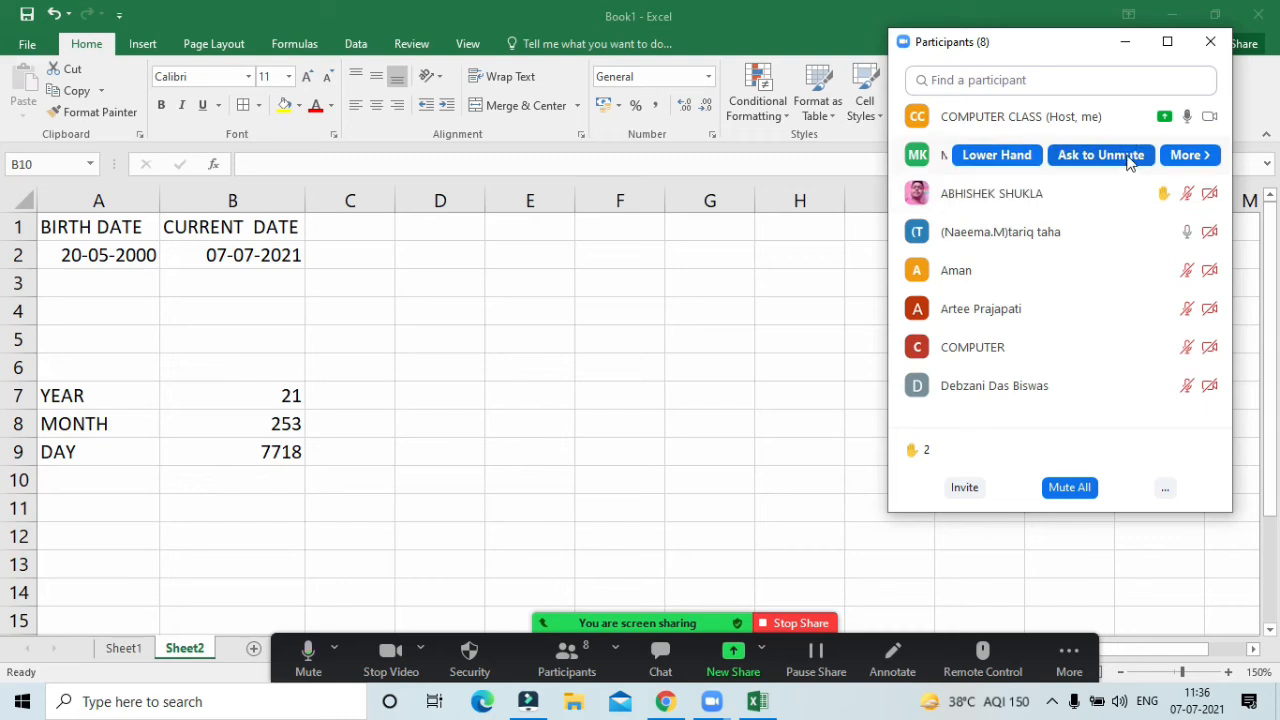
left_click(1137, 200)
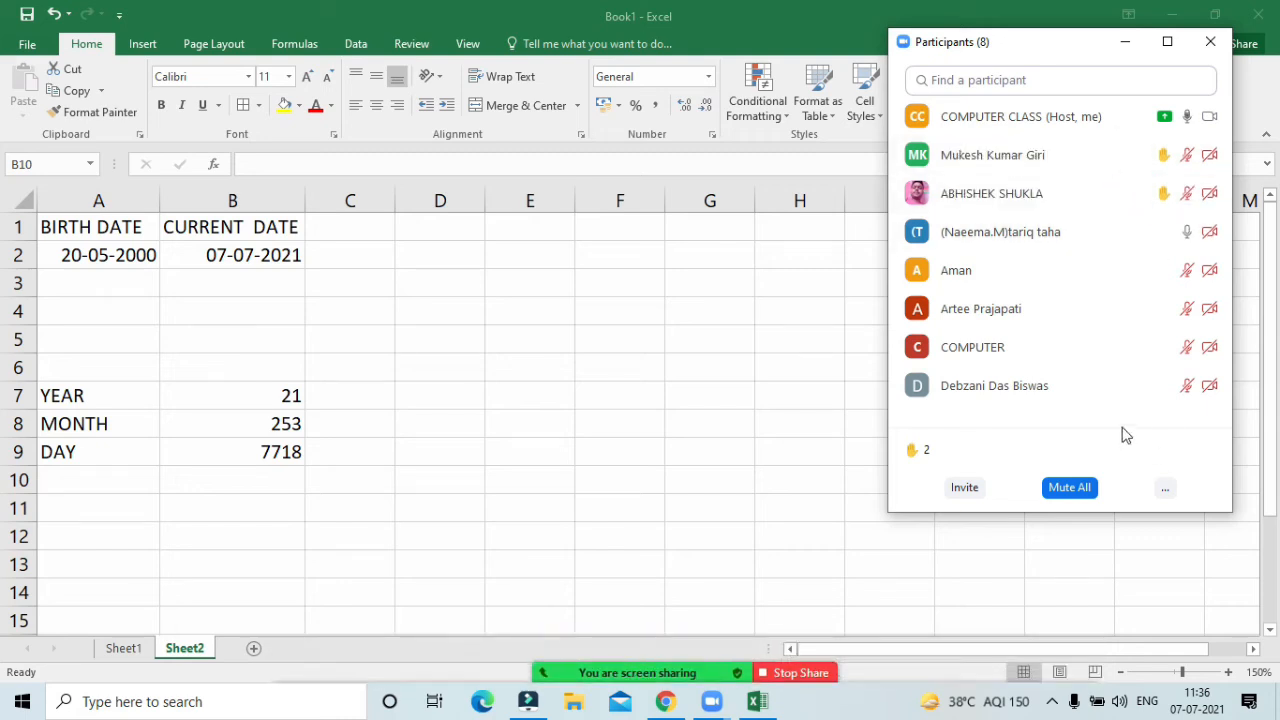
left_click(1128, 232)
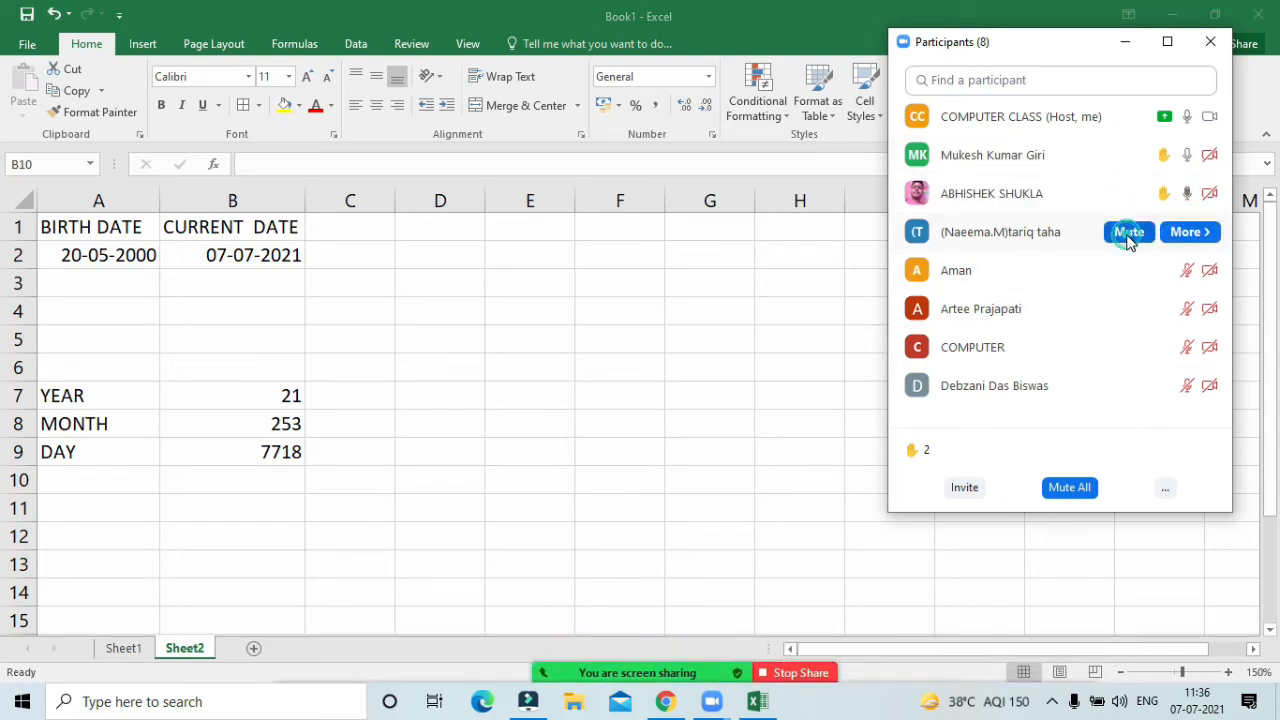
left_click(1124, 42)
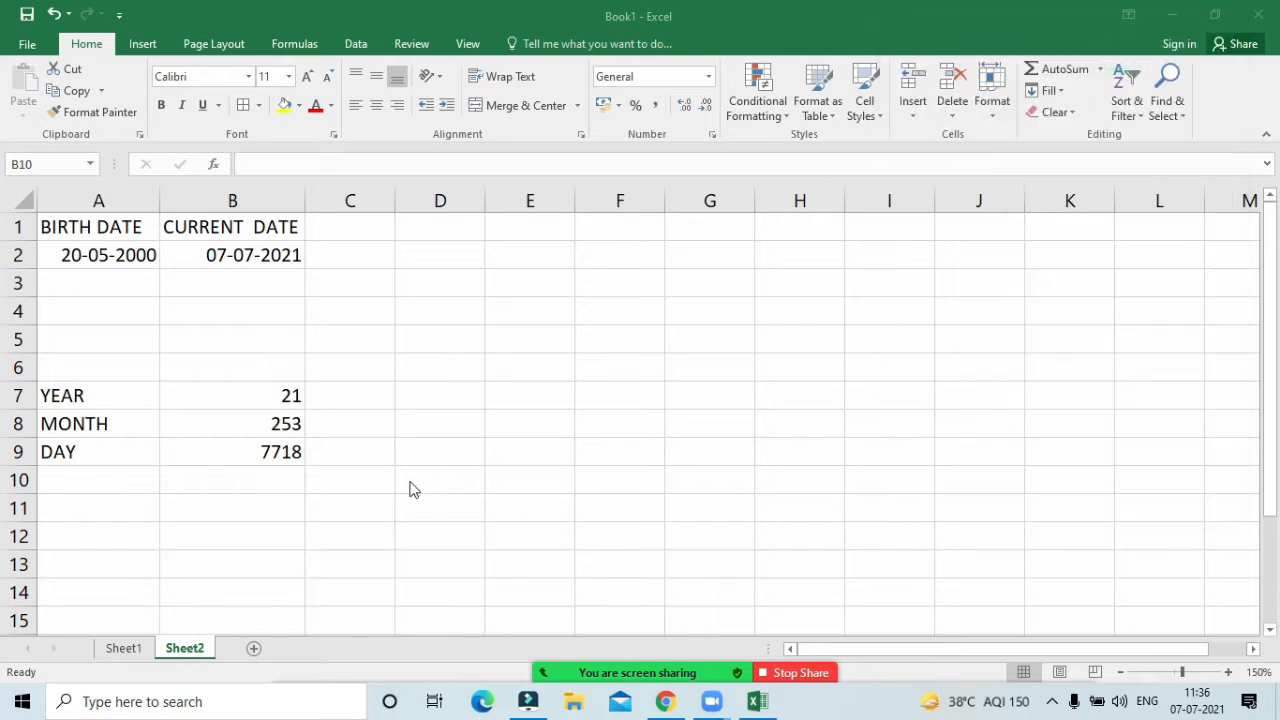
Step: Examine the DATEDIF formulas in cells B8 and B9, closing each one without edits
left_click(275, 420)
double_click(275, 420)
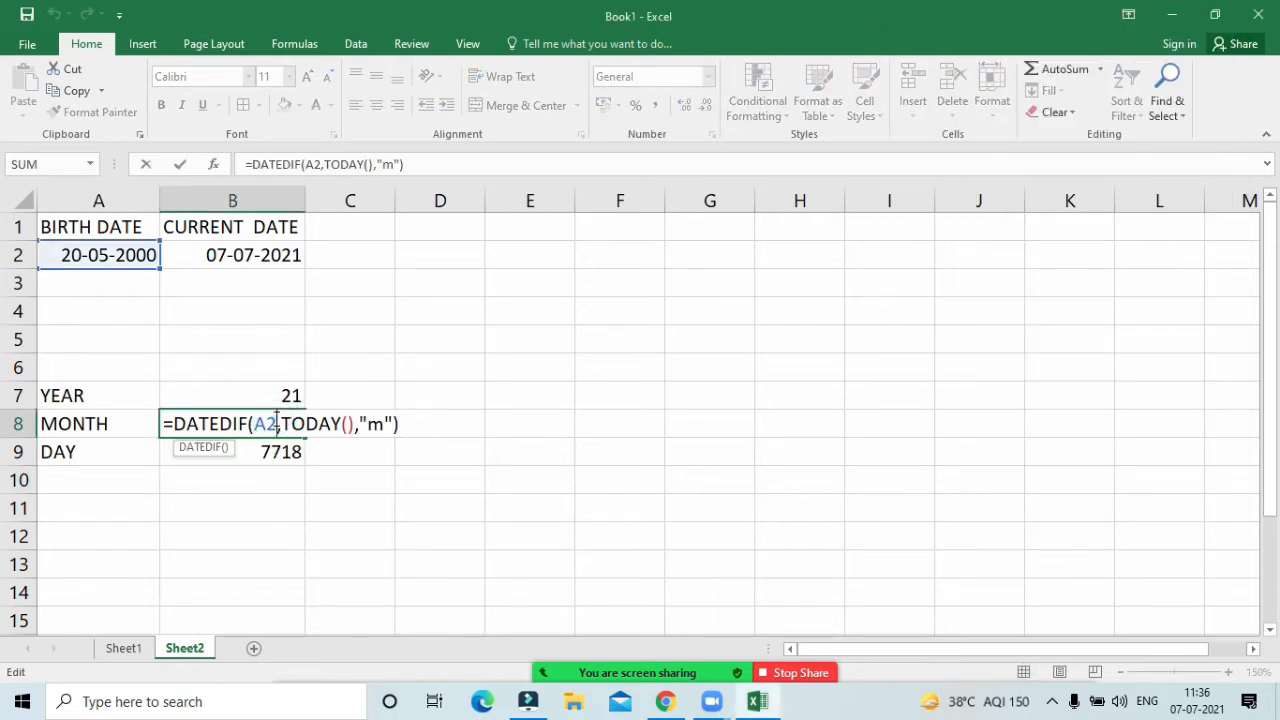
left_click(395, 425)
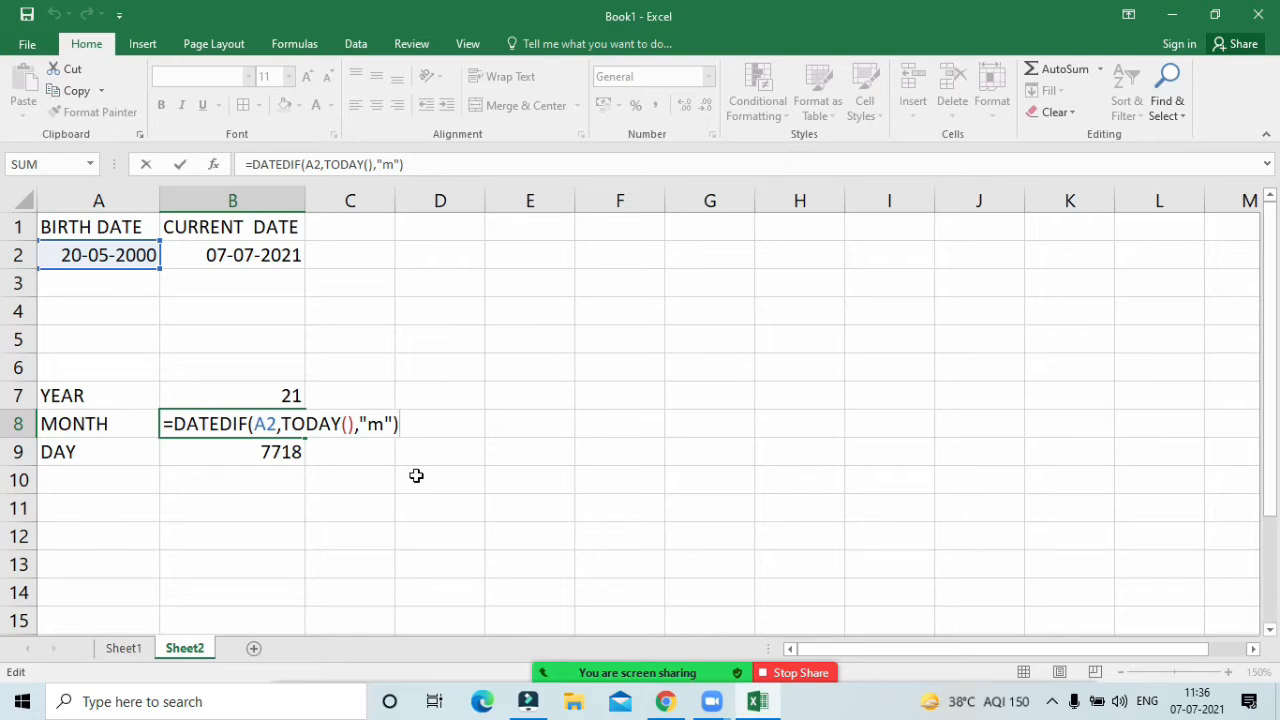
key("Return")
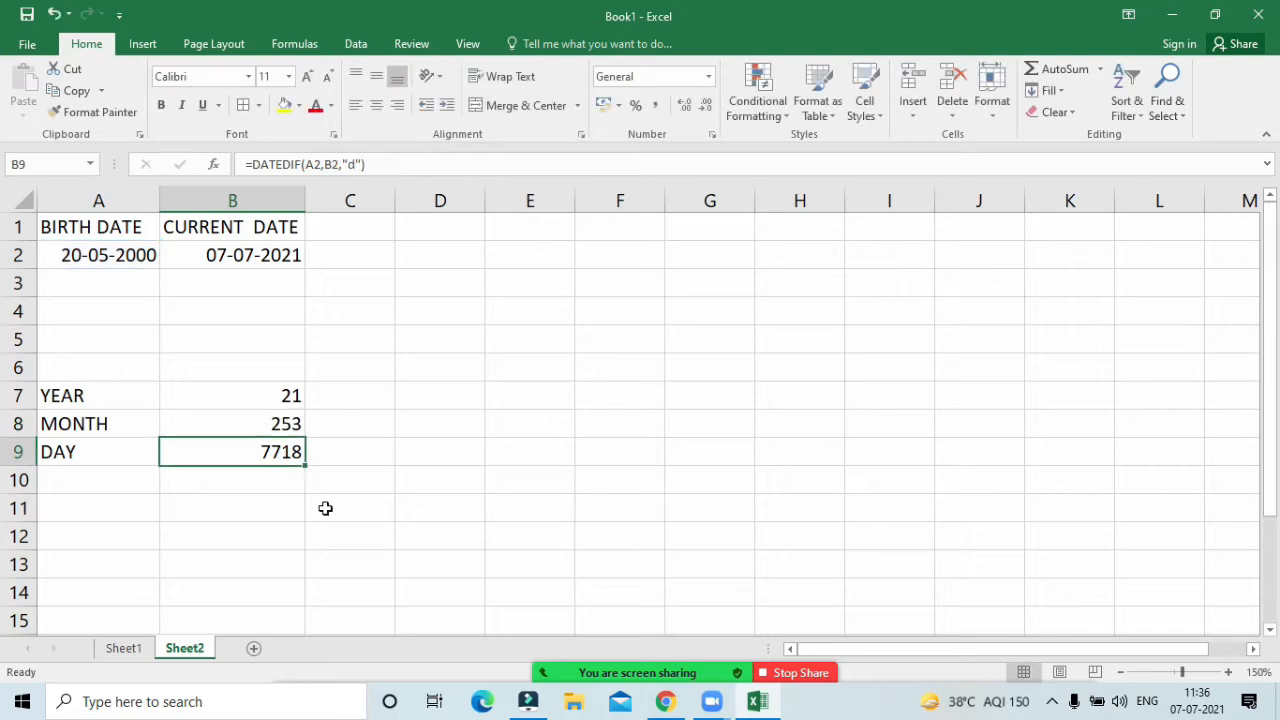
double_click(238, 452)
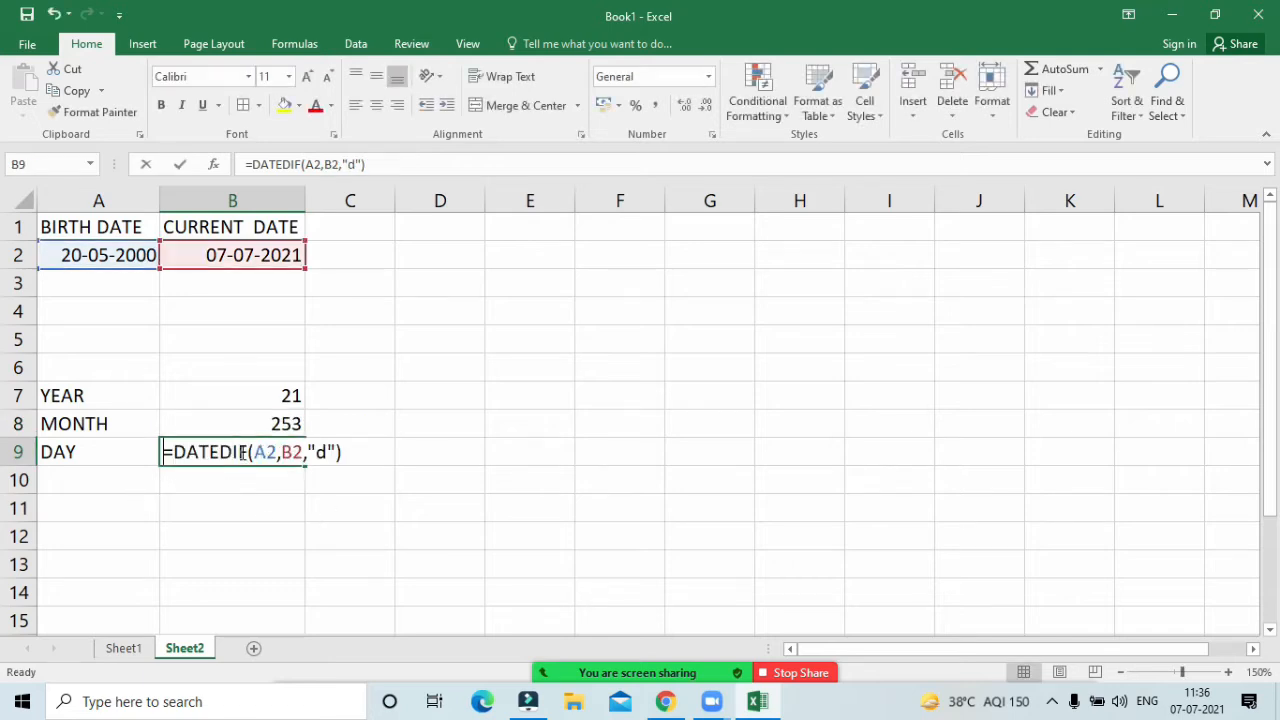
left_click(344, 451)
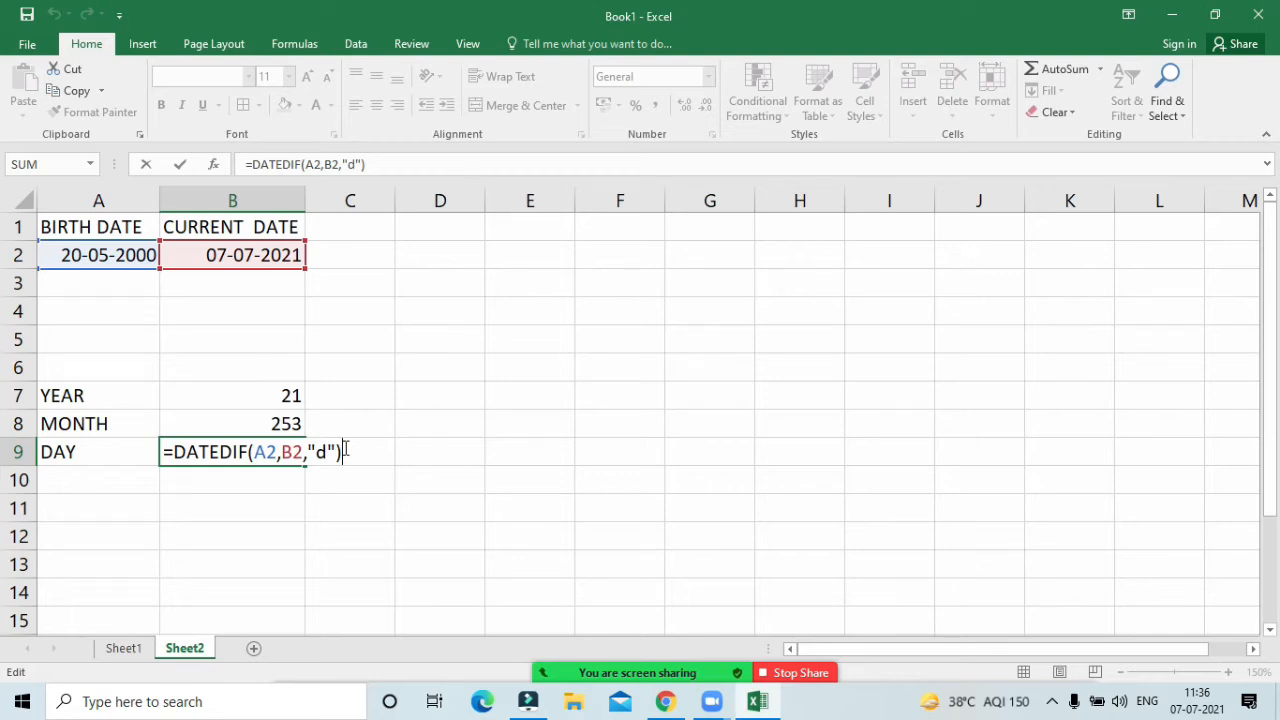
key("Return")
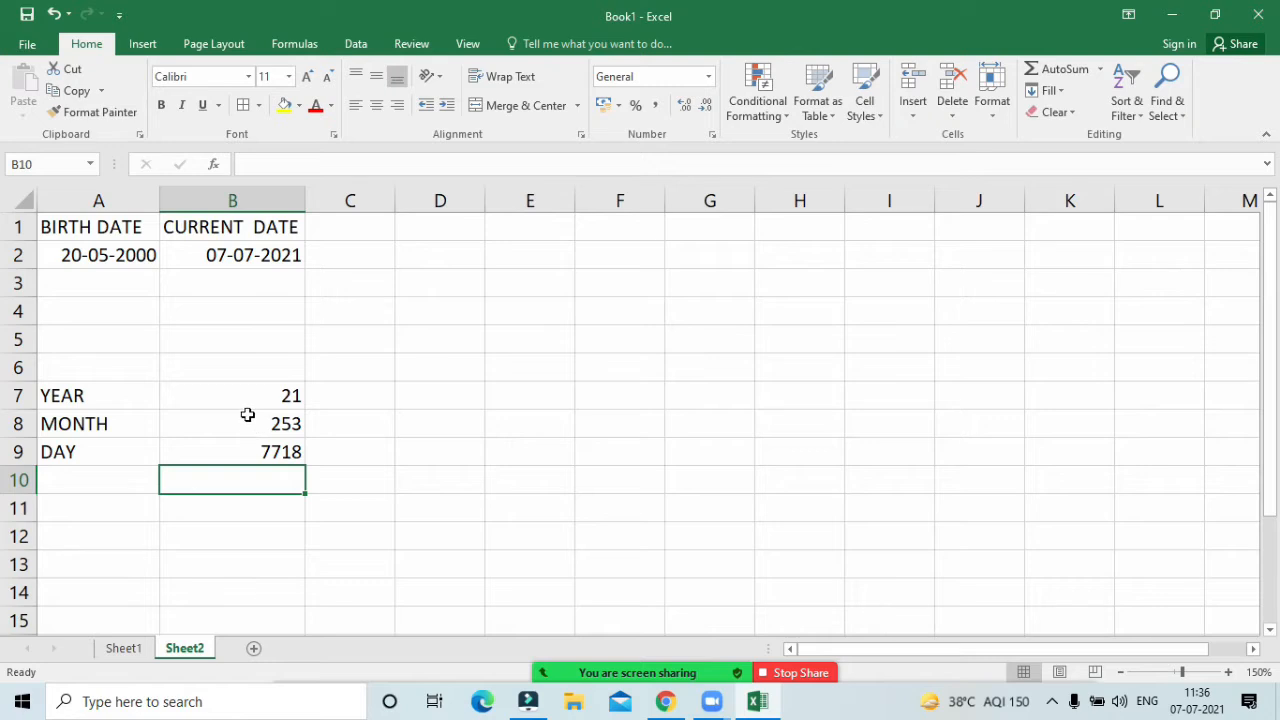
Step: Mute all participants in the Zoom class and minimize the participants list
mouse_move(638, 670)
left_click(566, 660)
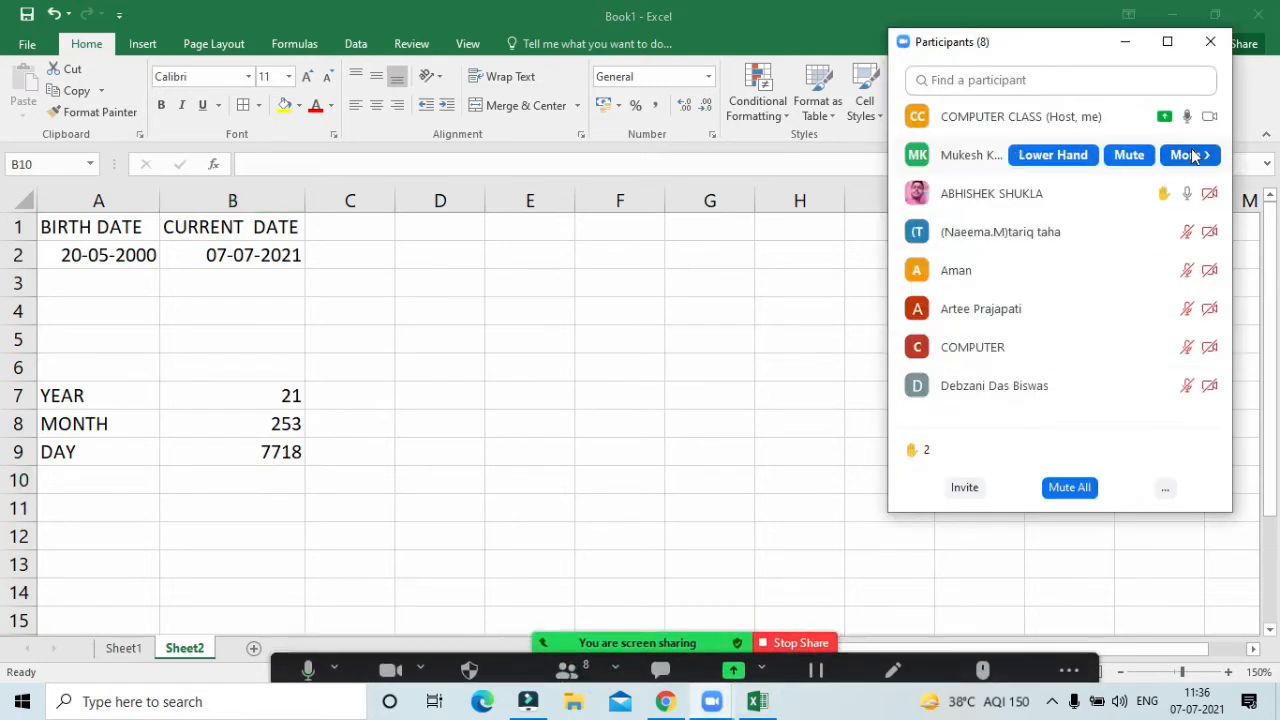
left_click(1080, 487)
left_click(711, 404)
left_click(1125, 42)
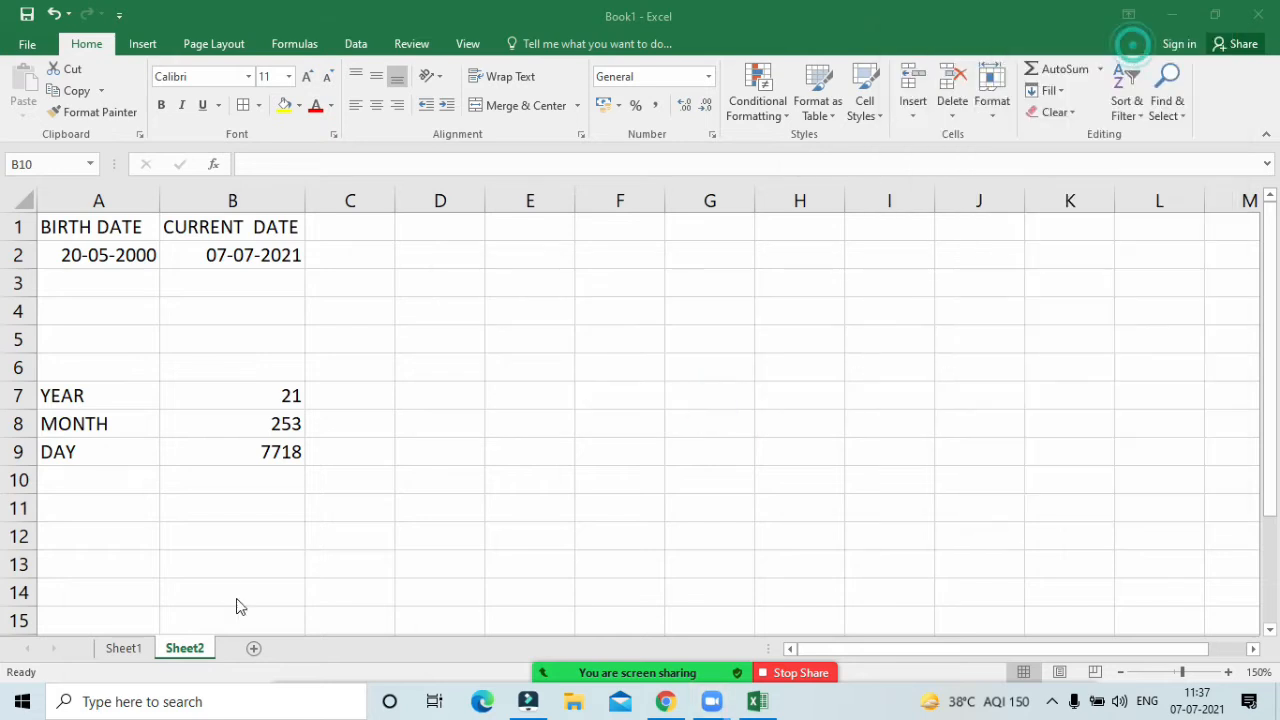
Step: Inspect the DAY formula in B9 again and compare it with the formulas in B8 and B7
left_click(238, 451)
double_click(238, 451)
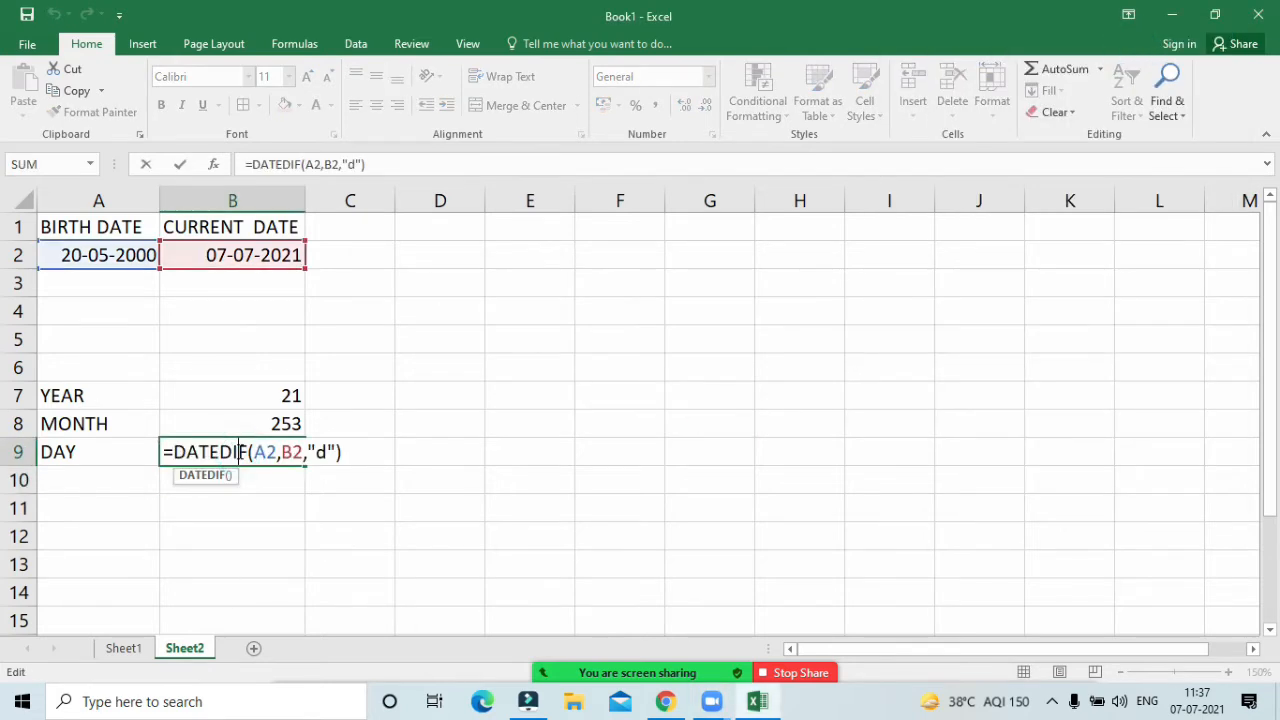
left_click(346, 456)
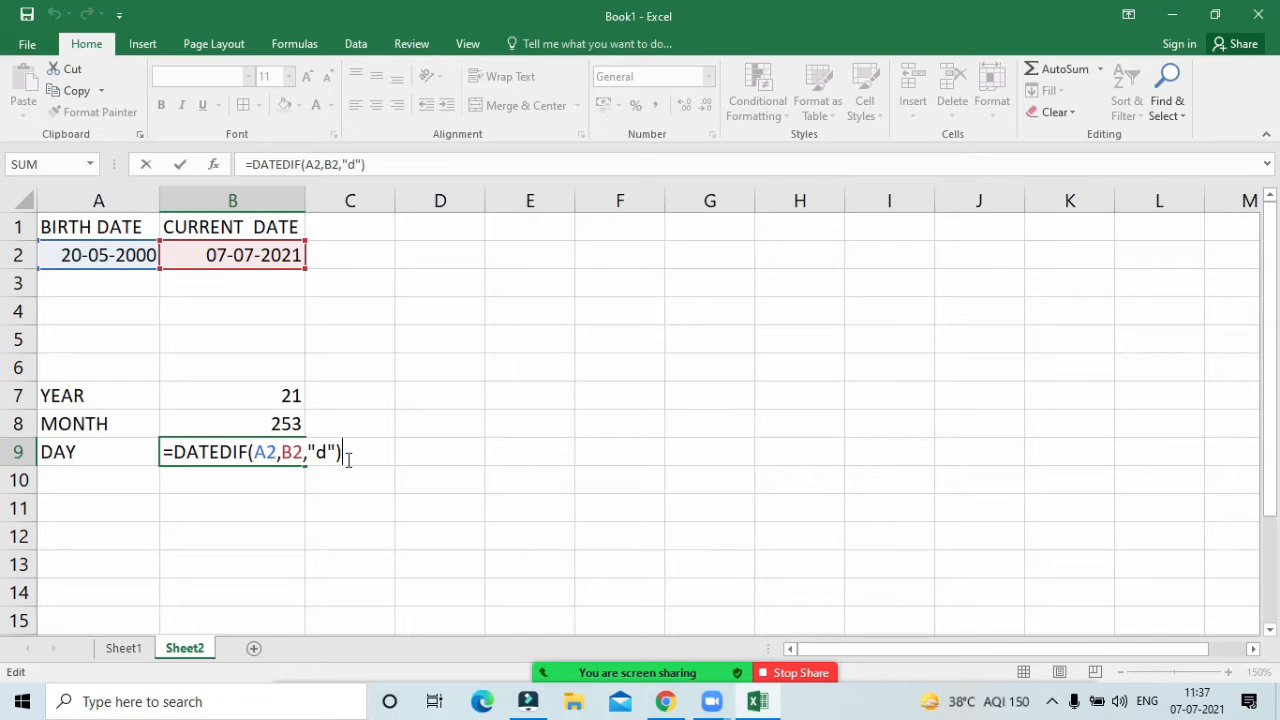
key("Return")
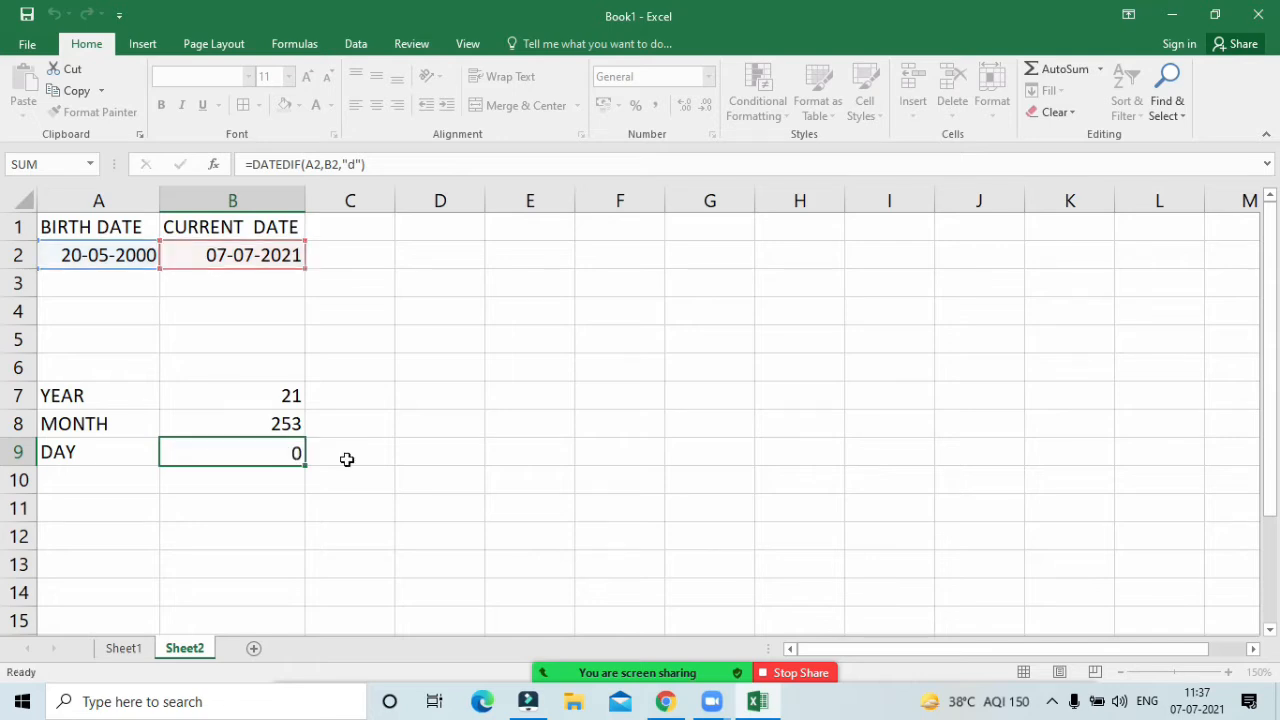
left_click(246, 429)
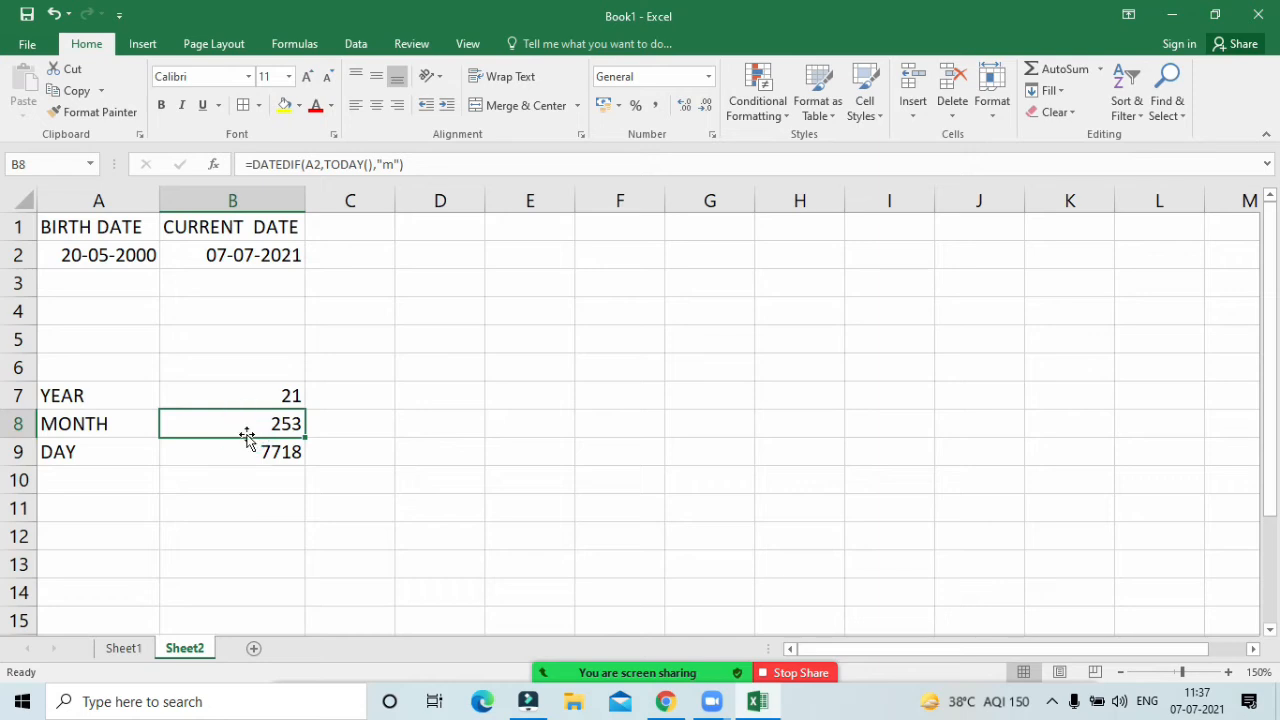
left_click(251, 453)
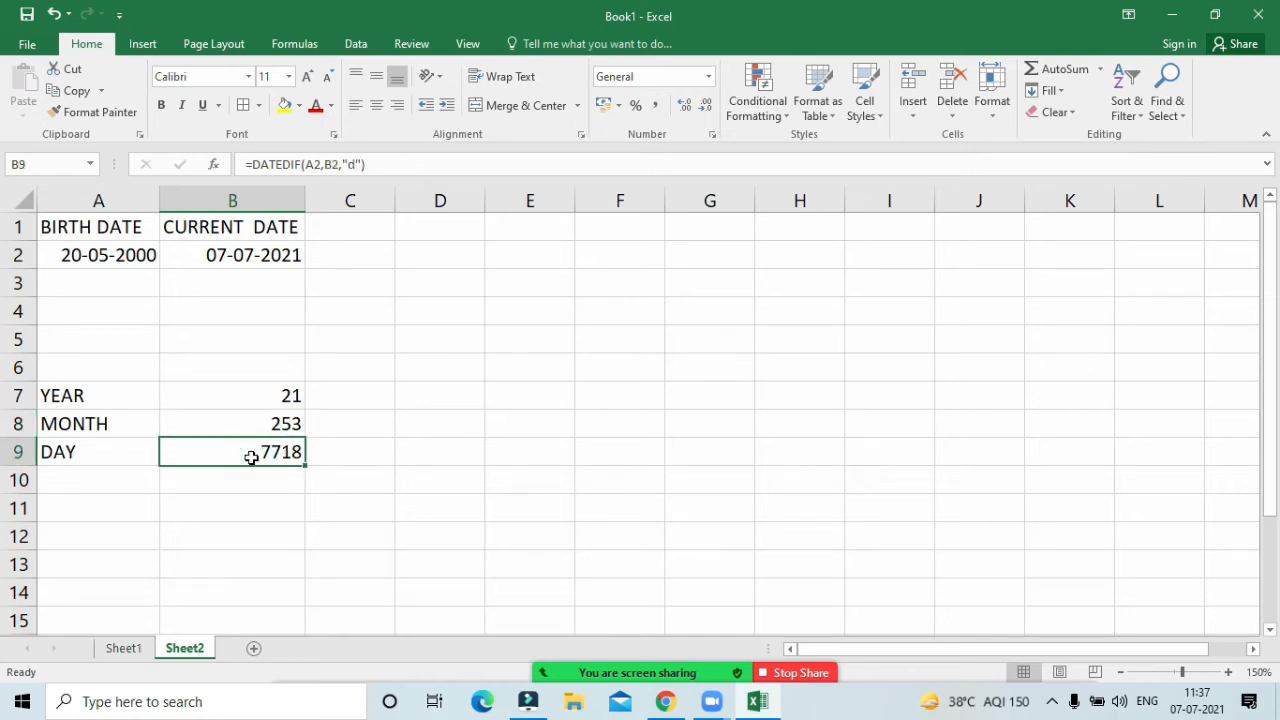
left_click(254, 395)
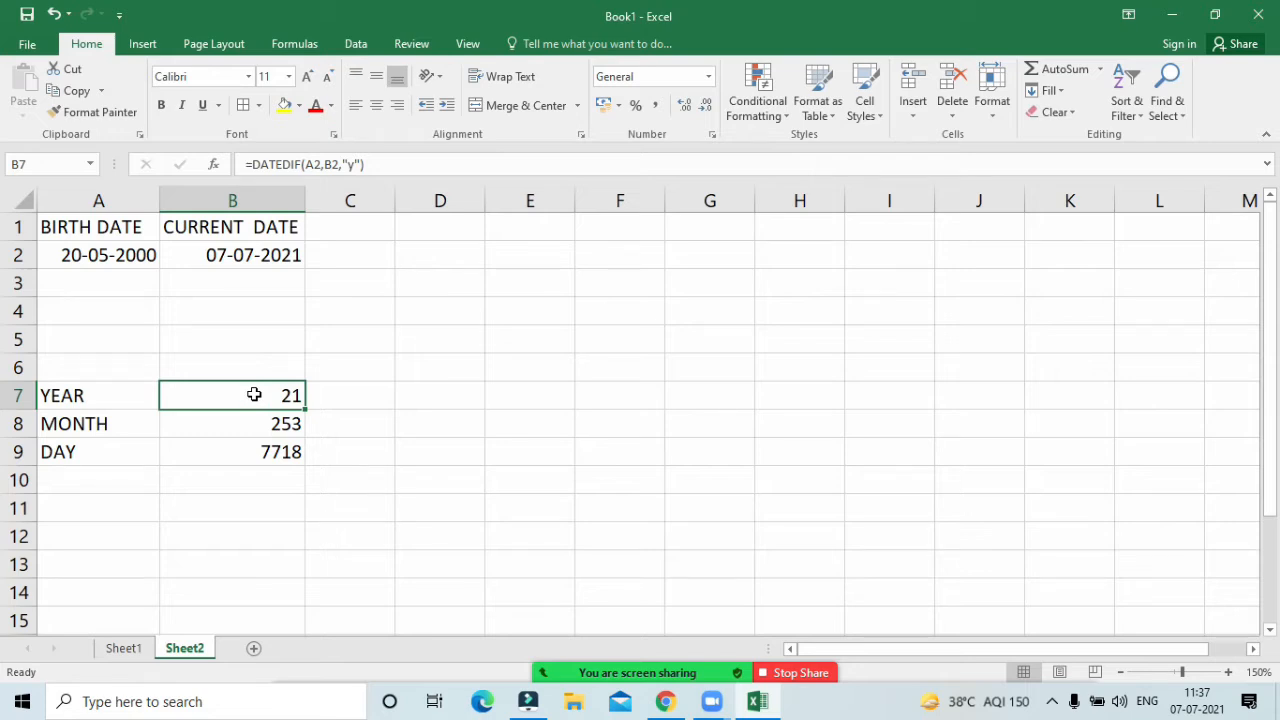
Step: Change the unit in the B8 MONTH formula to "ym" so it counts only months beyond full years
left_click(257, 428)
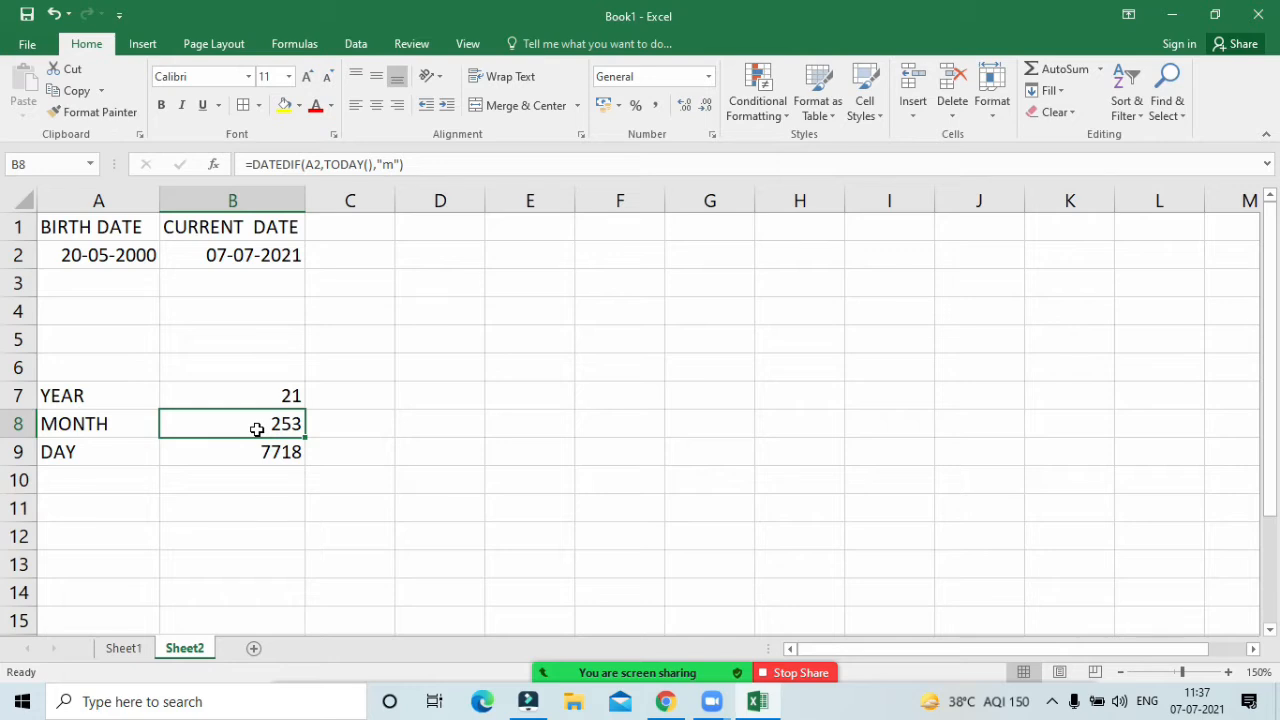
double_click(257, 428)
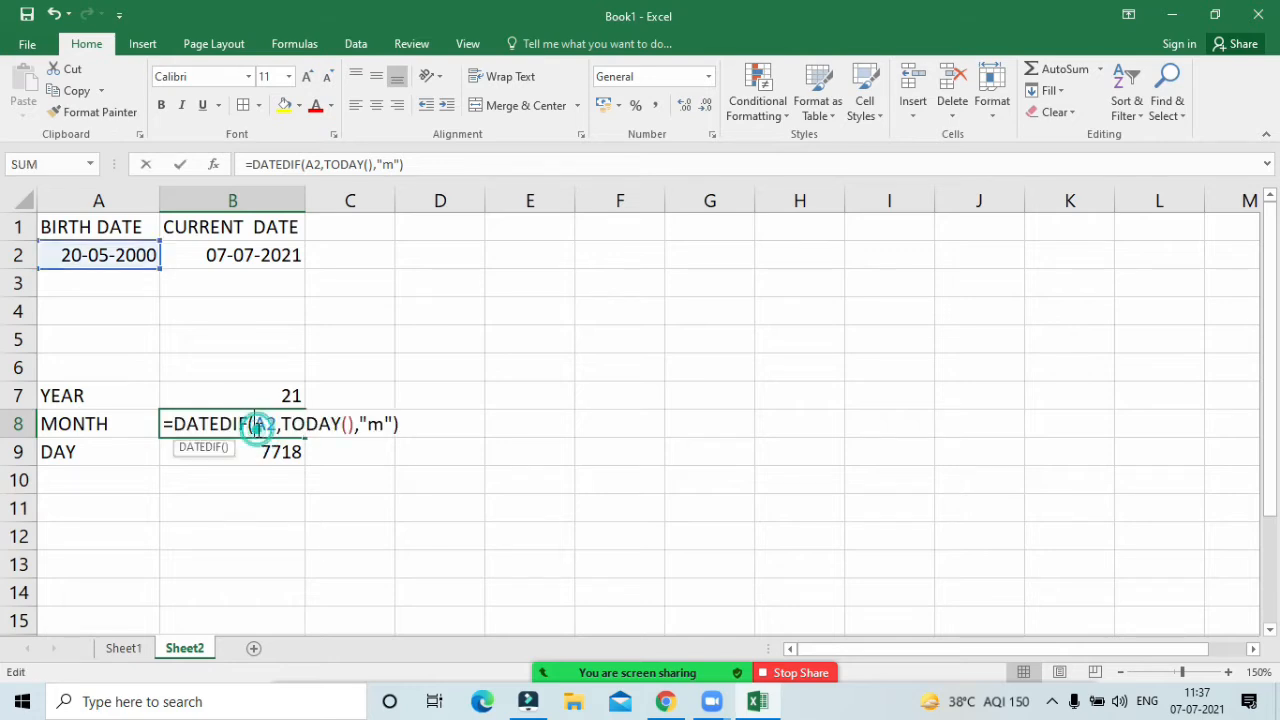
left_click(371, 424)
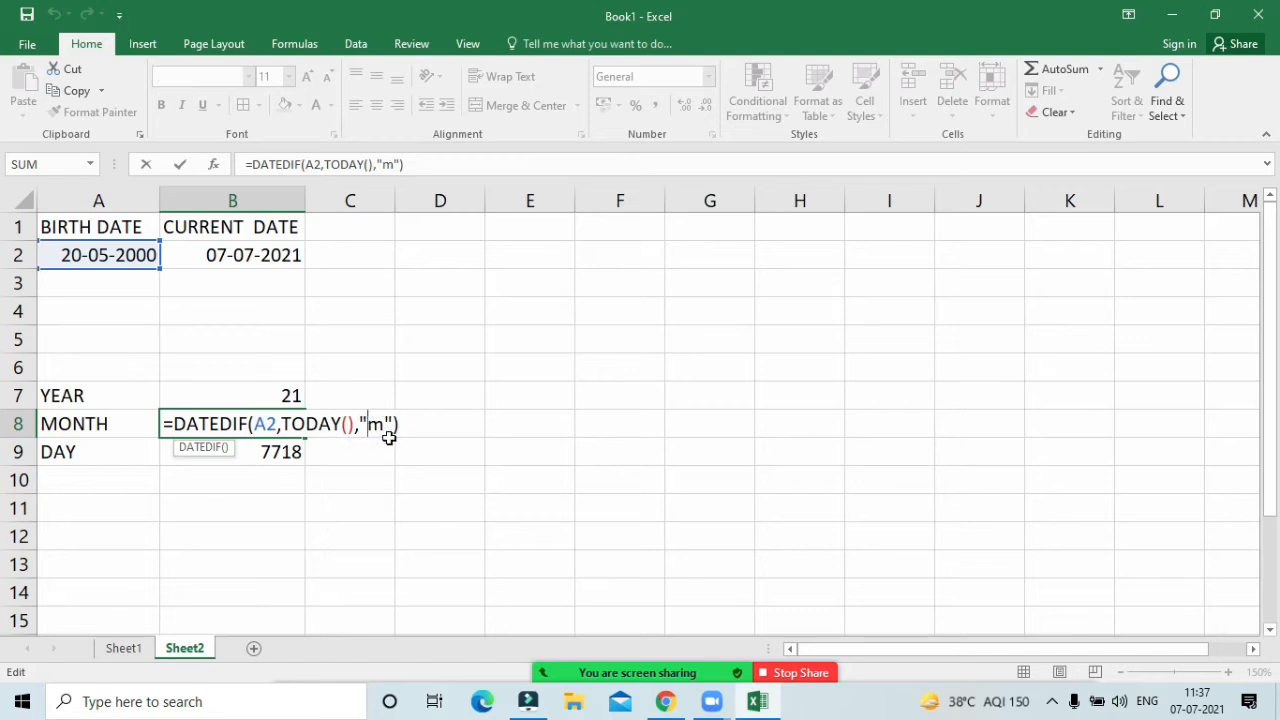
type("y")
key("Return")
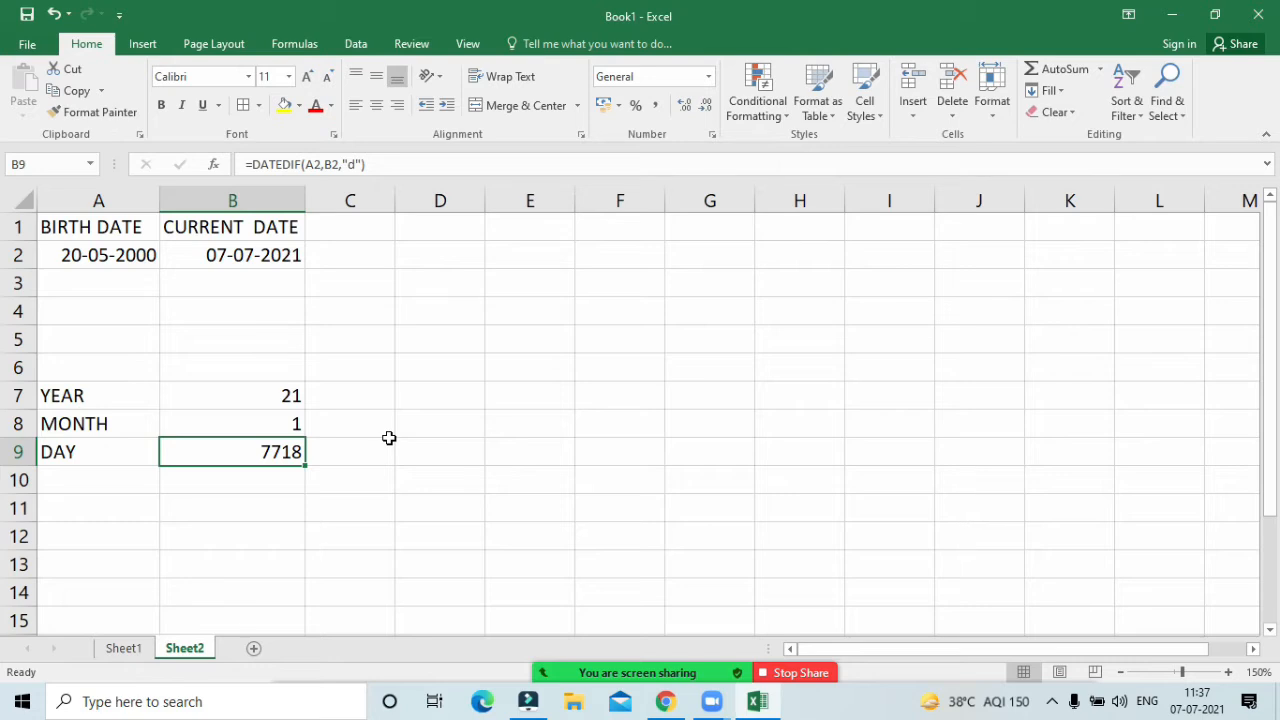
Step: Change the unit in the B9 DAY formula to "md" so it counts only days beyond full months
double_click(258, 452)
left_click(320, 452)
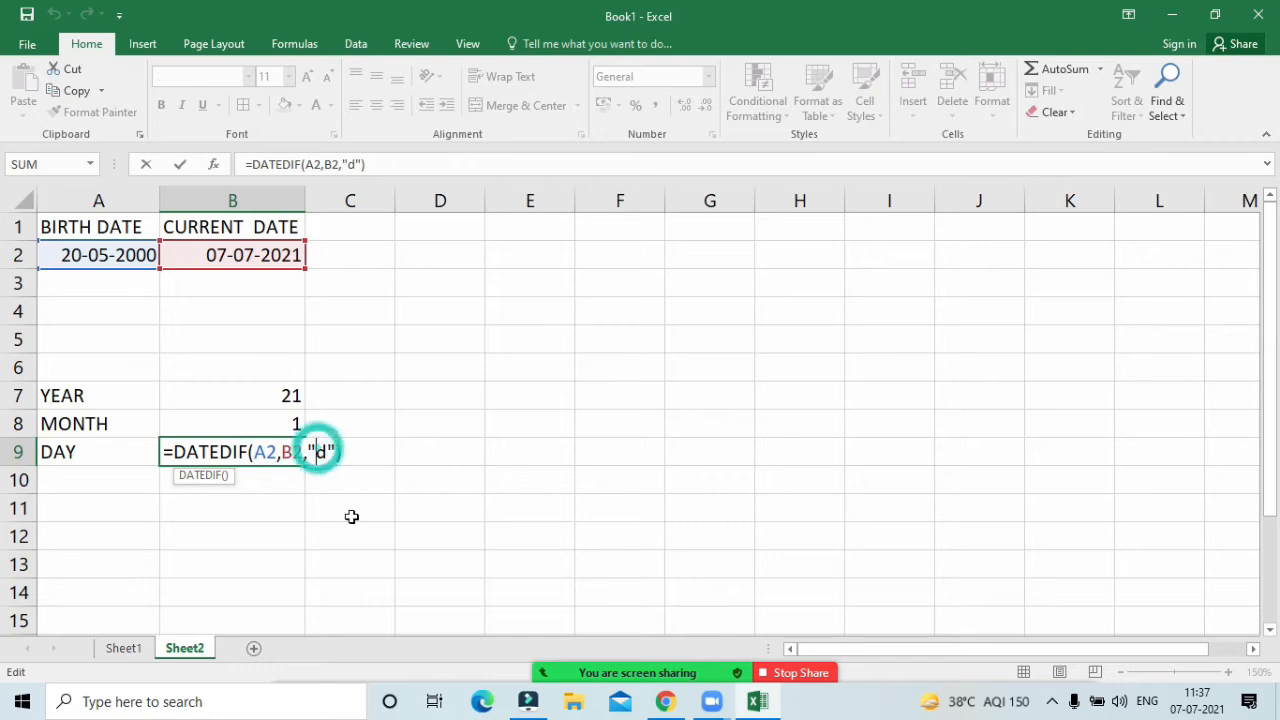
type("m")
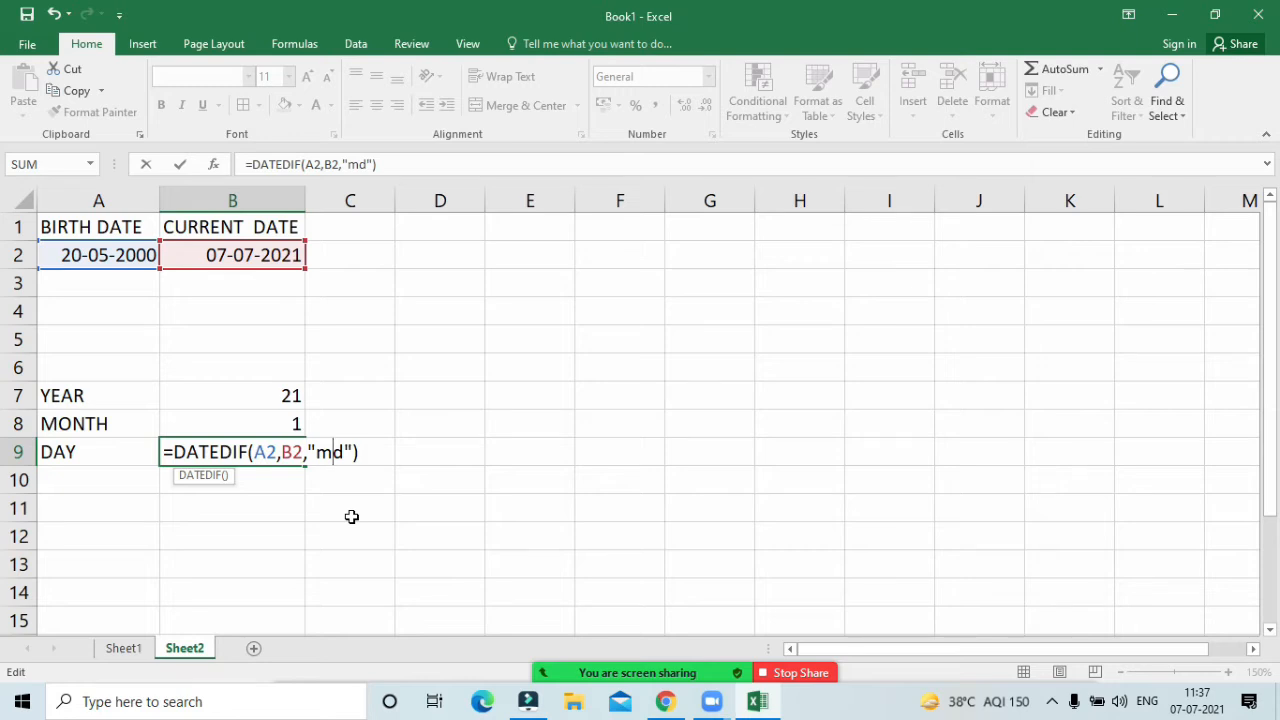
key("Return")
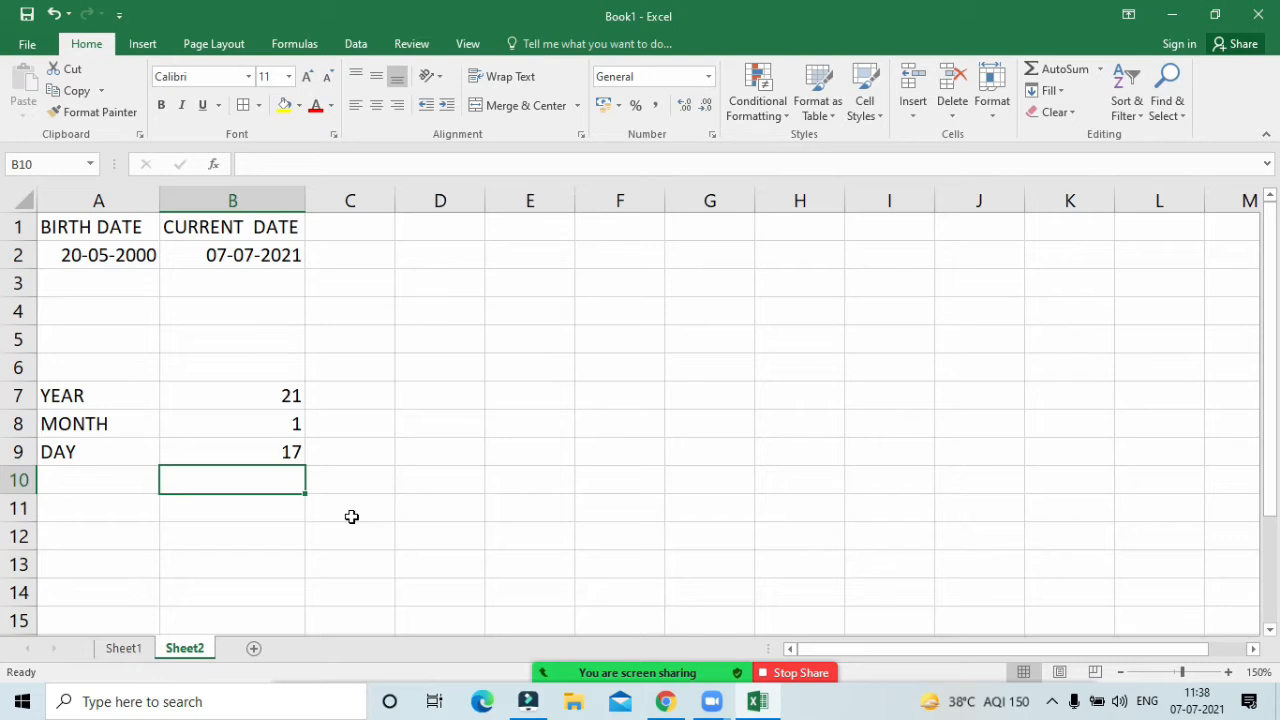
Step: Open the Zoom participants list to check on the class
left_click(567, 662)
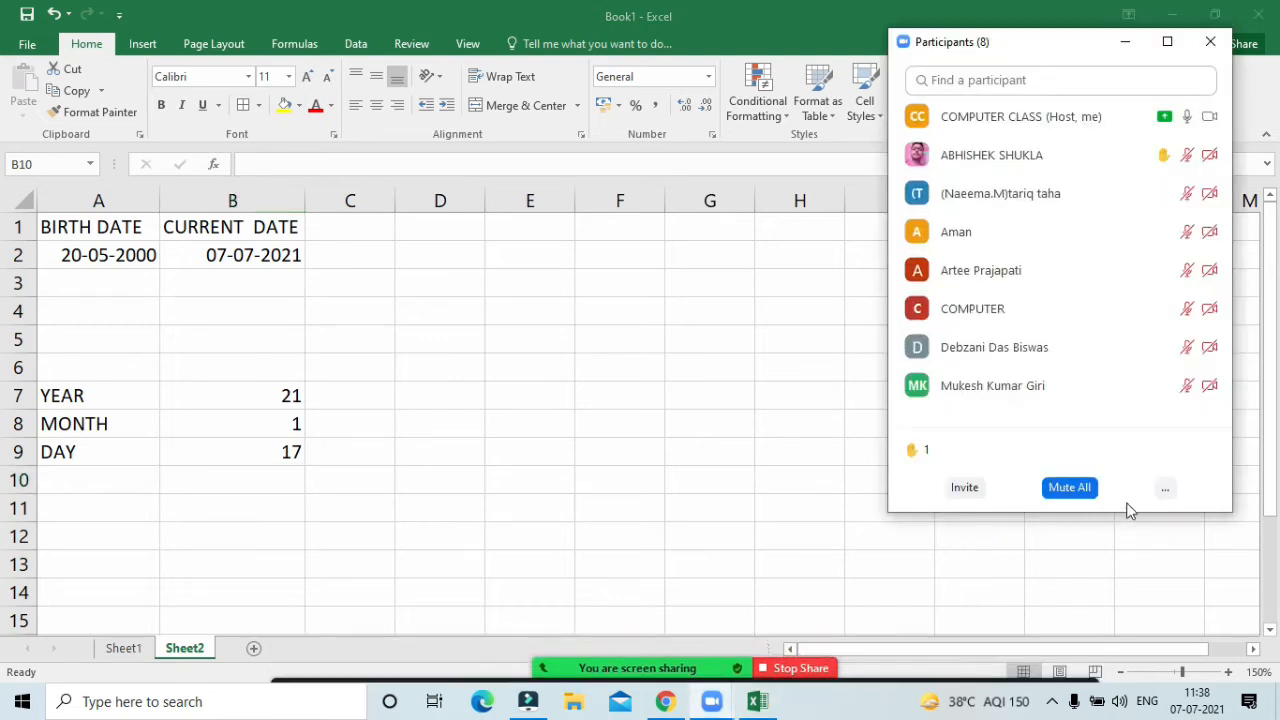
Step: Lower the first participant's raised hand in the Zoom participants list, ask everyone to unmute, and minimize the list
mouse_move(1078, 160)
left_click(997, 155)
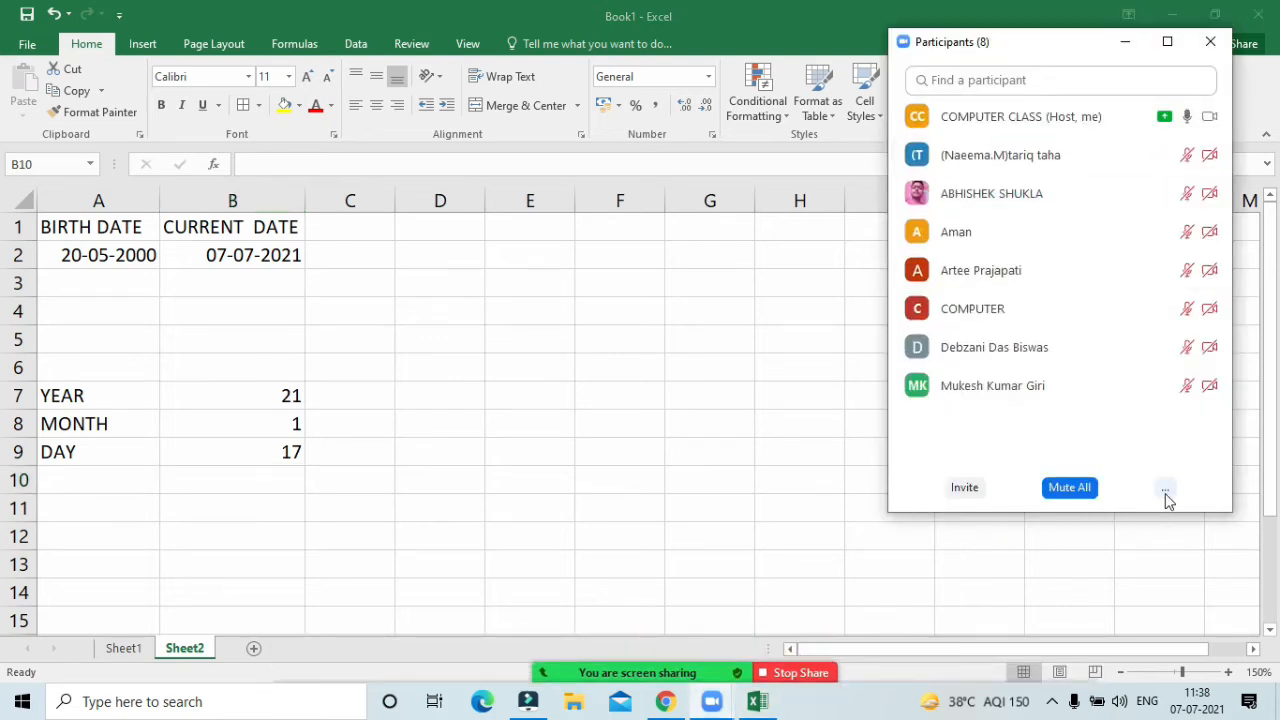
left_click(1165, 489)
left_click(1100, 515)
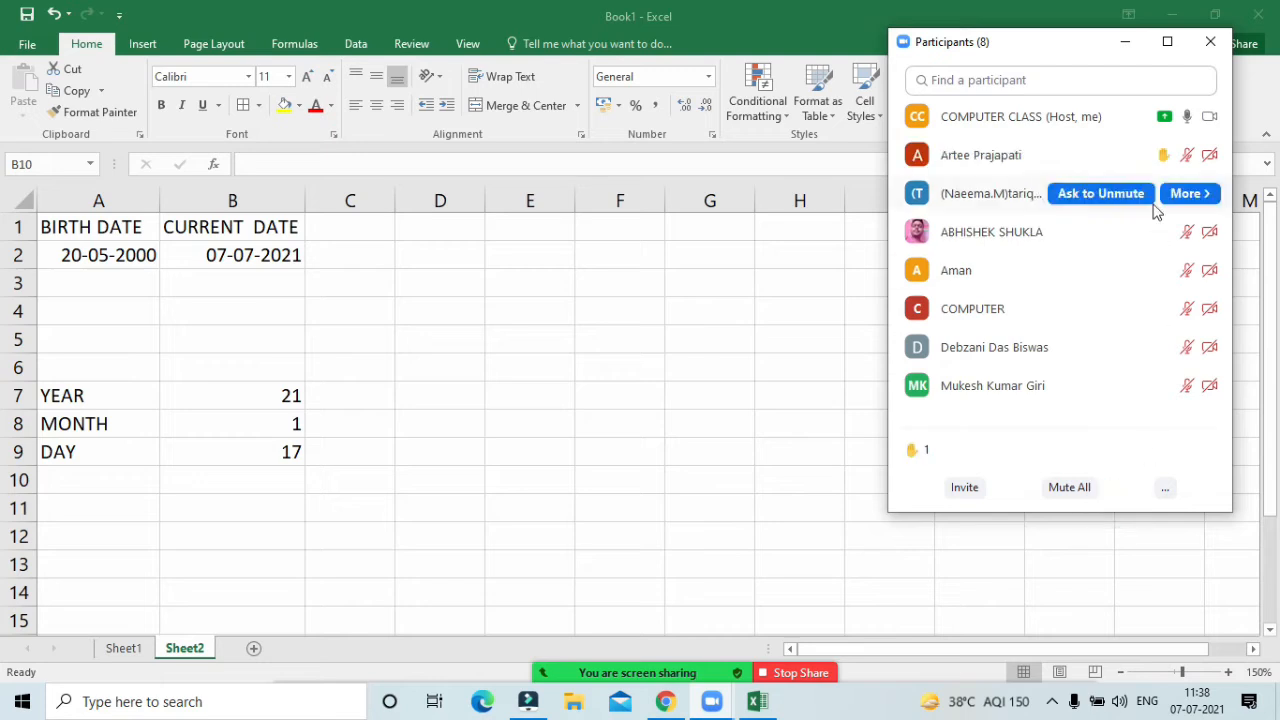
left_click(1121, 40)
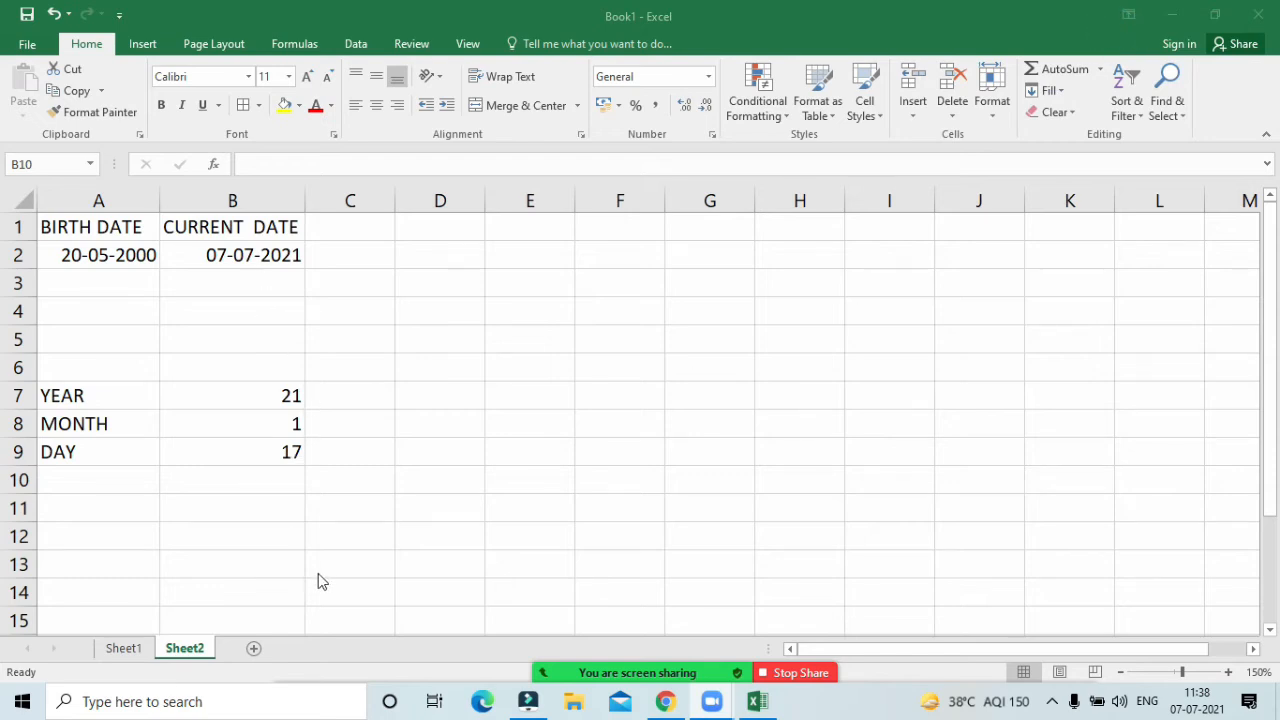
Step: Reopen the meeting's participants list to check everyone's microphone status, and minimize it again
left_click(566, 655)
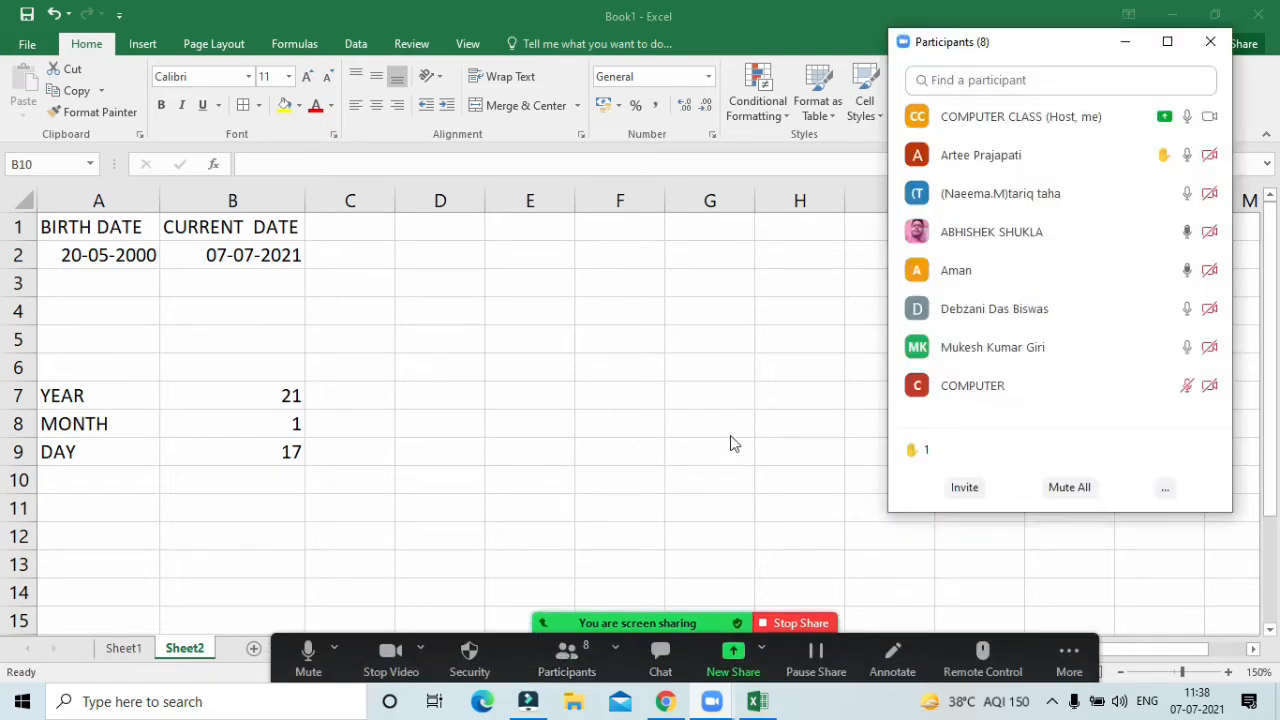
mouse_move(940, 290)
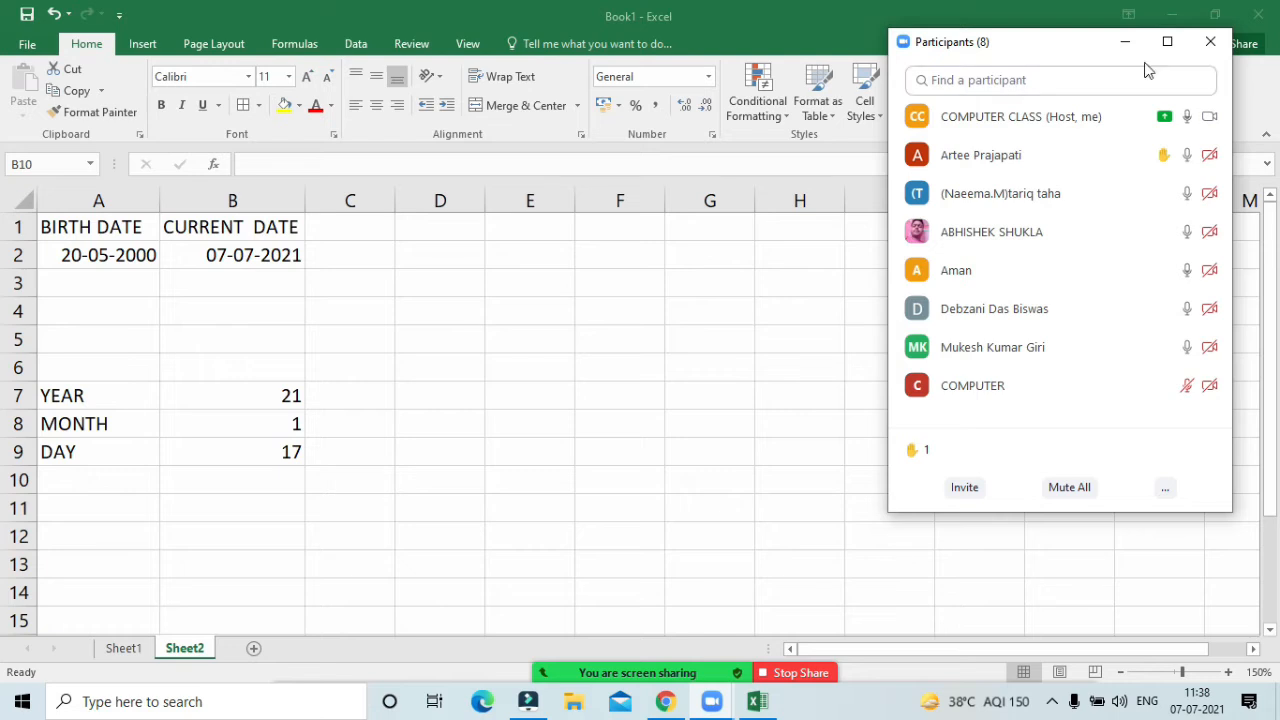
left_click(1122, 43)
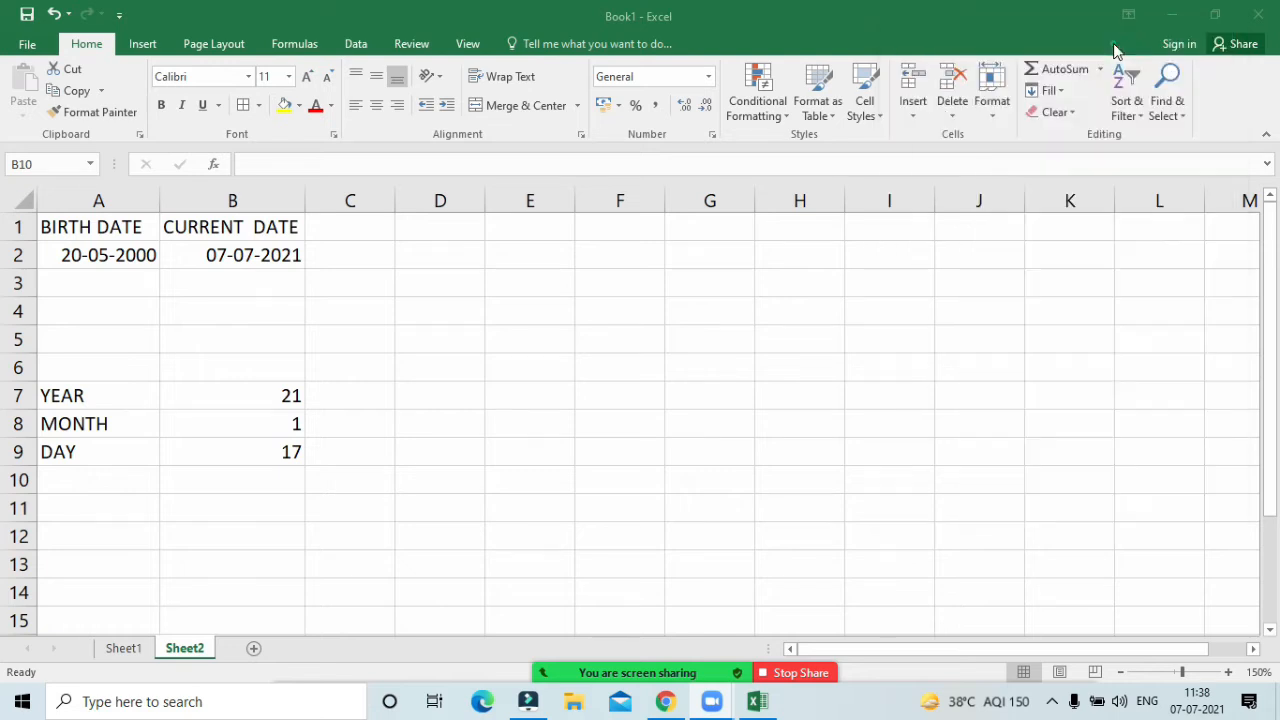
Step: Switch to Excel and open the YEAR formula in cell B7 on Sheet2 to examine its arguments
left_click(244, 391)
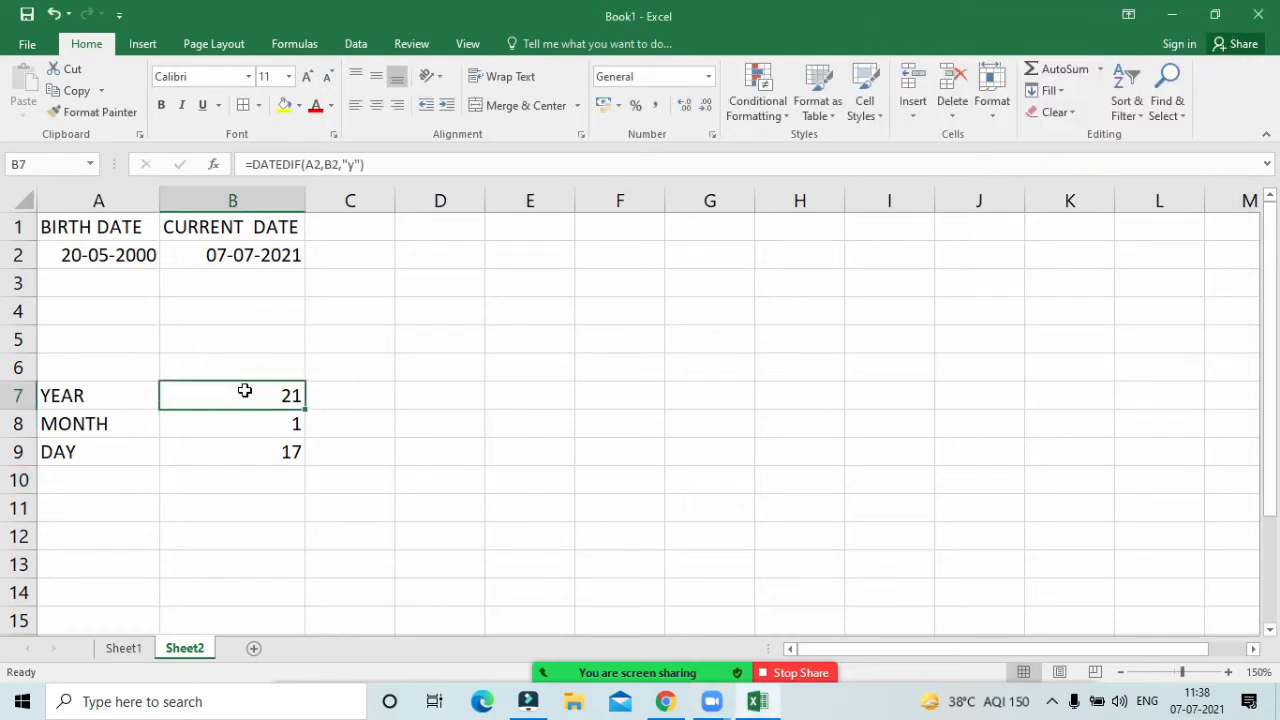
double_click(252, 391)
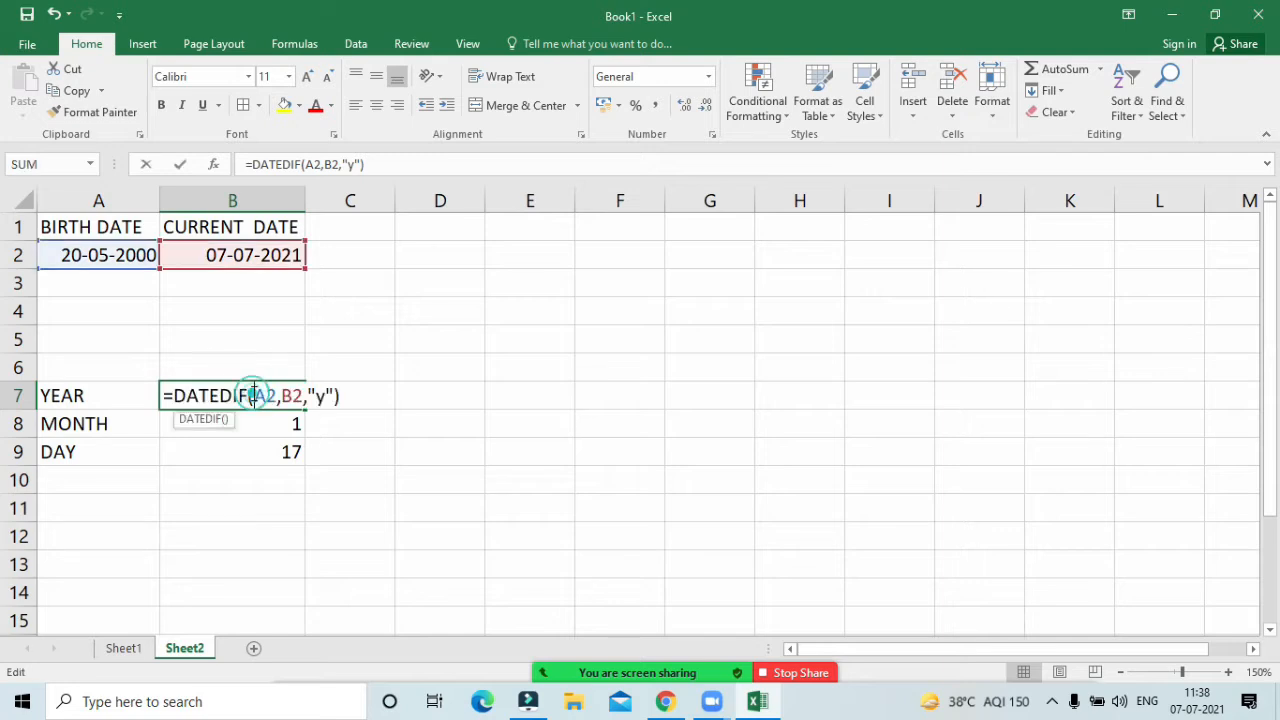
left_click(339, 397)
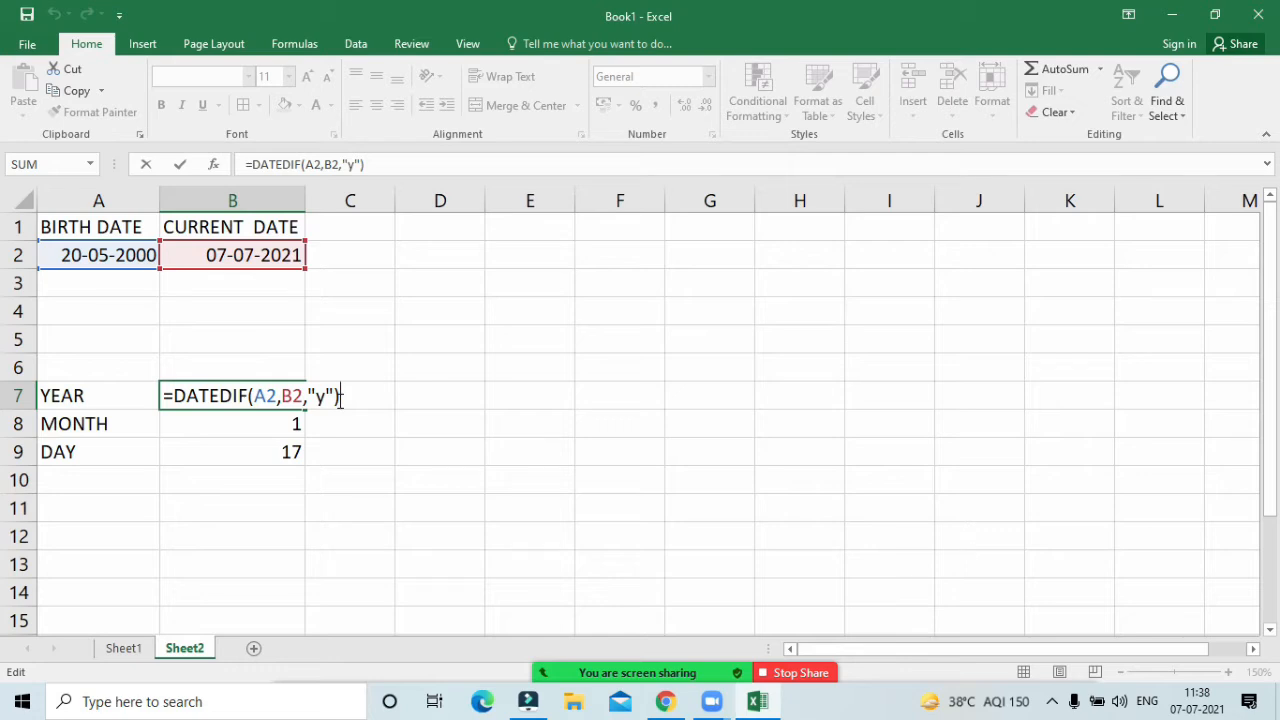
Step: Lower the remaining raised hand in the Zoom participants list and minimize the list
left_click(576, 660)
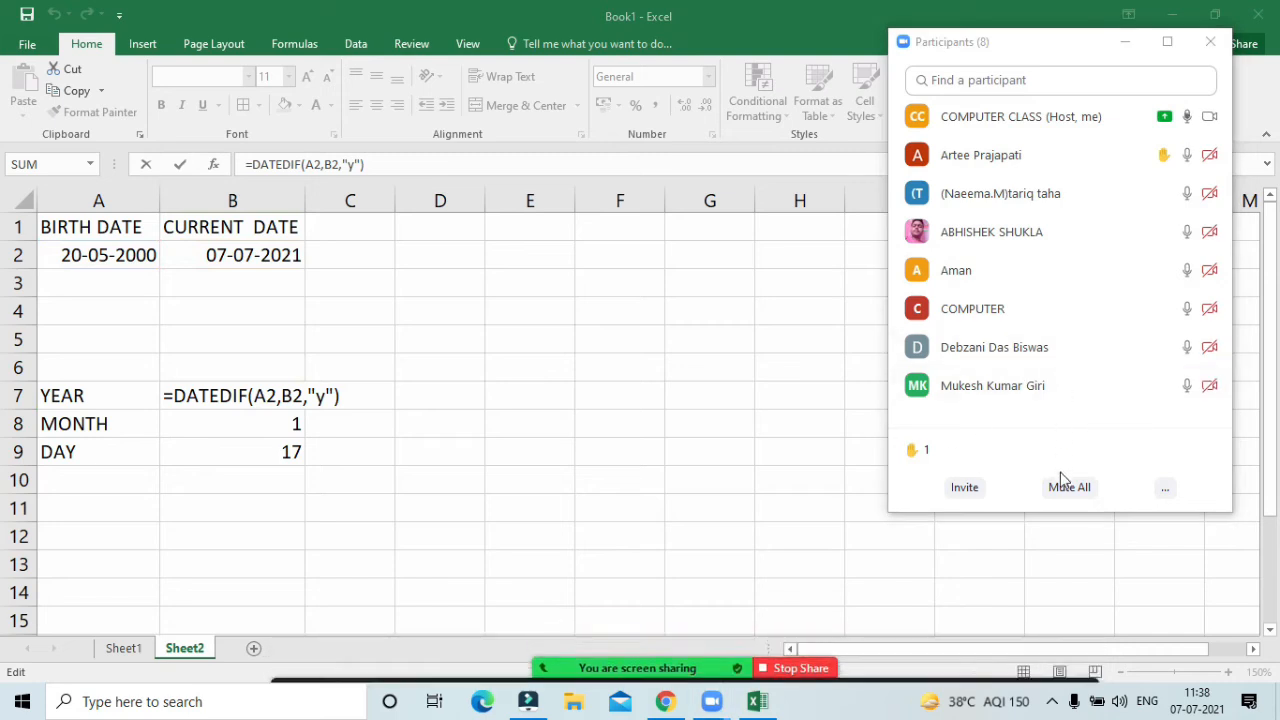
left_click(1066, 155)
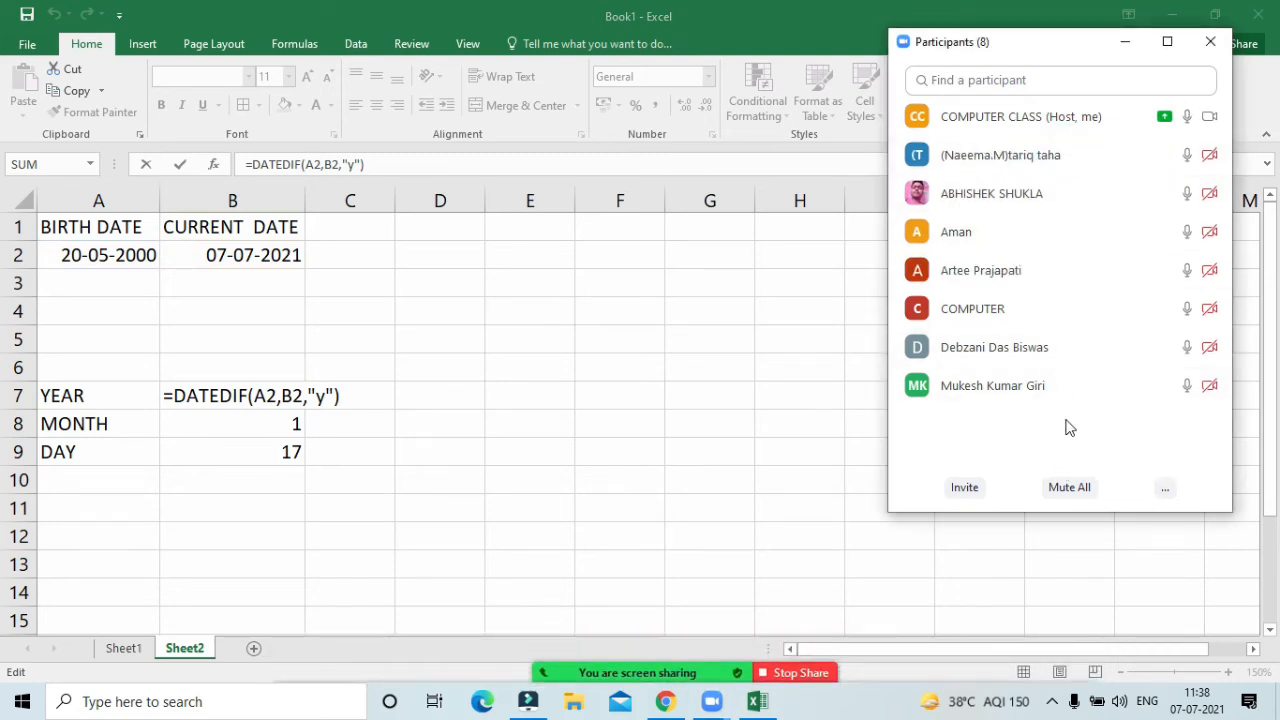
left_click(1122, 44)
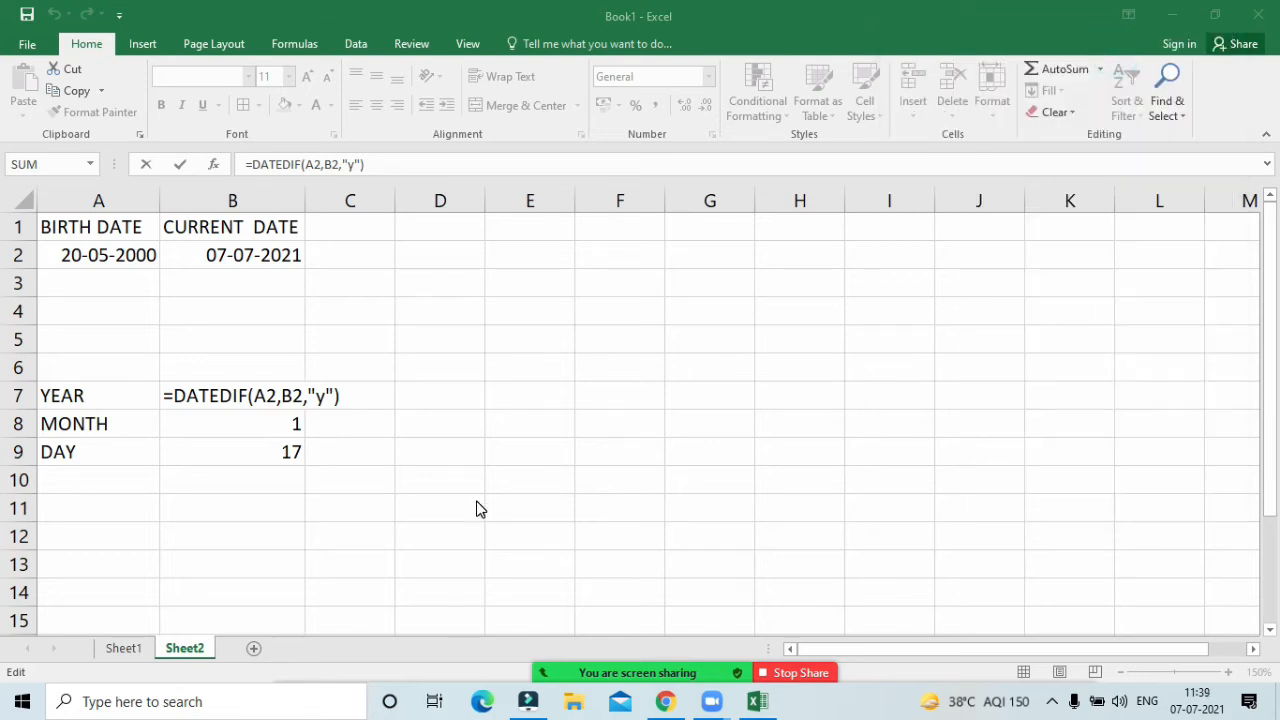
Step: Close the YEAR formula, inspect the MONTH formula in B8, and display all formulas on Sheet2 for comparison
left_click(340, 398)
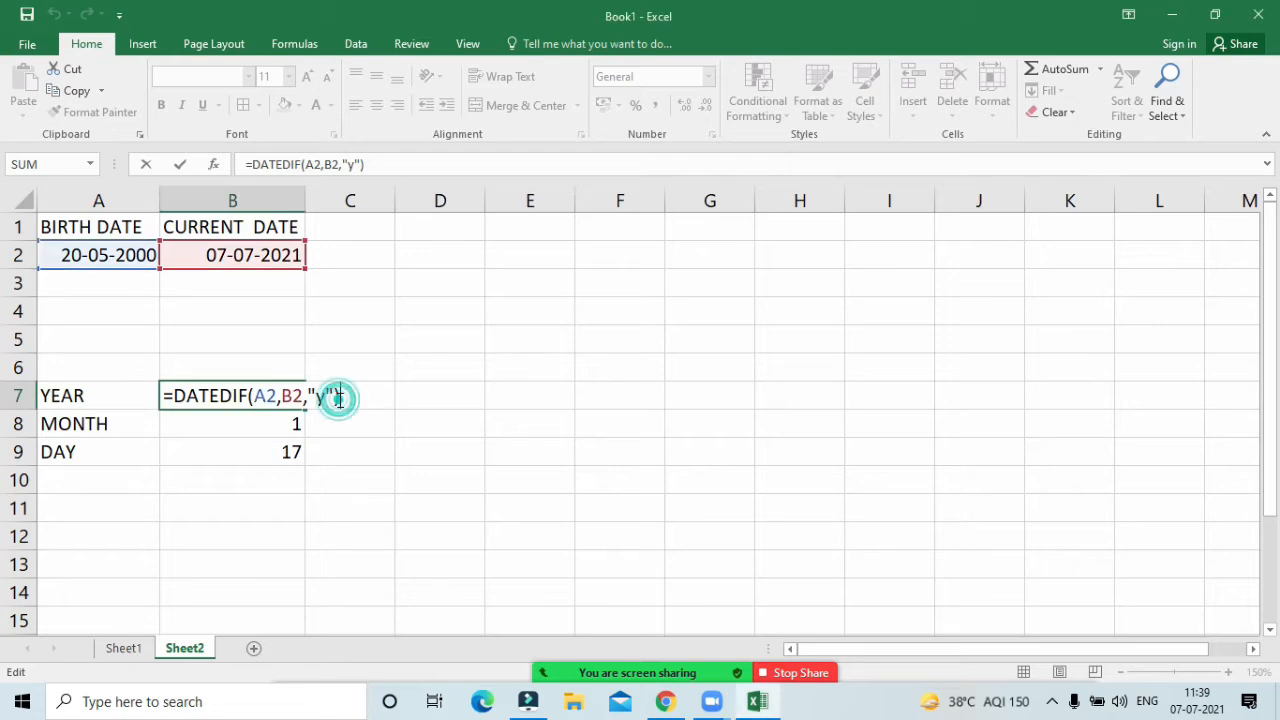
key("Return")
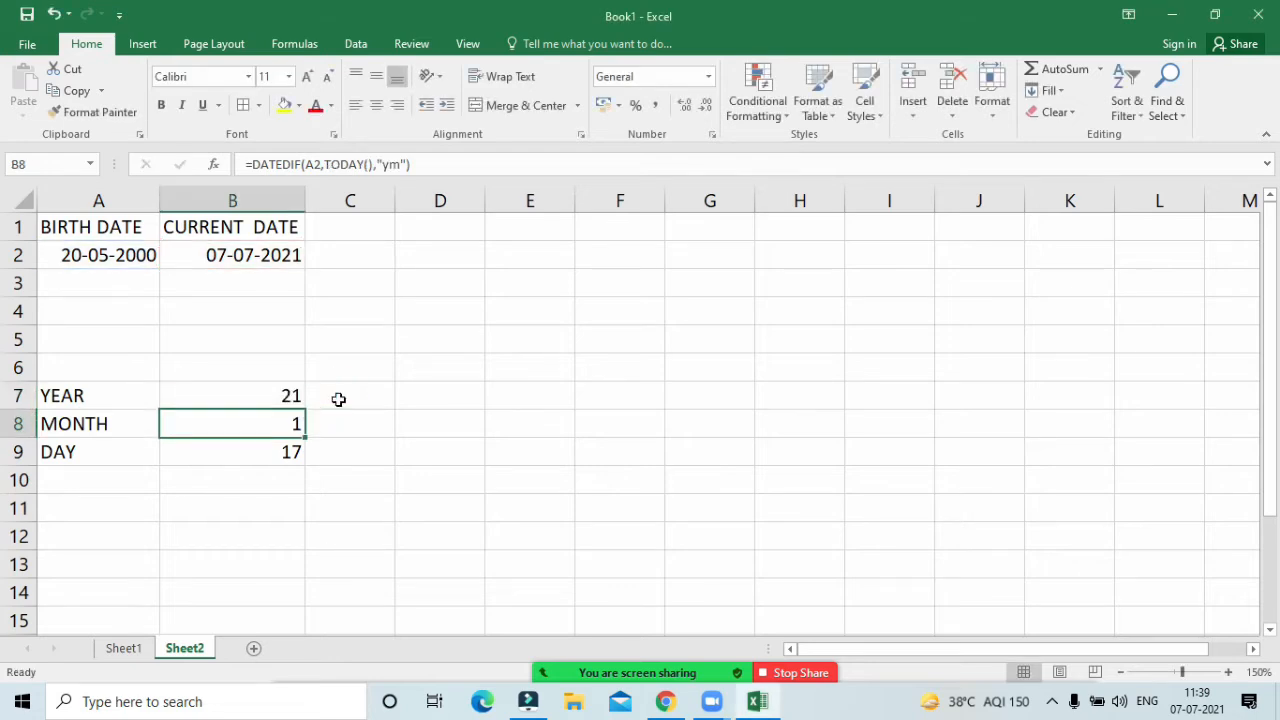
key("F2")
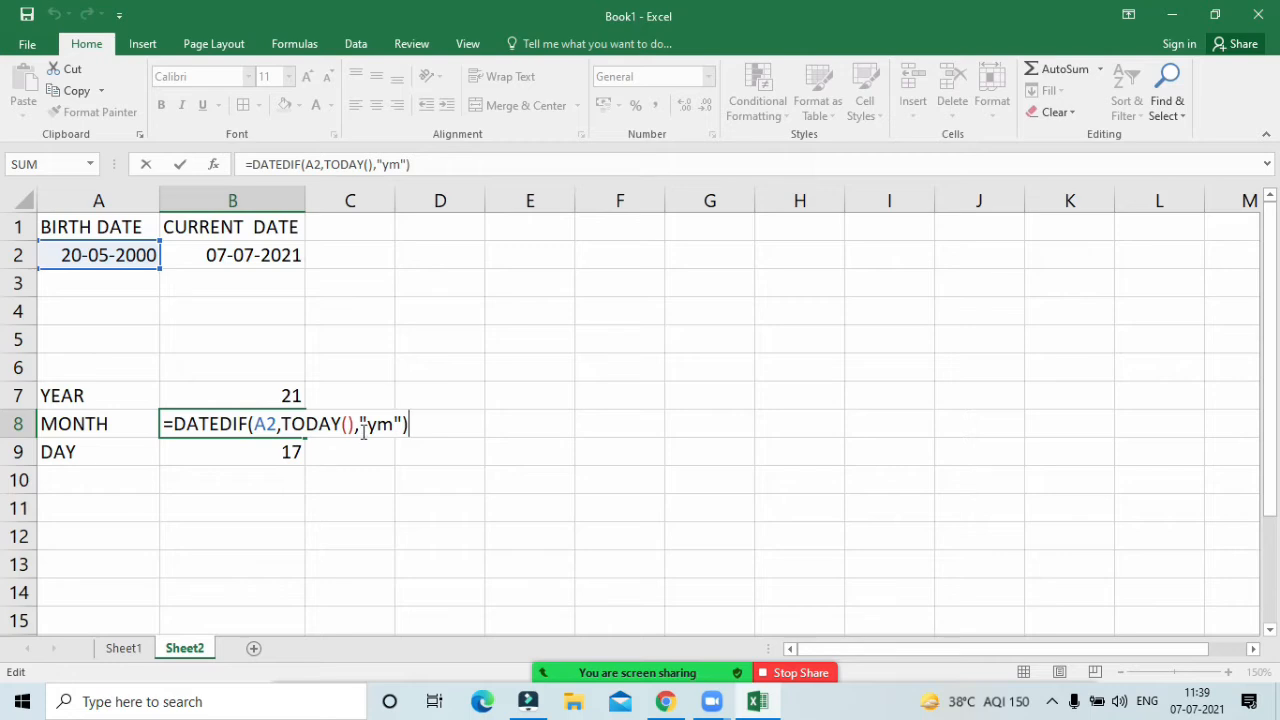
key("Return")
key("ctrl+grave")
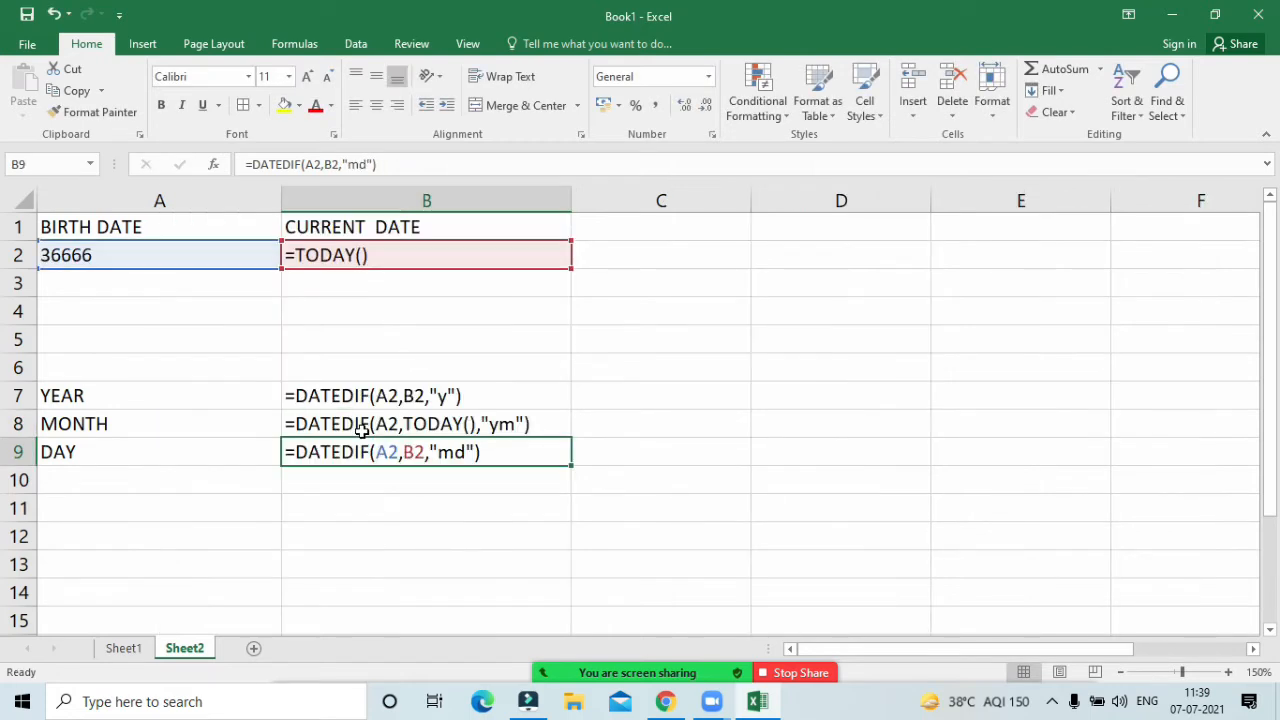
left_click(590, 381)
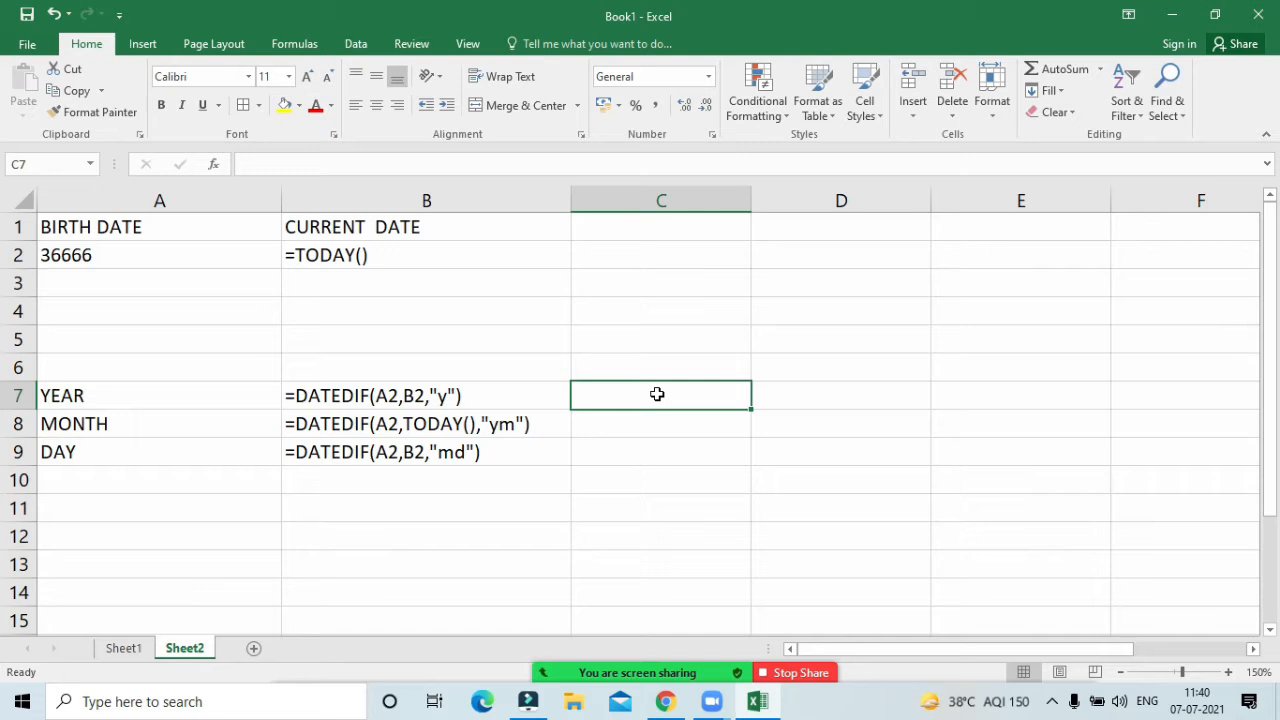
Step: Turn off the formula display on Sheet2 so the cells show their calculated values
double_click(457, 396)
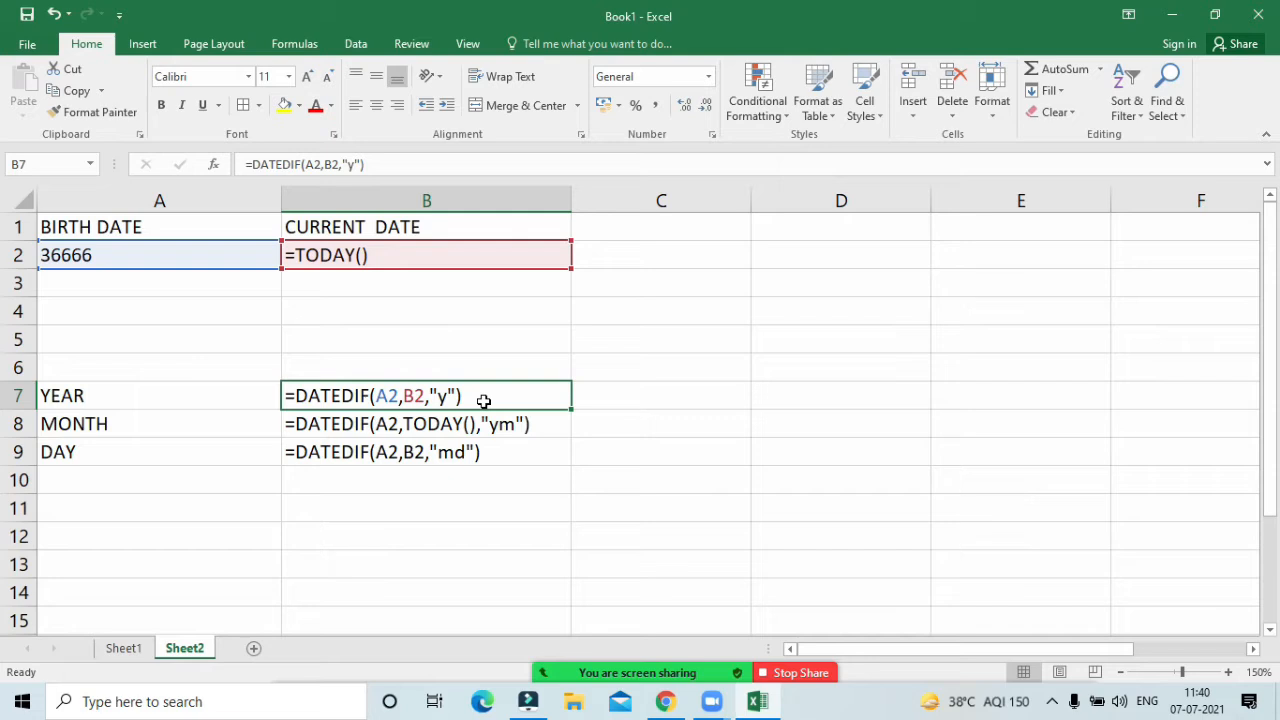
type("`")
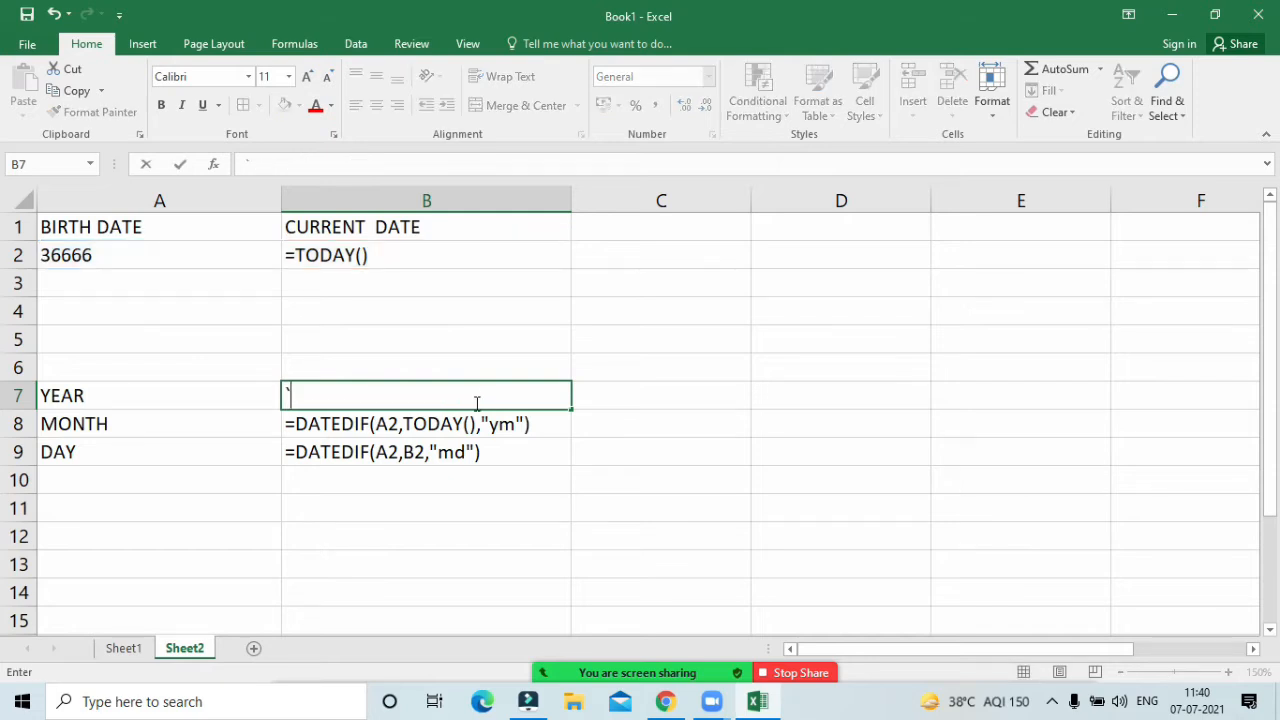
left_click(499, 500)
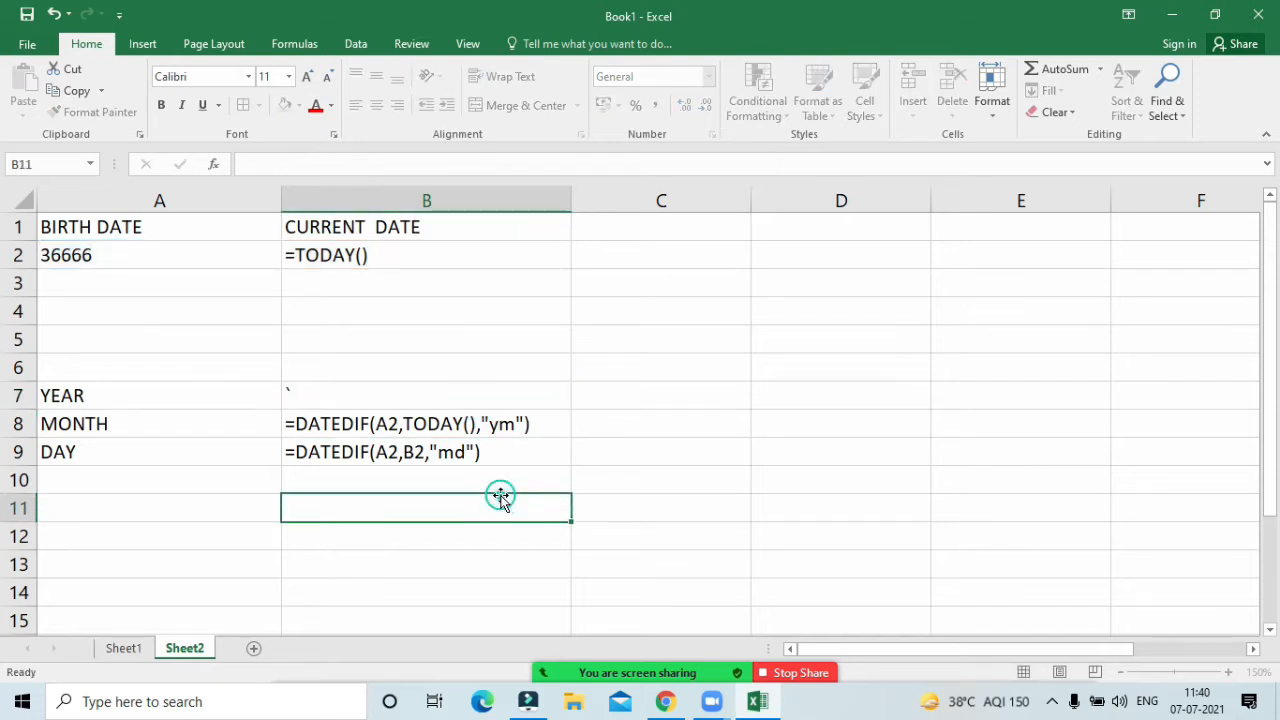
key("ctrl+grave")
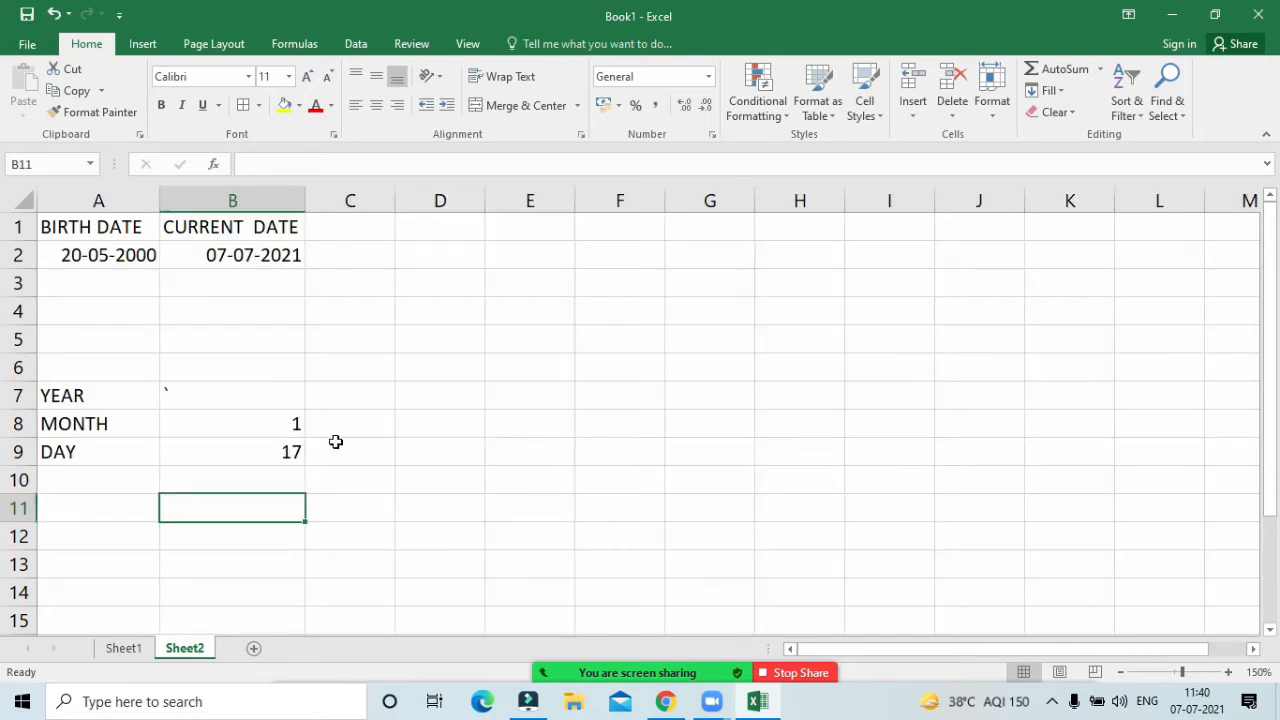
Step: Clear the stray backtick from the YEAR result cell B7
left_click(195, 400)
key("BackSpace")
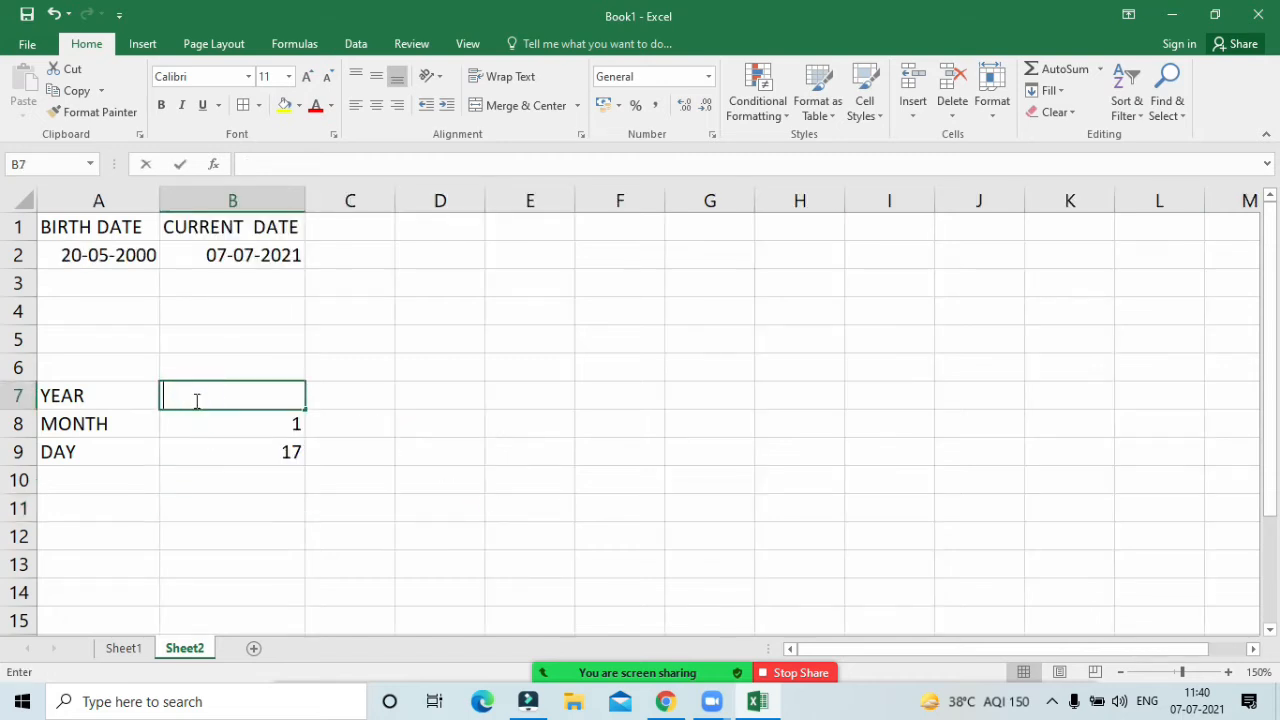
left_click(222, 447)
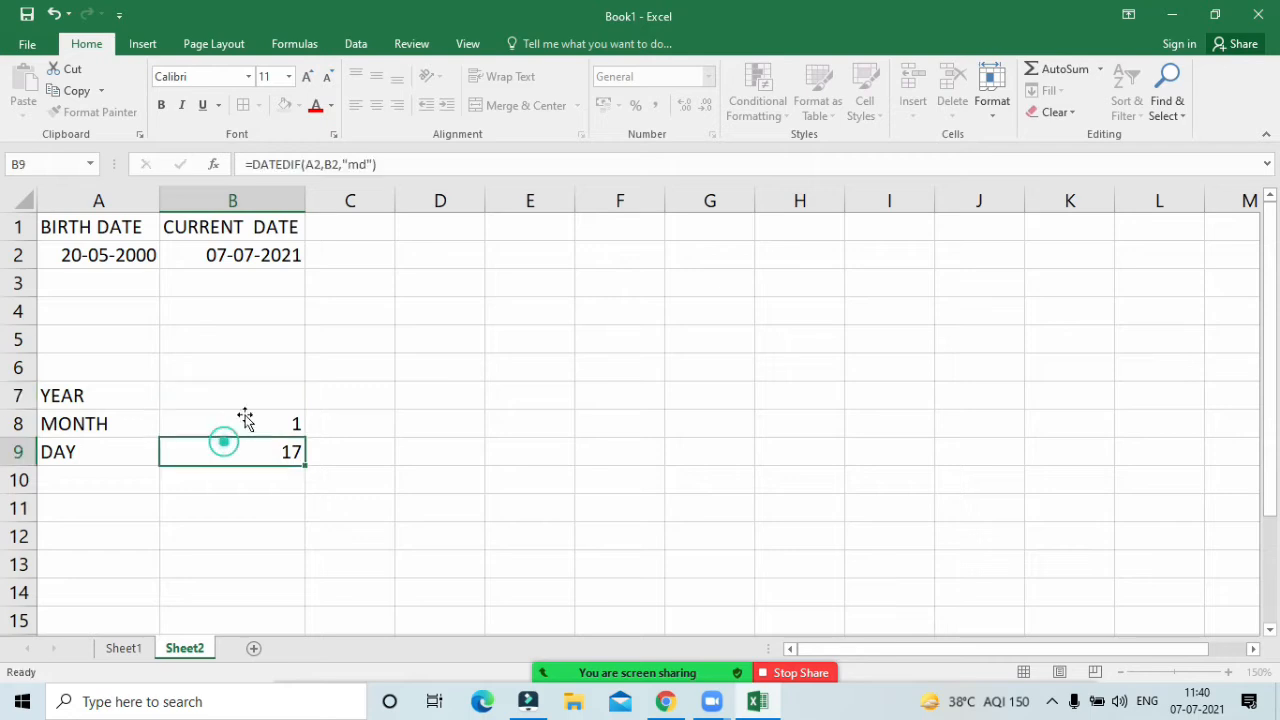
Step: Enter =datedif(A2,B2,"y") in B7 to calculate the years between the birth date and the current date
left_click(261, 396)
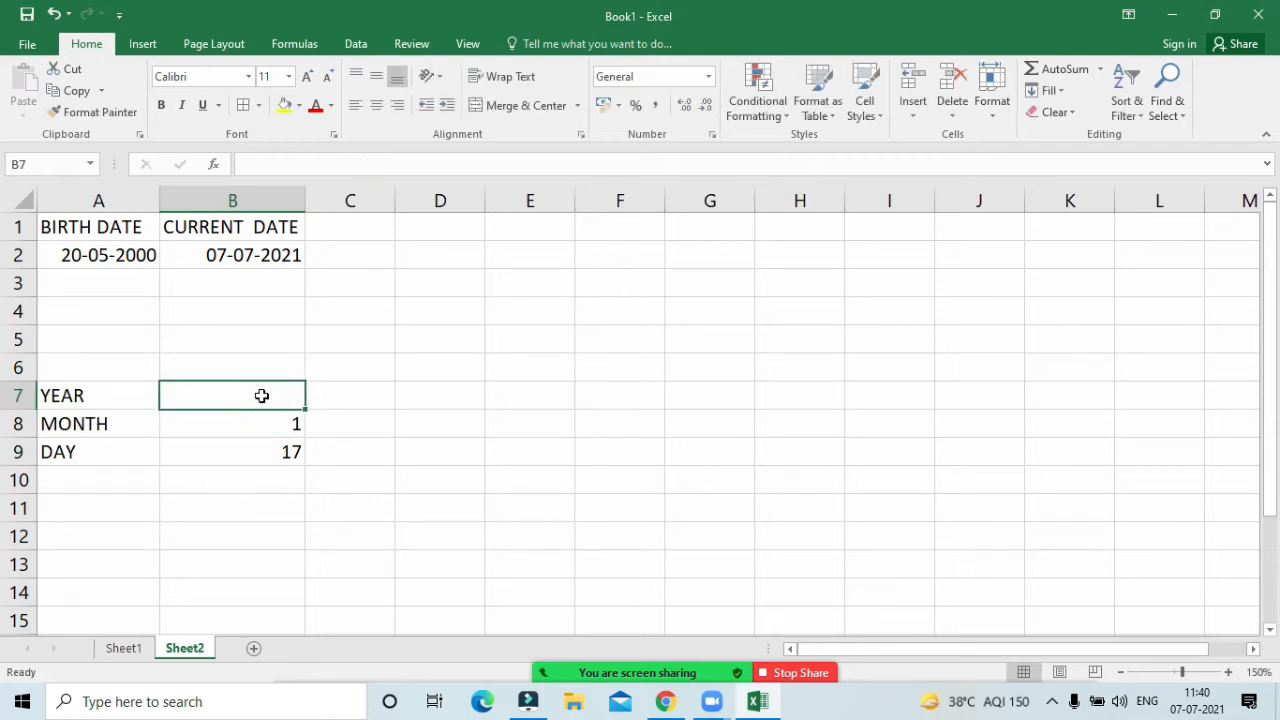
type("=date")
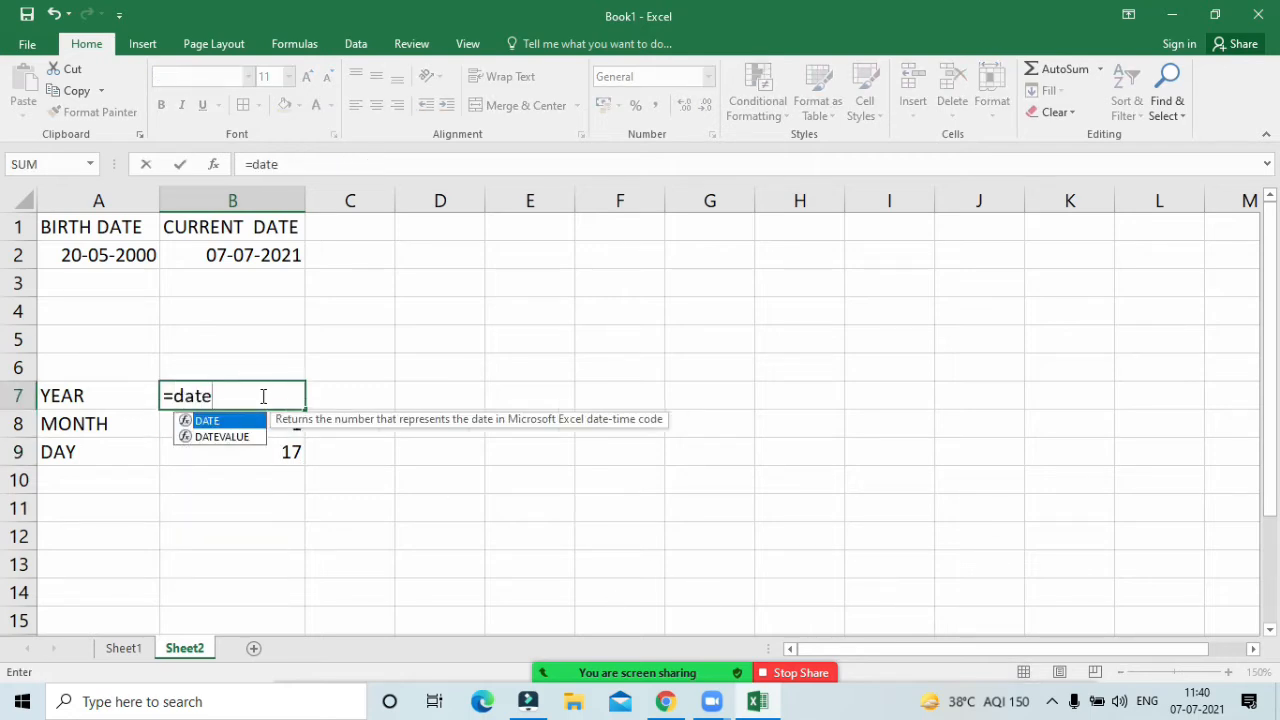
type("dif")
type("(")
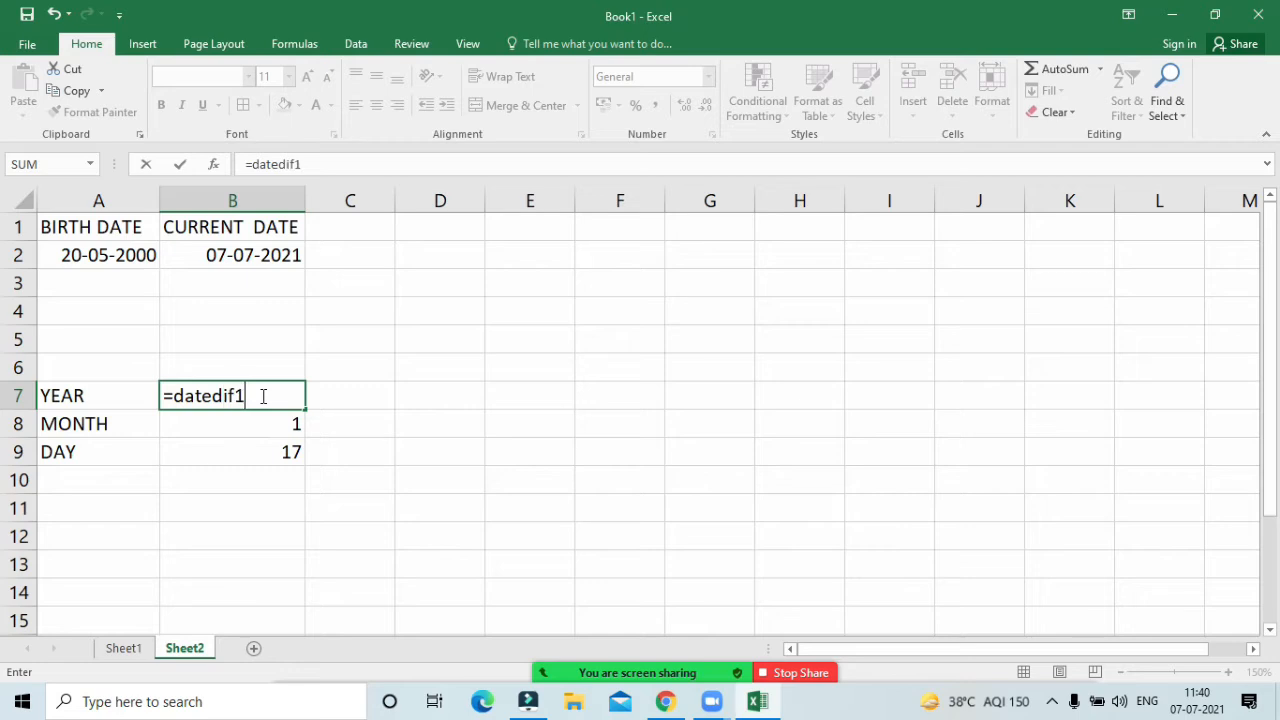
key("BackSpace")
type("(")
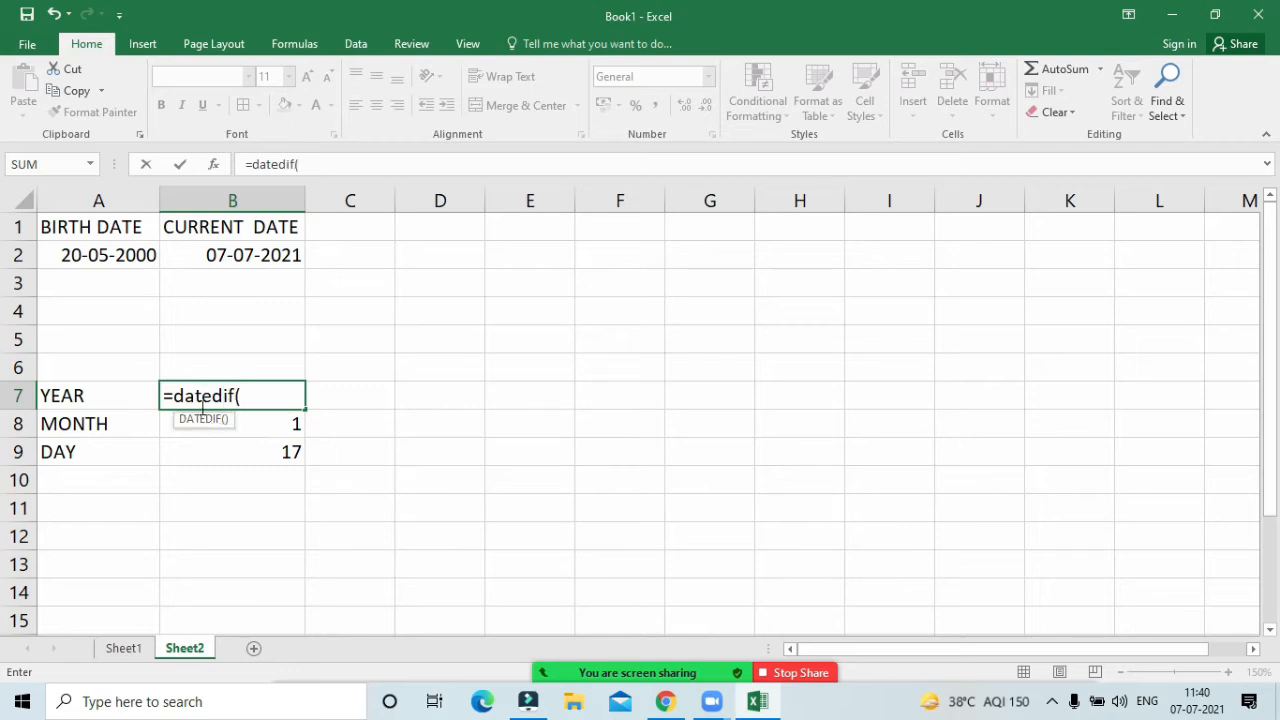
left_click(89, 250)
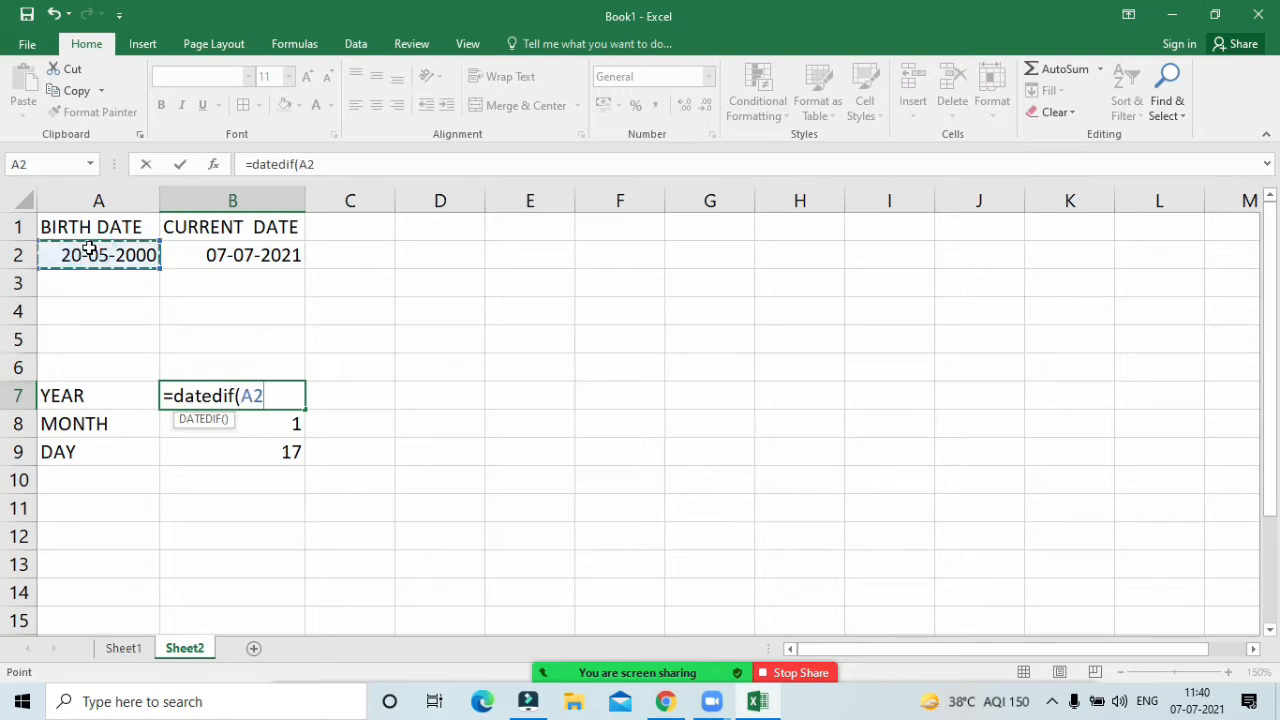
type(",")
left_click(206, 254)
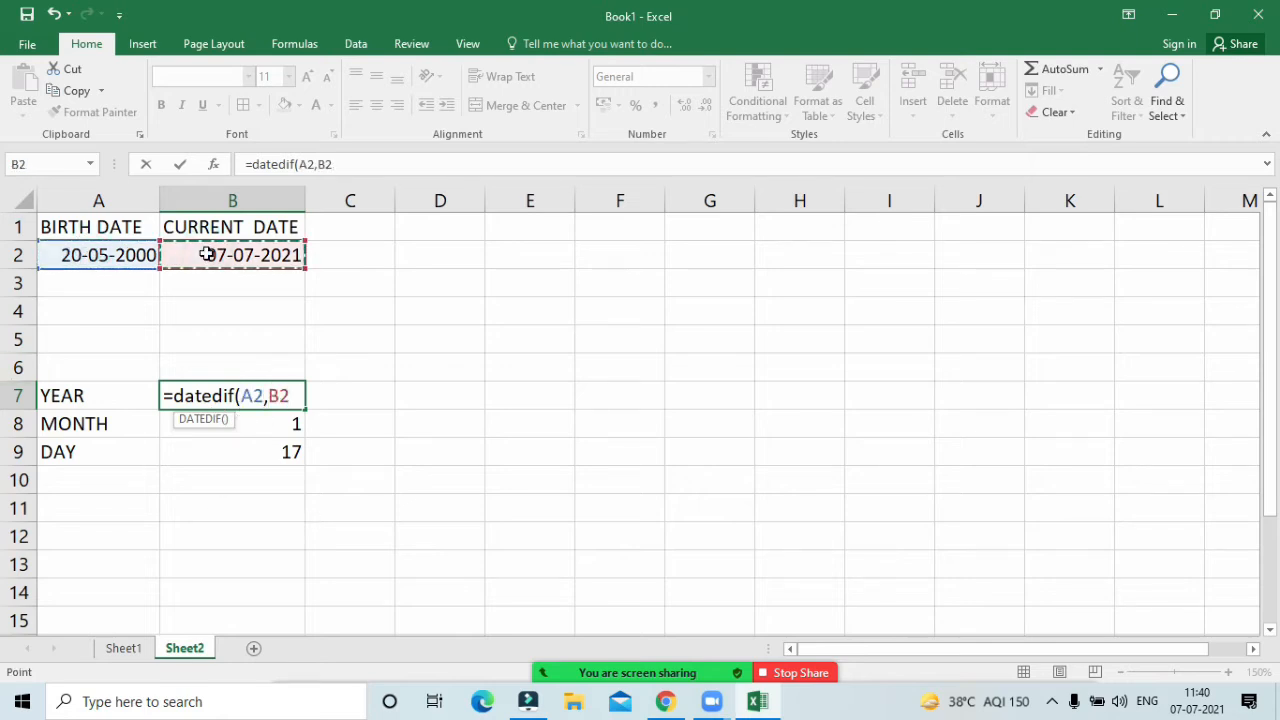
type(",")
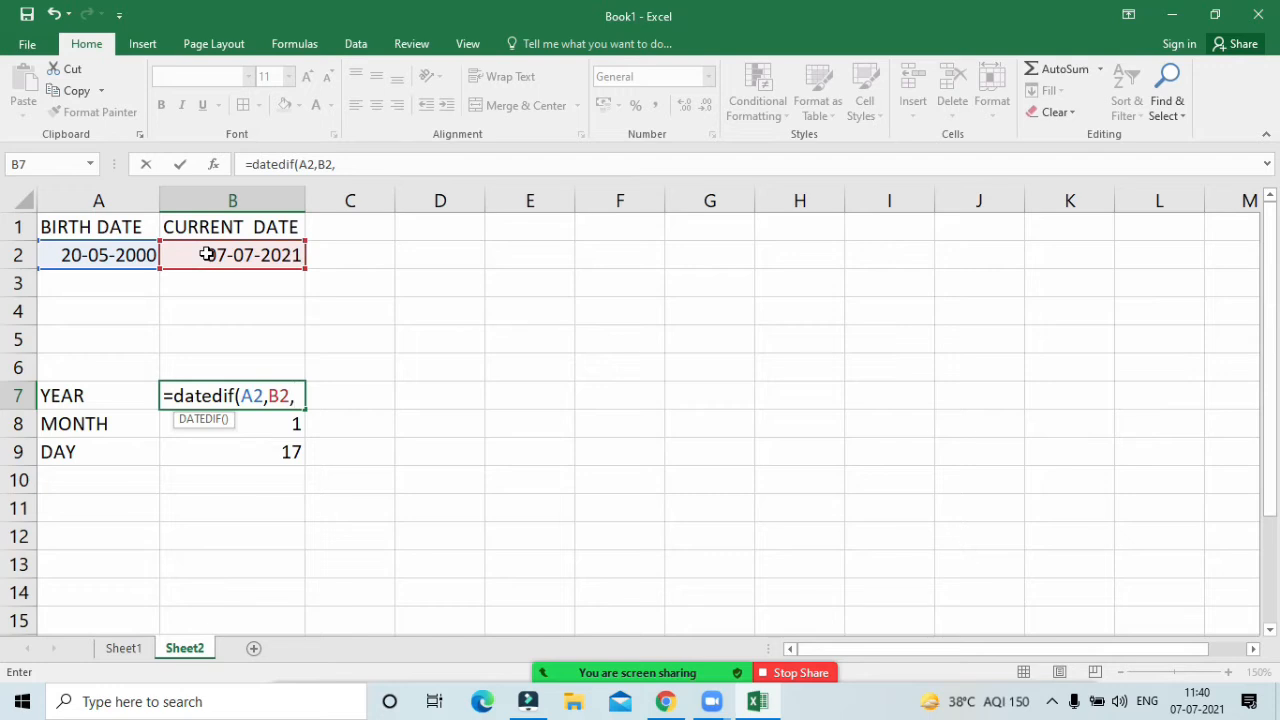
type("\"y\")")
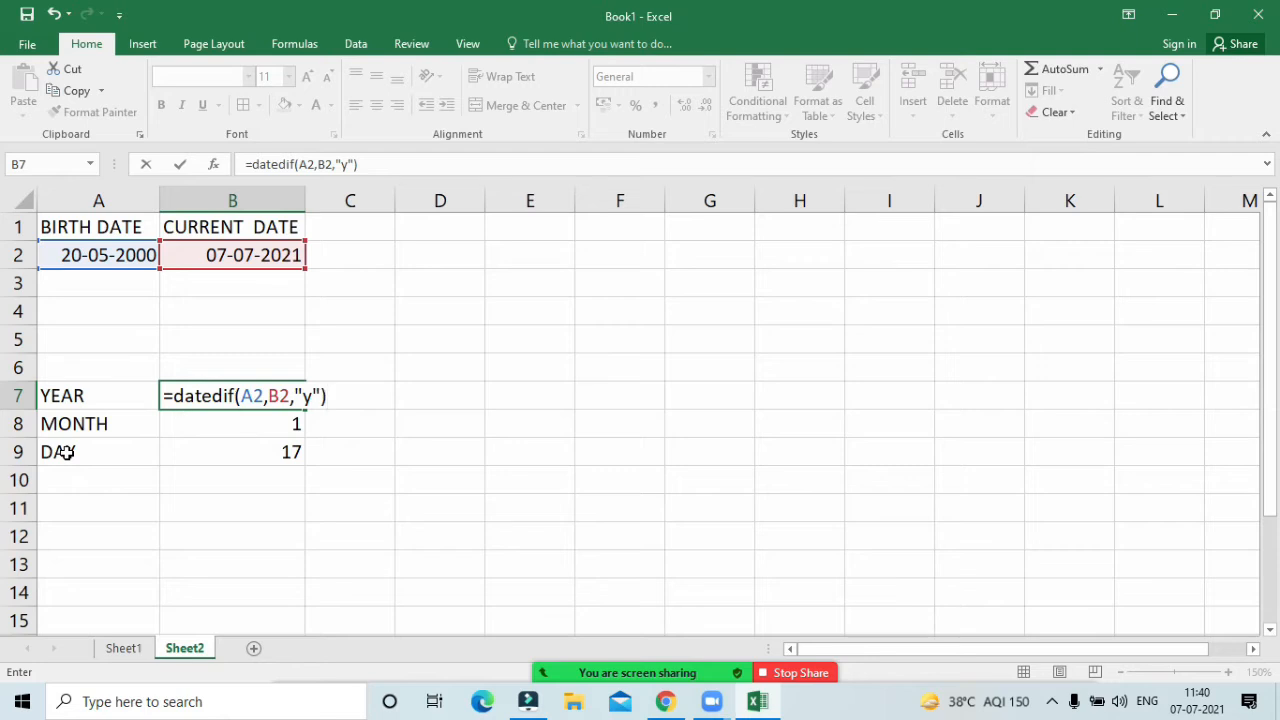
key("Return")
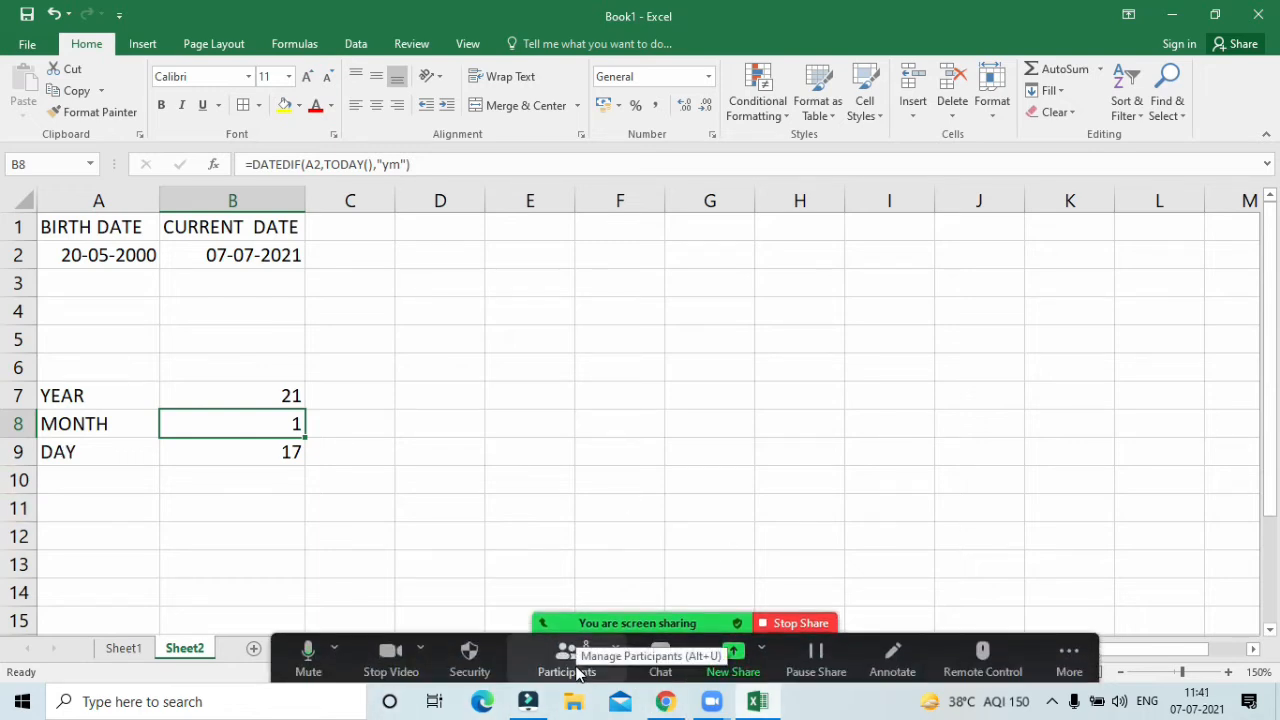
Step: Select the empty cell D5, check the Zoom meeting's participants list, and minimize it
left_click(403, 332)
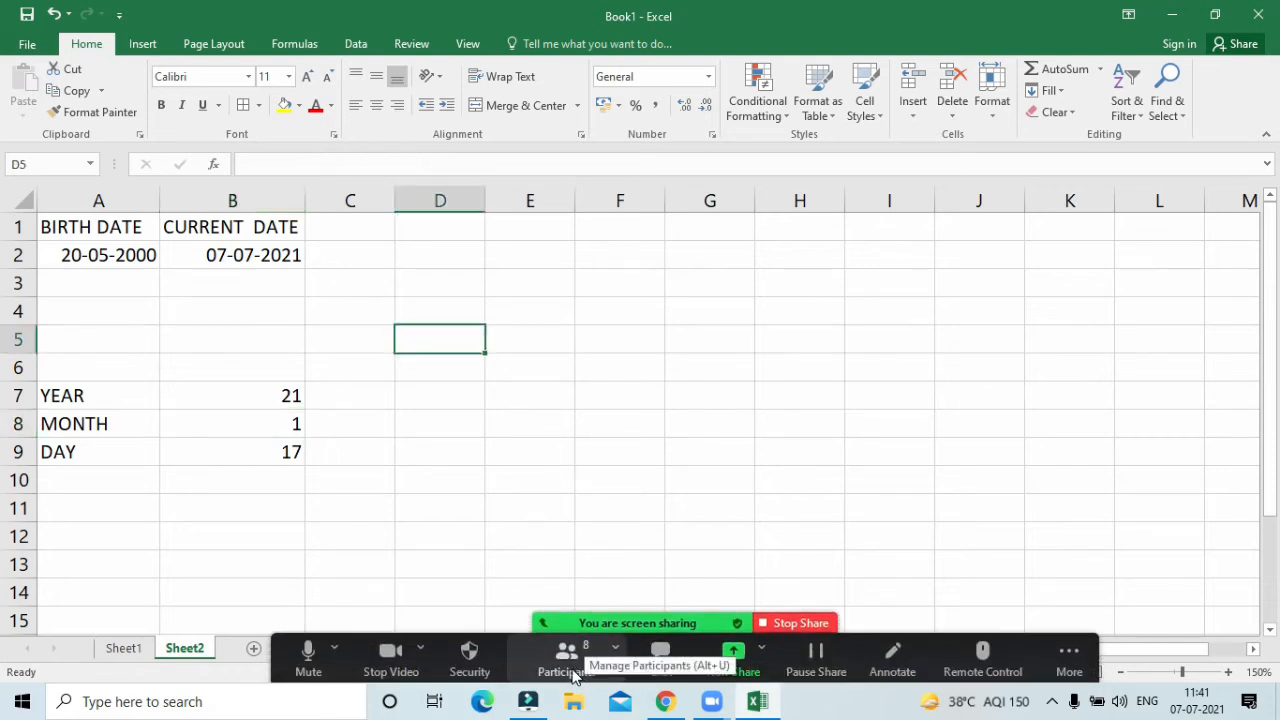
left_click(566, 665)
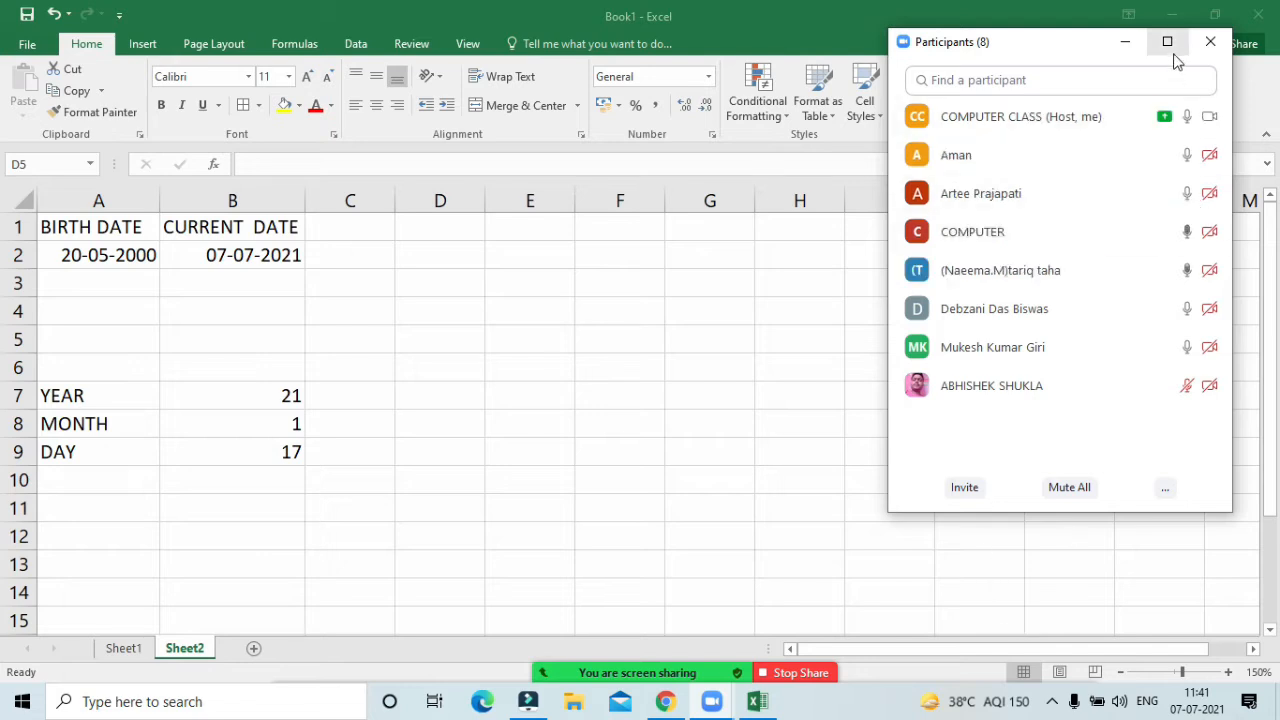
left_click(1128, 45)
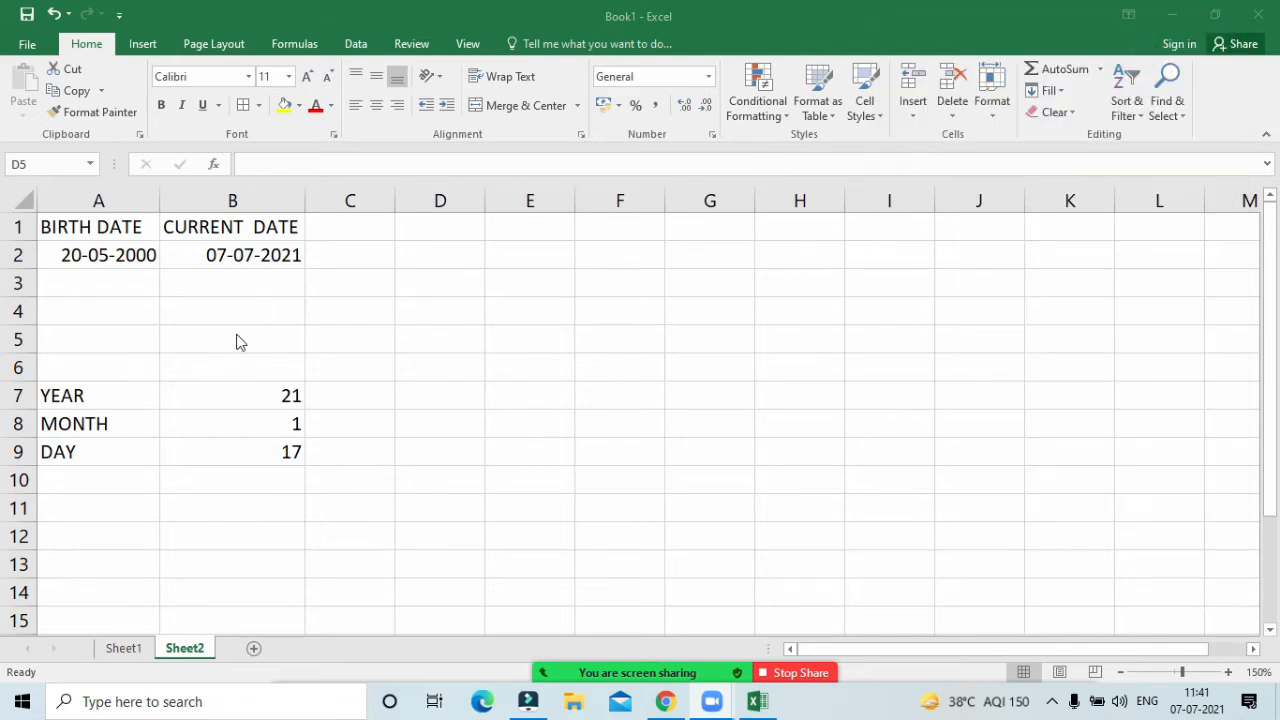
Step: Examine the DATEDIF formulas in the MONTH cell B8 and the DAY cell B9, leaving both as they are
left_click(265, 418)
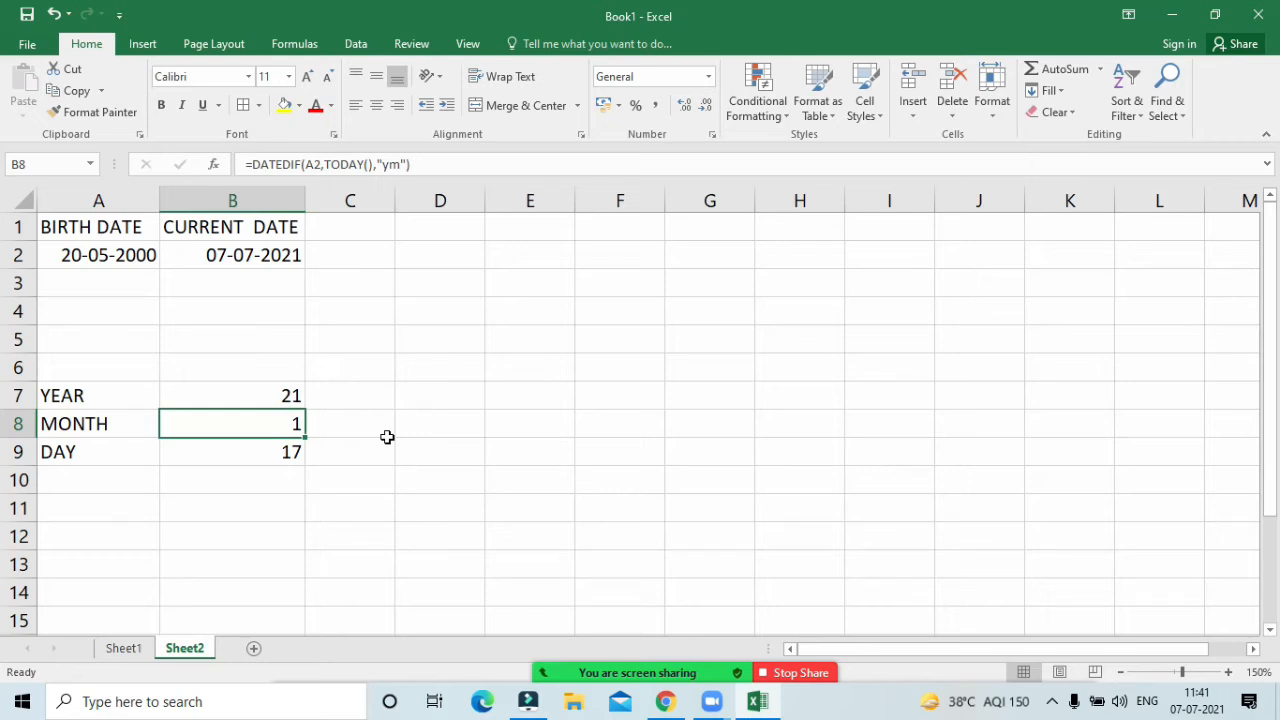
double_click(275, 424)
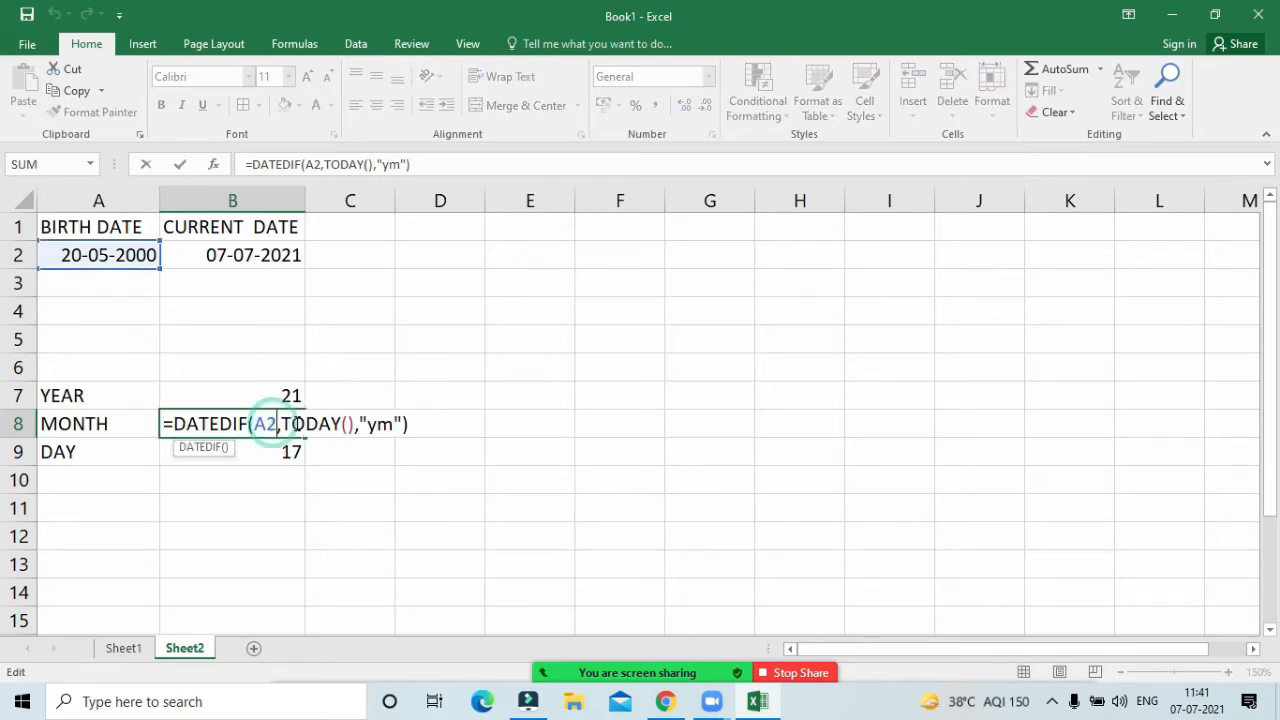
key("Return")
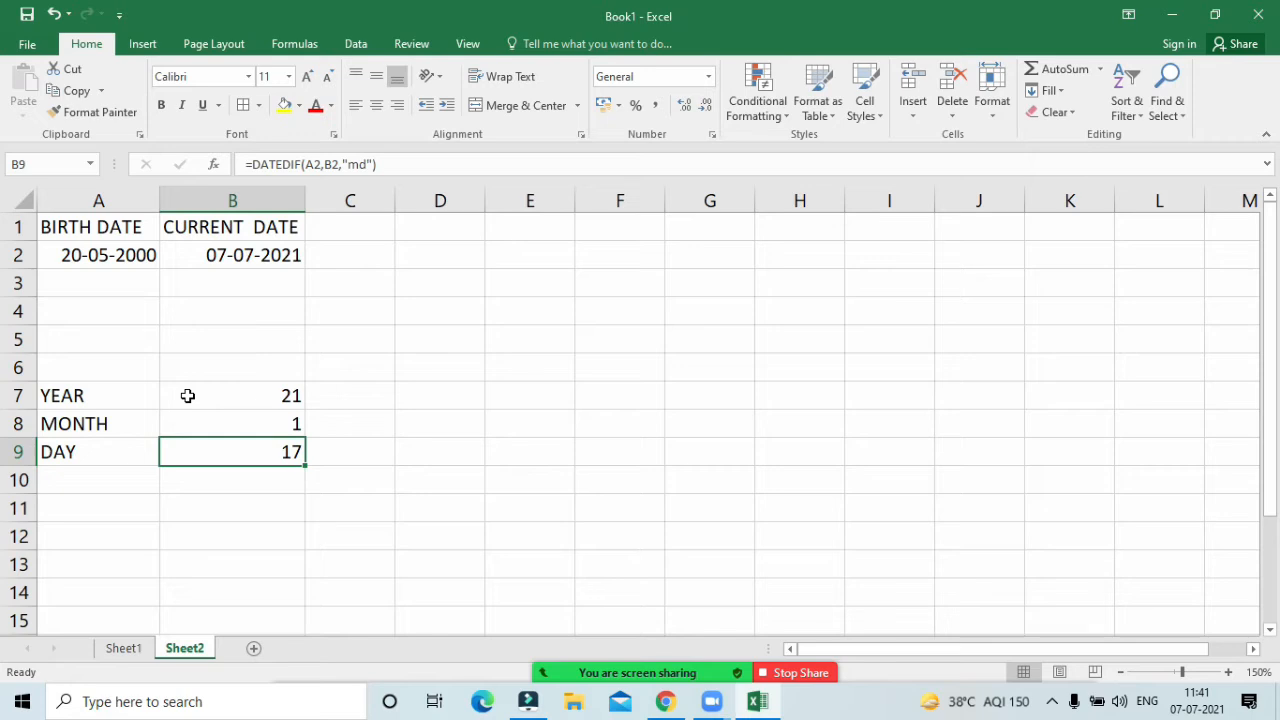
left_click(214, 421)
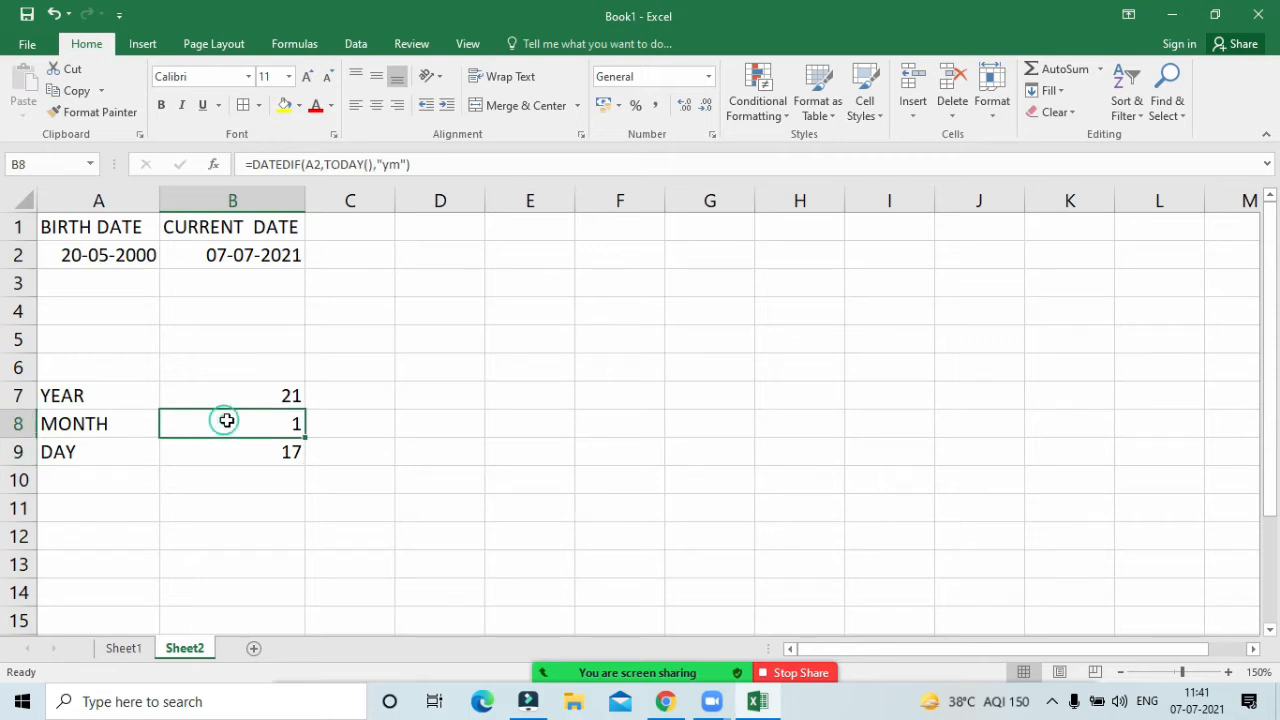
double_click(272, 421)
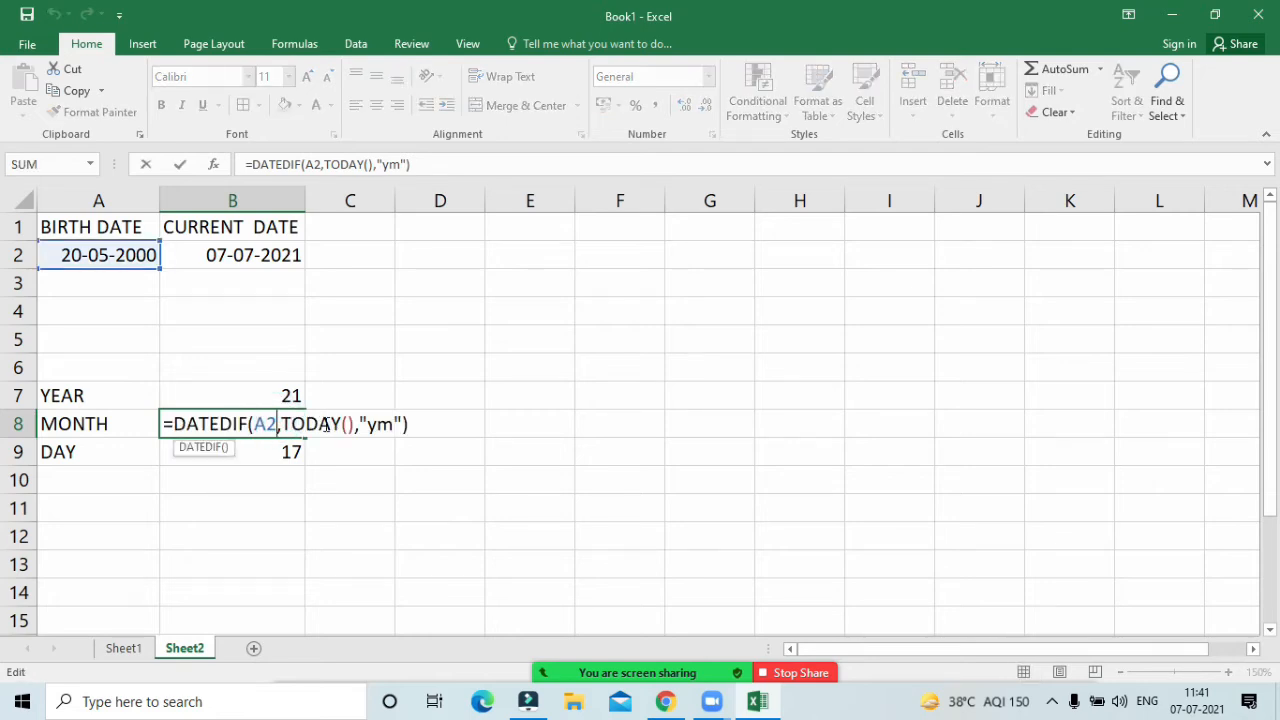
key("Return")
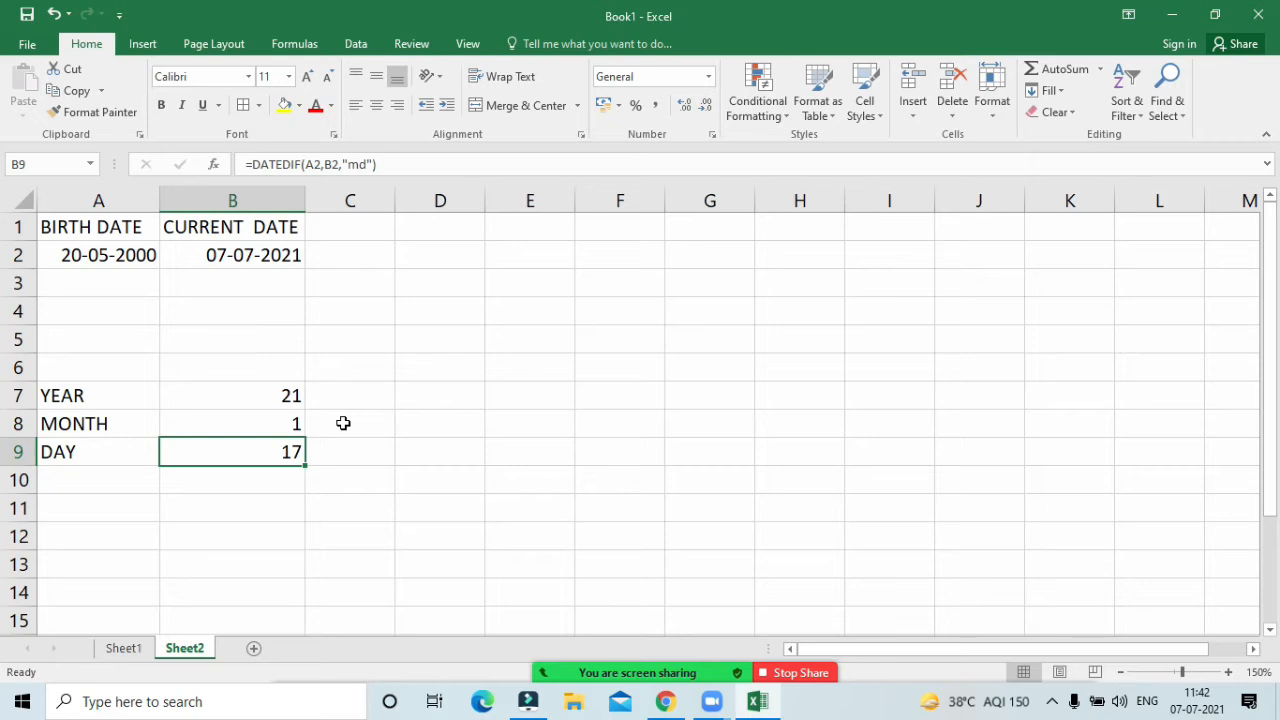
double_click(285, 451)
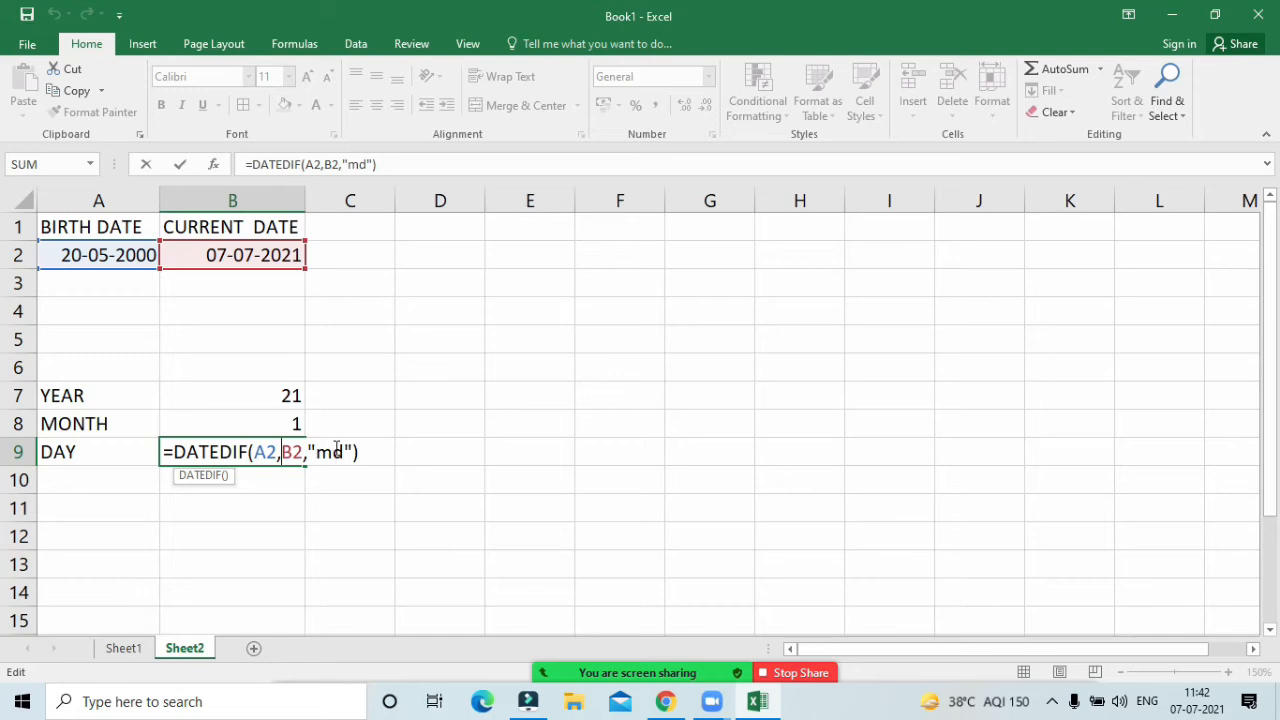
key("Return")
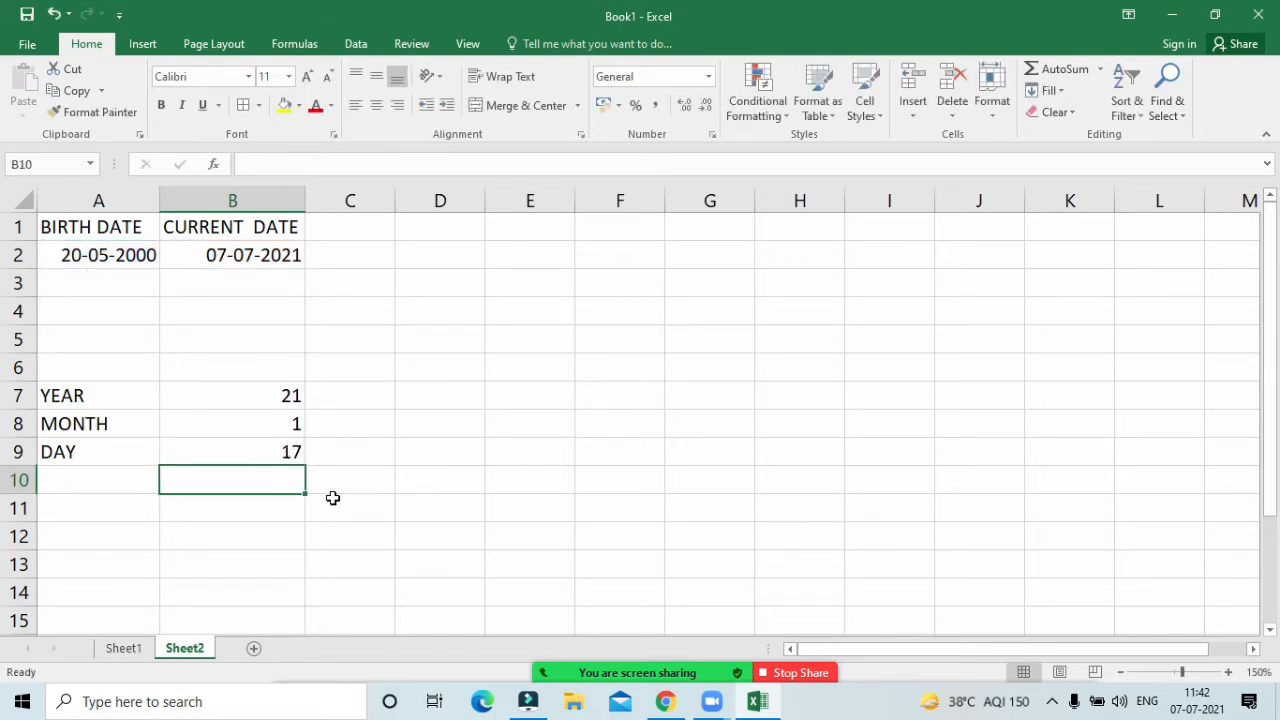
Step: Replace the birth date in A2 with a different sample date of birth
left_click(107, 257)
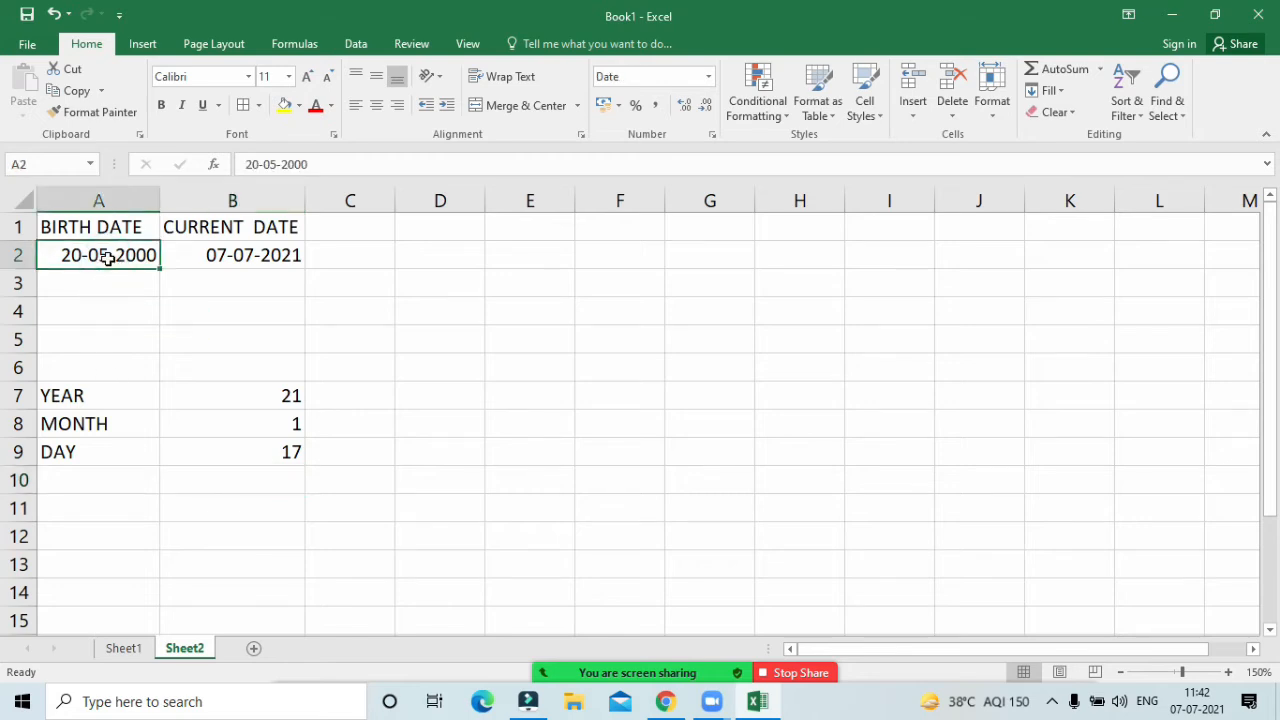
type("31-1")
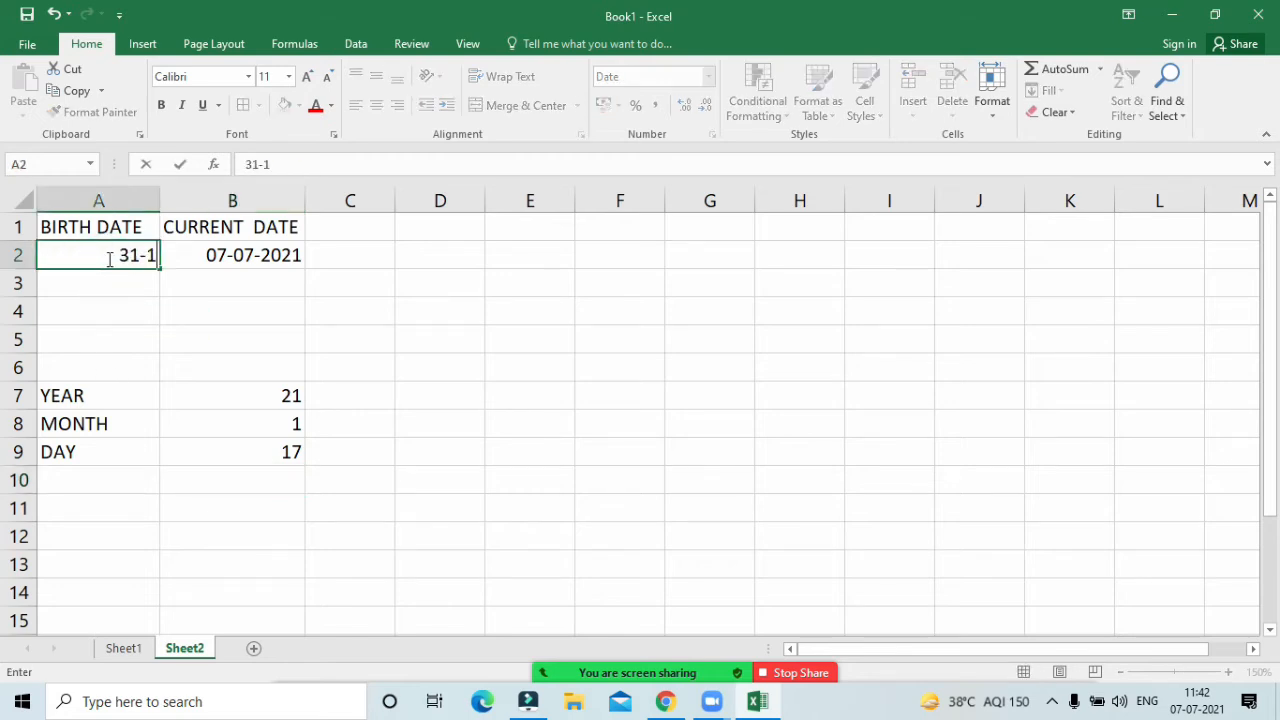
type("-2000")
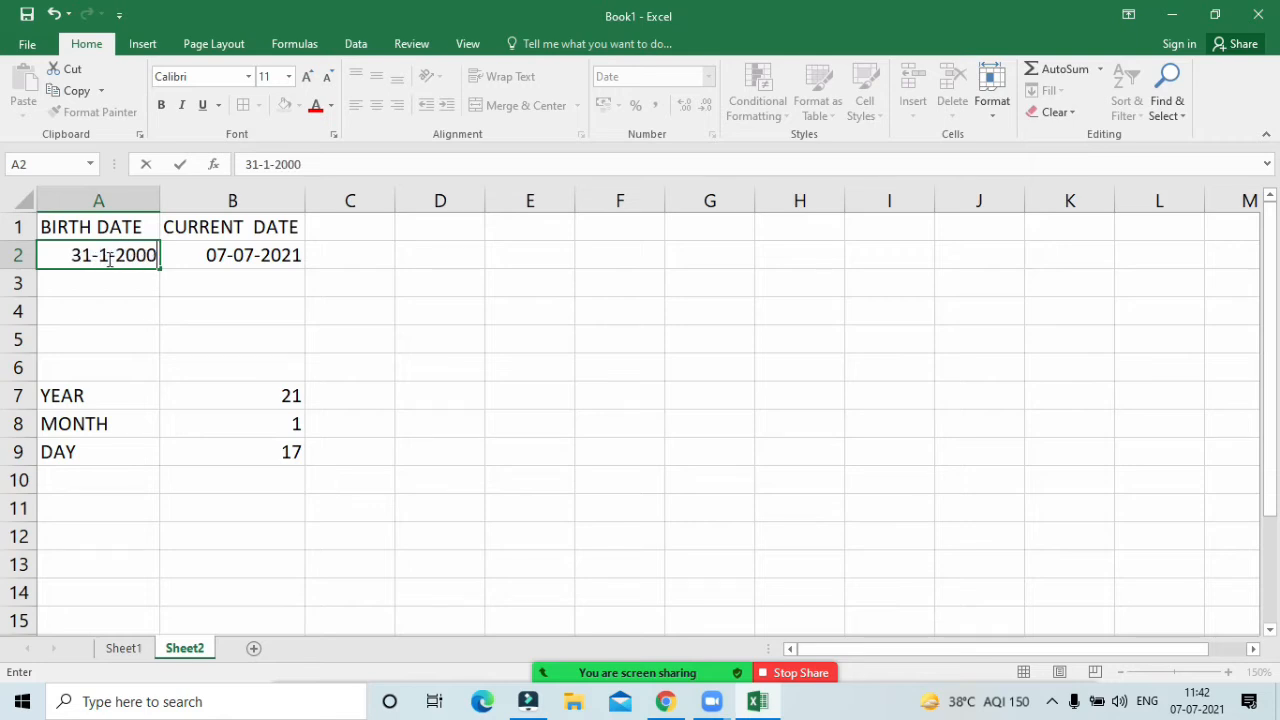
key("Return")
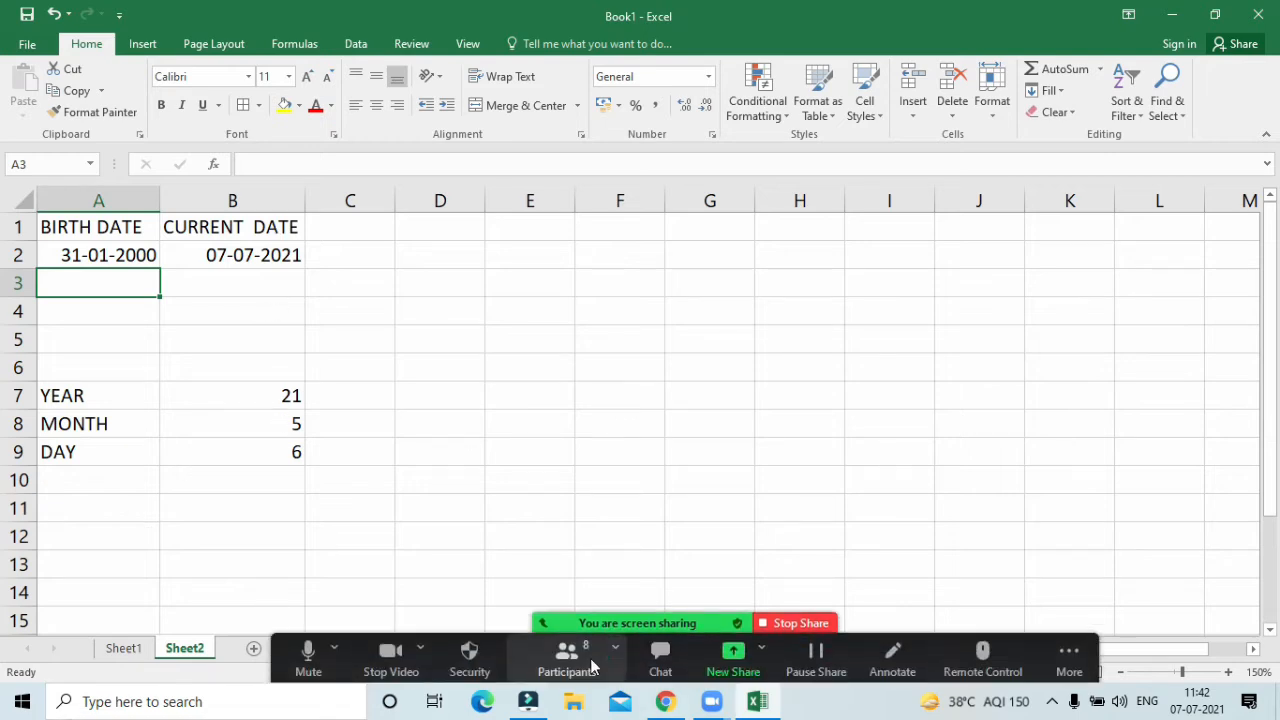
Step: Check the Zoom meeting's participants list and minimize it
left_click(588, 662)
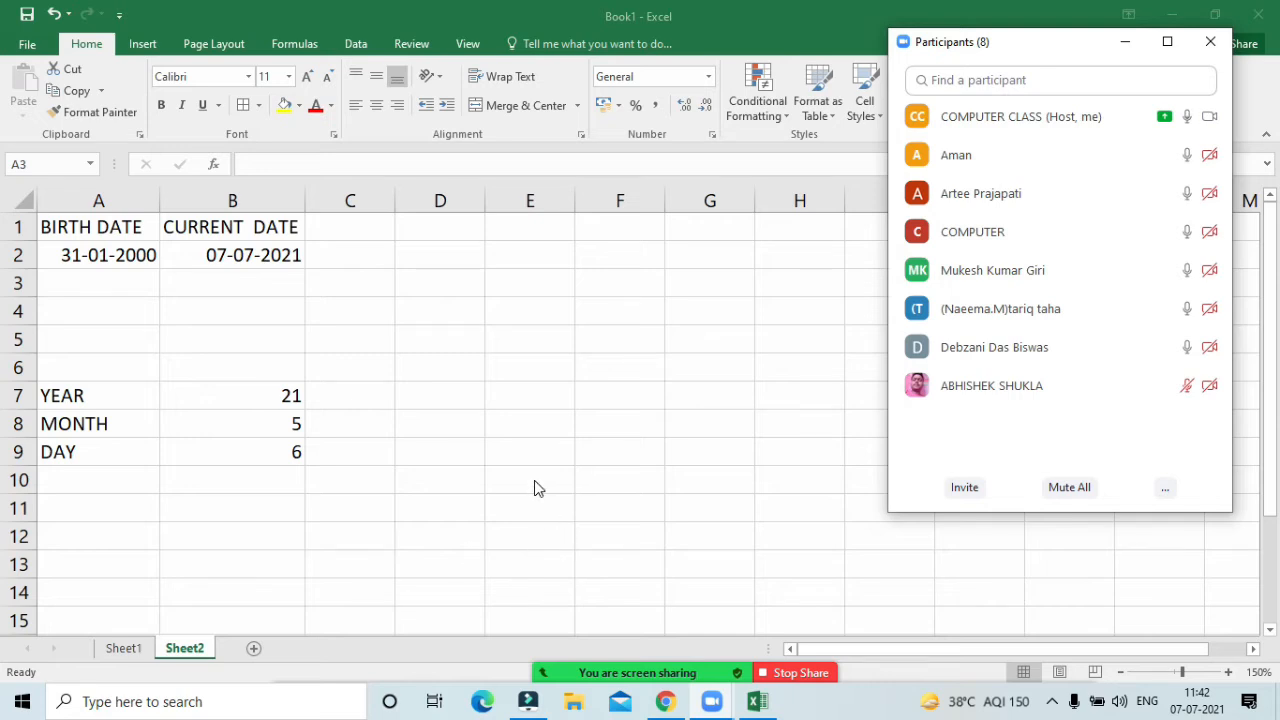
key("alt+Tab")
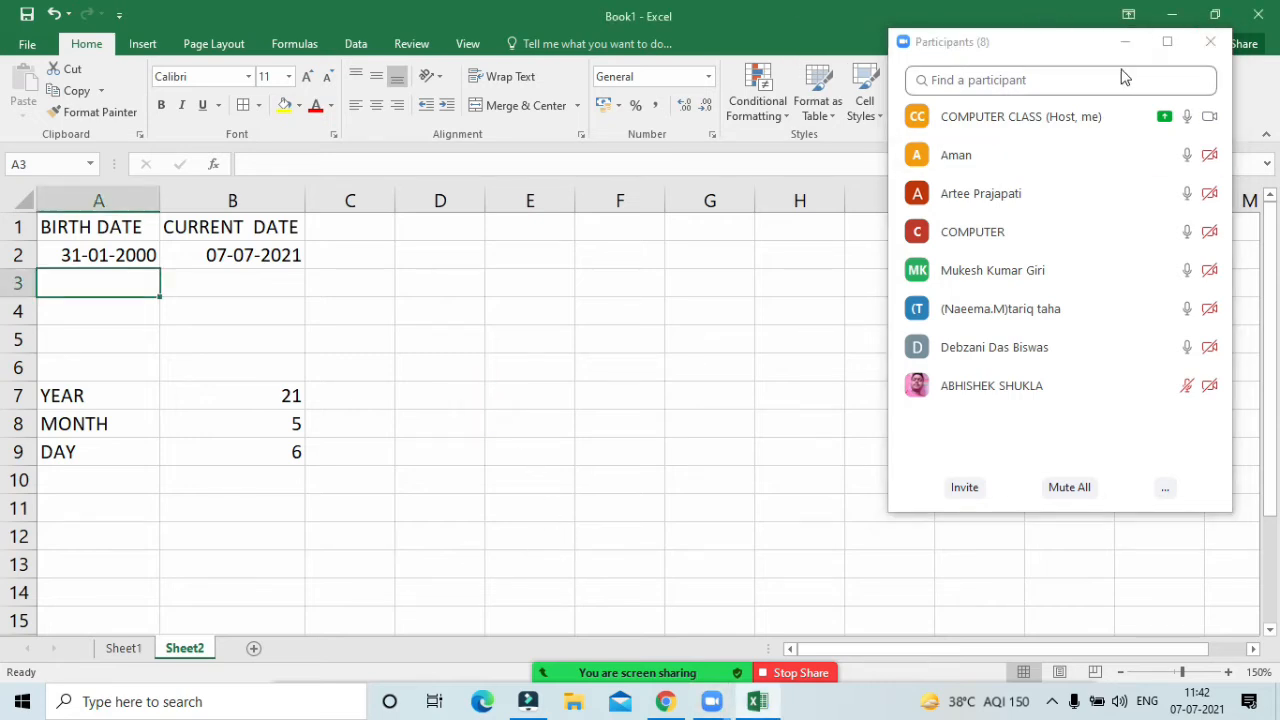
left_click(1125, 41)
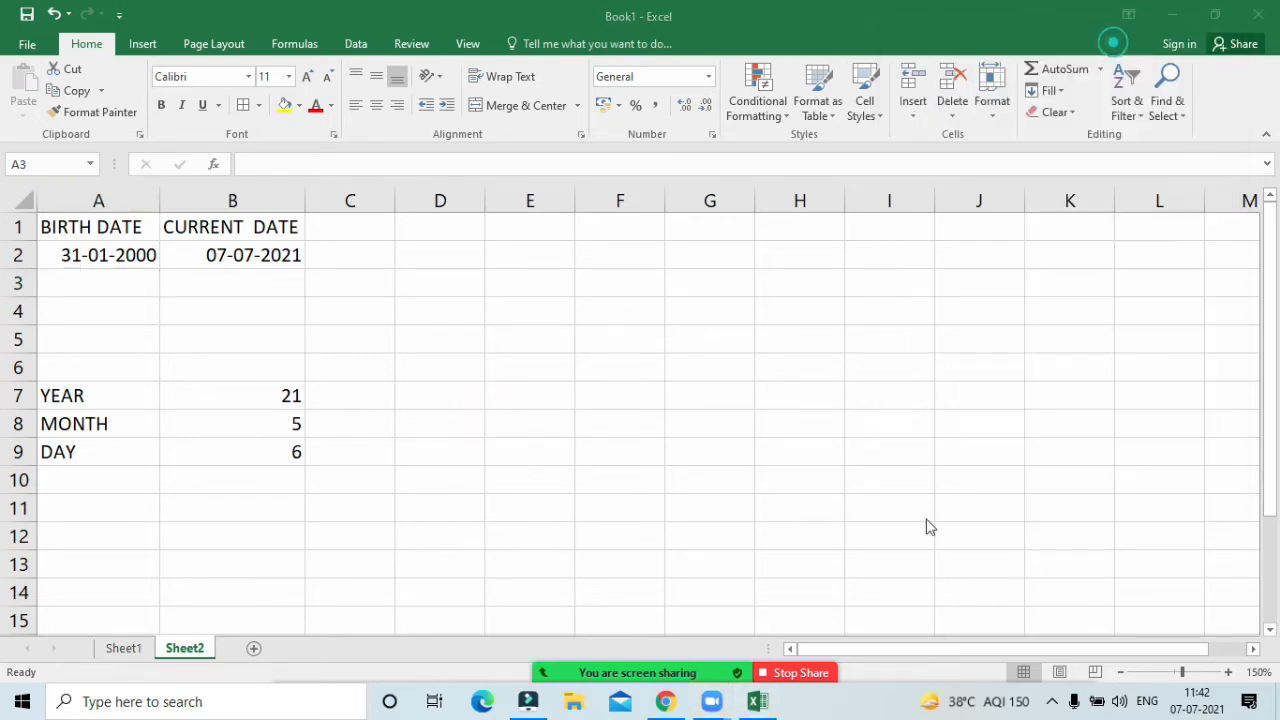
Step: Examine the MONTH formula in B8, highlighting its "ym" unit argument, and leave it as is
left_click(301, 500)
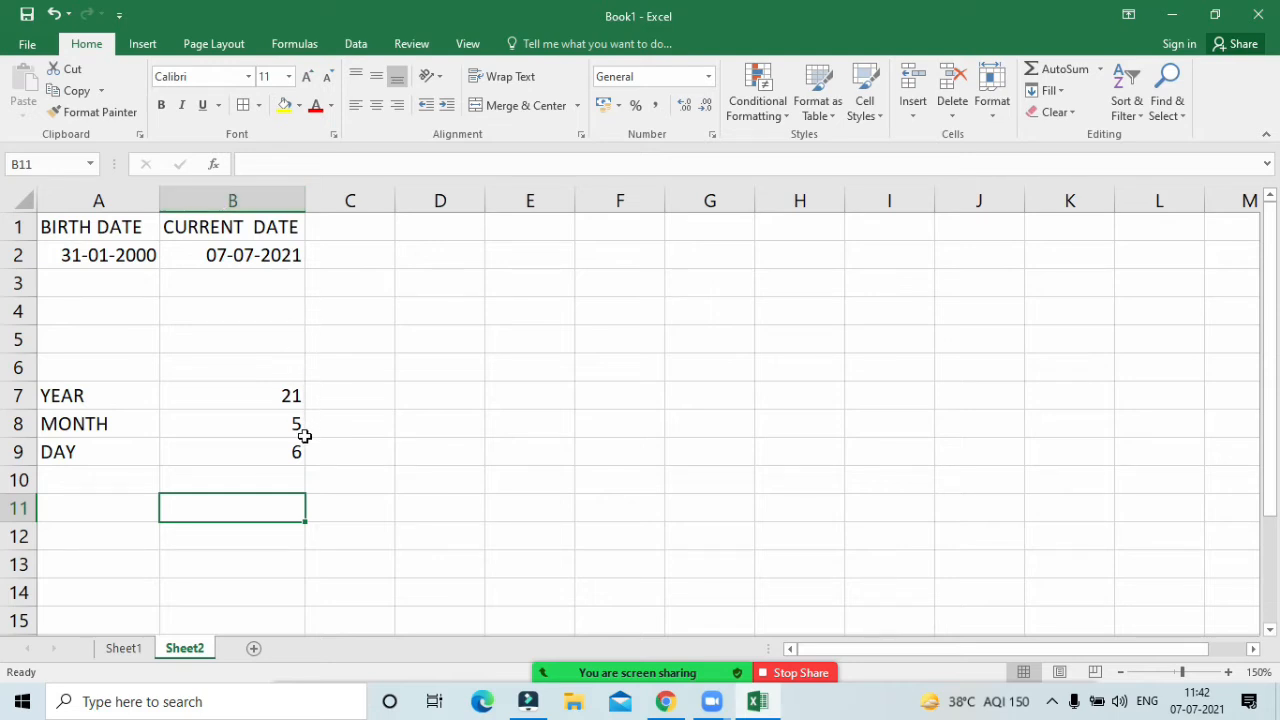
left_click(259, 418)
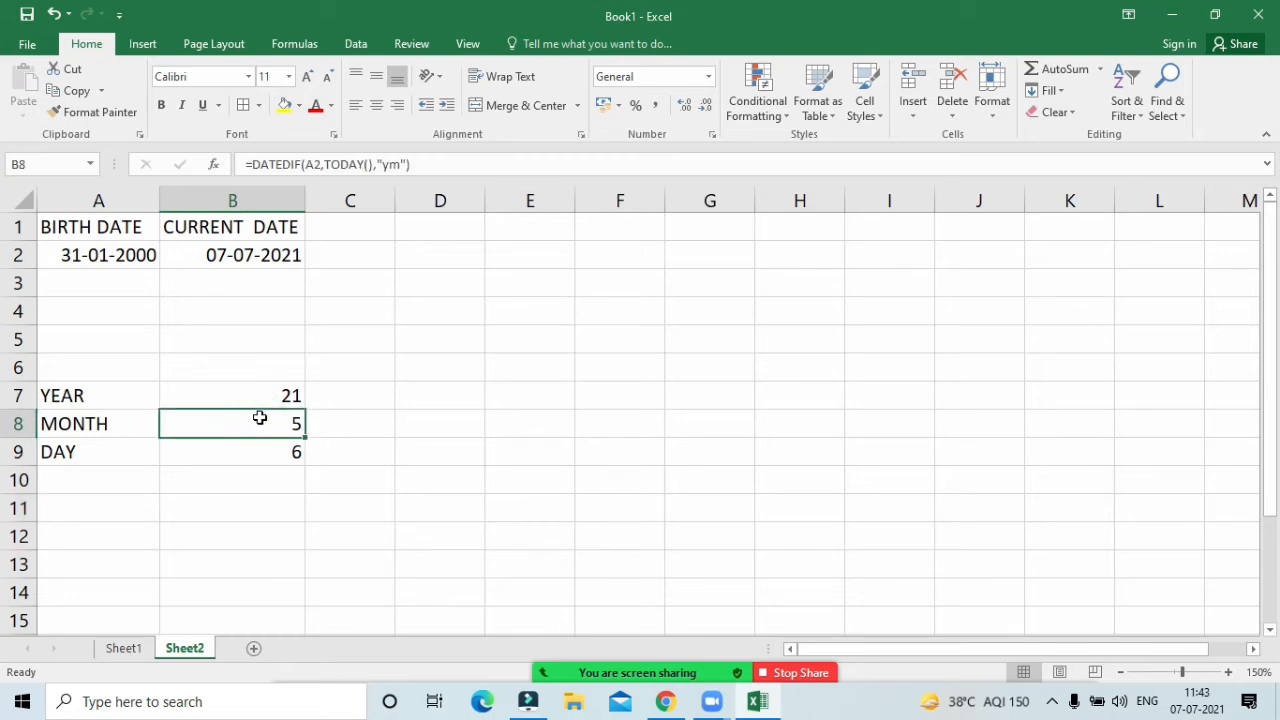
double_click(259, 418)
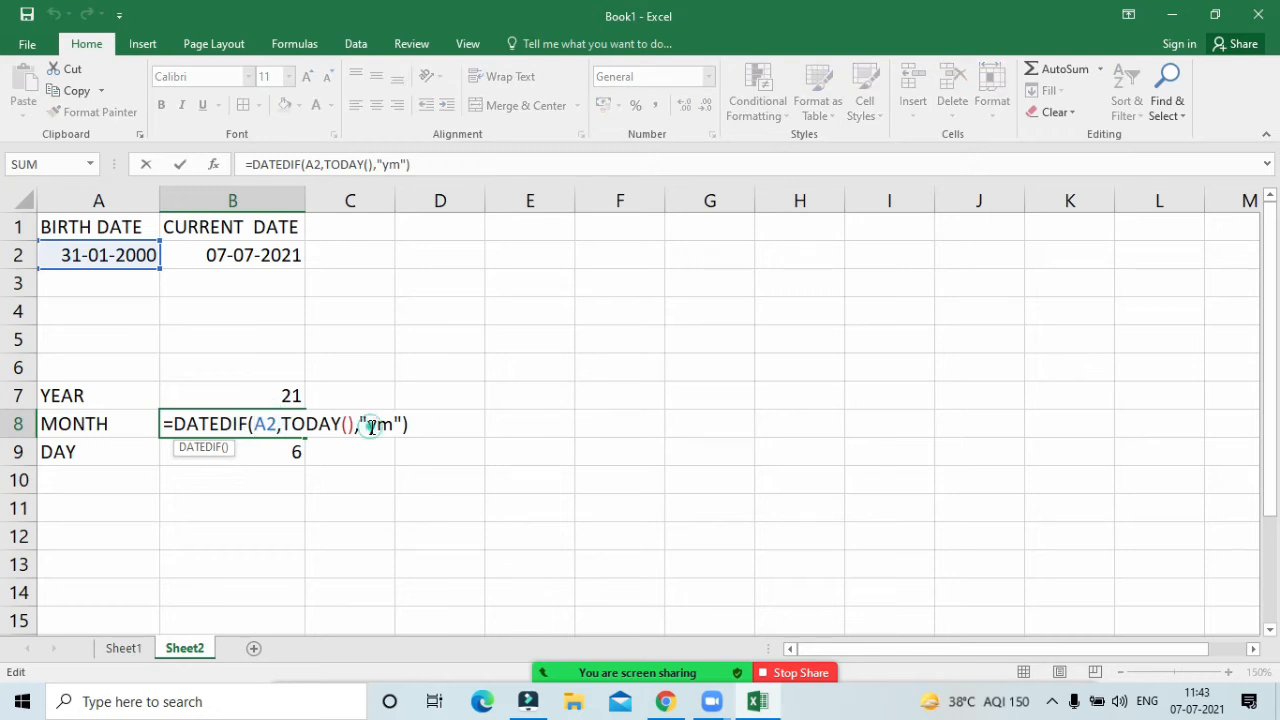
left_click_drag(366, 427, 392, 427)
key("Return")
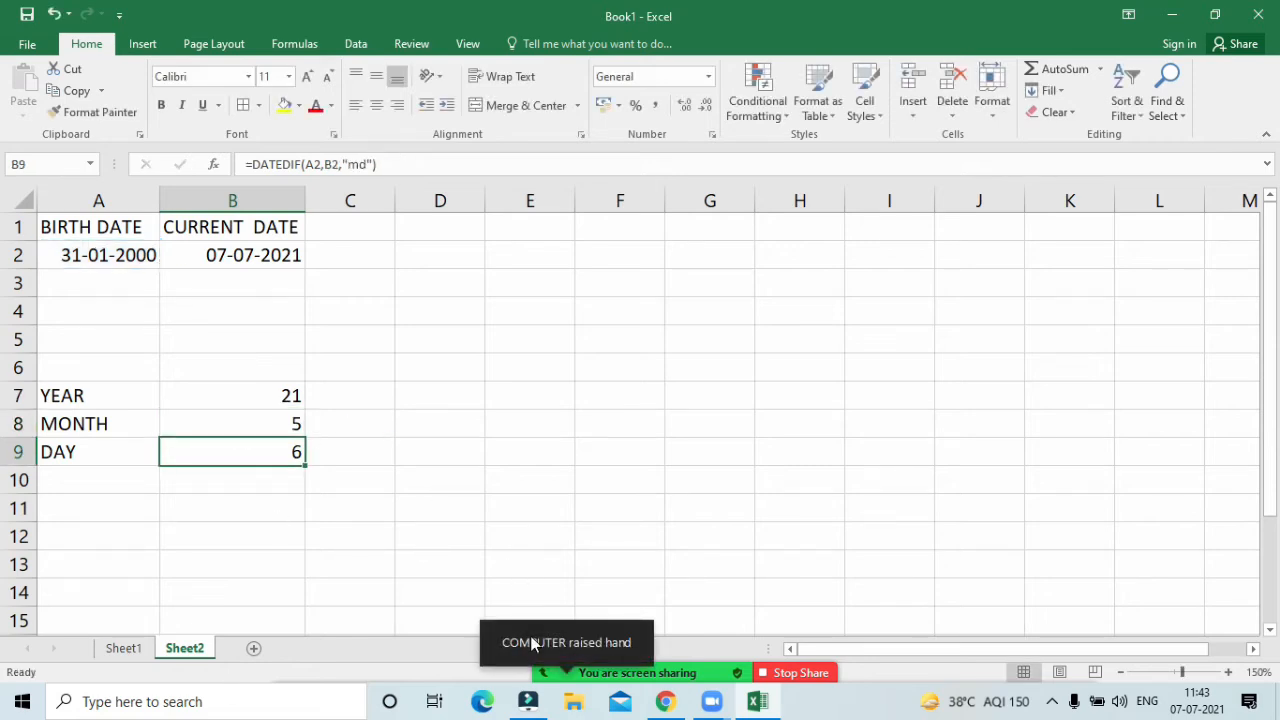
Step: Check the Zoom participants list for the raised hand, minimize it, and reopen the MONTH formula in B8
left_click(566, 660)
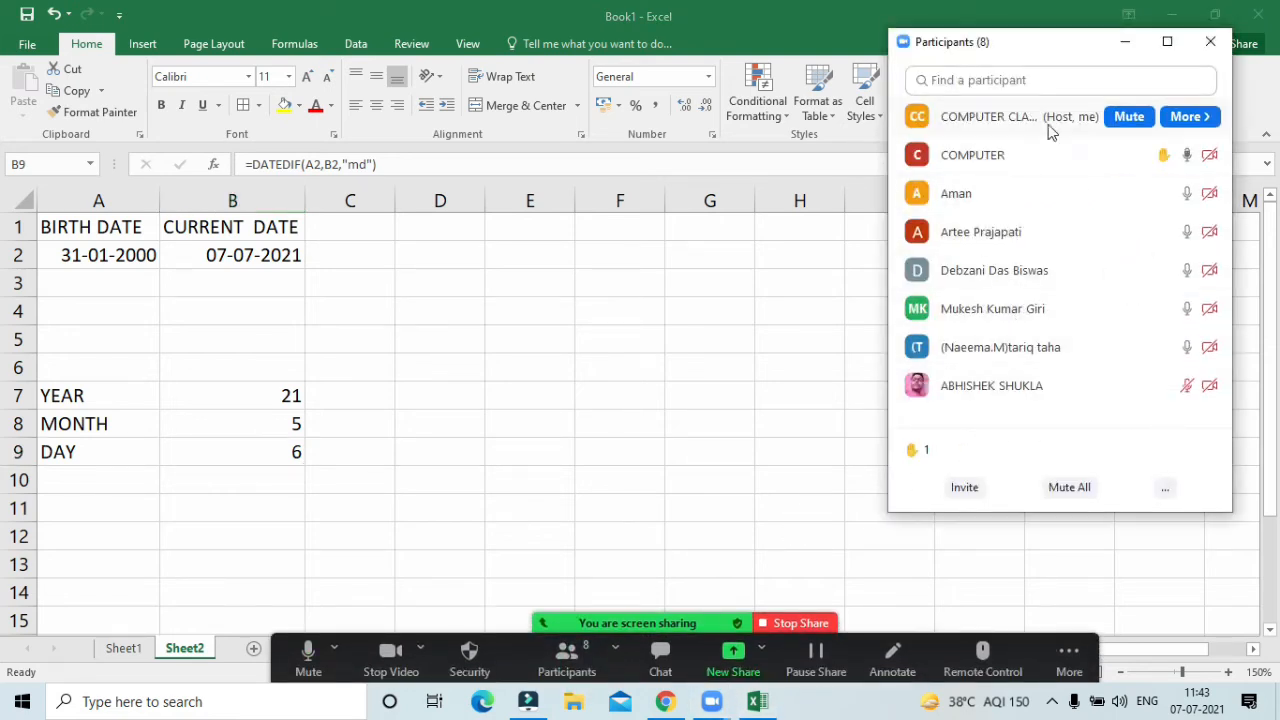
left_click(1125, 41)
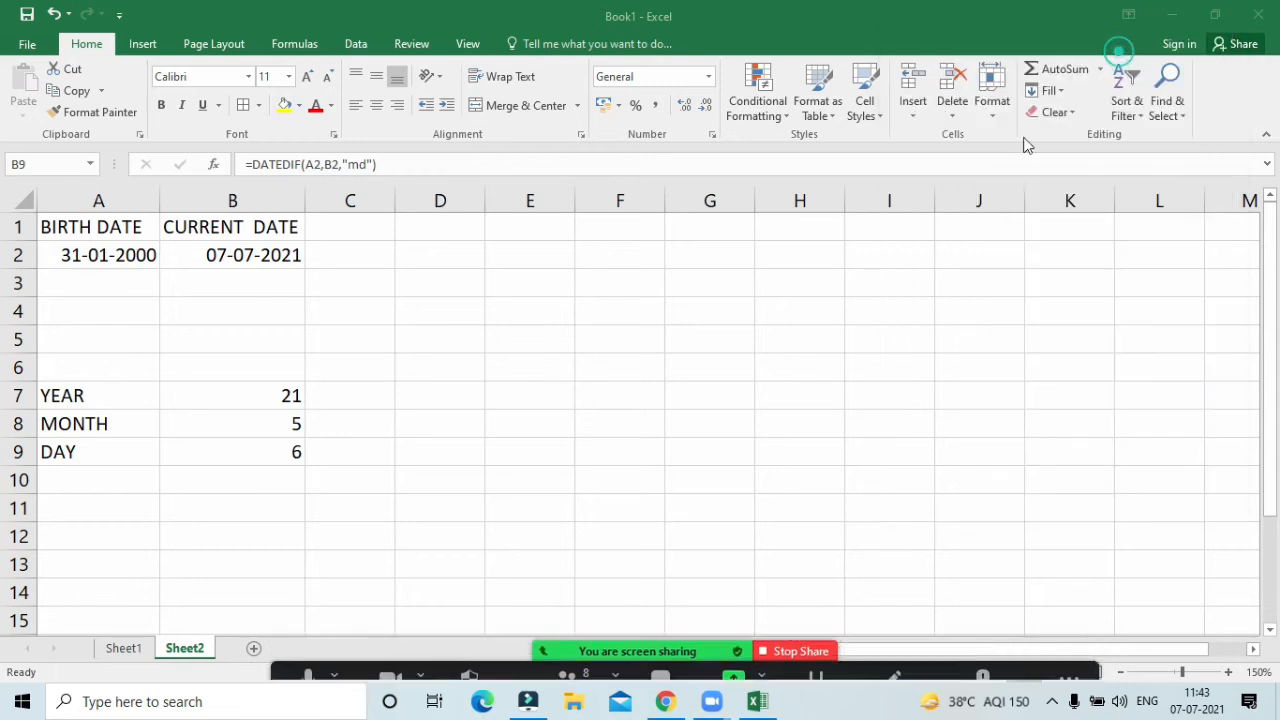
left_click(290, 400)
double_click(290, 424)
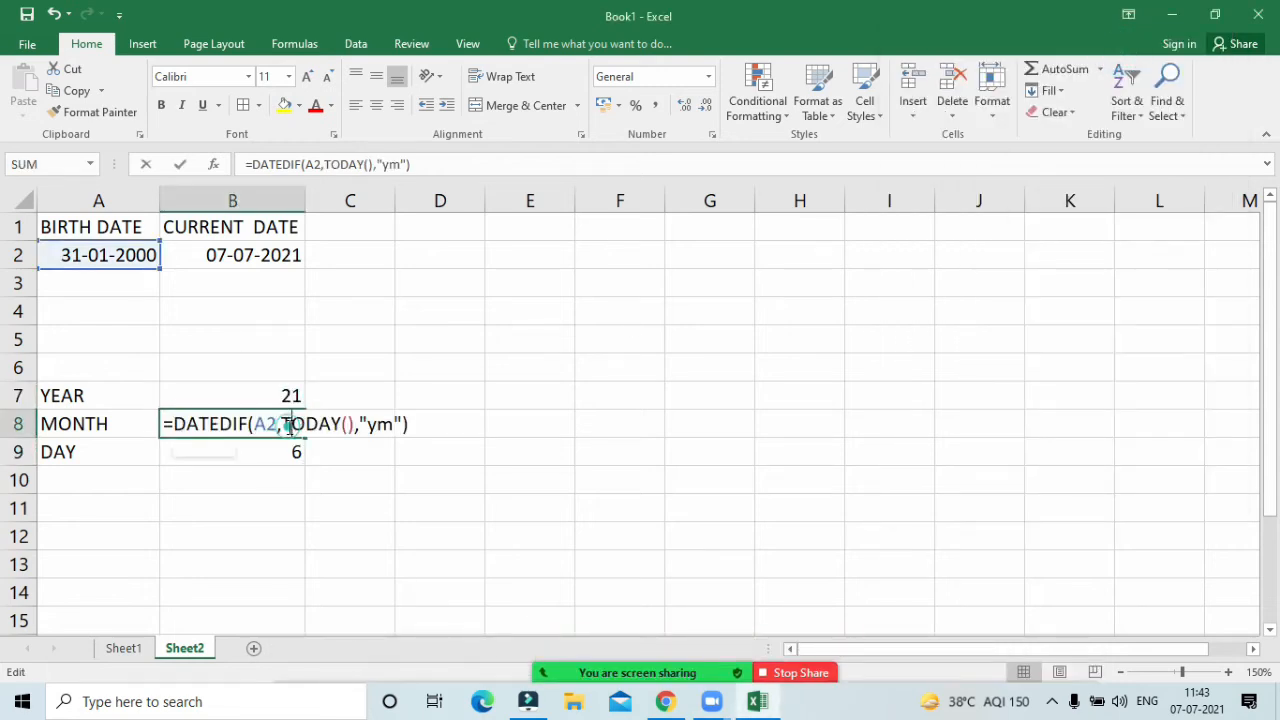
left_click(409, 428)
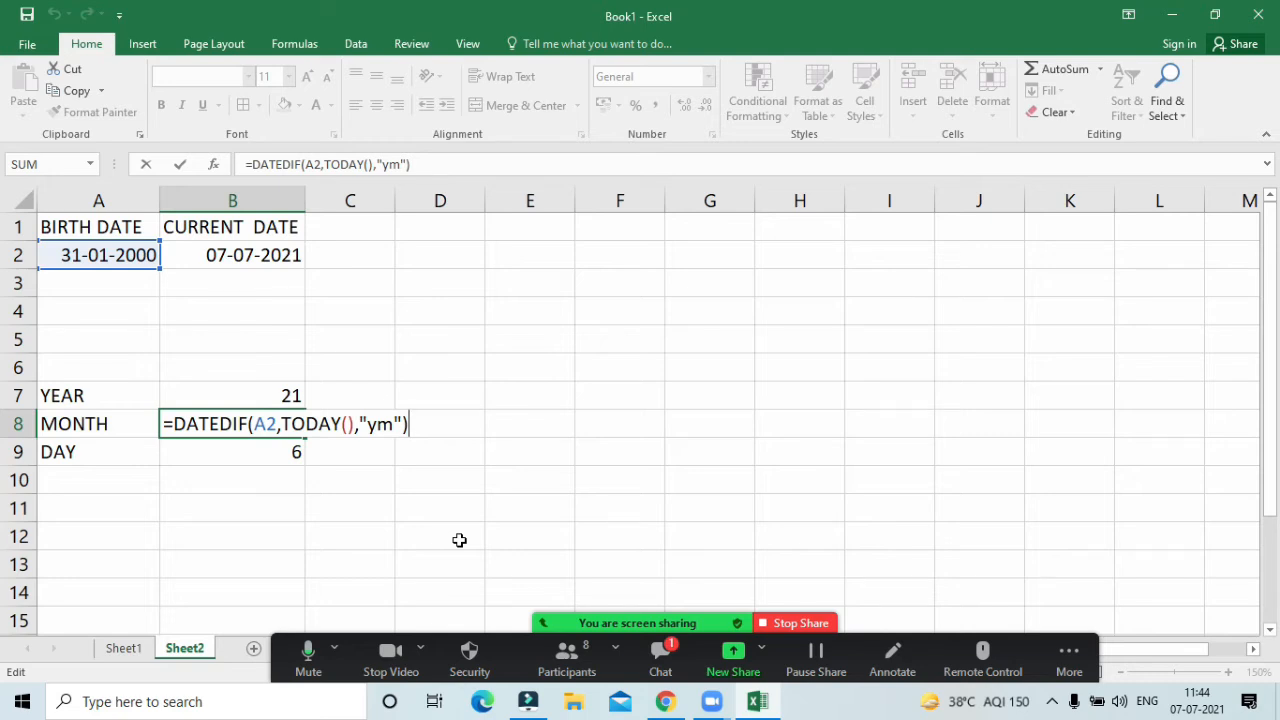
Step: Read the new message in the Zoom meeting chat, minimize the chat, and close the B8 formula
mouse_move(1193, 710)
left_click(657, 651)
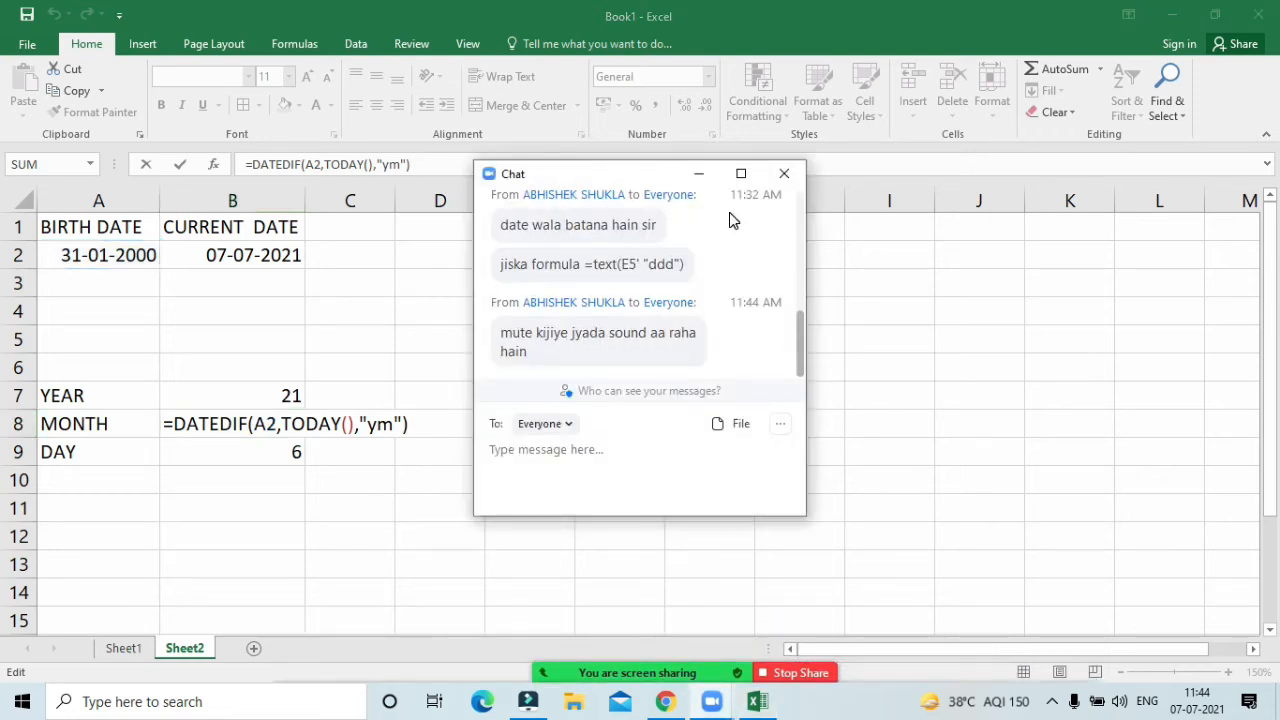
left_click(698, 174)
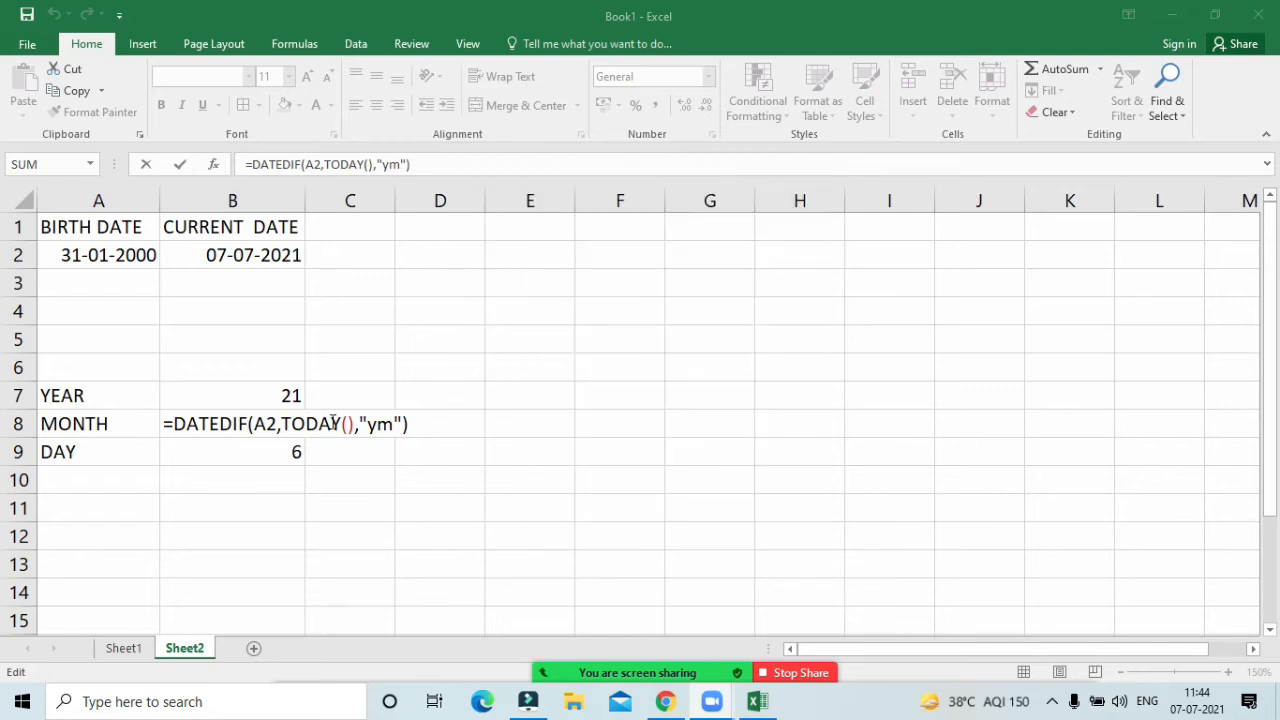
key("Return")
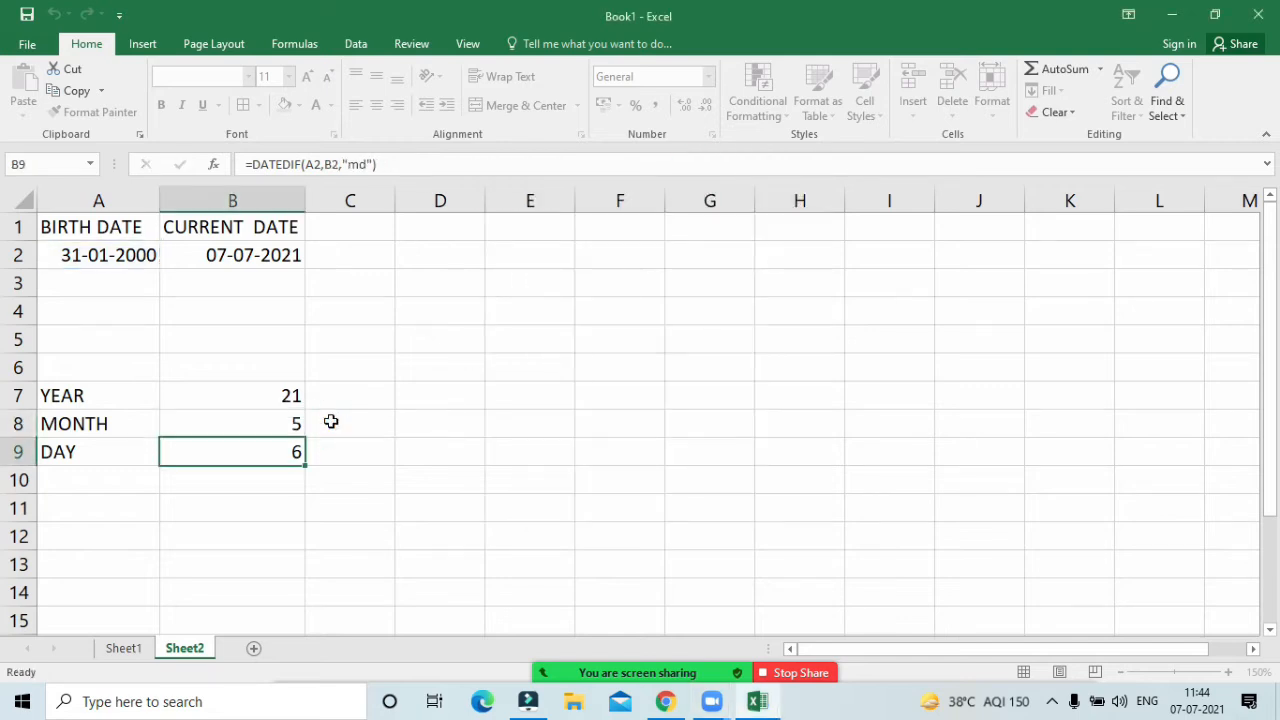
Step: Examine the TODAY formula in the CURRENT DATE cell B2 and leave it as is
left_click(283, 256)
double_click(283, 256)
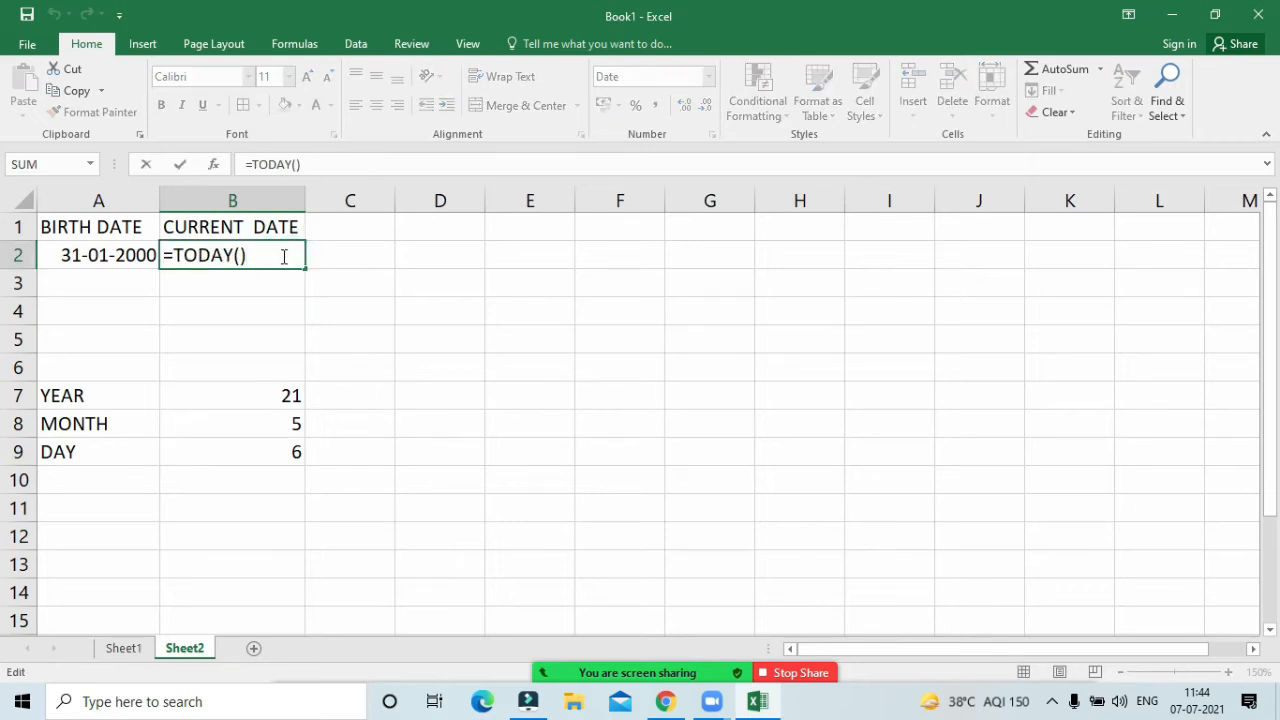
key("Return")
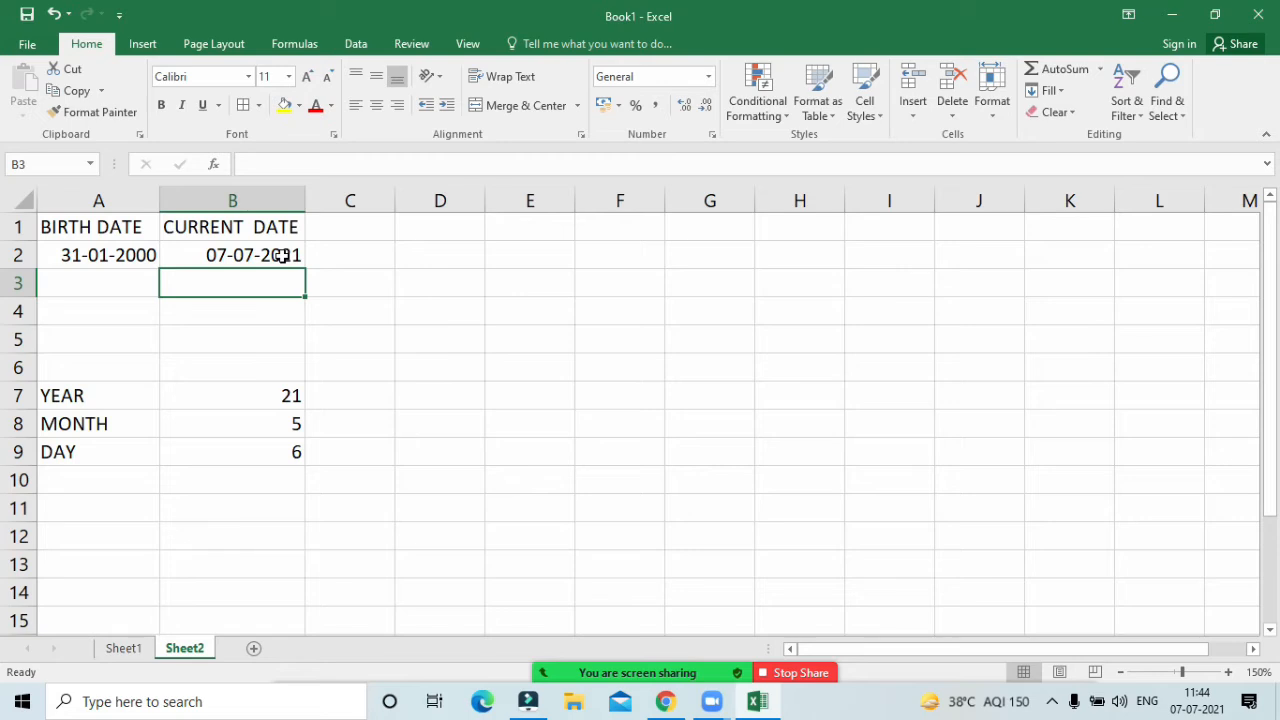
left_click(412, 314)
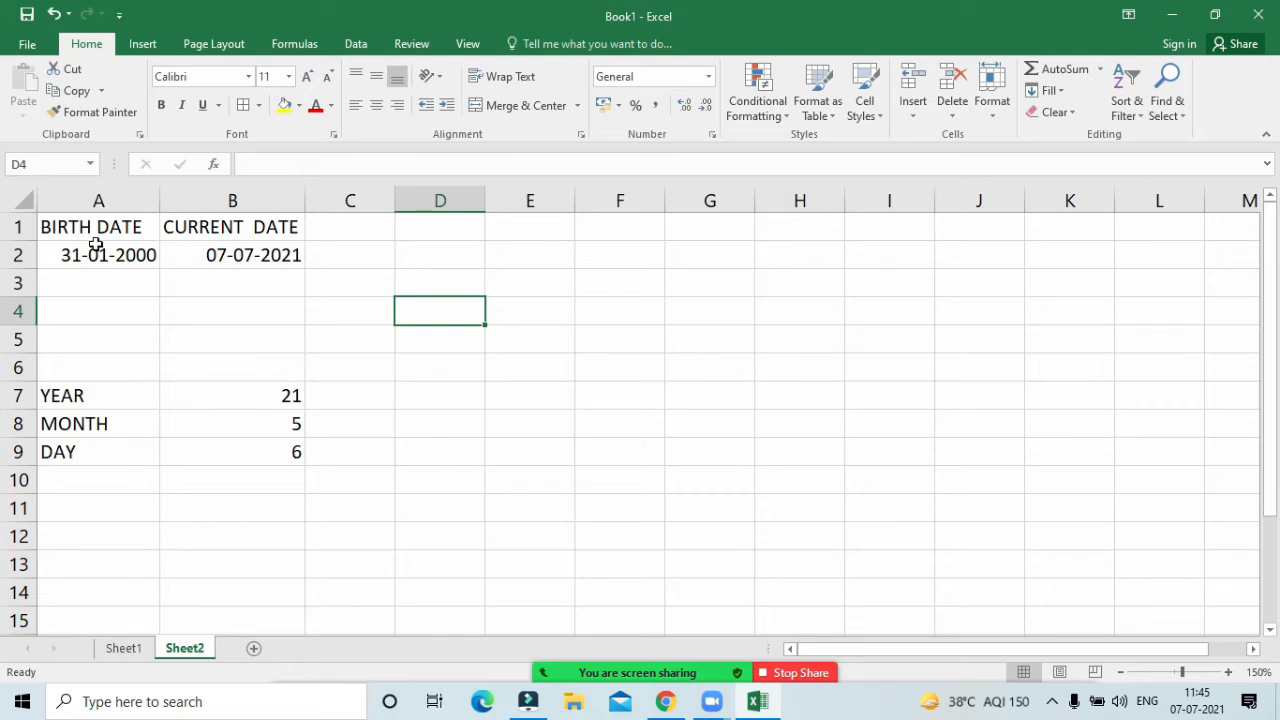
Step: Center the contents of the age calculation range A1:B9 horizontally
mouse_move(523, 611)
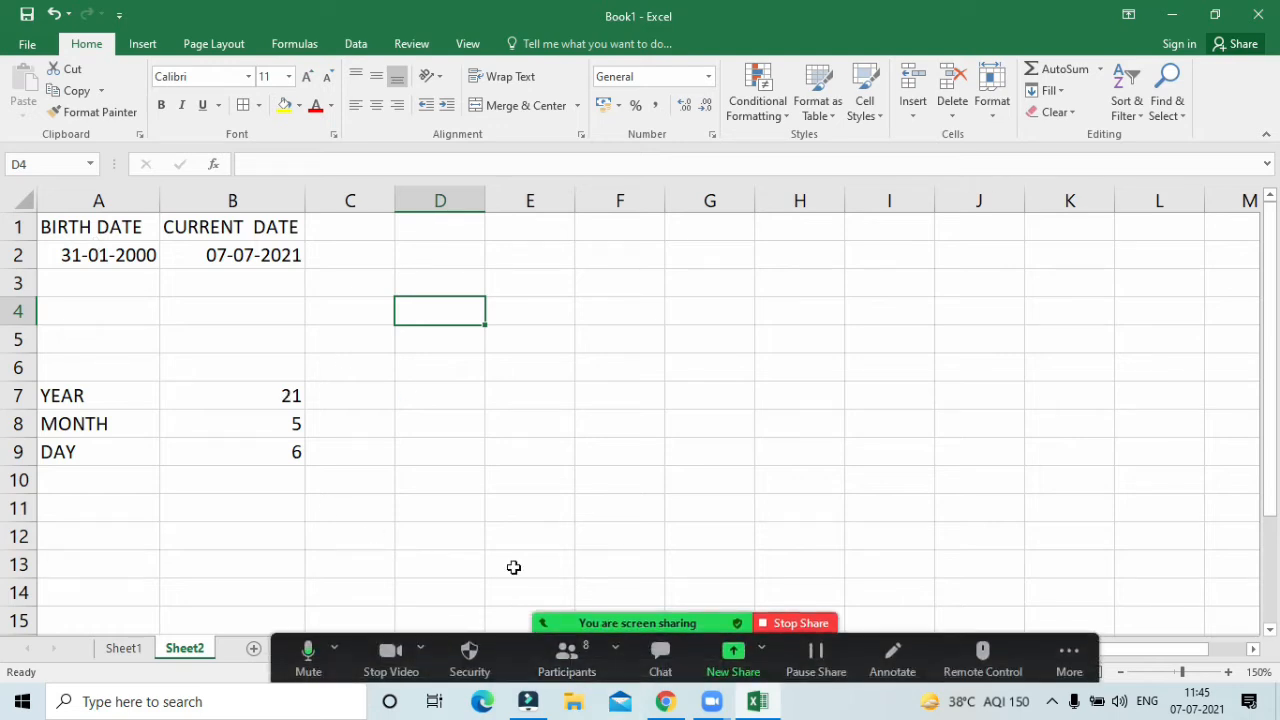
left_click(463, 509)
left_click(257, 451)
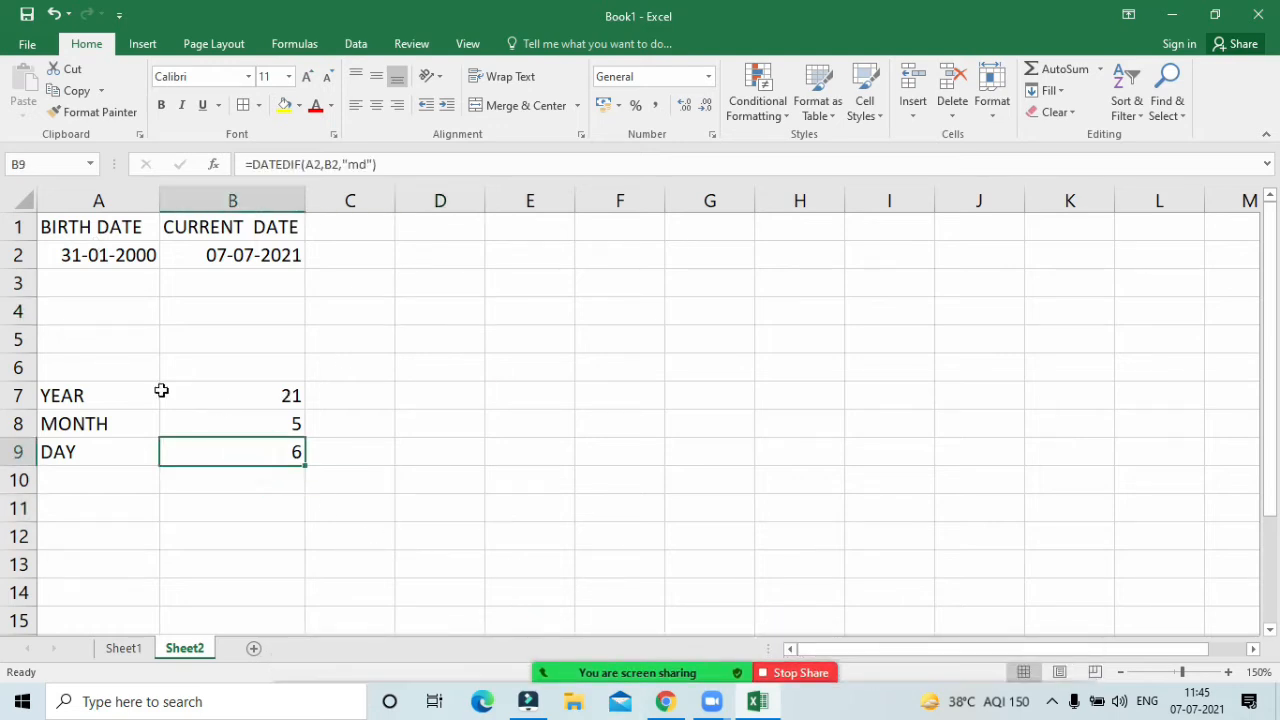
left_click_drag(80, 226, 246, 452)
left_click(379, 100)
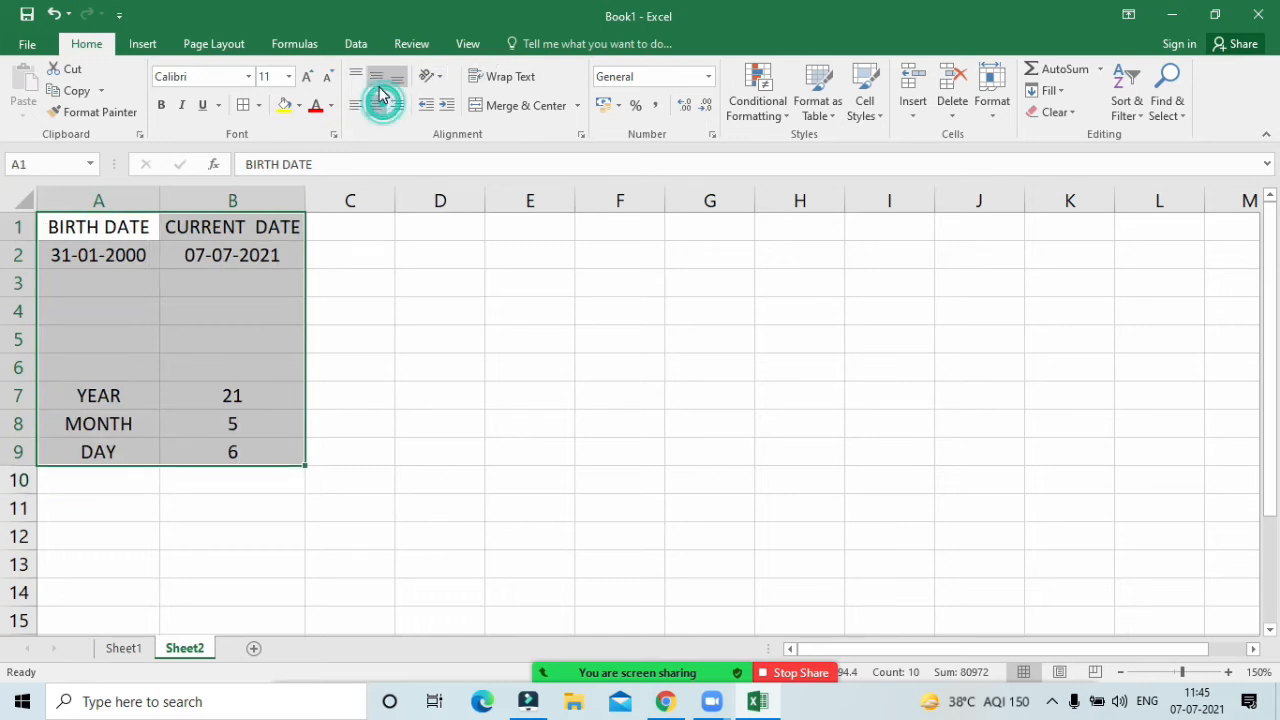
left_click(450, 451)
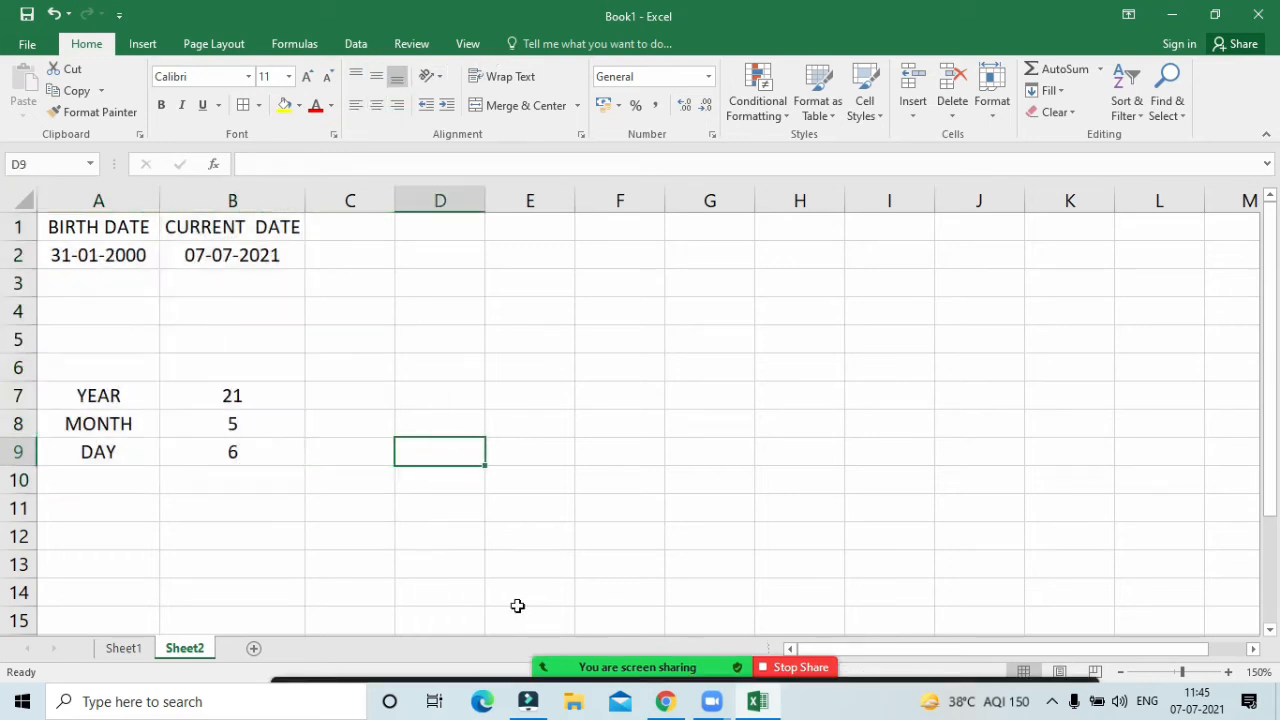
Step: Add a new blank worksheet after Sheet2 and return to Sheet2
left_click(283, 540)
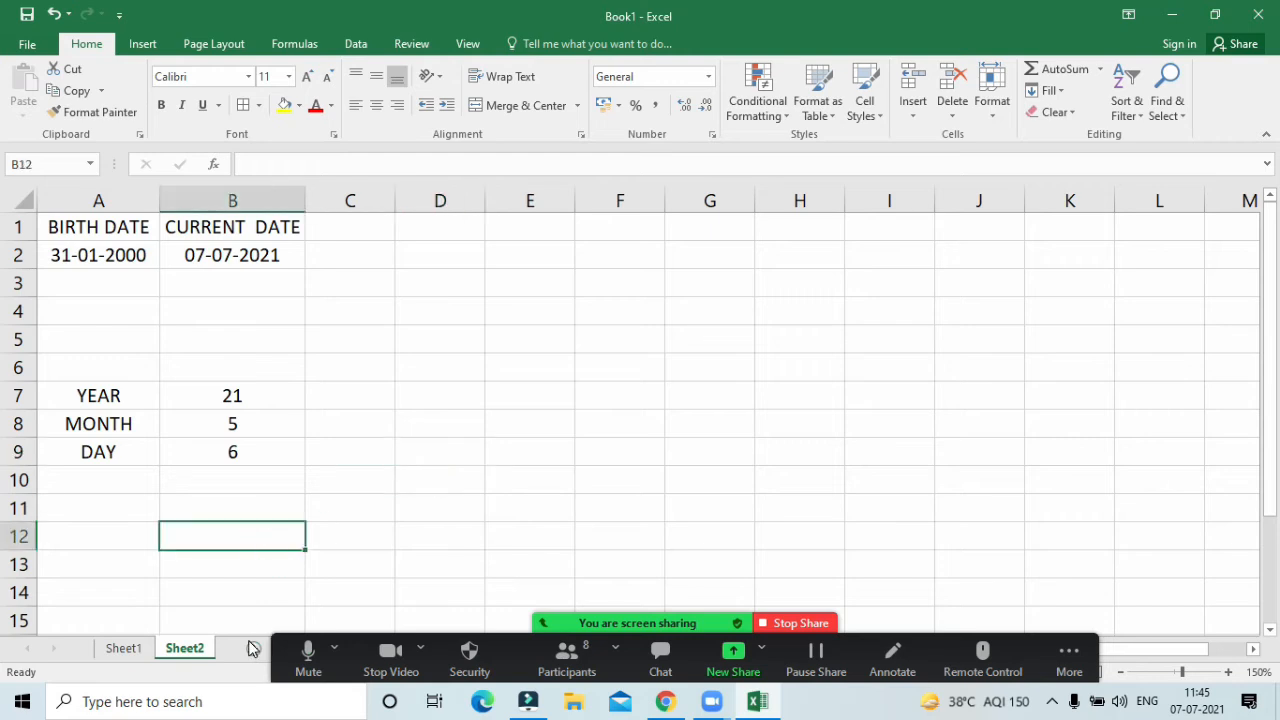
left_click(251, 648)
left_click(182, 648)
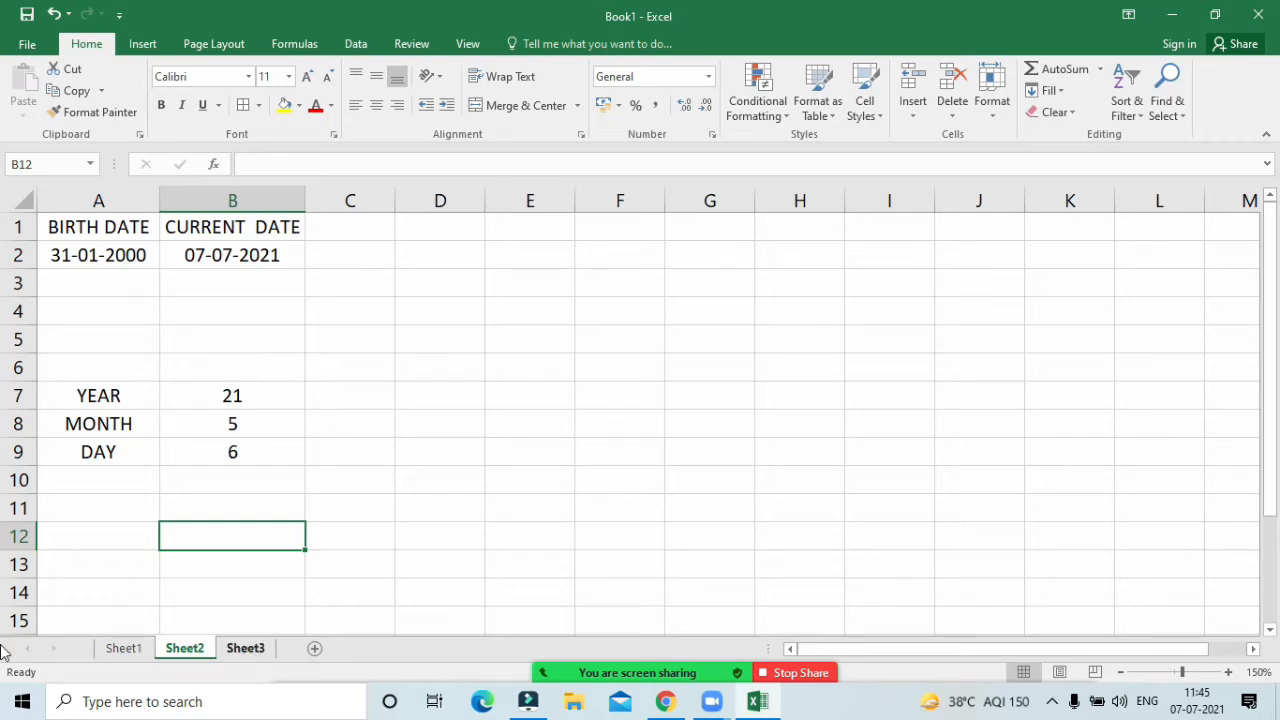
Step: Insert a new blank worksheet before Sheet3 and make it the active sheet
left_click(123, 648)
left_click(182, 648)
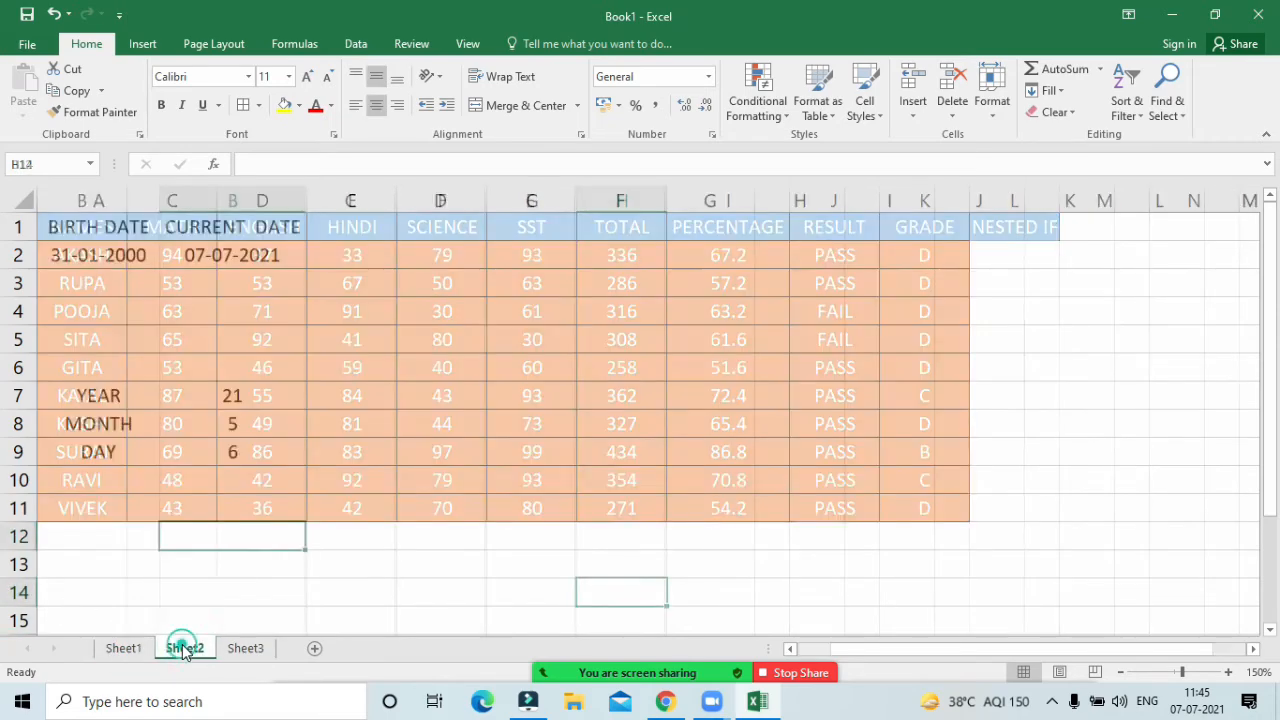
left_click(236, 648)
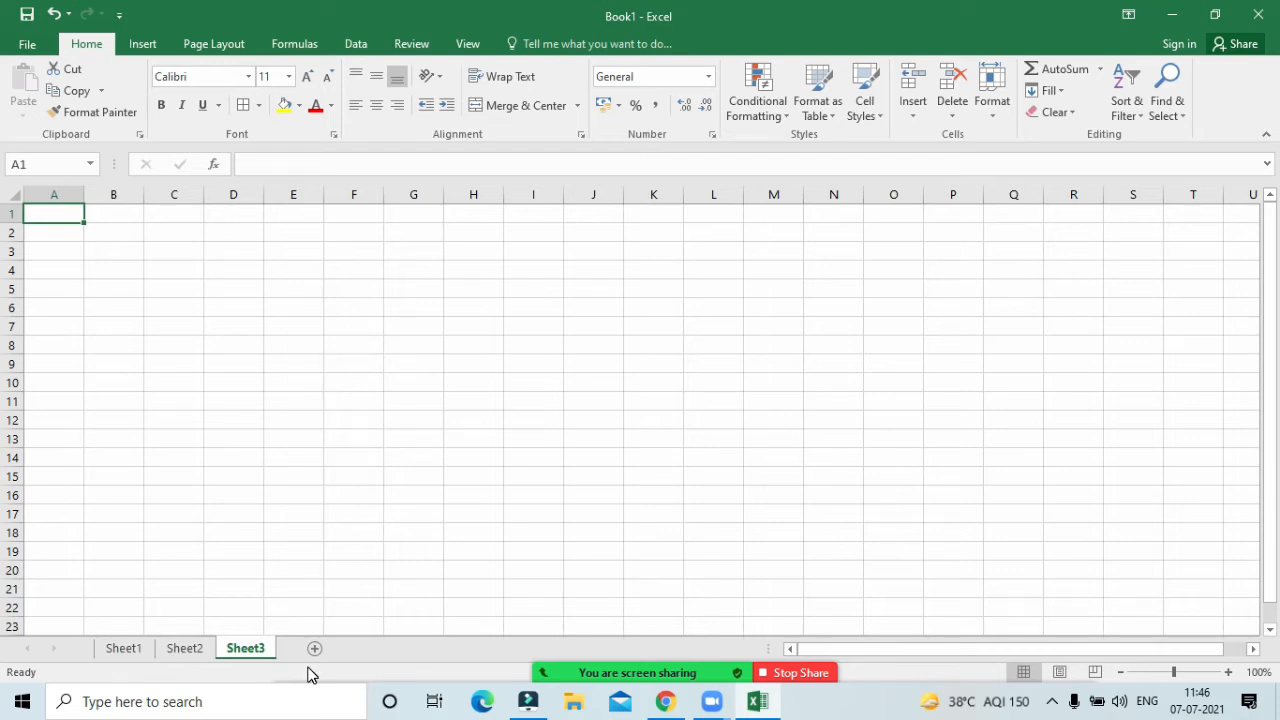
key("shift+F11")
left_click(309, 648)
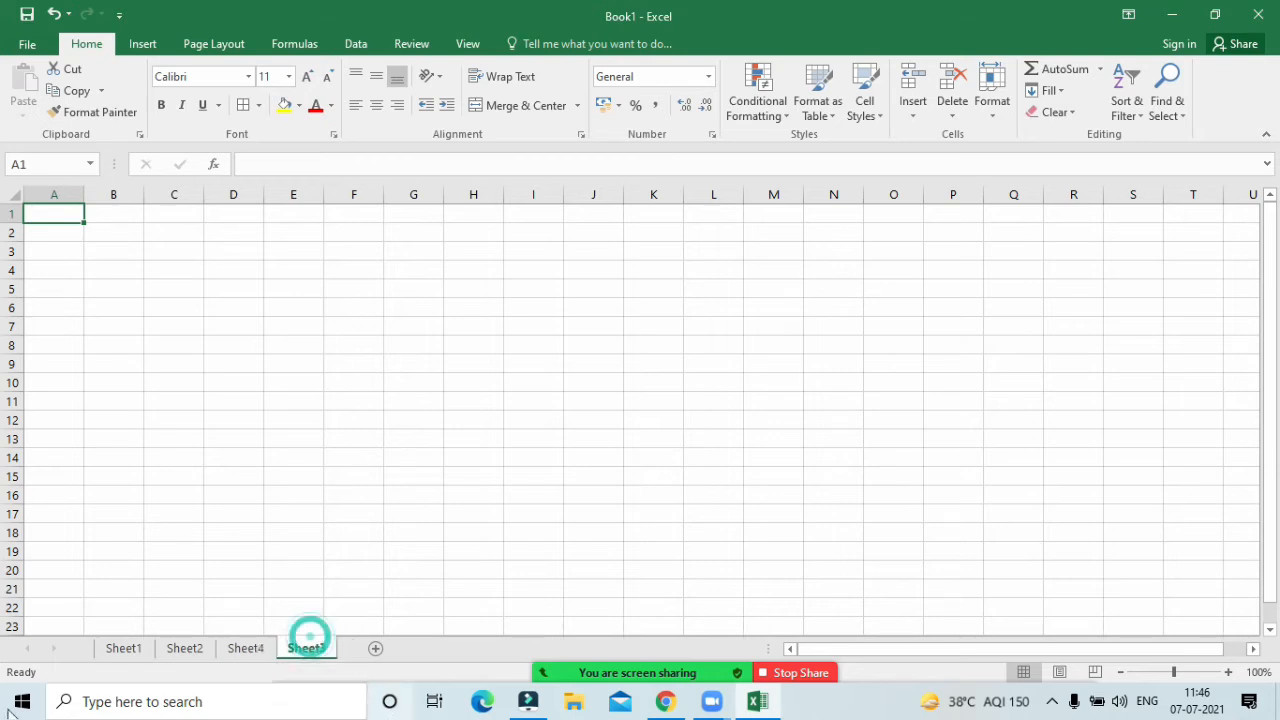
left_click(244, 648)
left_click(87, 230)
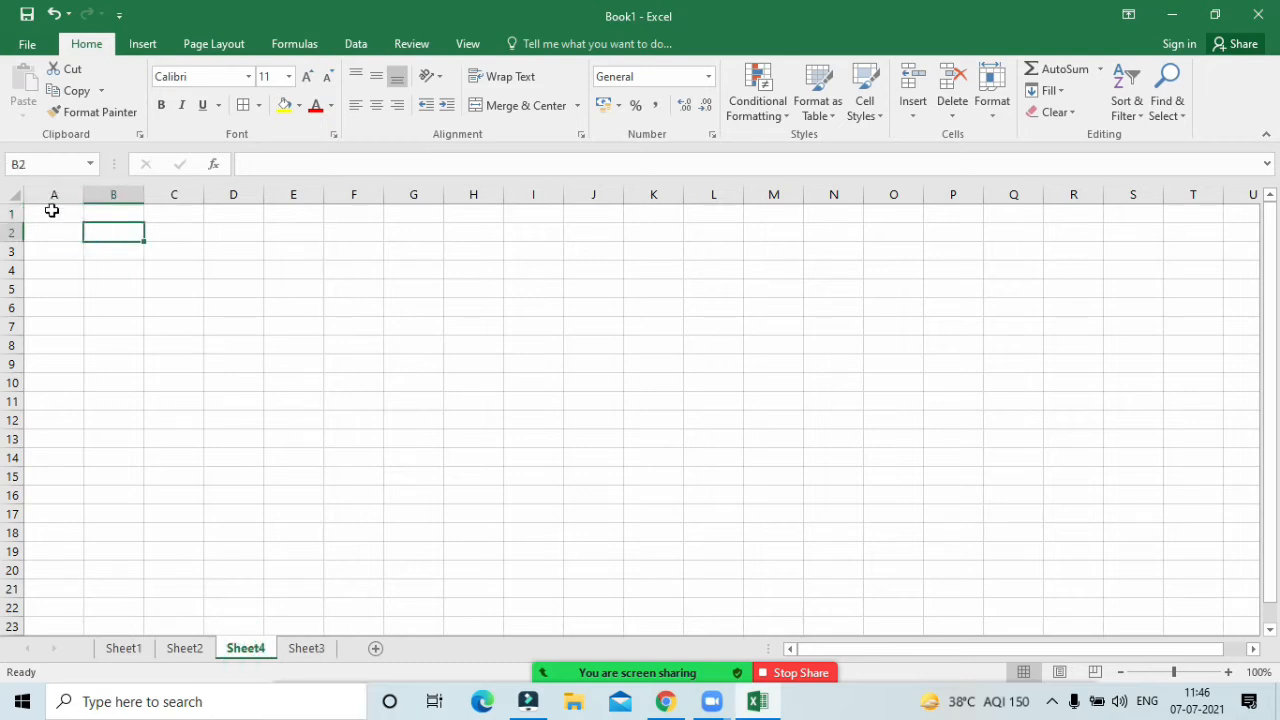
left_click(52, 210)
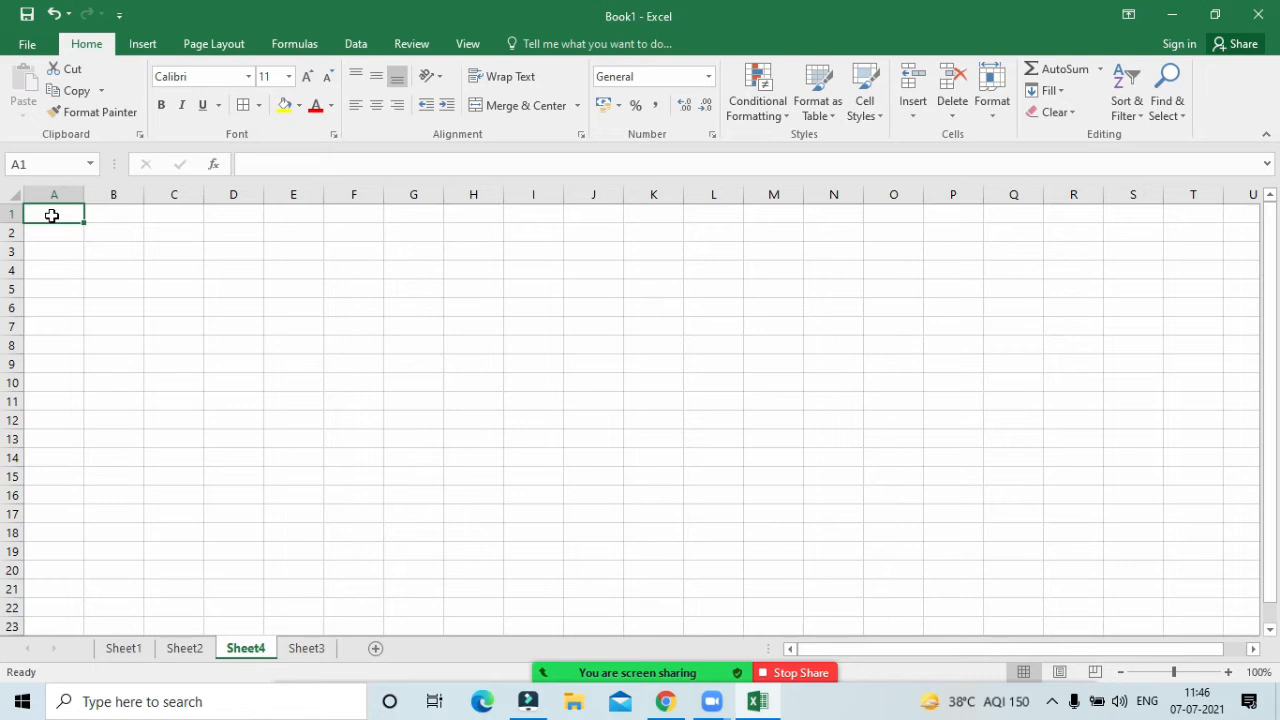
type("BIOL")
key("BackSpace")
key("BackSpace")
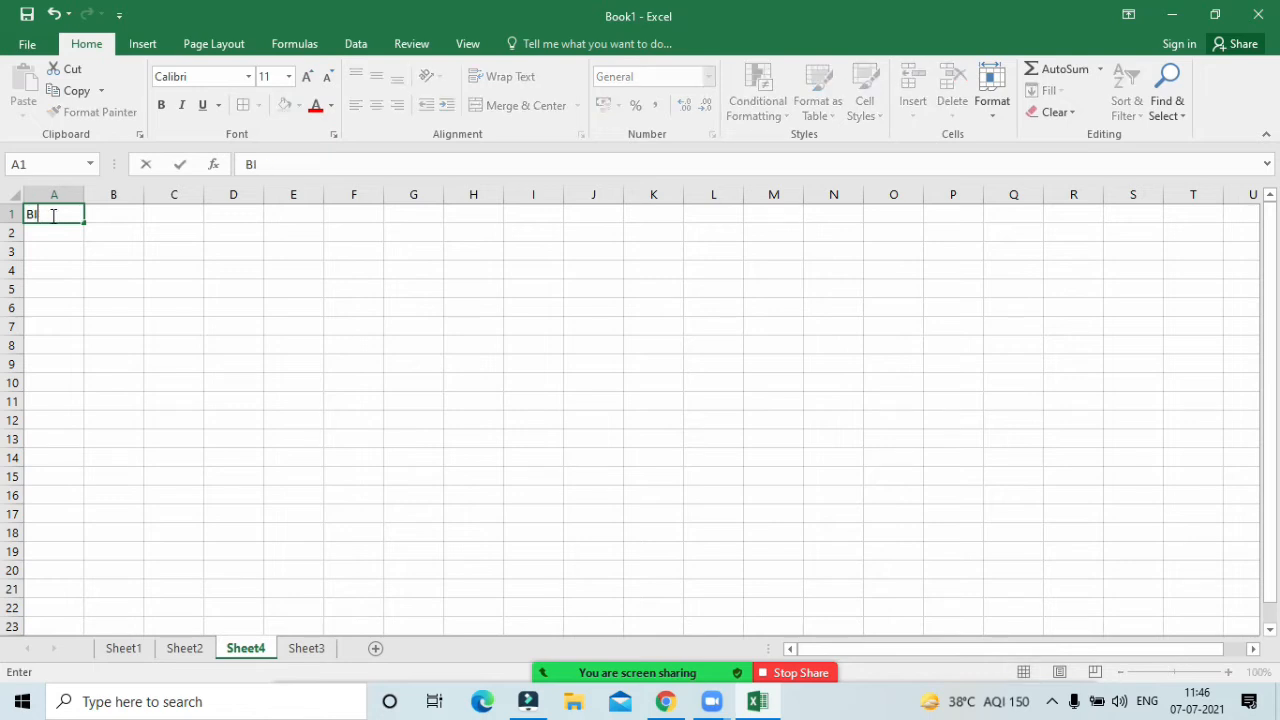
key("BackSpace")
key("BackSpace")
key("Return")
left_click(109, 340)
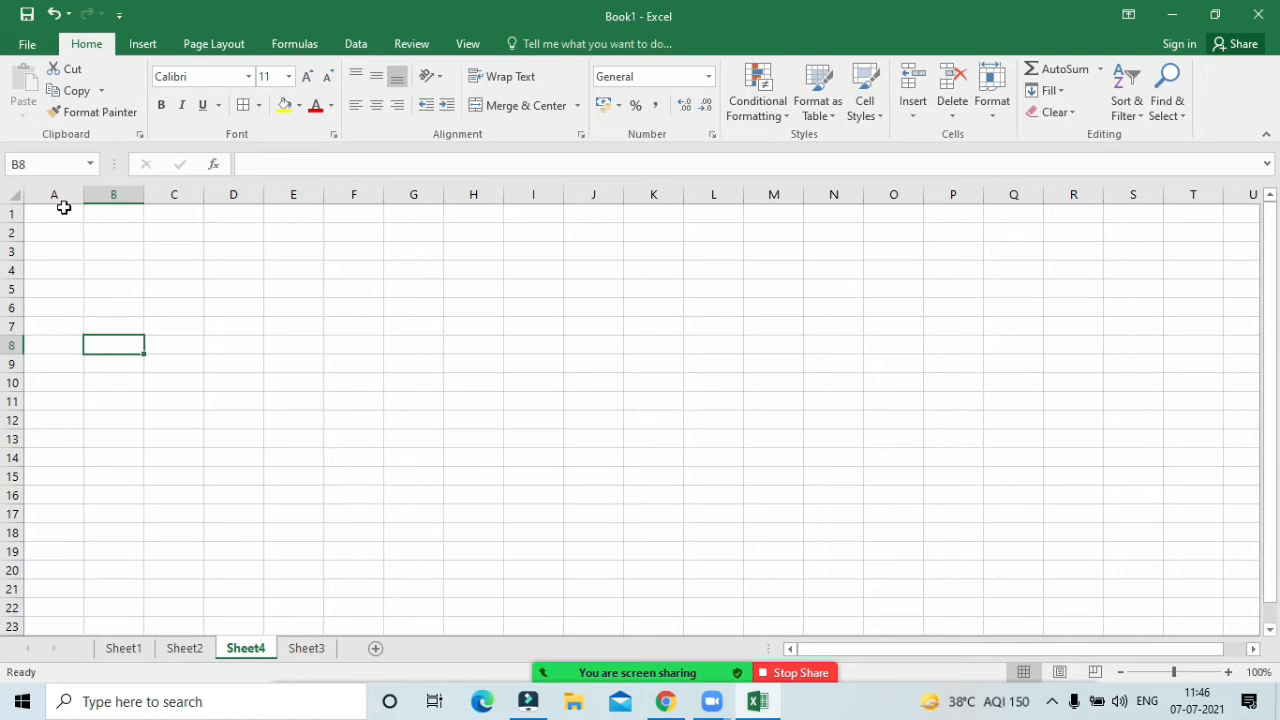
left_click_drag(63, 207, 1158, 555)
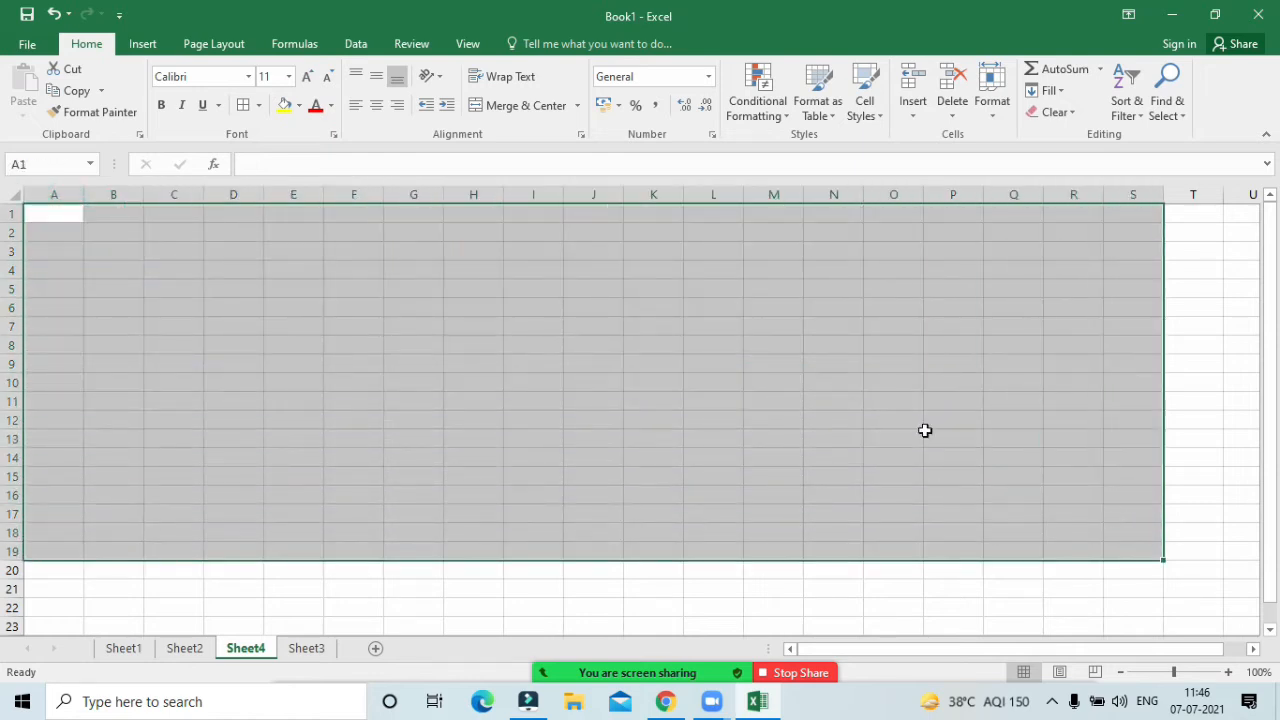
left_click(1200, 416)
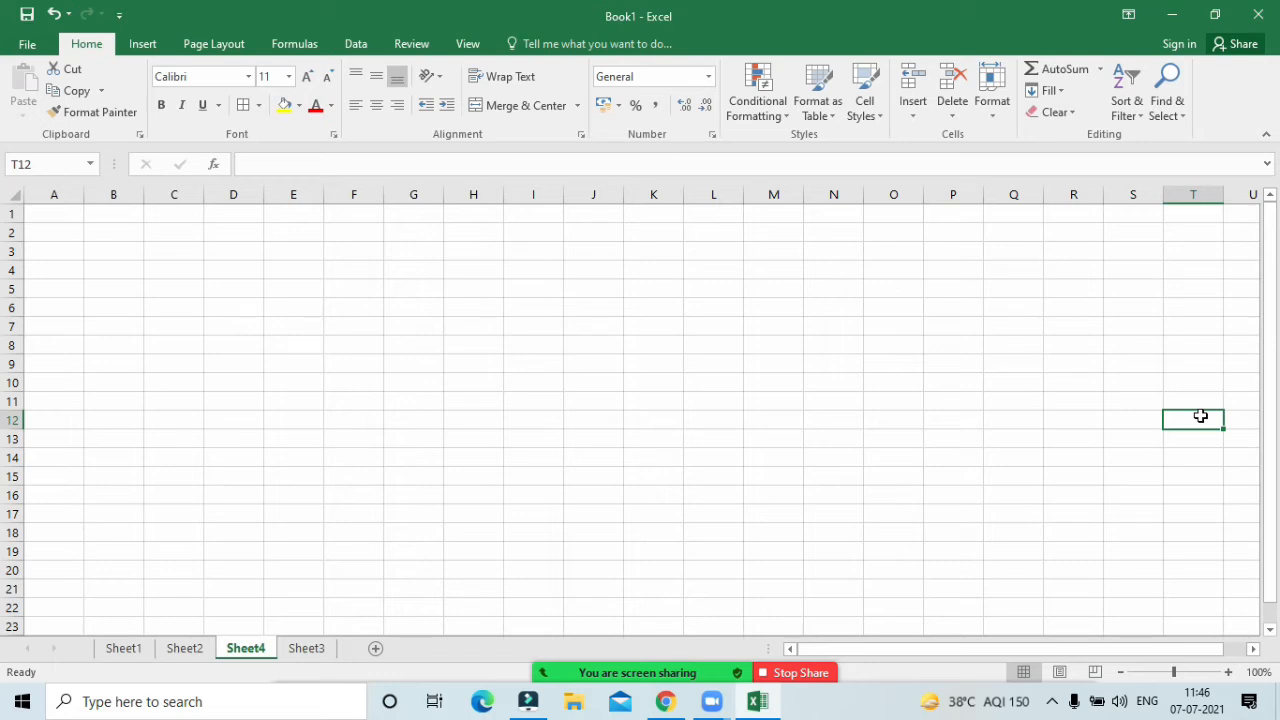
left_click(1017, 388)
Step: Check the Zoom participants list for the raised hand and minimize the list
left_click(580, 662)
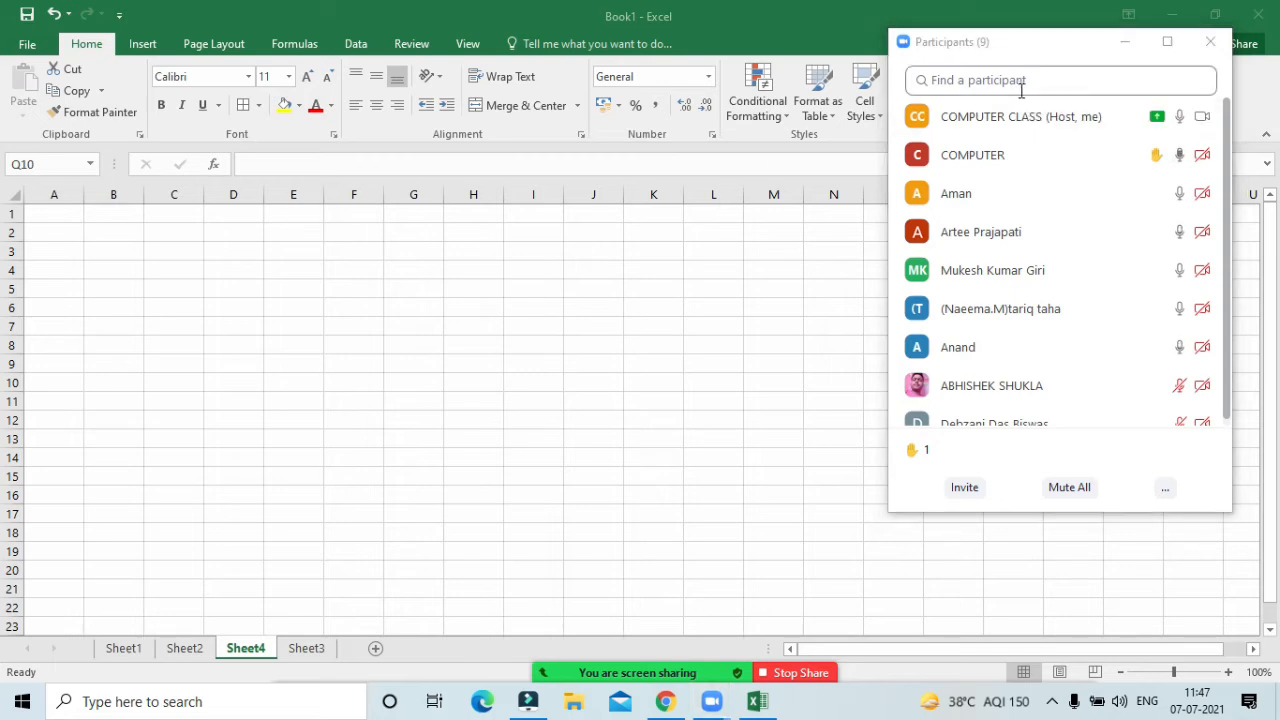
left_click(1131, 50)
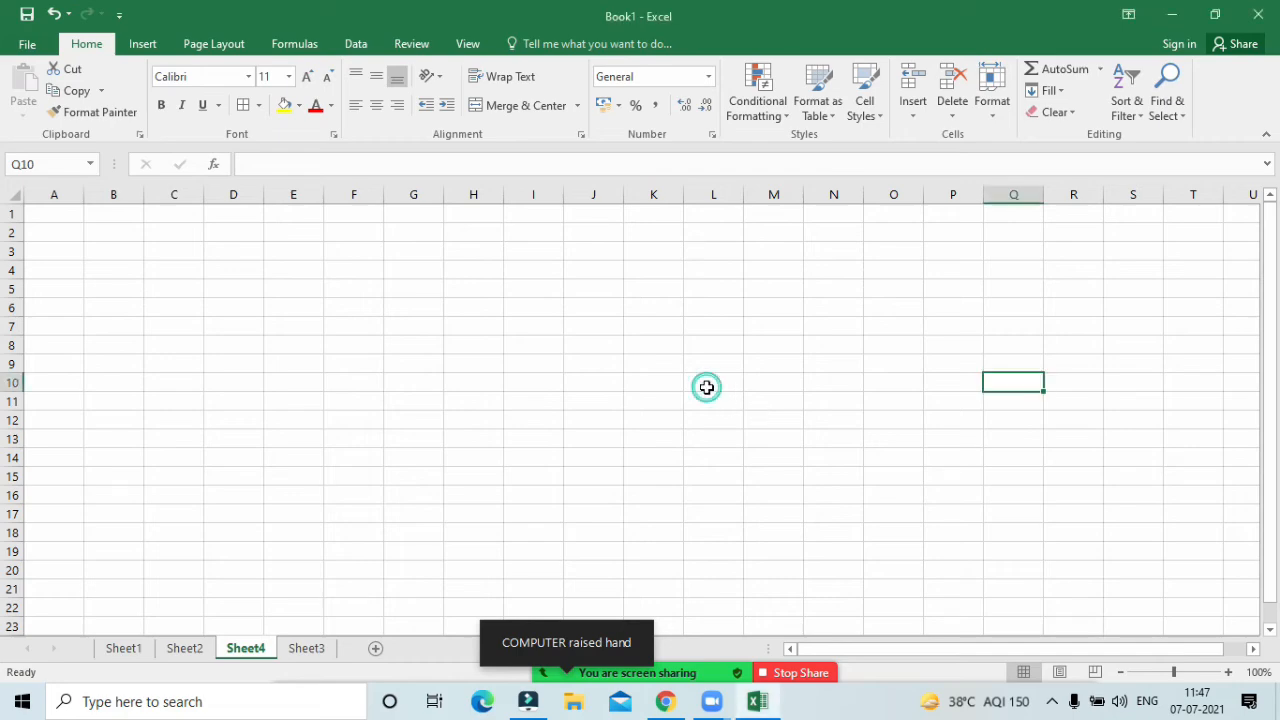
Step: Magnify and shrink the blank worksheet view repeatedly between 70% and 160%, ending at 100%
scroll(706, 387, "up", 3)
scroll(706, 387, "up", 1)
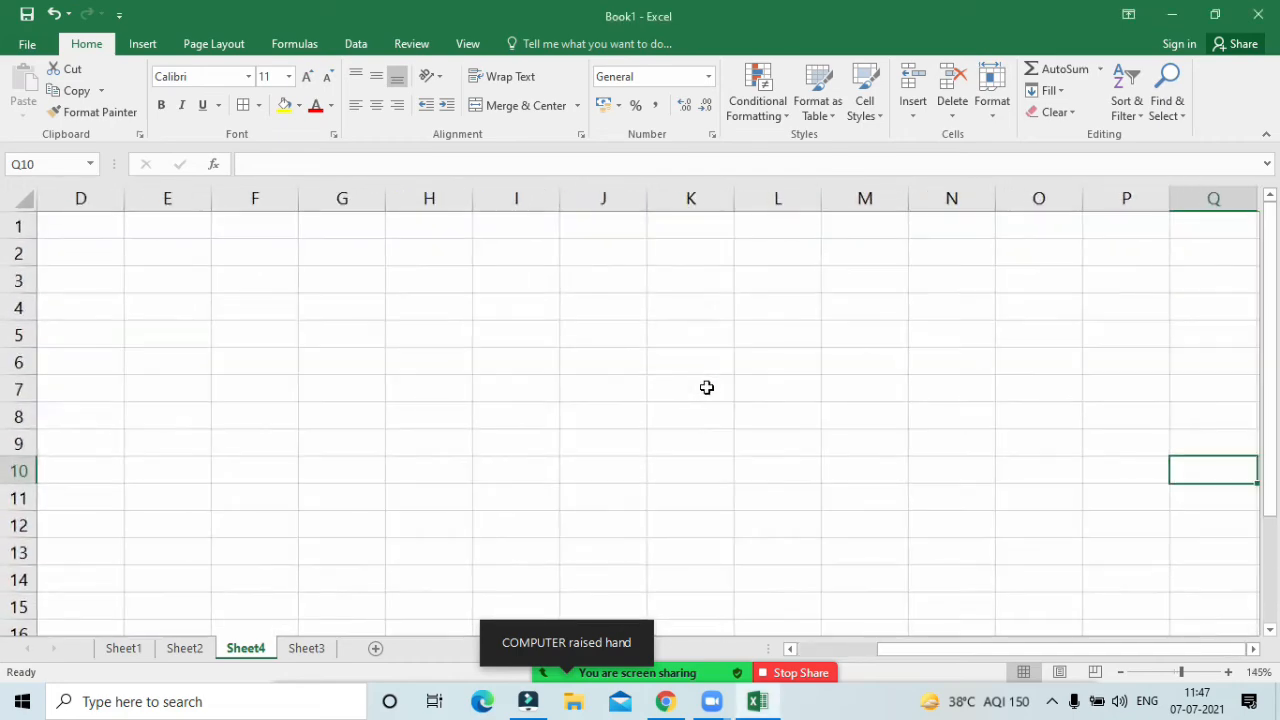
scroll(706, 387, "down", 1)
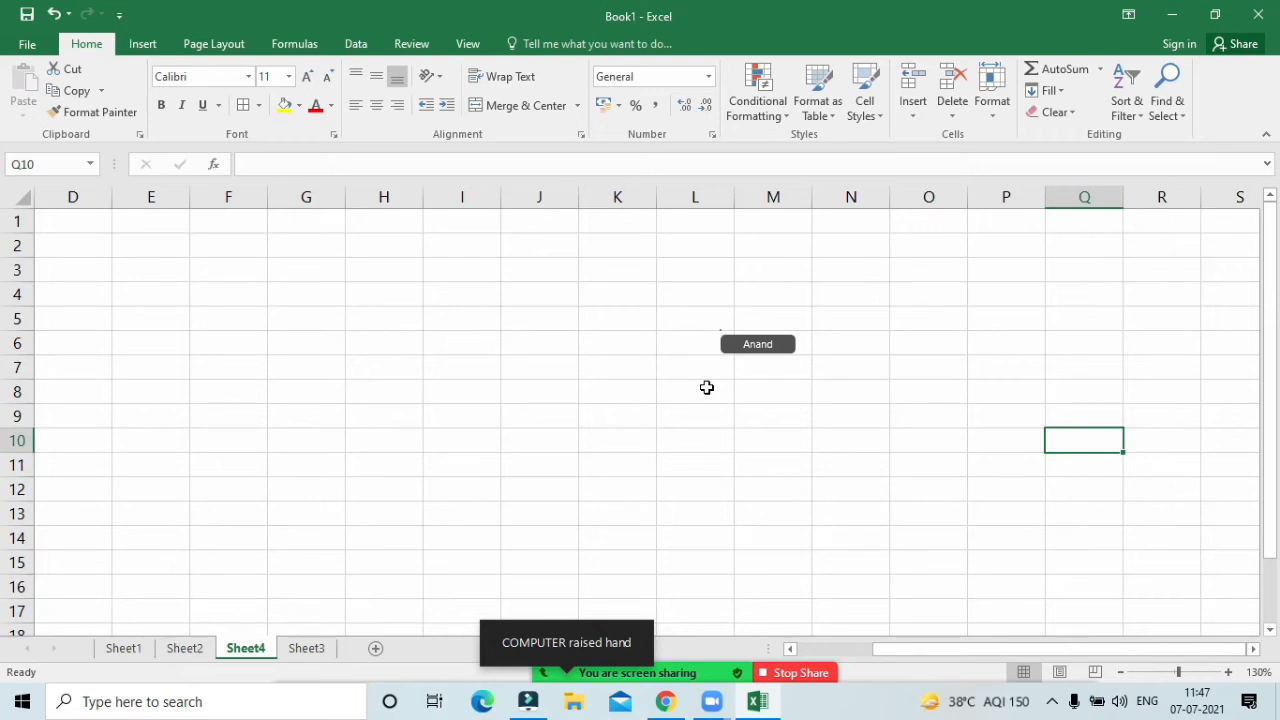
scroll(706, 387, "down", 3)
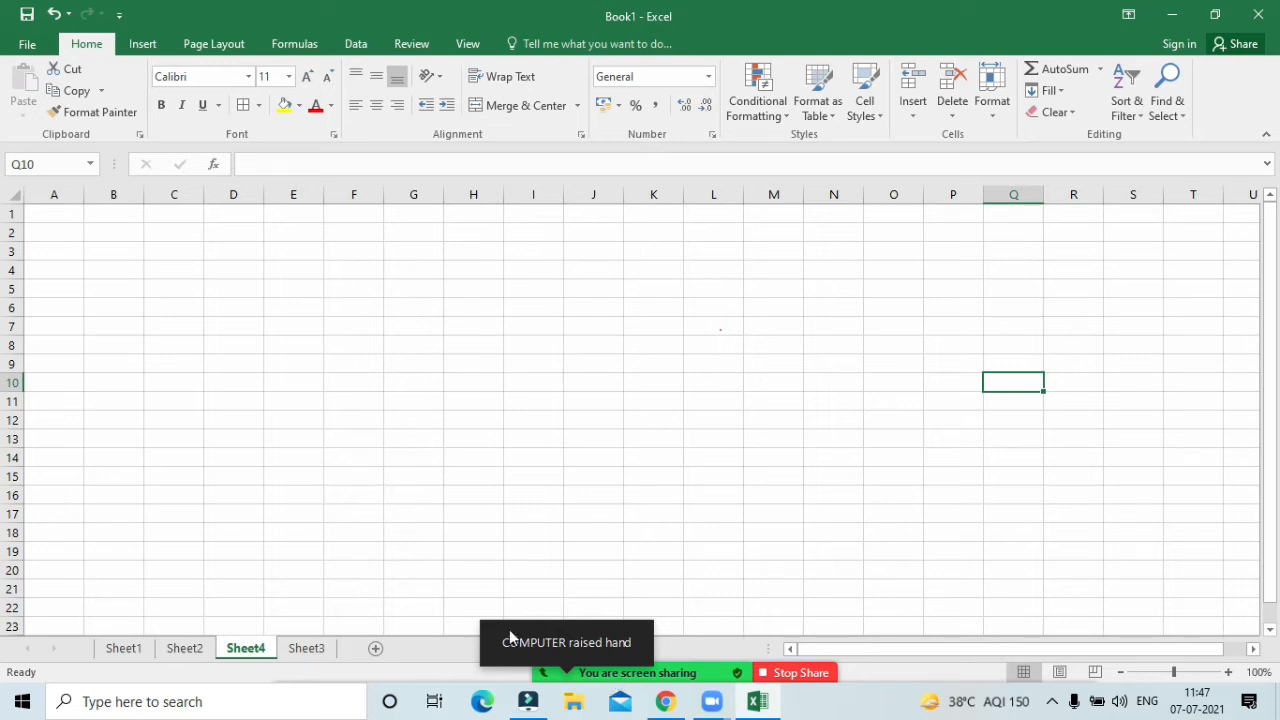
scroll(459, 523, "down", 2)
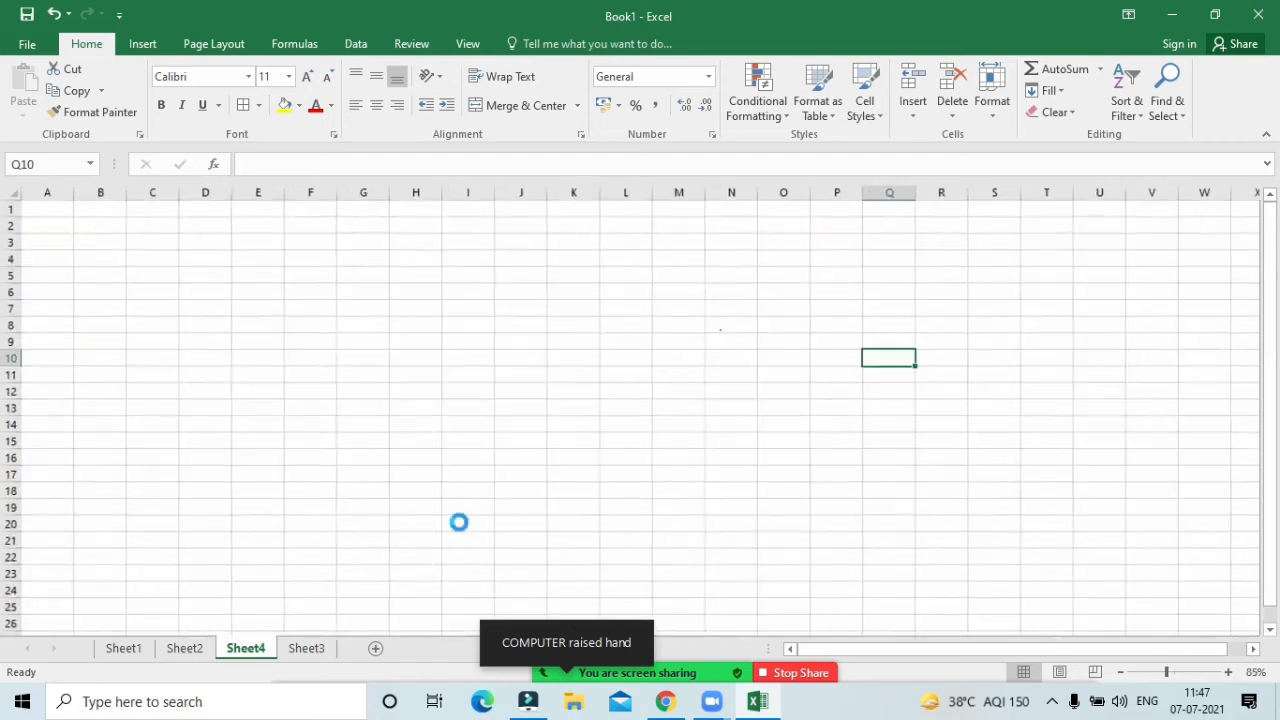
scroll(459, 523, "up", 3)
scroll(459, 523, "down", 1)
scroll(459, 522, "down", 2)
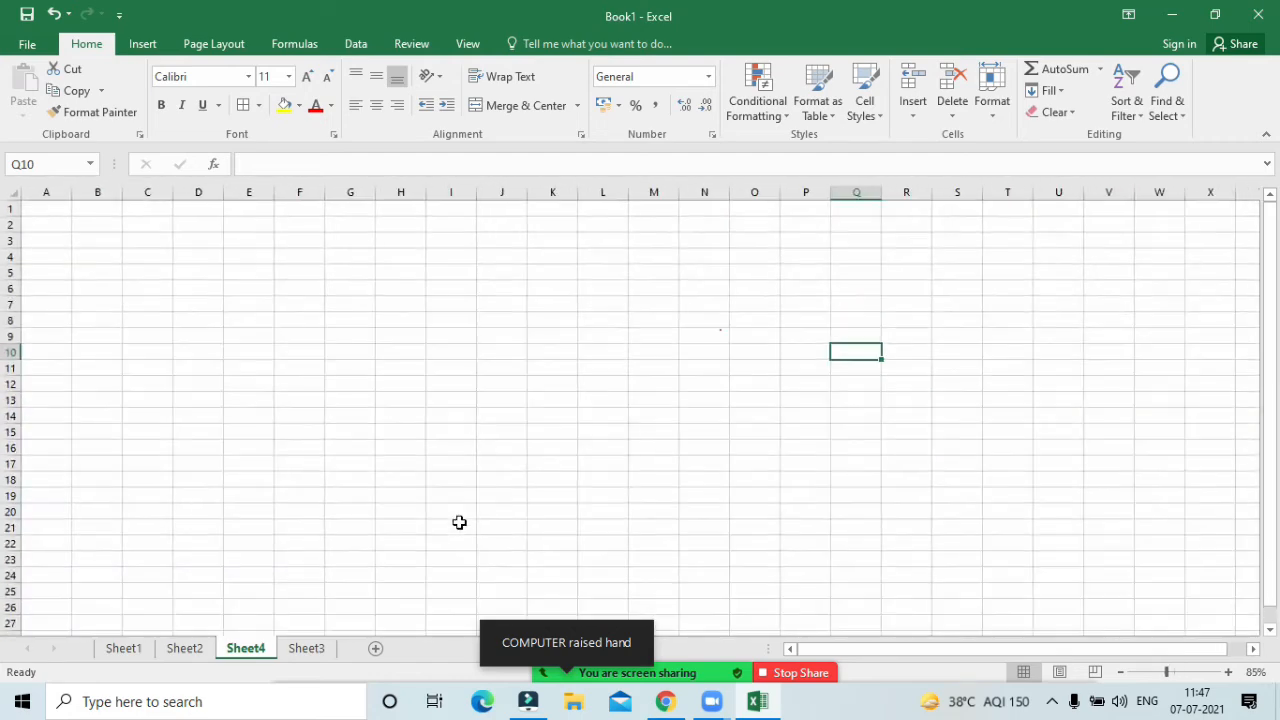
scroll(459, 522, "up", 1)
scroll(459, 522, "up", 1)
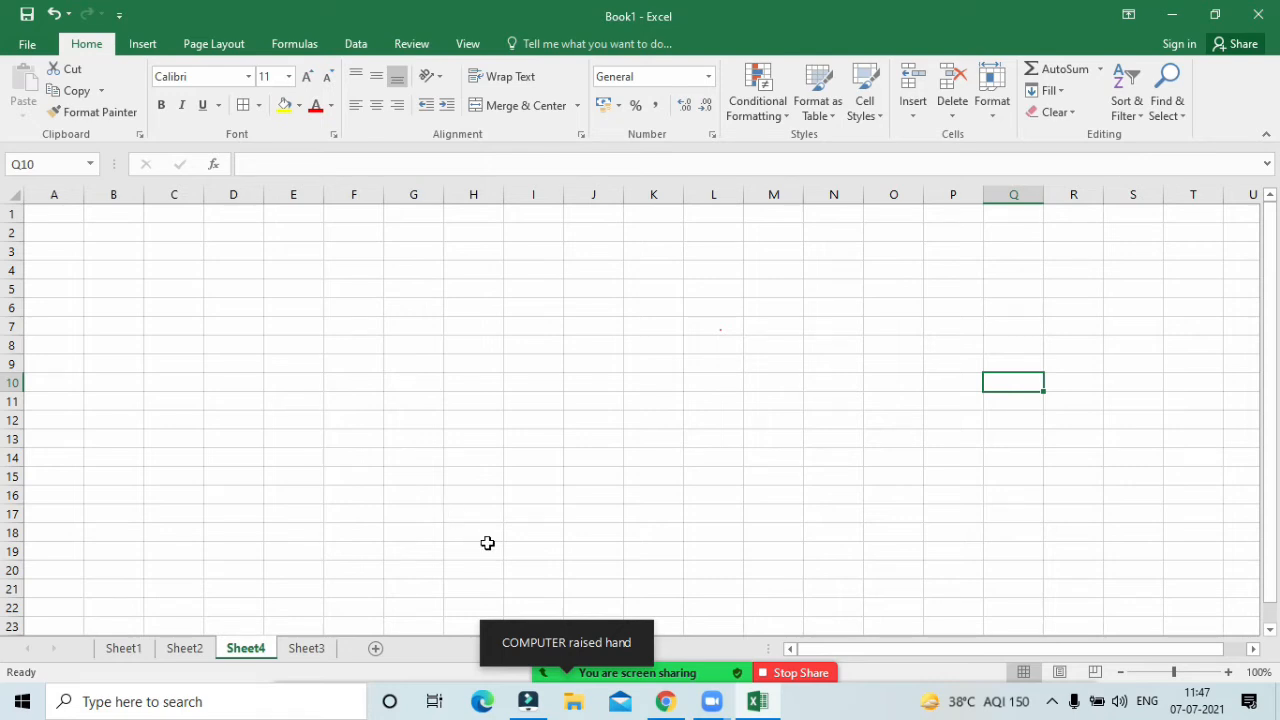
scroll(571, 426, "down", 1)
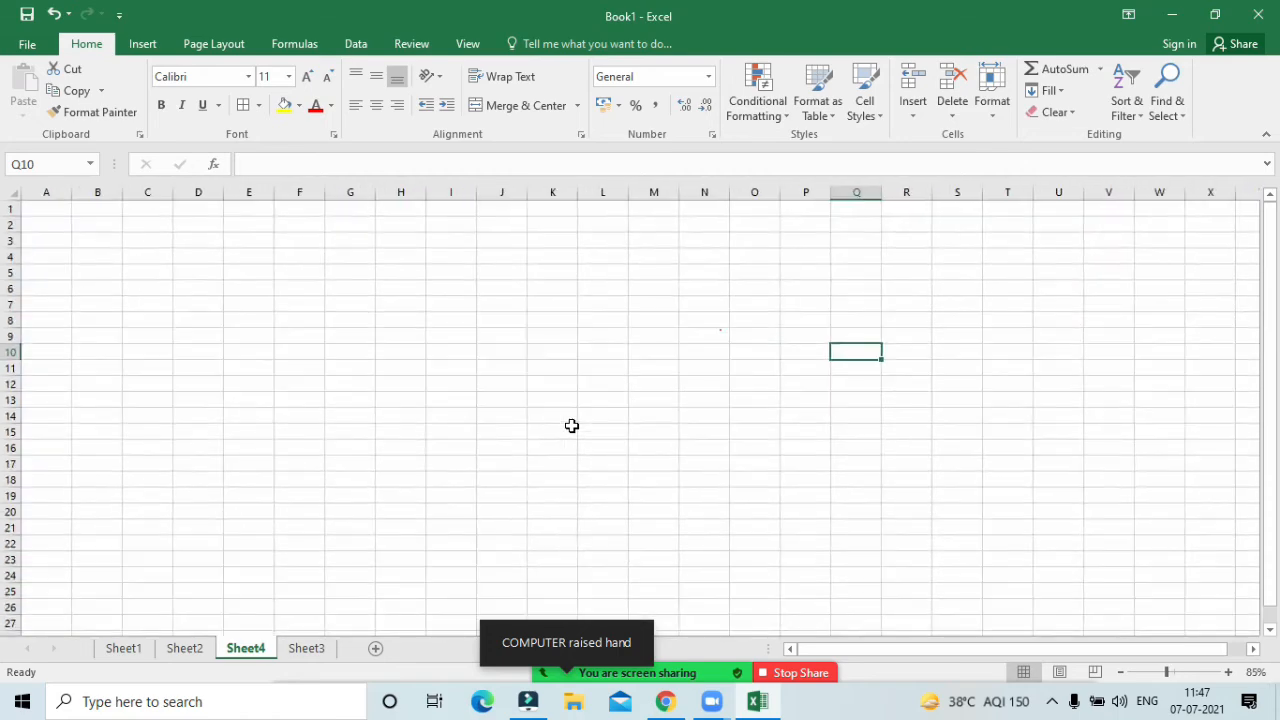
scroll(571, 426, "down", 1)
scroll(571, 426, "up", 1)
scroll(571, 426, "up", 3)
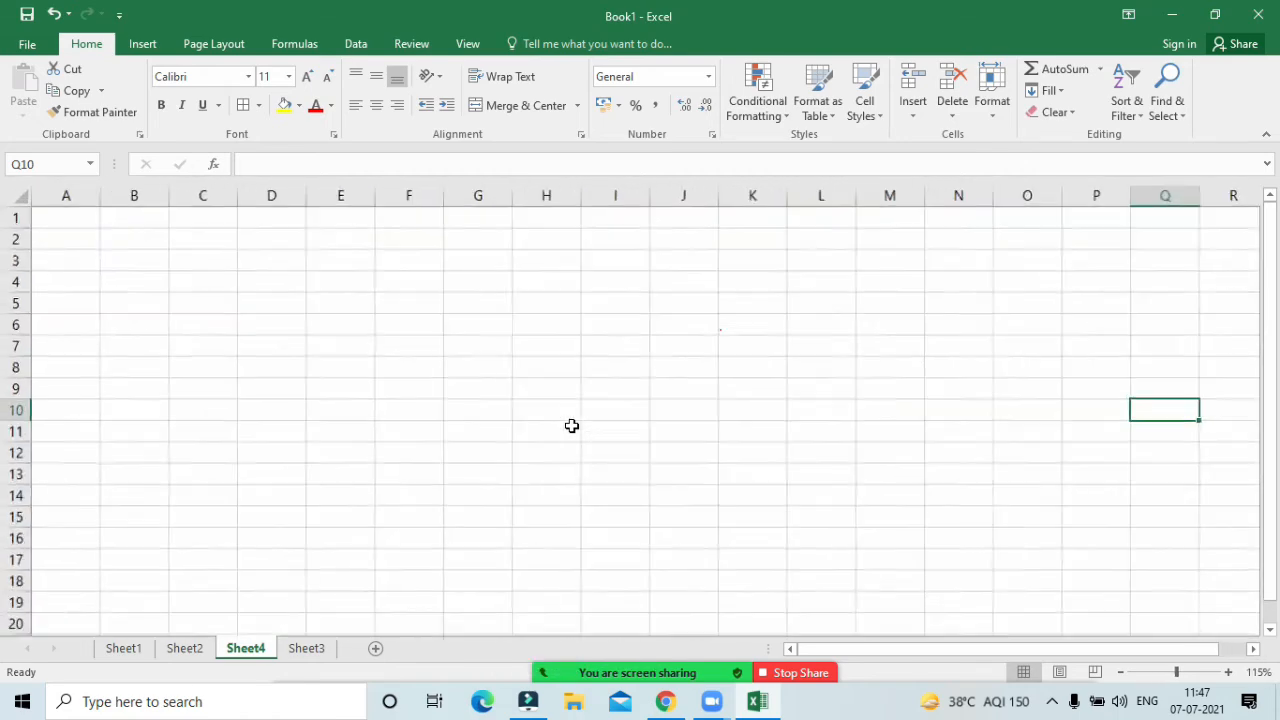
scroll(571, 426, "up", 3)
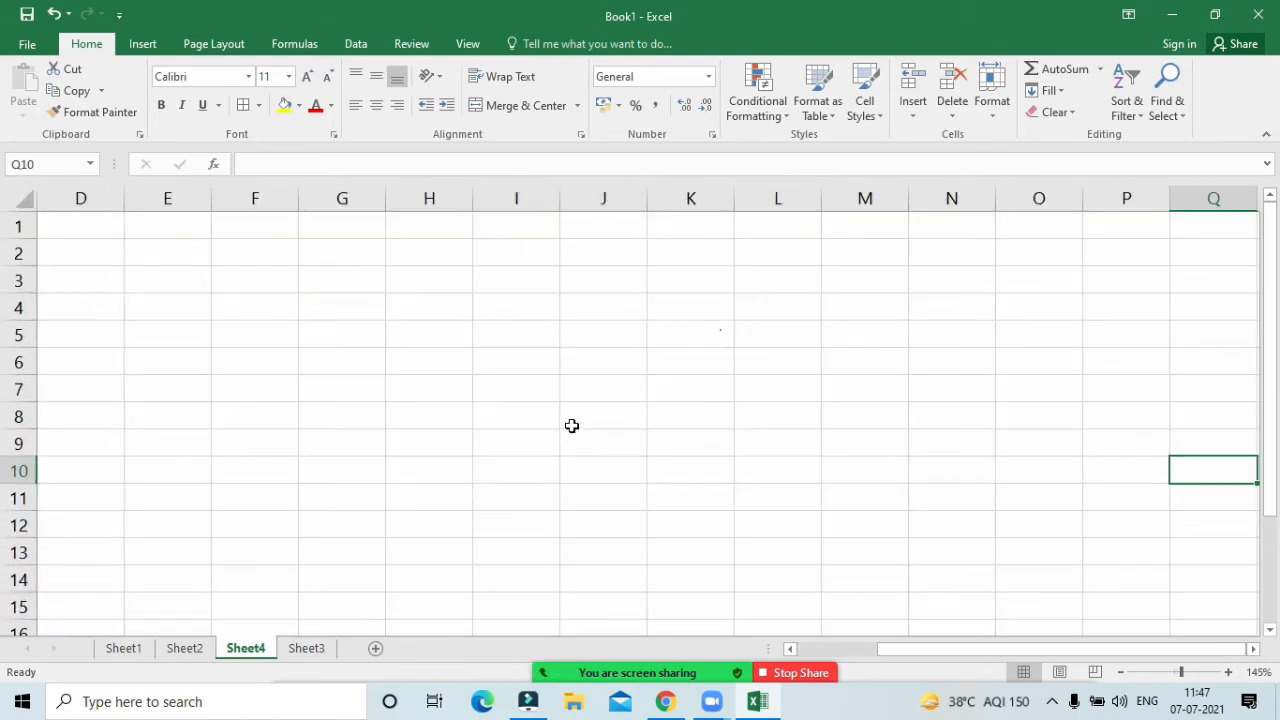
scroll(571, 426, "down", 6)
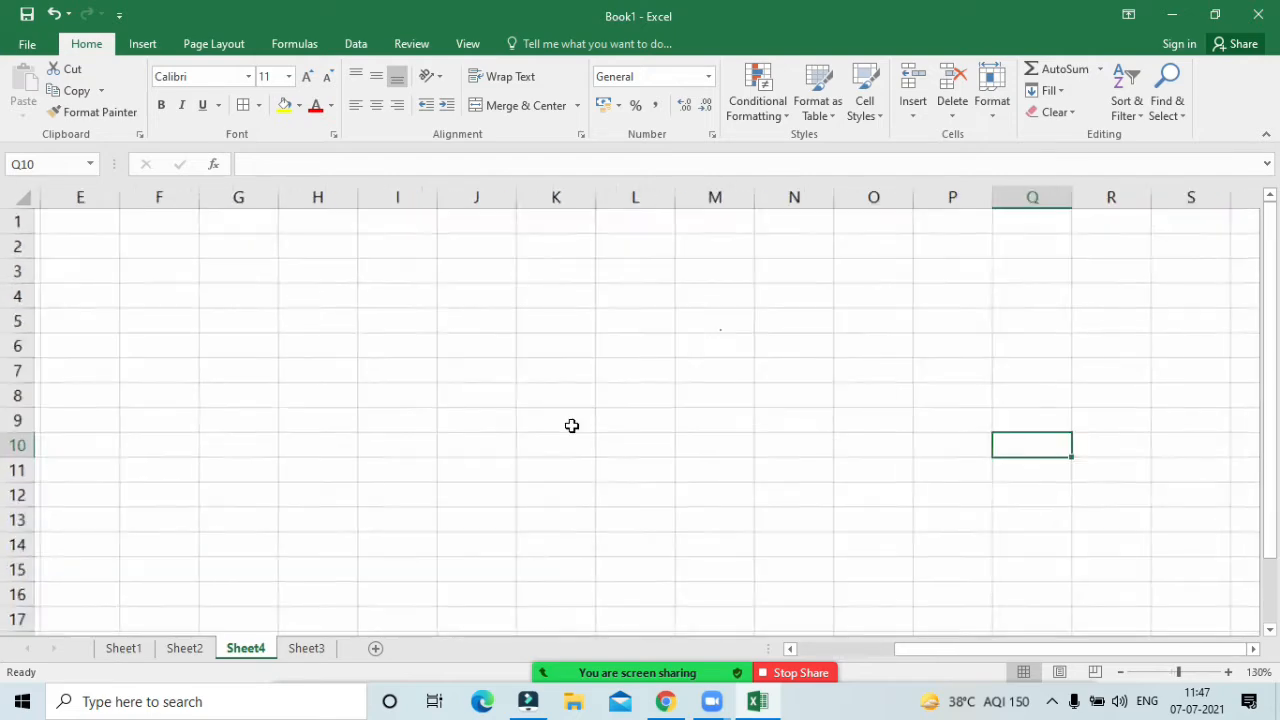
scroll(571, 426, "up", 2)
scroll(571, 426, "up", 4)
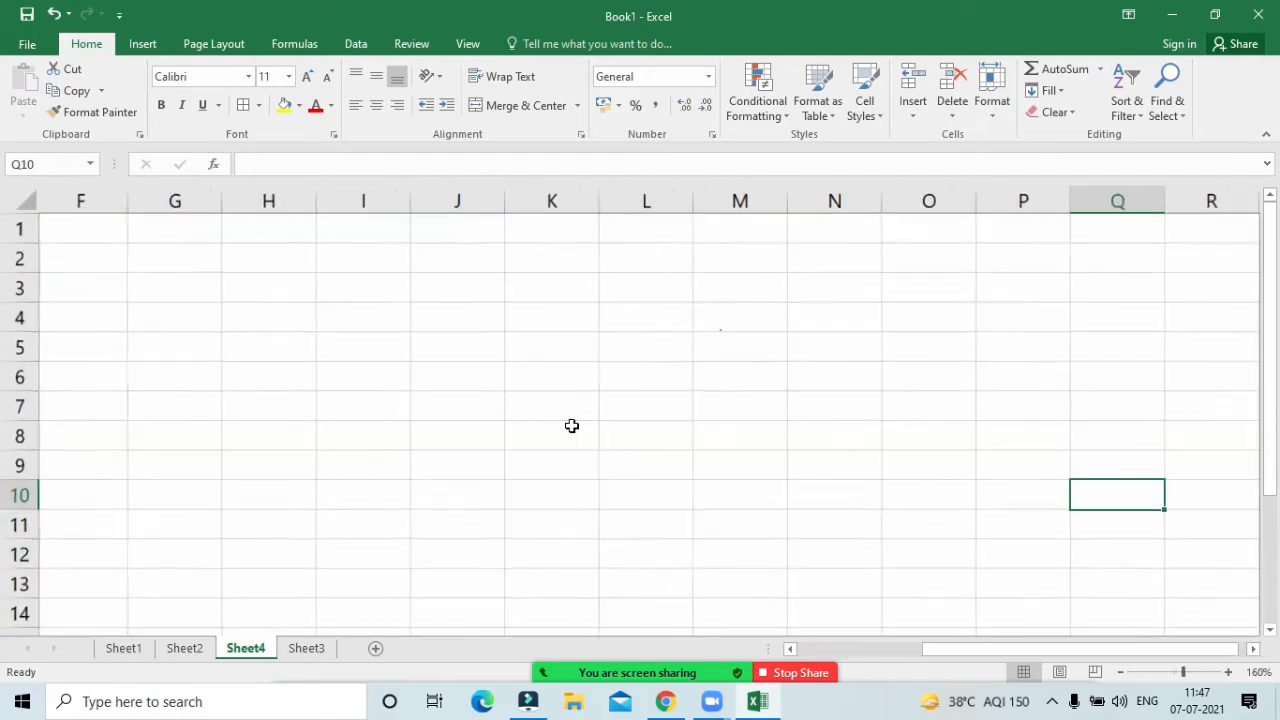
scroll(571, 426, "down", 5)
scroll(571, 426, "down", 3)
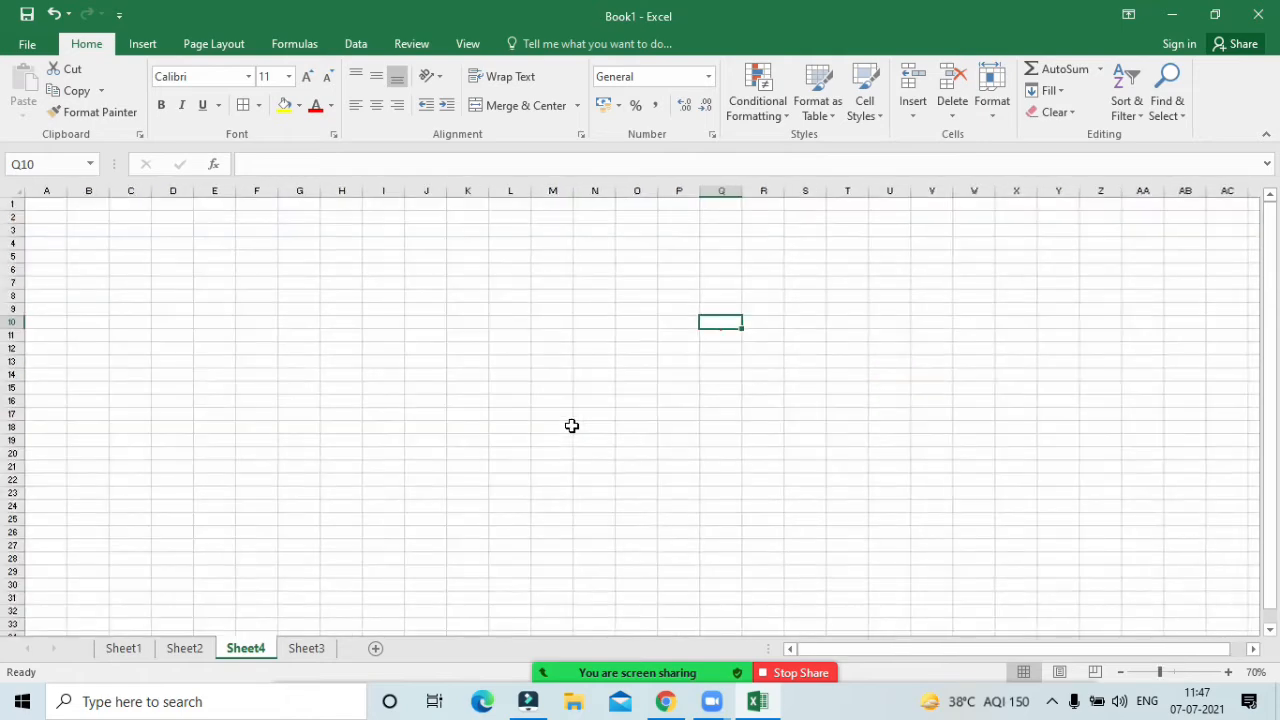
scroll(571, 426, "up", 3)
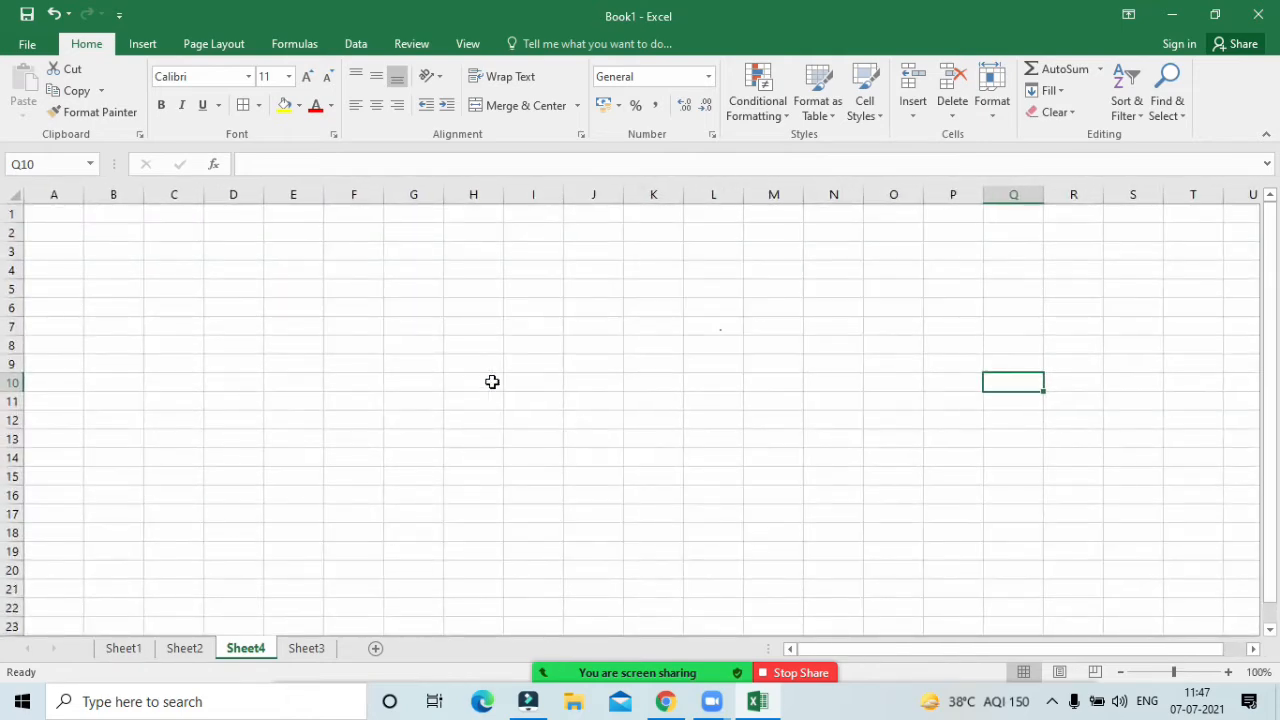
Step: Set the worksheet's magnification to a custom zoom of 150%
left_click(430, 321)
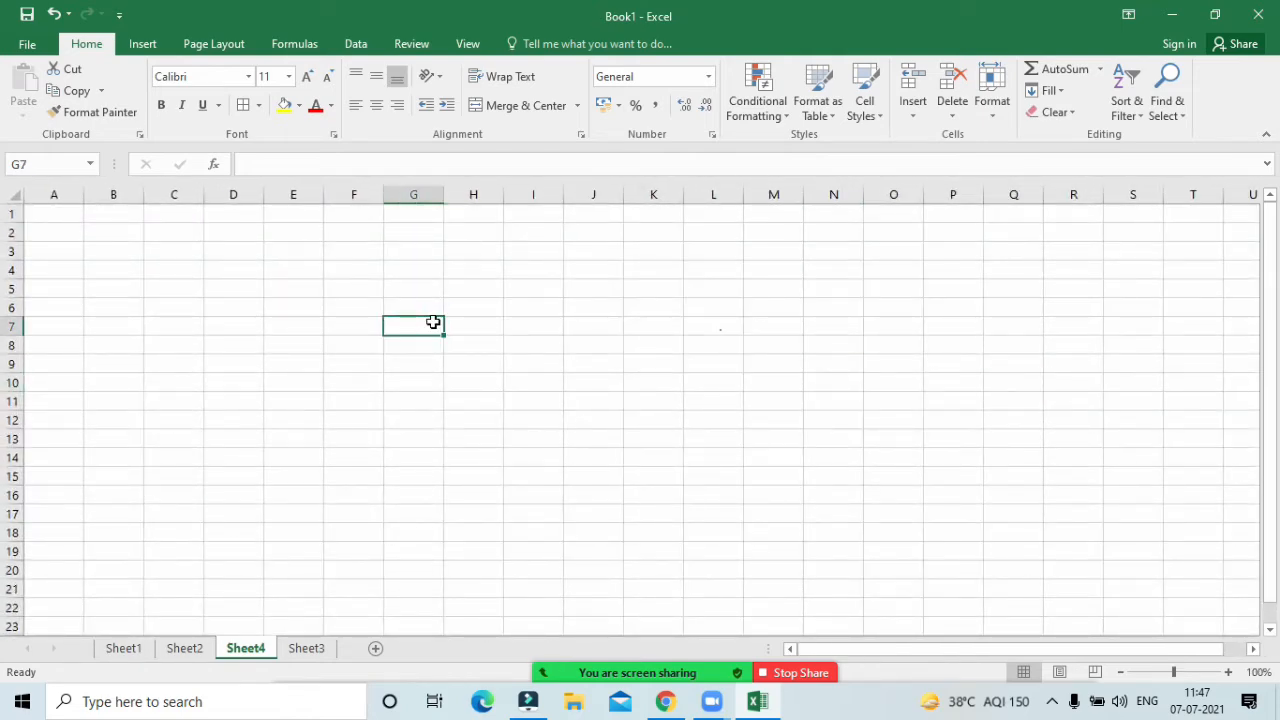
key("alt+w")
key("q")
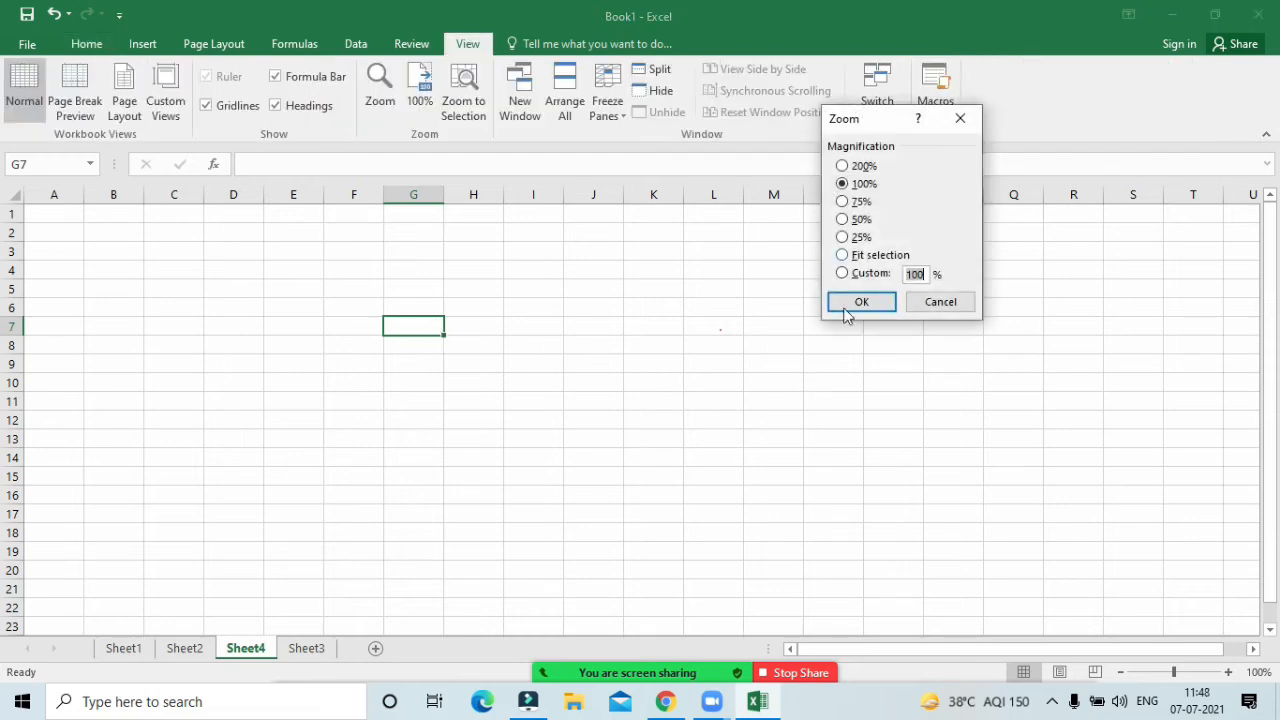
left_click(910, 272)
key("BackSpace")
type("150")
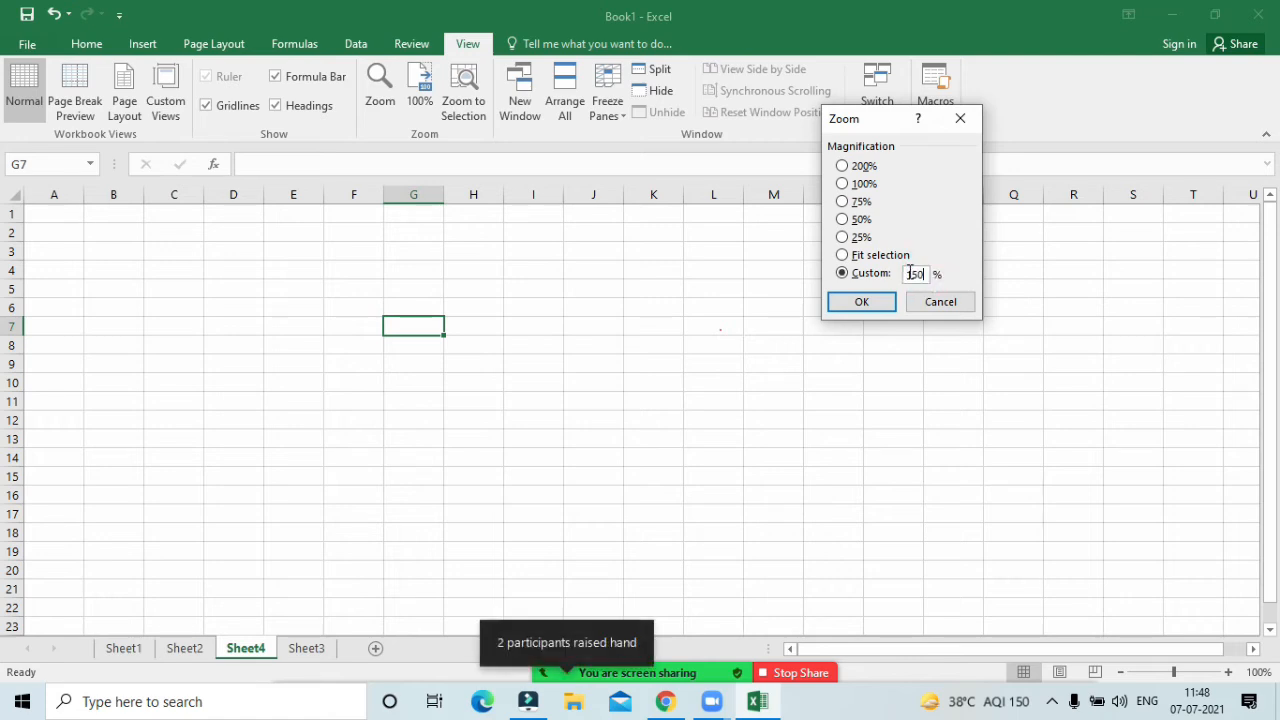
key("Return")
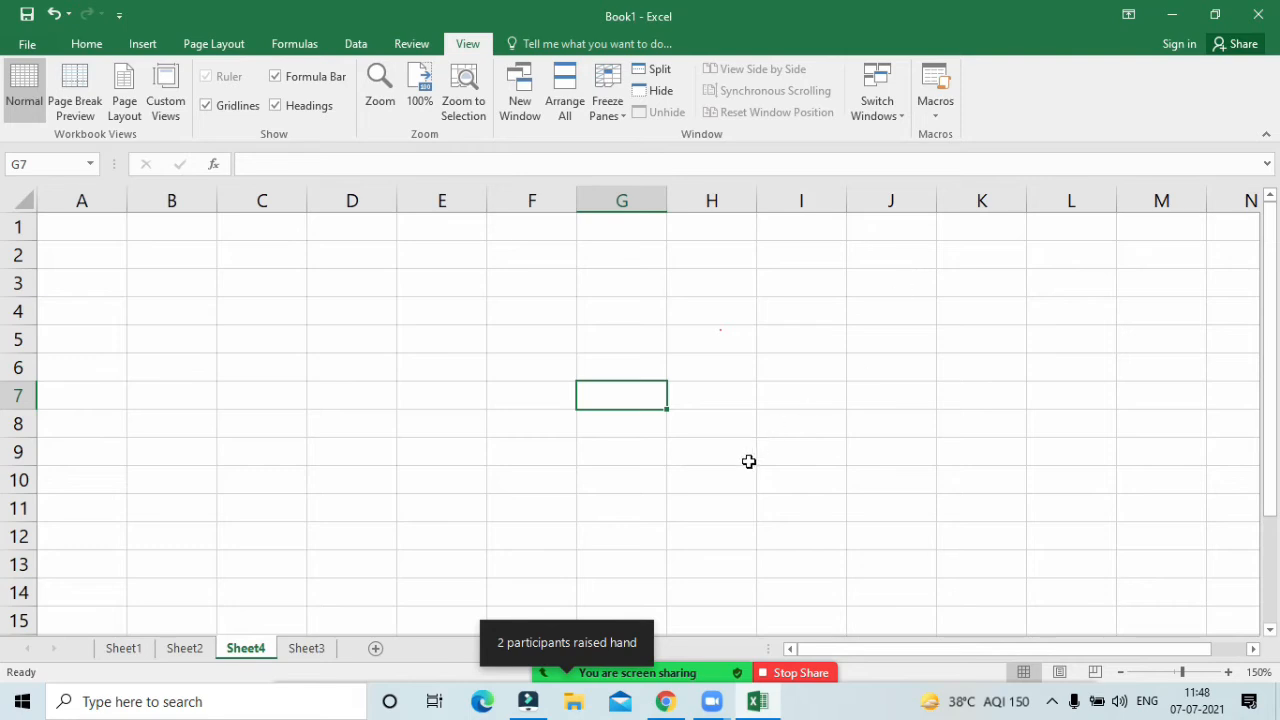
Step: Review which meeting participants have raised their hands and minimize the participants list
left_click(567, 675)
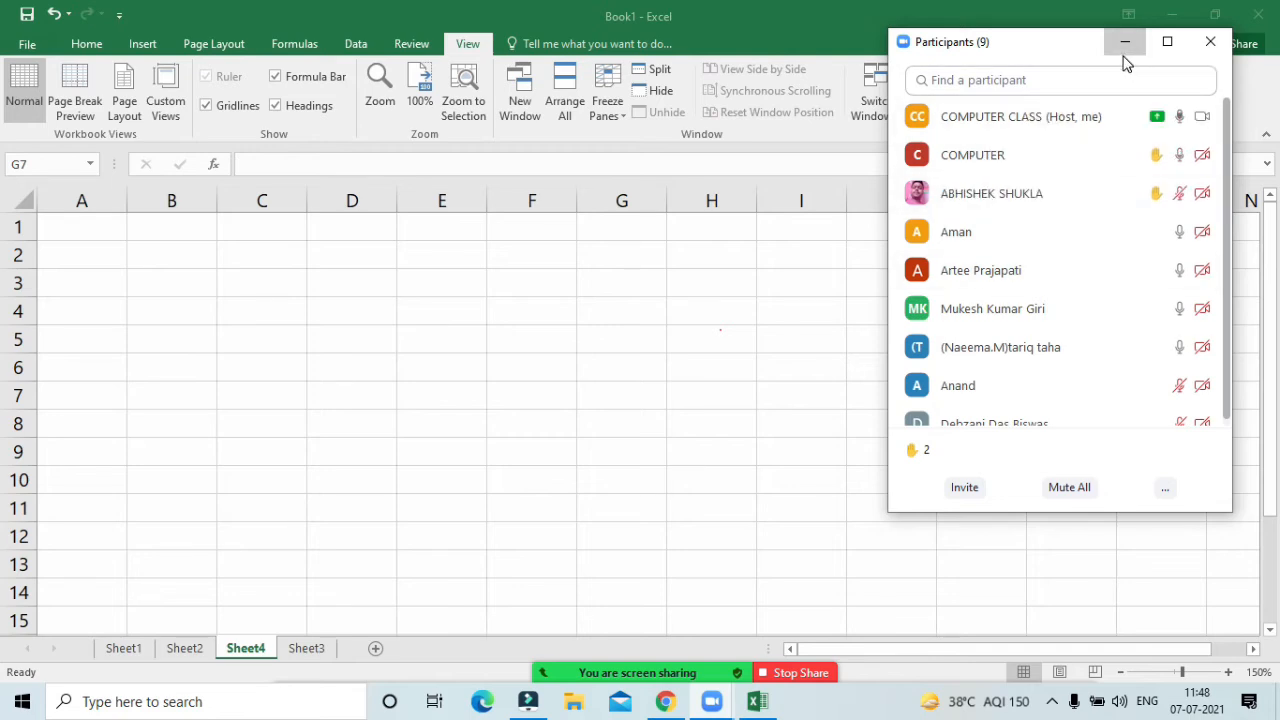
left_click(1125, 42)
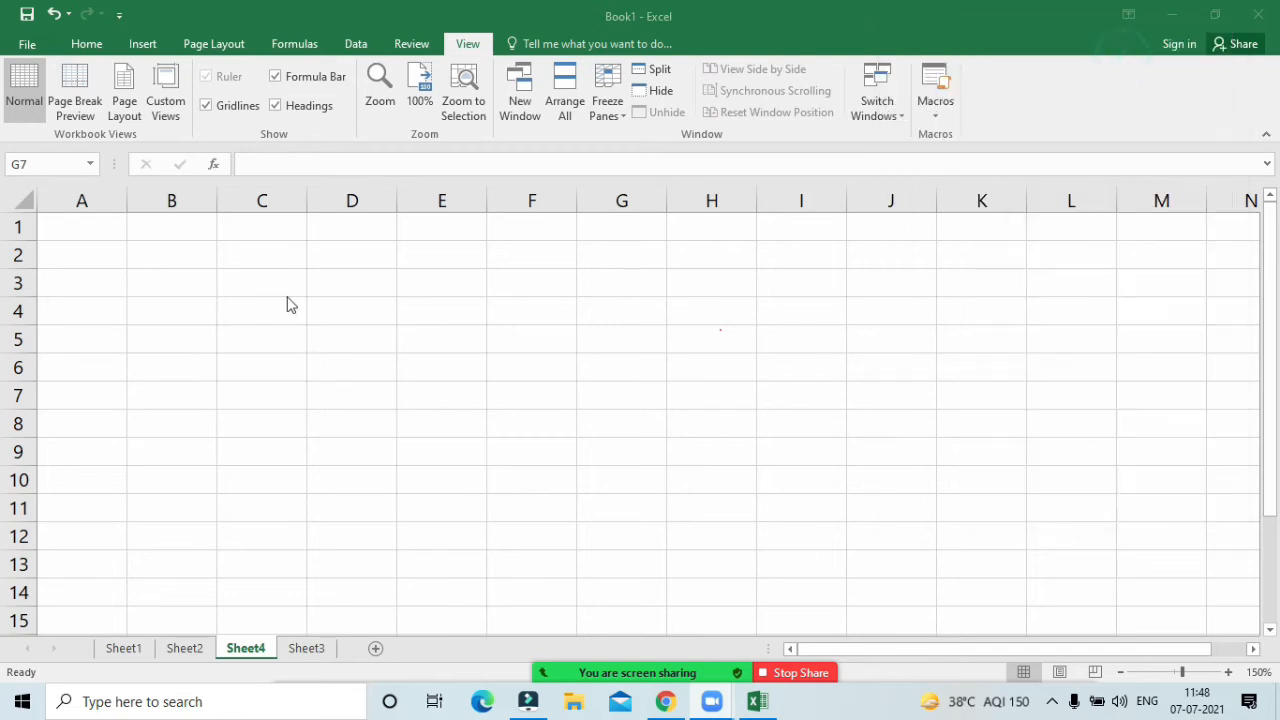
Step: Enter the bill table headers BILL NO, NAME and PRODUCT in cells A1 to C1
left_click(80, 228)
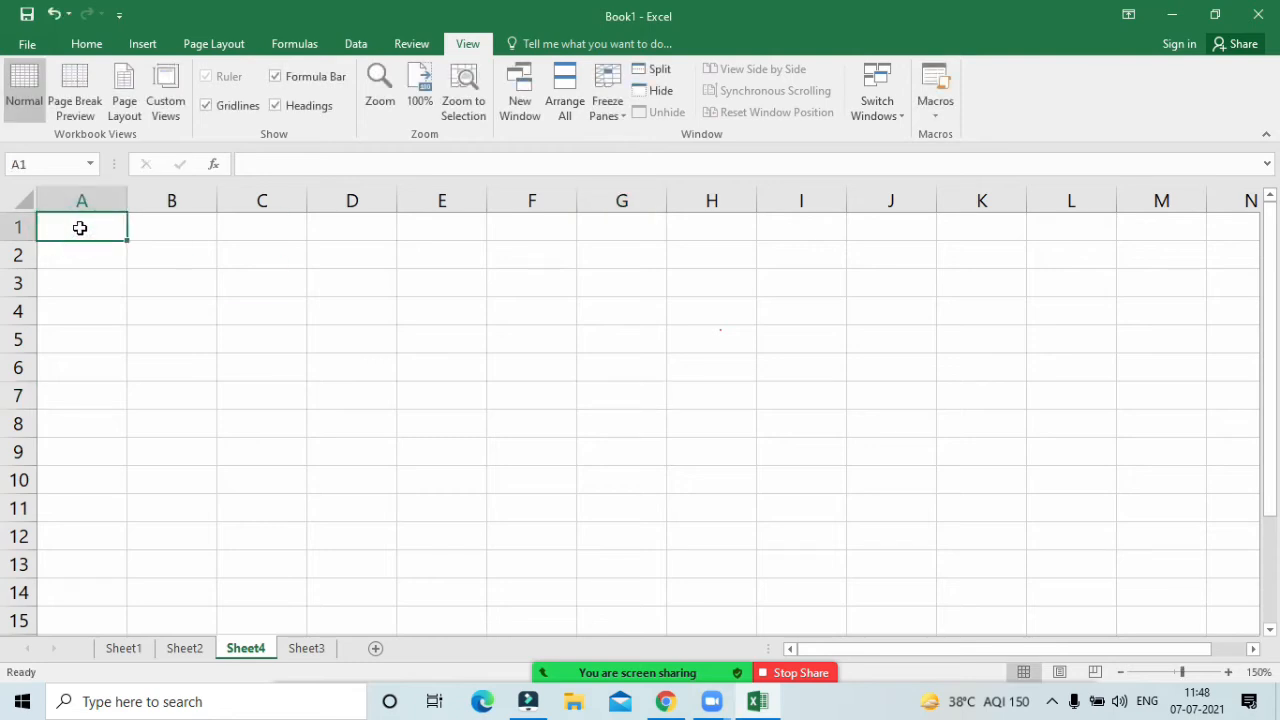
type("BI")
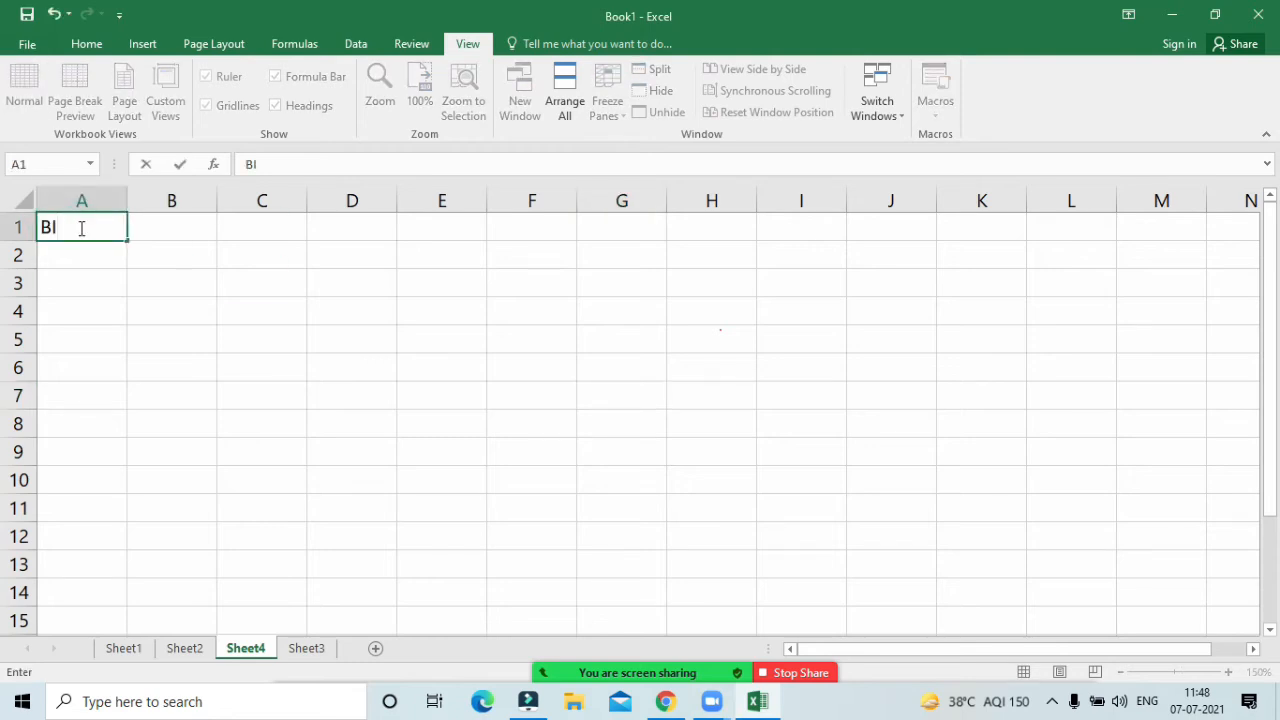
type("LL NO")
key("Tab")
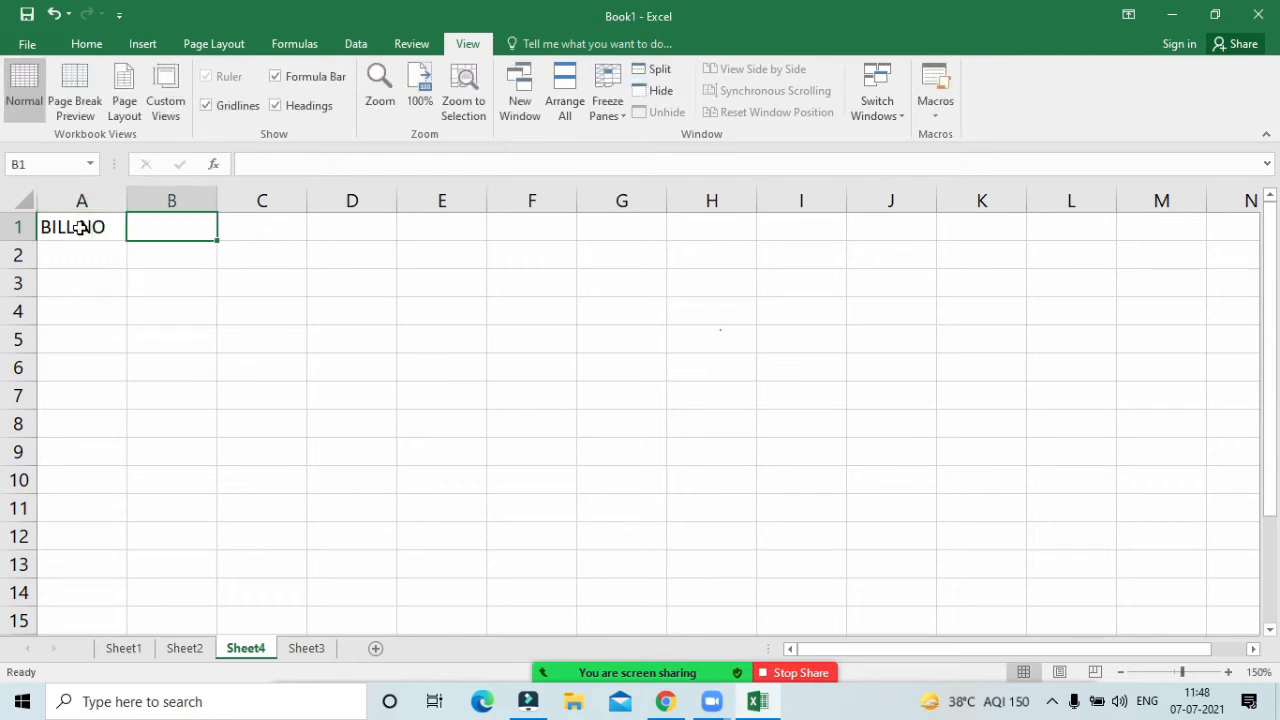
type("NAME")
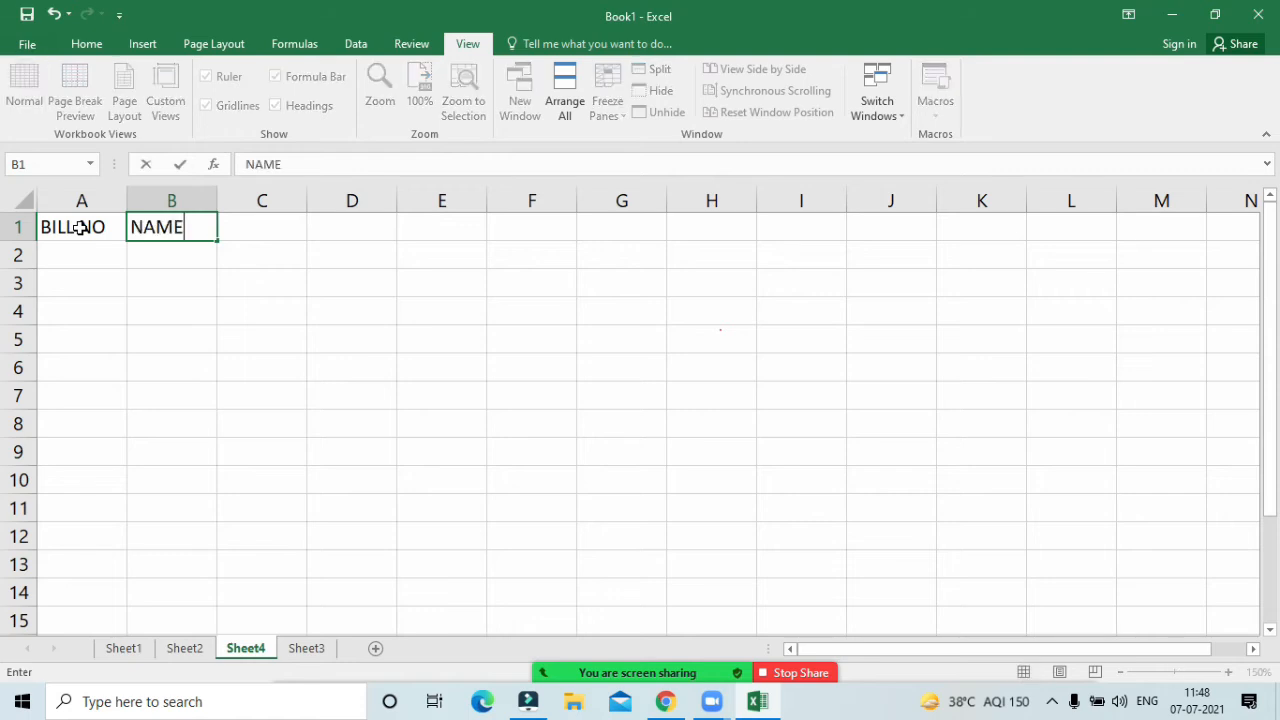
key("Tab")
type("P")
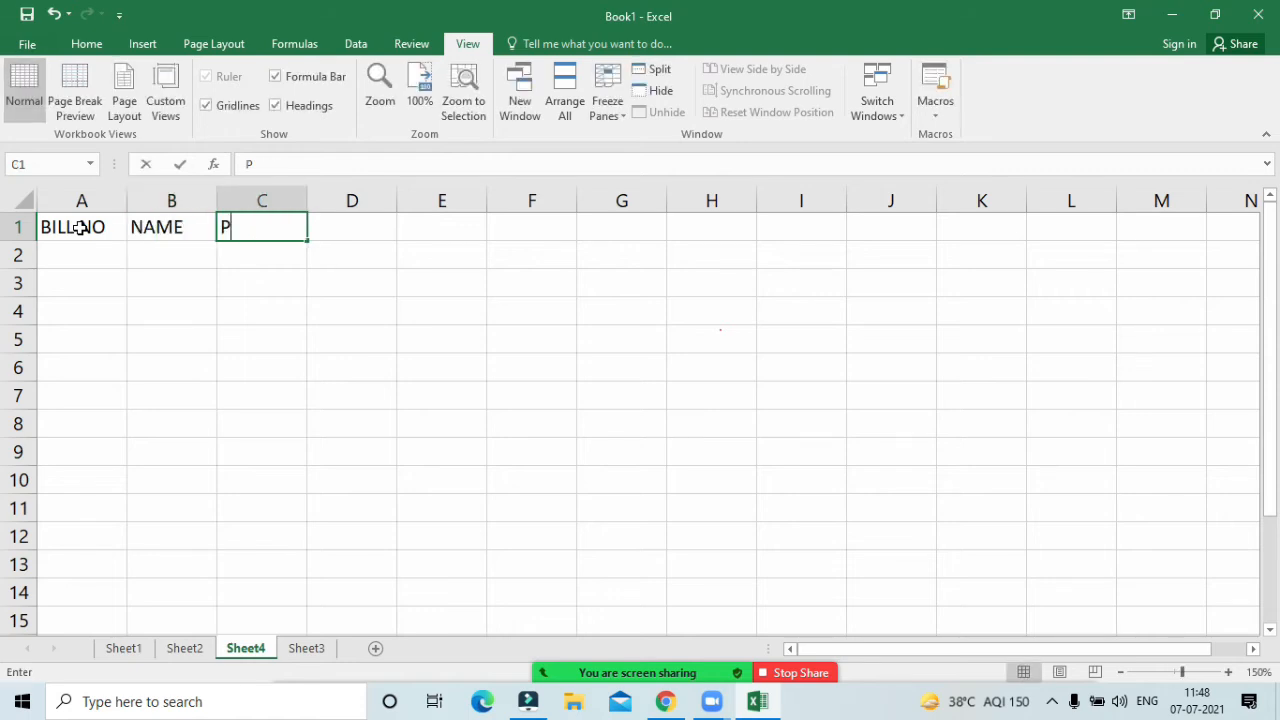
type("RODUCT")
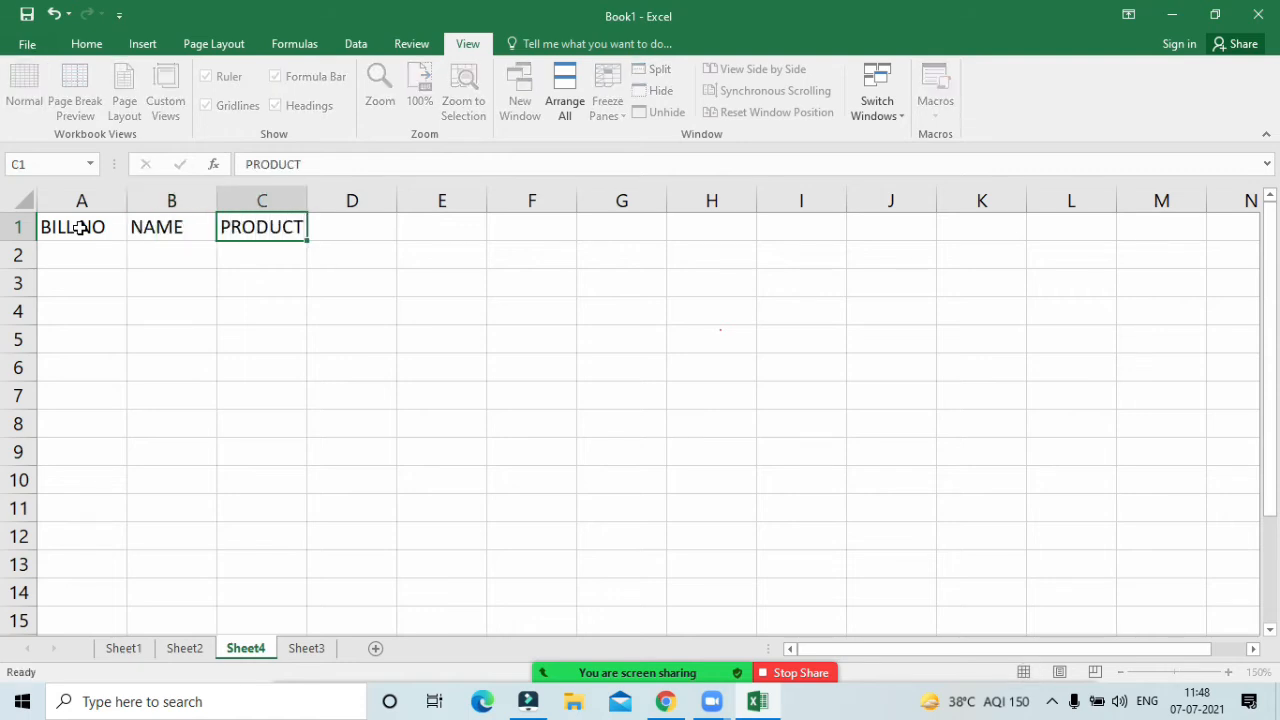
key("Tab")
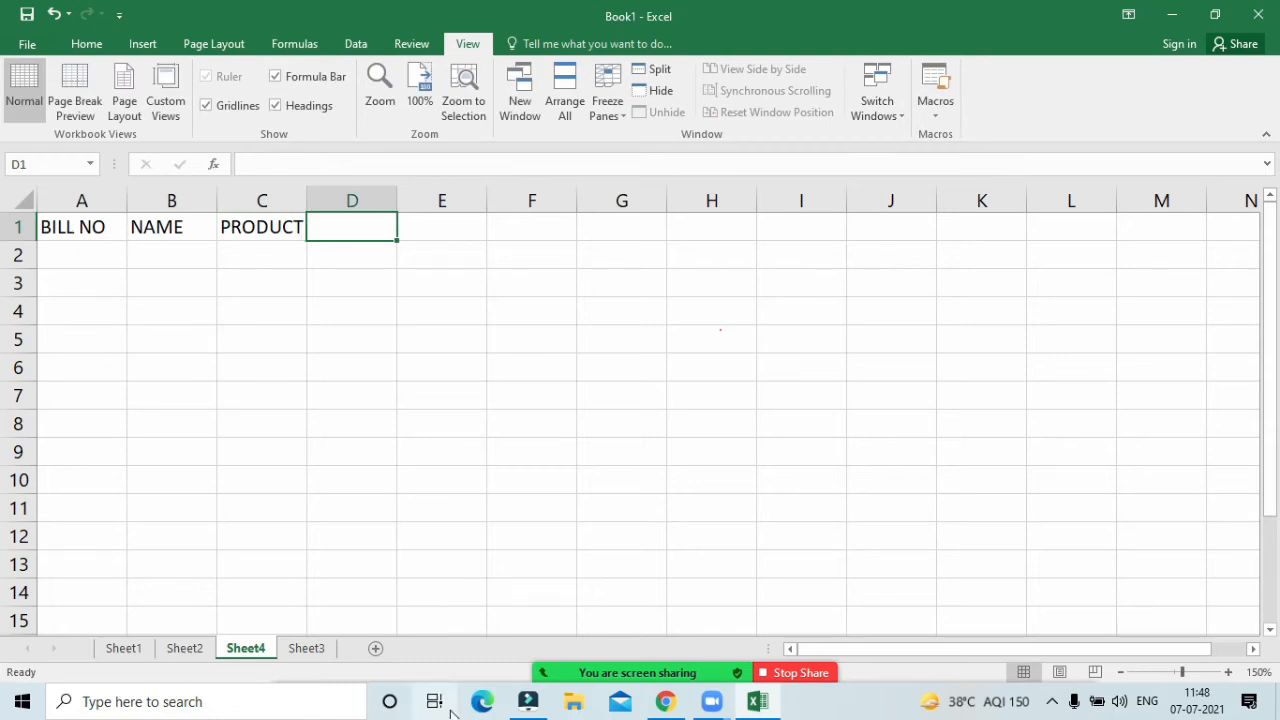
Step: Open the Zoom meeting participants list and lower the raised hands of the two participants
left_click(567, 672)
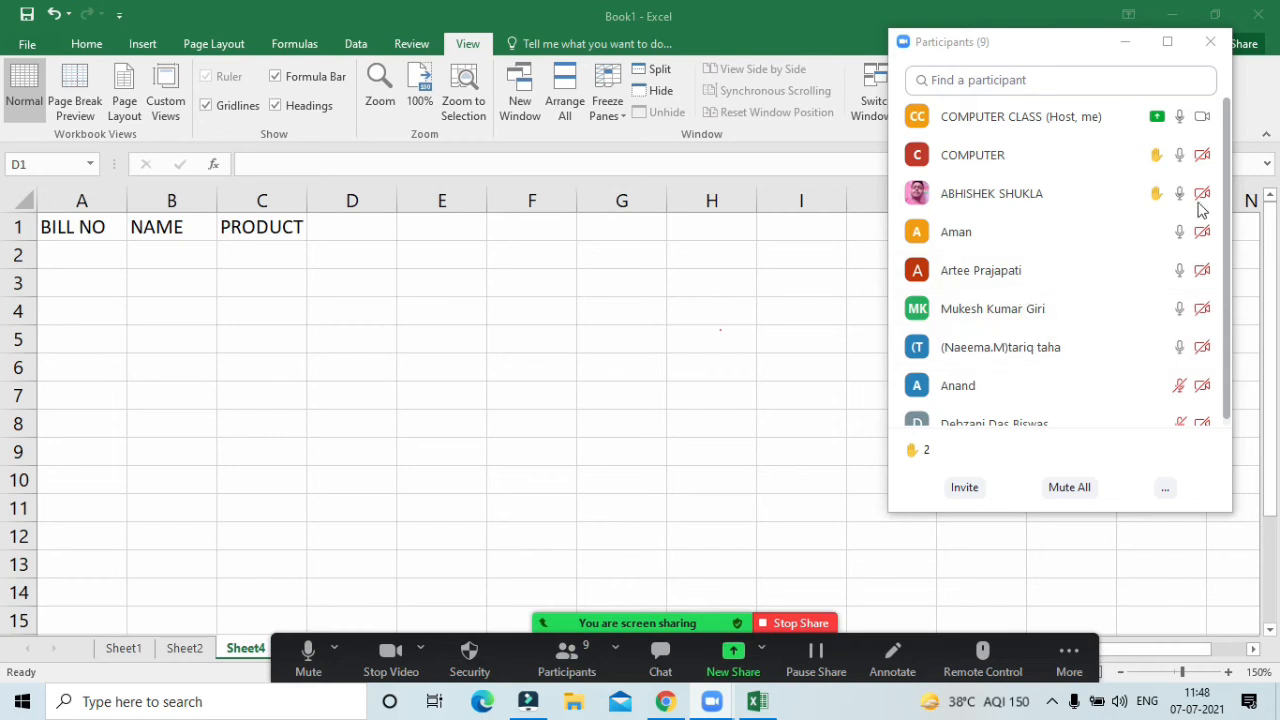
left_click(1121, 193)
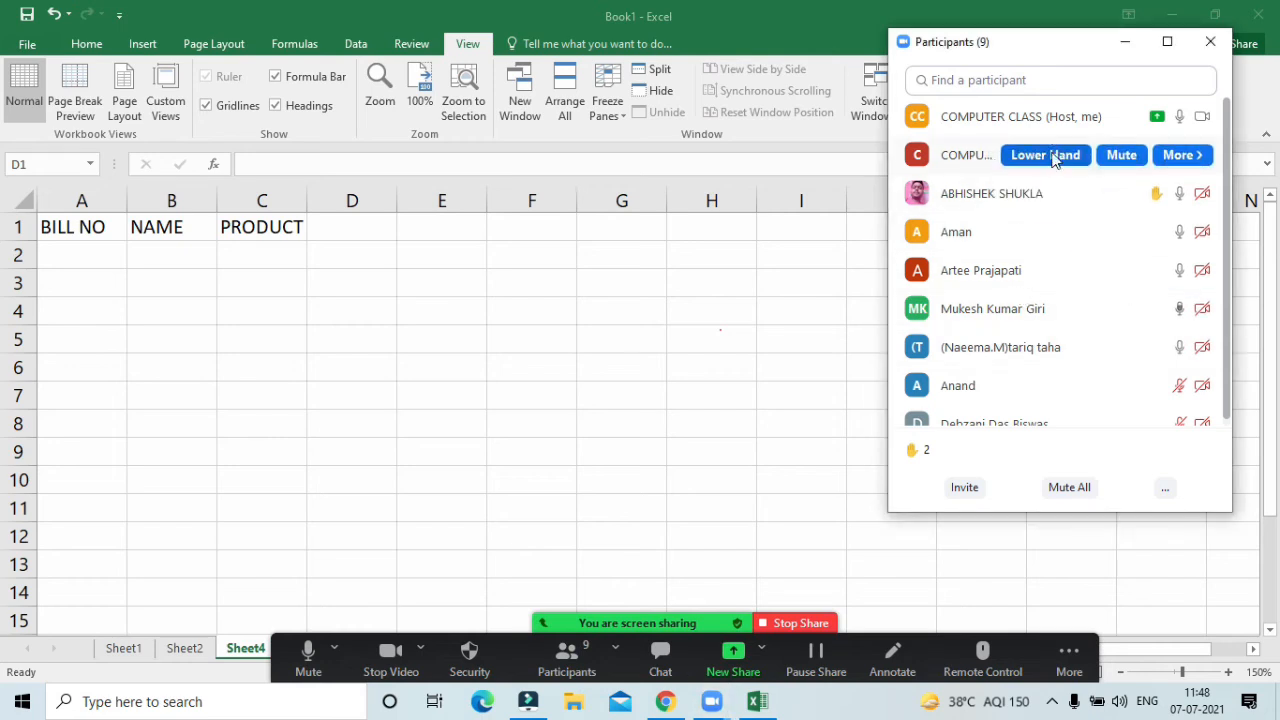
left_click(1036, 160)
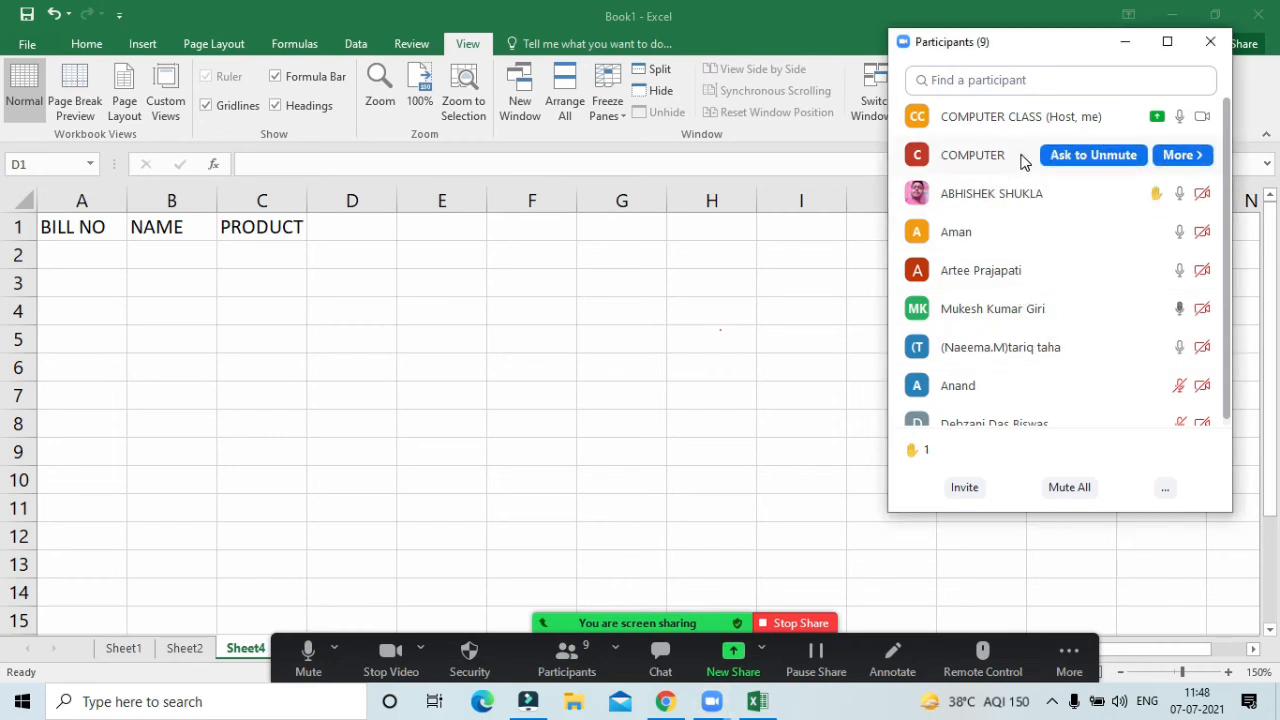
left_click(1040, 155)
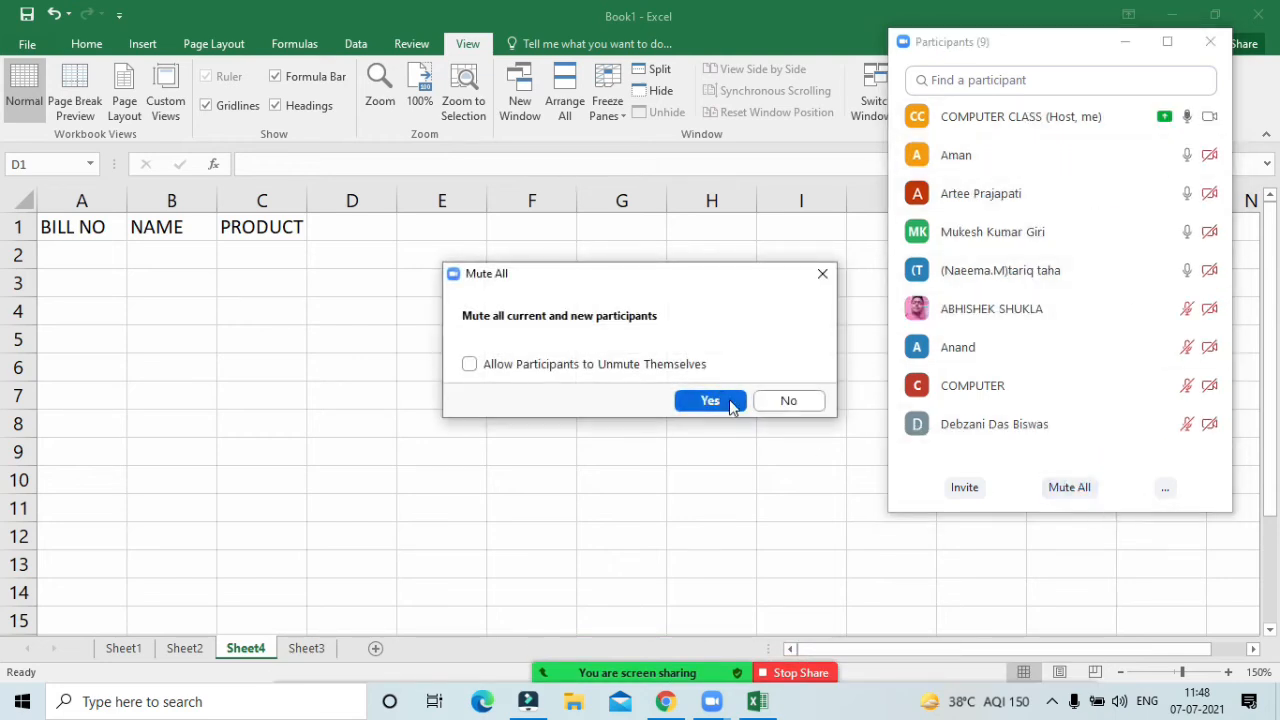
Step: Mute all current and new participants without allowing them to unmute themselves, and minimize the participants list
left_click(729, 401)
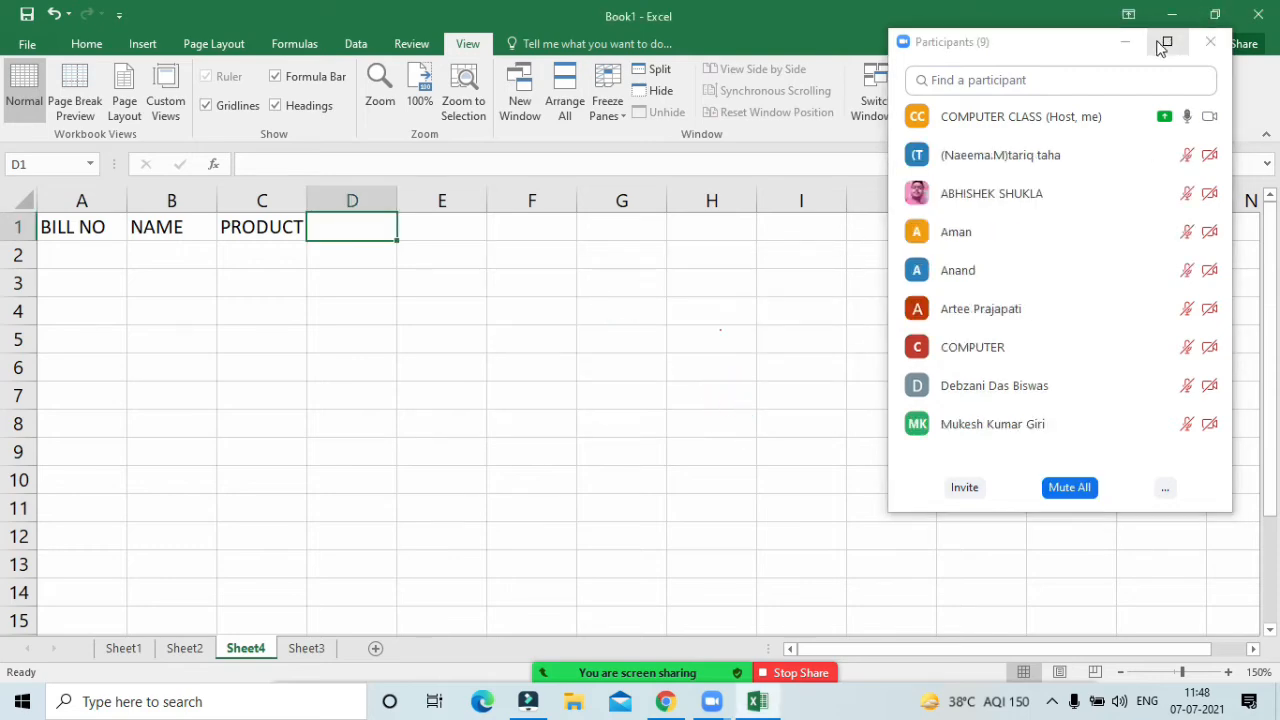
left_click(1163, 44)
left_click(1212, 12)
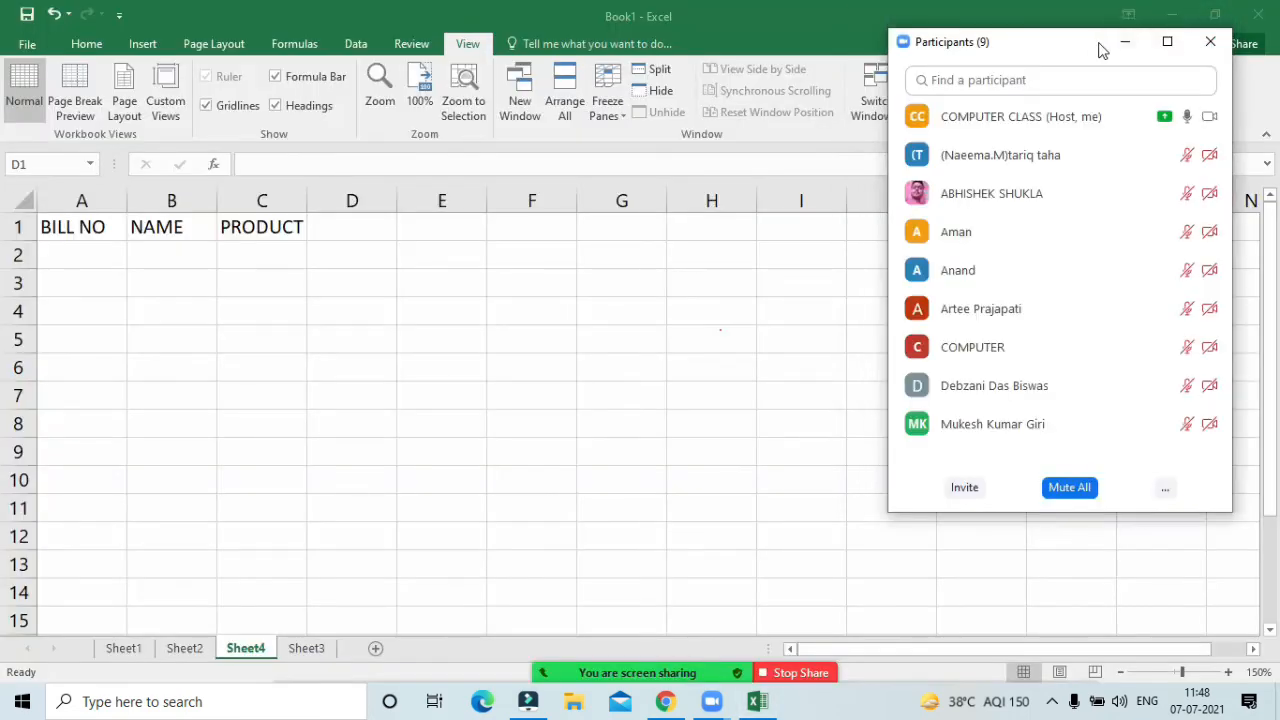
left_click(1125, 42)
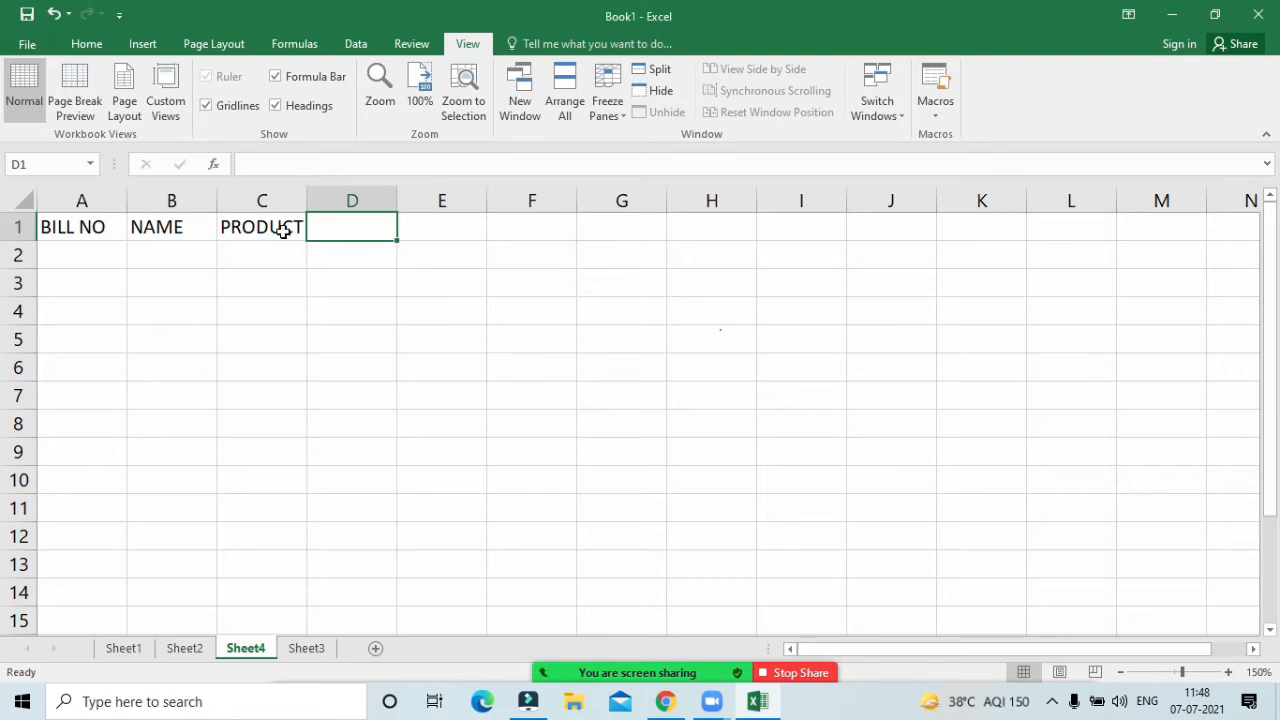
Step: Autofit the width of column C to its PRODUCT header
double_click(307, 201)
left_click(390, 314)
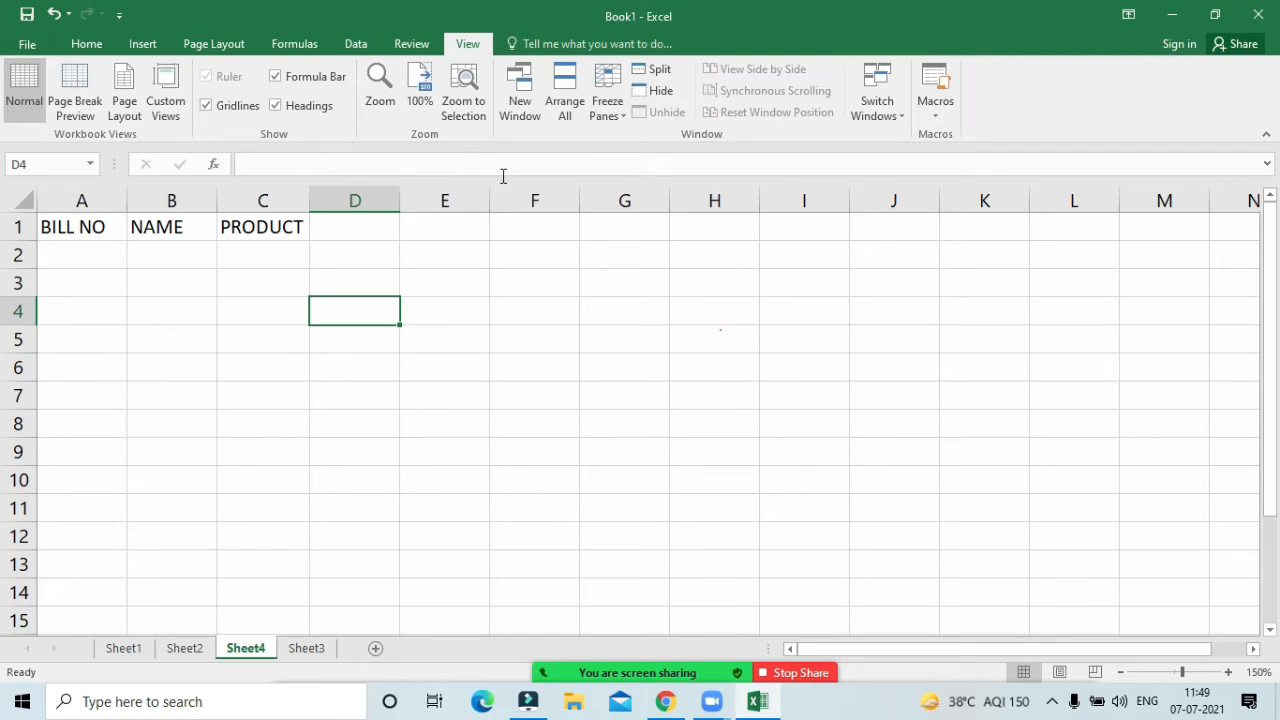
left_click(692, 413)
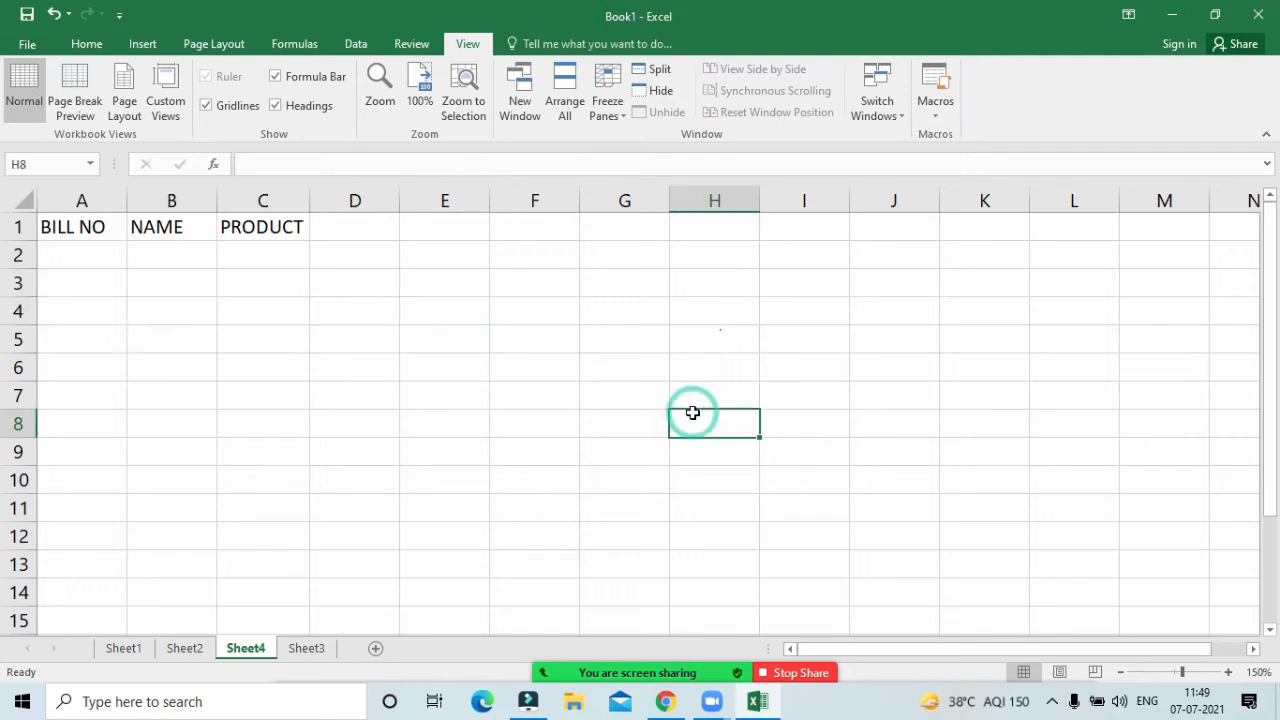
Step: Apply All Borders to the header cells A1:C1
left_click(85, 44)
left_click_drag(90, 225, 295, 226)
left_click(258, 105)
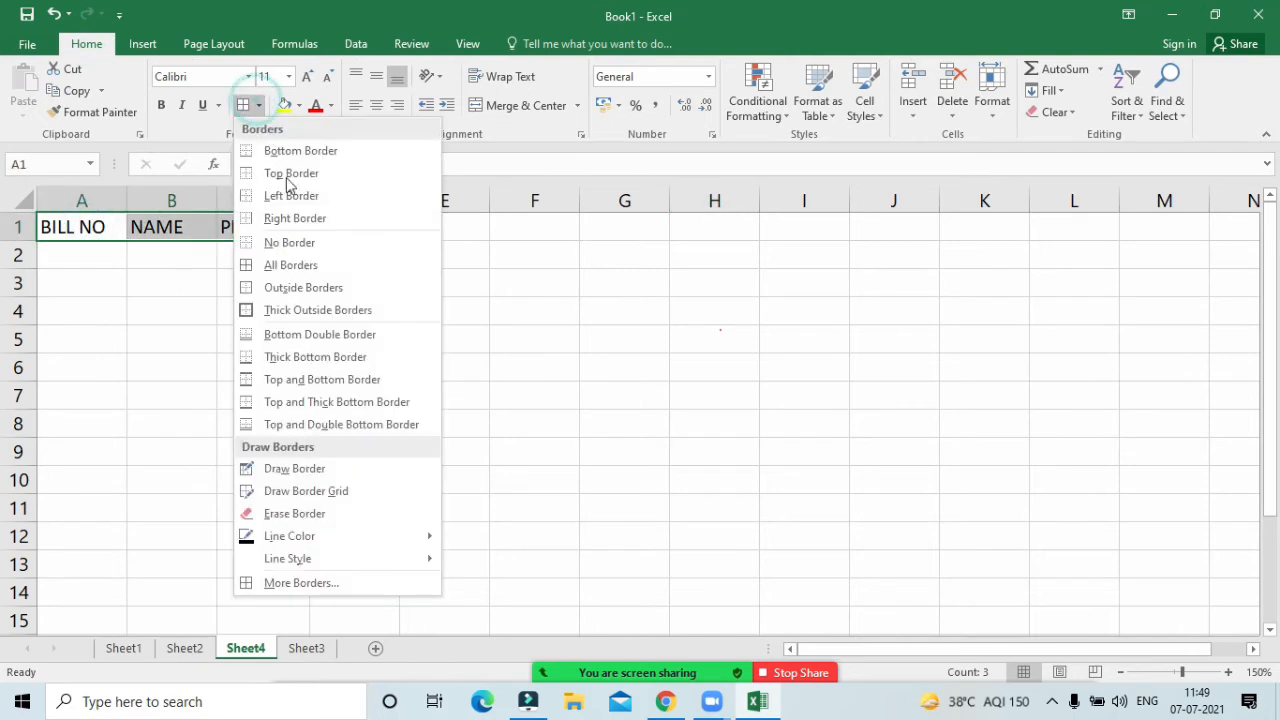
left_click(307, 267)
left_click(532, 340)
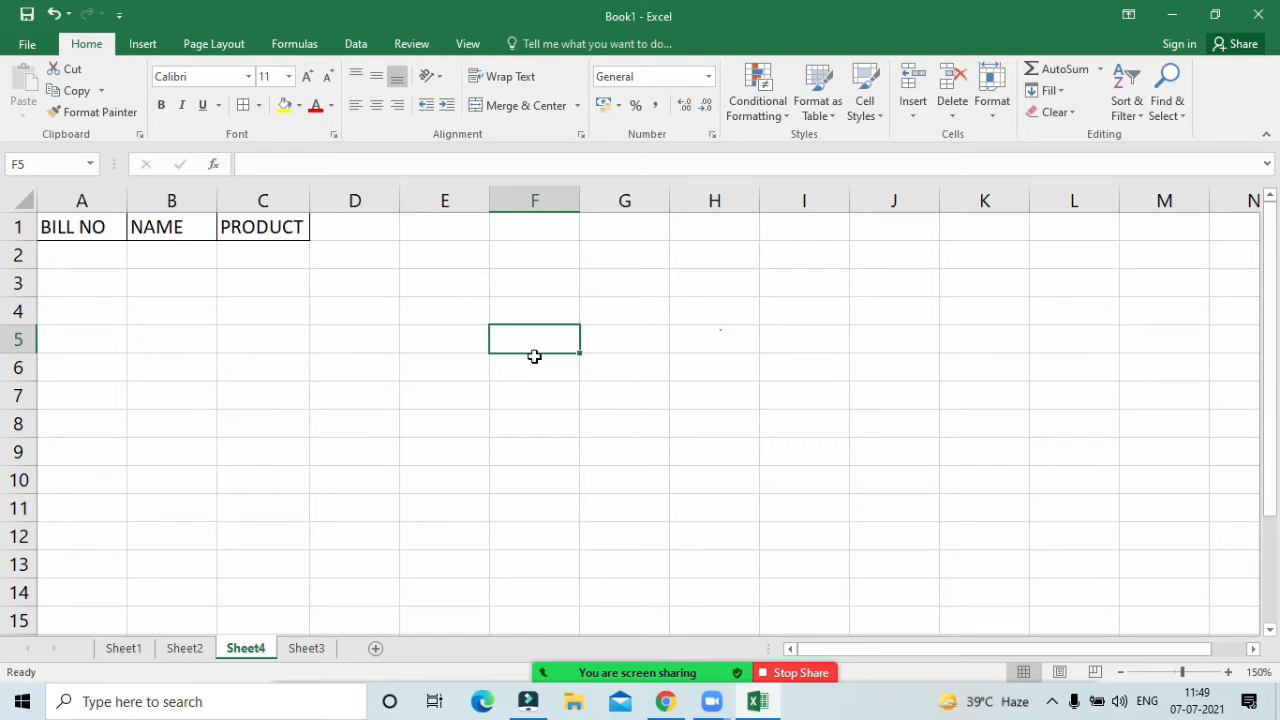
Step: Undo the borders on the header cells and dismiss the Quick Analysis options
key("ctrl+z")
key("ctrl+q")
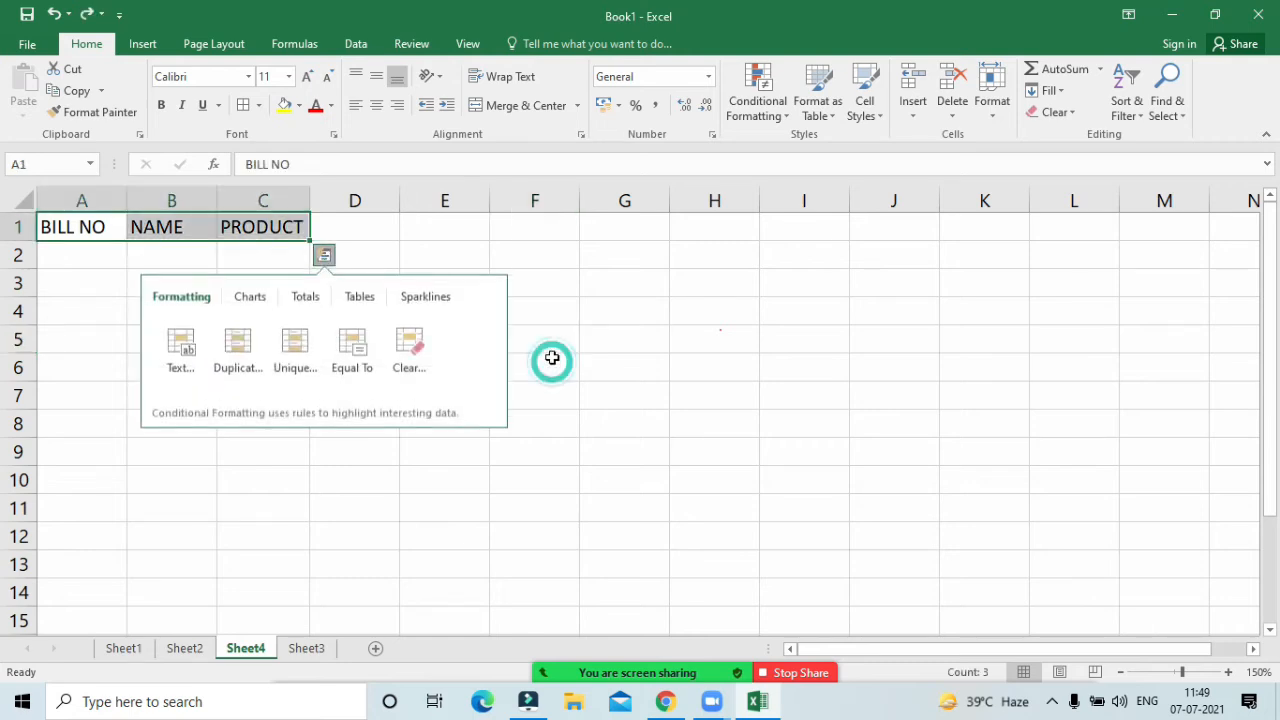
left_click(551, 360)
left_click(637, 317)
Step: Display the shortcut hints for the Home commands and dismiss them without running a command
left_click(467, 44)
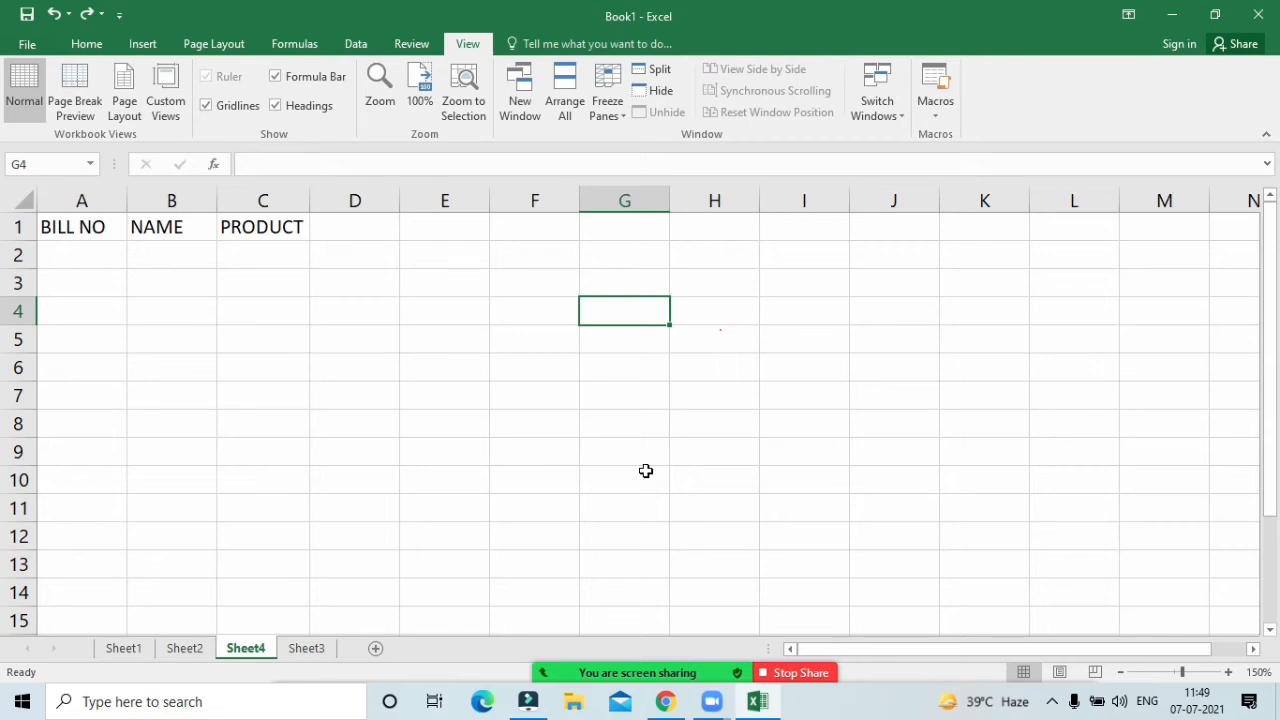
key("alt")
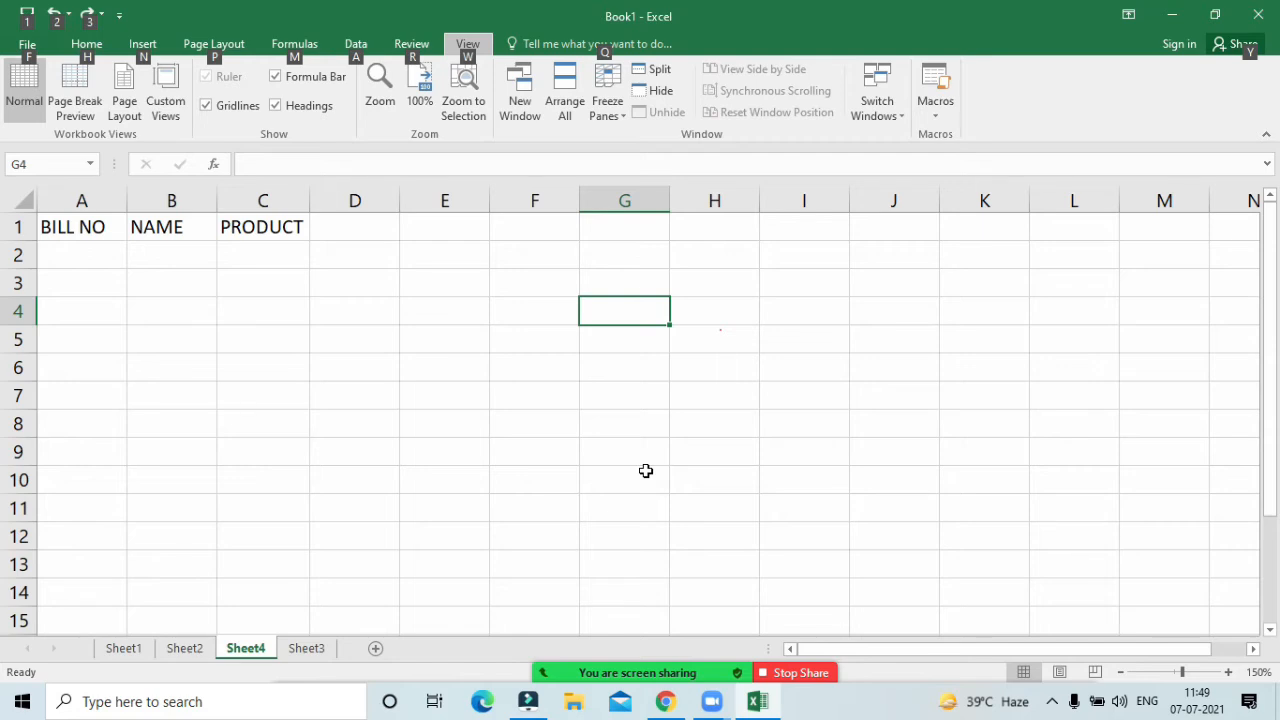
key("h")
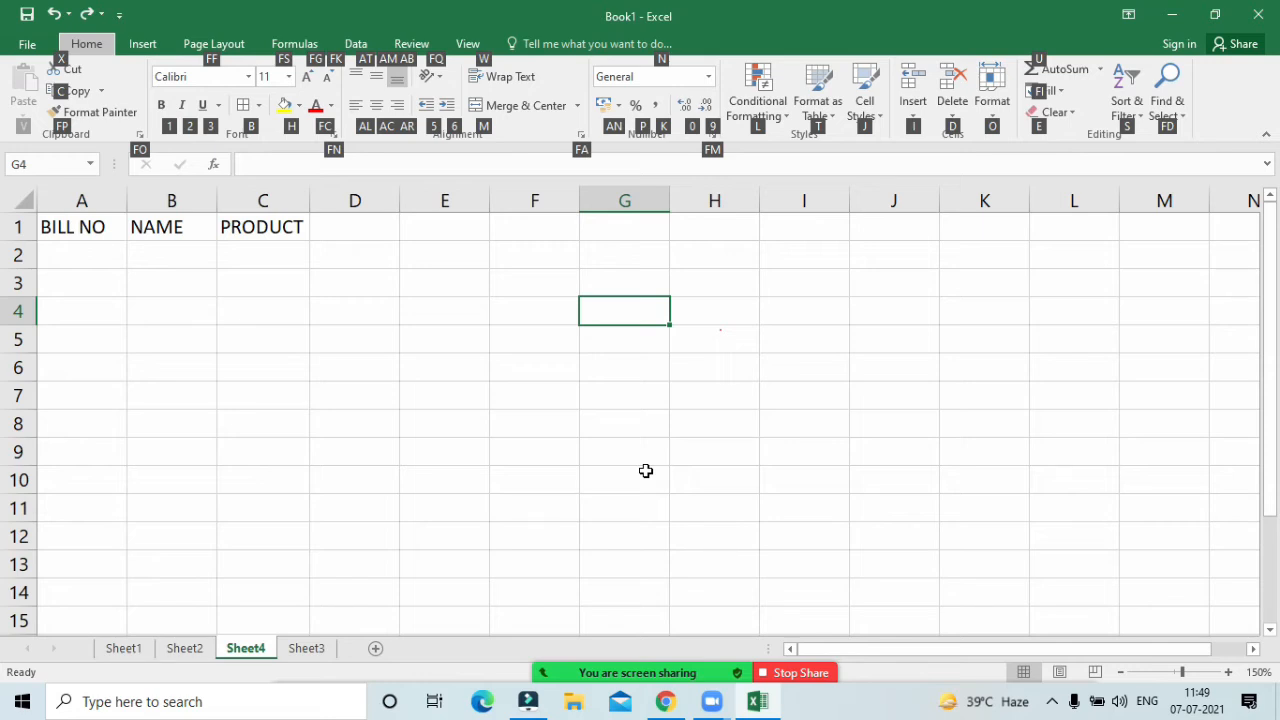
left_click(665, 336)
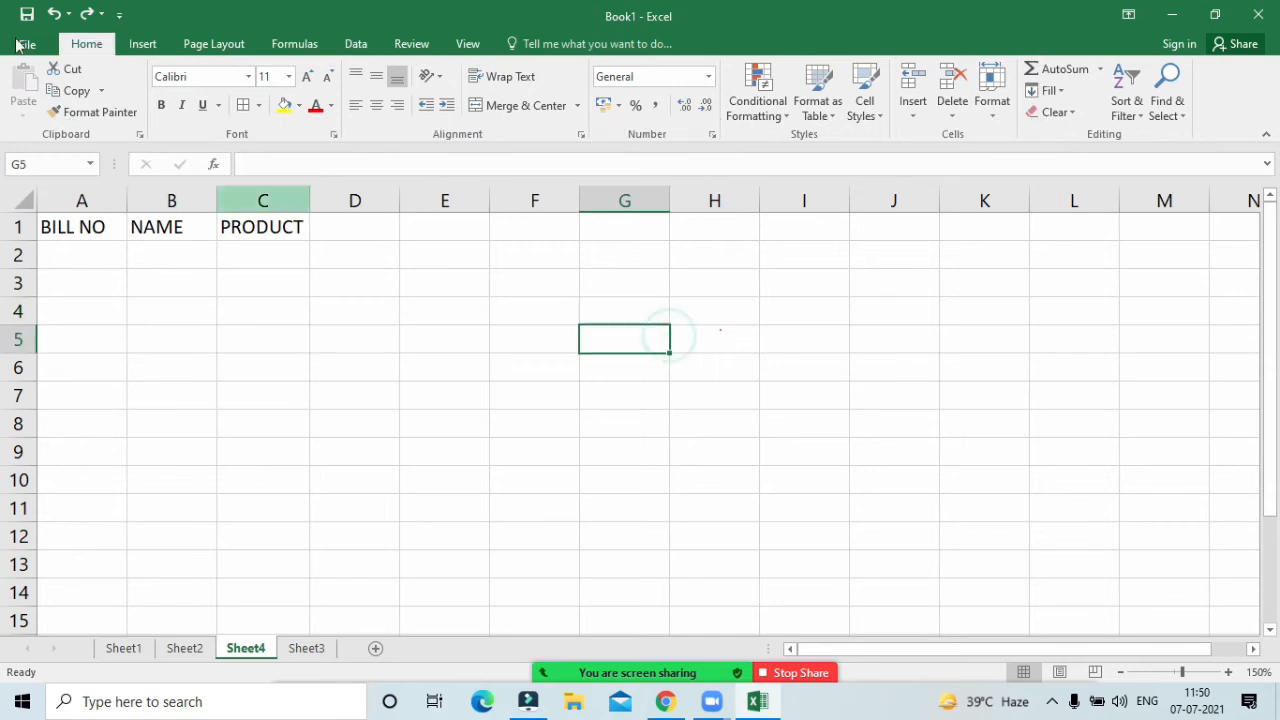
Step: Select header cells A1:C1 and give them All Borders using the shortcut hints
left_click(470, 45)
left_click_drag(63, 224, 229, 224)
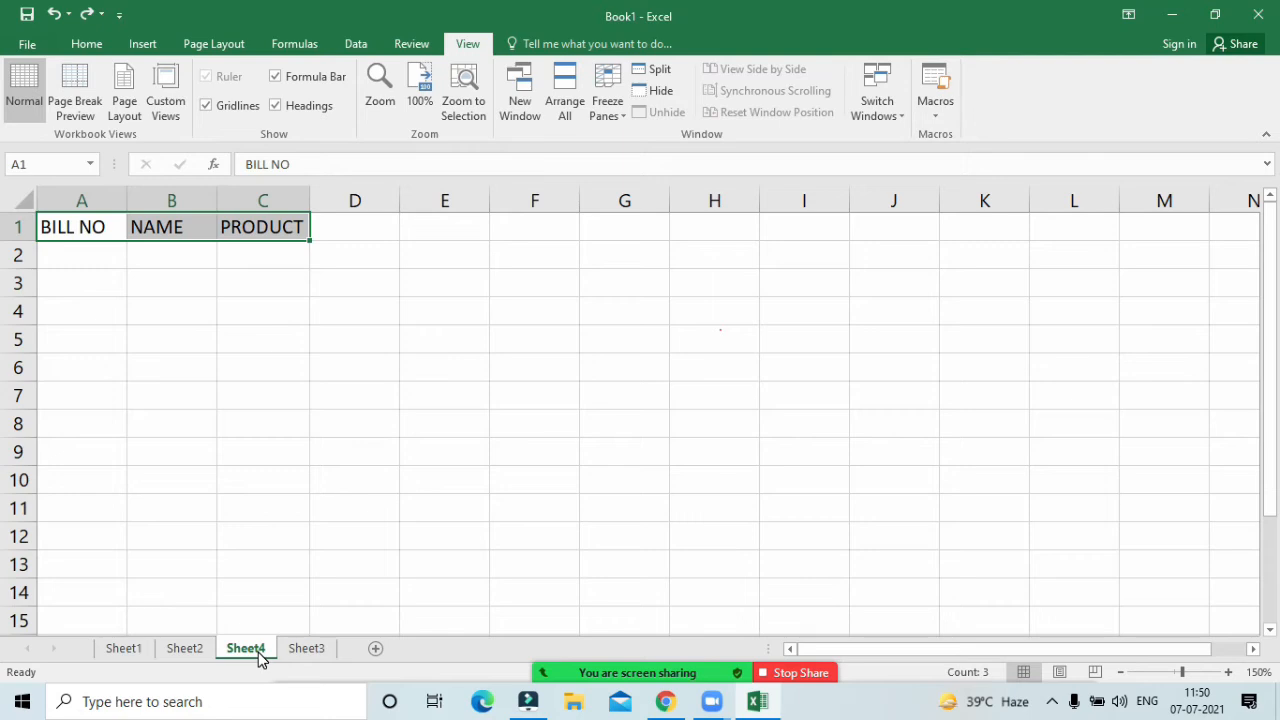
key("alt")
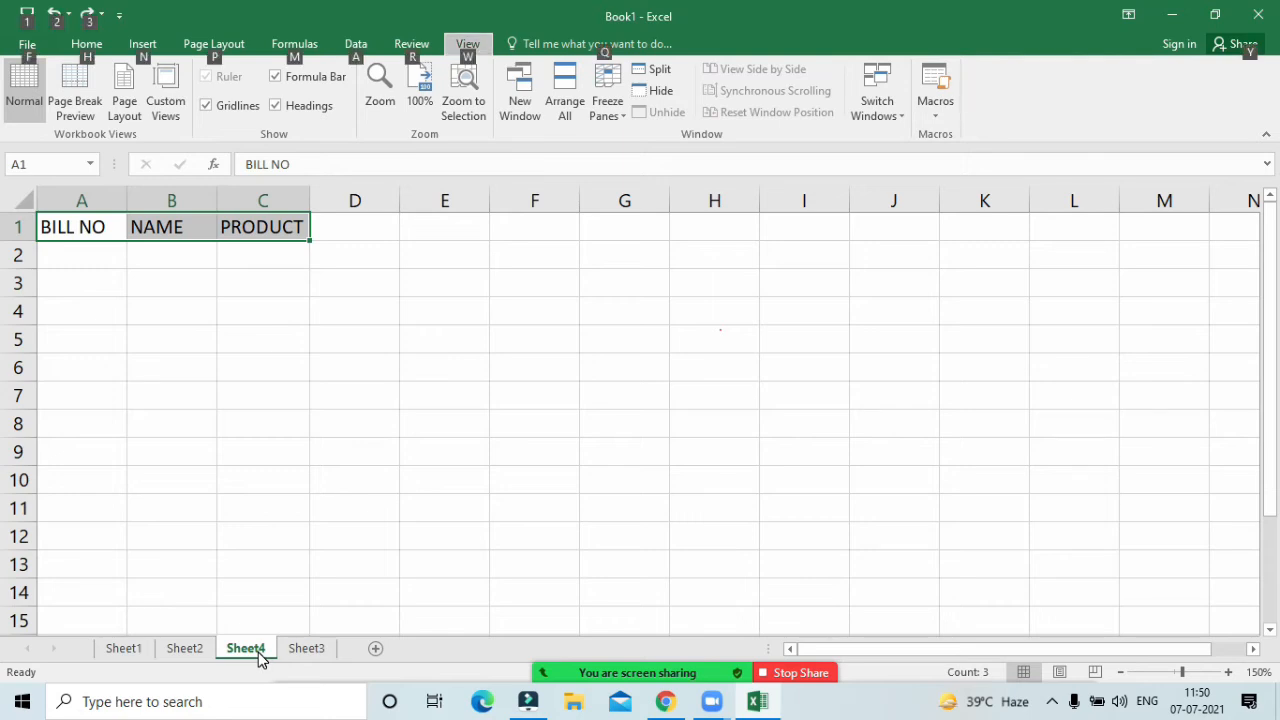
key("h")
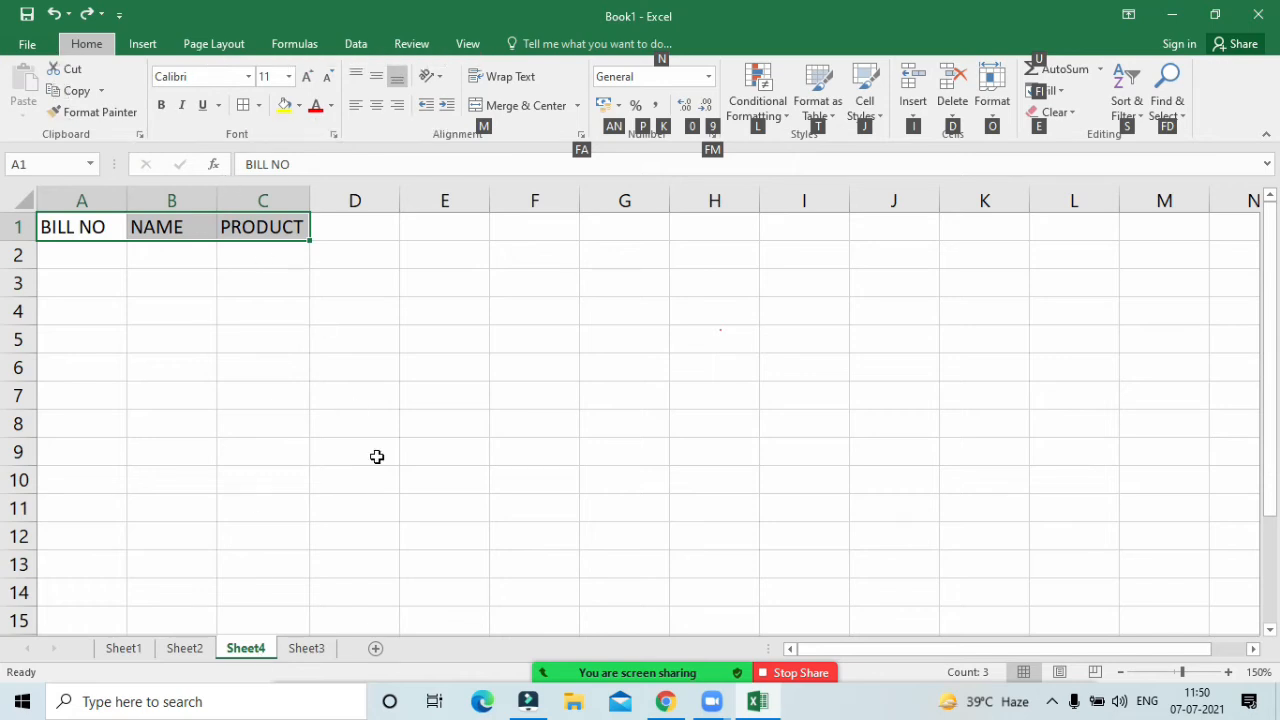
key("b")
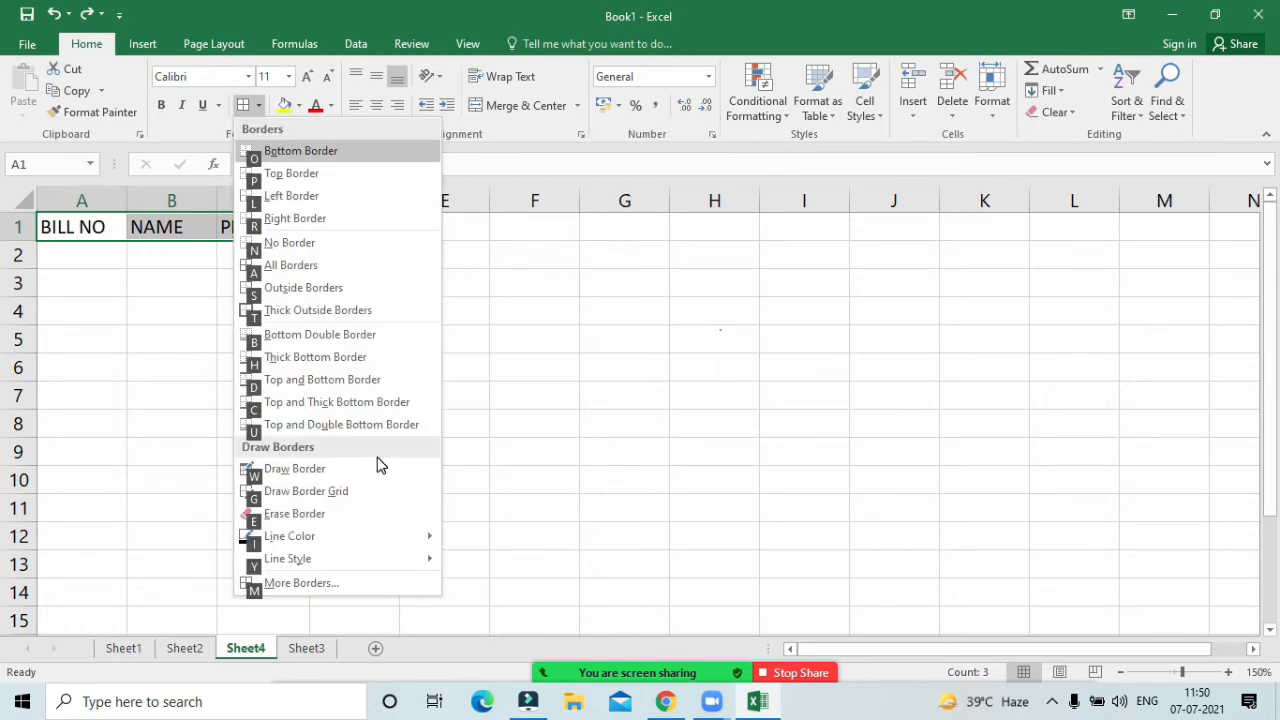
left_click(278, 266)
left_click(528, 290)
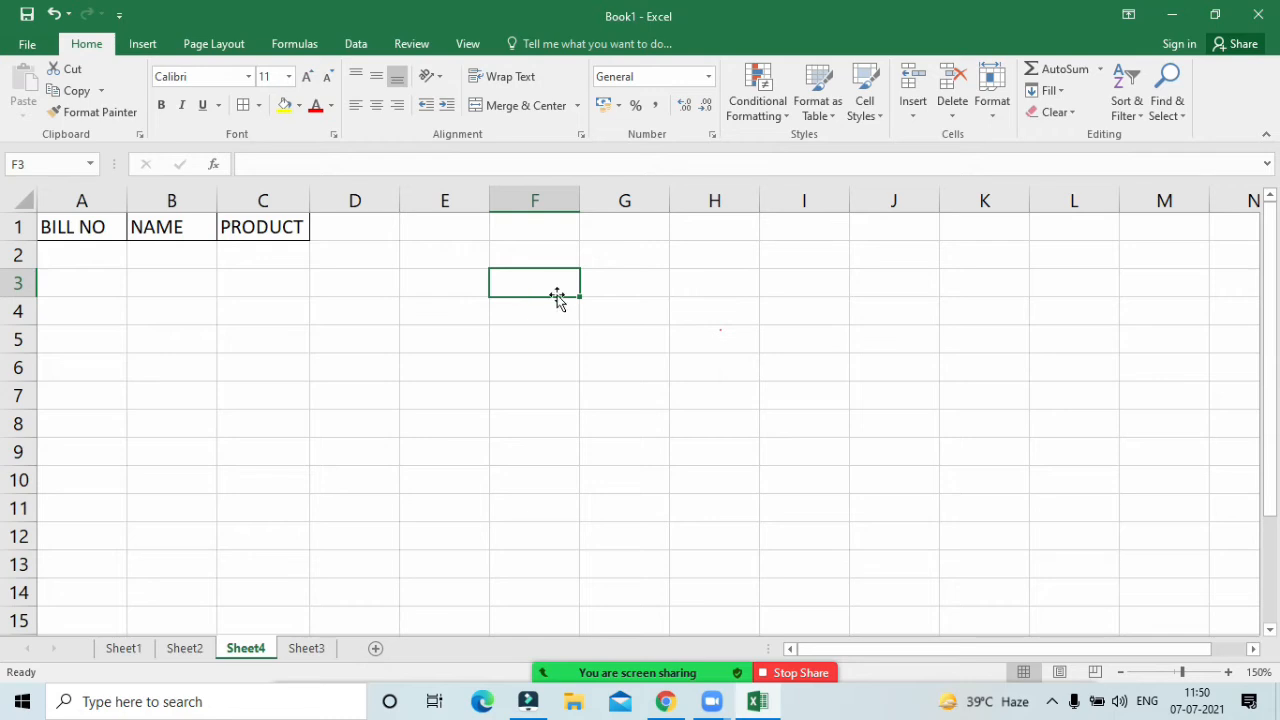
Step: Try the 200%, 100% and custom magnification choices in the Zoom dialog and cancel without applying them
left_click(449, 264)
key("alt")
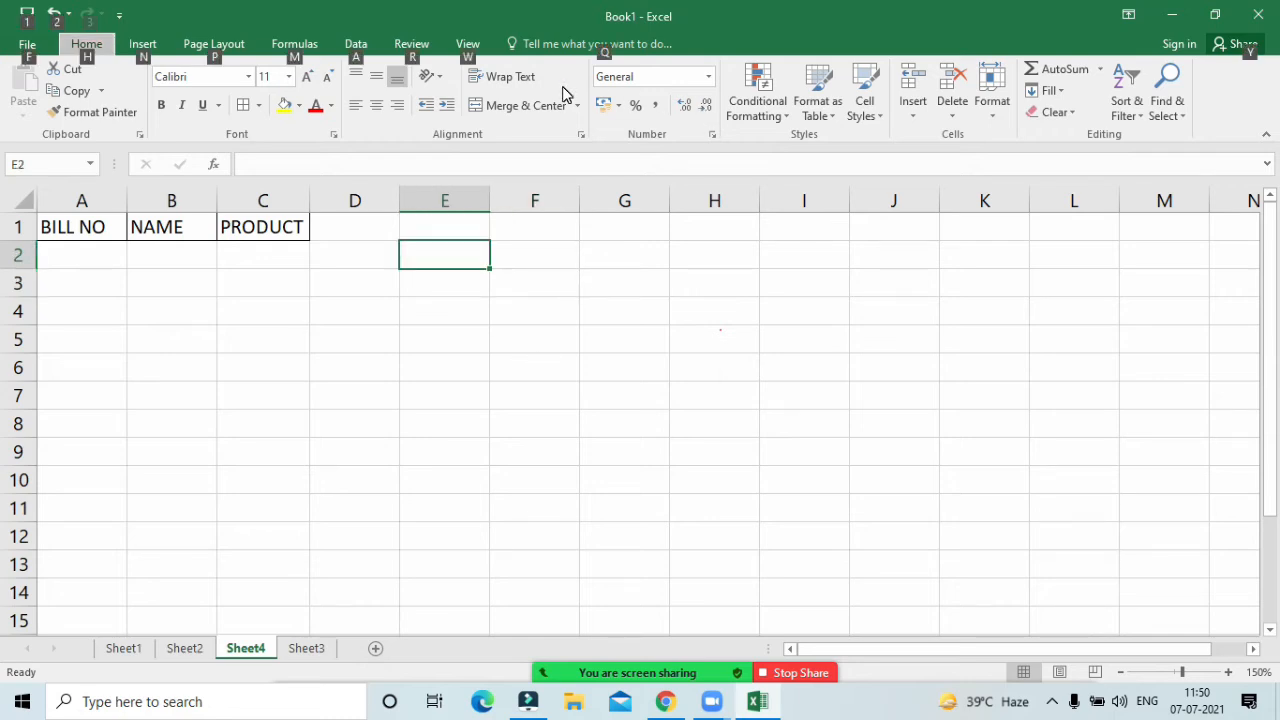
key("w")
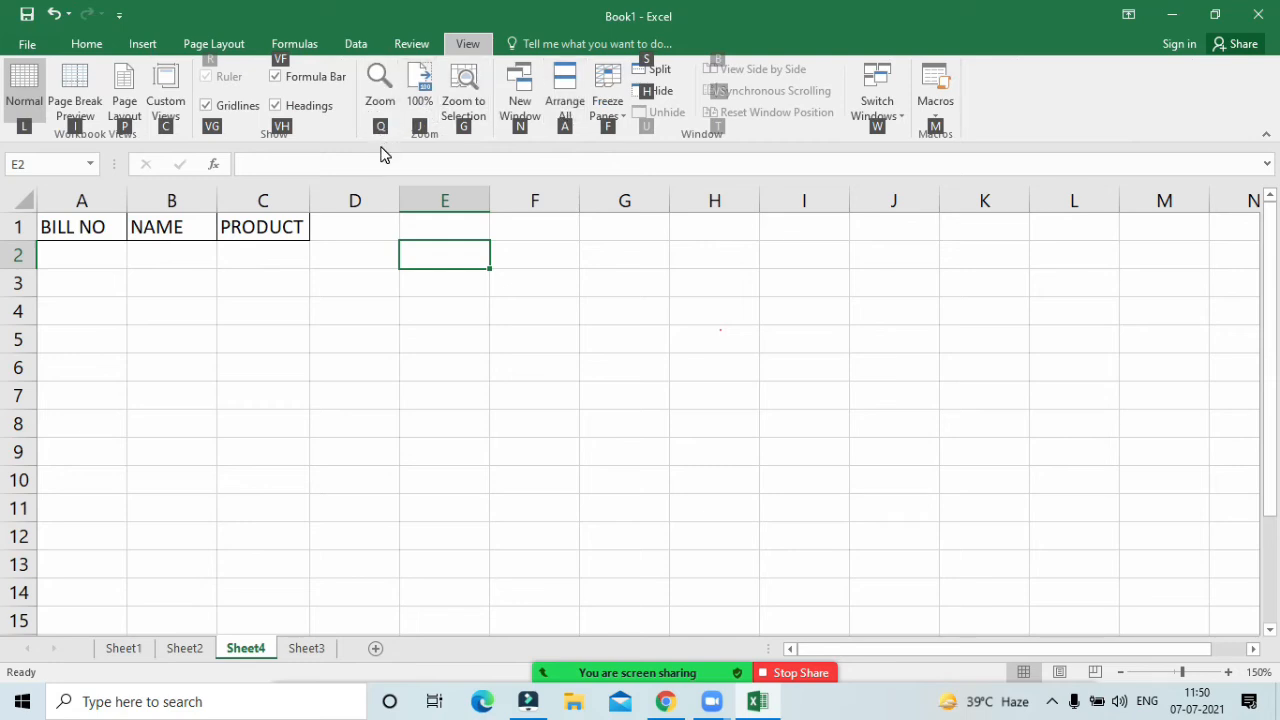
key("q")
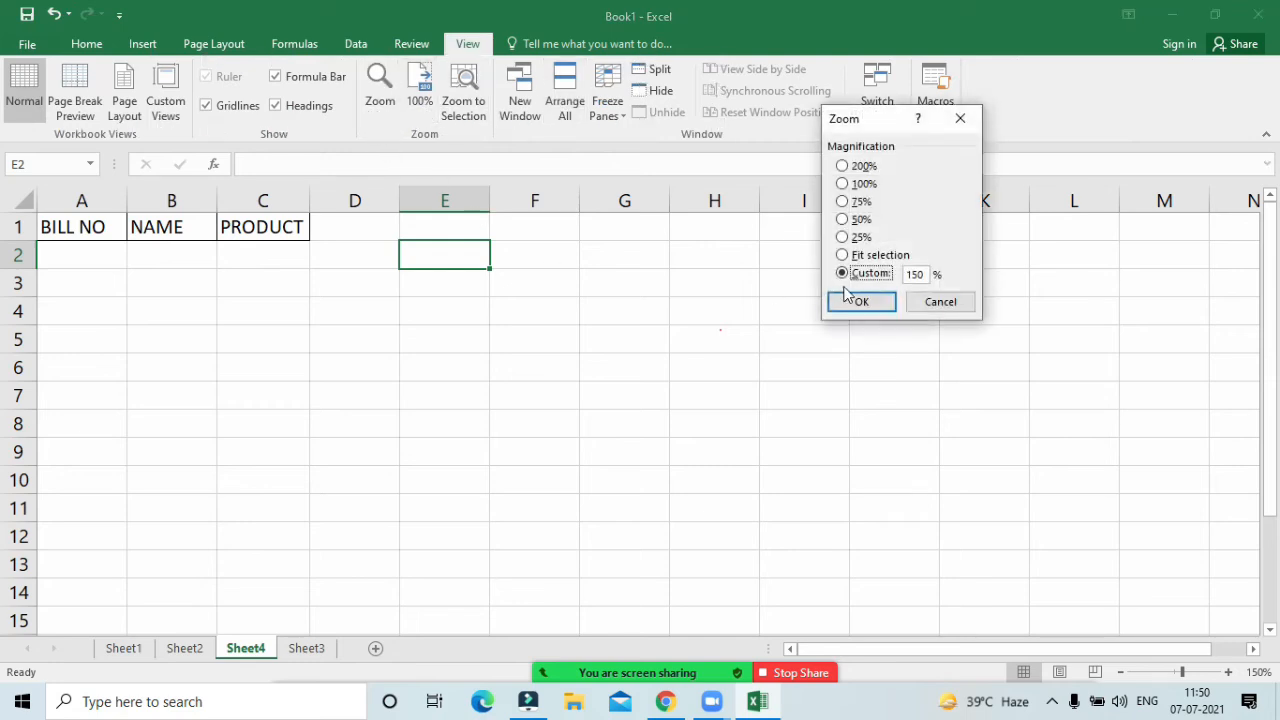
left_click(843, 168)
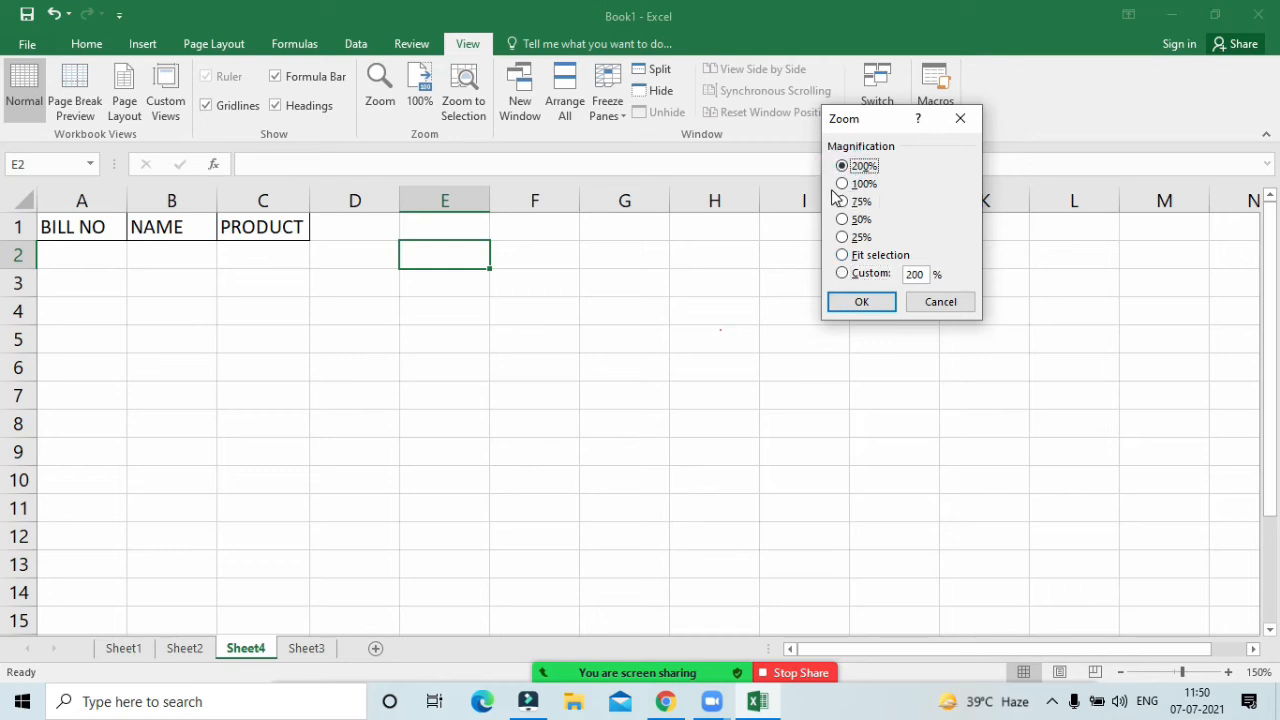
left_click(843, 185)
key("Tab")
type("100")
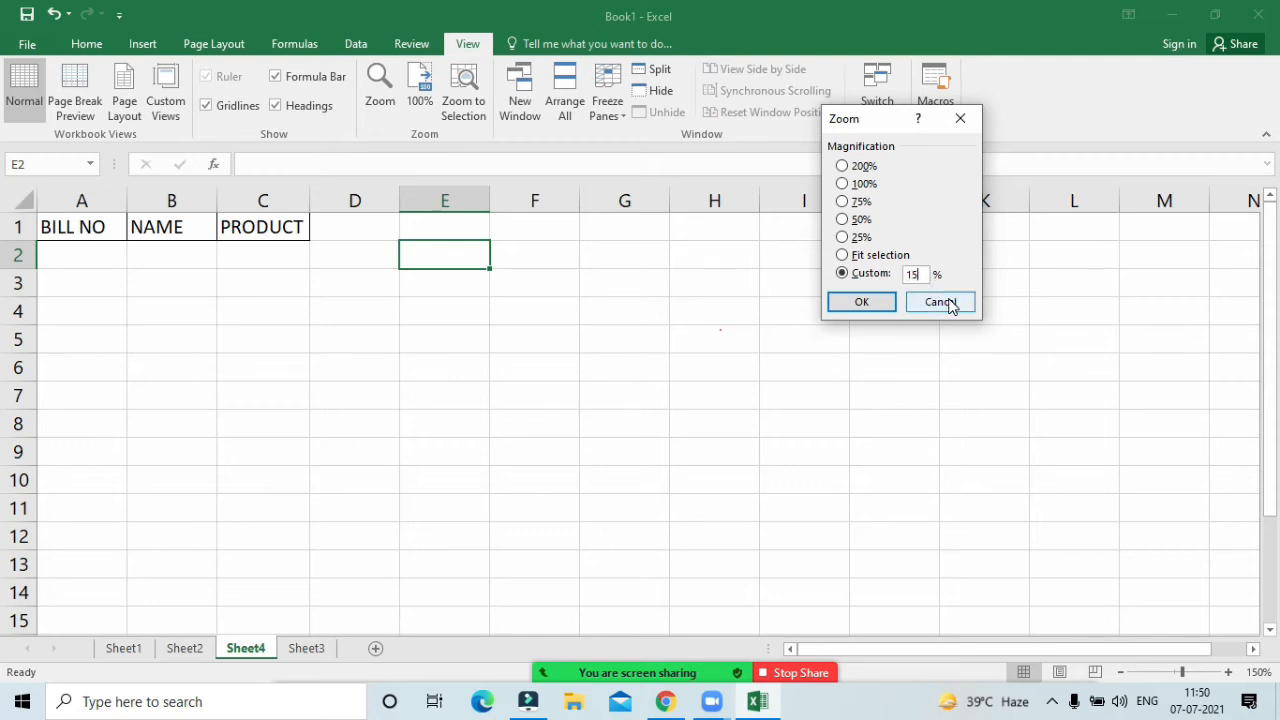
left_click(950, 304)
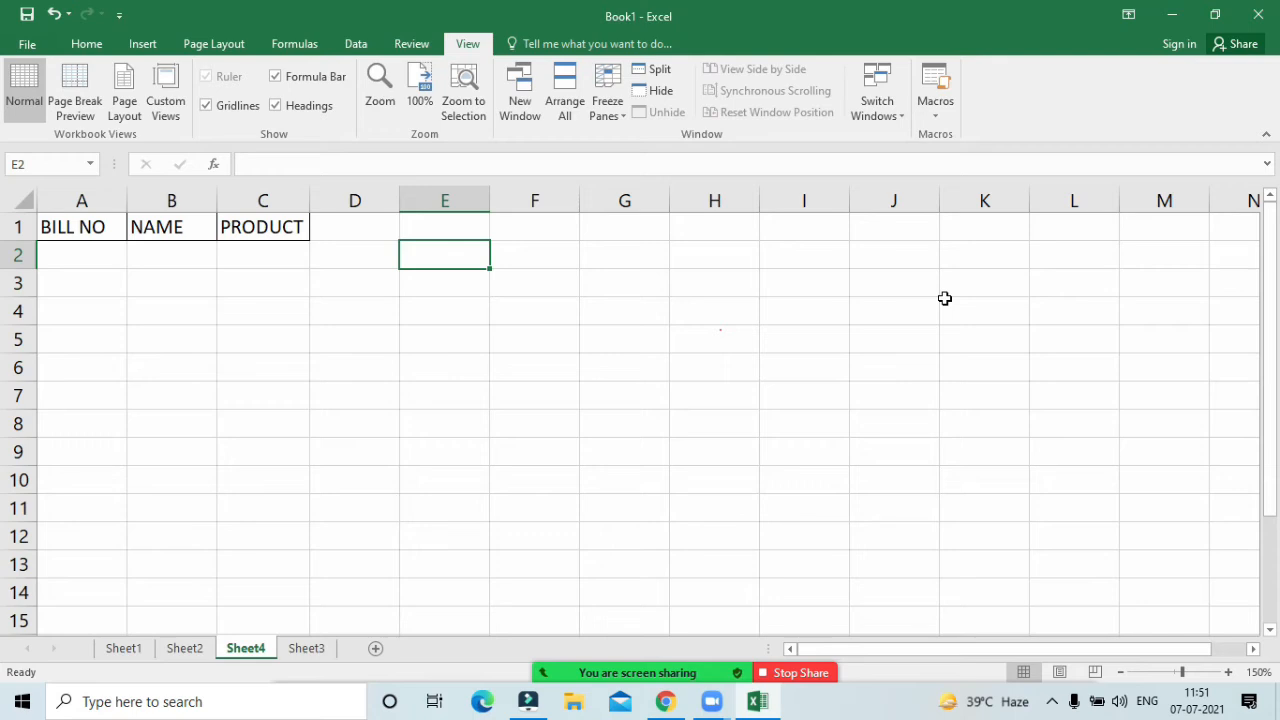
Step: Enter the header PURCHASE PRICE in cell D1 and autofit column D to its text
left_click(351, 229)
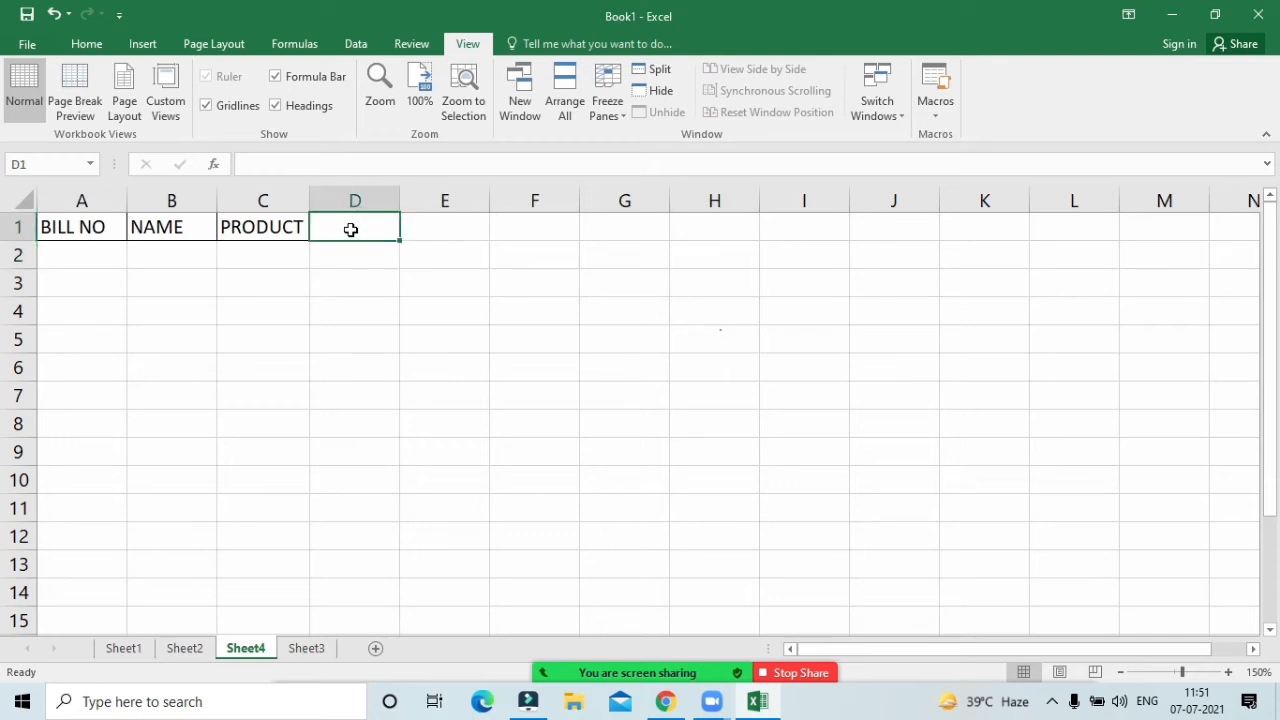
type("PURCHASE")
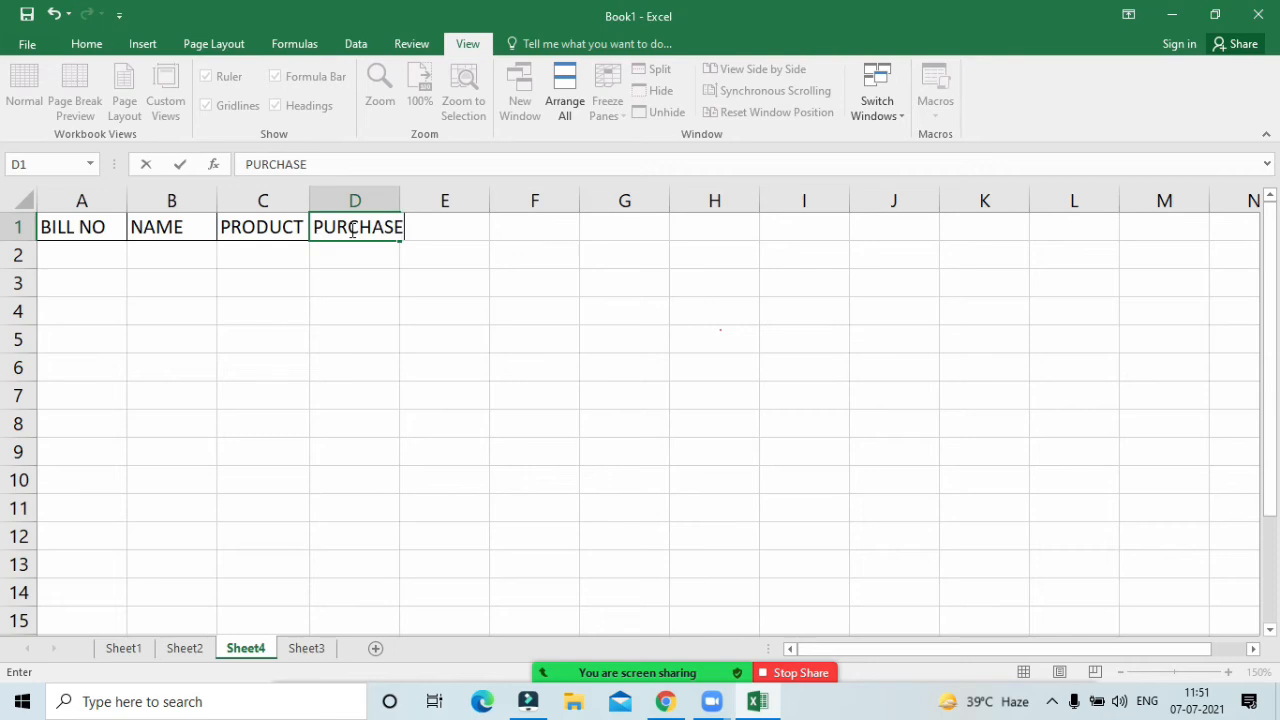
type(" PRICE")
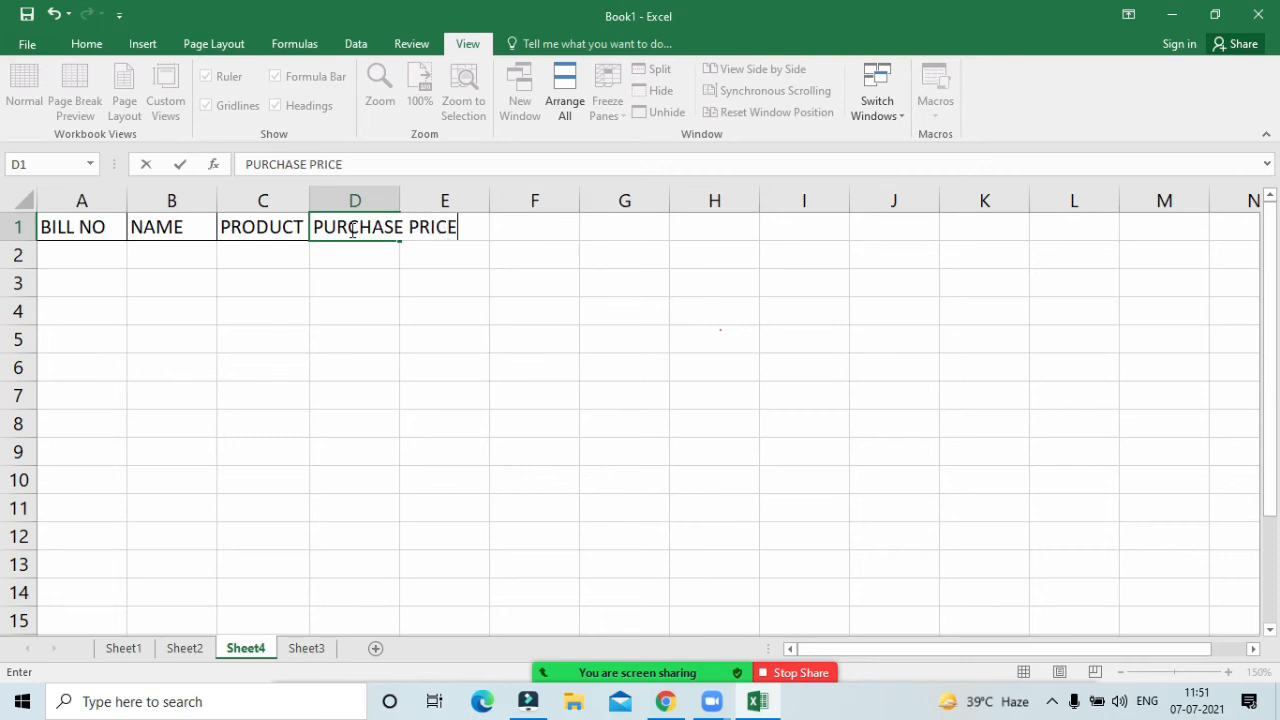
key("Tab")
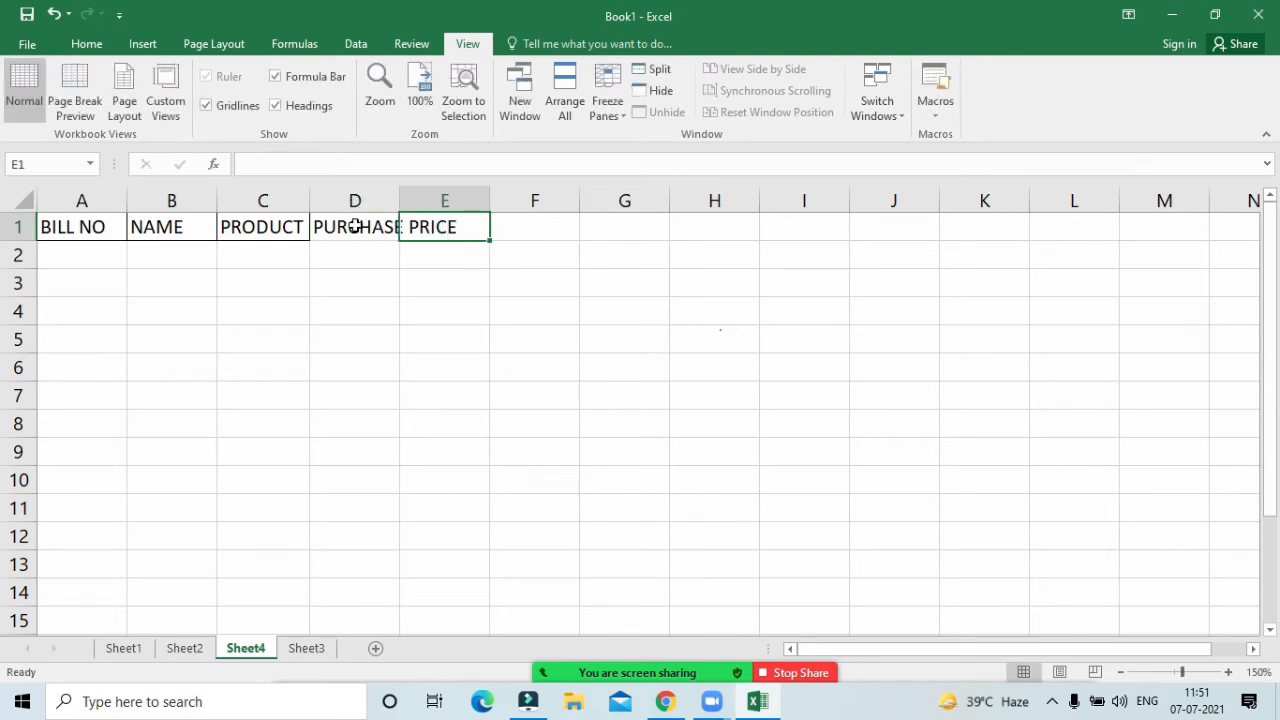
double_click(398, 199)
Step: Enter the two-line header "DISCOUNT FOR 10%" / "PURCHSE ABOVE RS 10000" in cell E1 and widen column E so each line fits
left_click(514, 226)
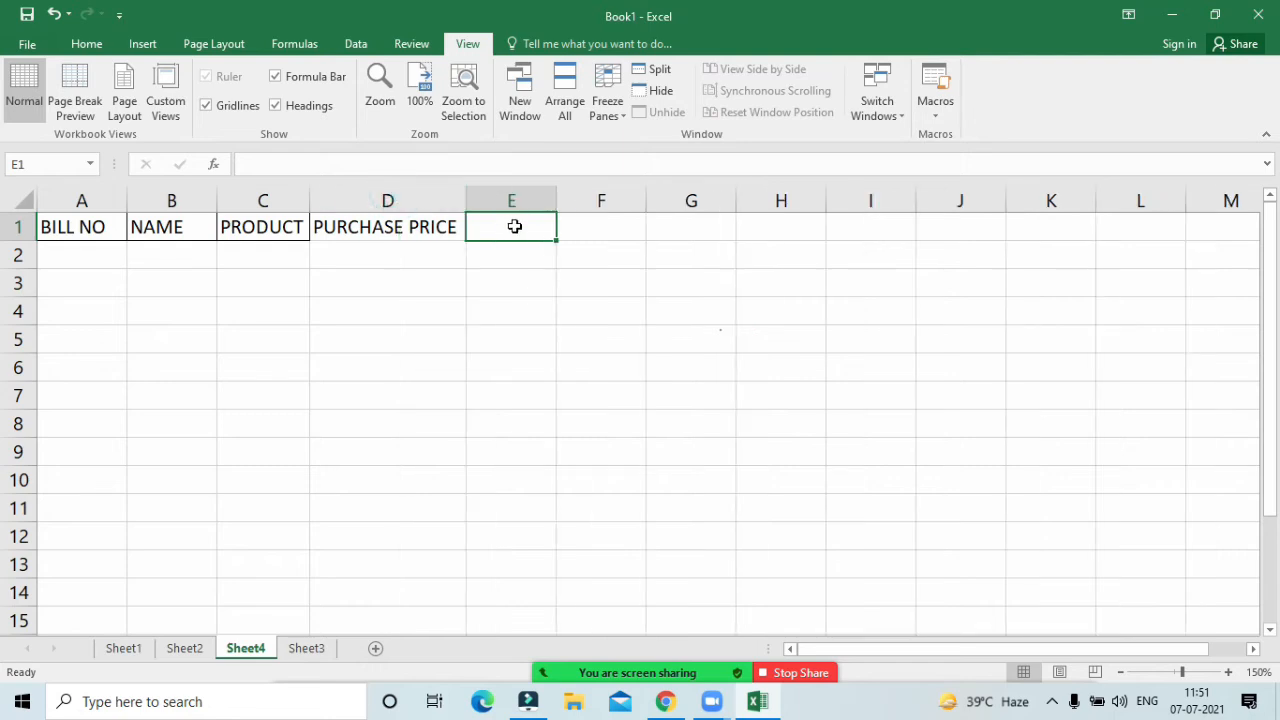
type("DISCOU")
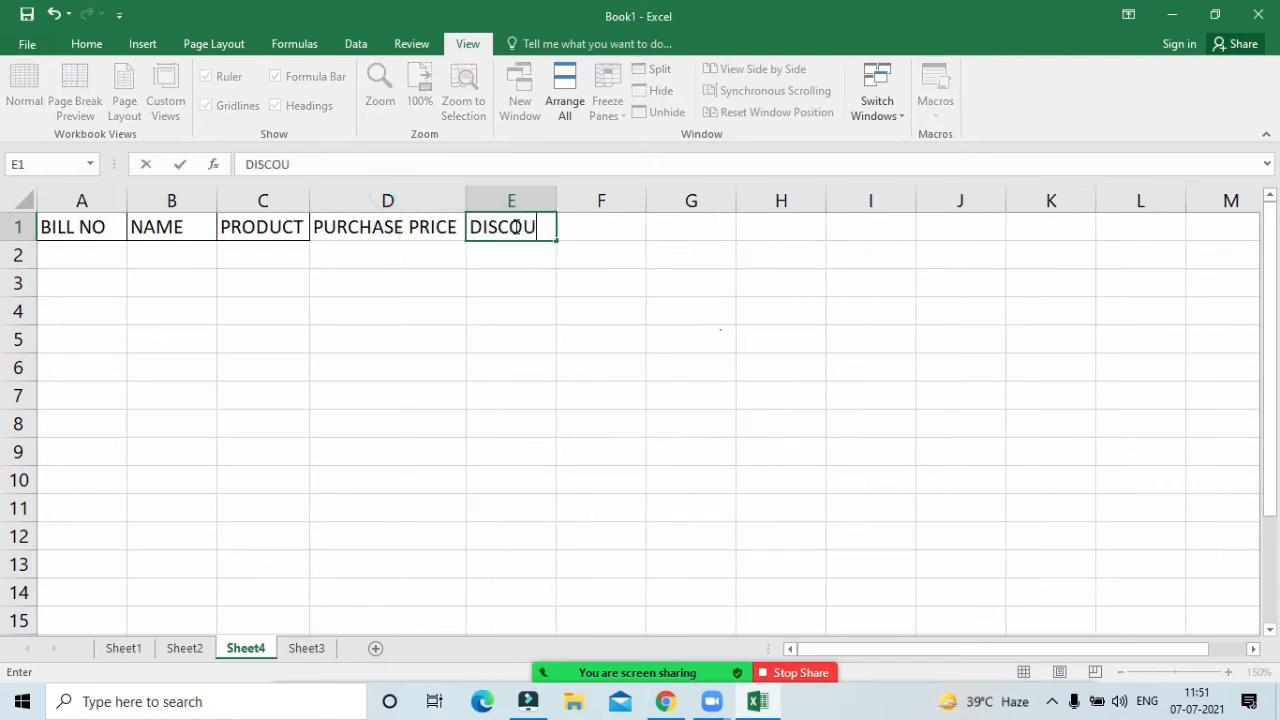
type("NT FOR ")
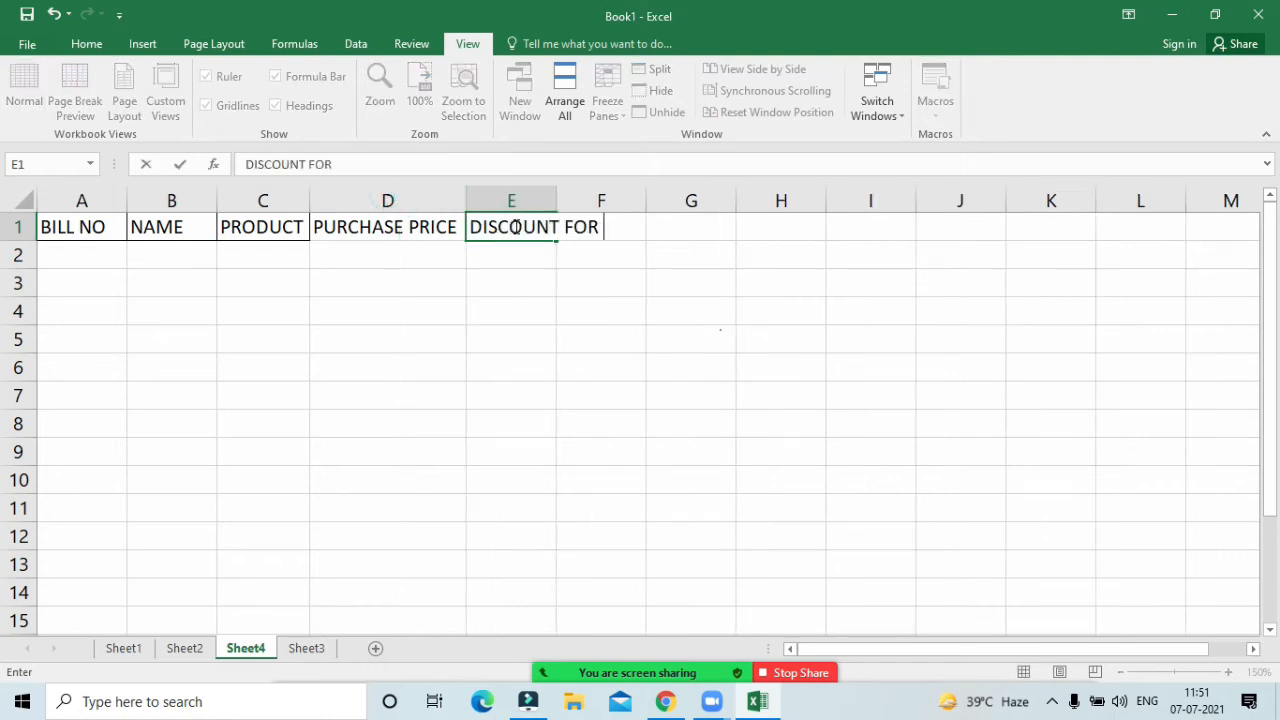
type("10$")
key("BackSpace")
type("%")
key("Return")
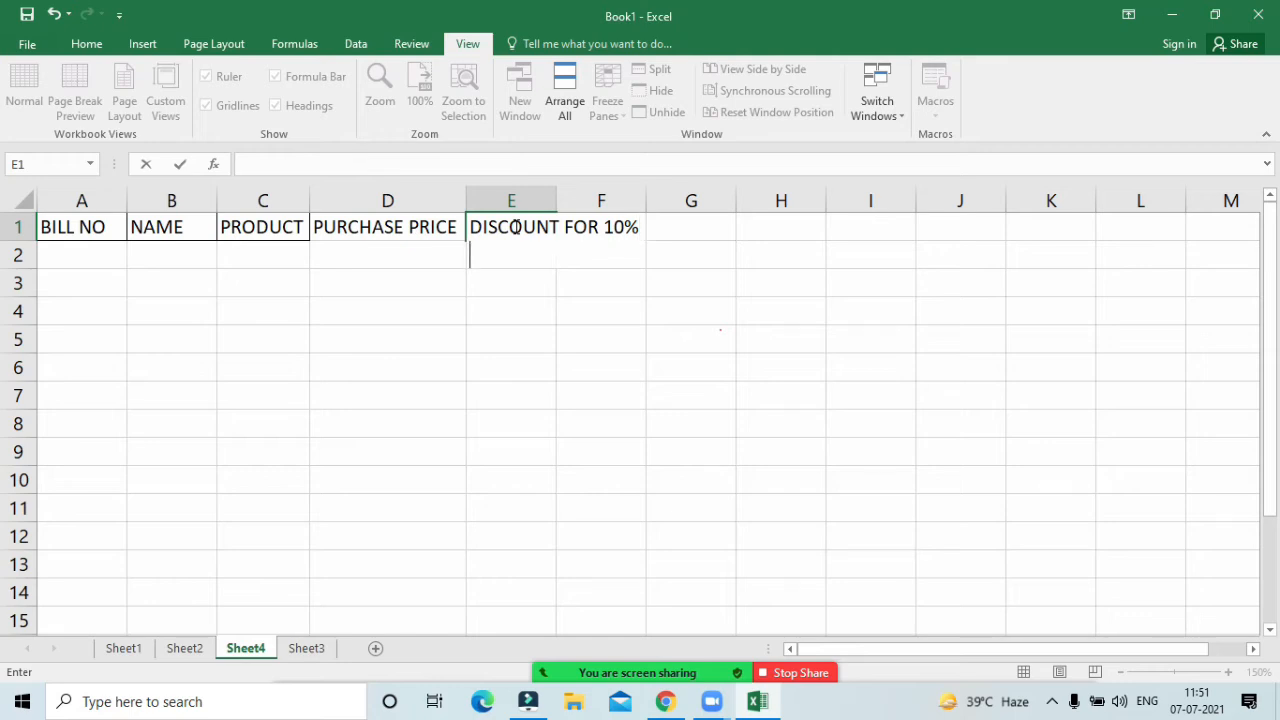
type("PURCHSE AB")
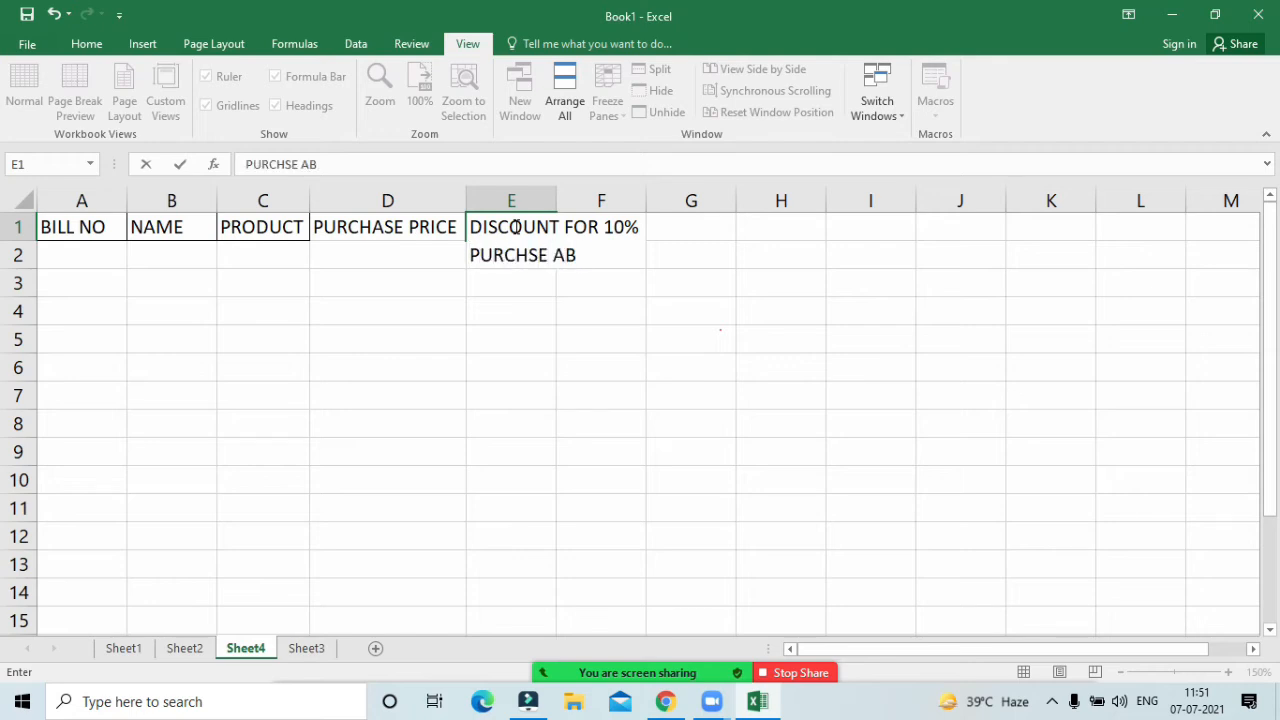
type("OVE RS ")
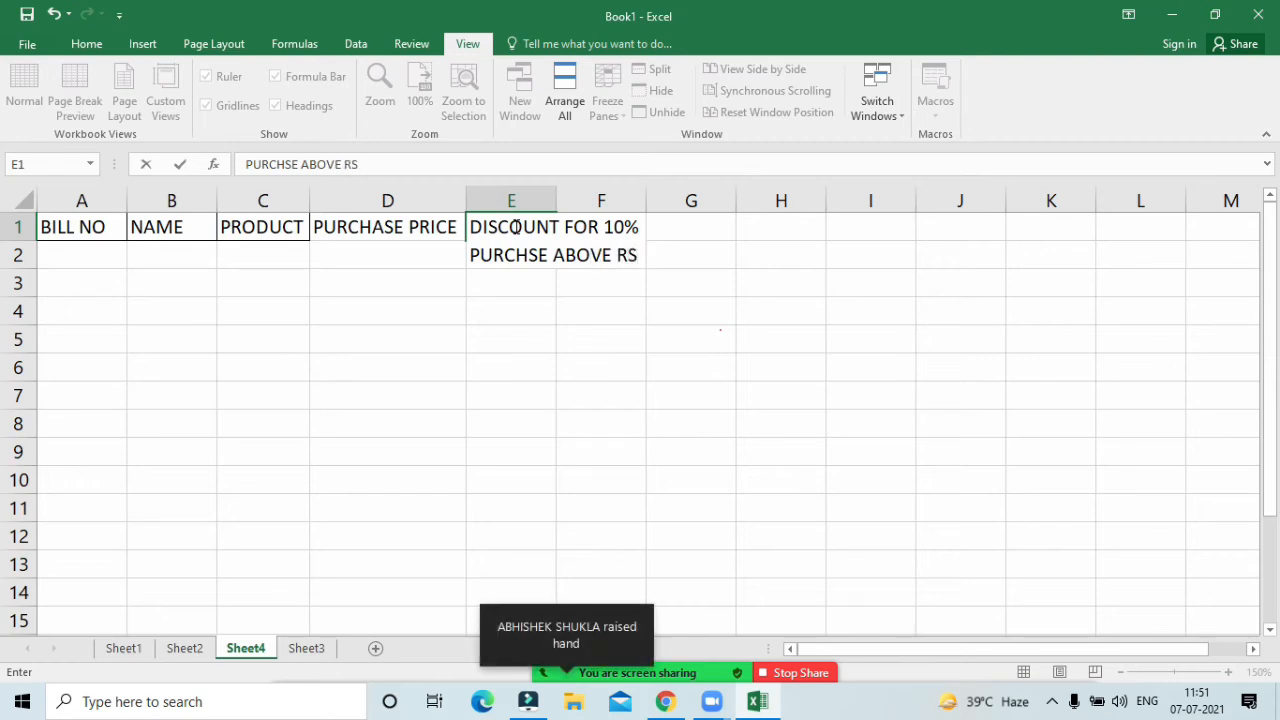
type("10000")
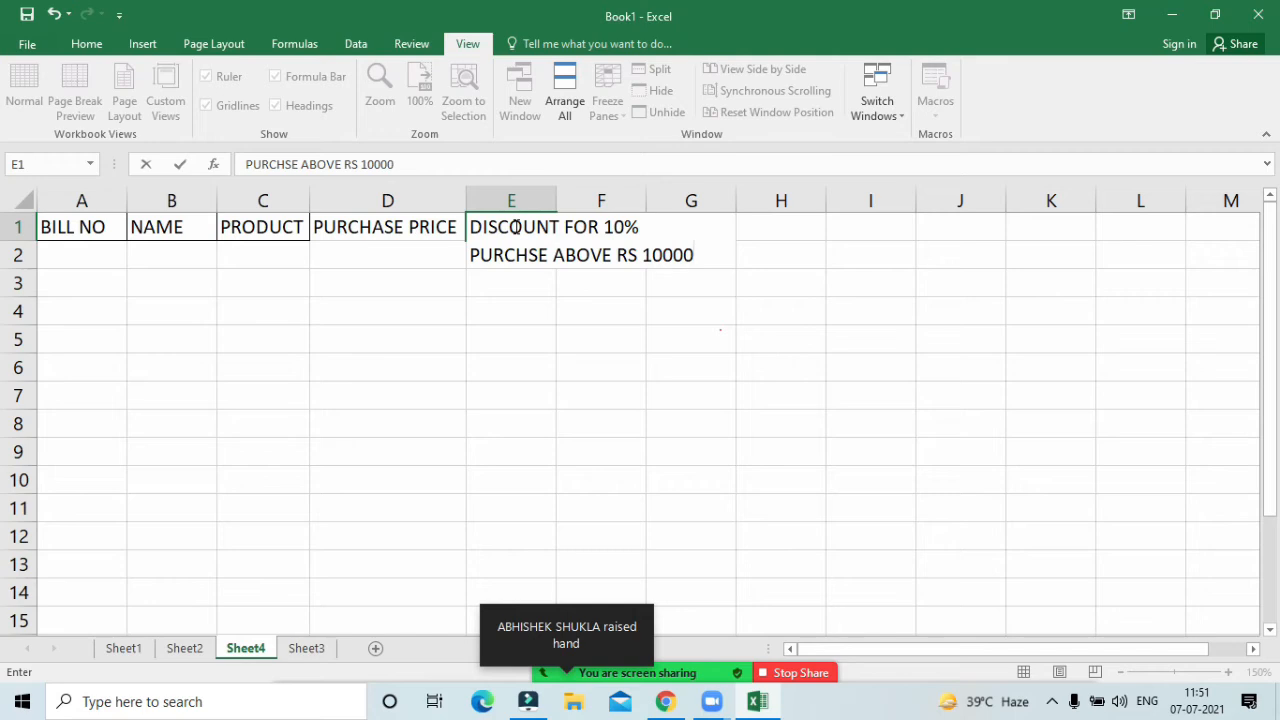
key("Return")
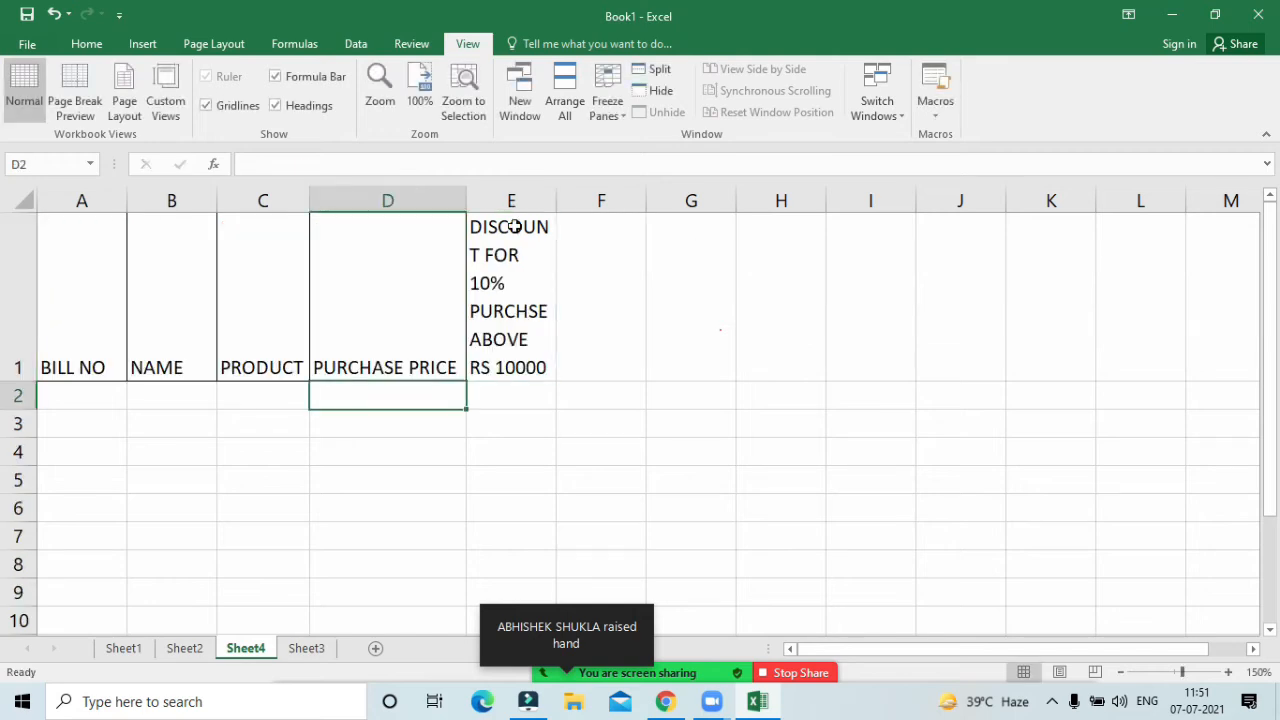
left_click_drag(553, 205, 768, 205)
Step: Copy the discount header from E1 into F1 and widen column F to fit both lines
left_click(637, 283)
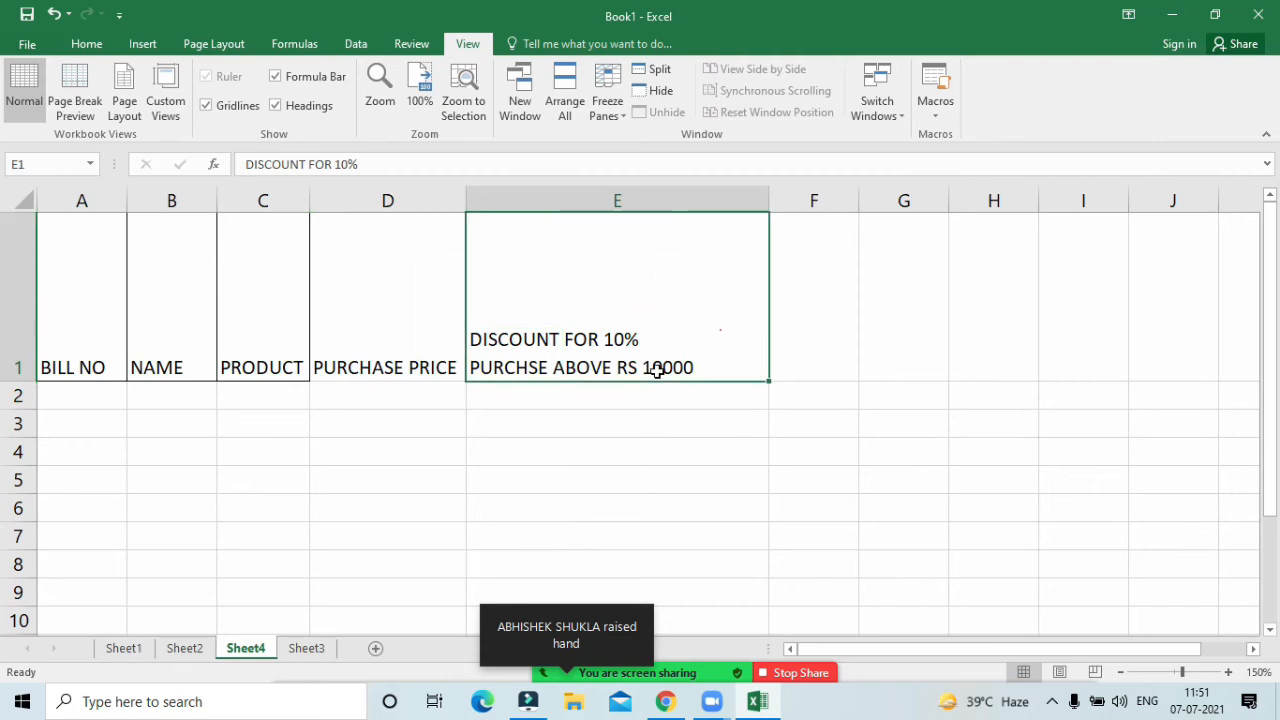
key("ctrl+c")
left_click(831, 332)
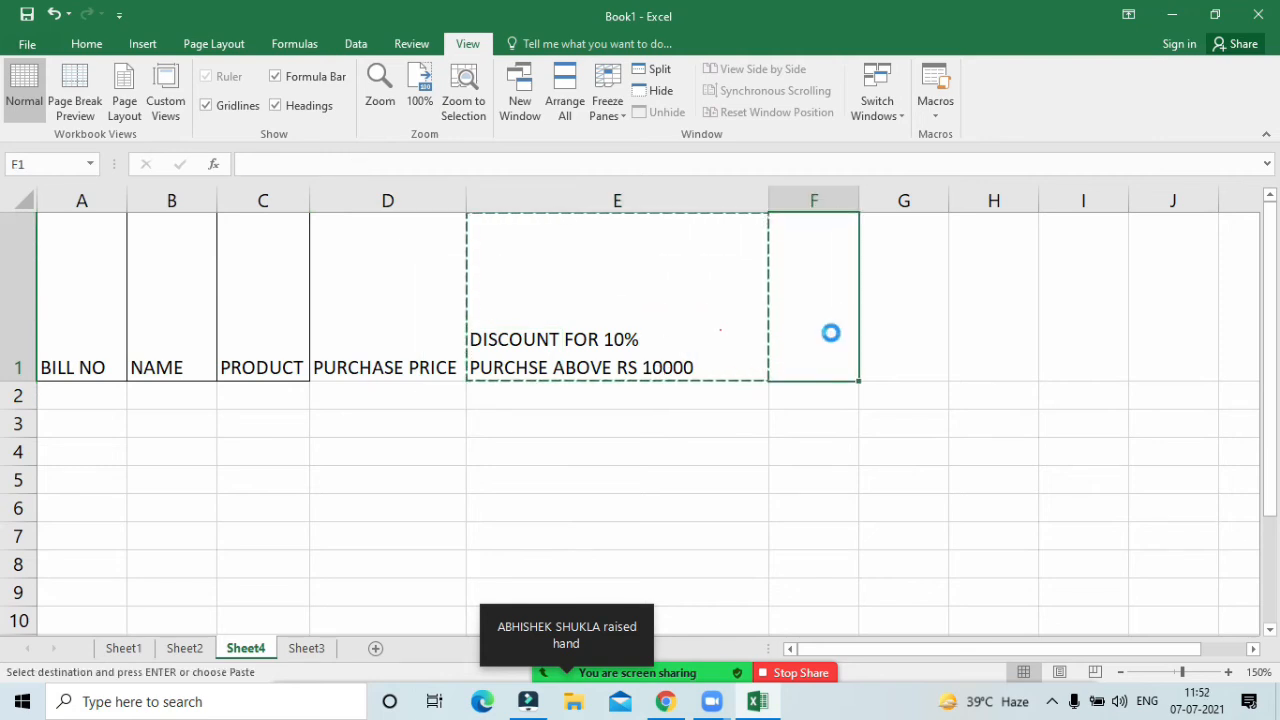
key("ctrl+v")
left_click_drag(852, 200, 1086, 200)
left_click(1006, 346)
Step: Center the two discount headers in E1:F1 vertically and horizontally
left_click_drag(681, 334, 877, 316)
key("Escape")
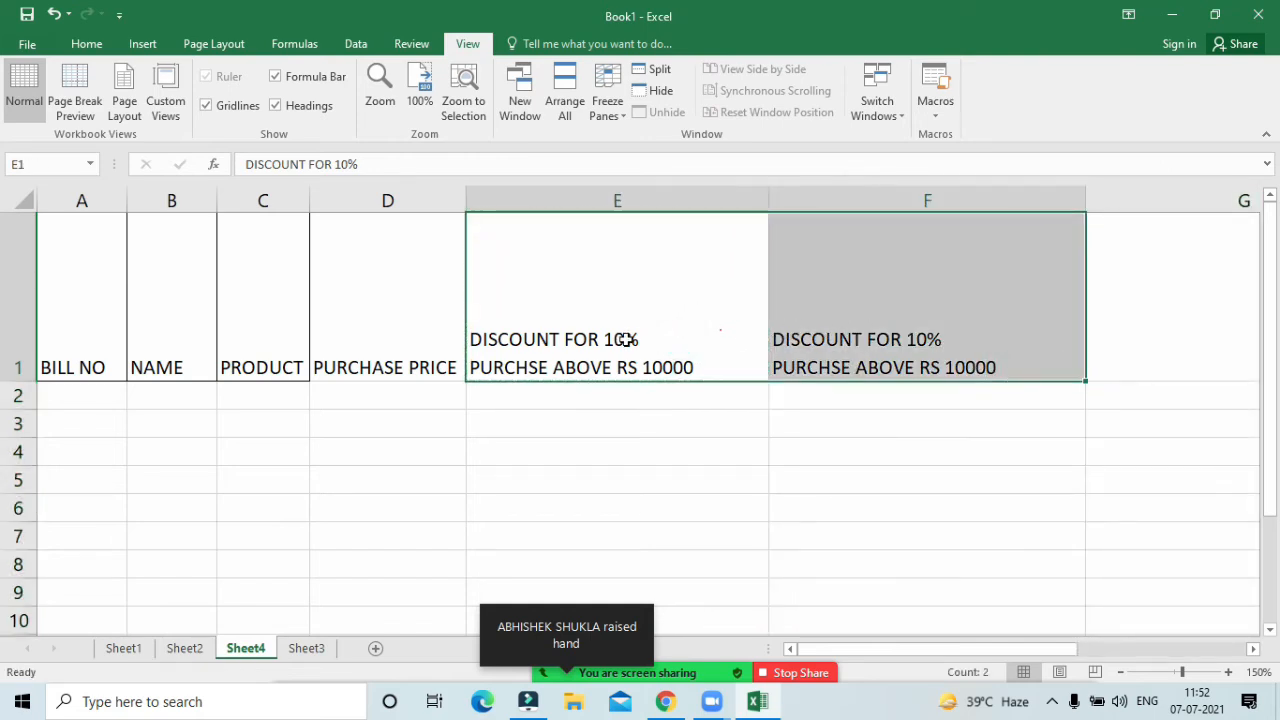
left_click_drag(624, 337, 806, 331)
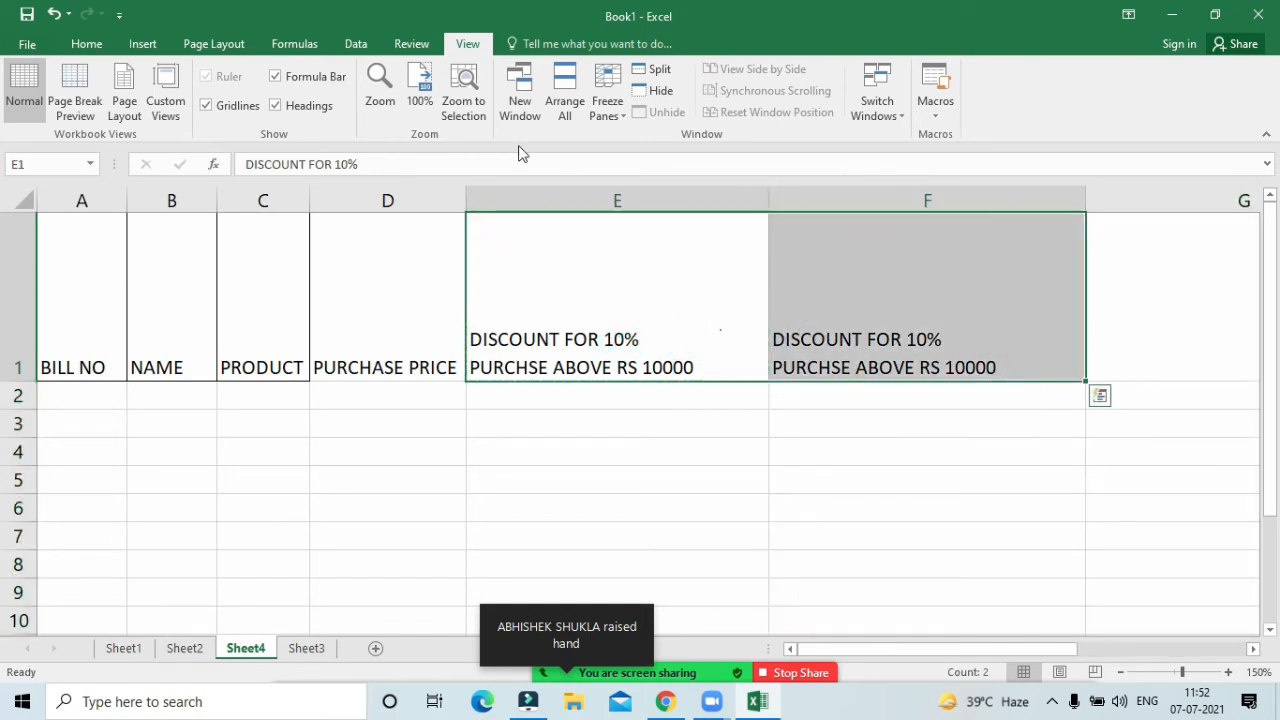
left_click(86, 43)
left_click(370, 78)
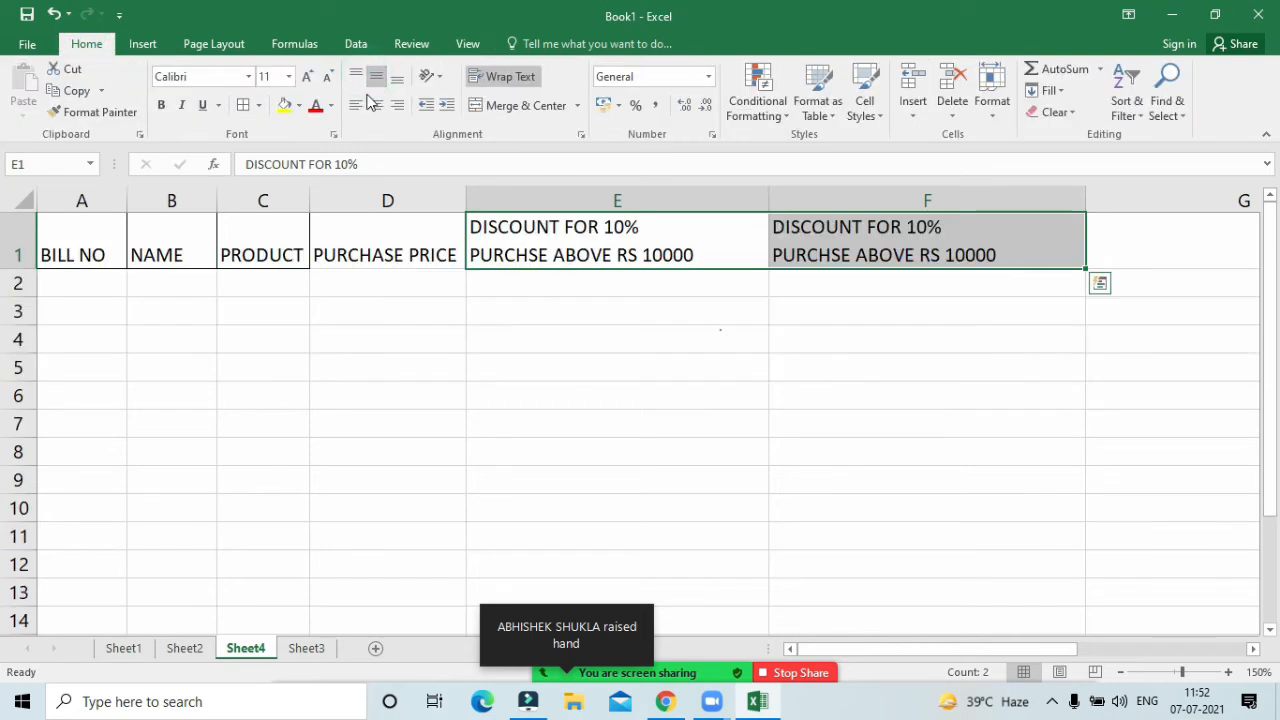
left_click(376, 104)
left_click(674, 242)
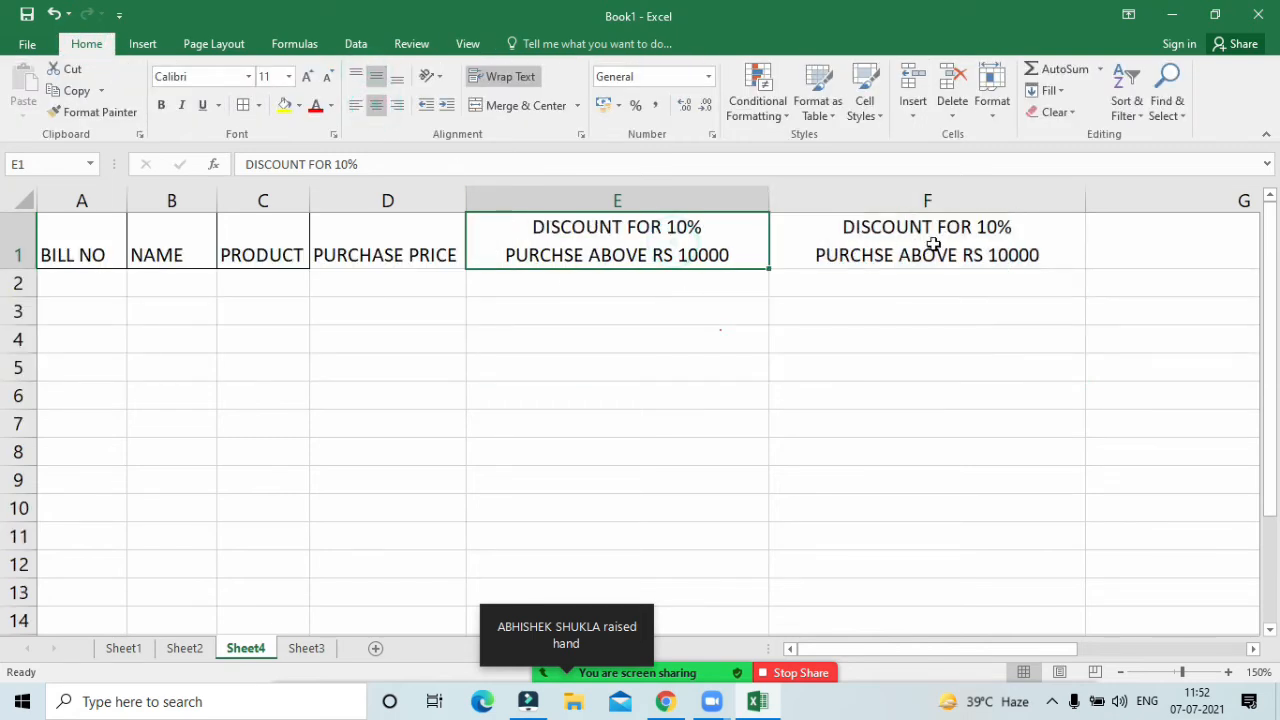
Step: Edit the copied header in F1 to read "DISCOUNT FOR 25%" and "PURCHSE ABOVE RS 25000"
double_click(988, 227)
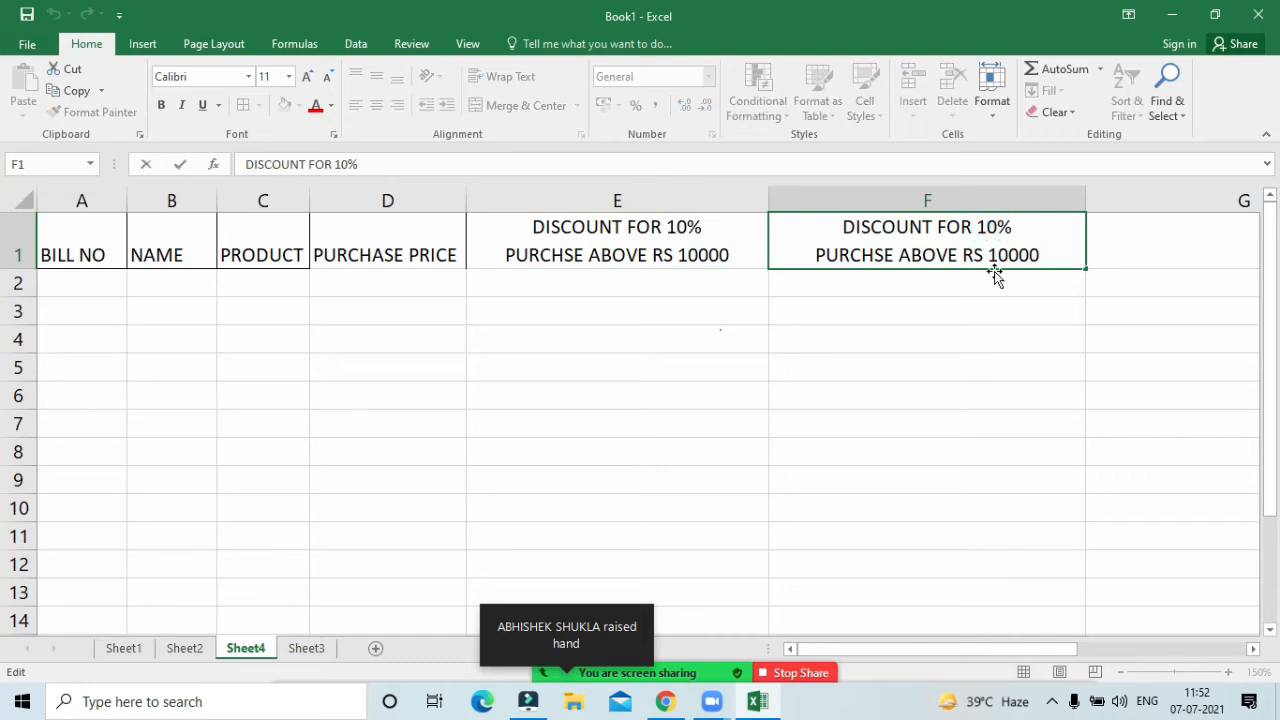
key("BackSpace")
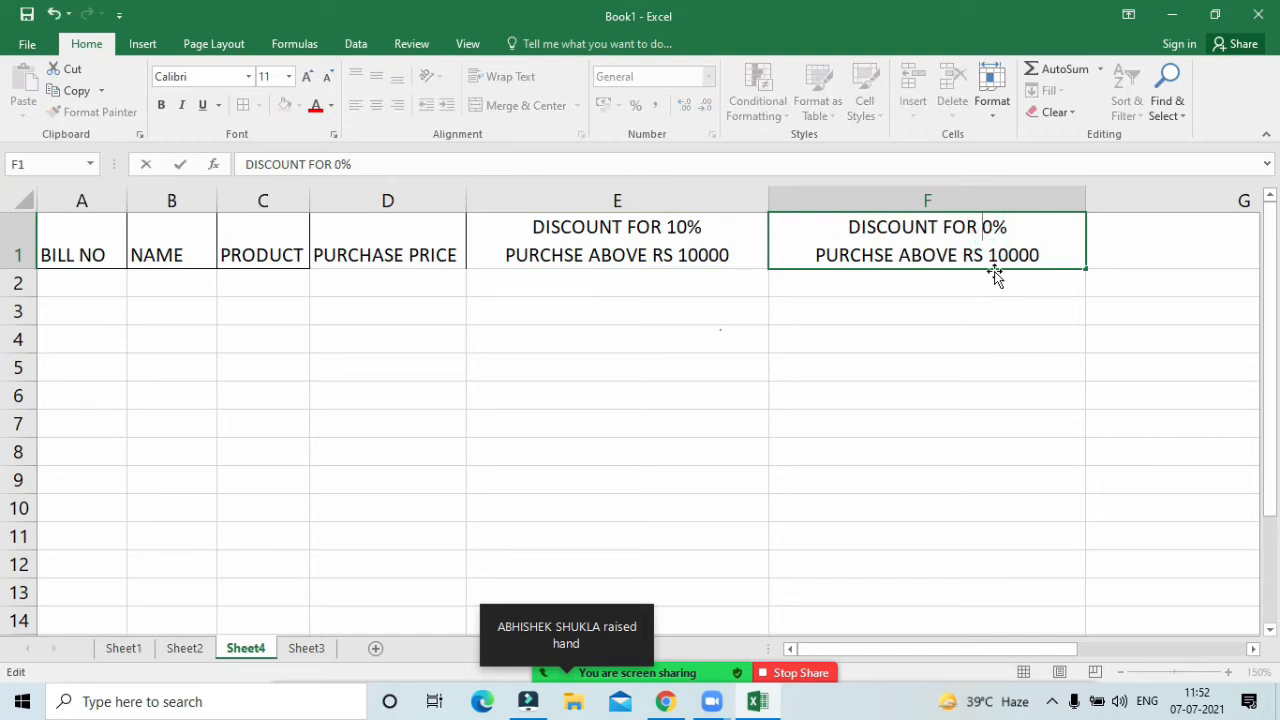
key("Right")
key("BackSpace")
type("25")
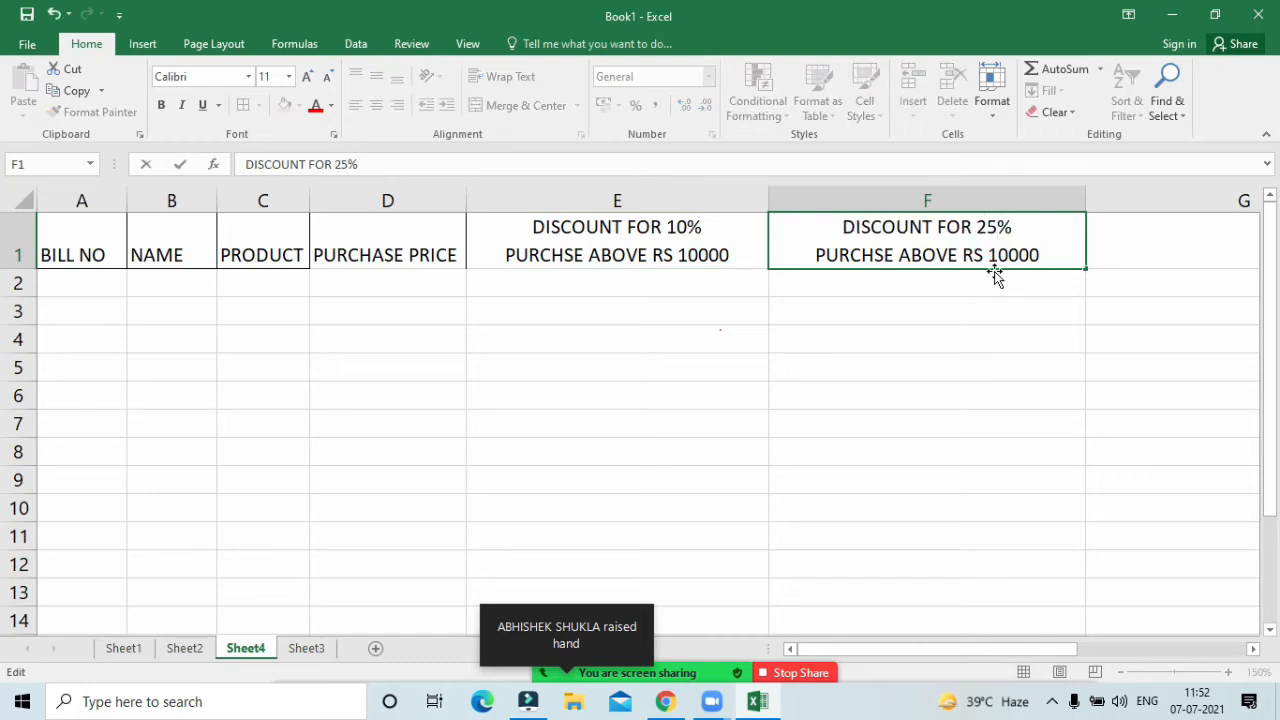
key("Down")
key("Right")
key("BackSpace")
key("BackSpace")
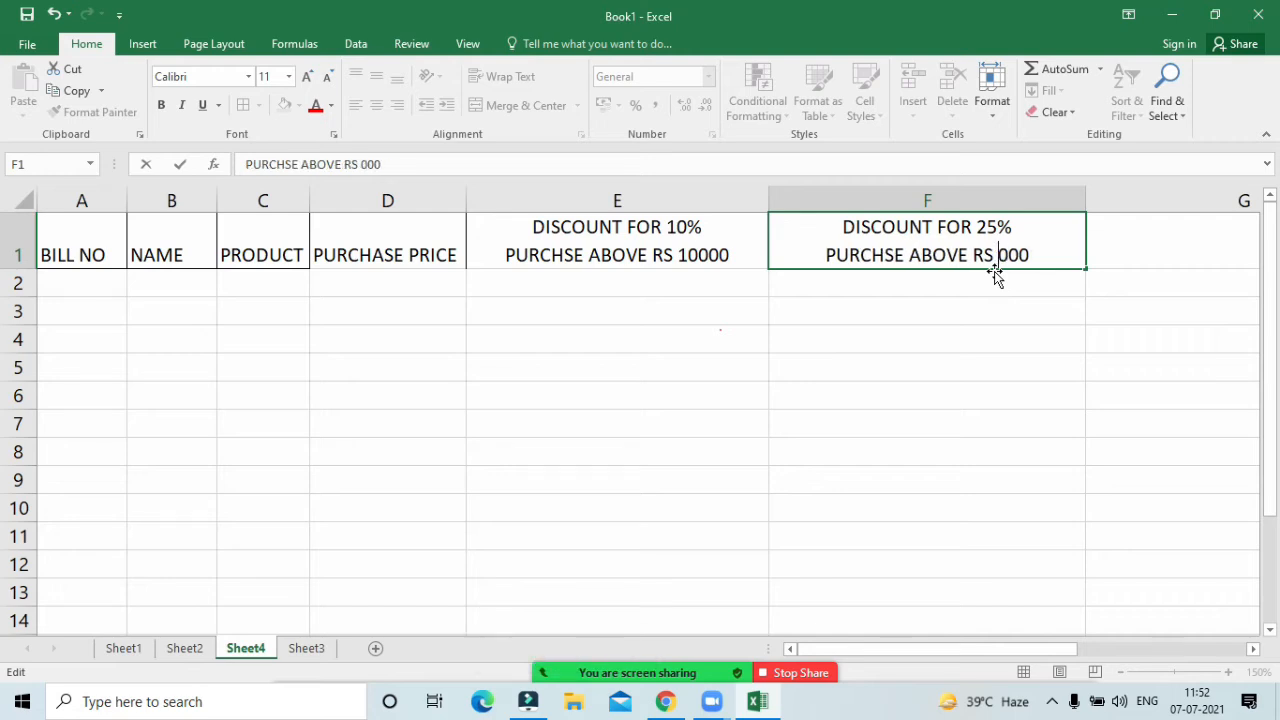
type("25")
key("Return")
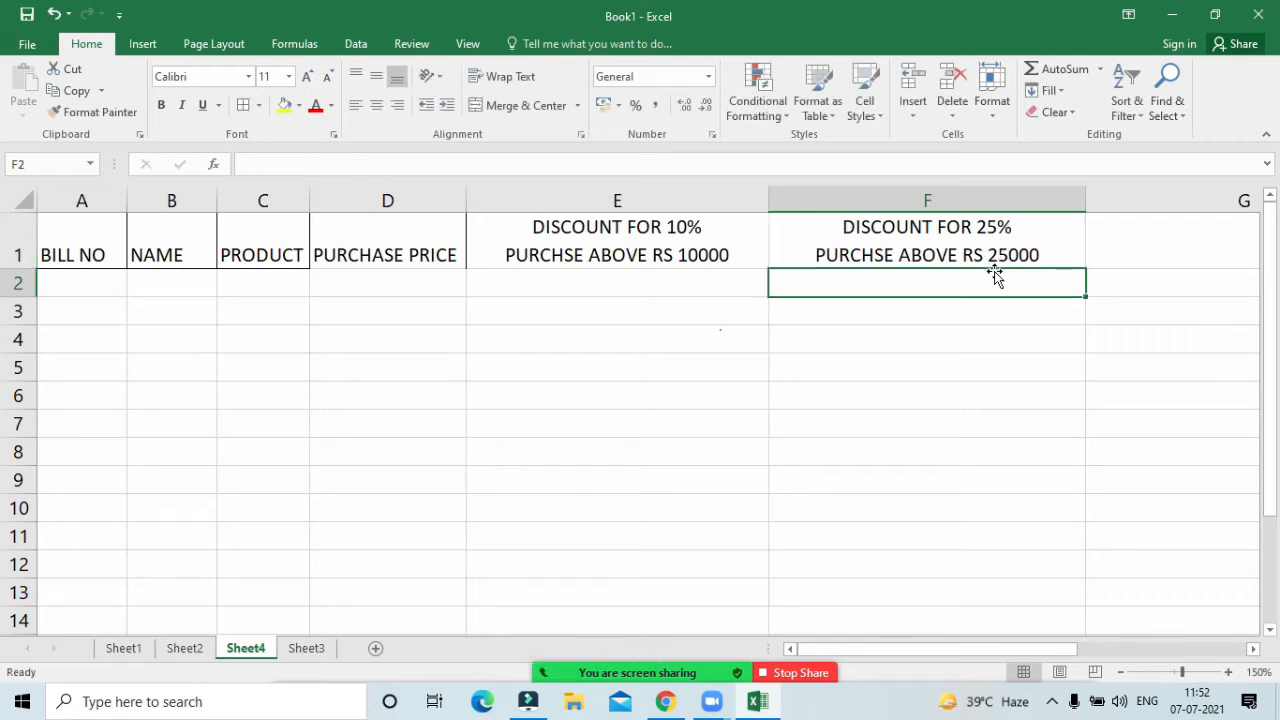
Step: Enter the header TOTAL in cell G1 and narrow column G
left_click(1124, 260)
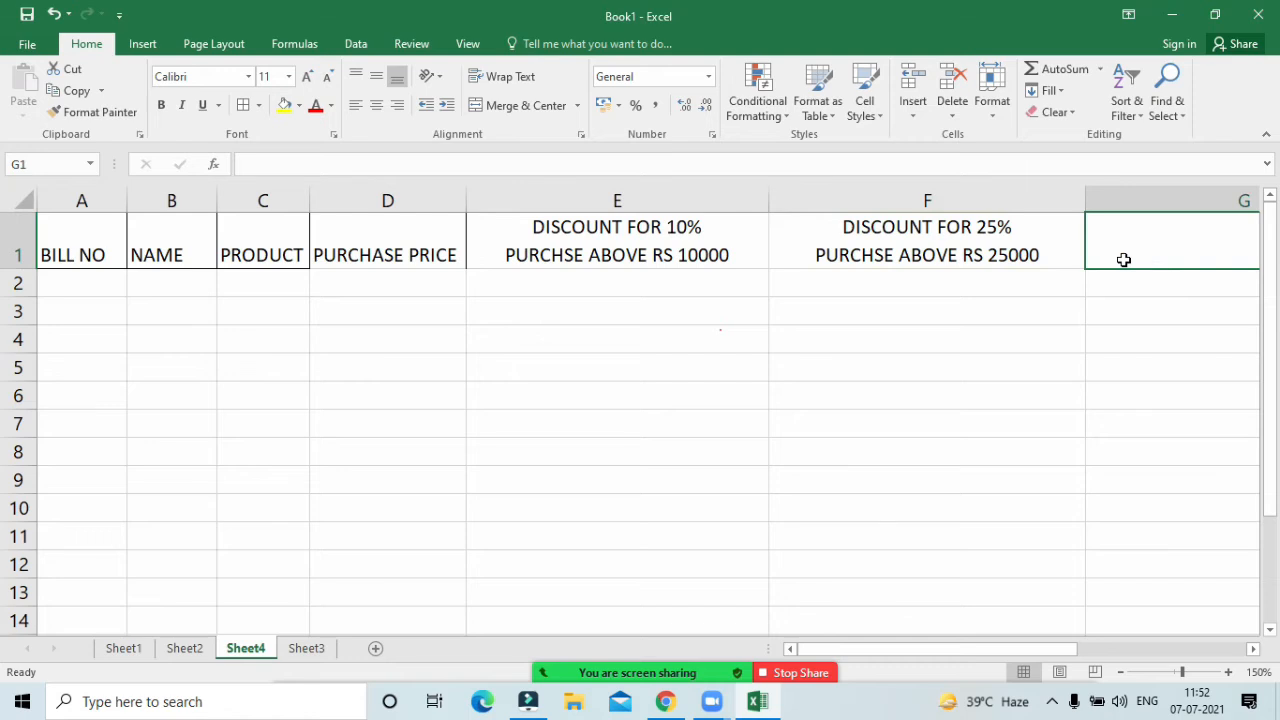
type("TOTAK")
key("BackSpace")
key("BackSpace")
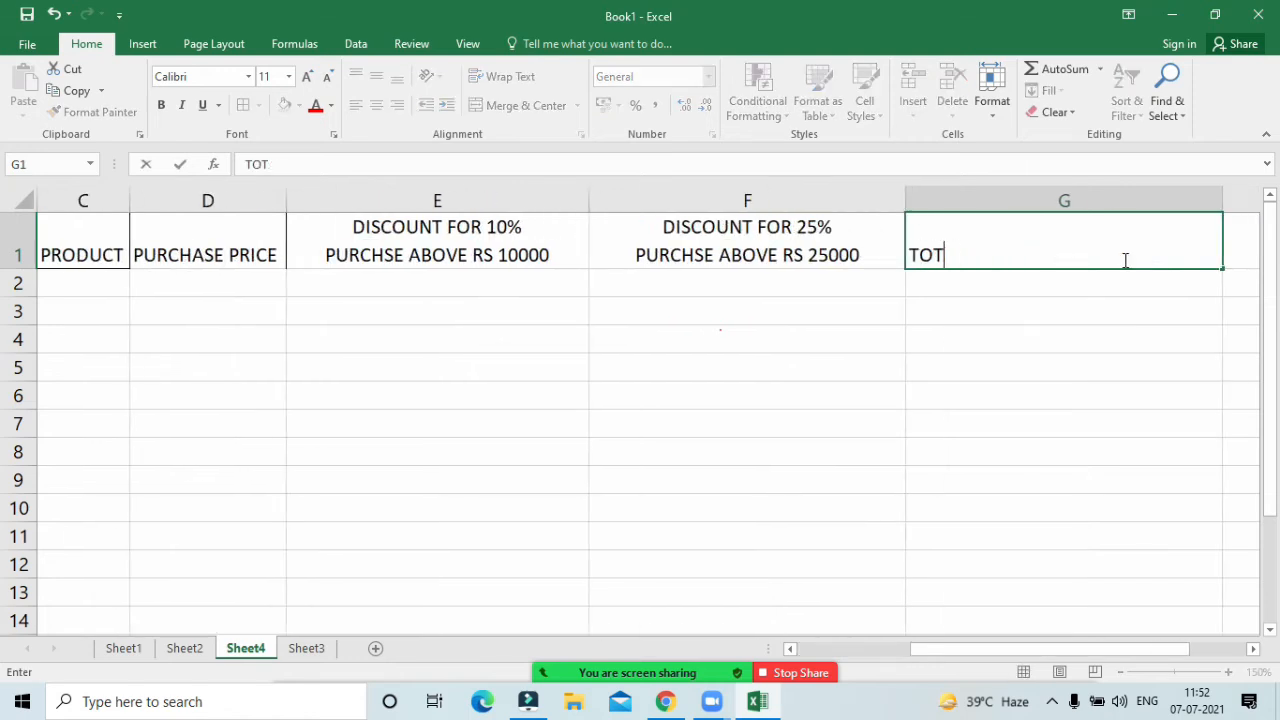
type("AL")
key("Return")
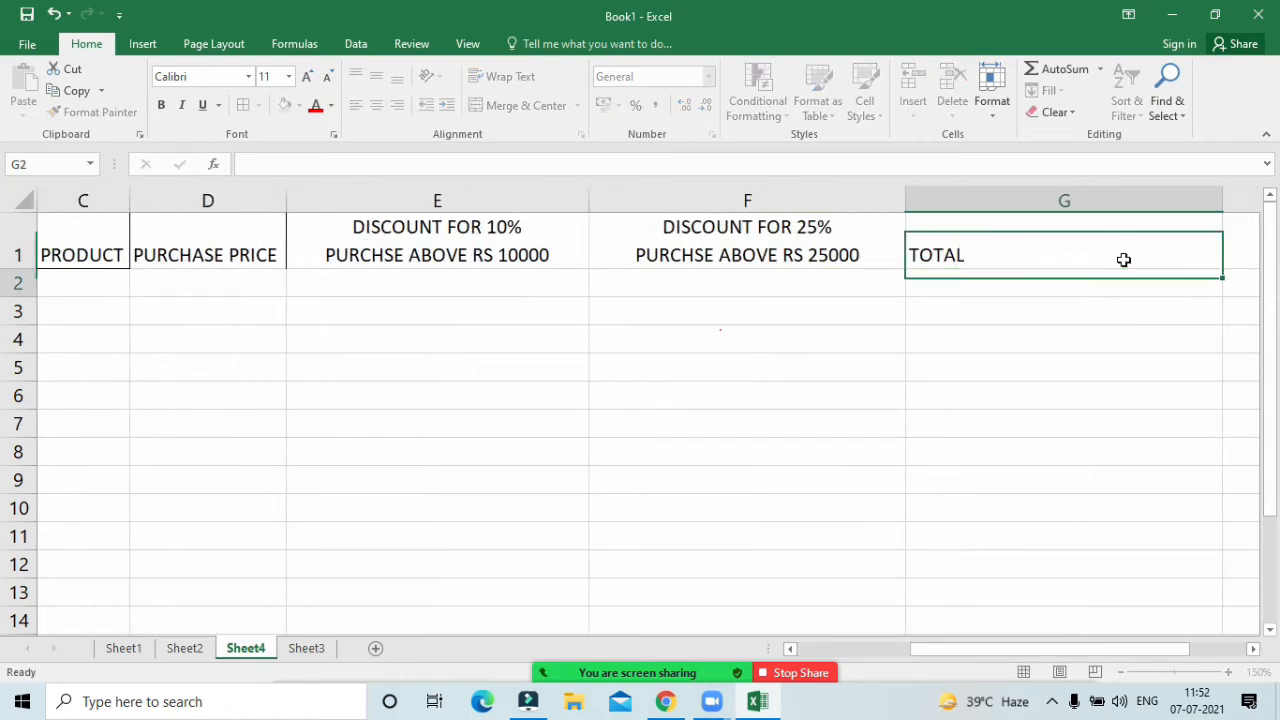
left_click_drag(1222, 207, 1042, 218)
left_click(1063, 288)
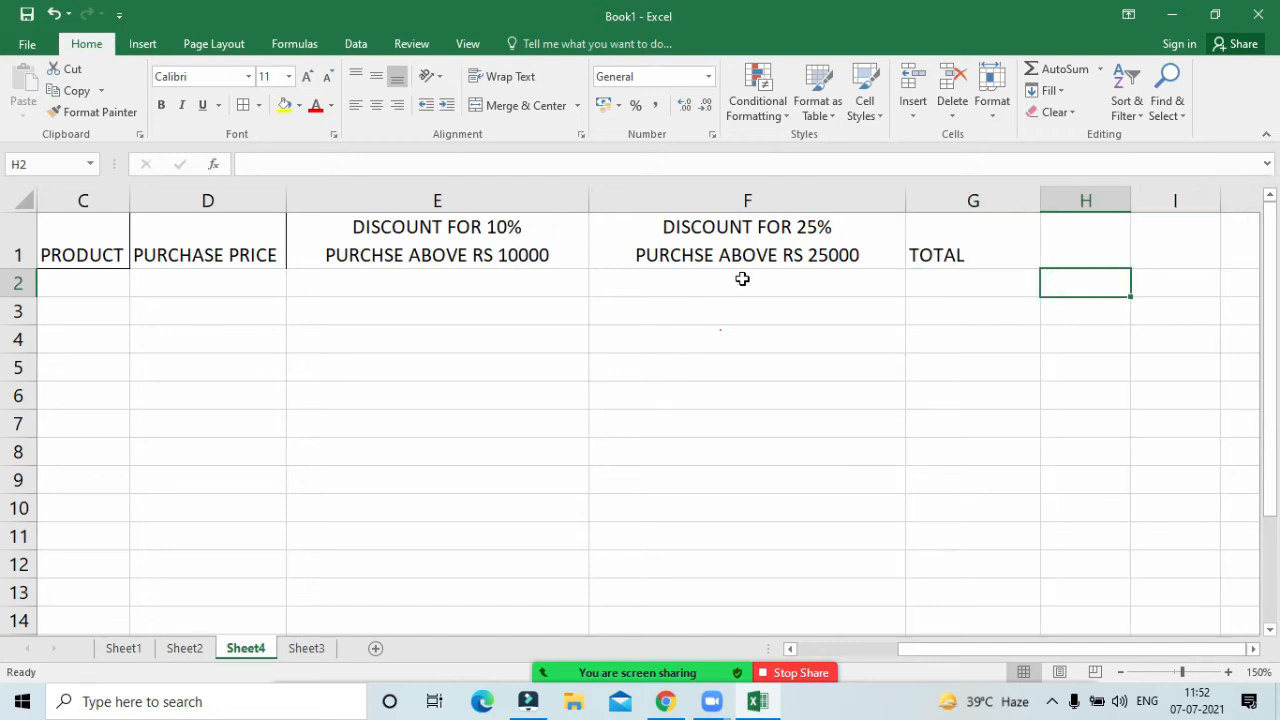
Step: Narrow discount columns E and F slightly so they fit their headers more closely
left_click_drag(589, 200, 558, 199)
left_click_drag(873, 191, 830, 198)
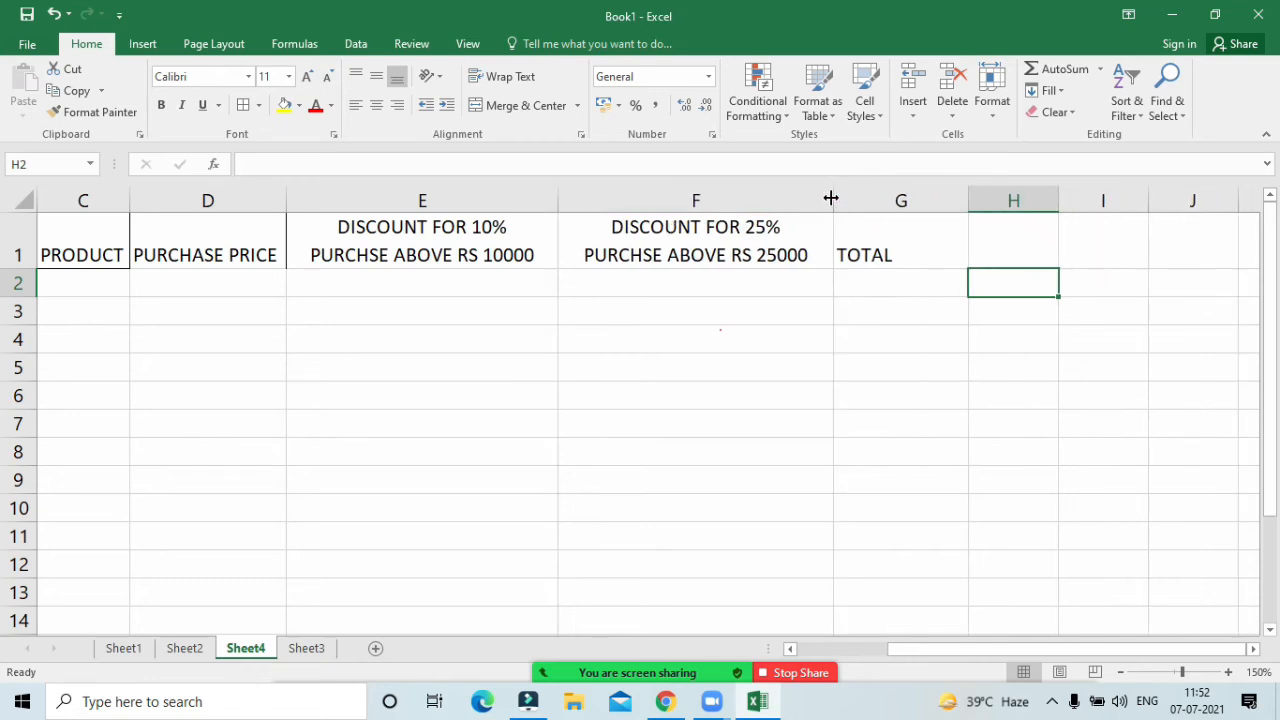
left_click(651, 426)
left_click_drag(951, 645, 785, 668)
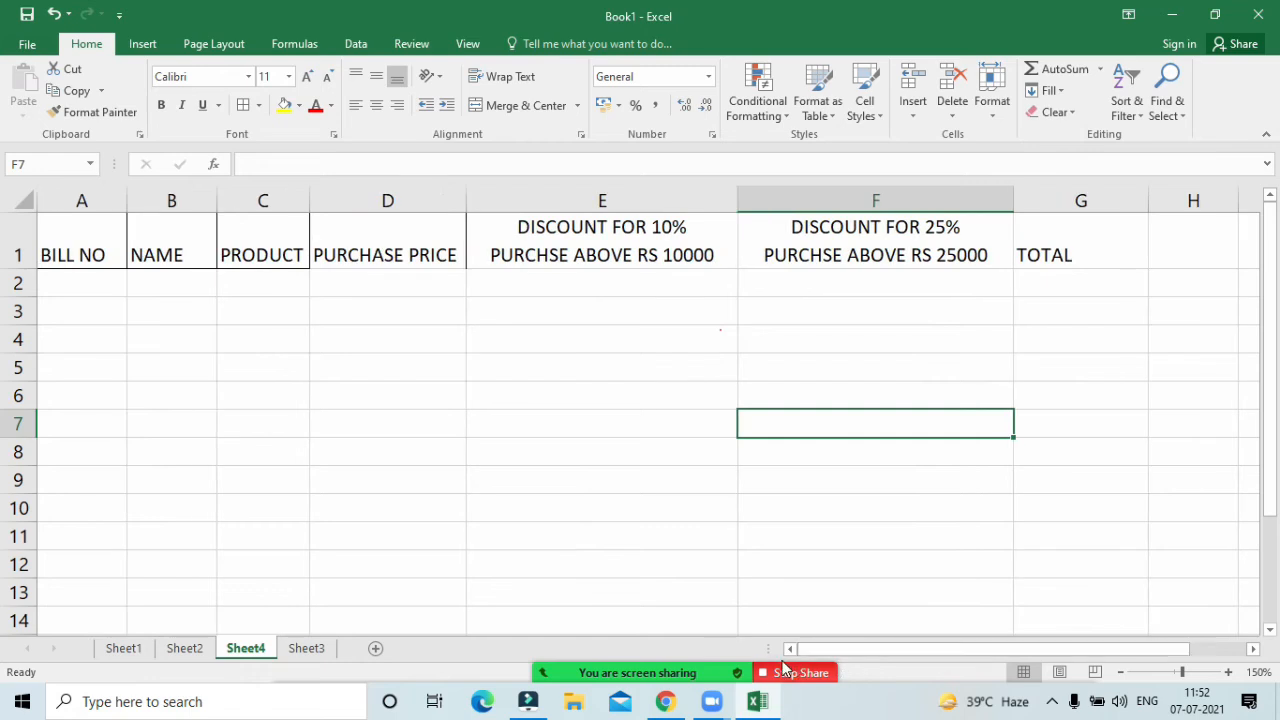
Step: Give the table range A1:G8 All Borders and center its contents horizontally and vertically
left_click_drag(113, 262, 1071, 455)
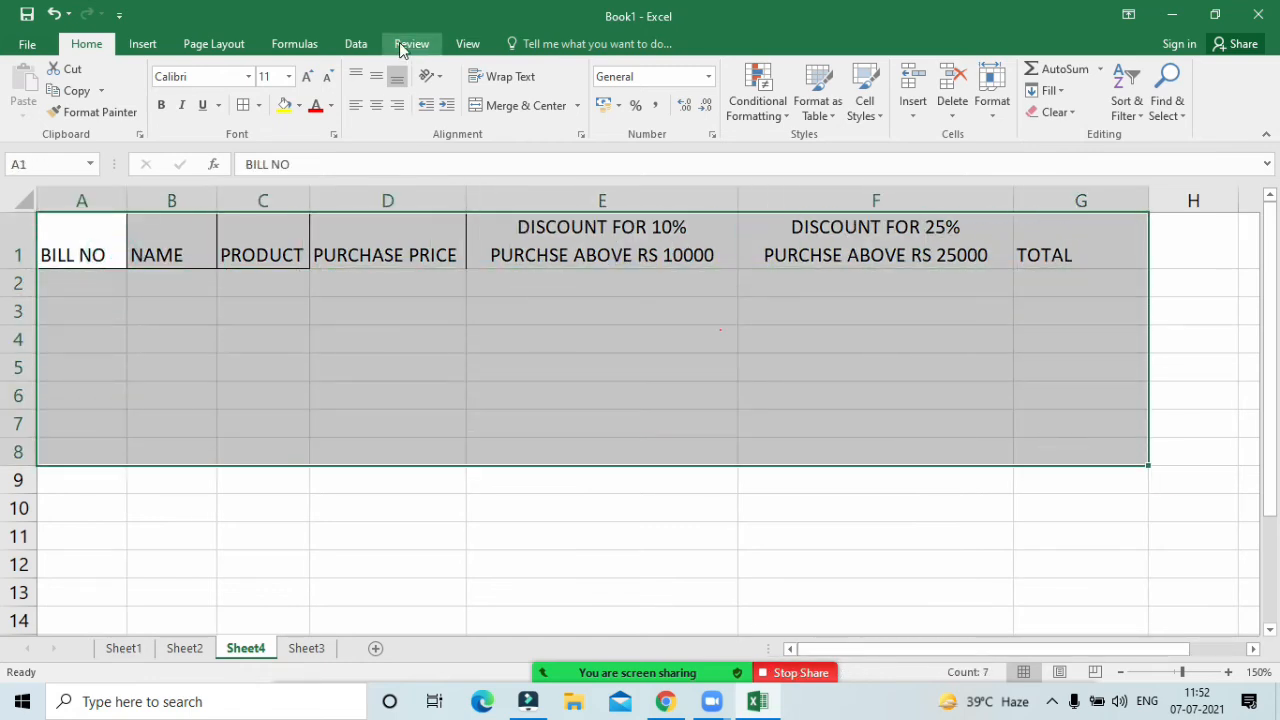
left_click(245, 105)
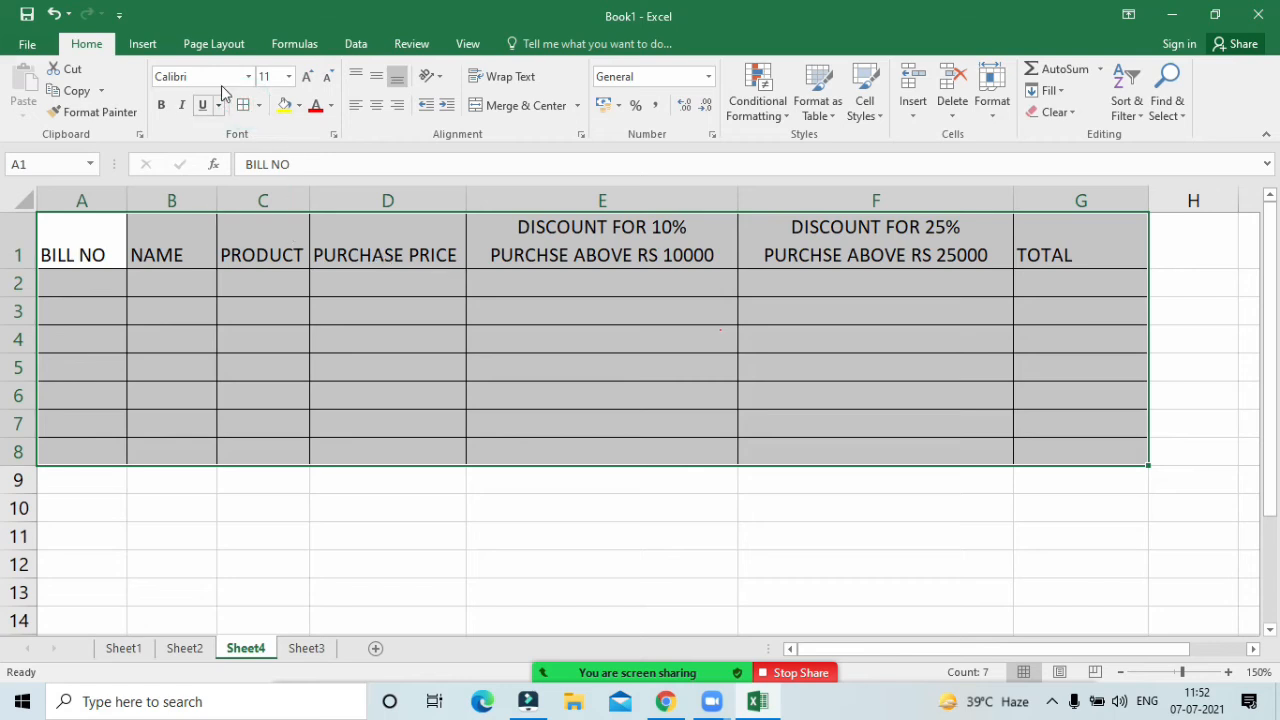
left_click(376, 105)
left_click(373, 76)
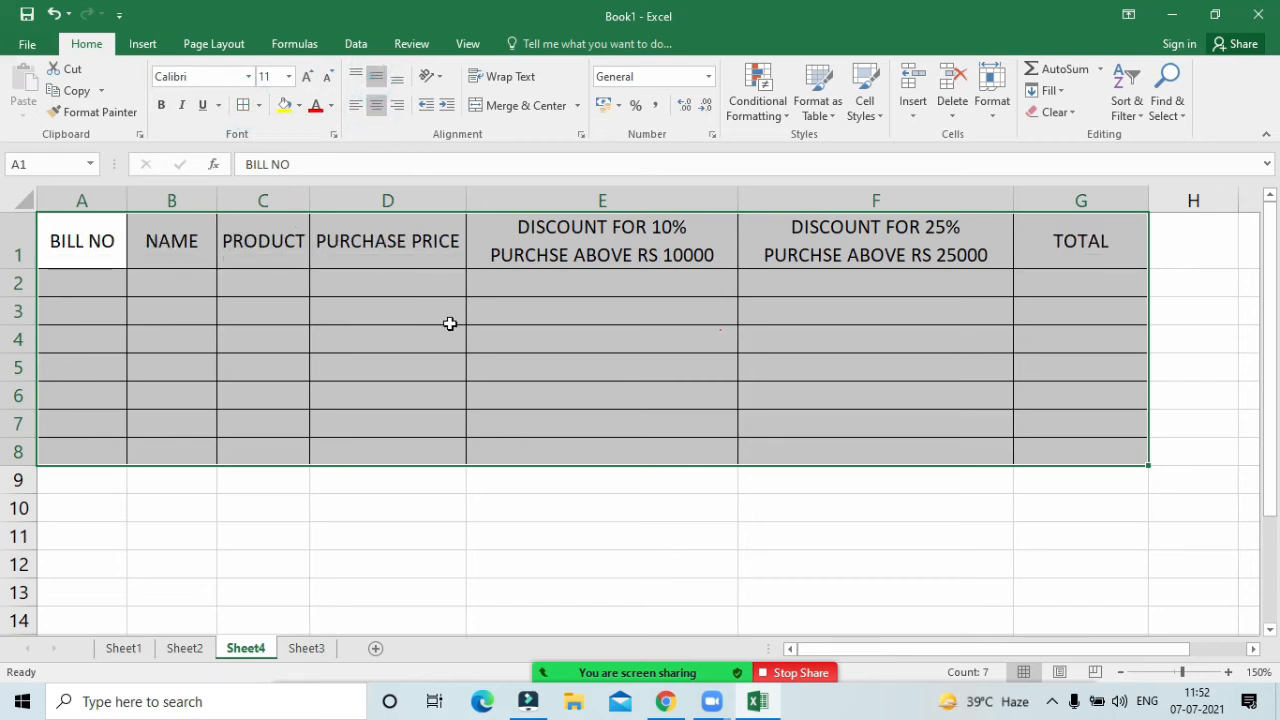
left_click(470, 347)
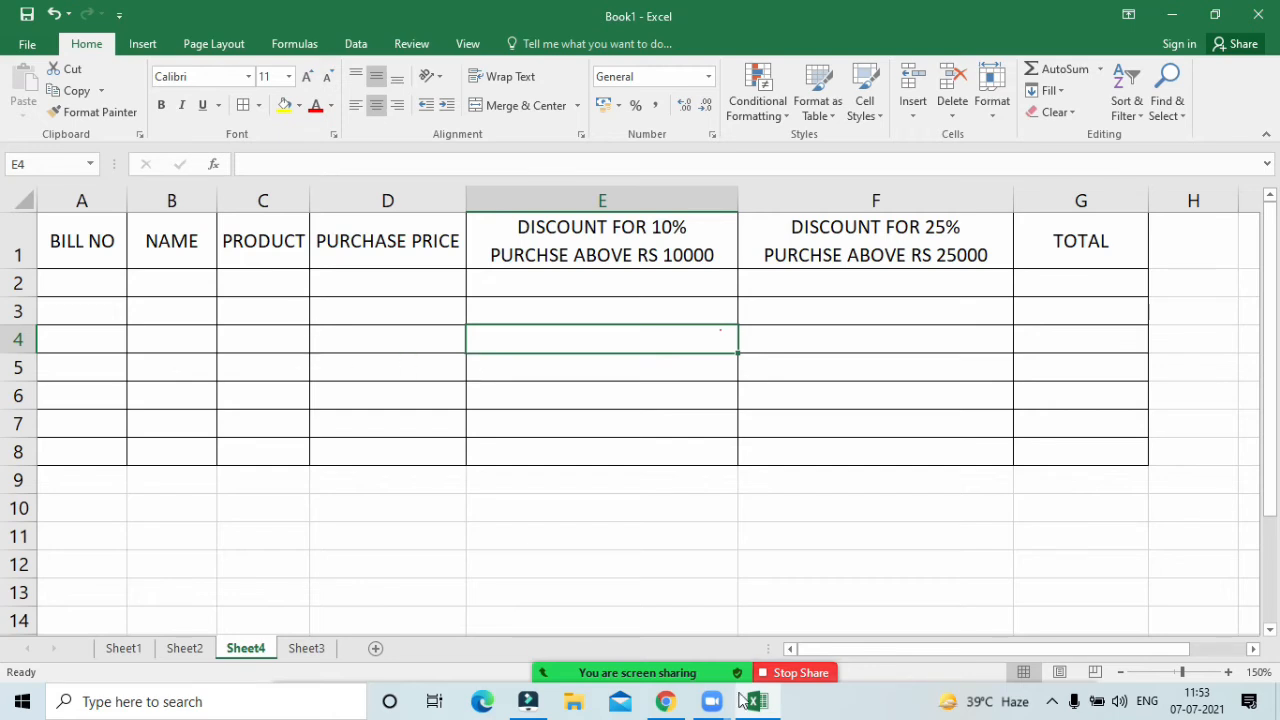
Step: Check the raised hand in the meeting's participants list and minimize the list
left_click(587, 665)
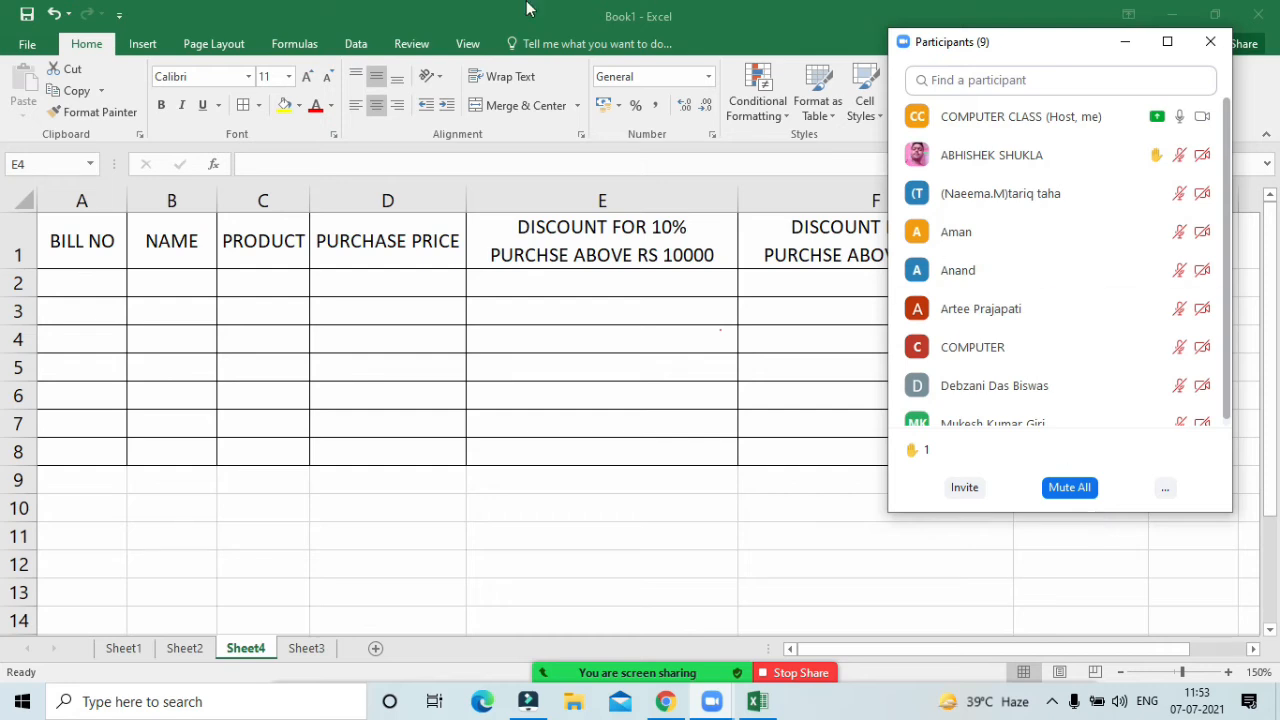
left_click(1125, 41)
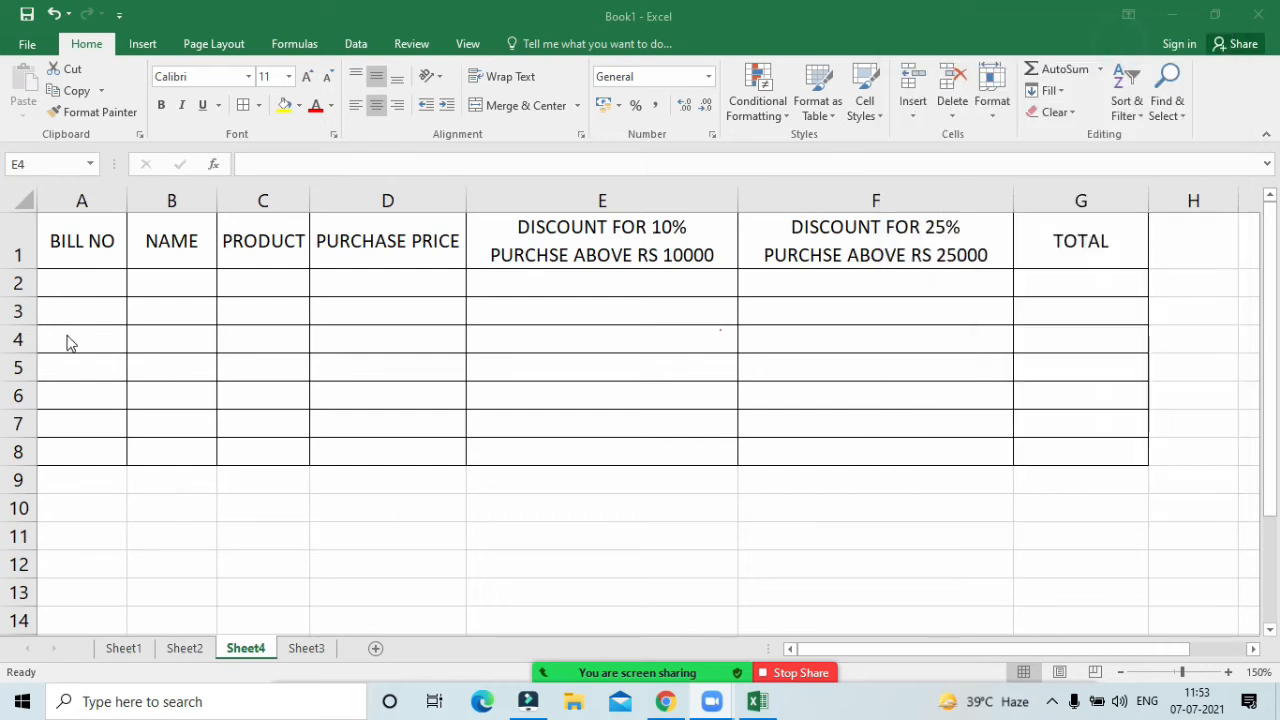
left_click(63, 282)
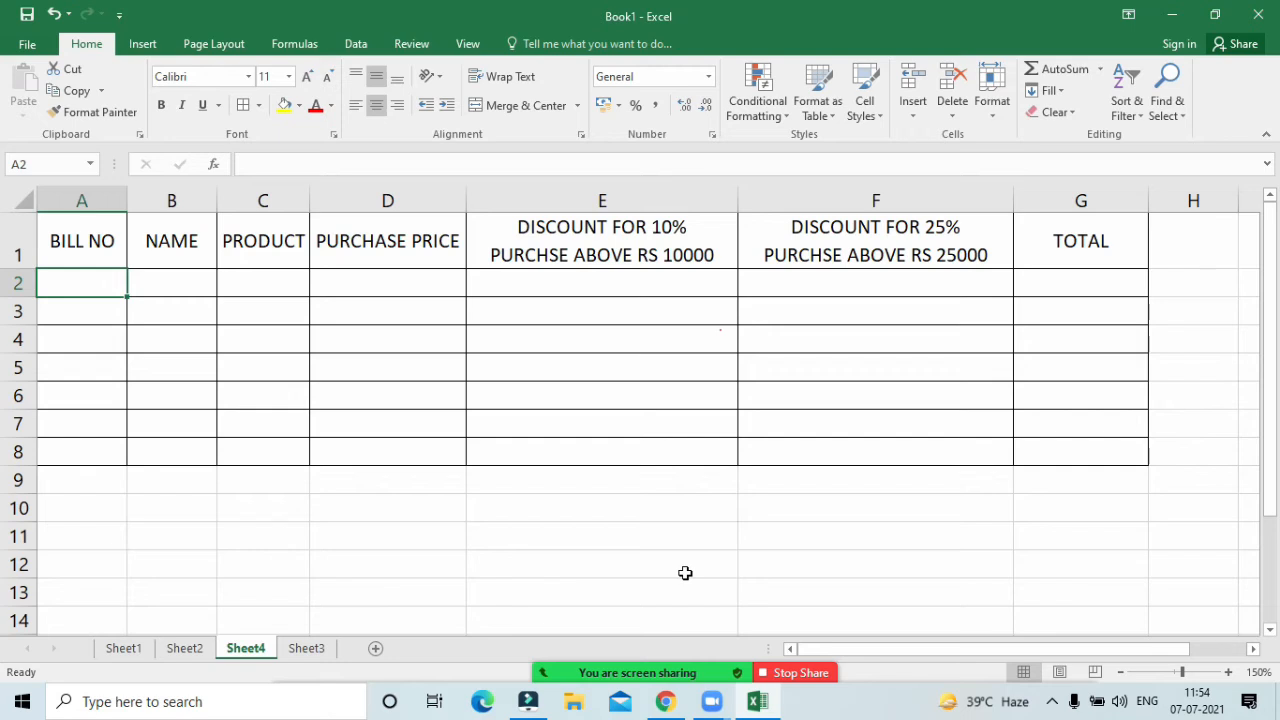
left_click(584, 514)
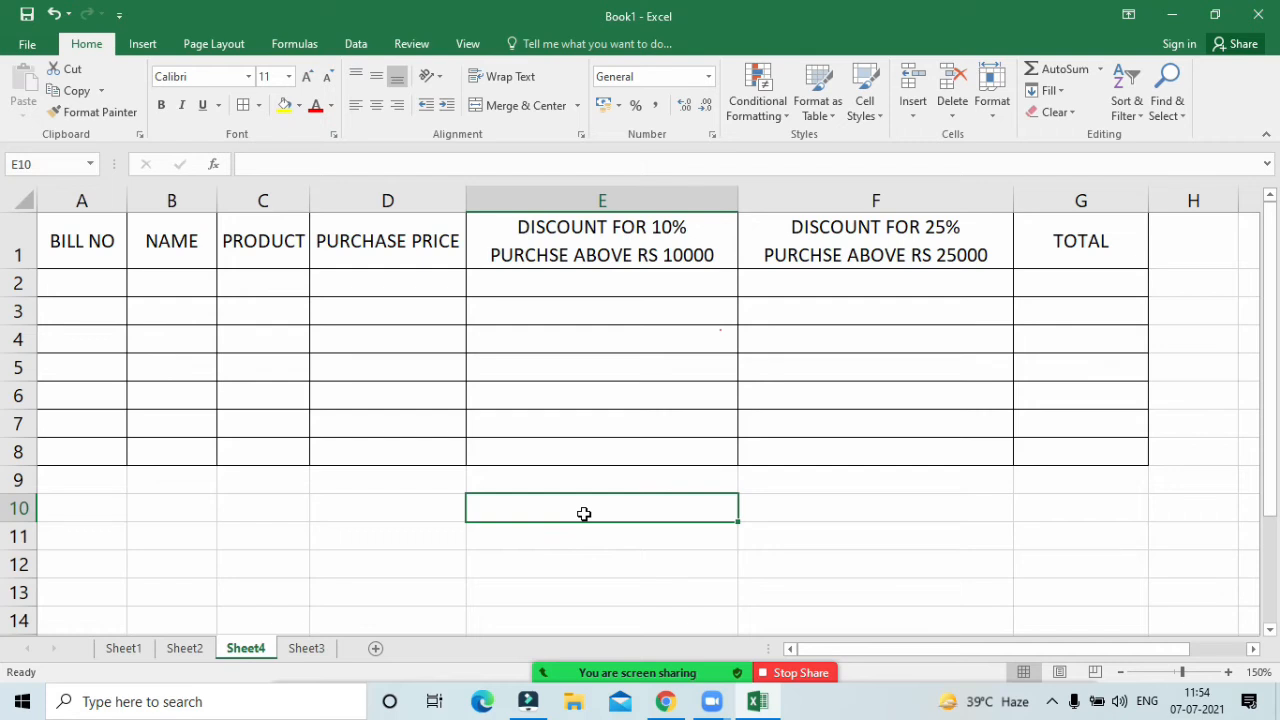
key("ctrl+shift+plus")
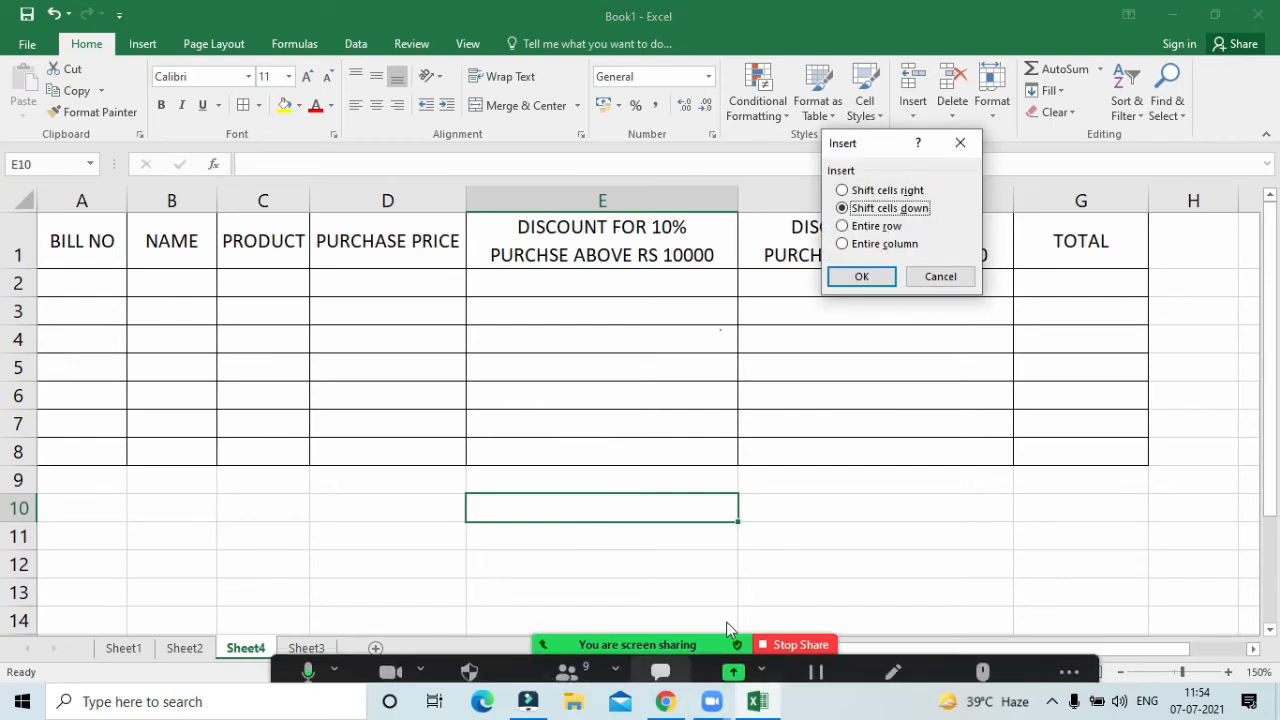
left_click(957, 142)
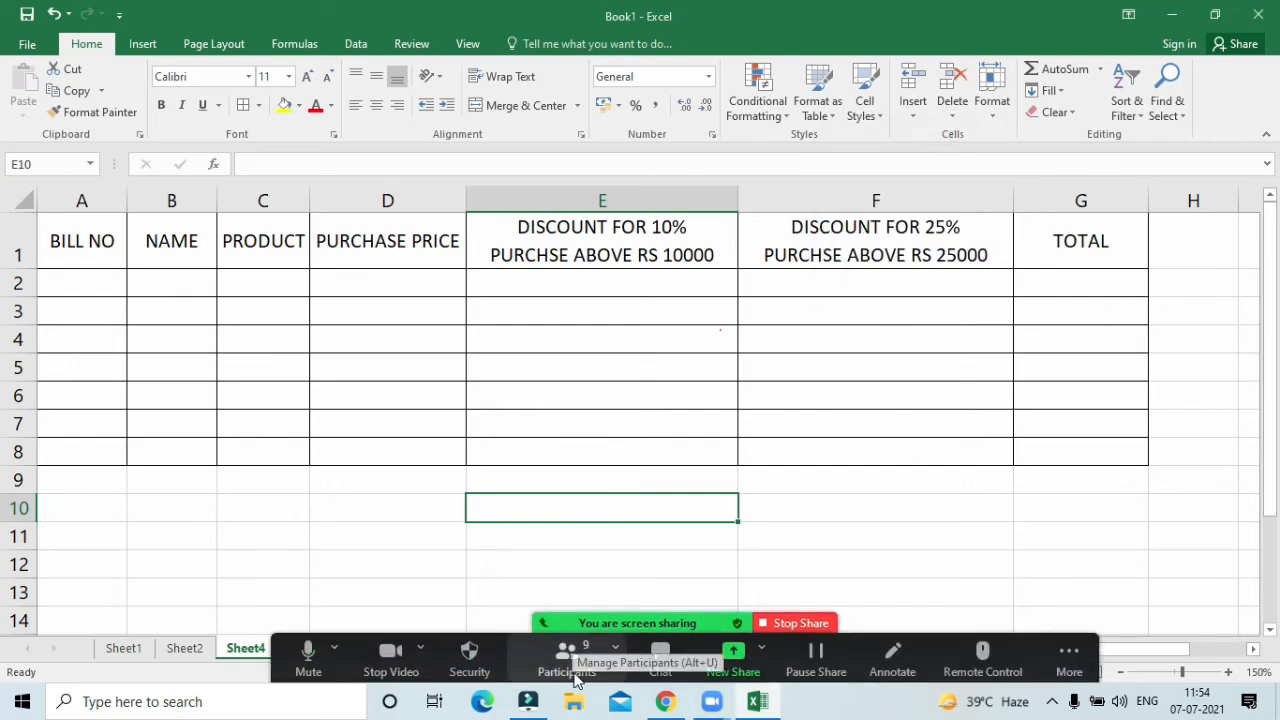
Step: Lower the participant's raised hand, mute all meeting participants and minimize the participants list
left_click(571, 674)
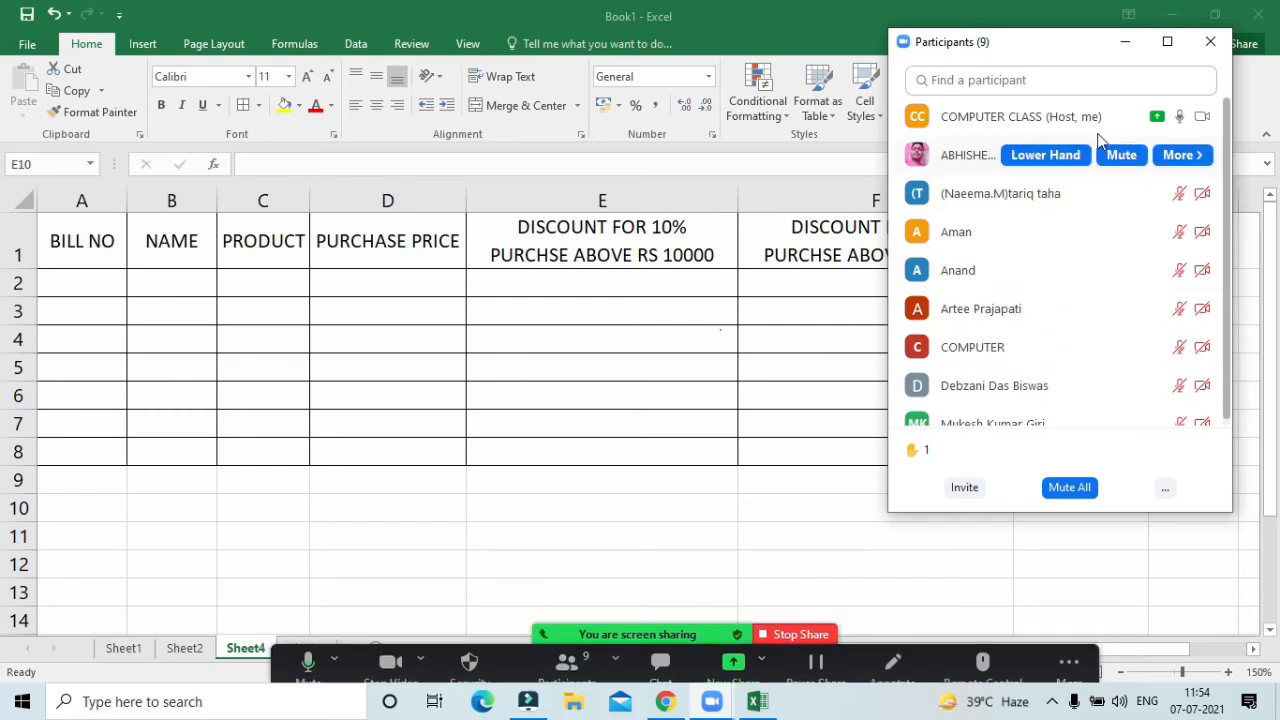
left_click(1052, 157)
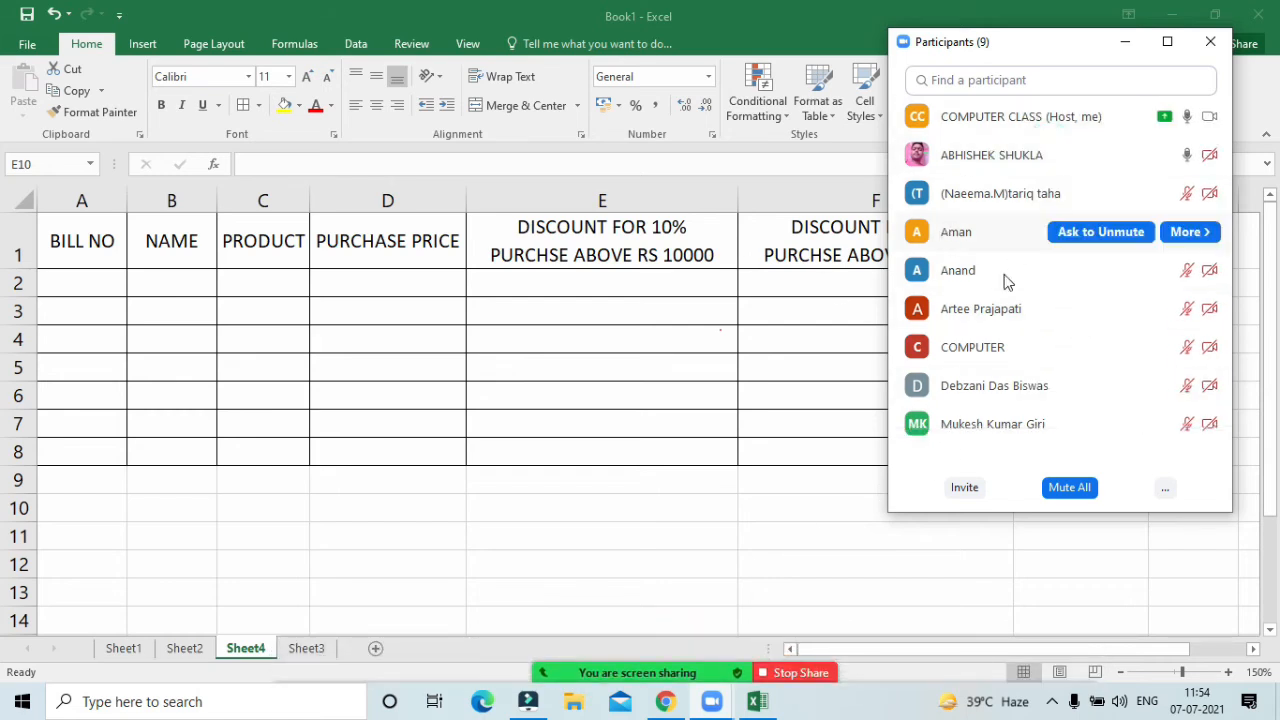
left_click(1165, 488)
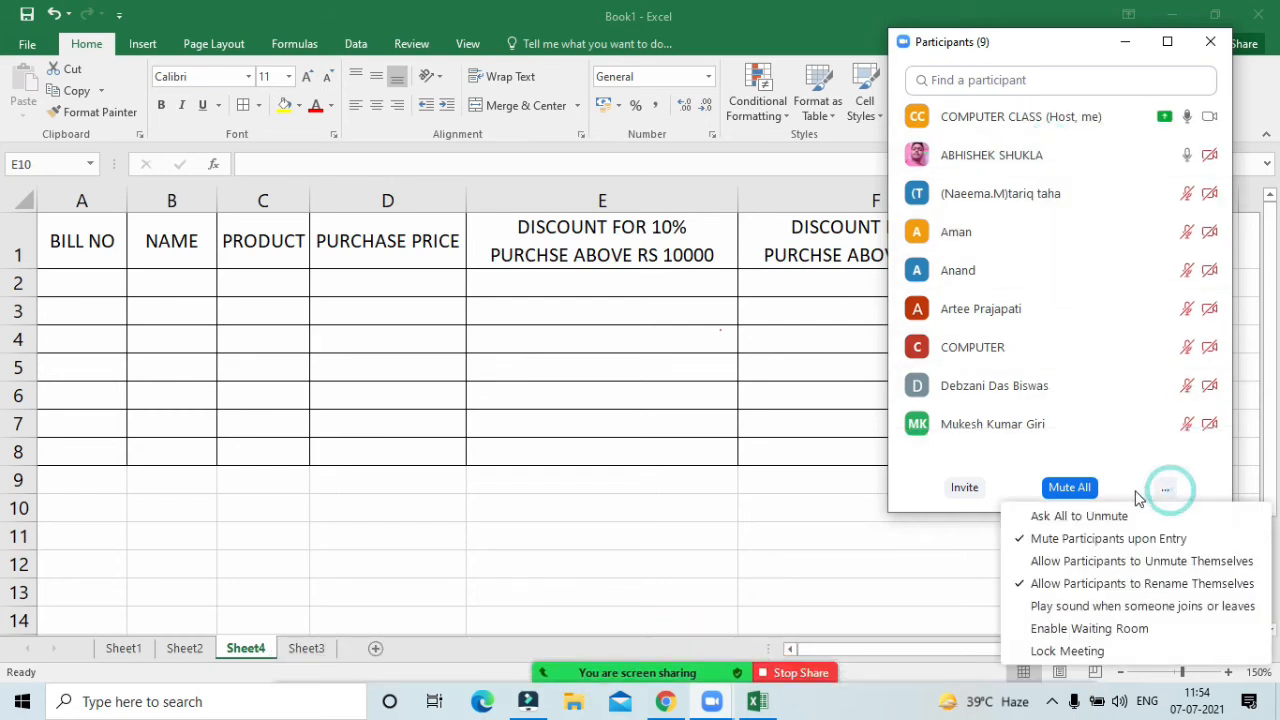
left_click(1071, 492)
left_click(712, 400)
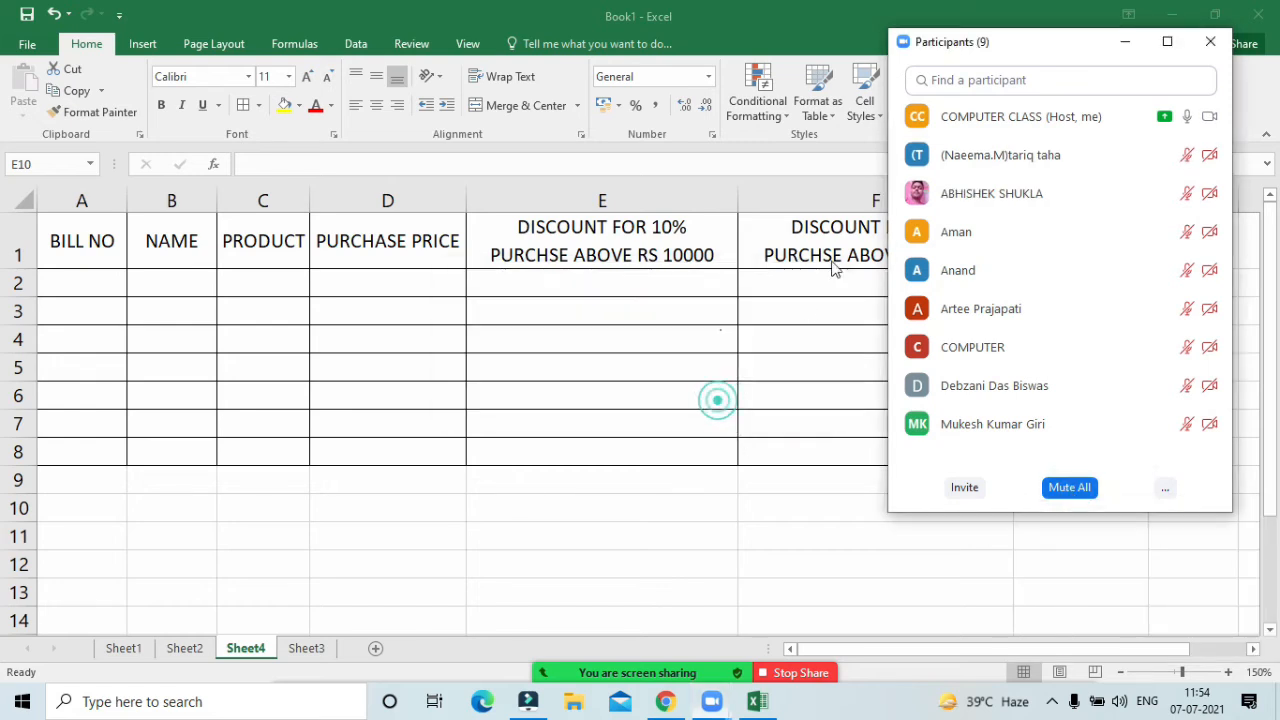
left_click(1125, 41)
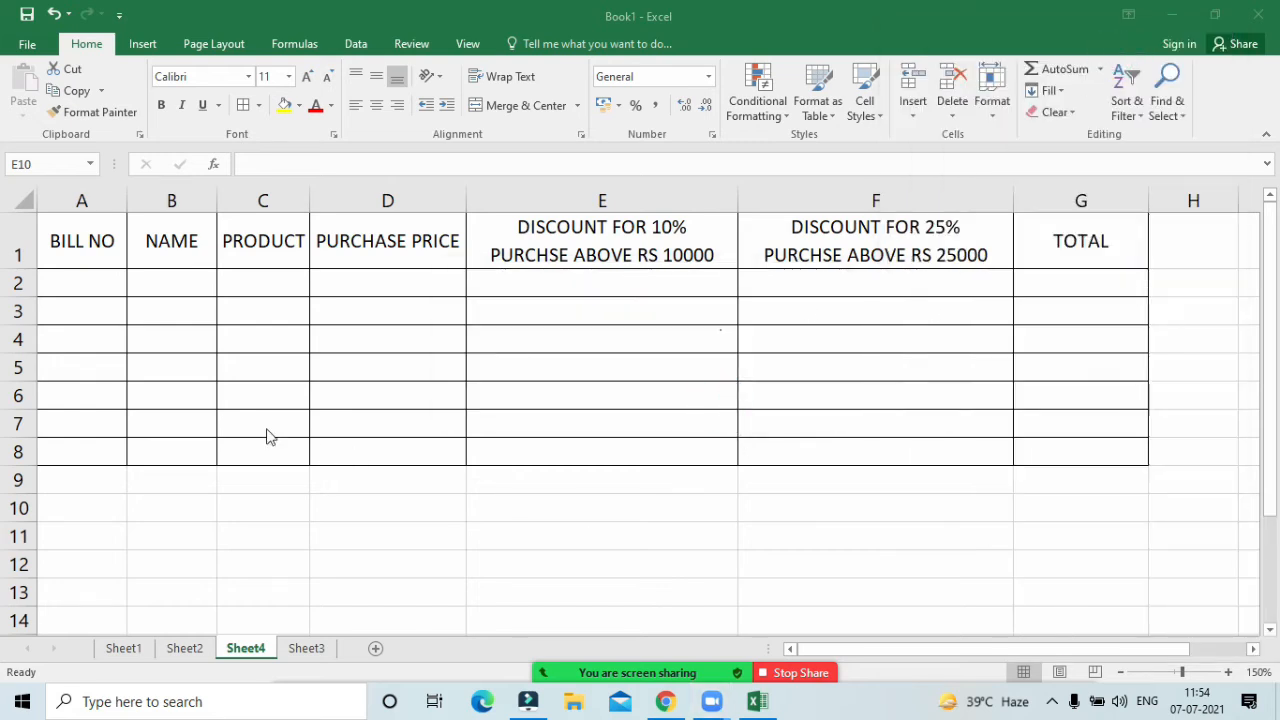
Step: Enter bill number 101 and the customer's name in the first data row, cells A2 and B2
left_click(52, 283)
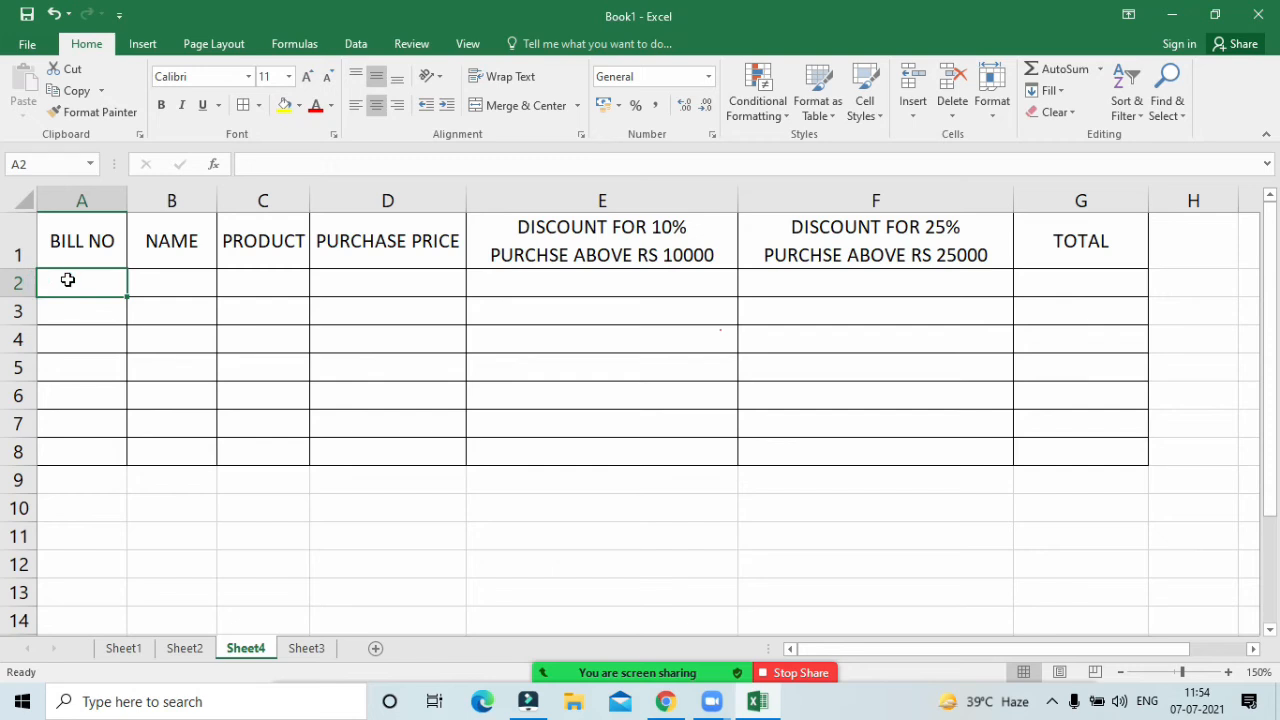
type("101")
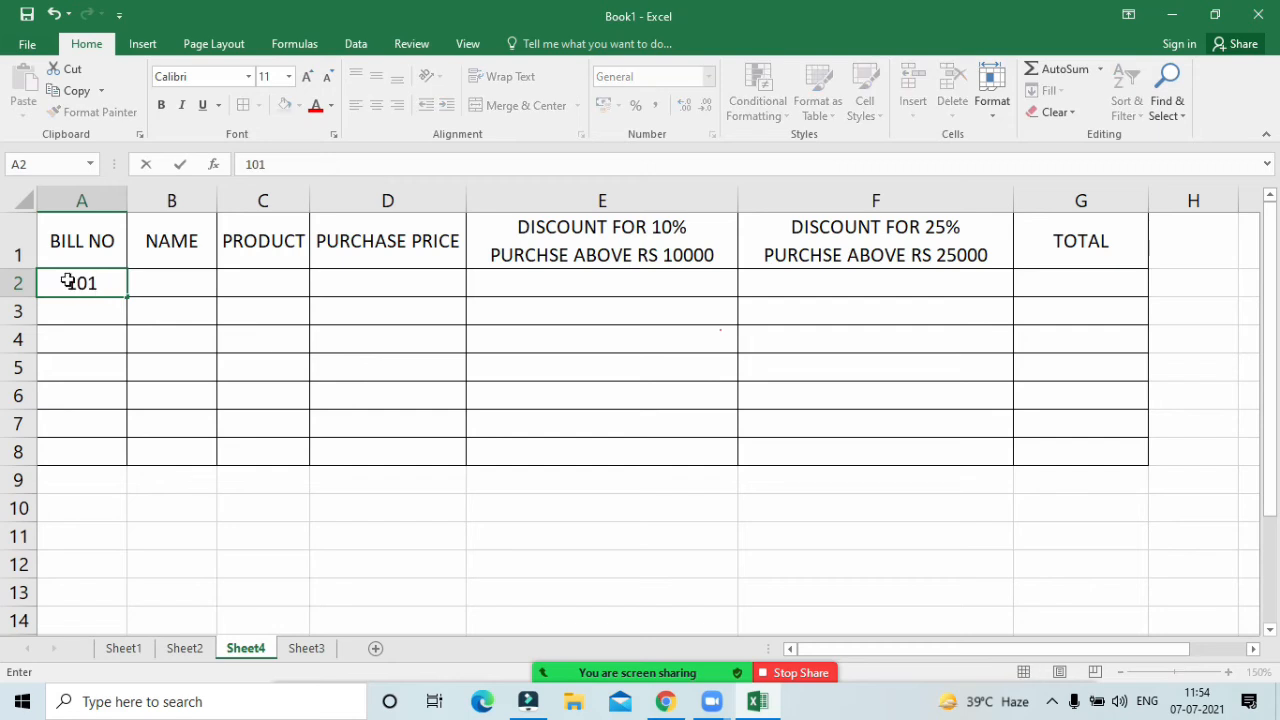
key("Tab")
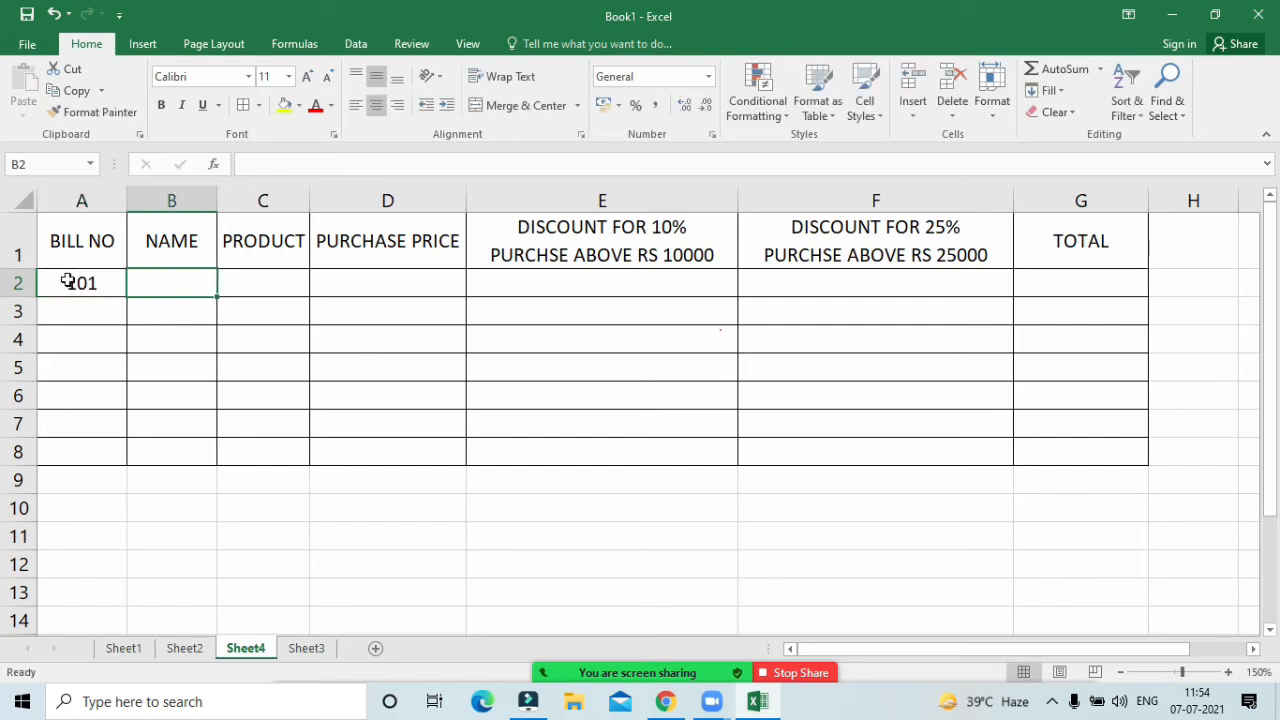
type("ALAS")
key("BackSpace")
key("BackSpace")
key("BackSpace")
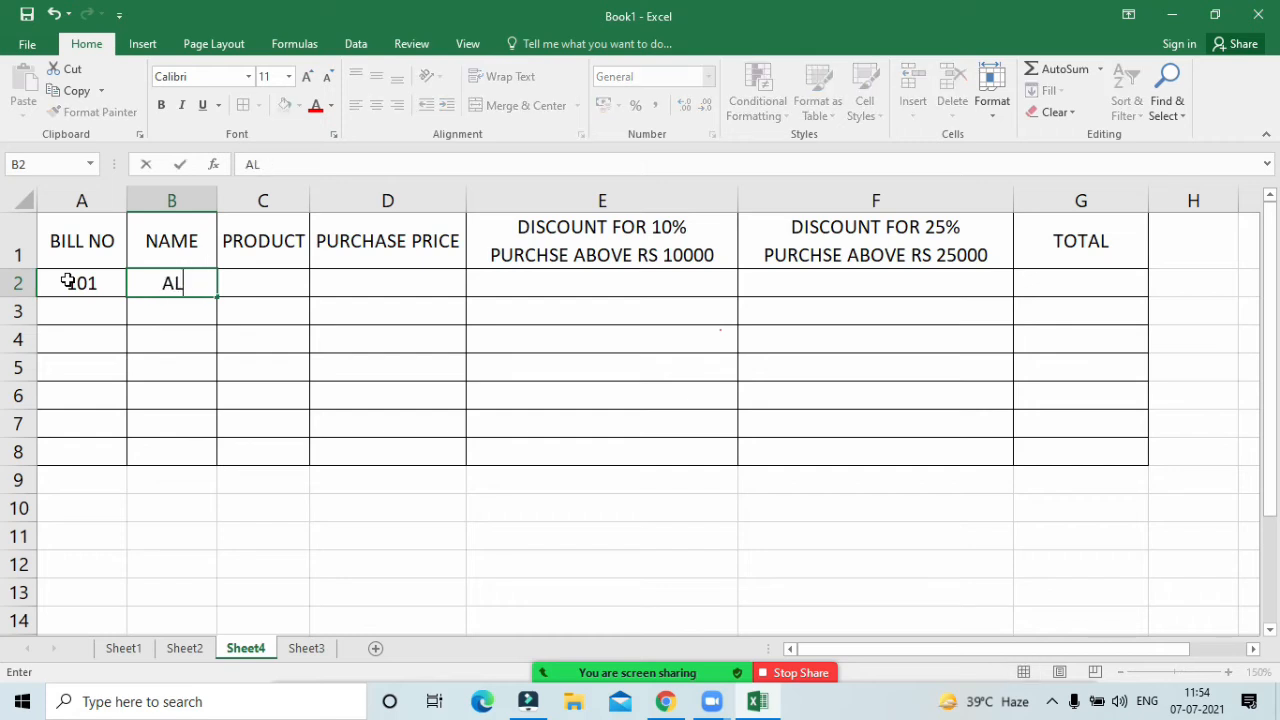
type("KASHG")
key("BackSpace")
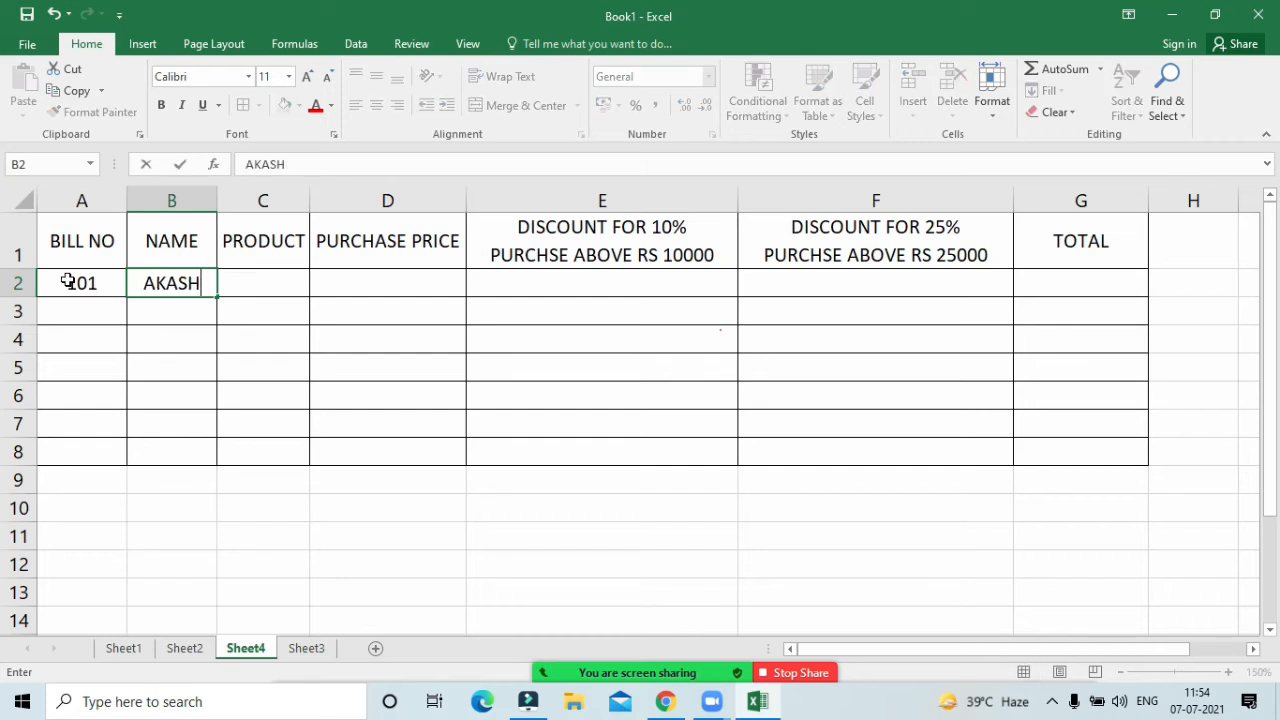
key("Tab")
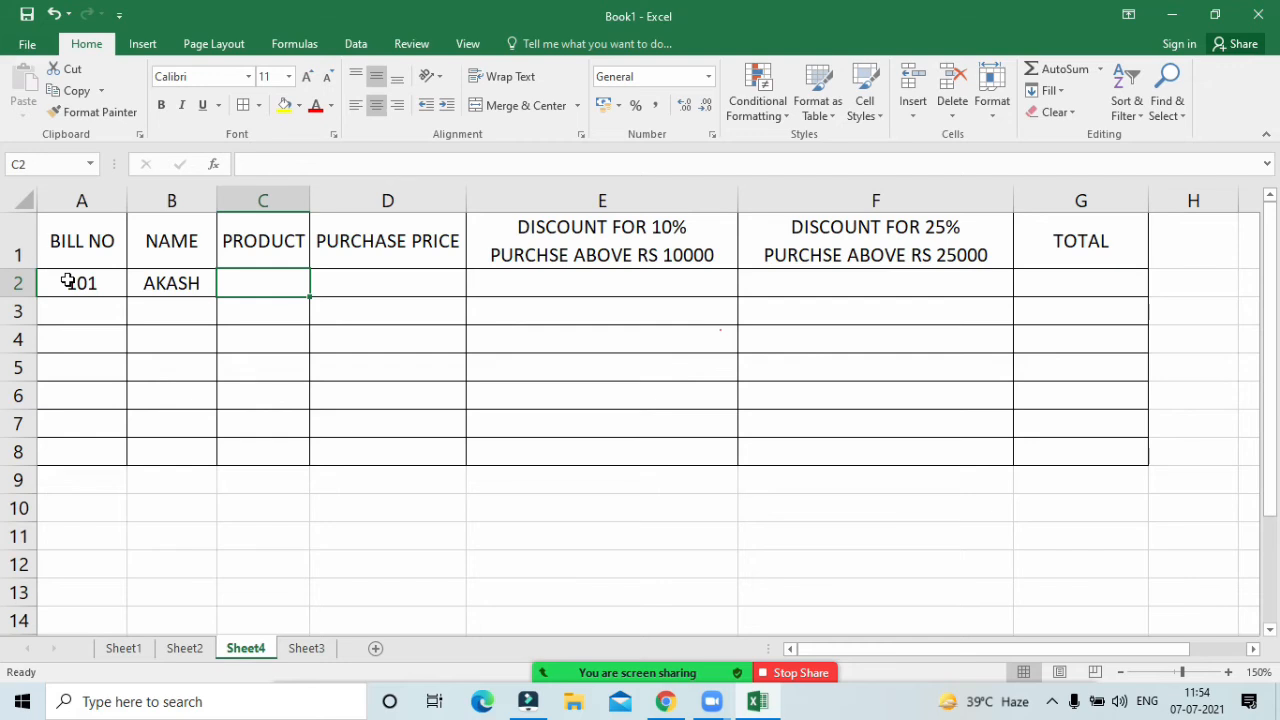
Step: Enter 10 as the product in C2 and 16000 as the purchase price in D2
type("10")
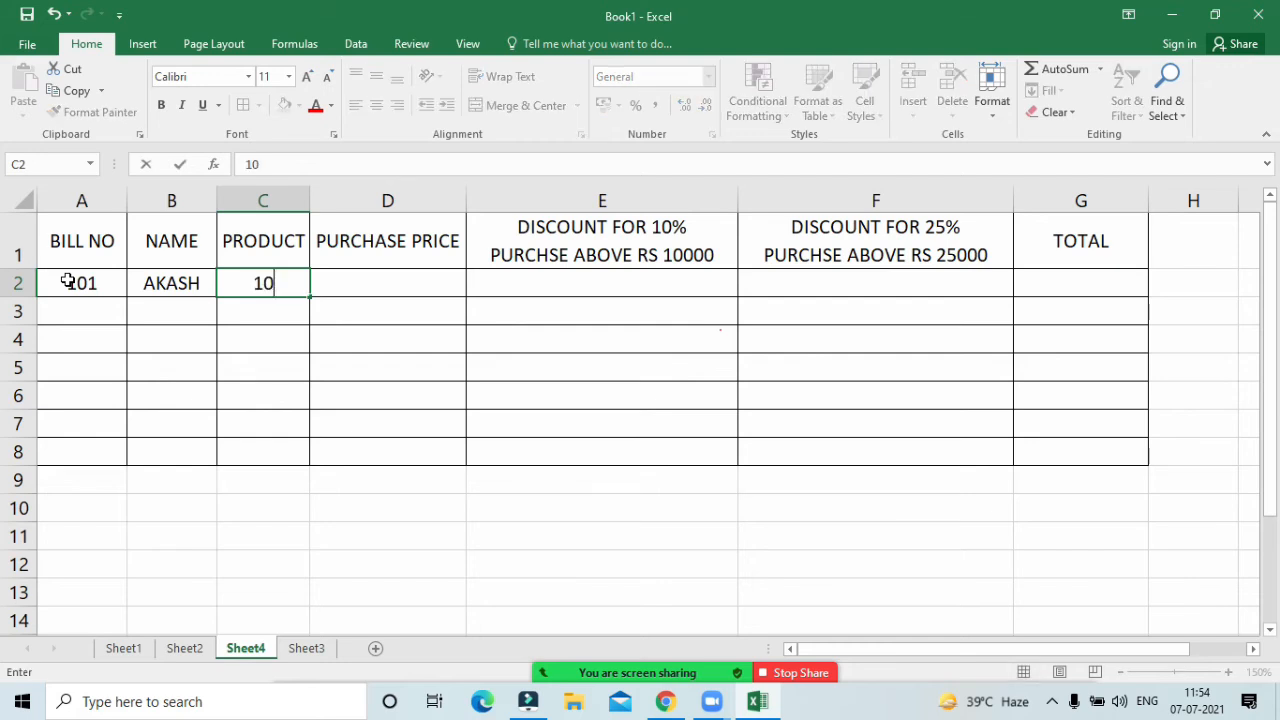
key("Tab")
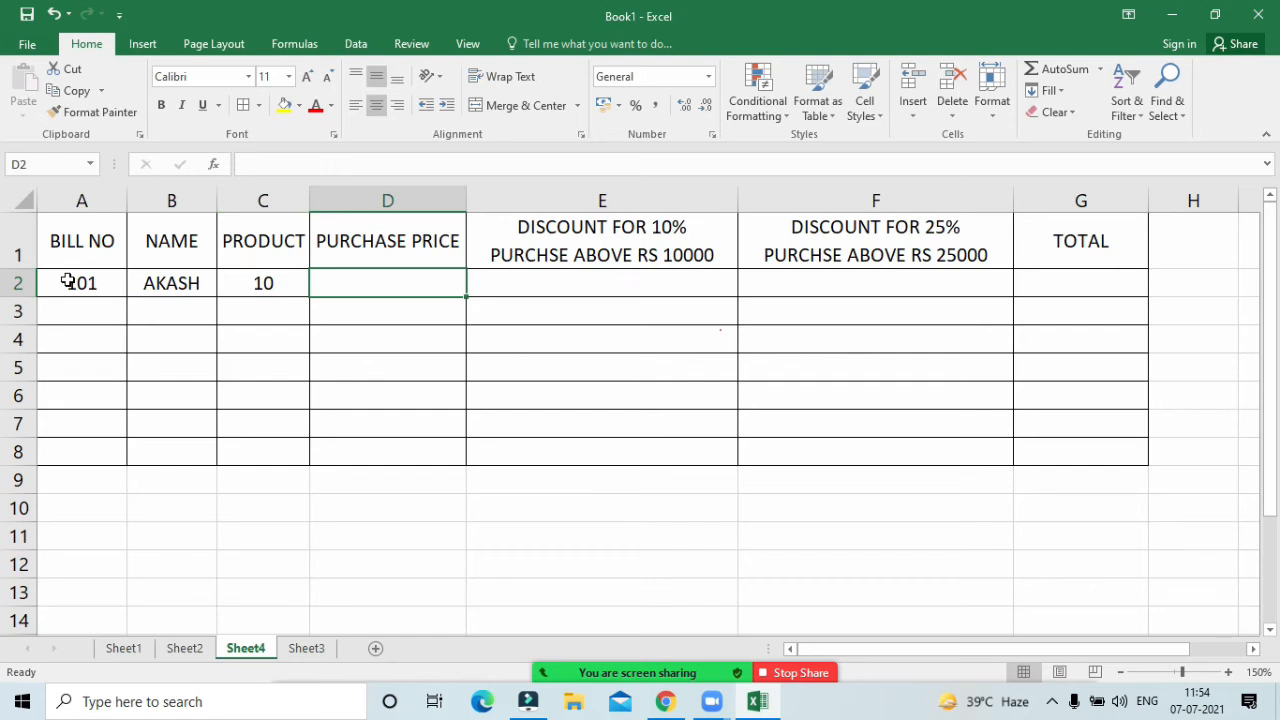
type("16000")
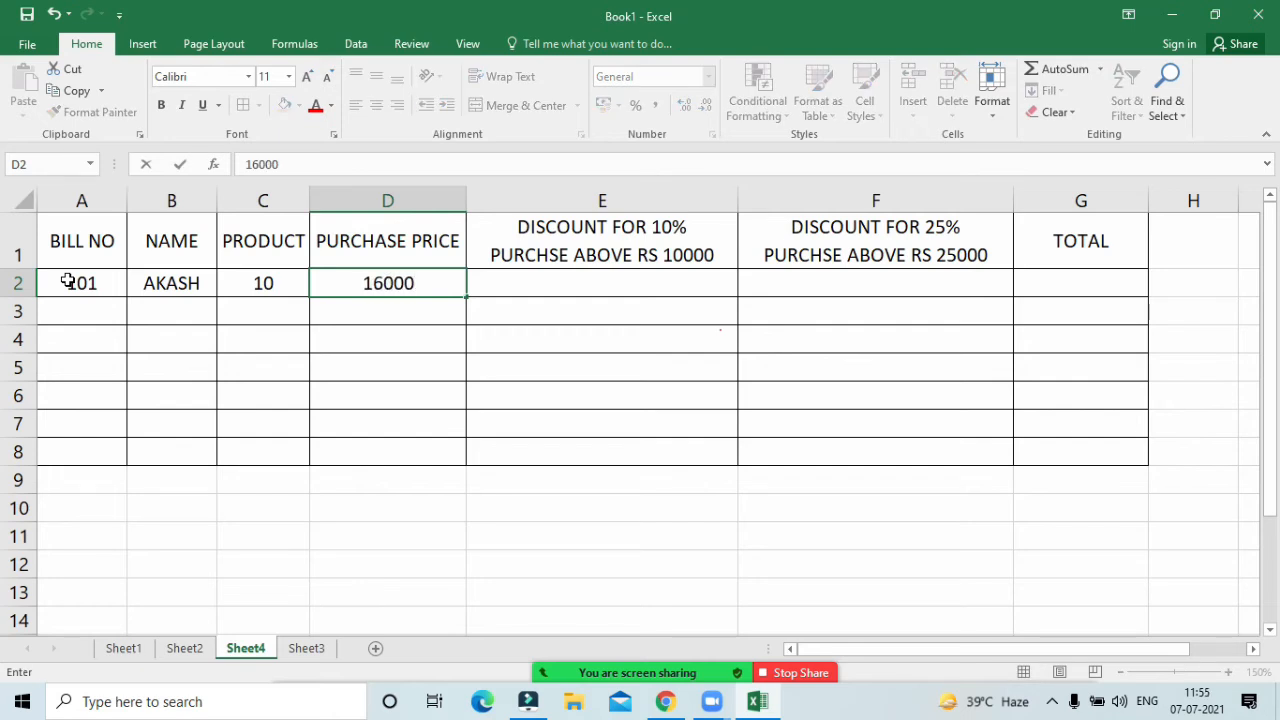
key("Tab")
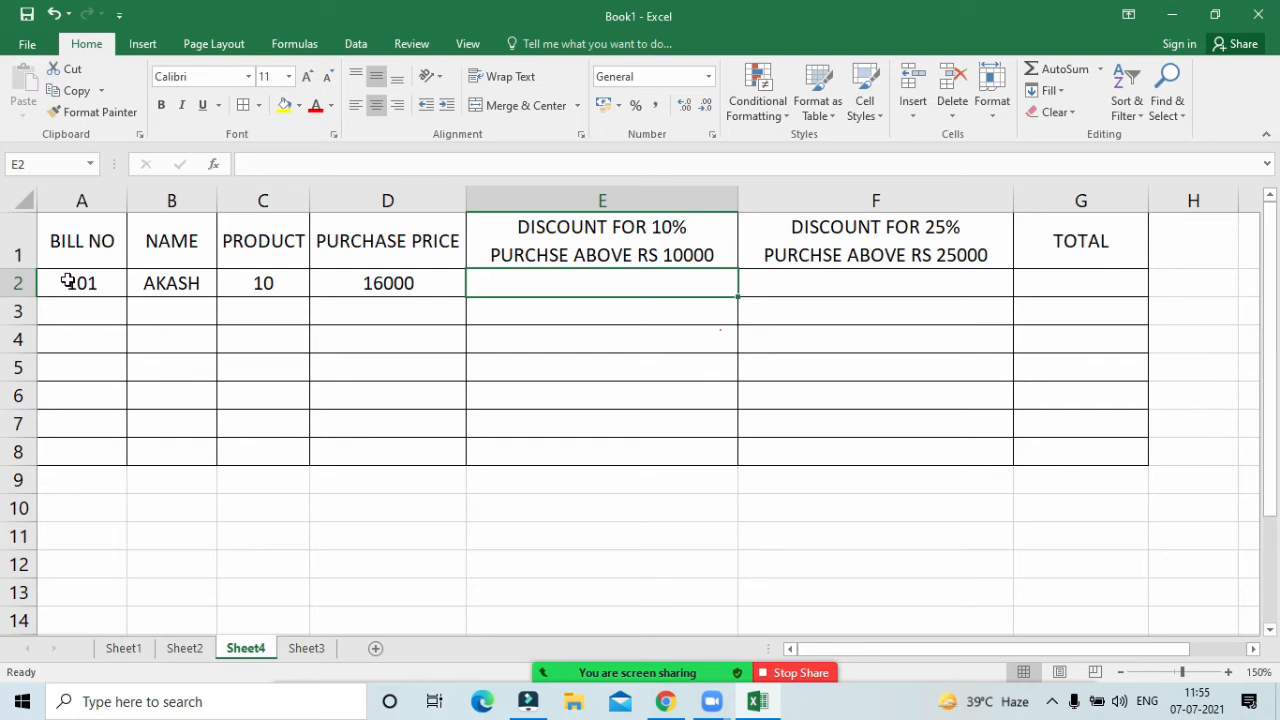
type("=")
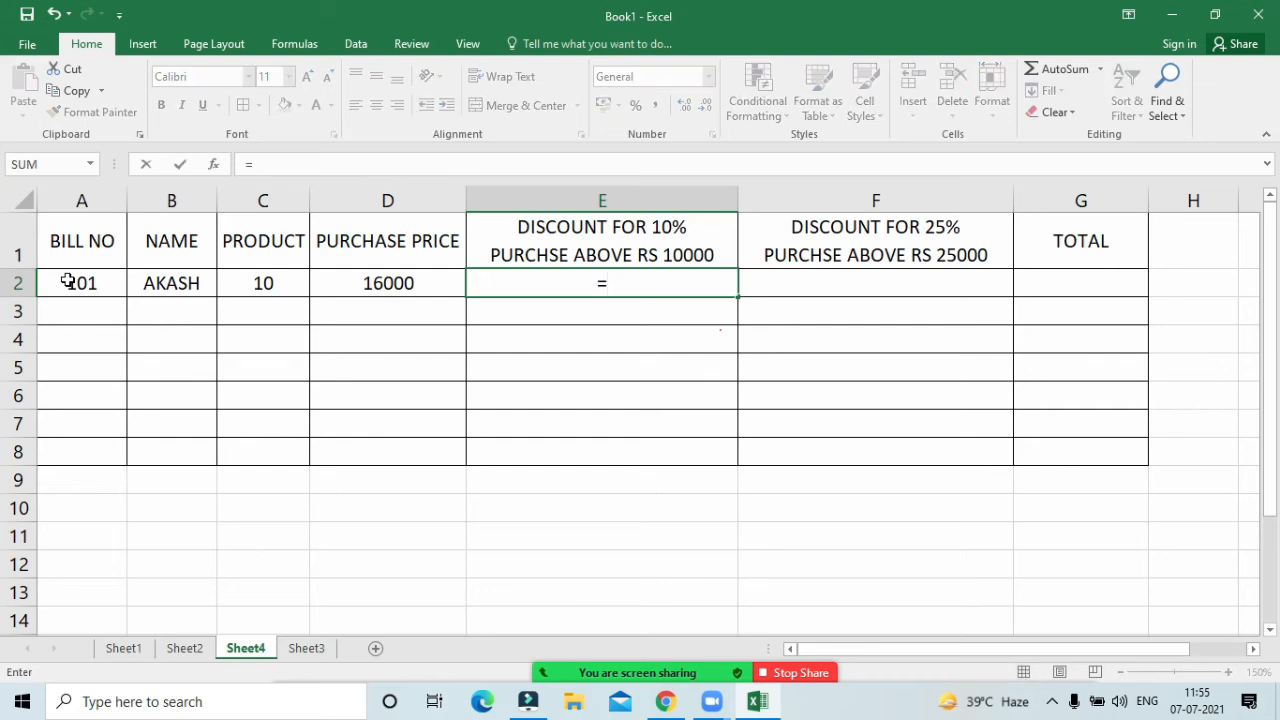
key("BackSpace")
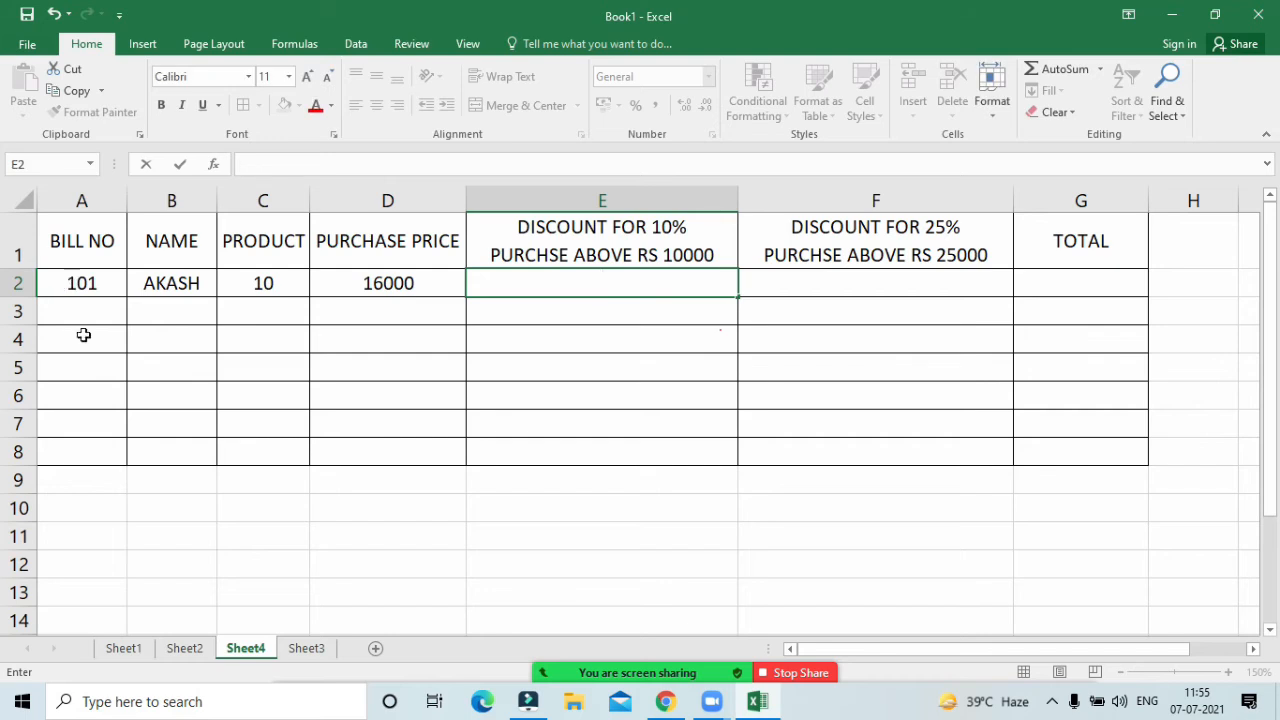
Step: Ask all meeting participants to unmute and move the participants list clear of the discount headers and first data row
left_click(594, 677)
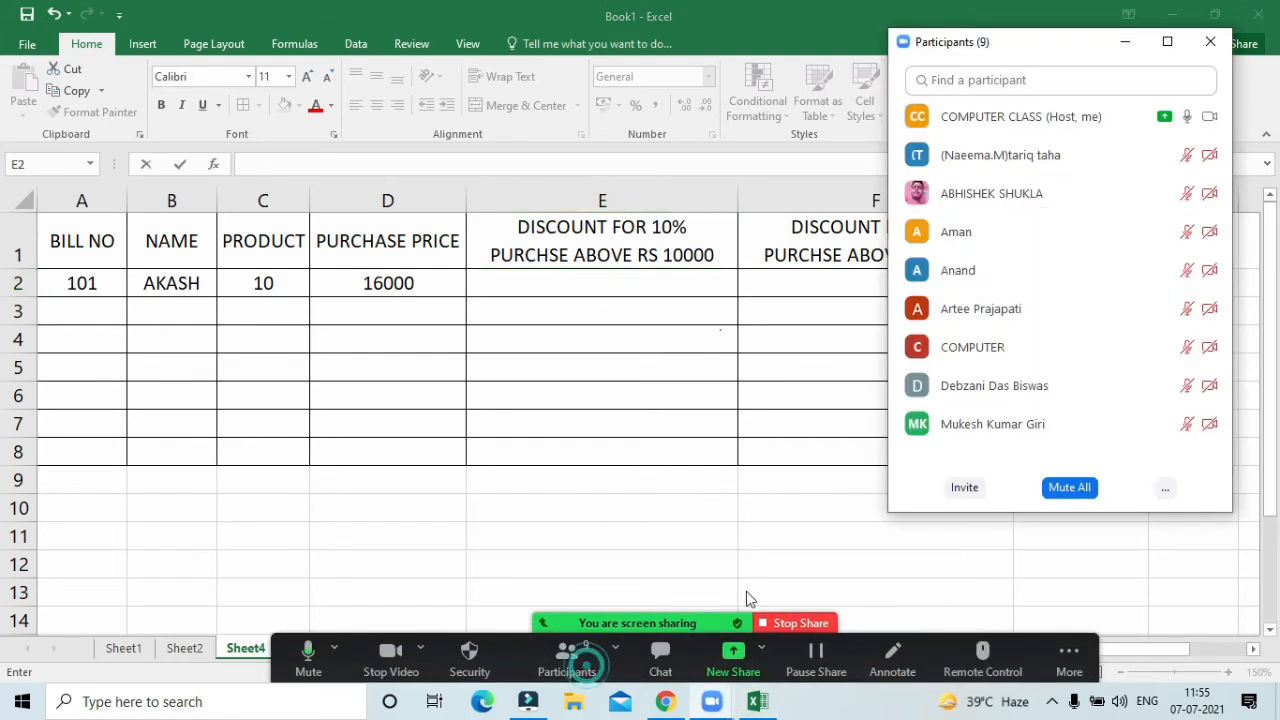
left_click(1163, 489)
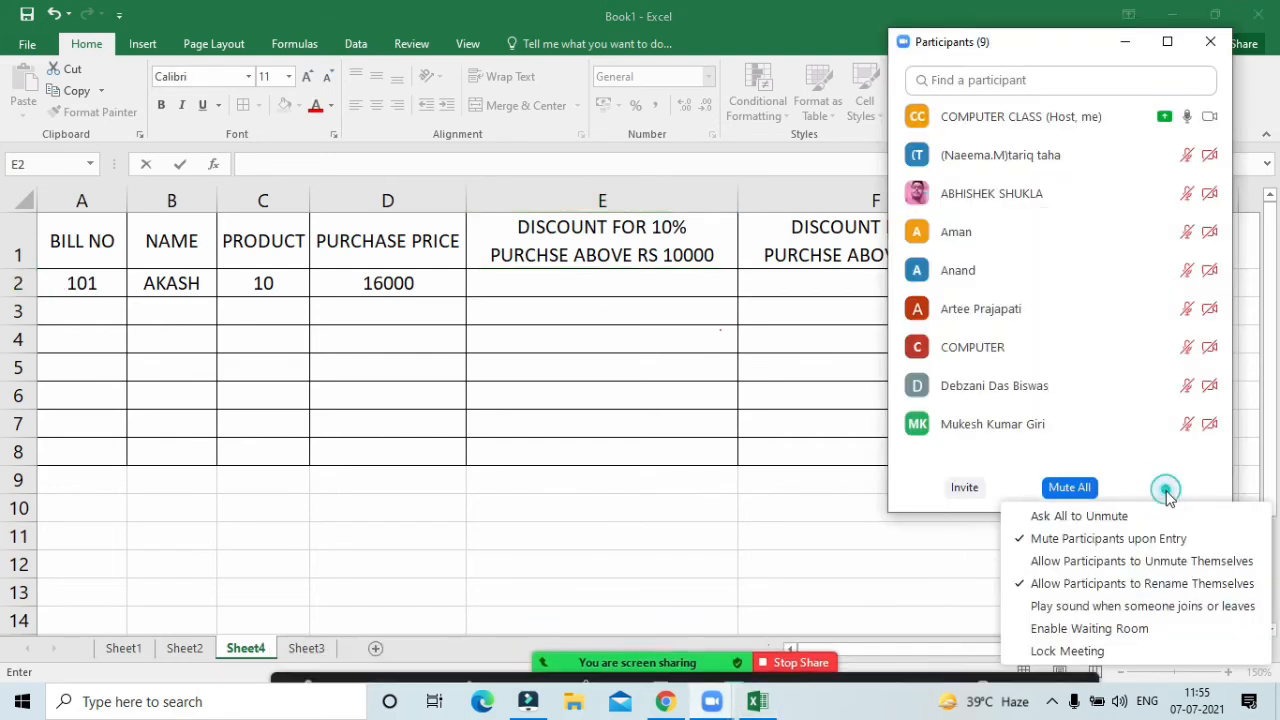
left_click(1062, 536)
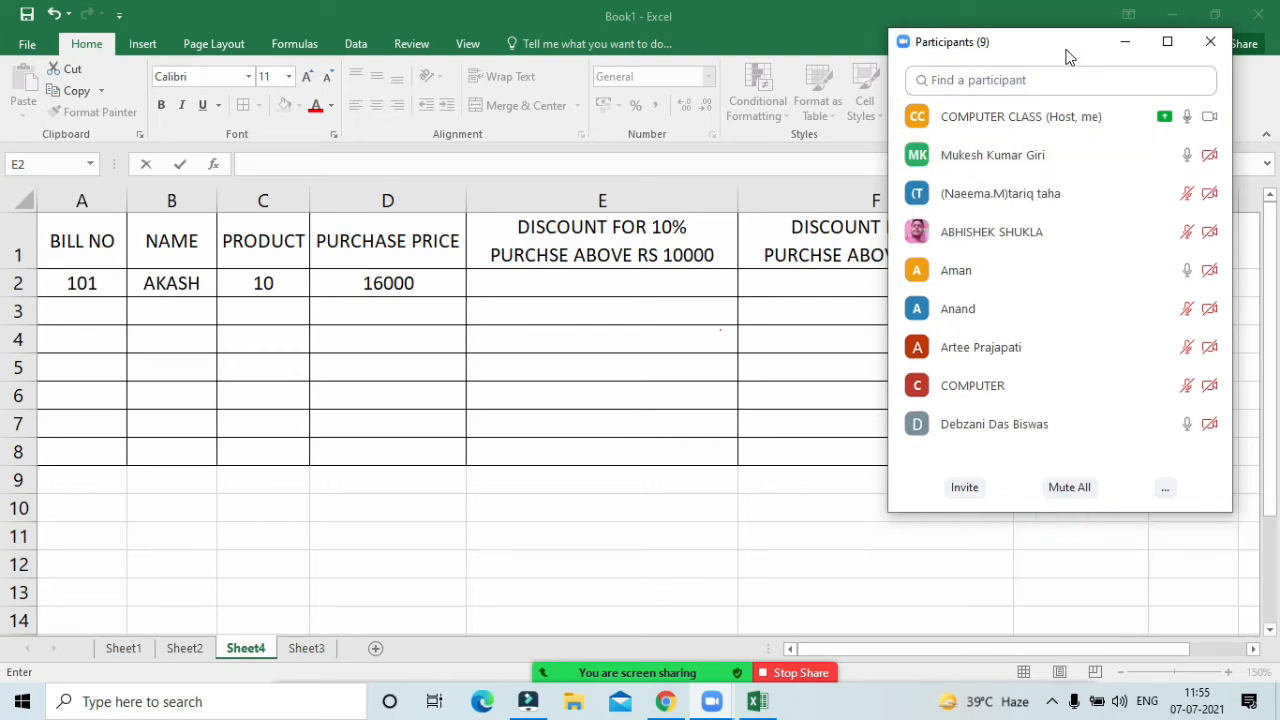
left_click_drag(1065, 55, 1021, 437)
left_click(560, 284)
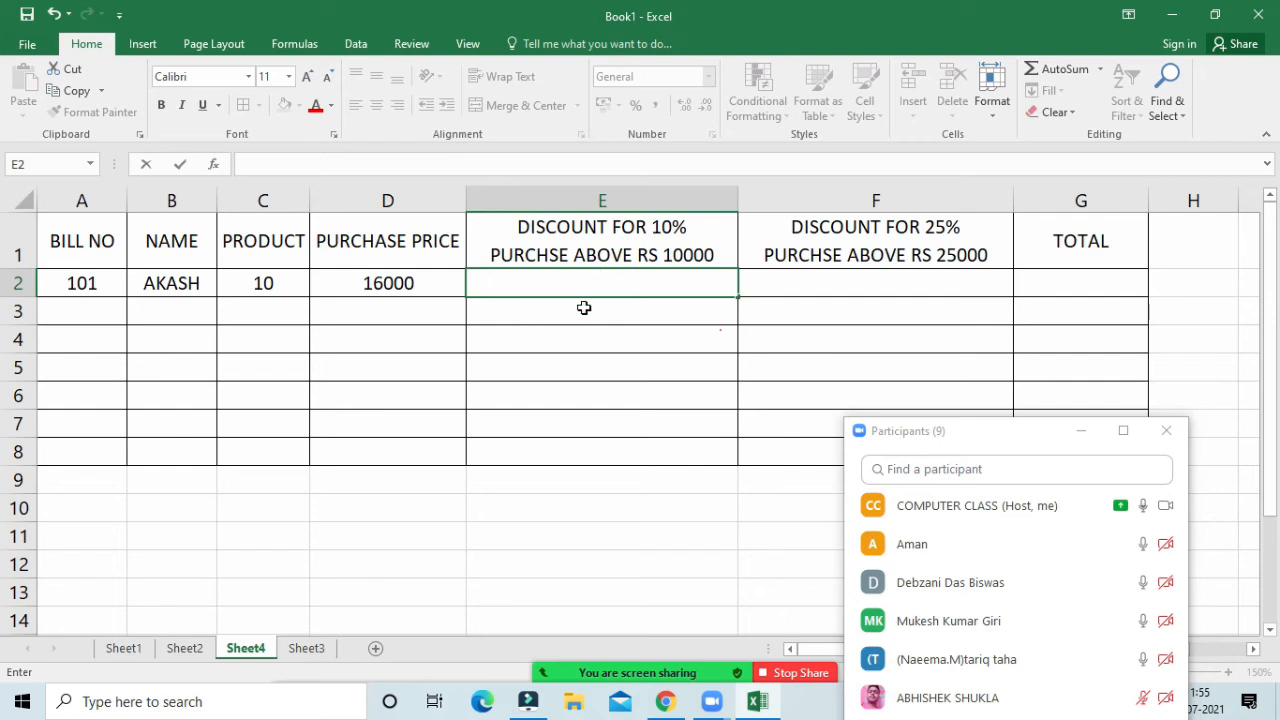
type("=")
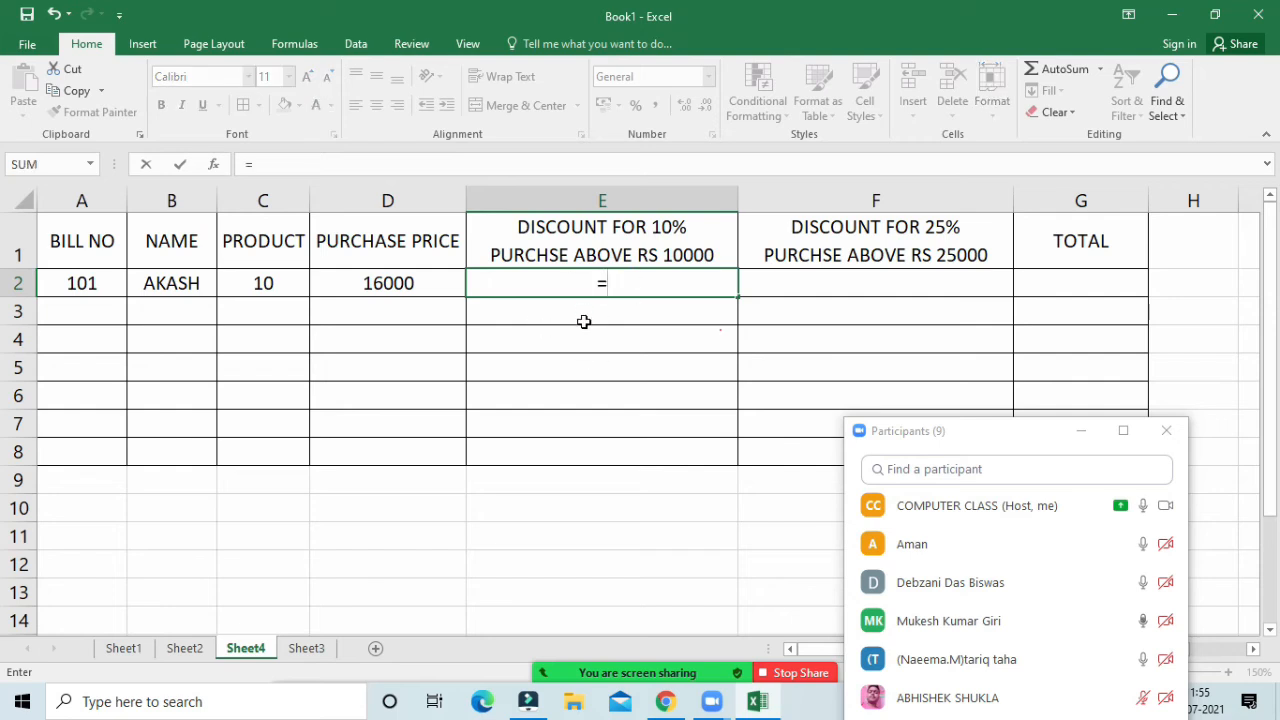
key("BackSpace")
key("Escape")
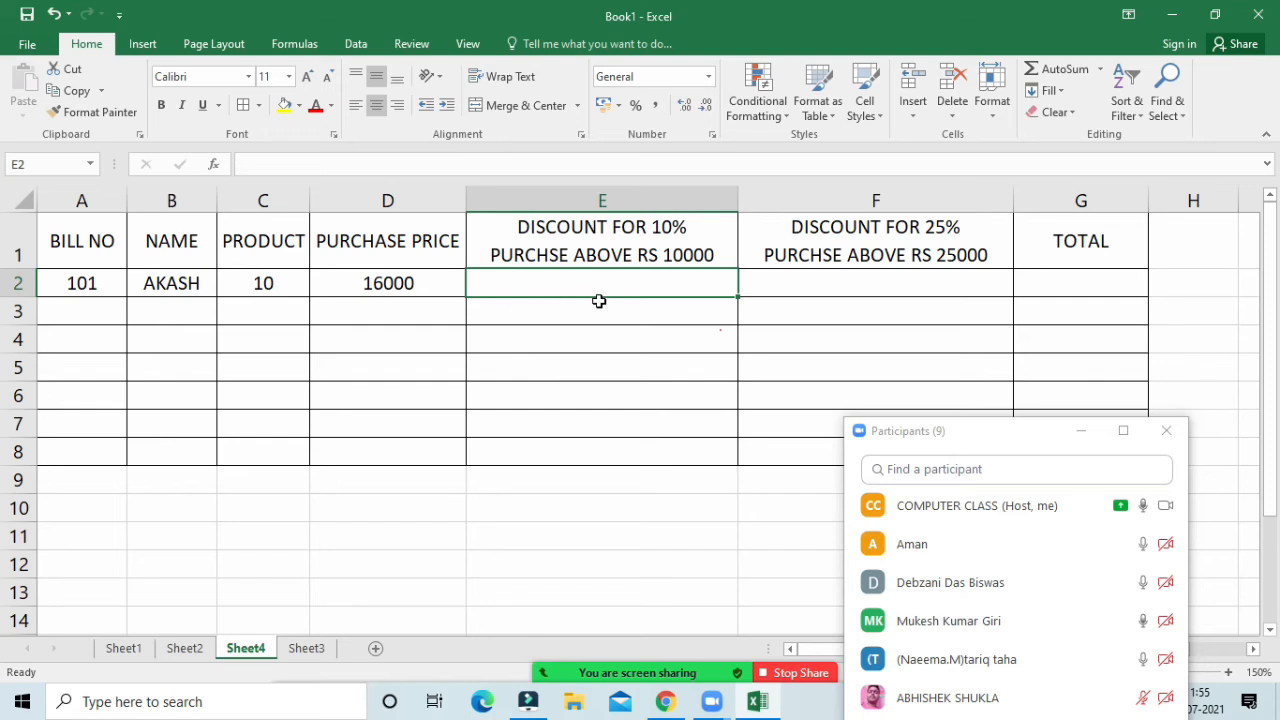
Step: Change the purchase price in D2 to 9000
left_click(395, 283)
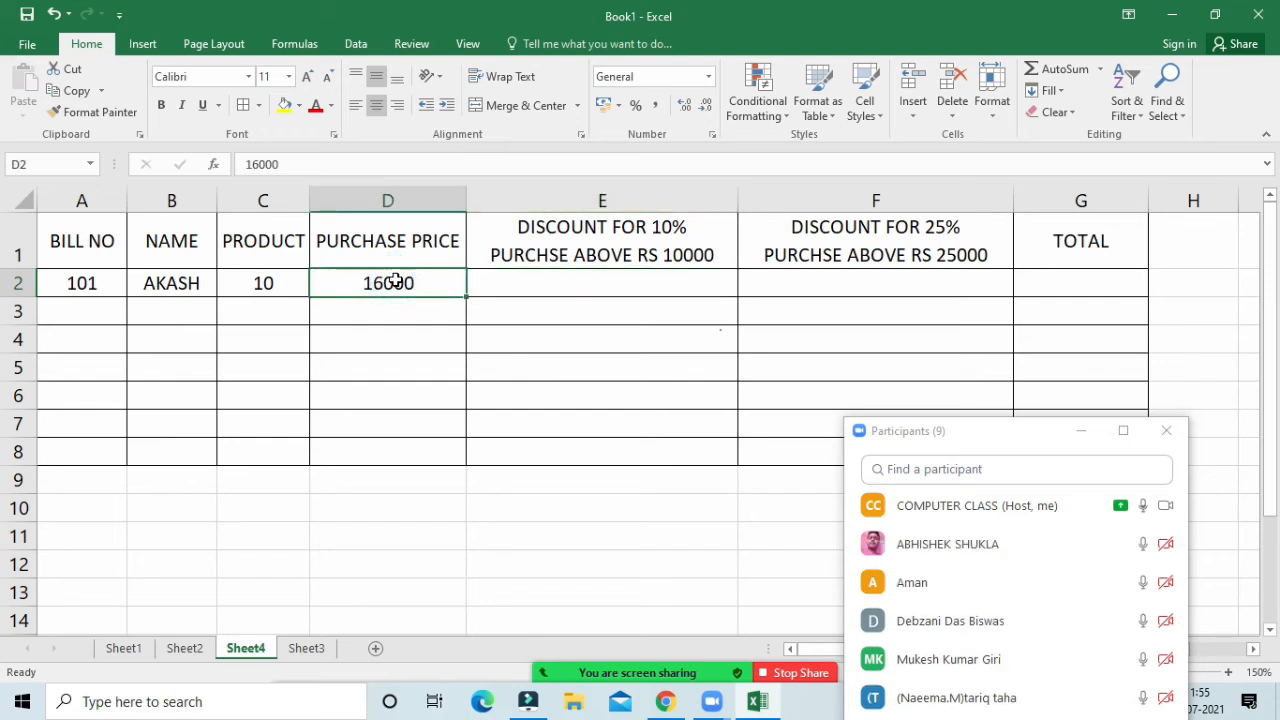
type("9000")
key("Return")
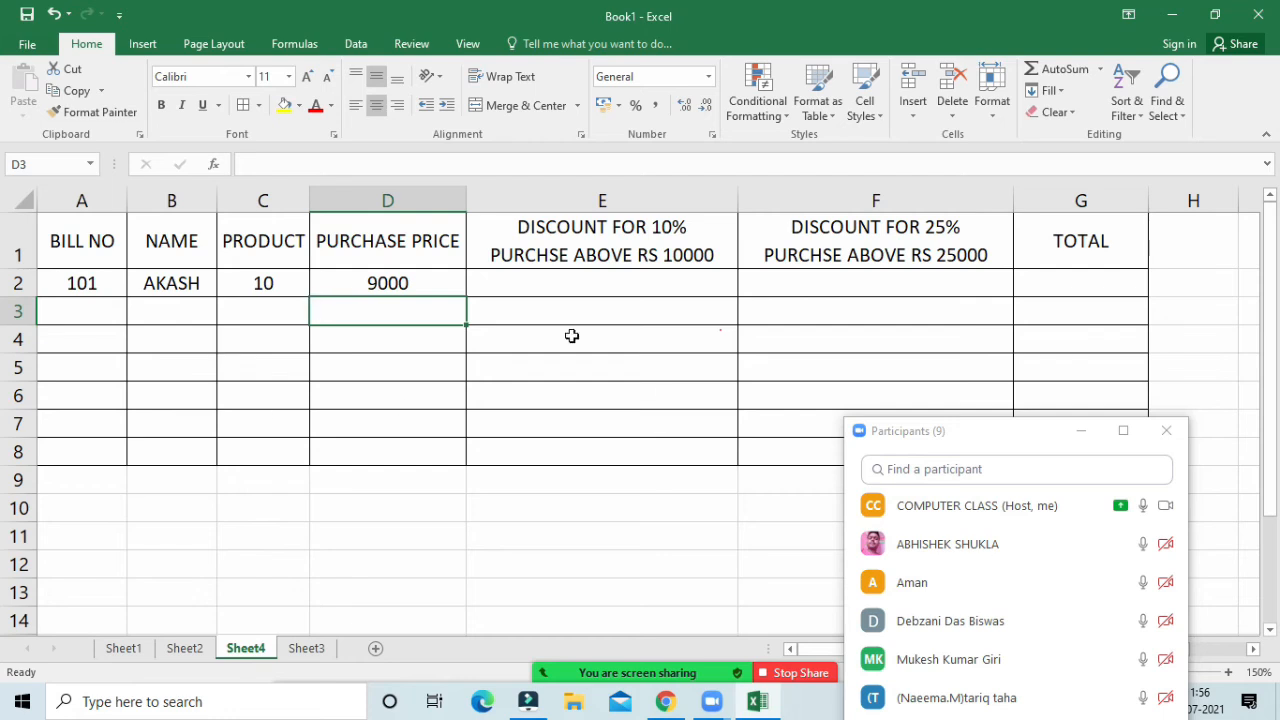
left_click(430, 283)
type("166")
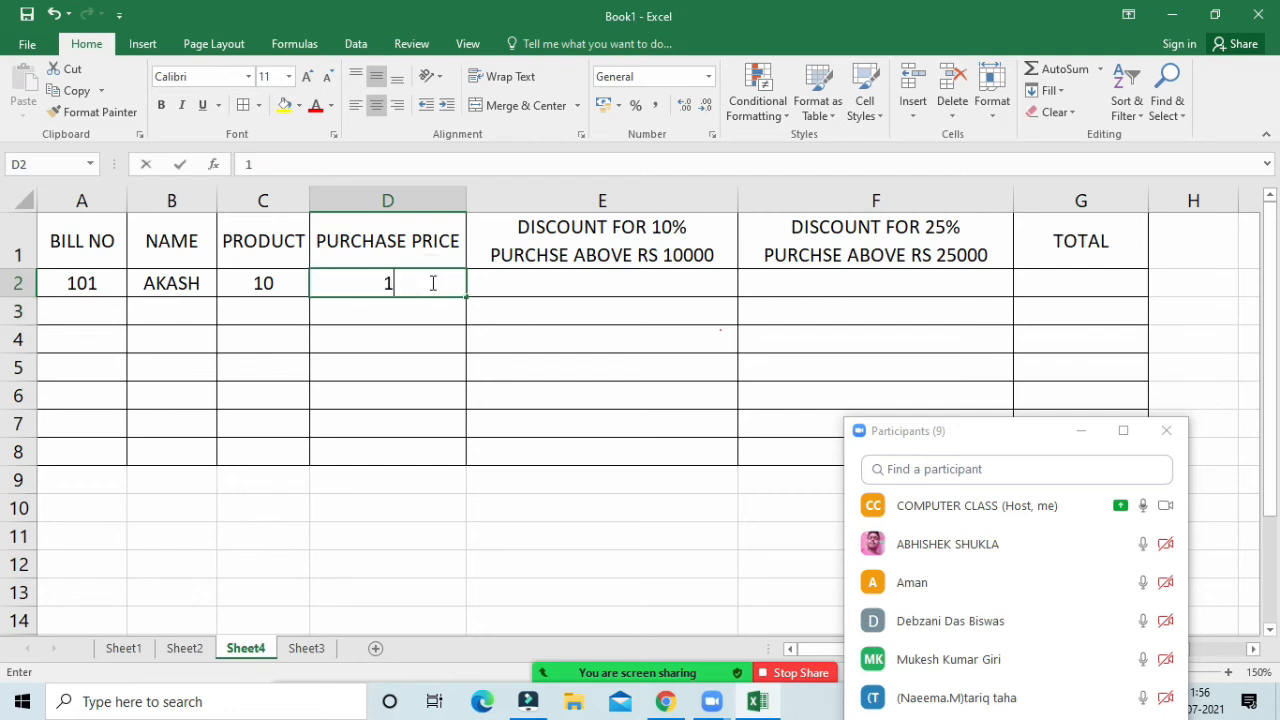
key("BackSpace")
key("BackSpace")
key("BackSpace")
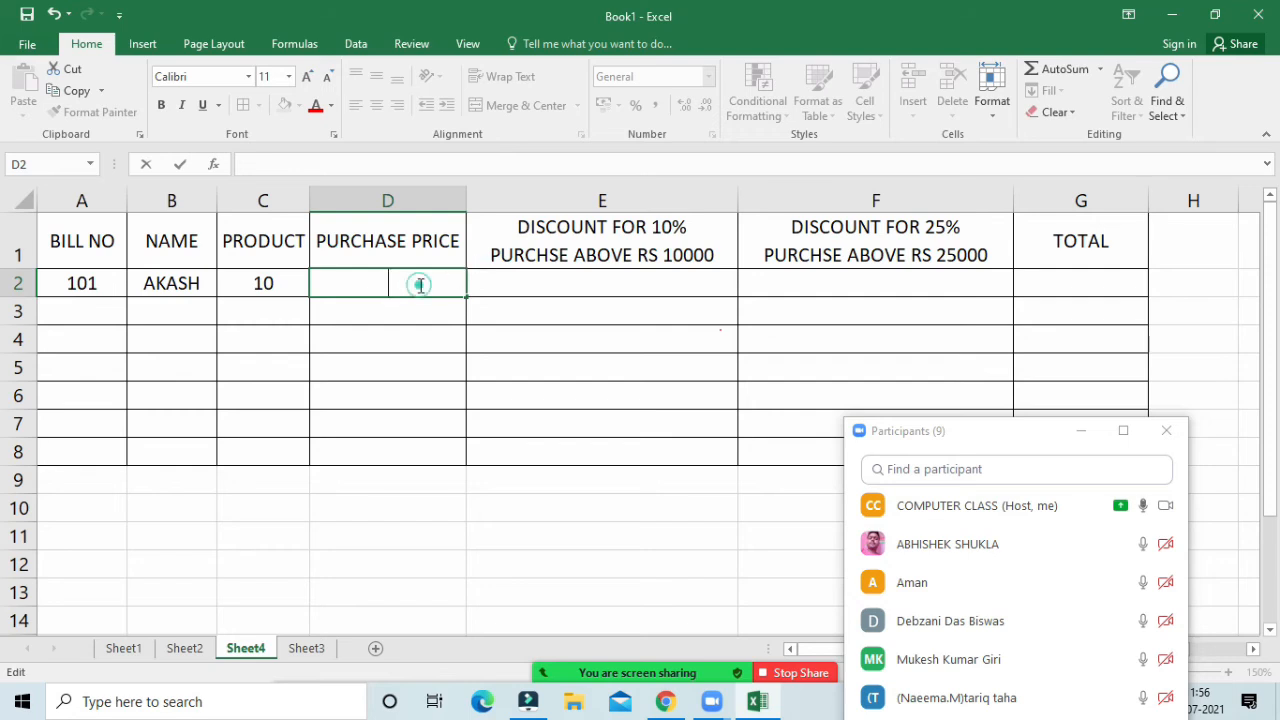
left_click(483, 287)
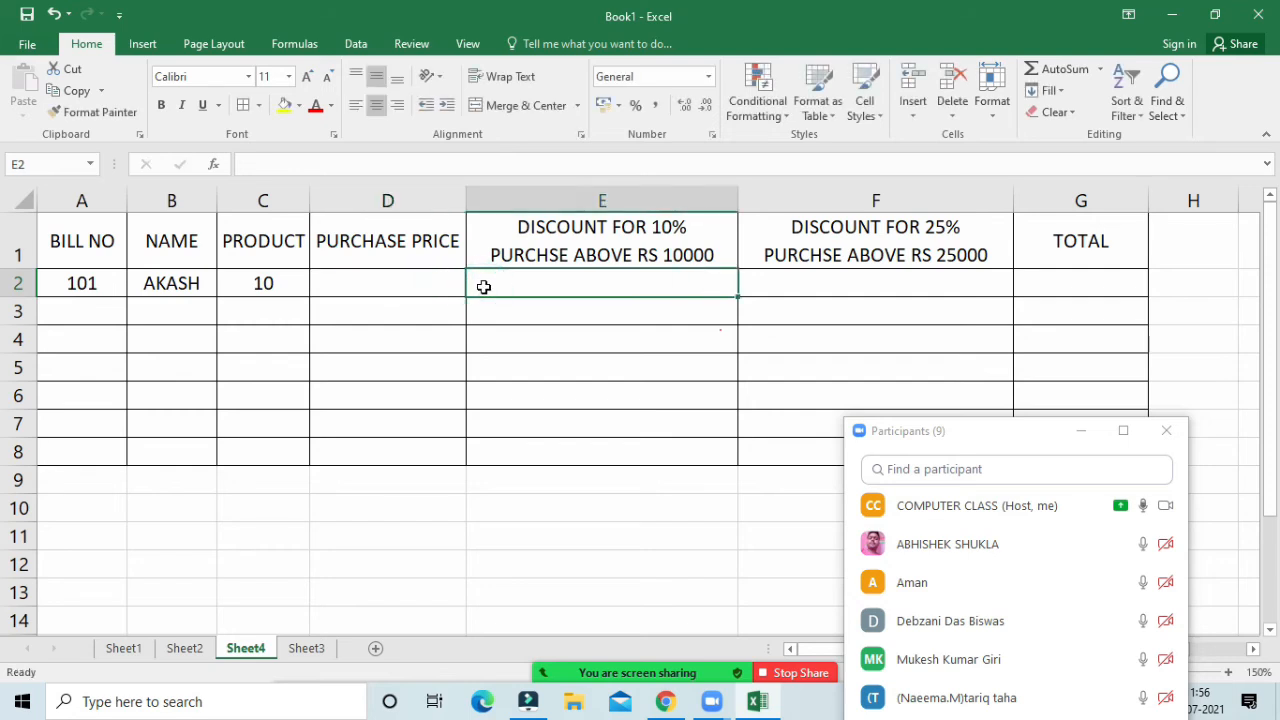
Step: Set the purchase price in D2 to 27000
left_click(428, 291)
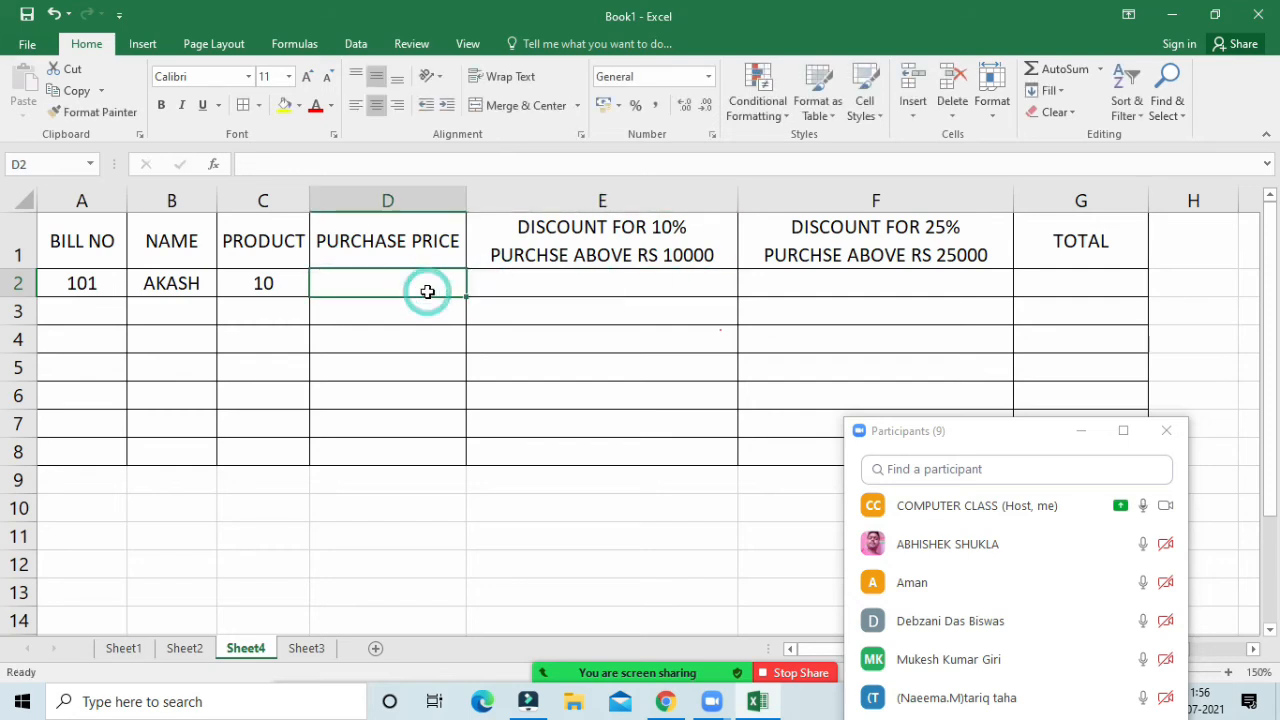
type("27000")
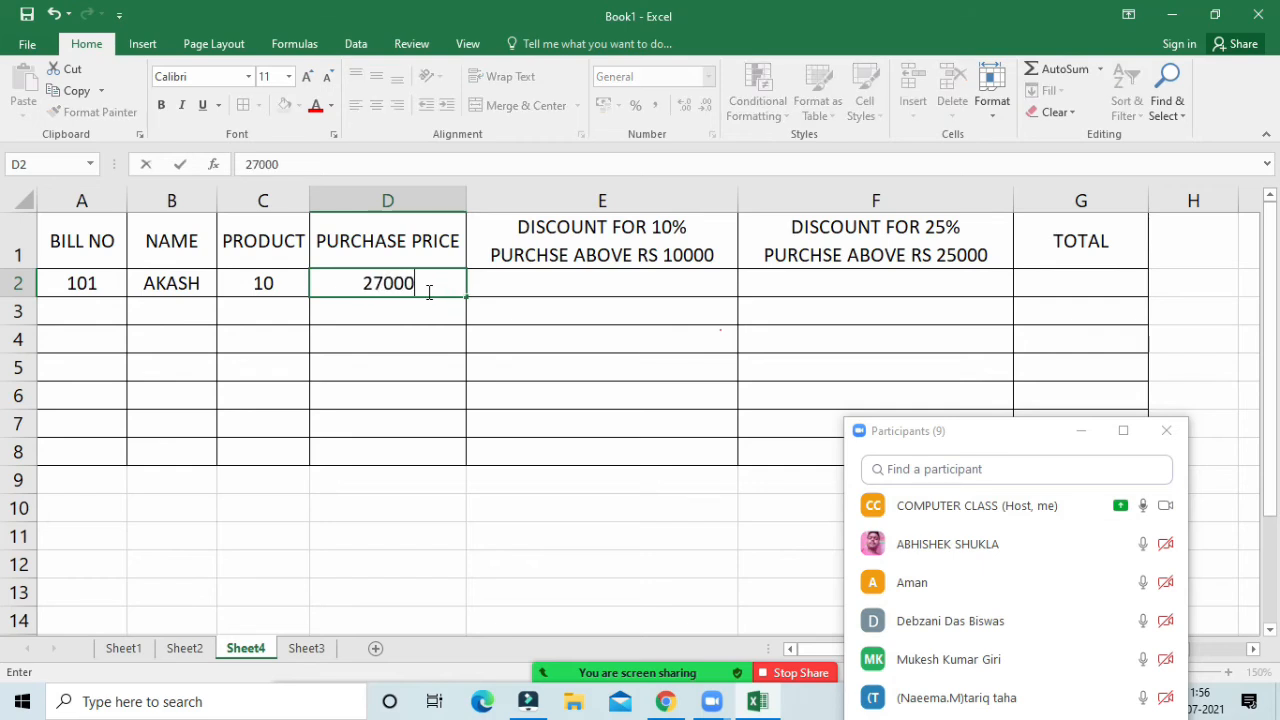
key("Return")
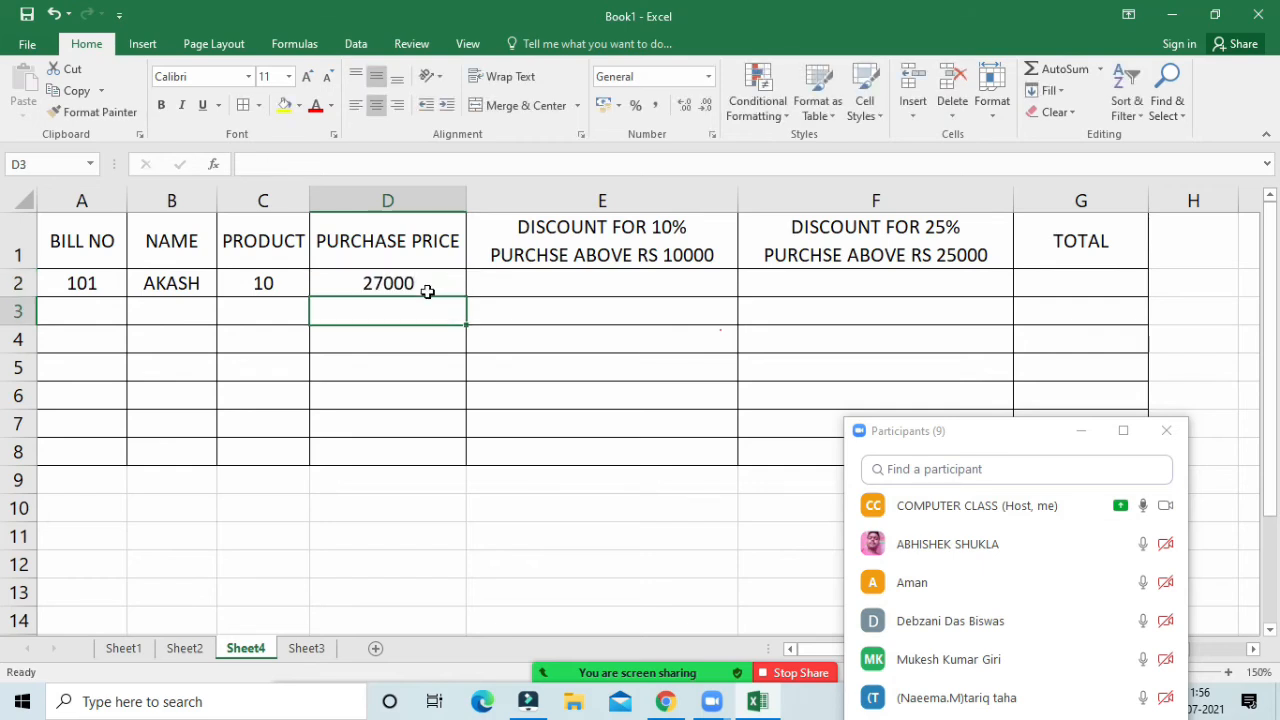
Step: Minimize the meeting participants list so it no longer covers the bill table
left_click(532, 286)
left_click(789, 281)
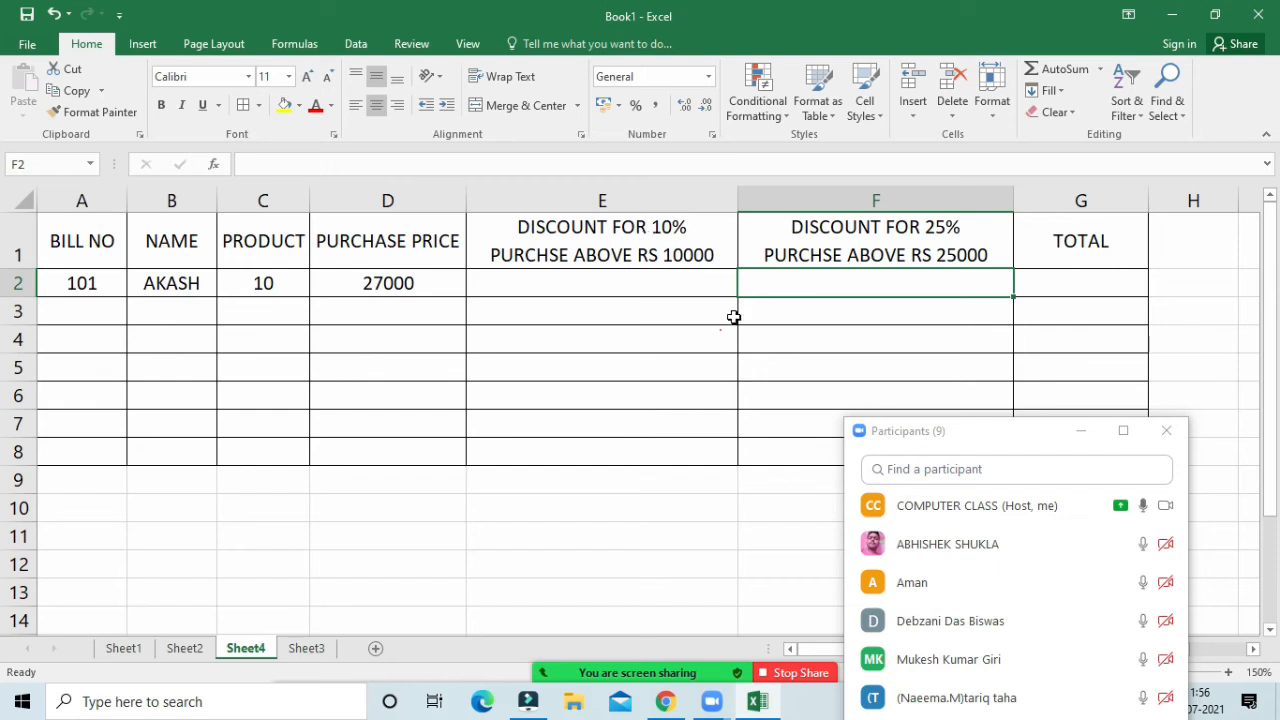
left_click(677, 288)
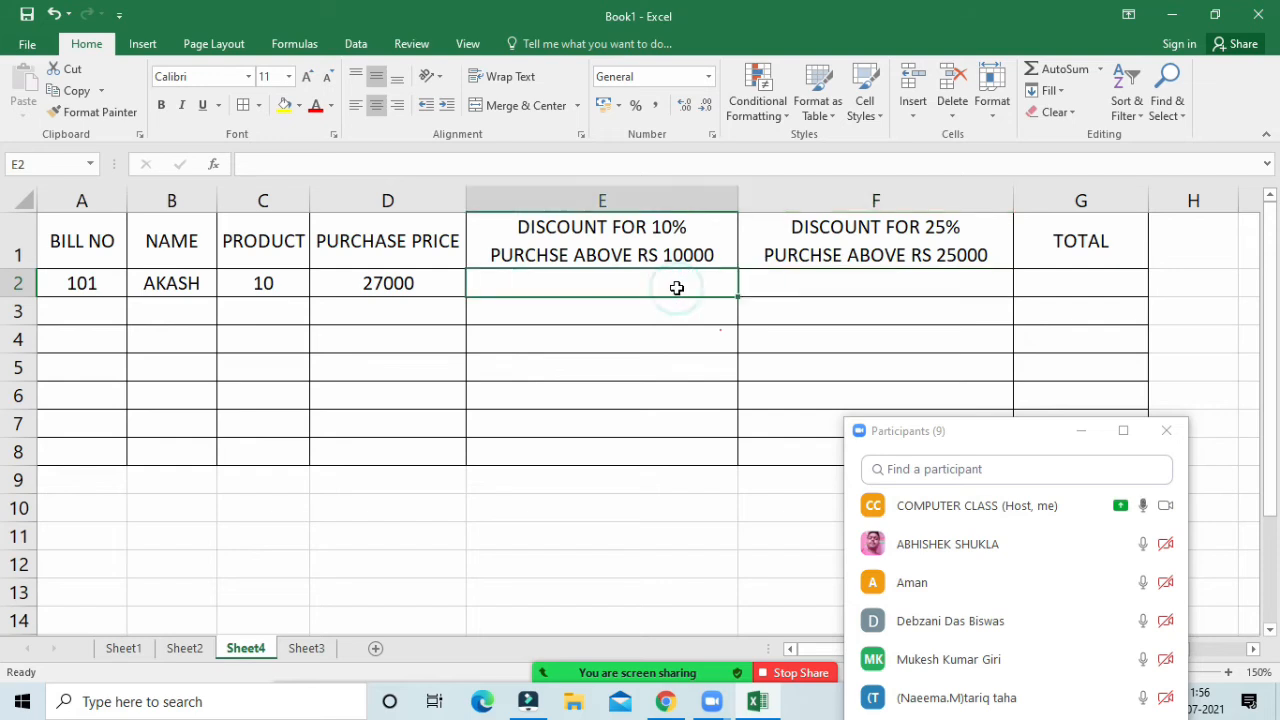
left_click(1085, 433)
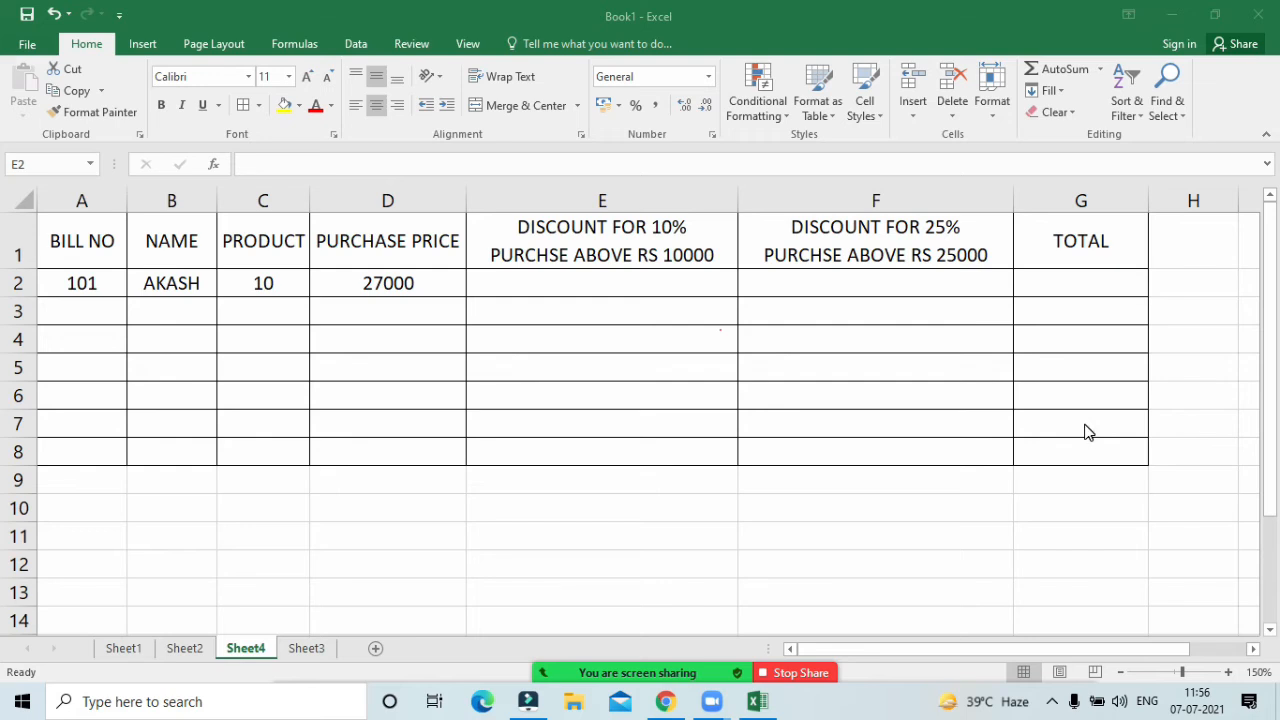
Step: Start an IF formula in E2 with the logical test D2>25000
left_click(662, 280)
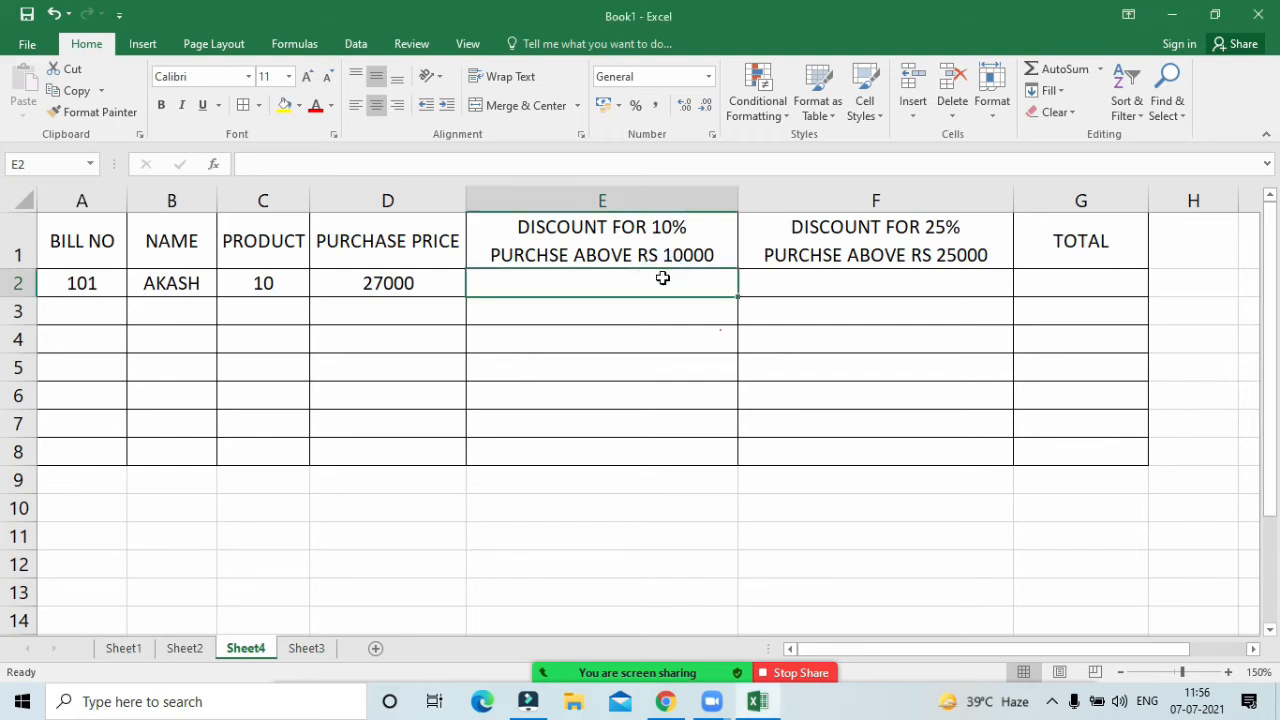
type("=if")
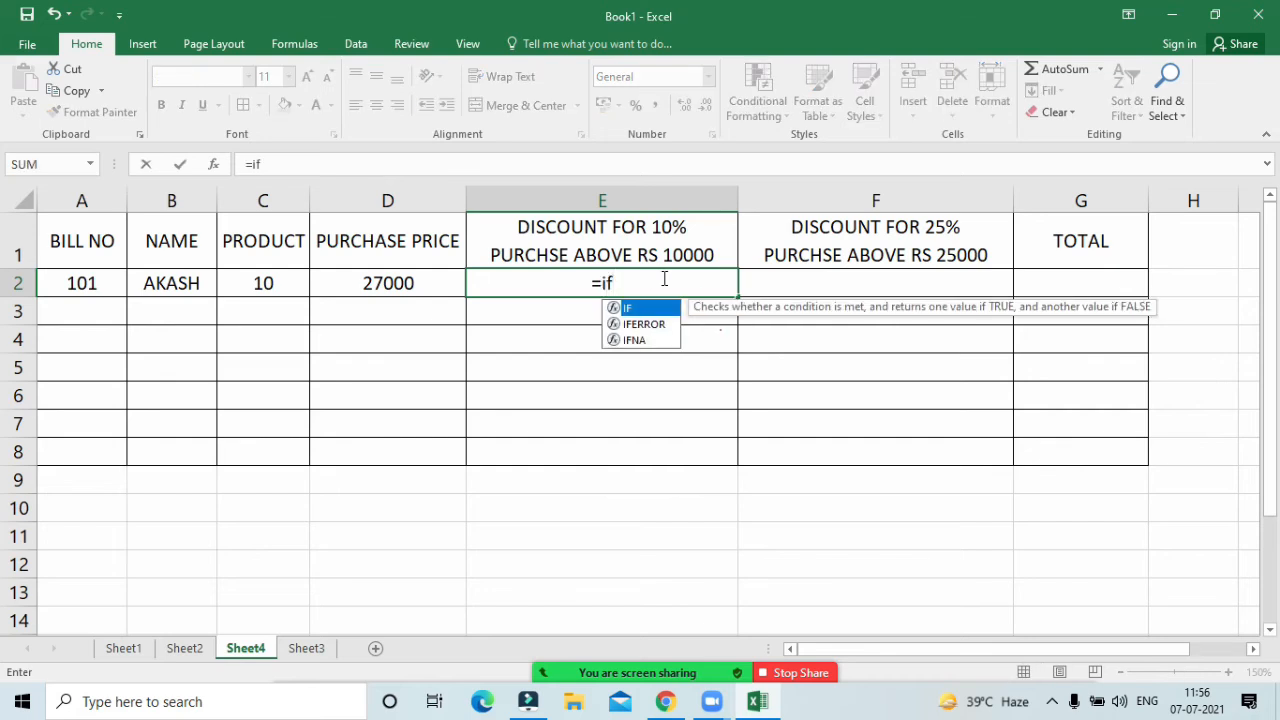
type("(")
key("Left")
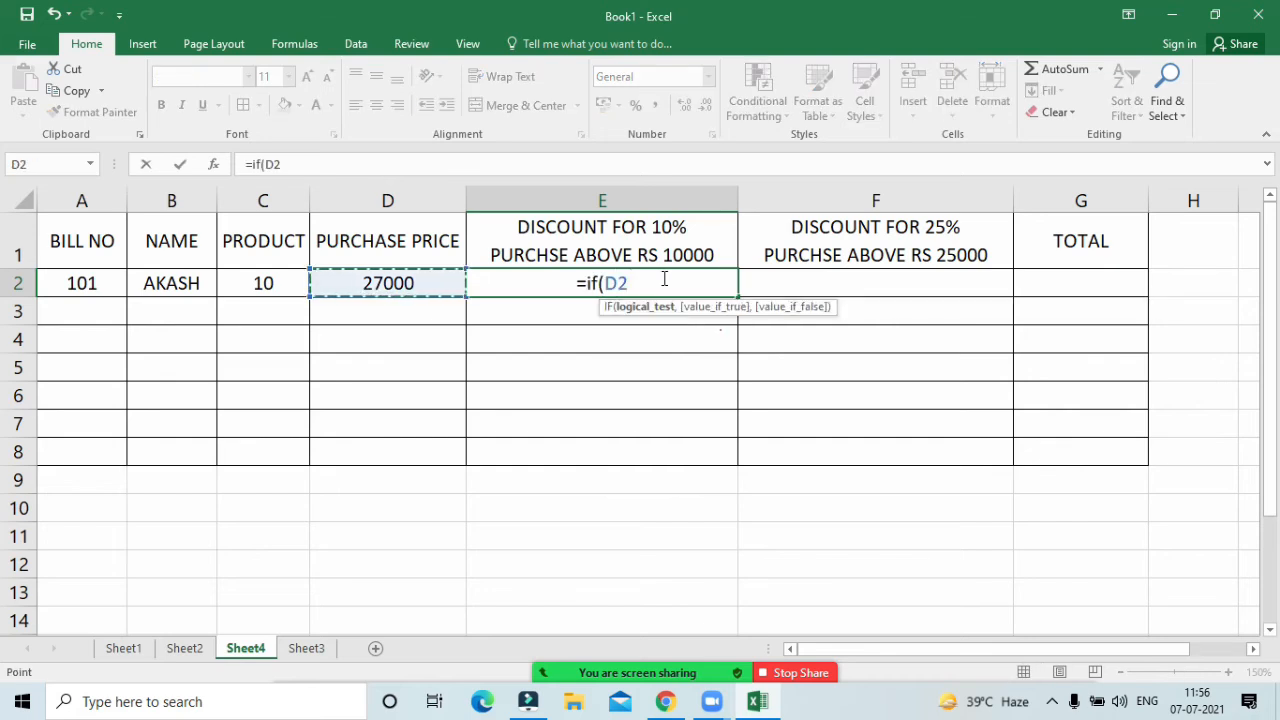
type(">")
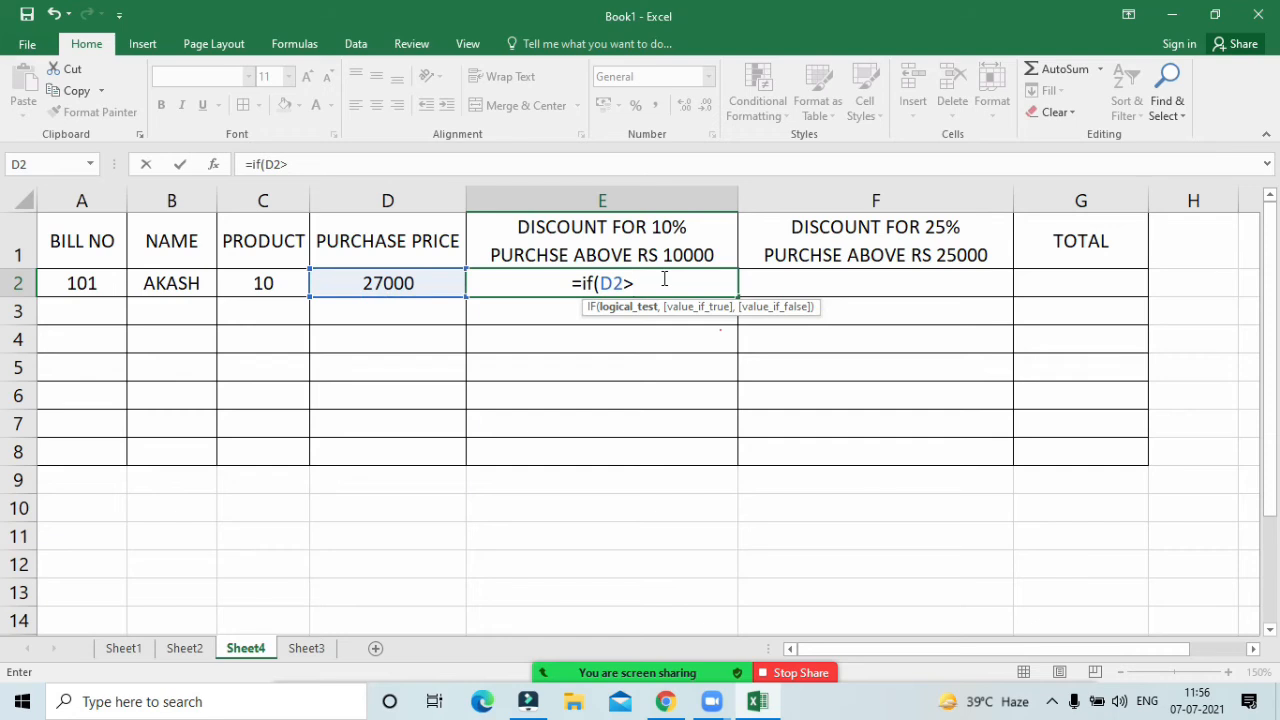
type("25000")
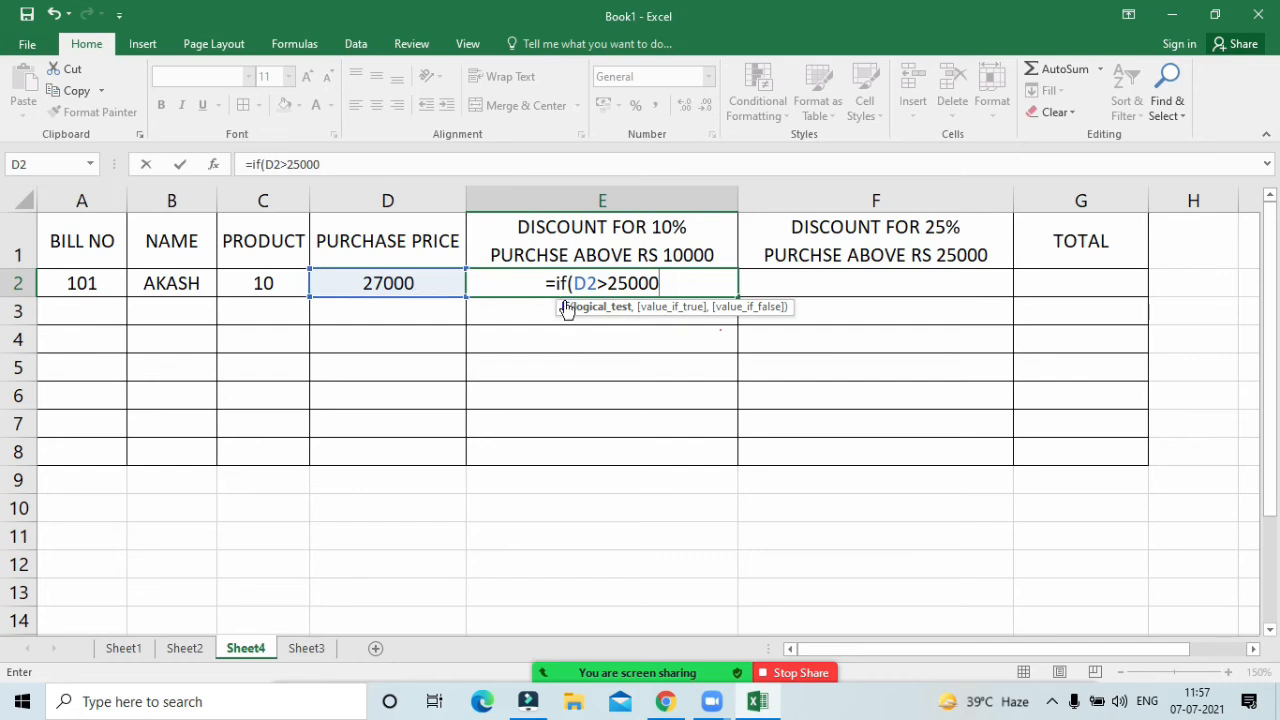
Step: Give the E2 formula "NO DISCOUNT" as its value if true and commit it
type(",")
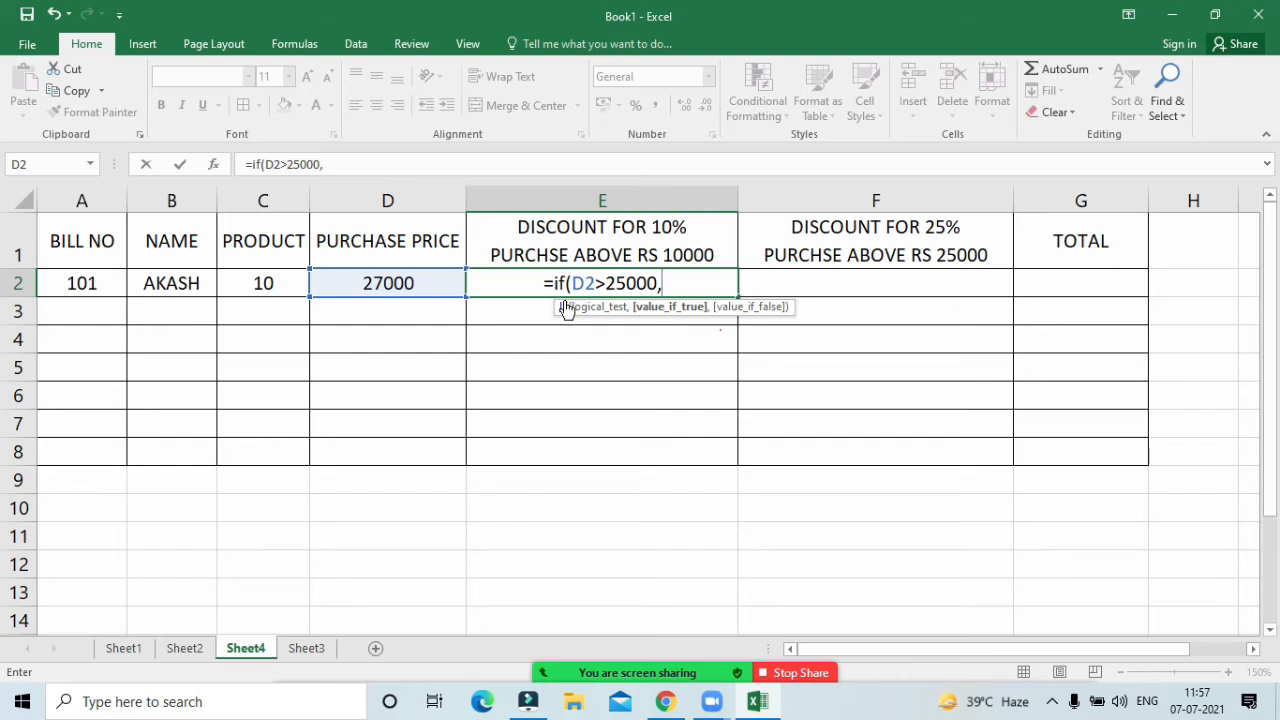
type("\"NO")
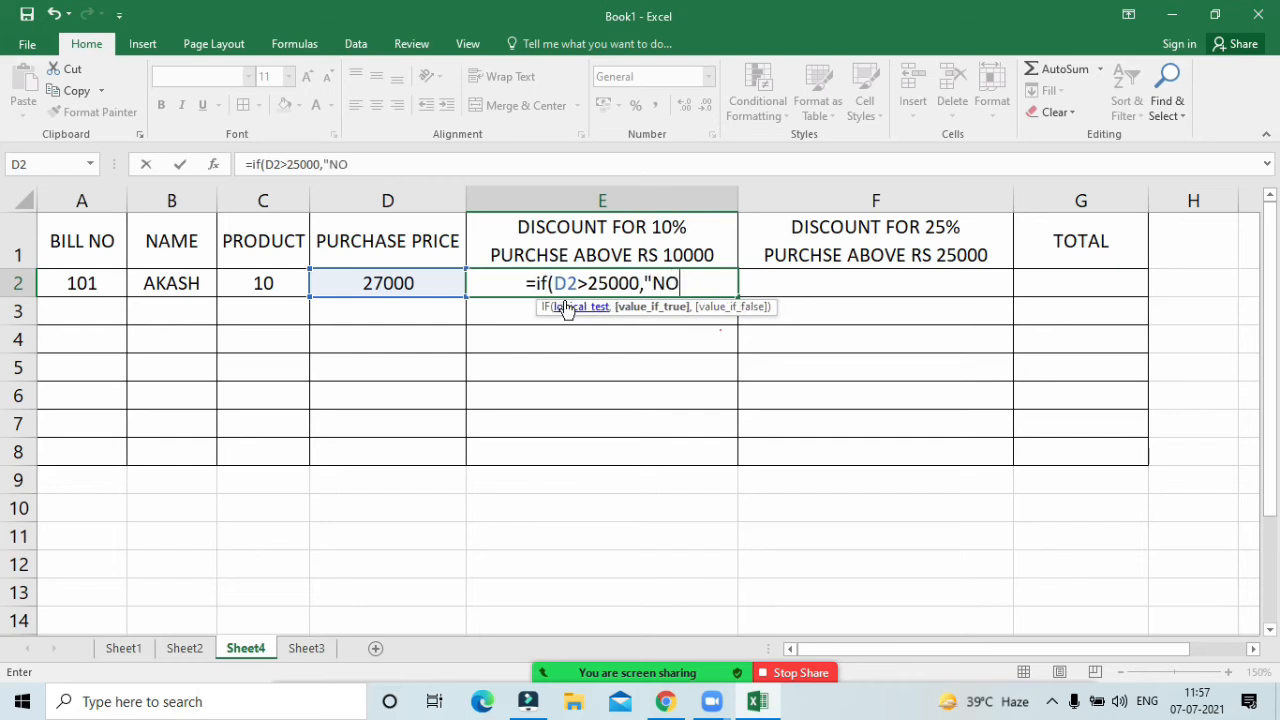
type(" S=")
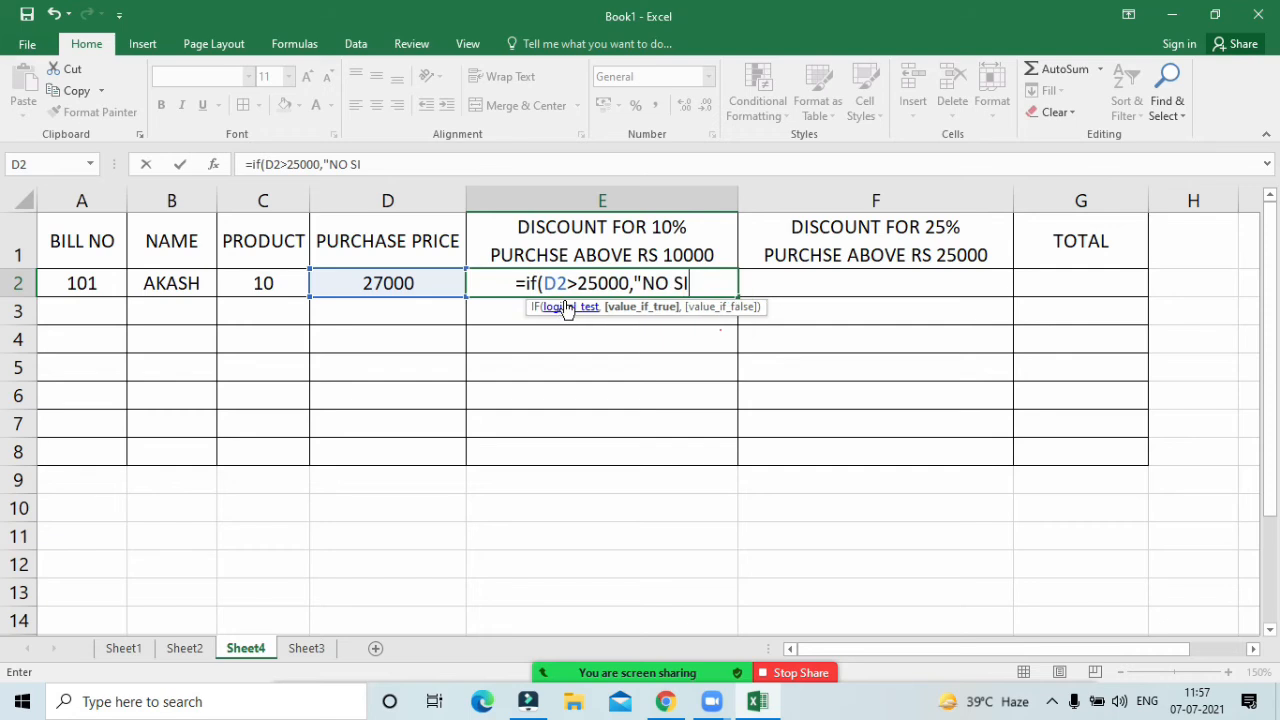
key("BackSpace")
key("BackSpace")
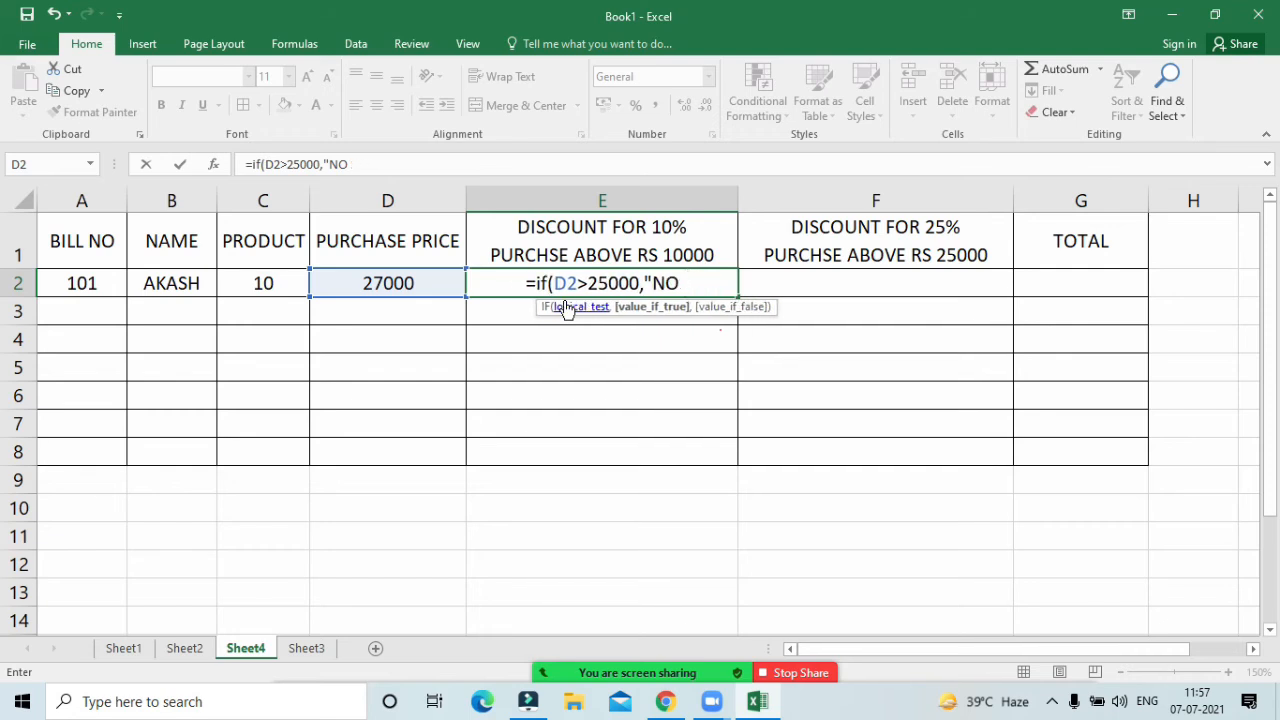
type("DISCOUNT")
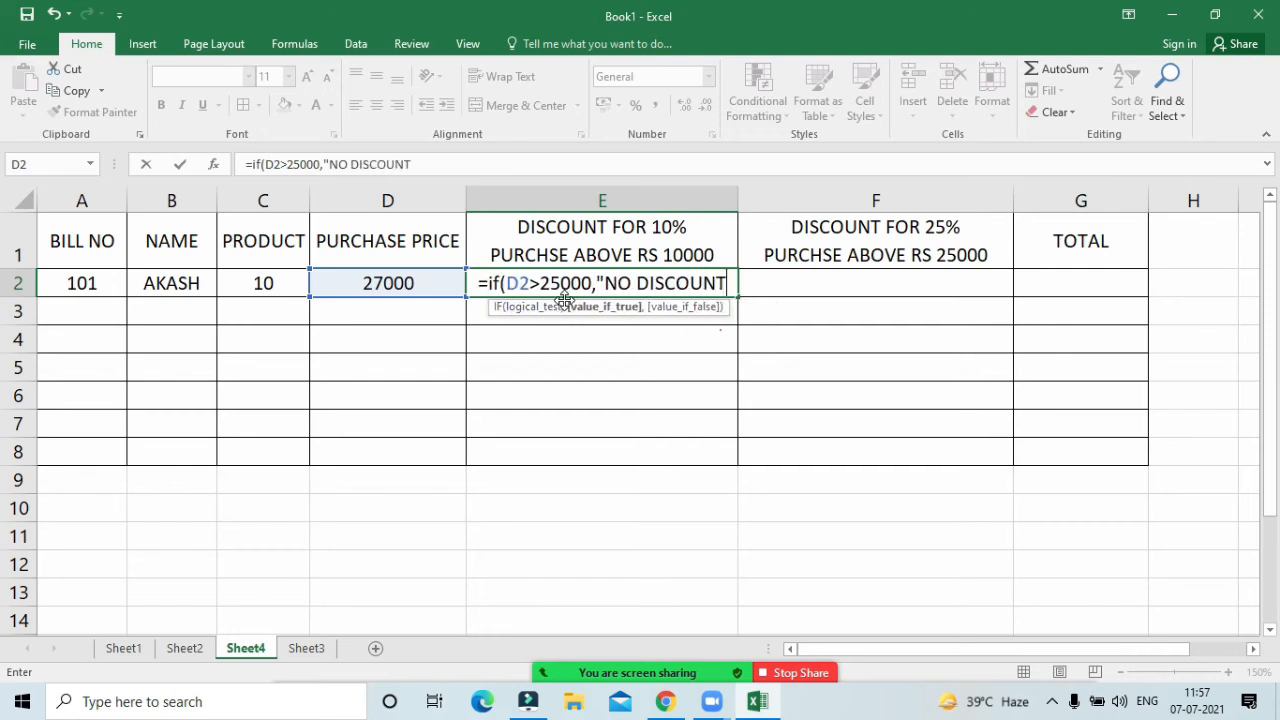
type("\"")
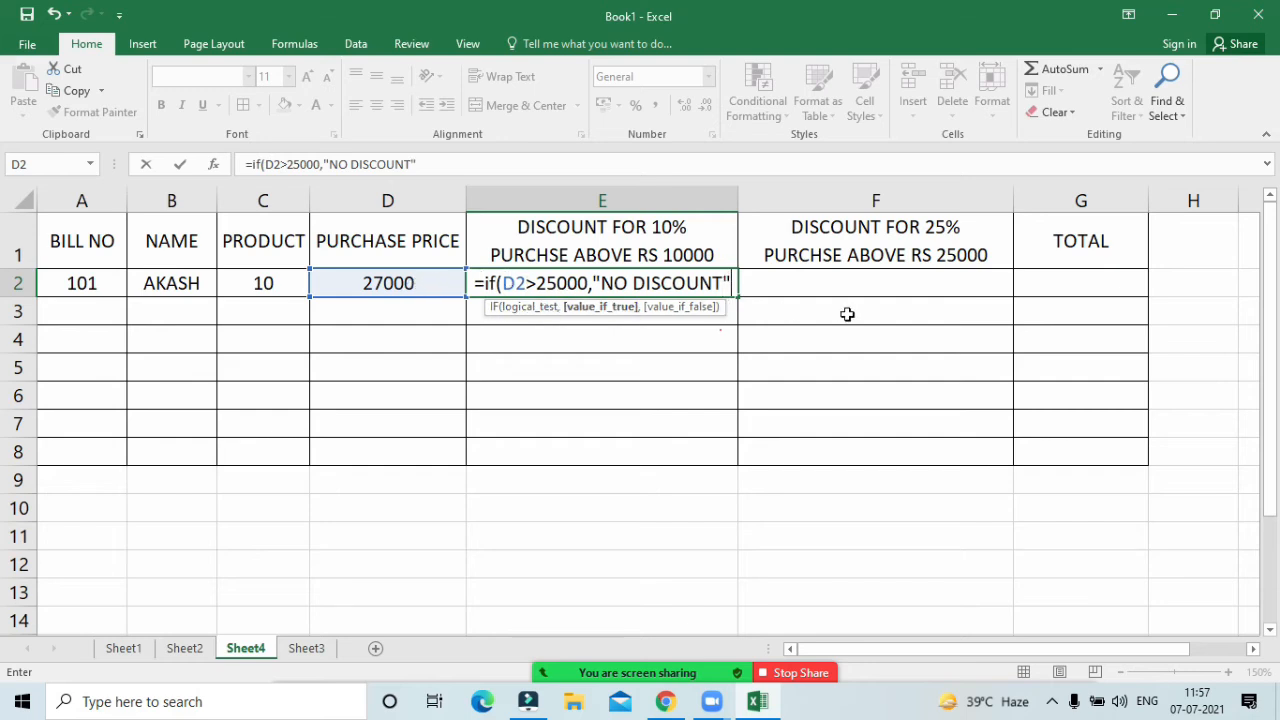
left_click(736, 283)
left_click(739, 285)
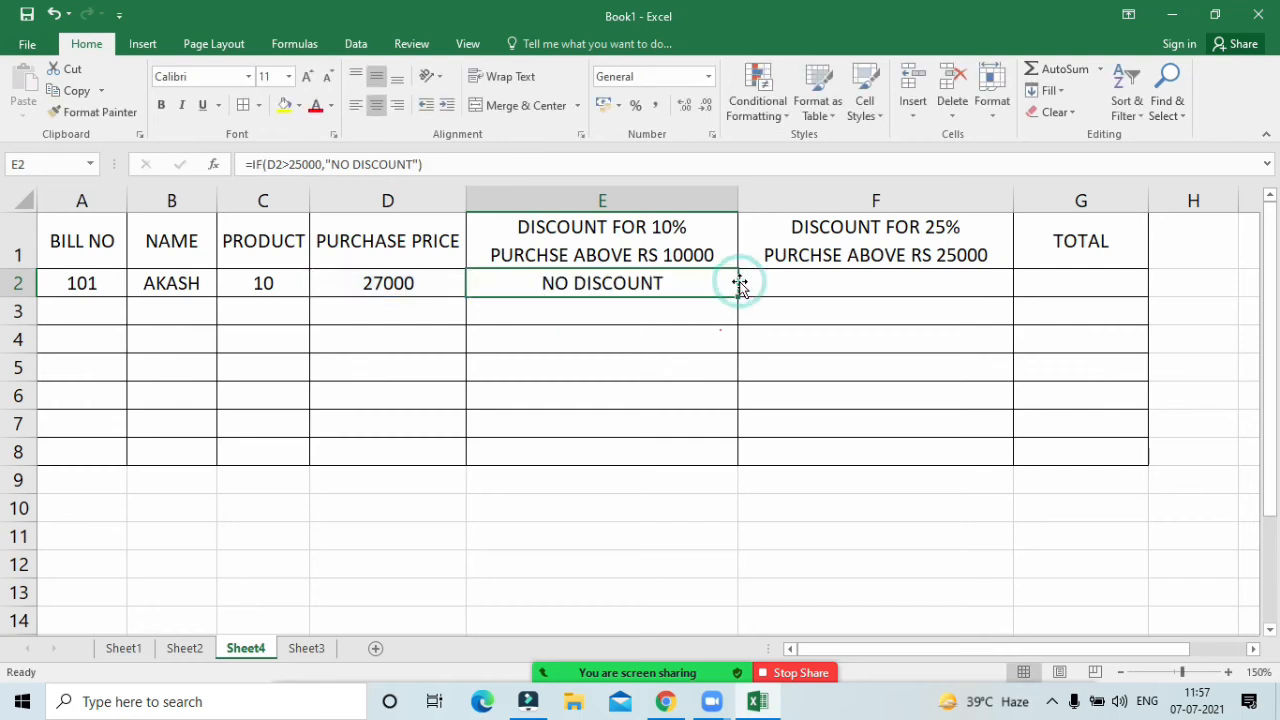
Step: Extend the E2 formula with a nested IF as the false value, testing d2>10000 and returning d2*10% when true
double_click(695, 289)
left_click(731, 290)
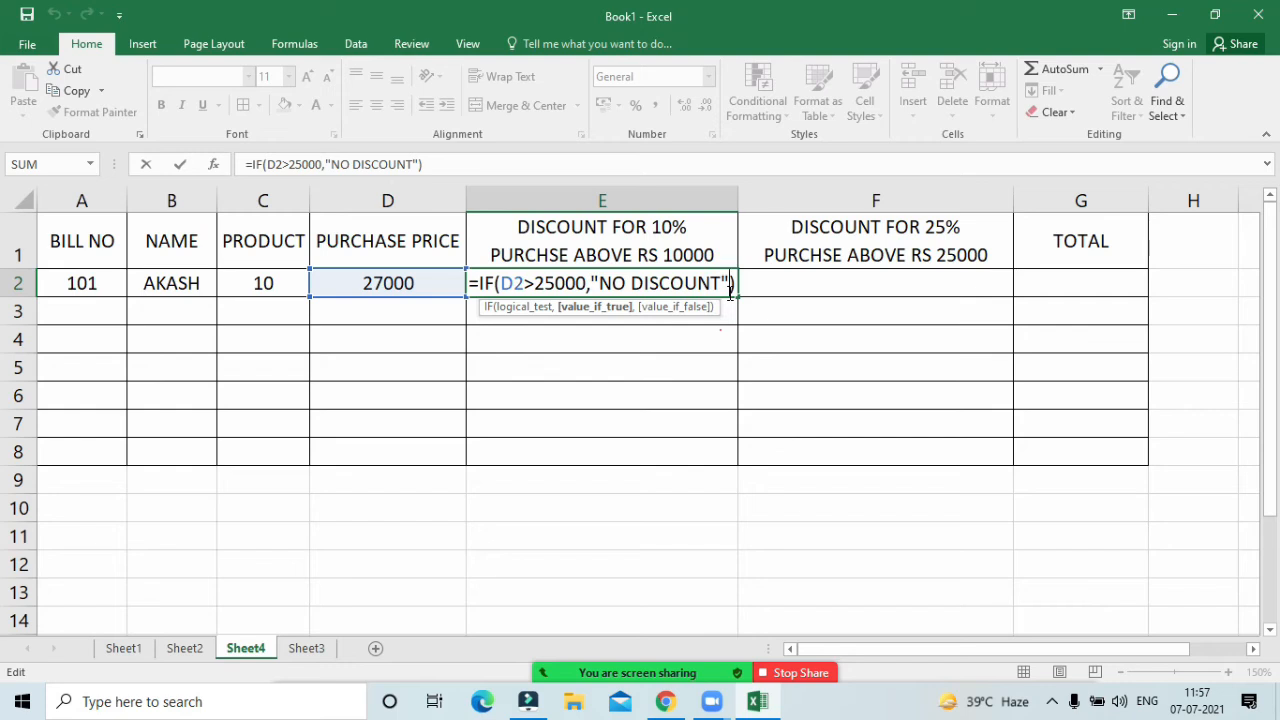
type(",")
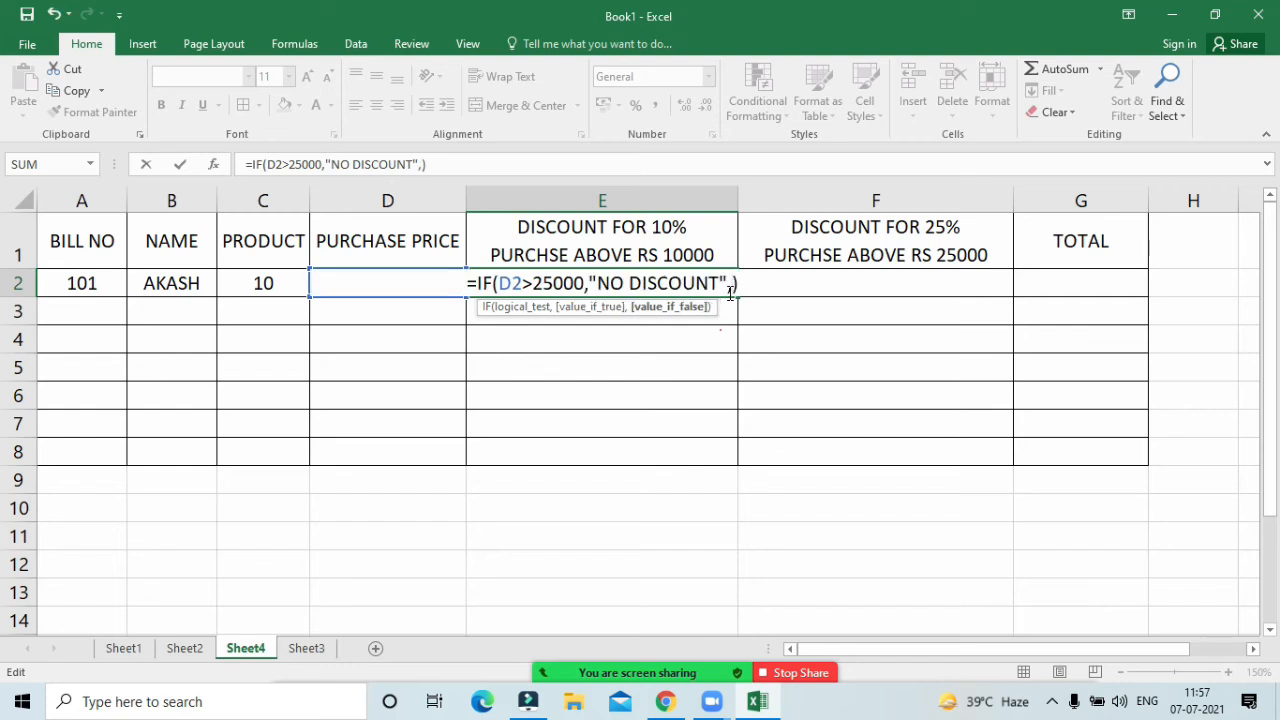
type("if(")
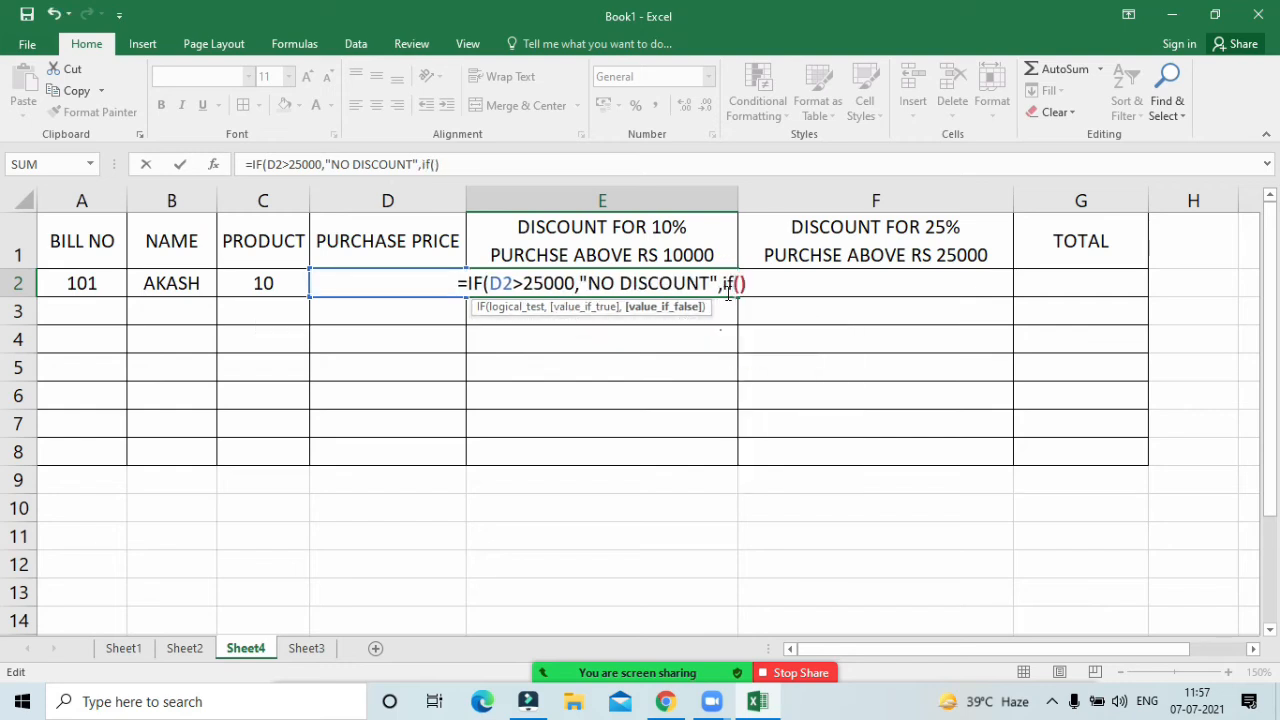
key("Left")
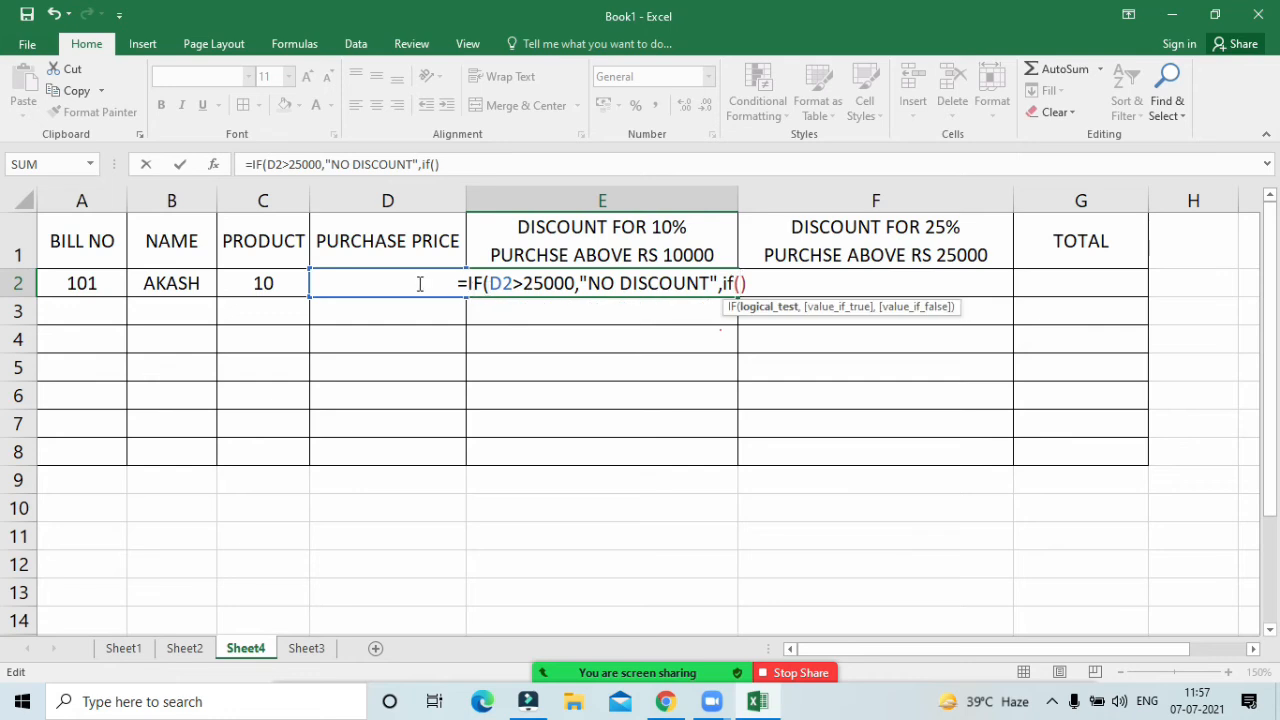
type("d2")
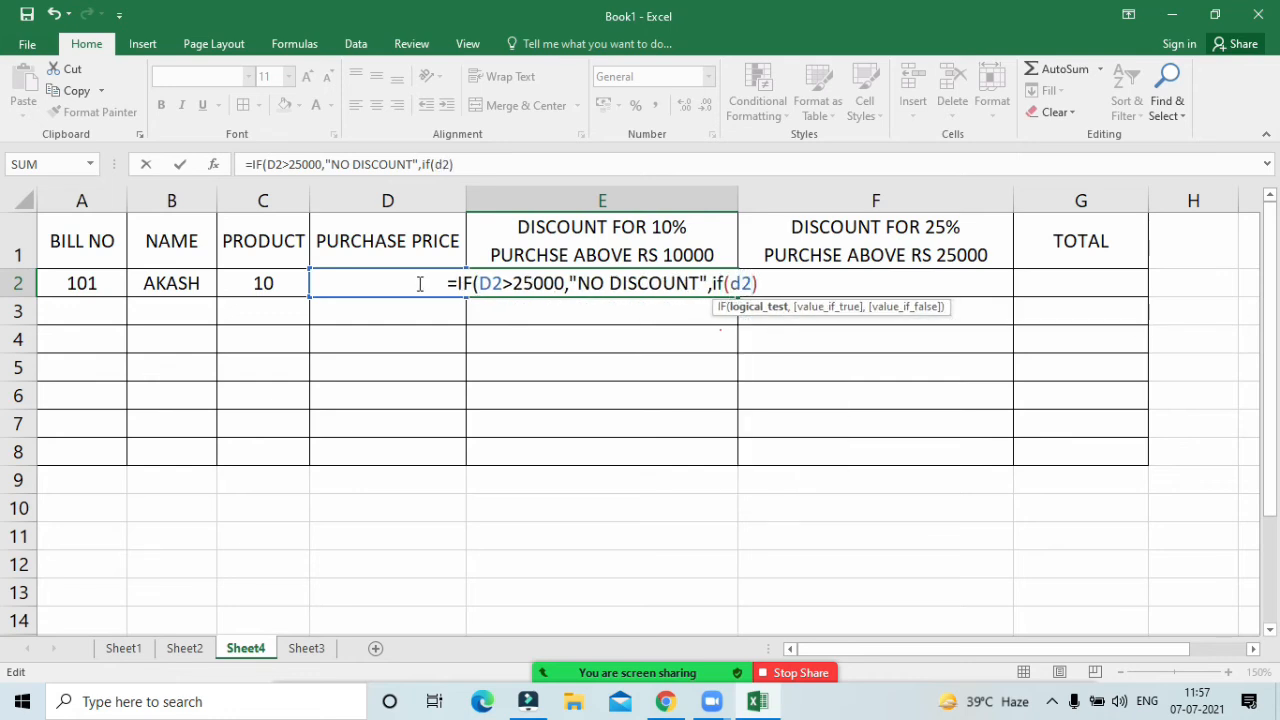
type(">10000")
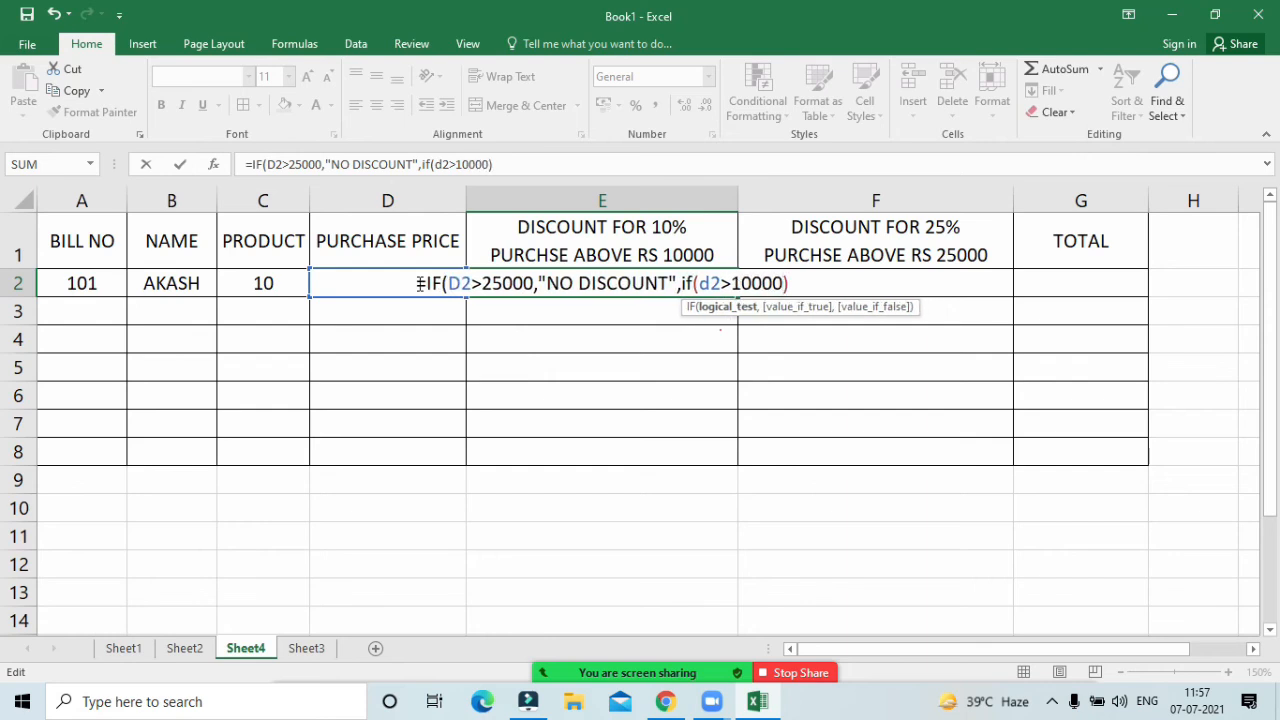
type(",")
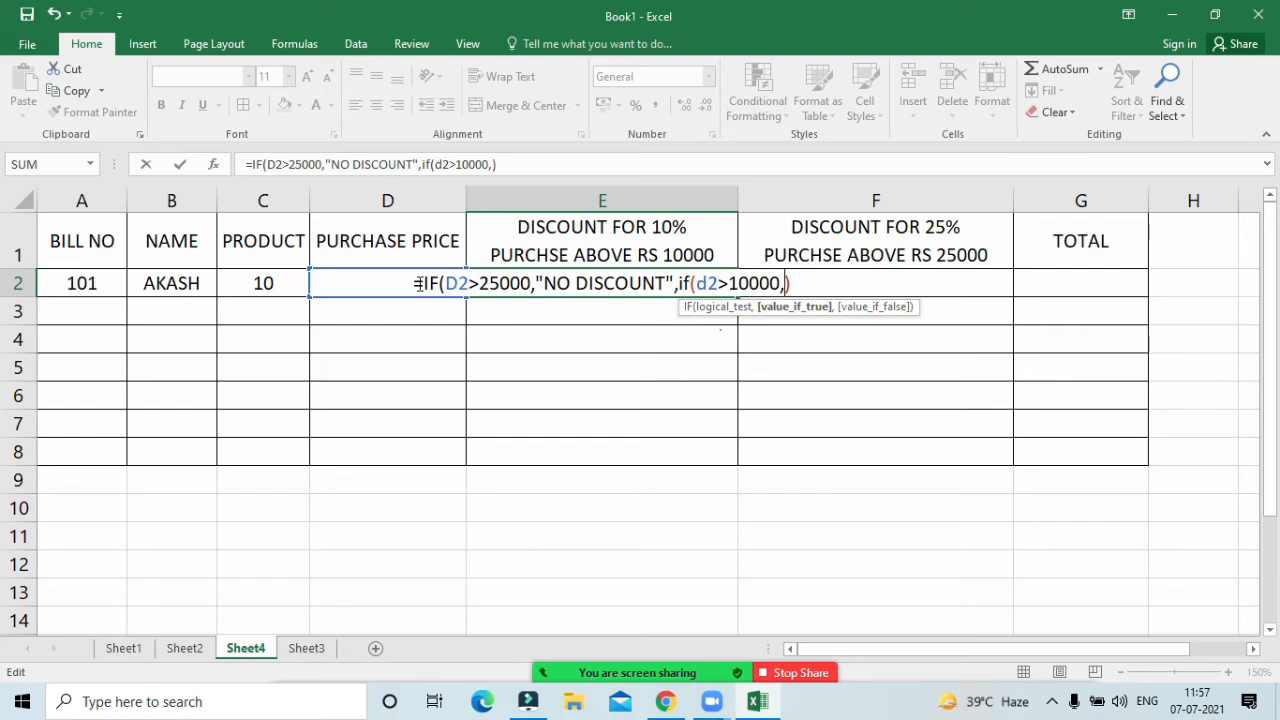
type("d2*1")
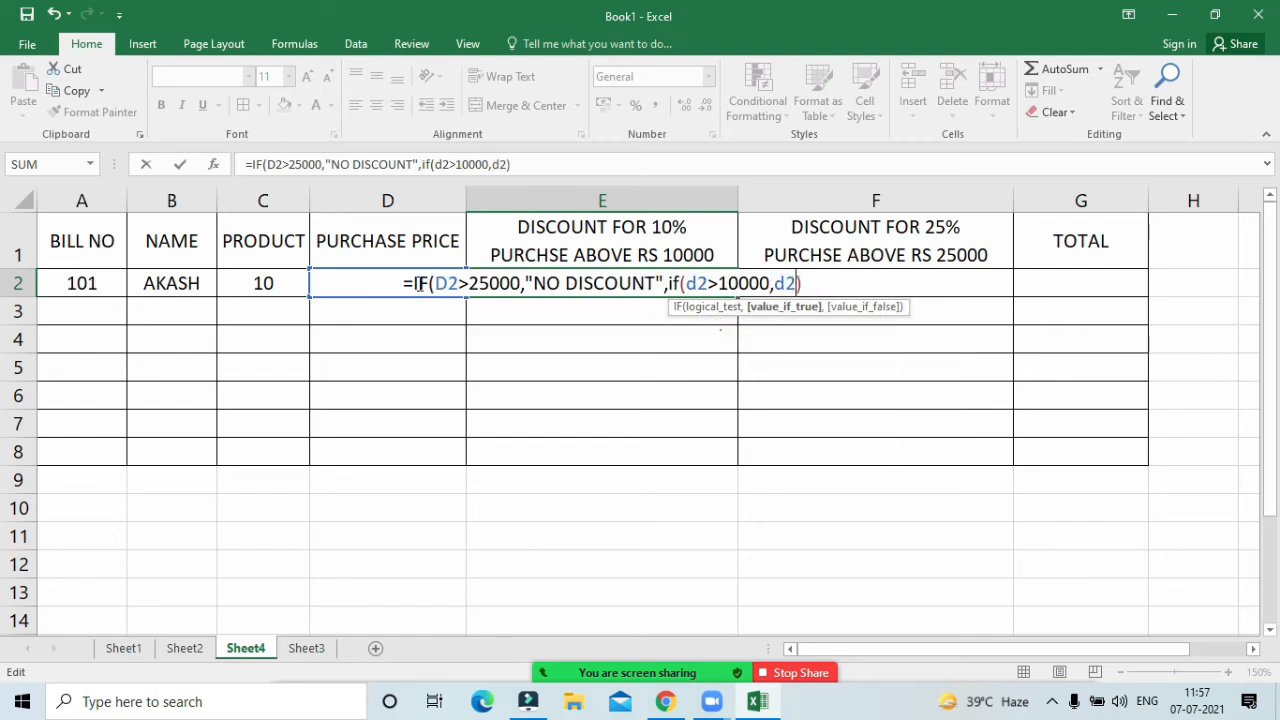
type("0")
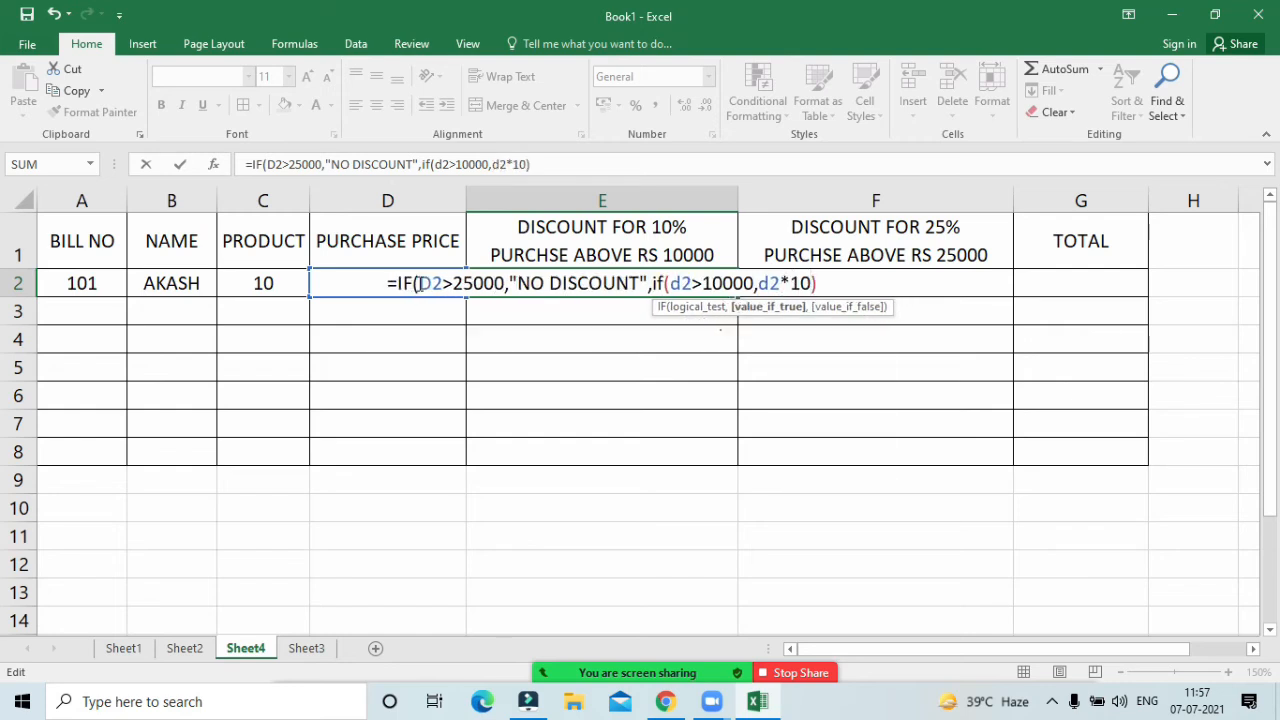
type("%")
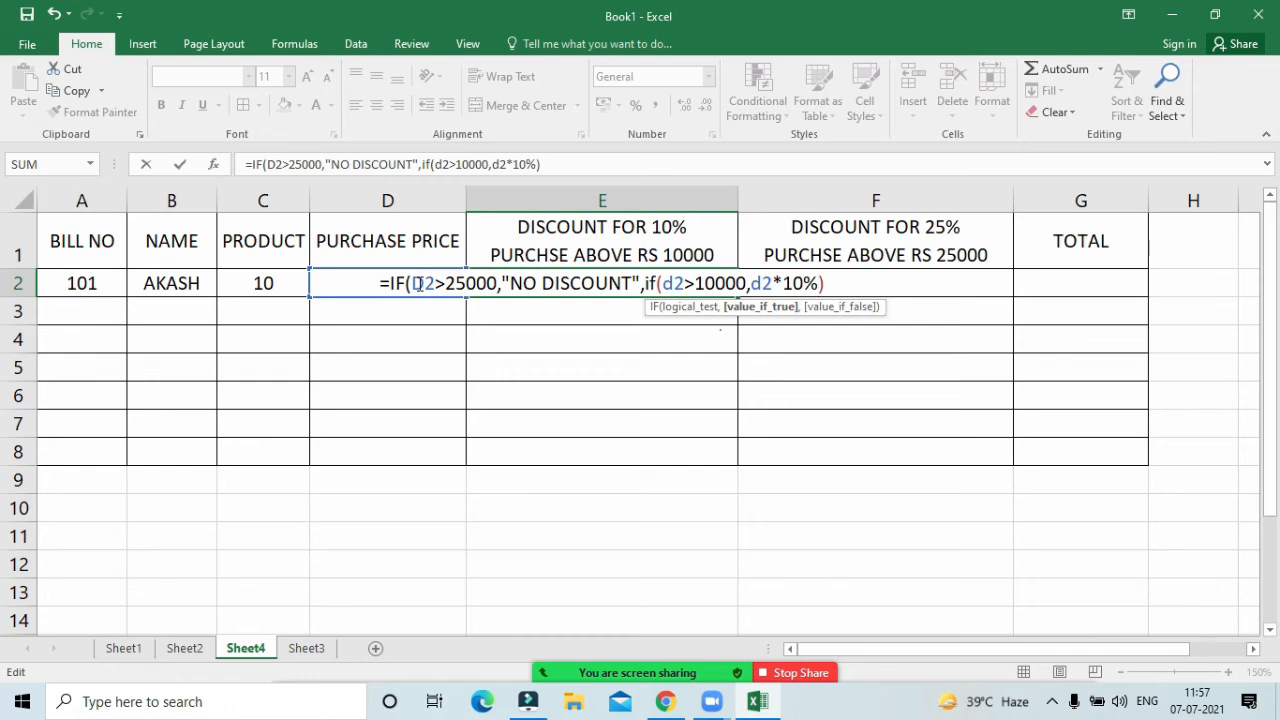
Step: Finish the nested IF in E2 with "No DISCOUNT" as its value if false and commit the formula
type(",")
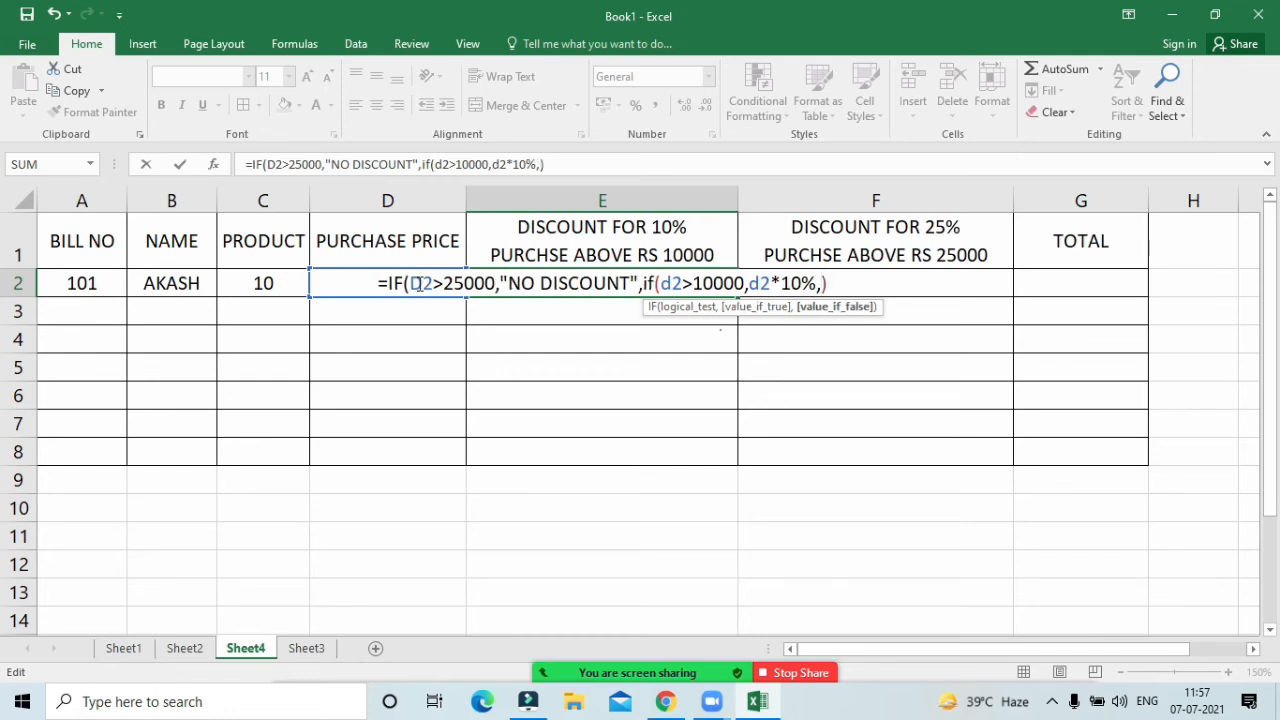
type("\"")
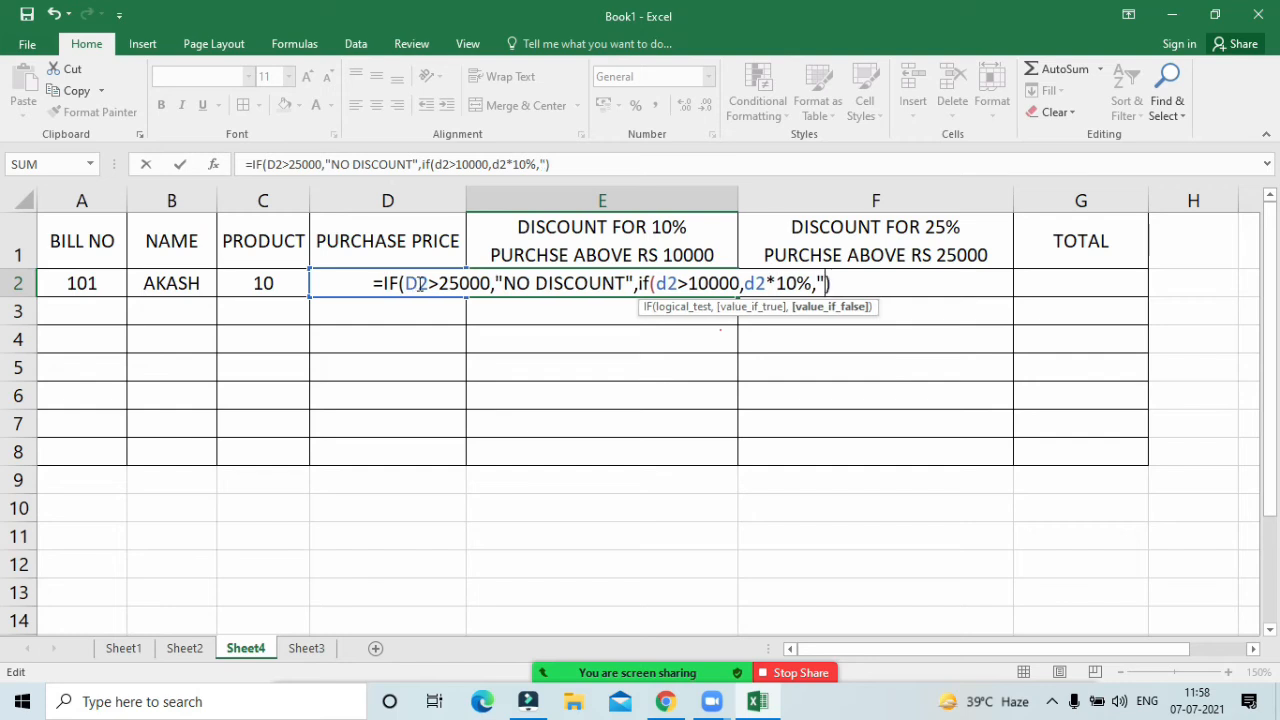
type("NP")
key("BackSpace")
key("BackSpace")
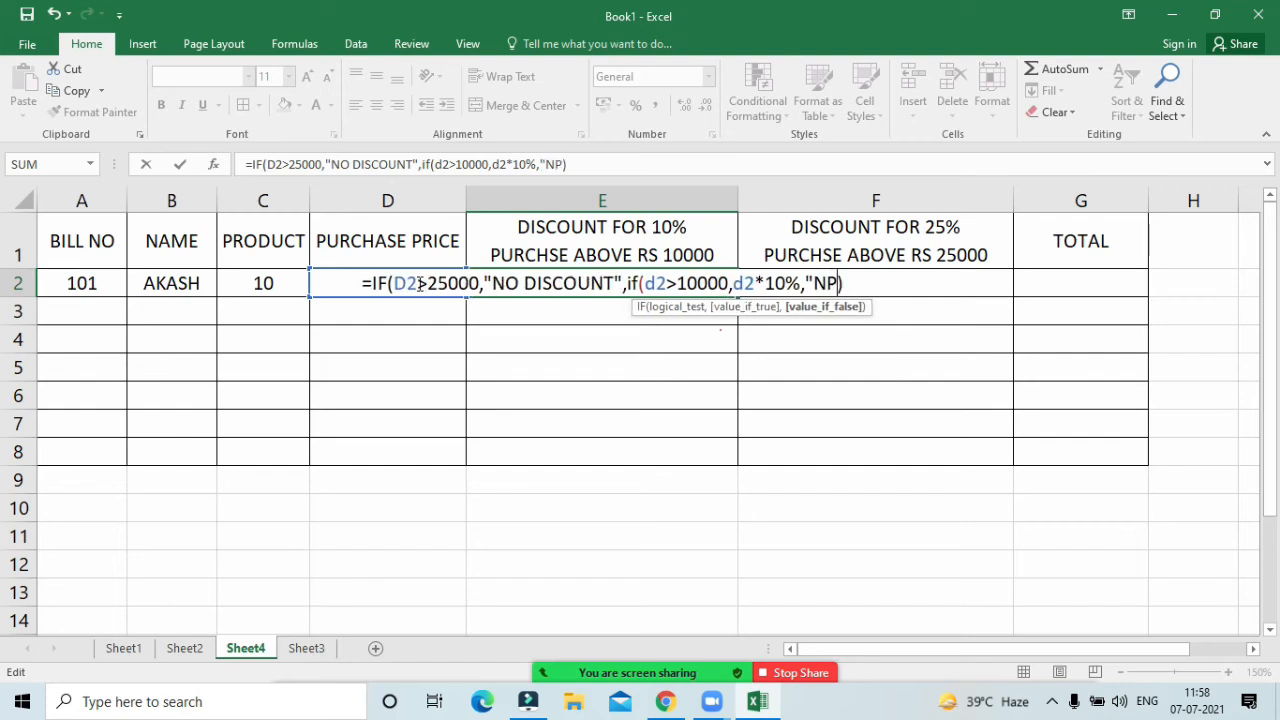
type("o D")
key("BackSpace")
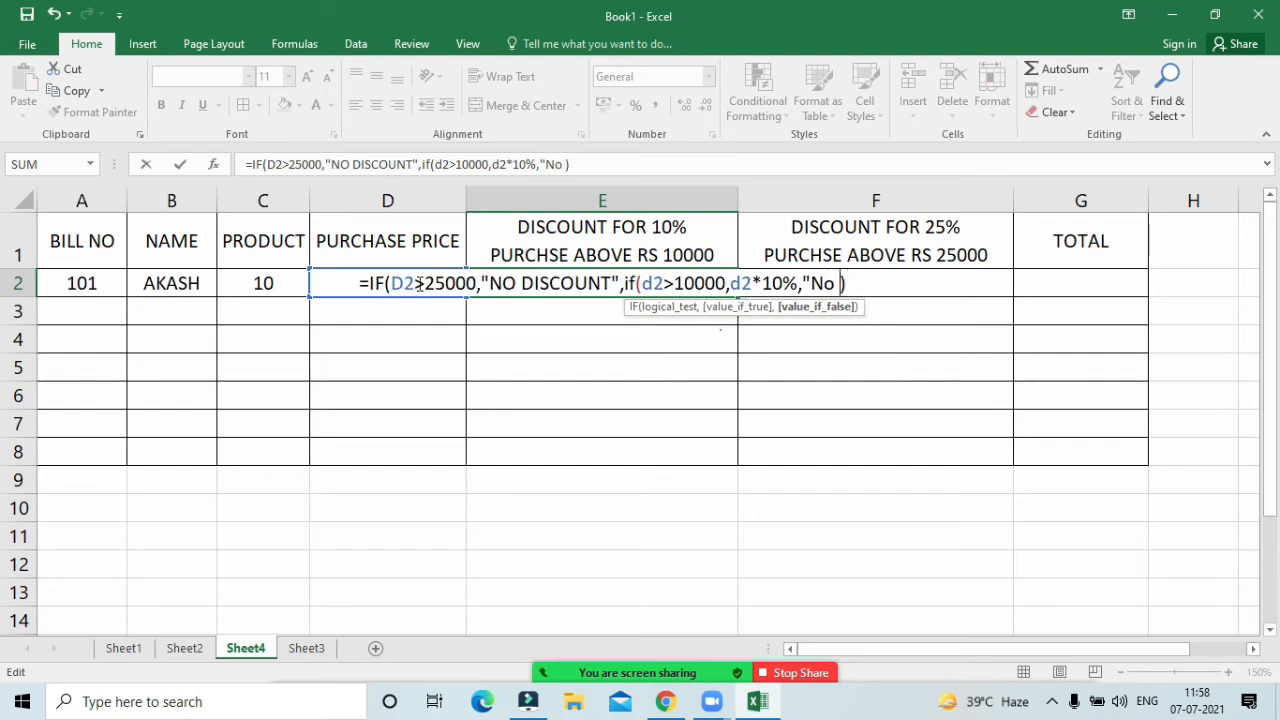
type("DISCOUNR")
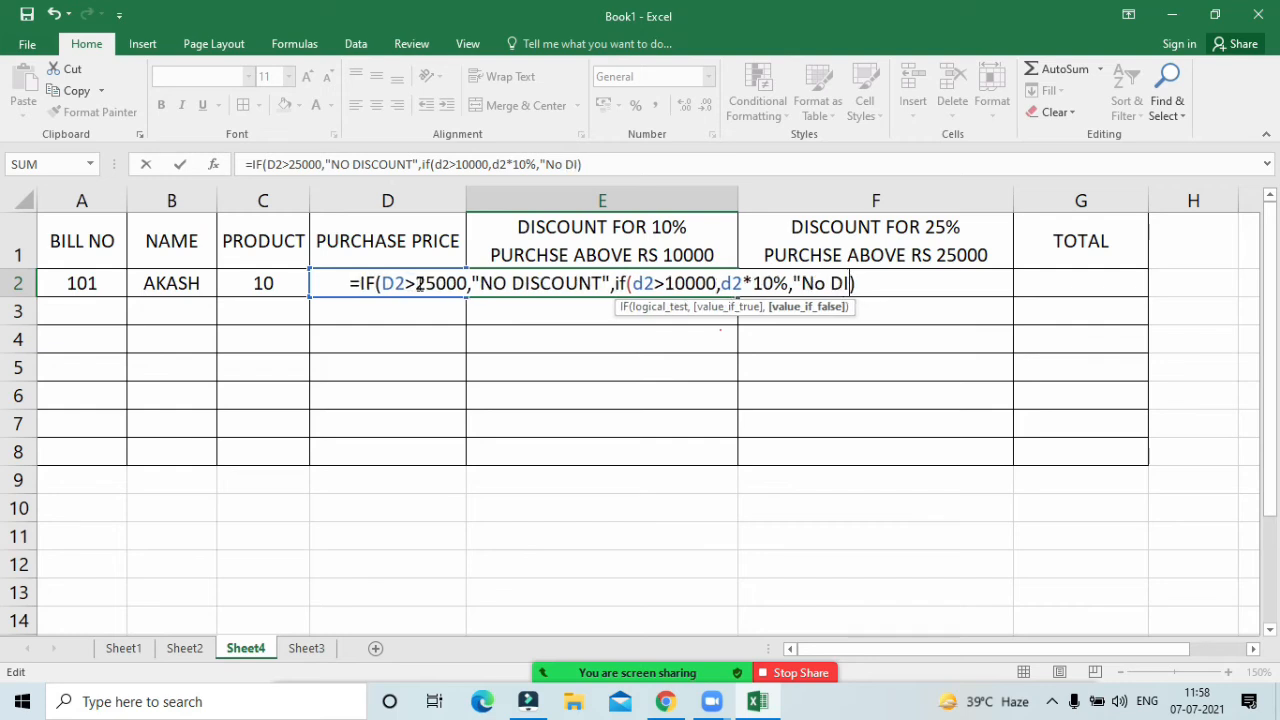
key("BackSpace")
type("T")
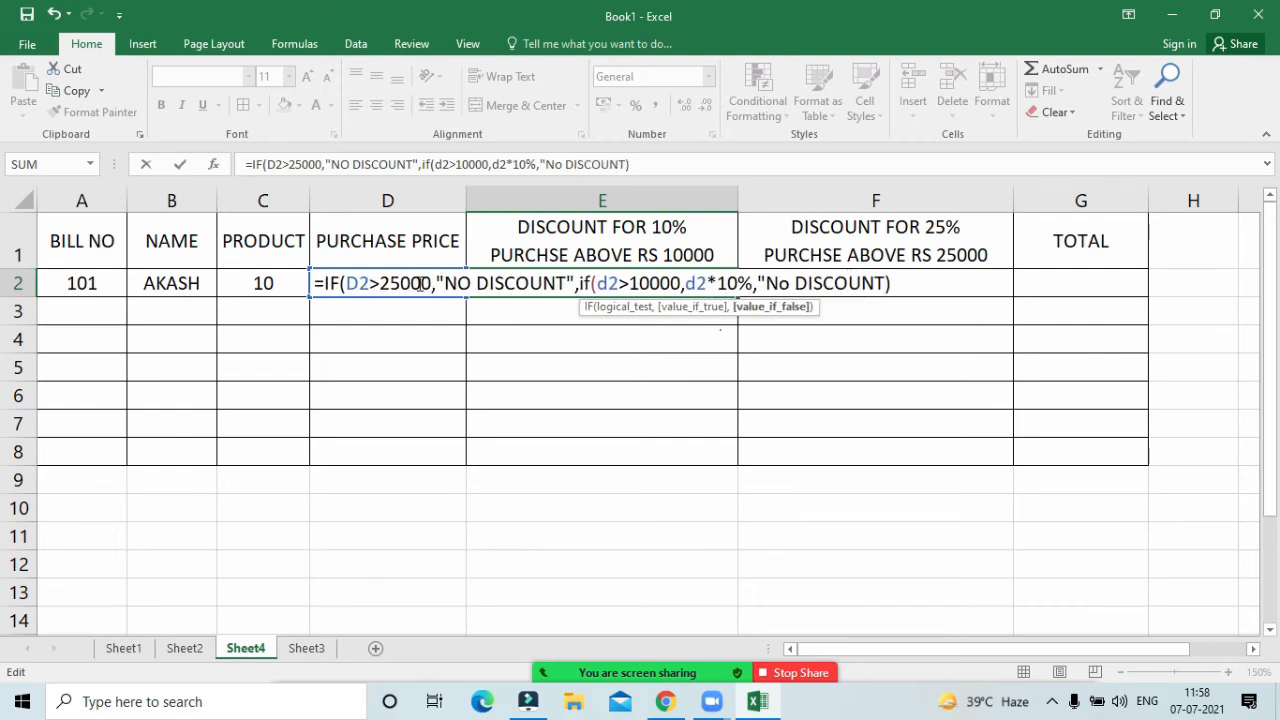
type("\"")
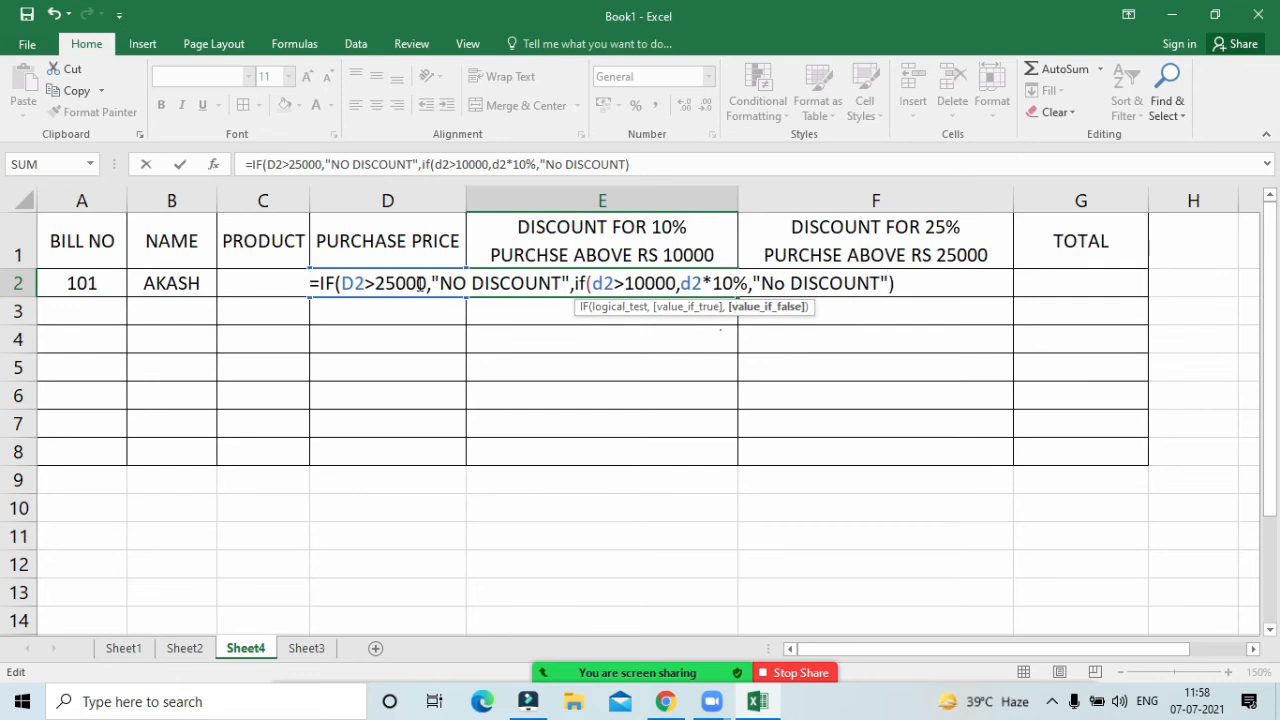
type(")")
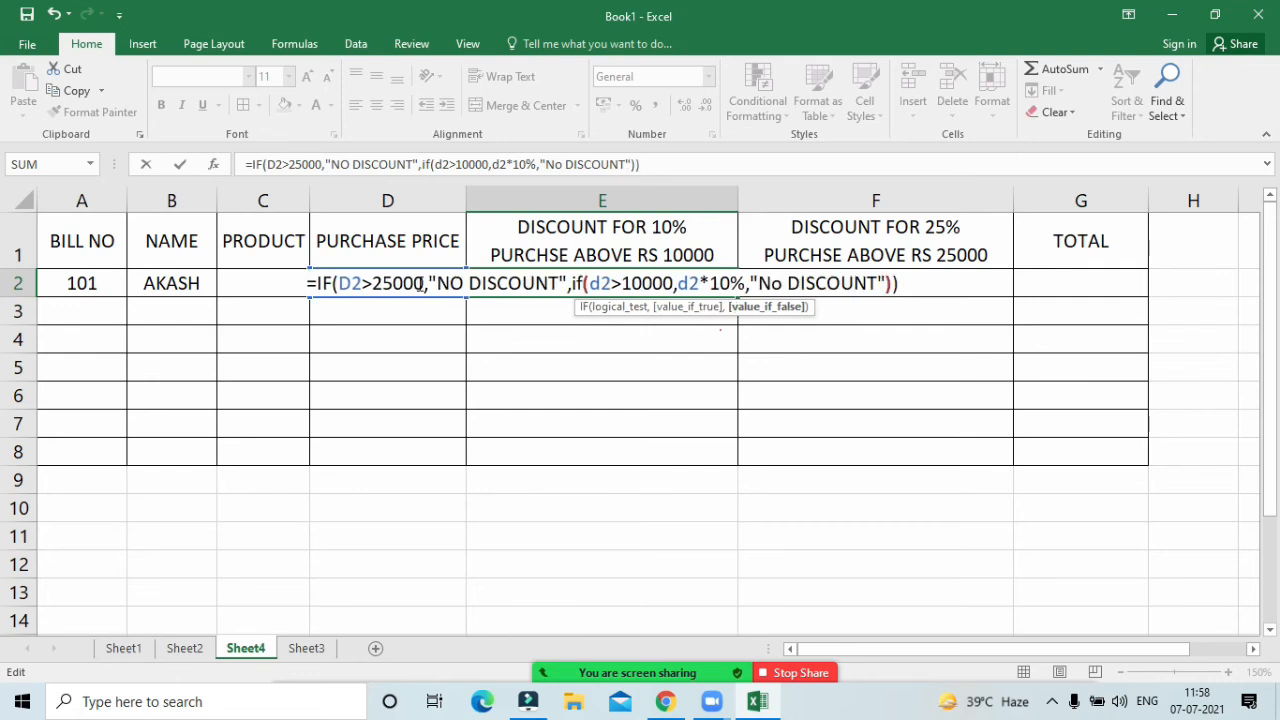
key("Return")
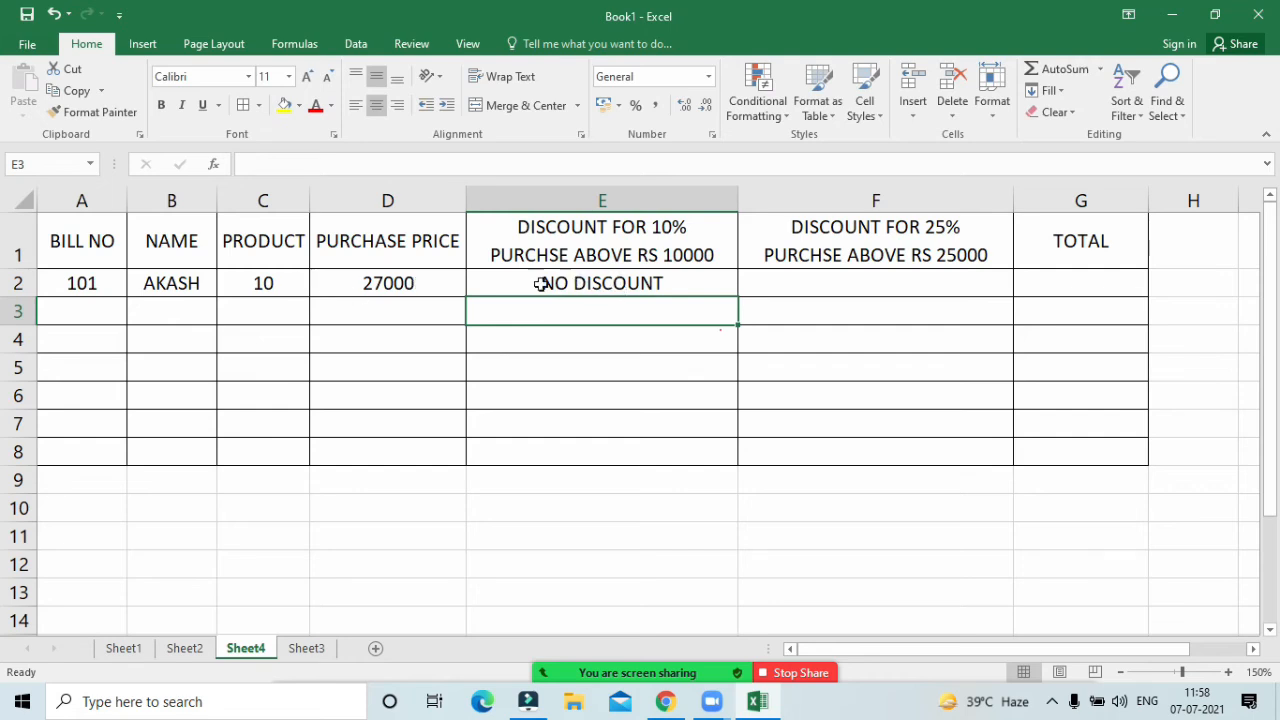
Step: Compare the D2 purchase price with the E2 result and review the nested IF formula in E2
left_click(395, 287)
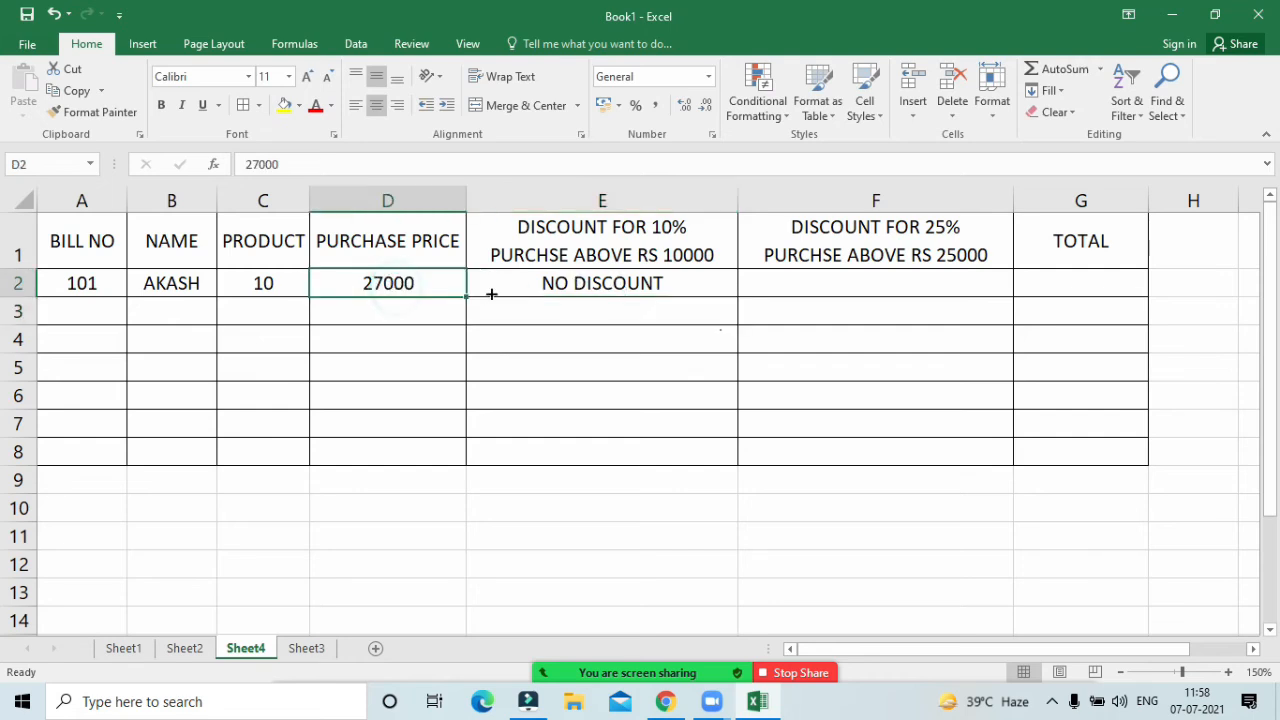
left_click(816, 285)
left_click(660, 284)
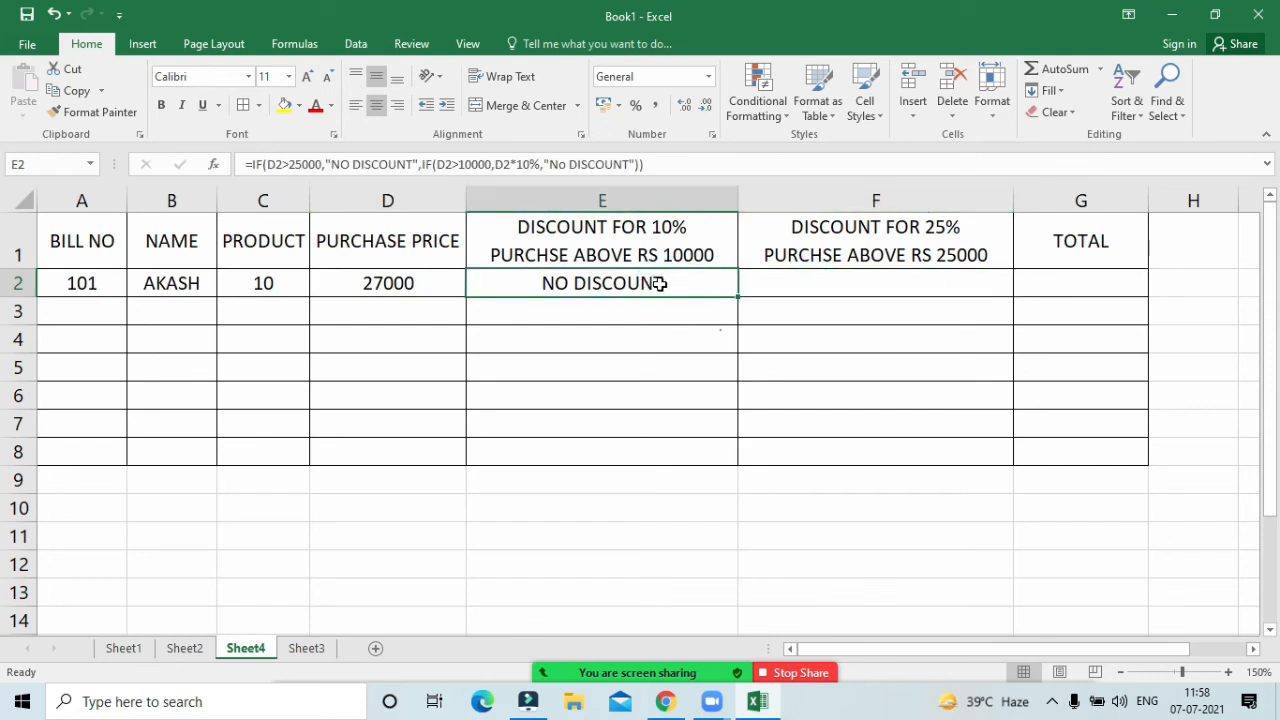
double_click(660, 284)
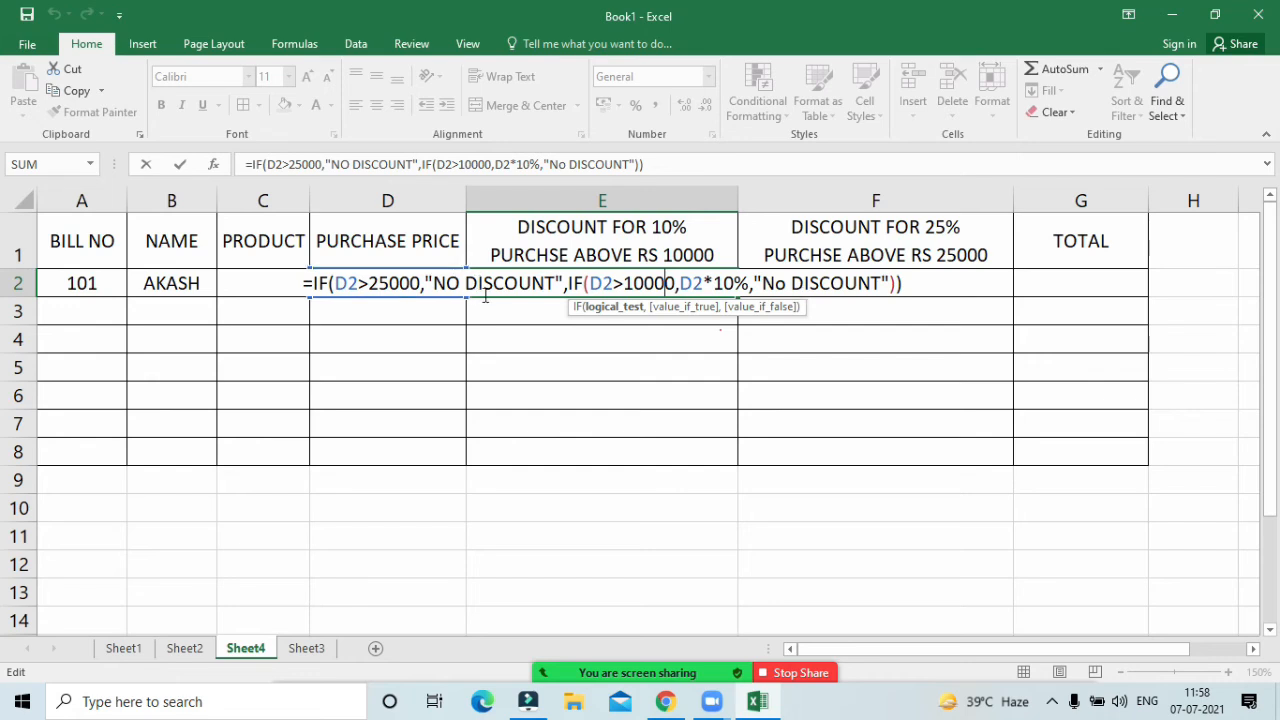
key("Return")
Step: Test the E2 formula by setting the purchase price in D2 to 16000
left_click(400, 284)
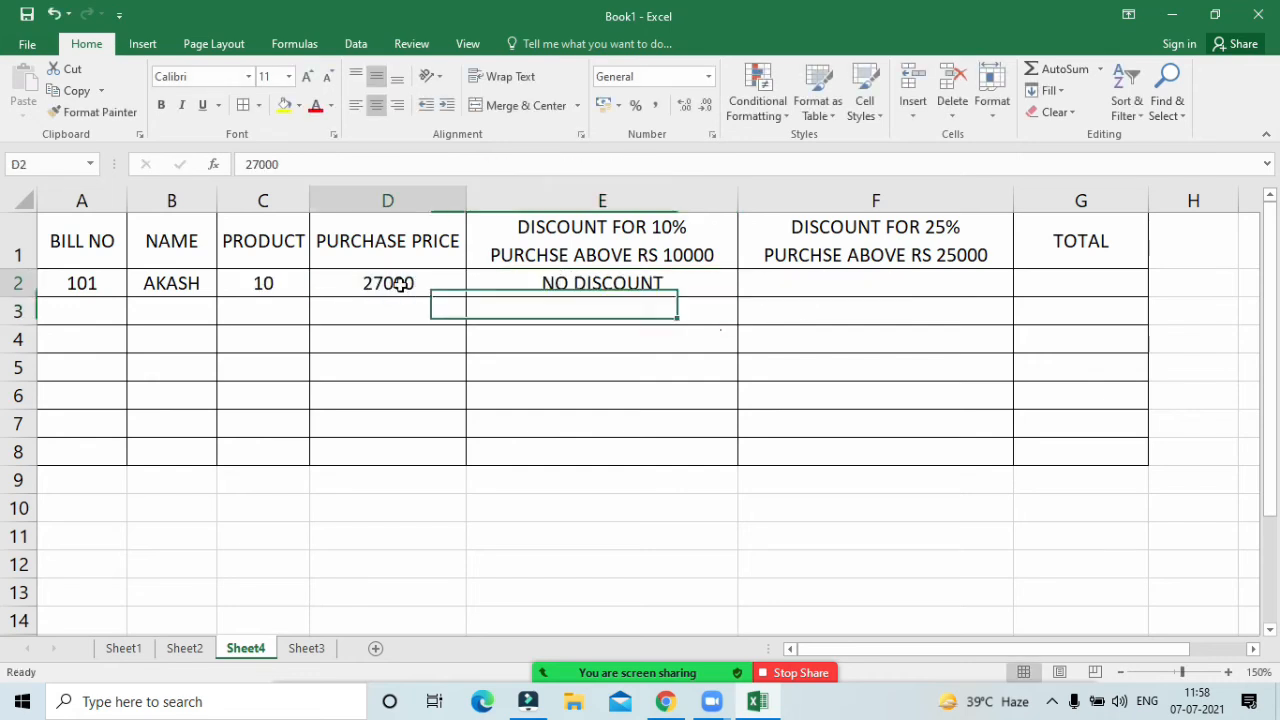
type("16000")
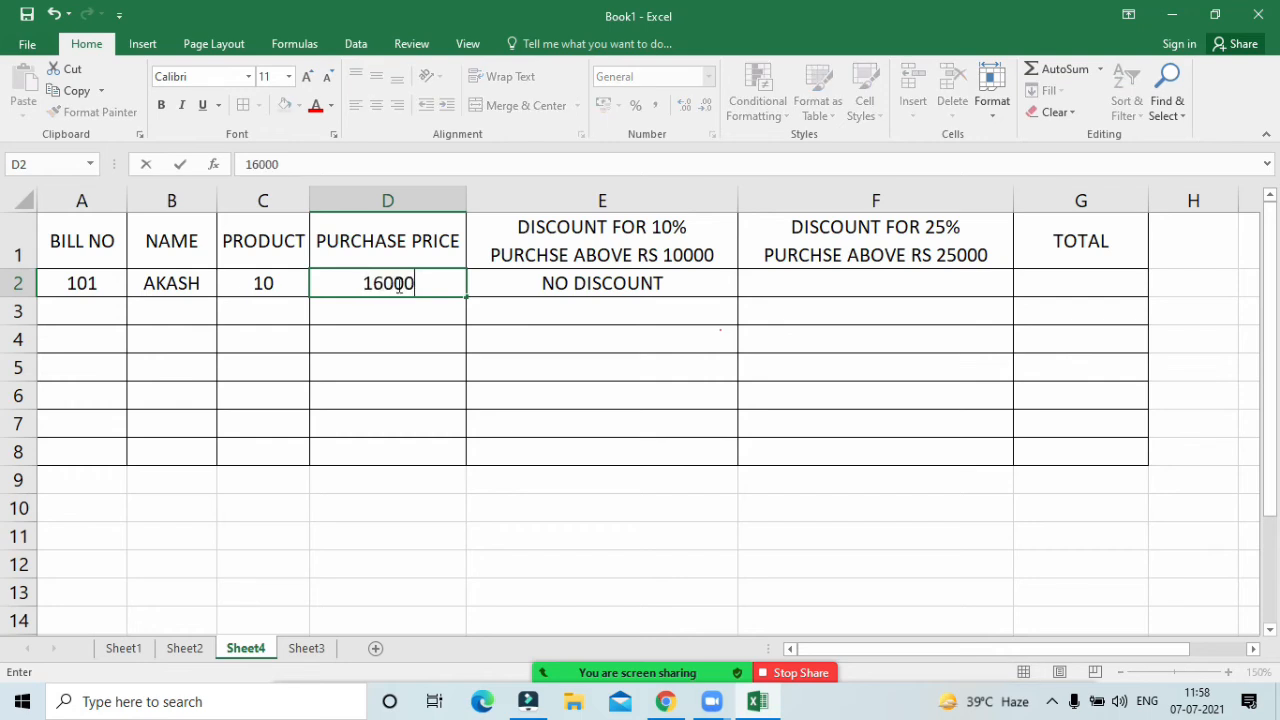
key("BackSpace")
type("0")
key("Return")
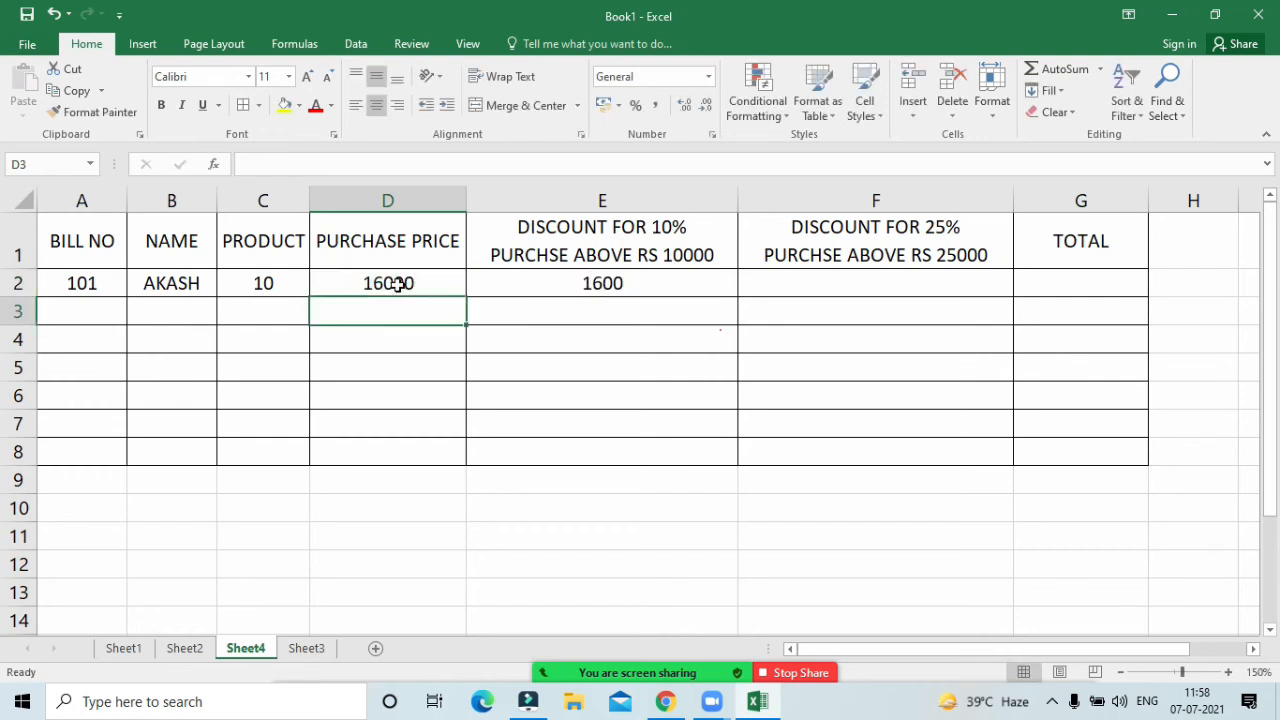
Step: Examine how the nested IF formula in E2 calculates the 10% discount for the current price
left_click(552, 288)
double_click(552, 288)
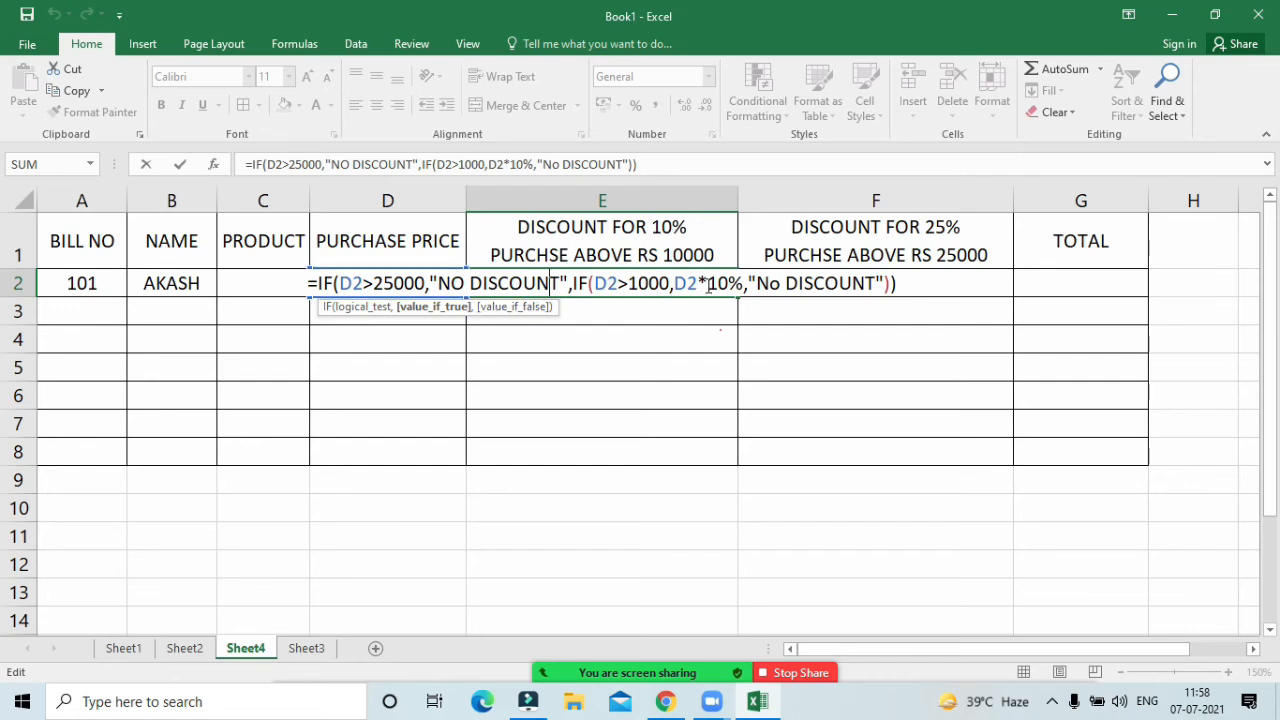
key("Return")
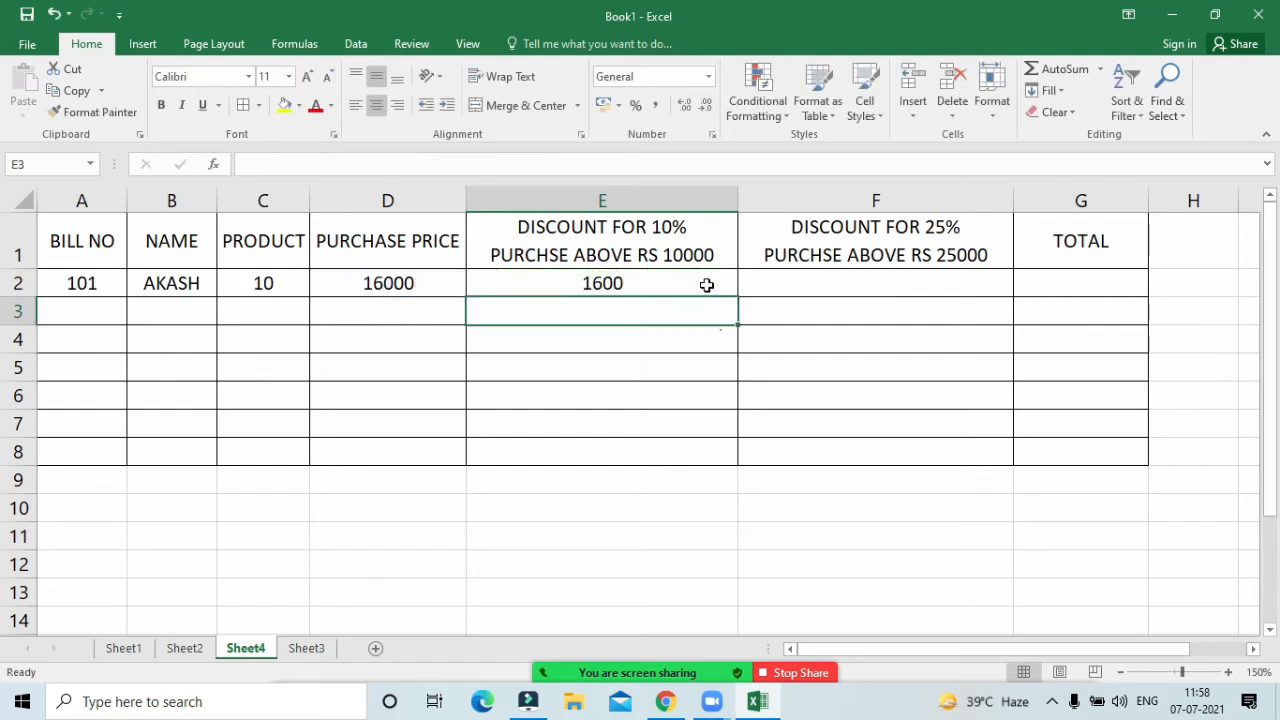
left_click(650, 280)
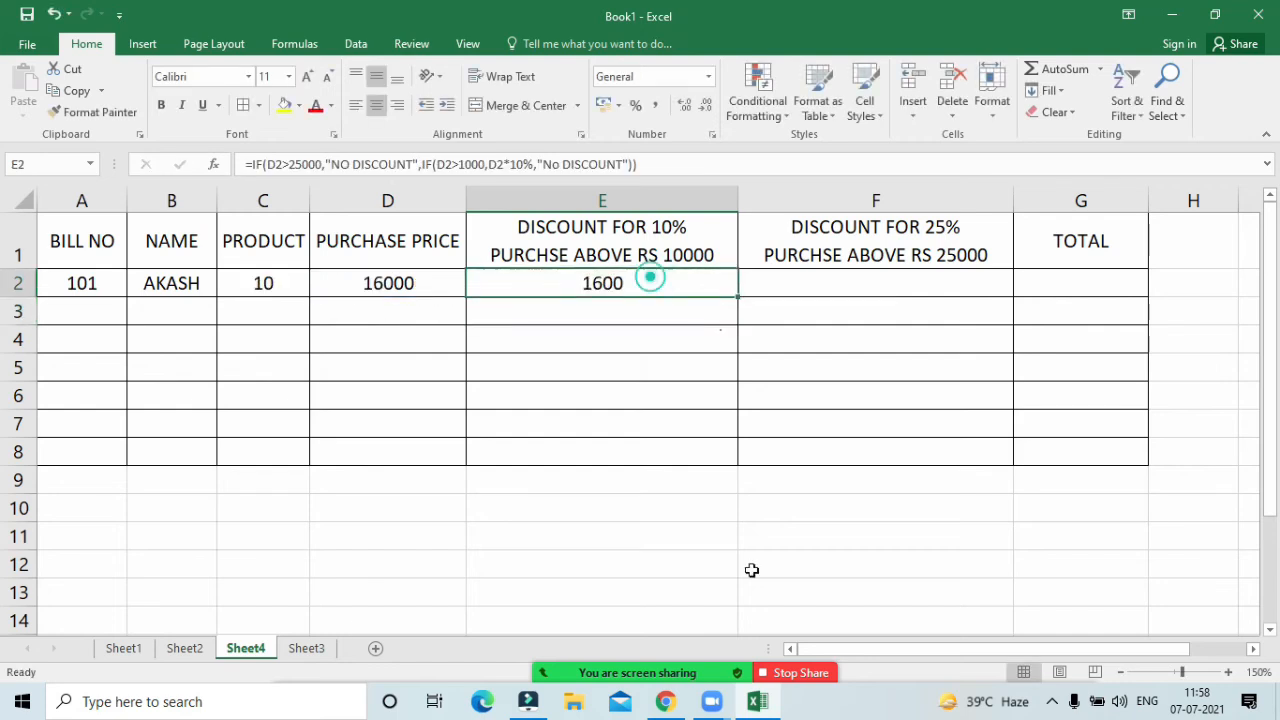
Step: Set the purchase price in D2 to 9000 and remove the stray period from D3
left_click(396, 284)
type("9000")
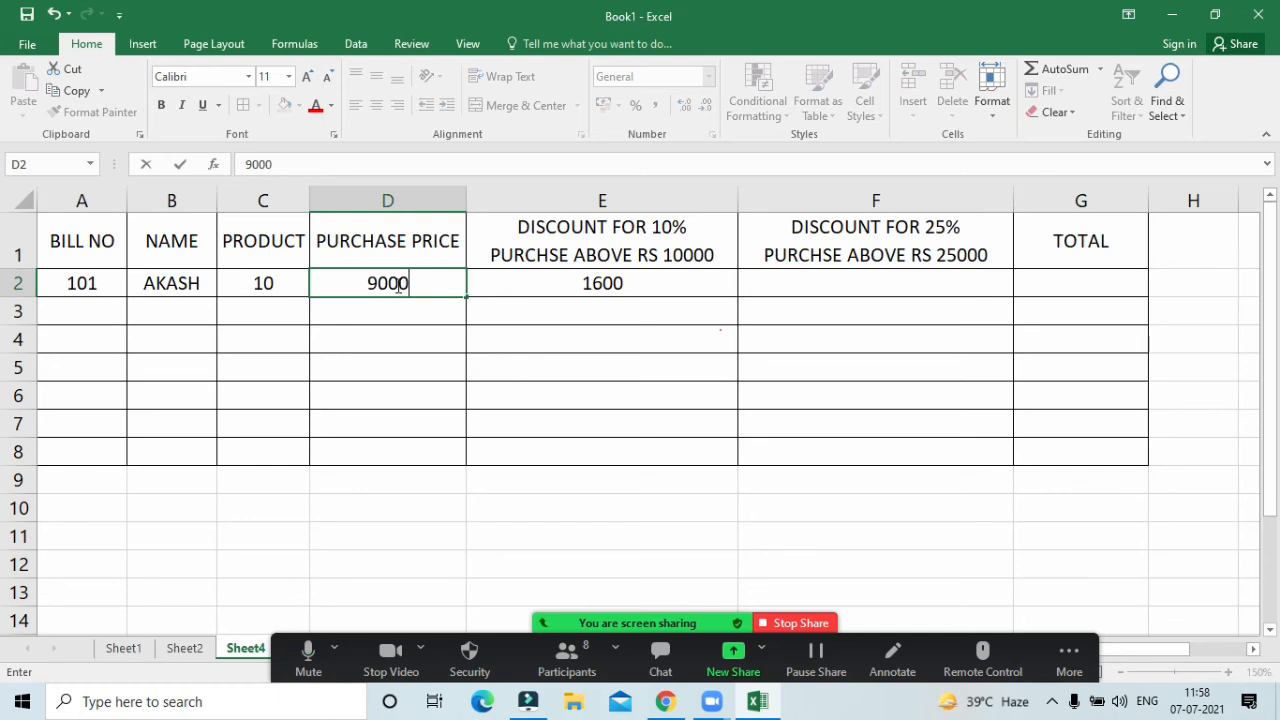
key("Return")
type(".")
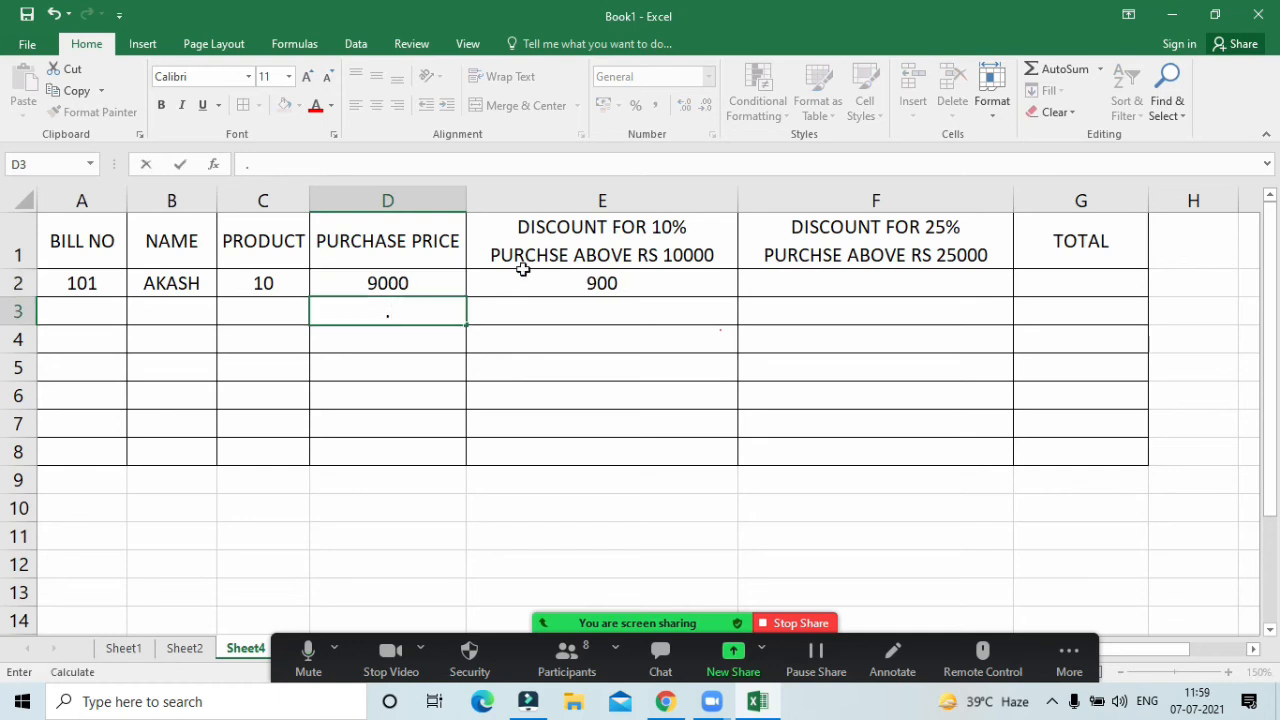
left_click(416, 282)
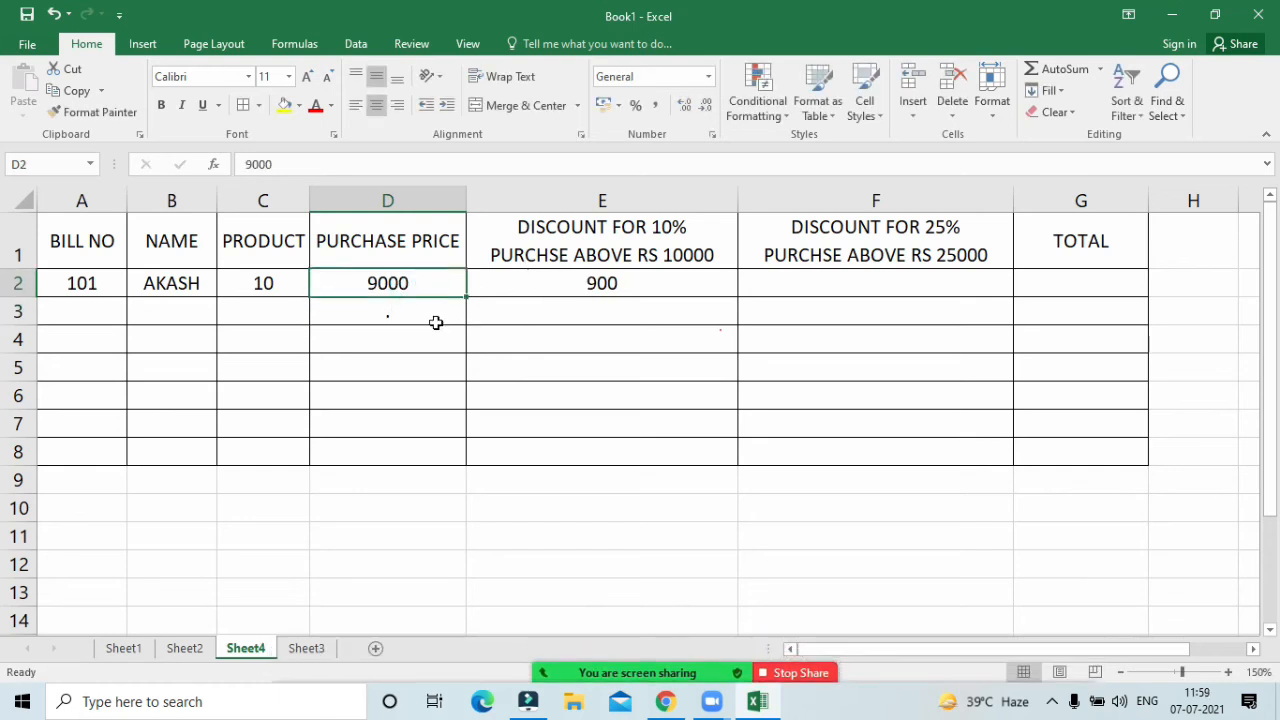
left_click(420, 314)
key("BackSpace")
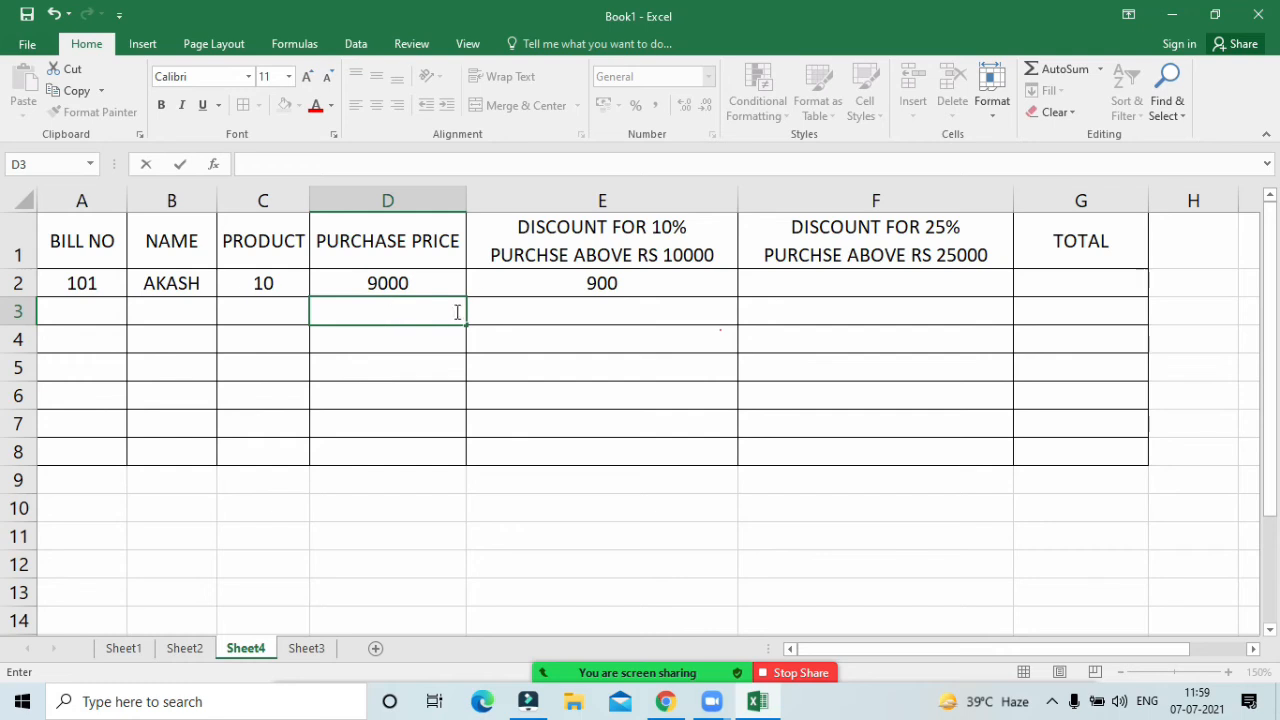
Step: Correct the nested IF threshold in the E2 formula to D2>10000
left_click(507, 283)
double_click(507, 283)
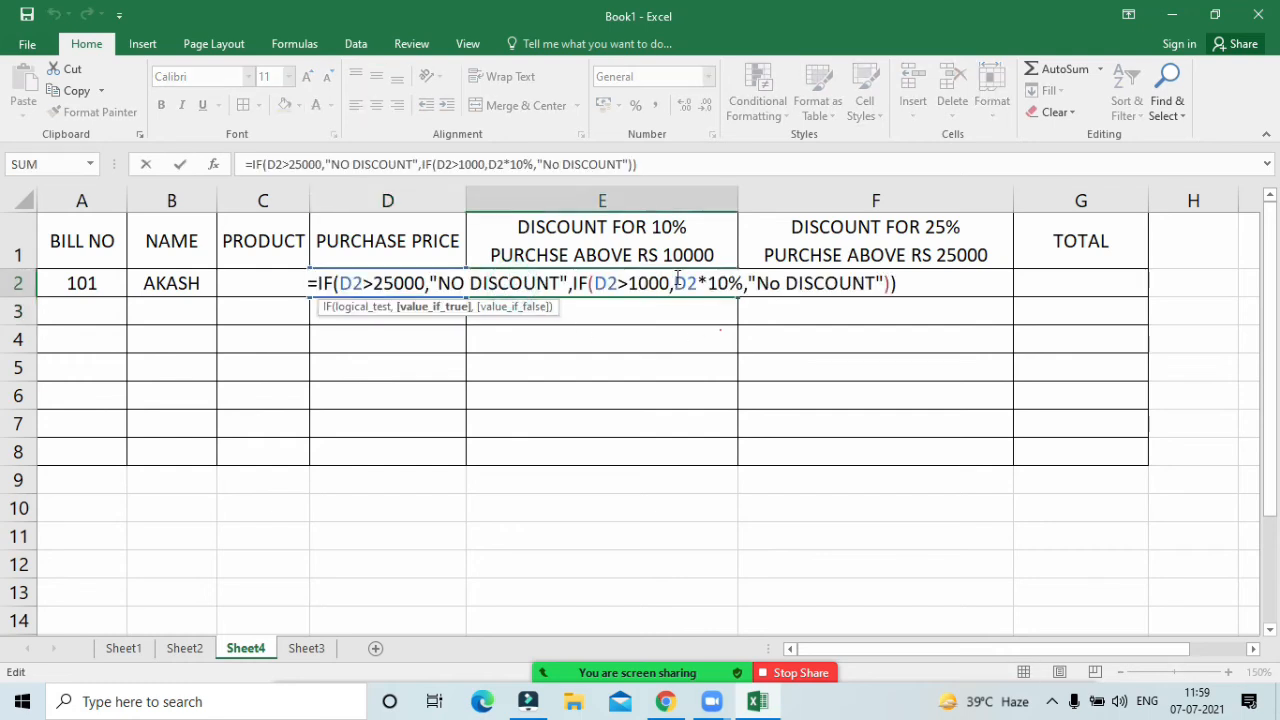
left_click(667, 283)
type("0")
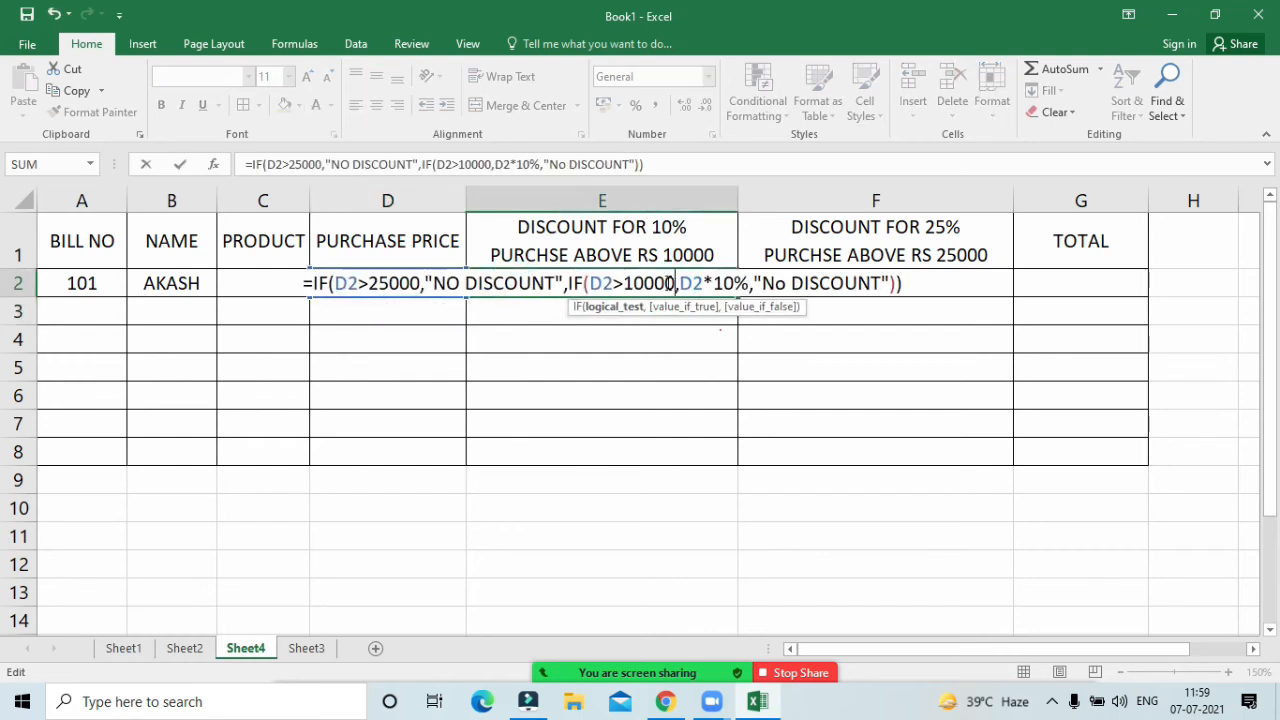
key("Return")
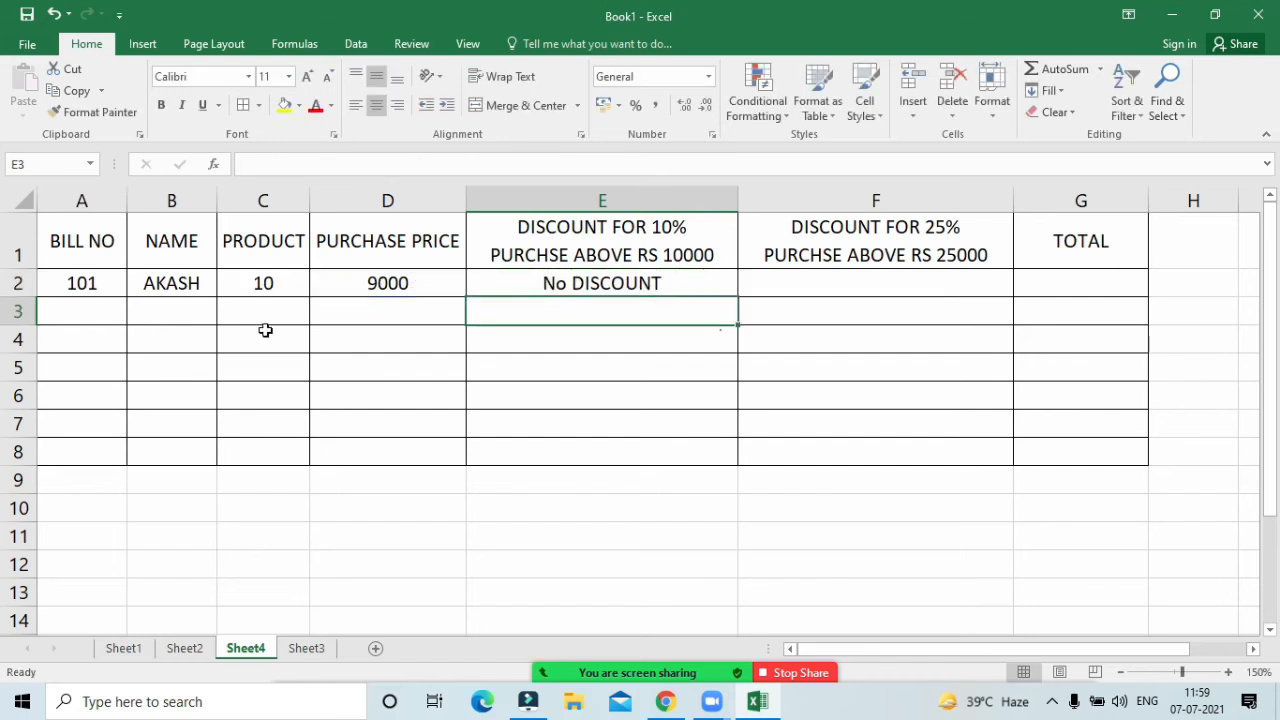
Step: Review the logical tests and the "No DISCOUNT" false value of the corrected E2 formula
left_click(593, 281)
double_click(593, 281)
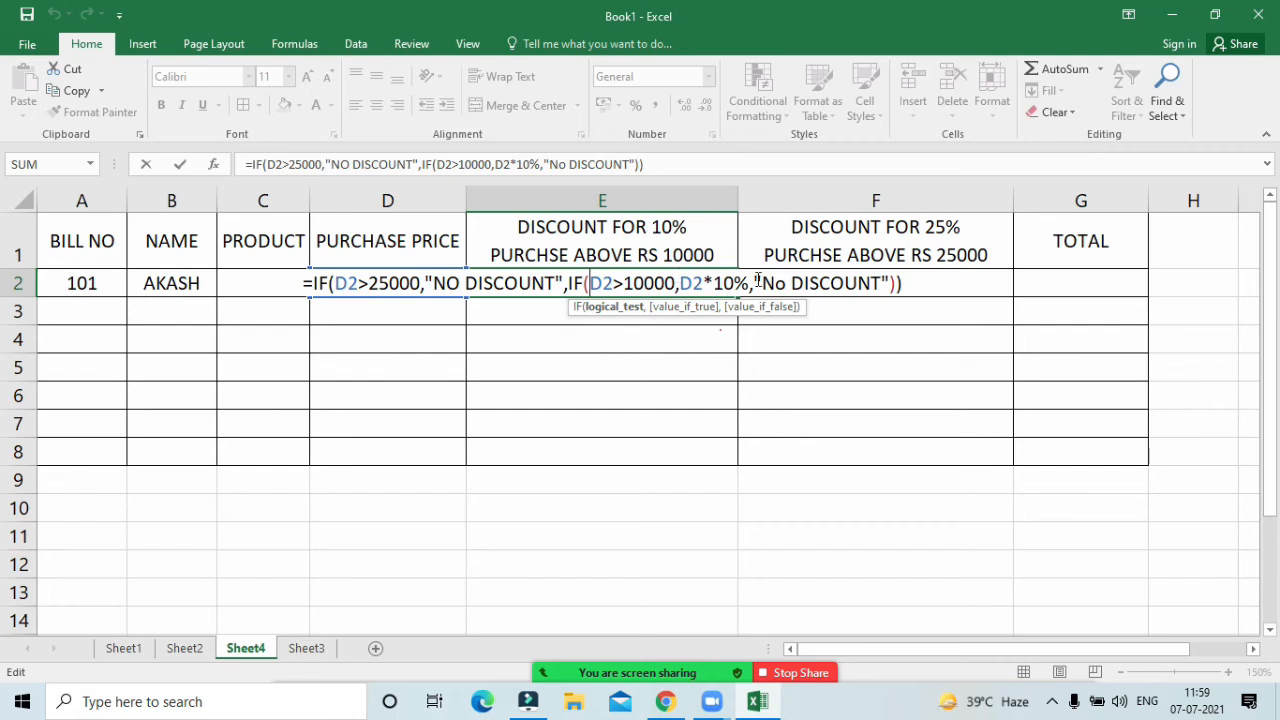
key("Return")
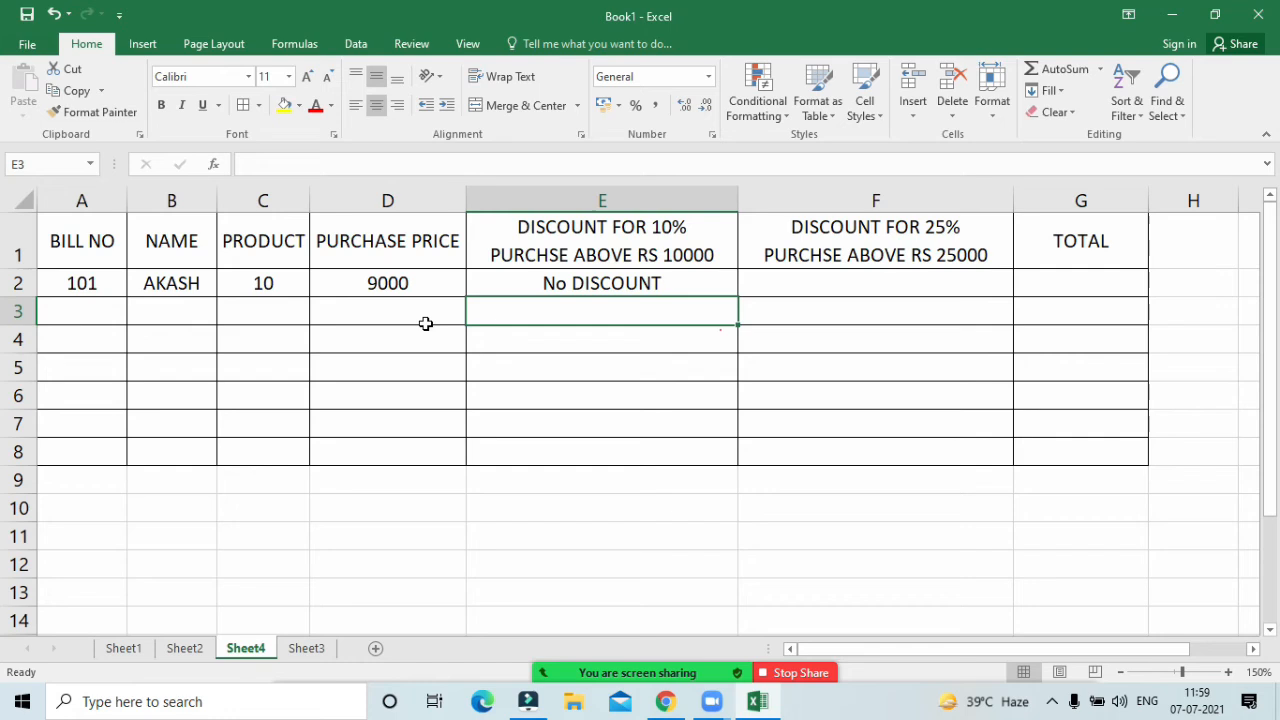
double_click(635, 280)
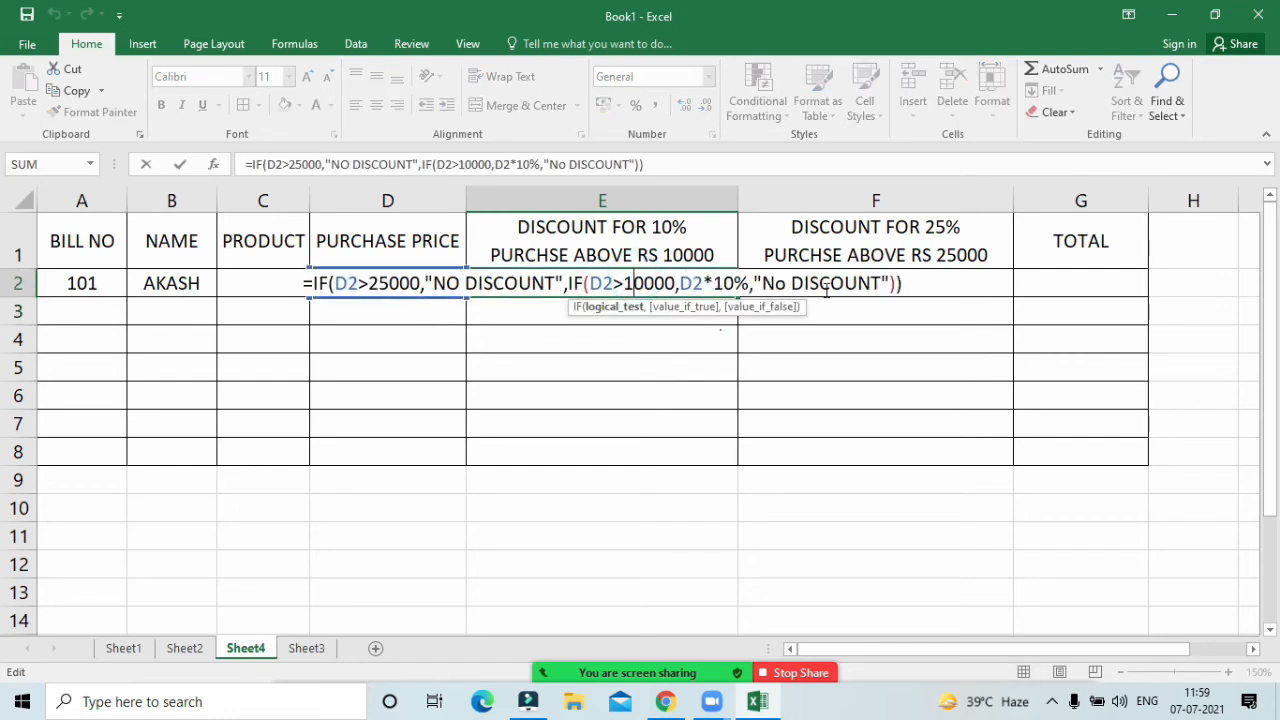
key("Return")
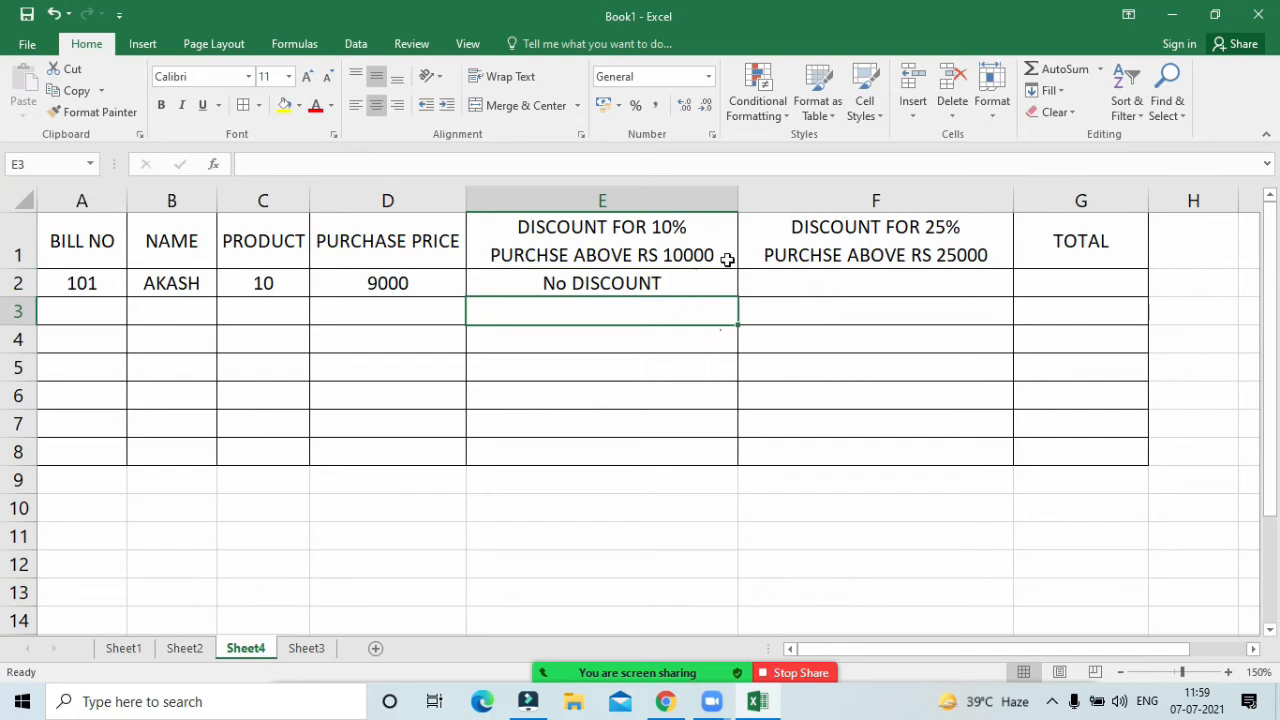
Step: Switch to Zoom's participant list, choose an entry from its additional options and minimize the list
left_click(604, 675)
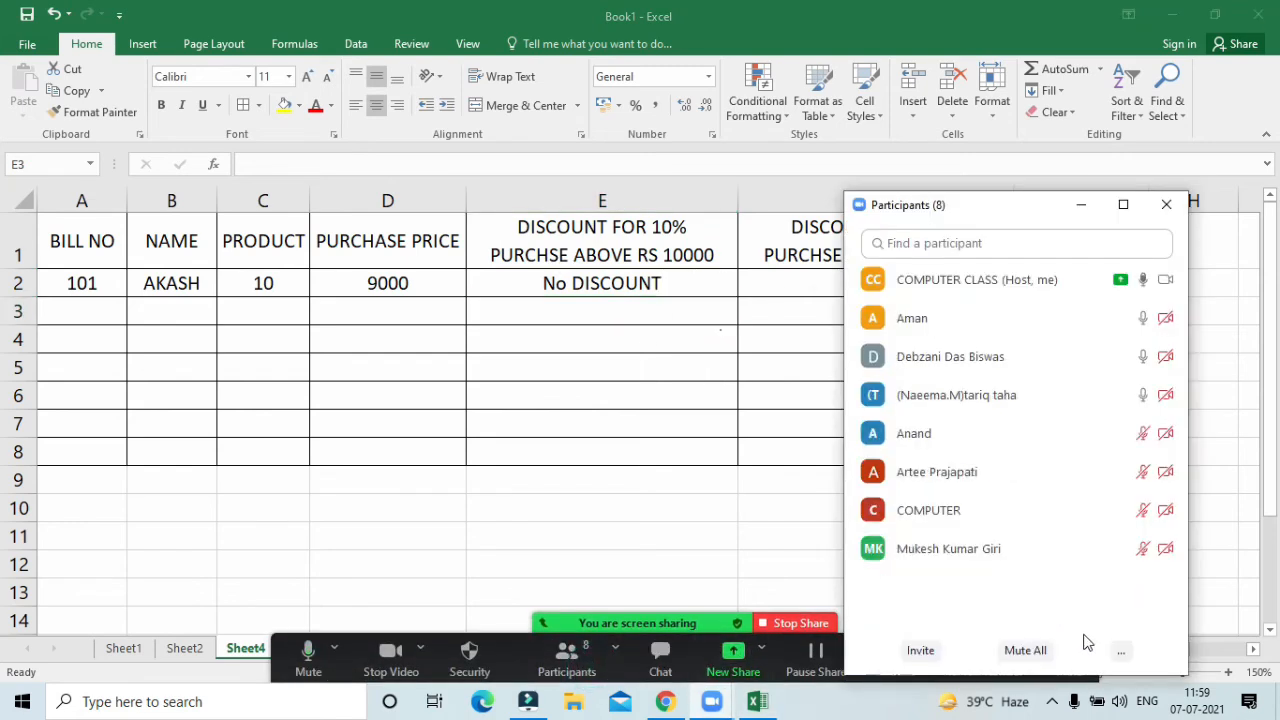
left_click(1120, 652)
left_click(1092, 520)
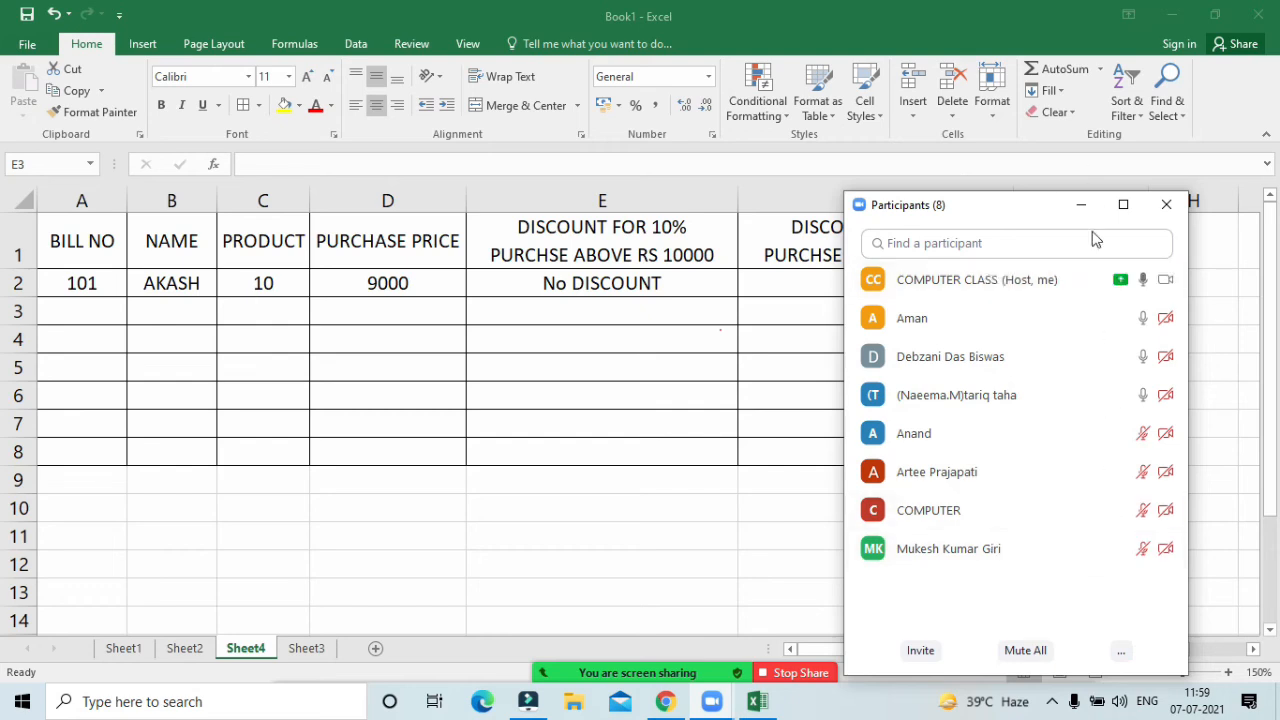
left_click(1081, 205)
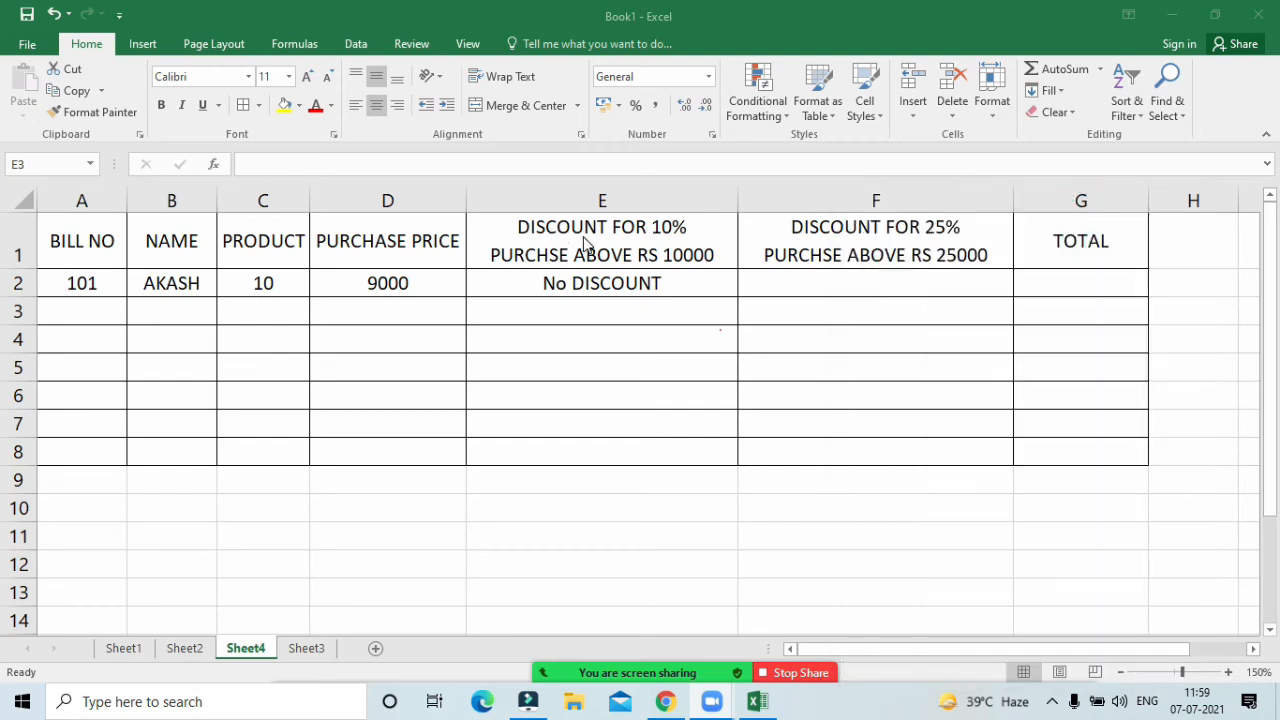
Step: Inspect the nested IF formula in E2 on the worksheet and clear it from the cell
double_click(669, 274)
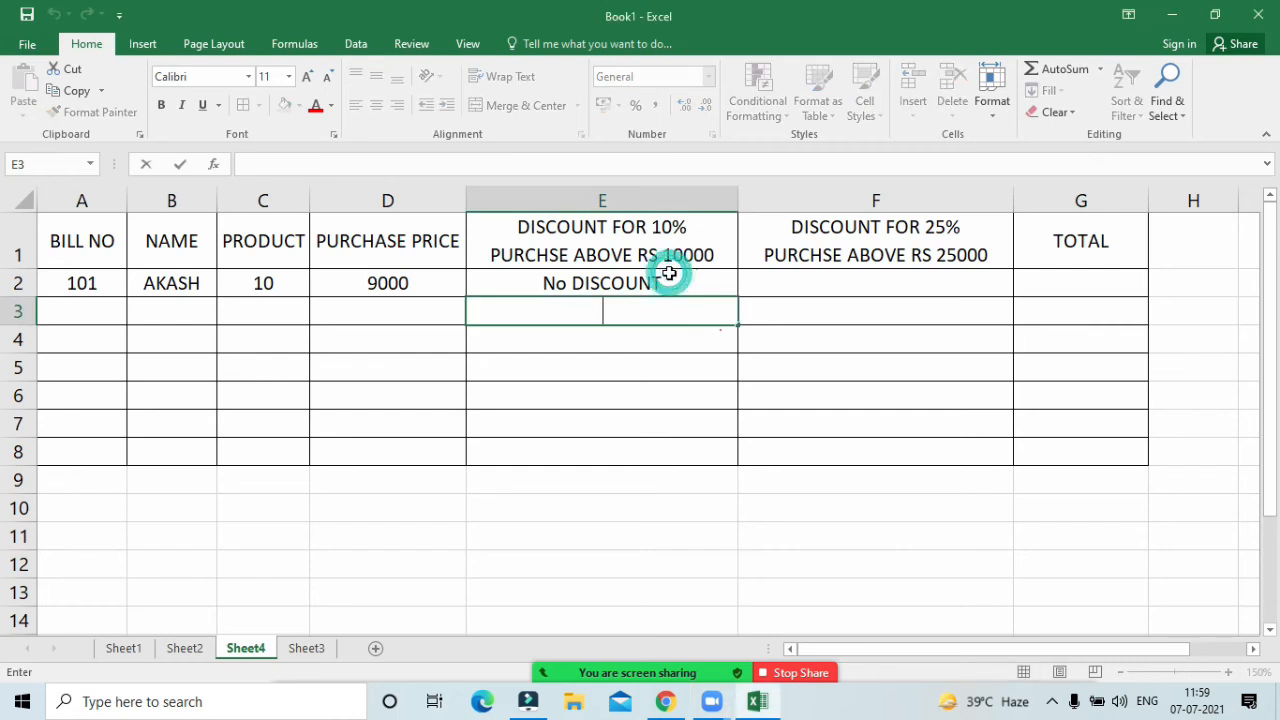
left_click(717, 283)
double_click(680, 283)
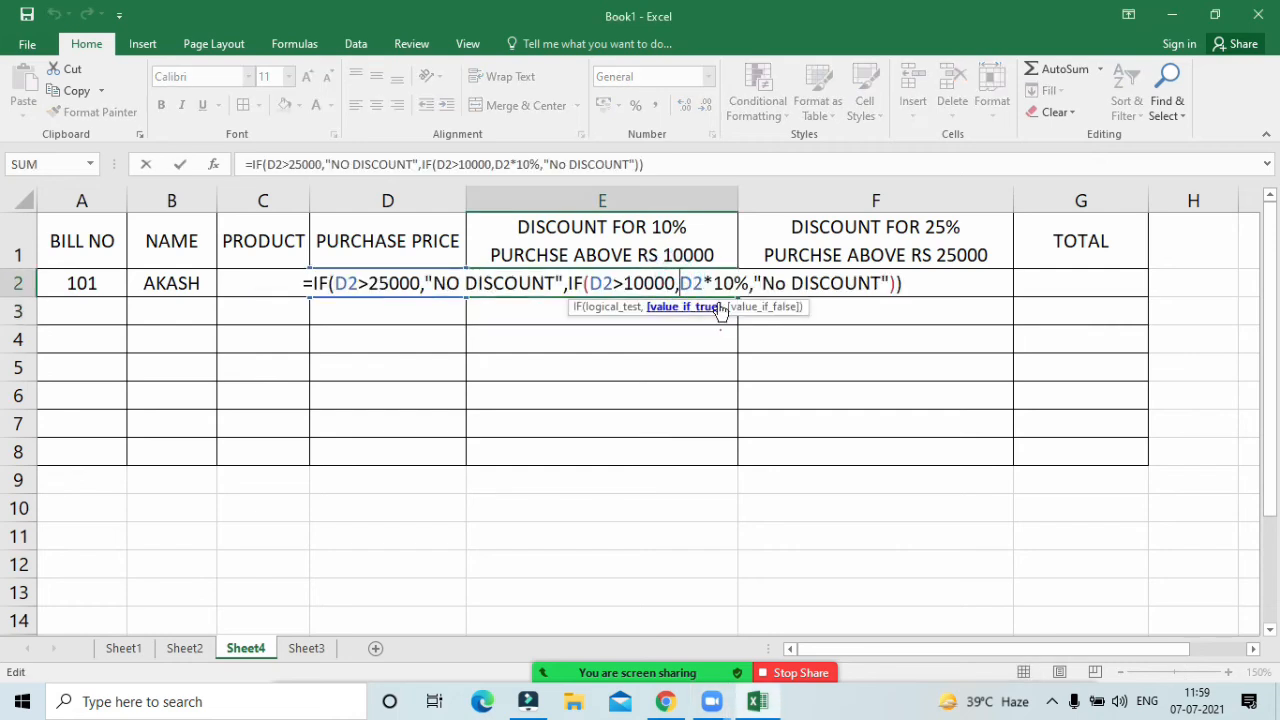
key("Return")
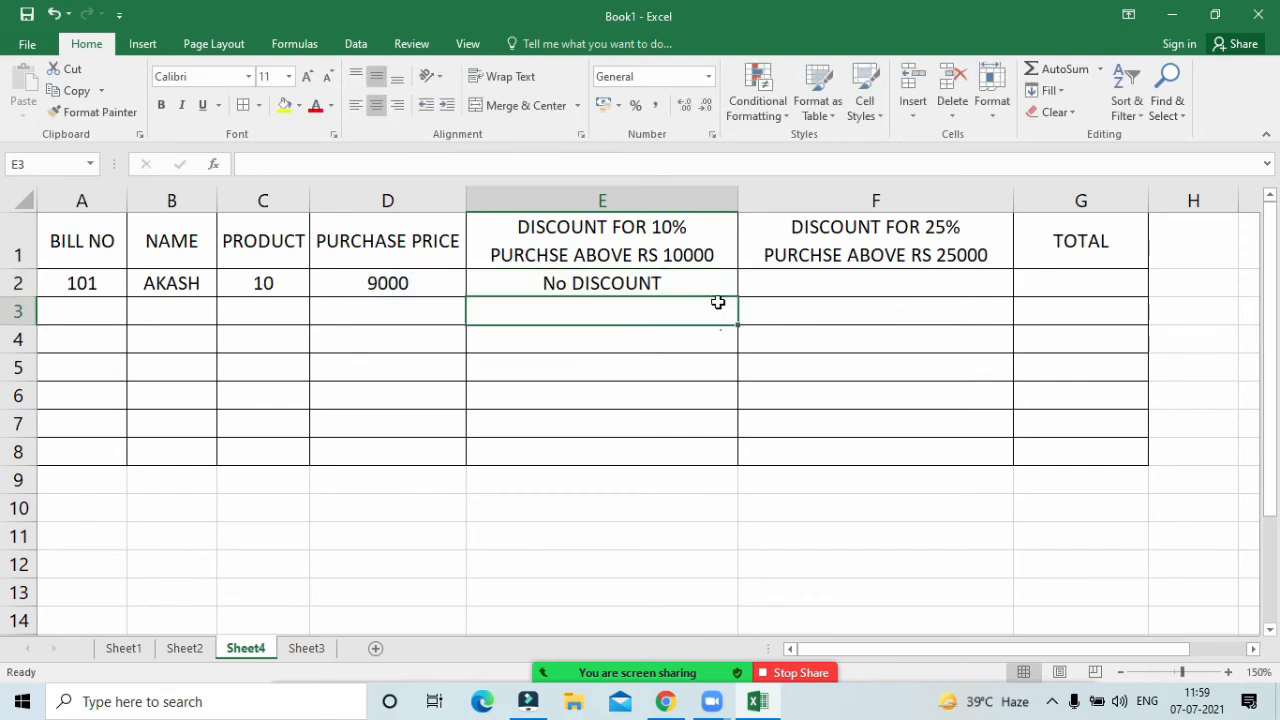
left_click(663, 281)
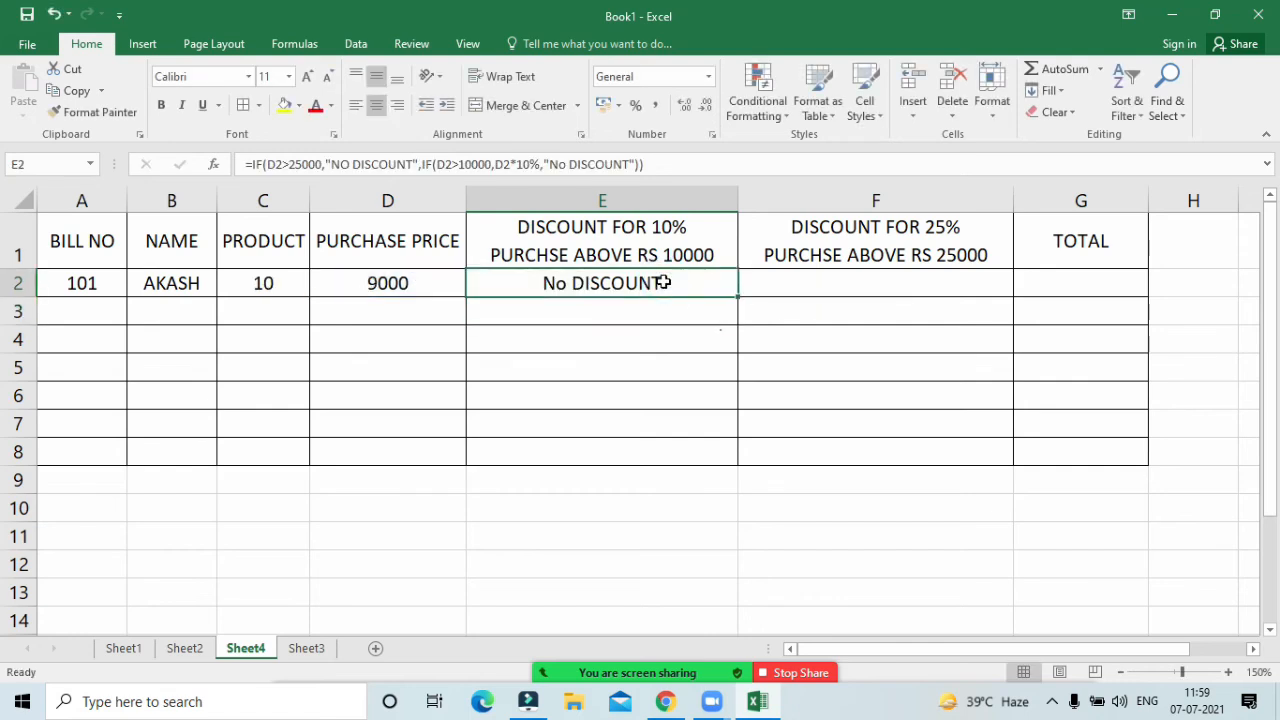
key("Delete")
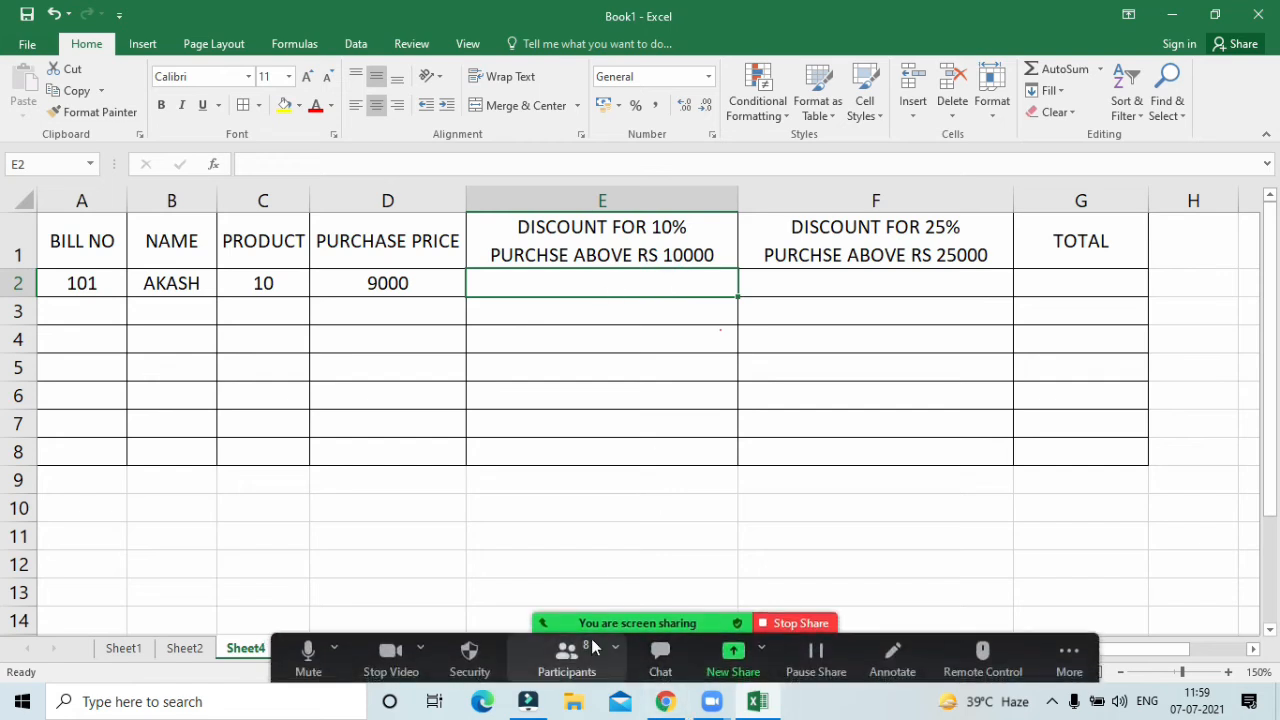
Step: Mute the participant in the third row of Zoom's participant list and minimize the list
left_click(613, 658)
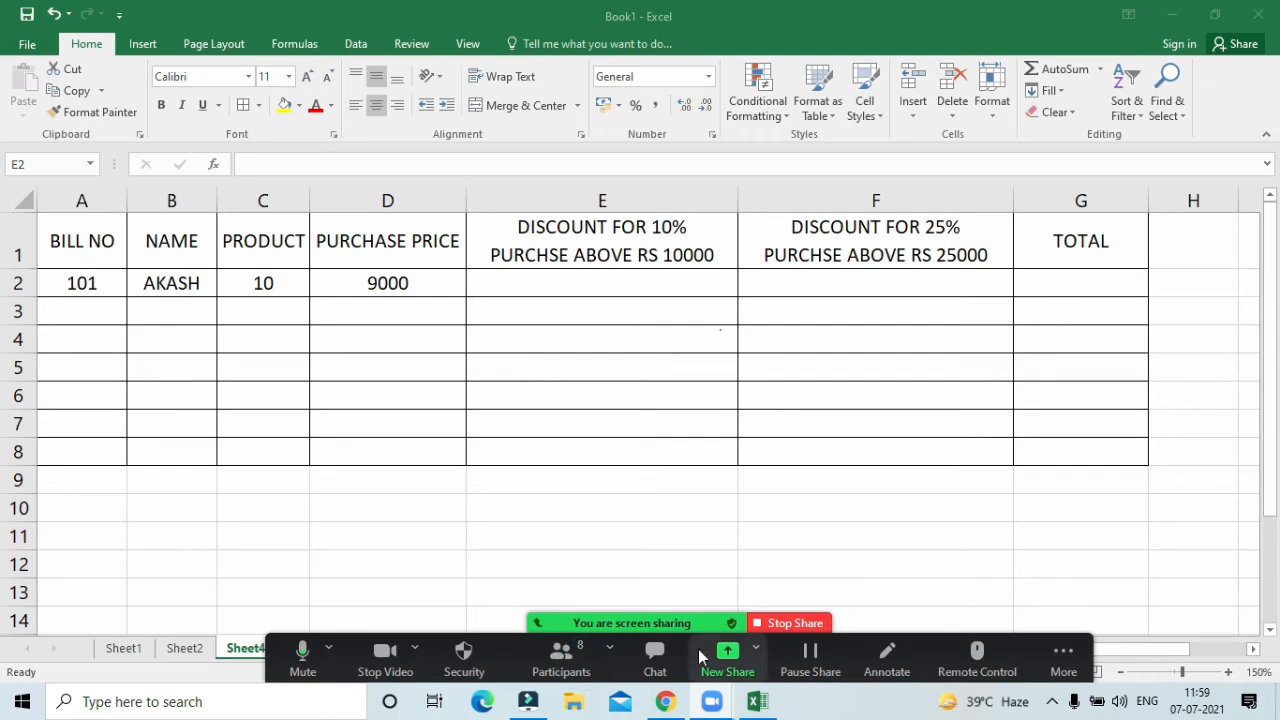
left_click(563, 672)
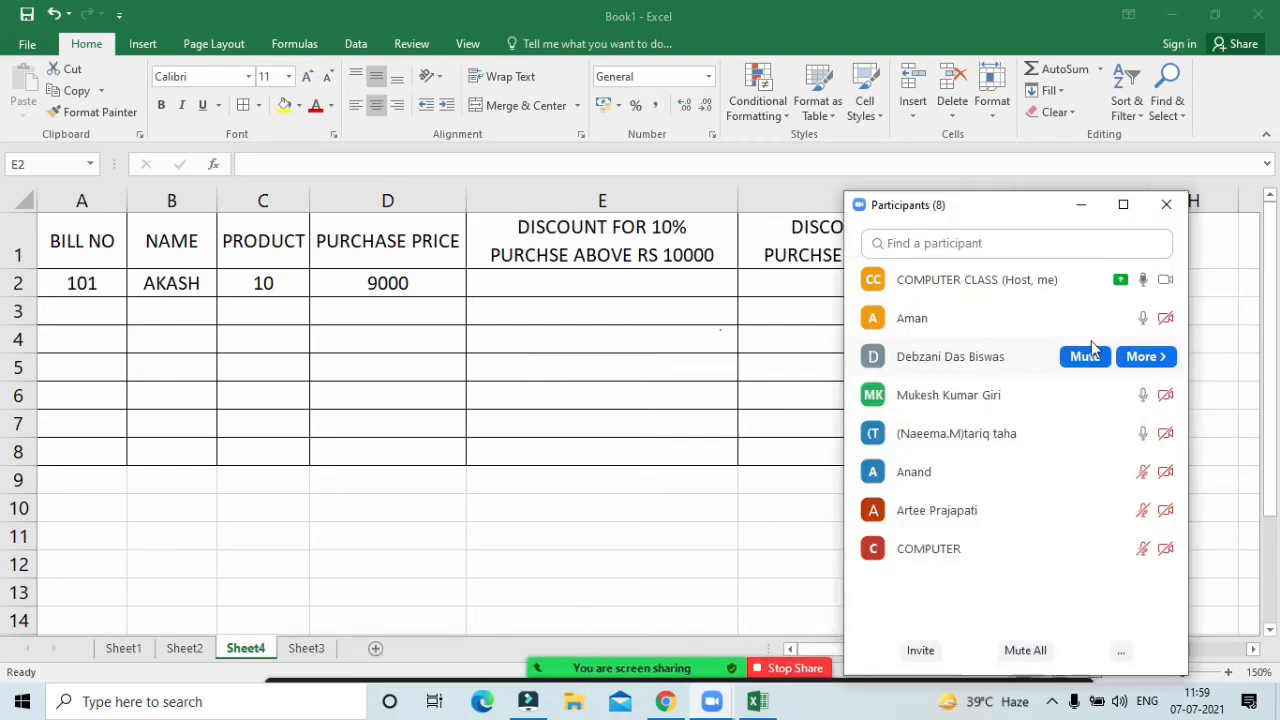
left_click(1085, 357)
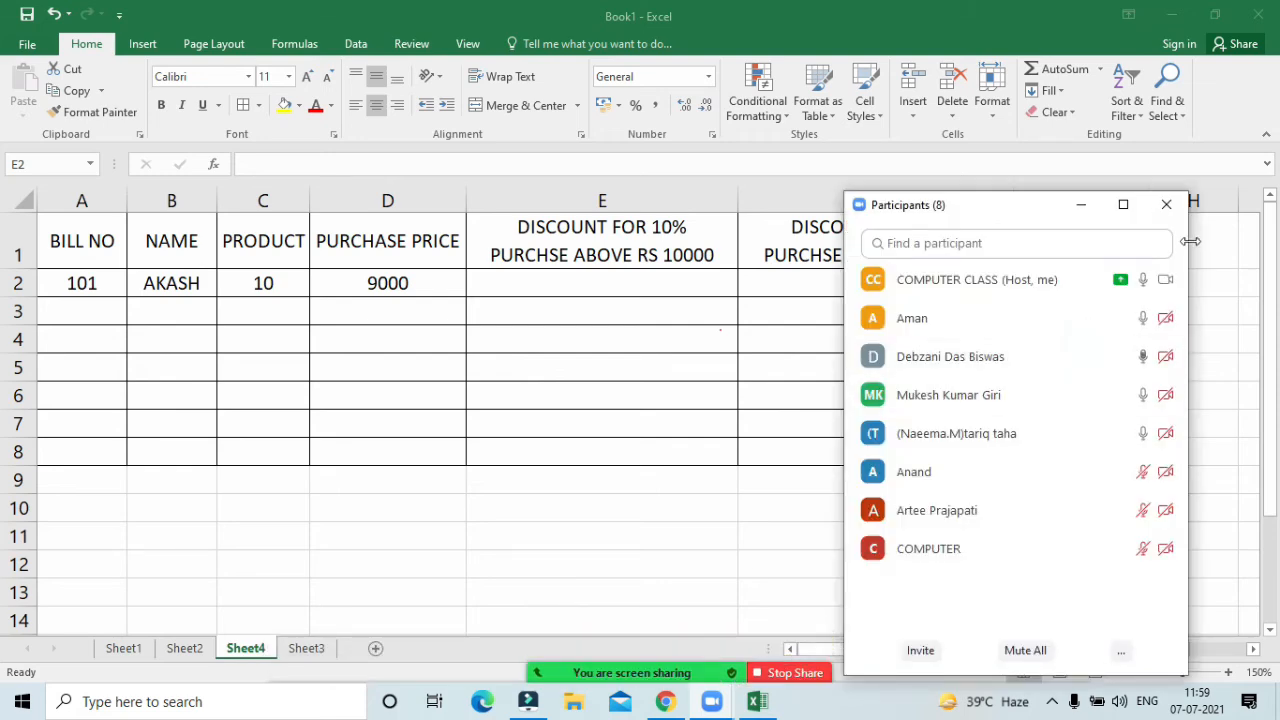
left_click(1081, 205)
Step: Set the purchase price in D2 to 27000 and highlight the empty discount cells E2:F2
left_click(588, 276)
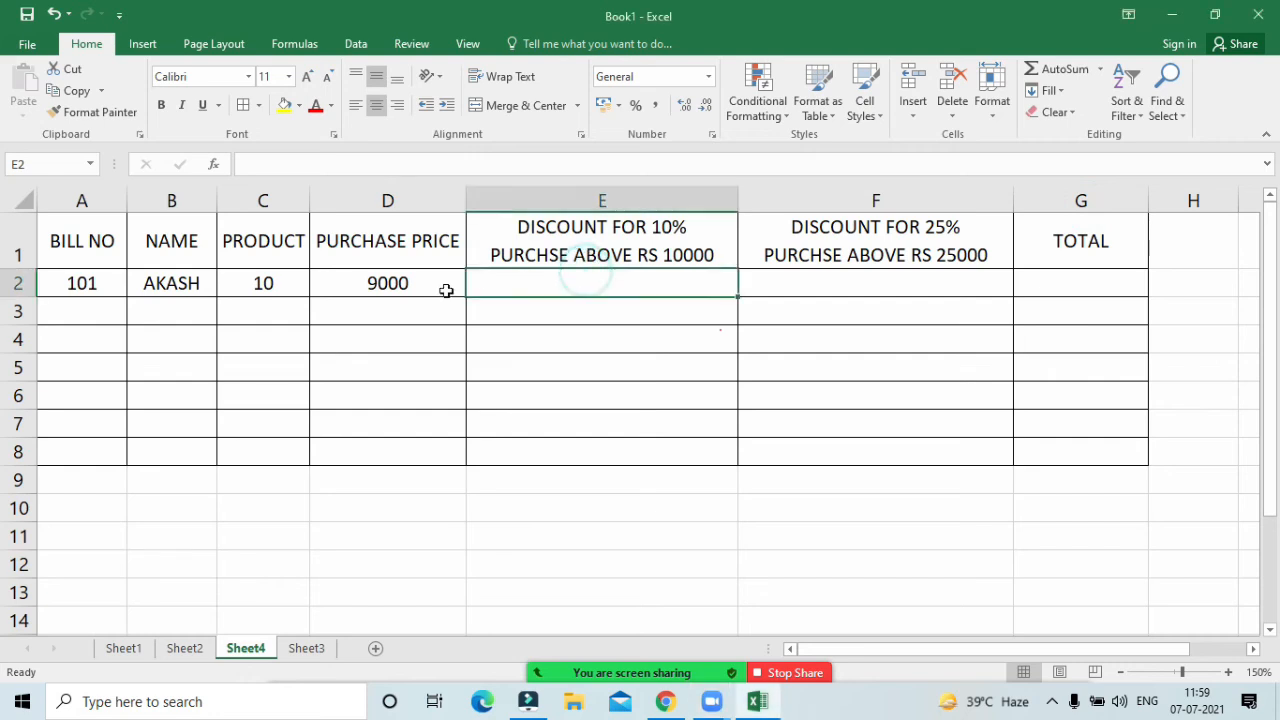
left_click(408, 283)
type("1")
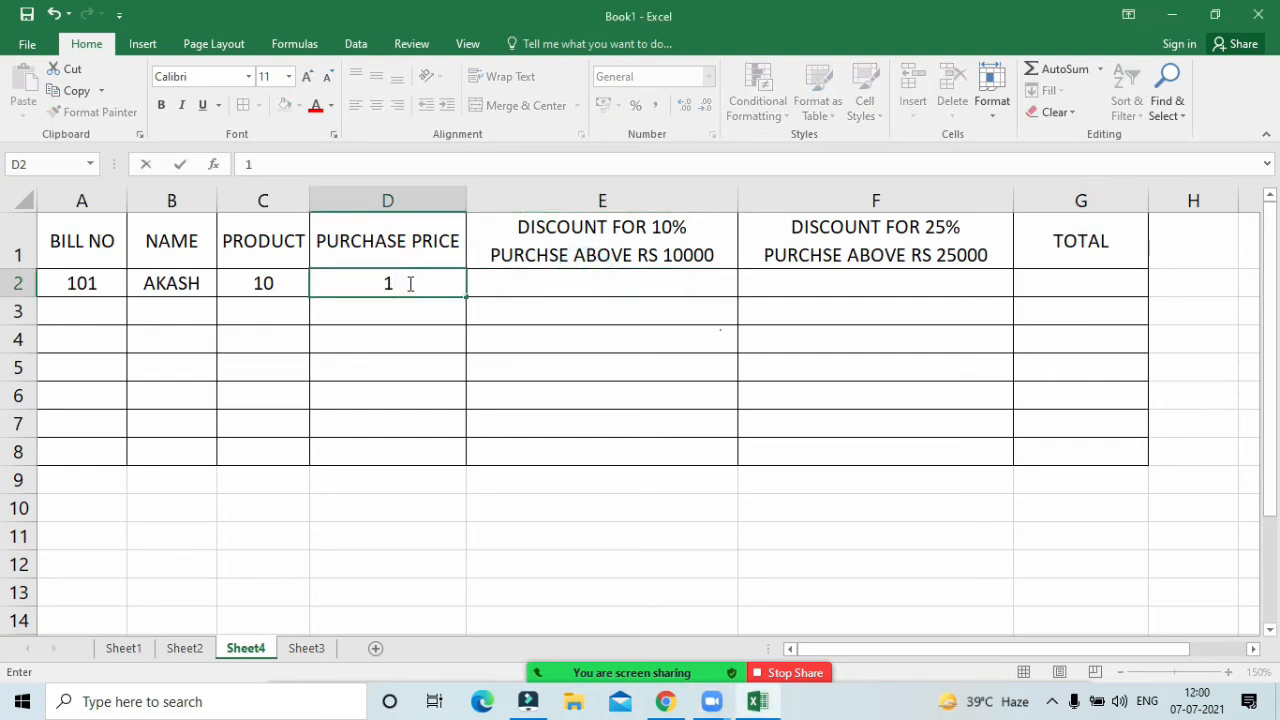
key("BackSpace")
type("27000")
left_click_drag(549, 283, 760, 283)
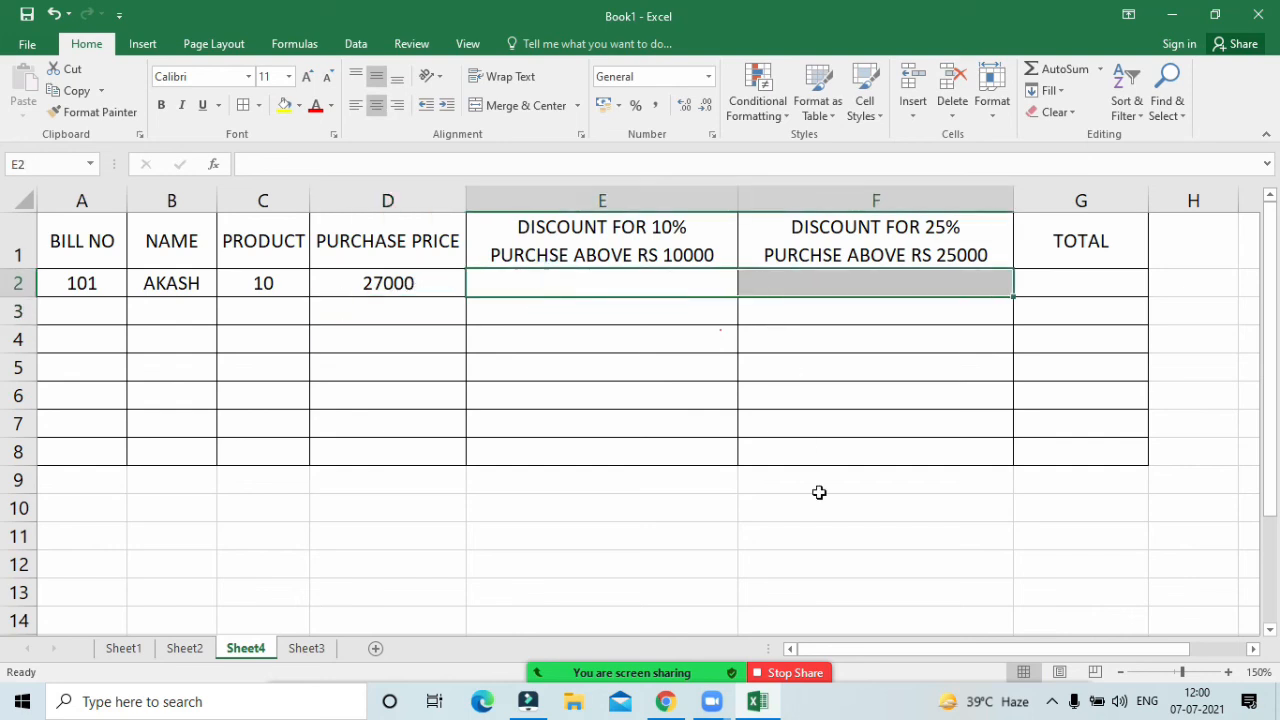
left_click(711, 322)
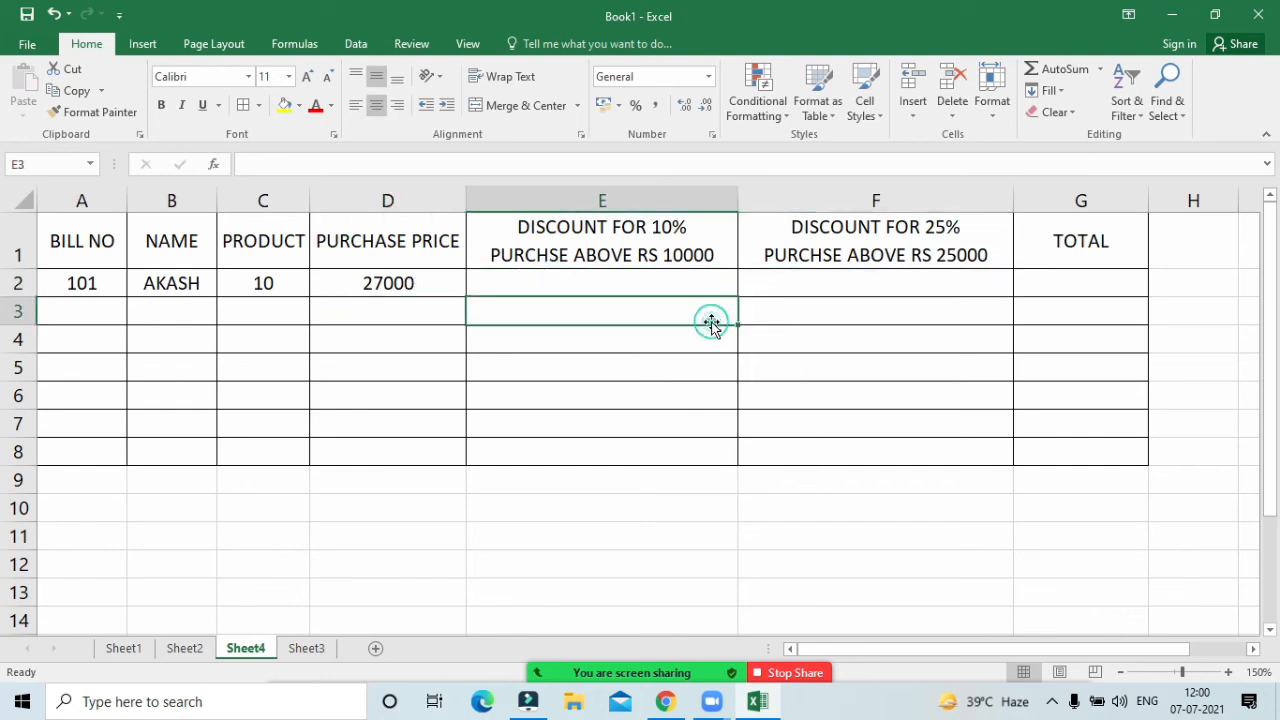
Step: Start an IF formula in E2 that tests D2>25000 and returns "NO DISCOUNT" when true
left_click_drag(680, 285, 760, 285)
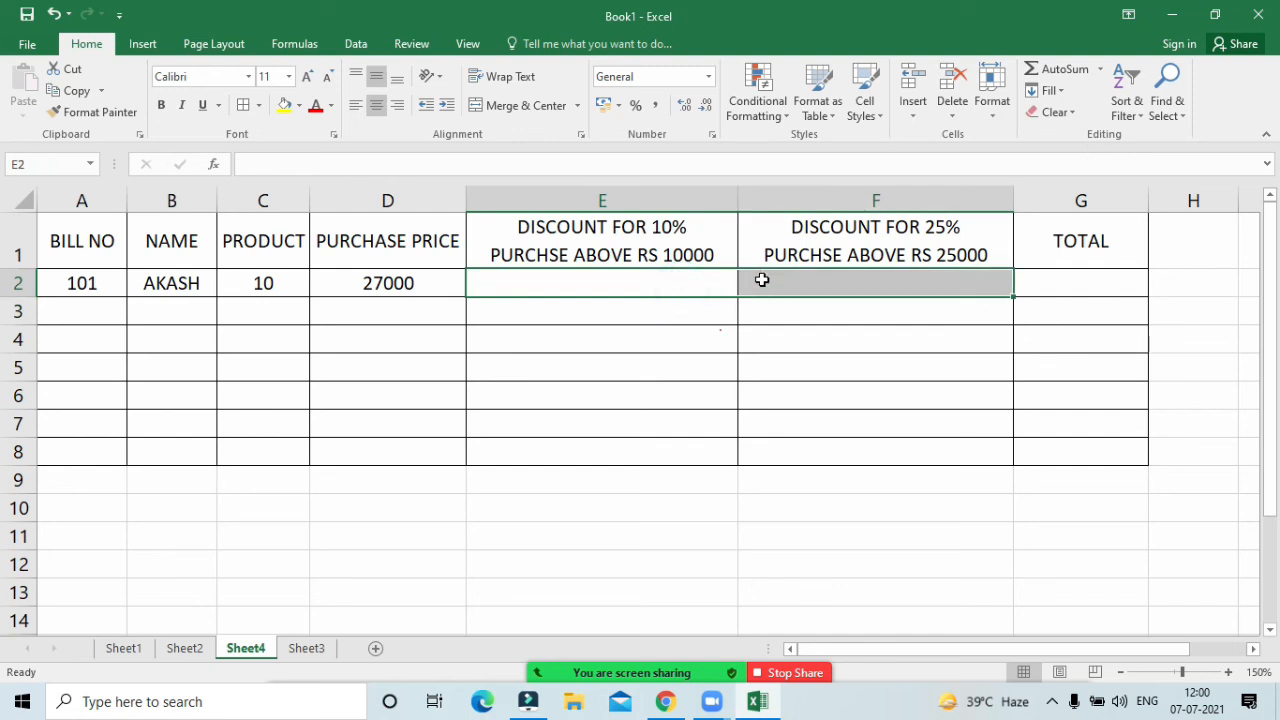
left_click(675, 229)
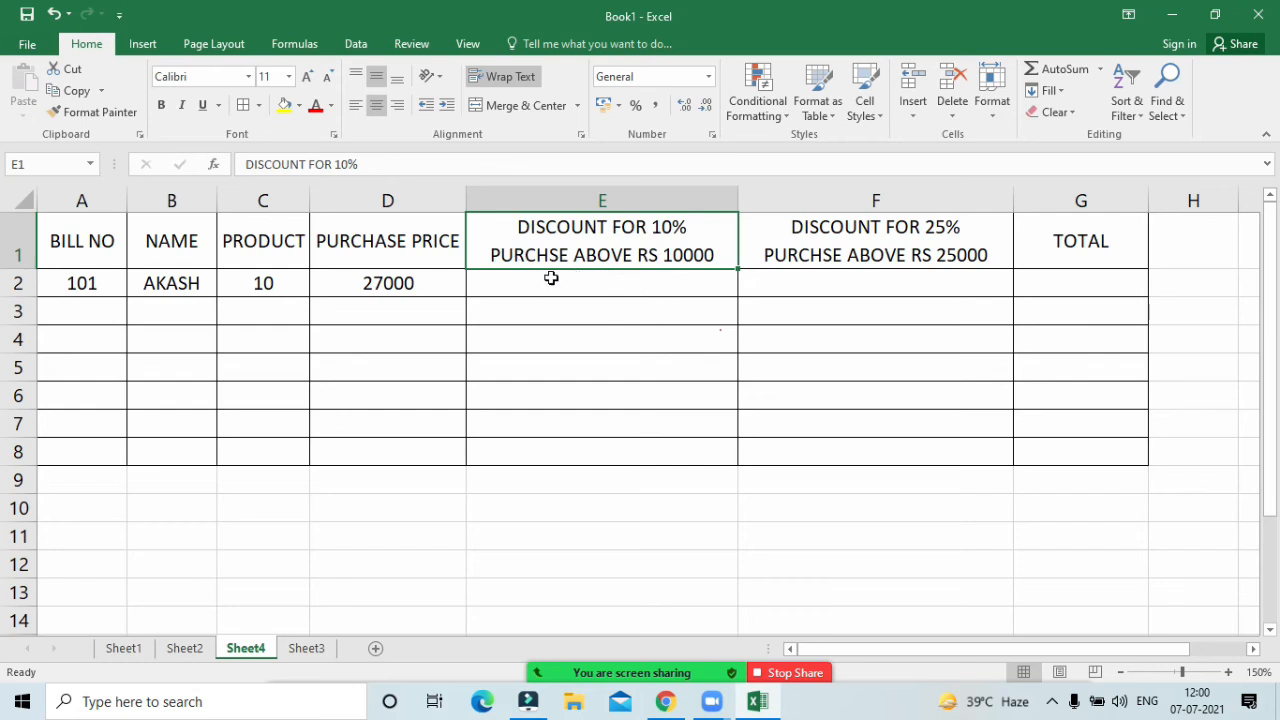
left_click(487, 283)
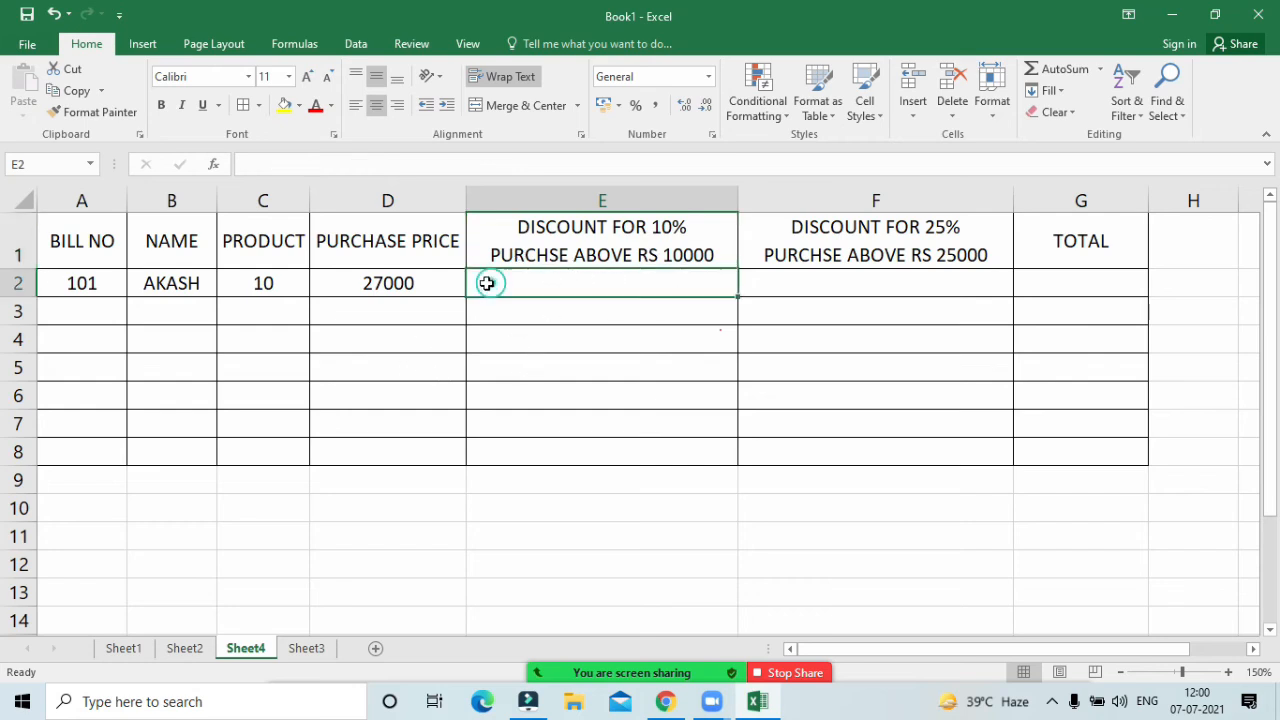
type("=if(")
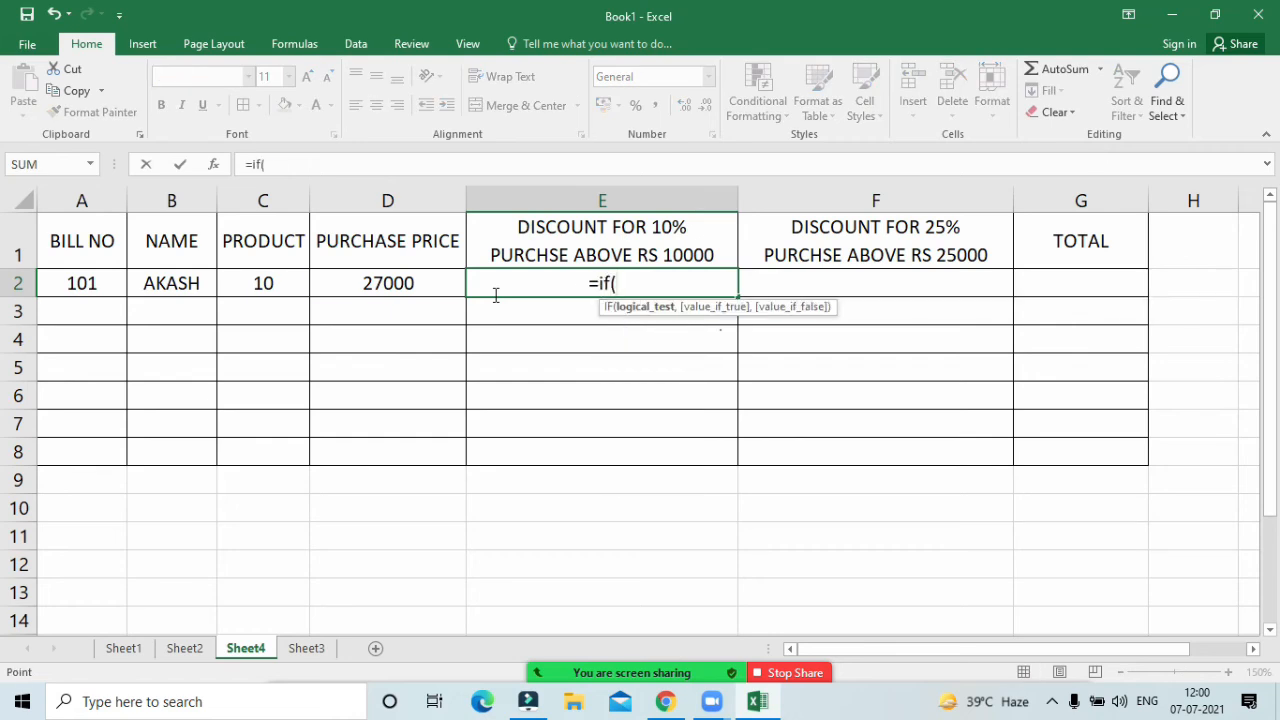
key("Left")
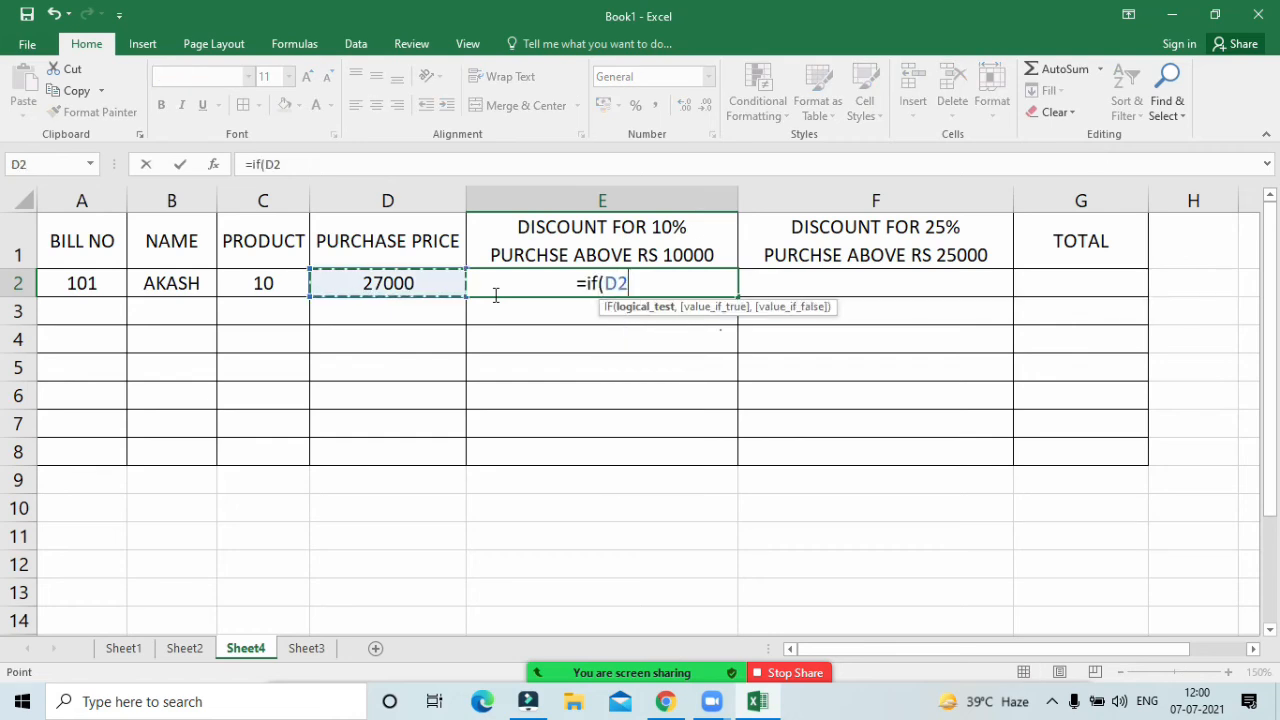
type(">25000")
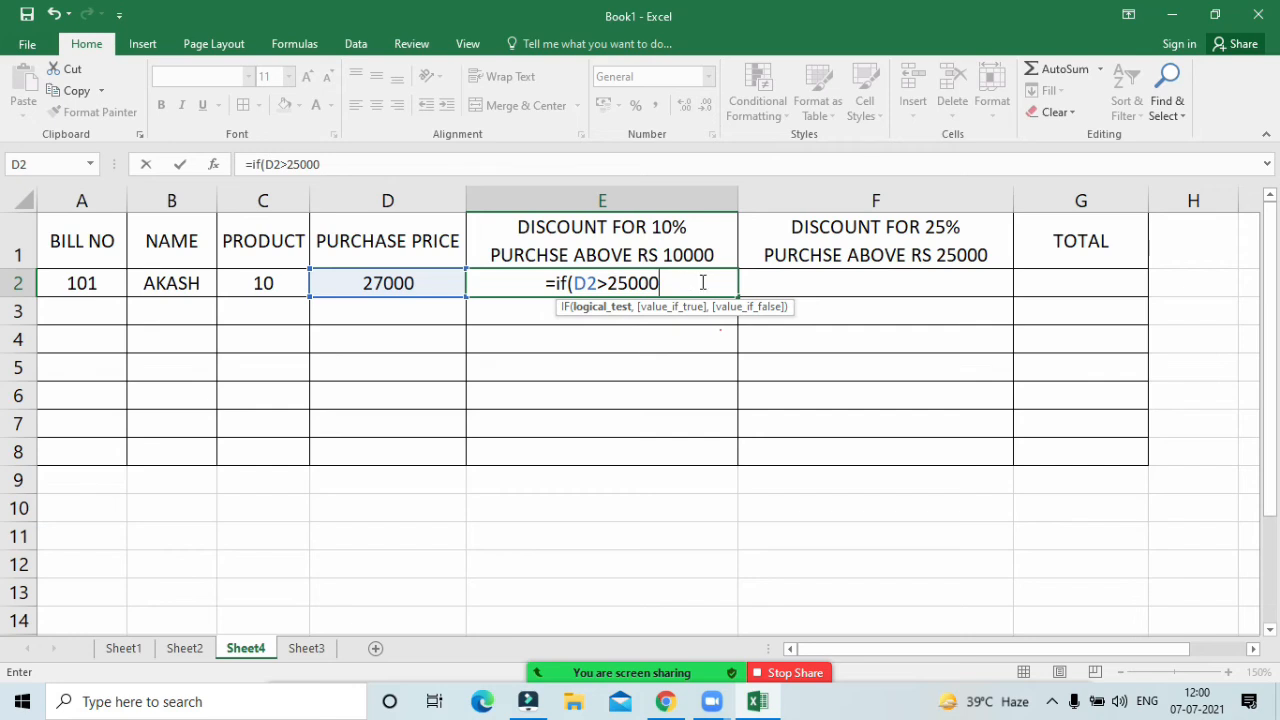
type(",")
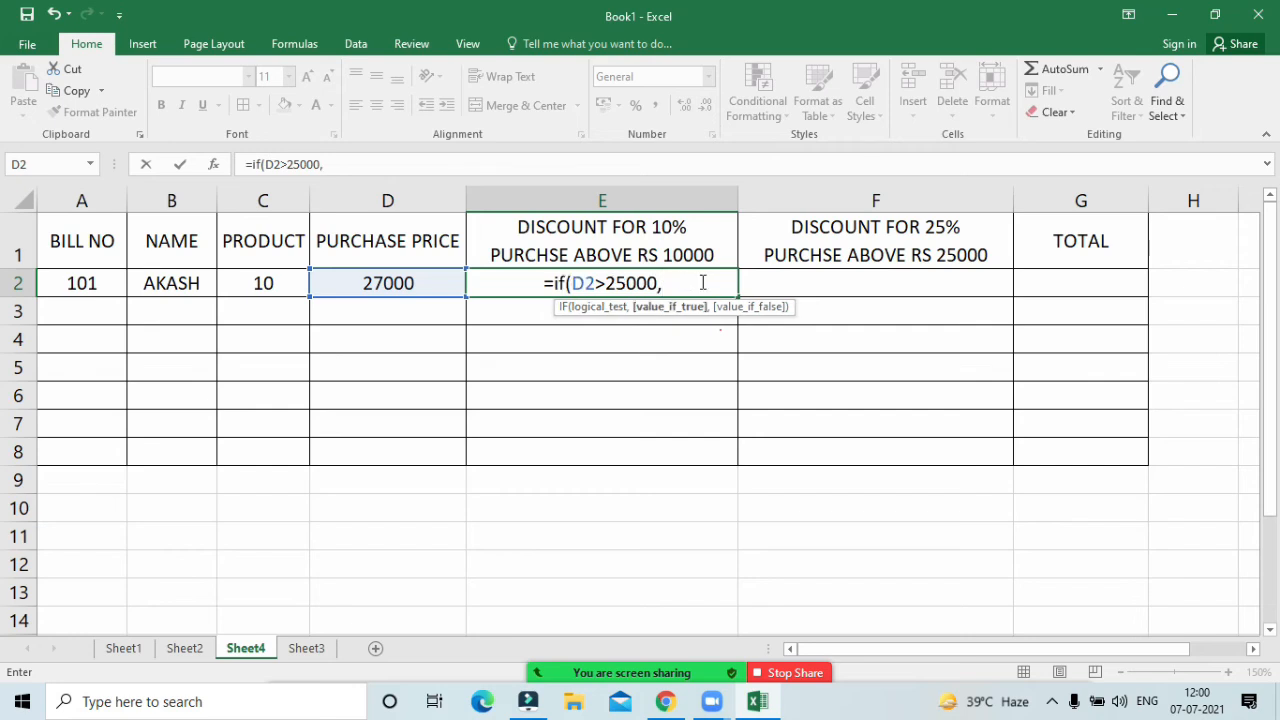
type("\"")
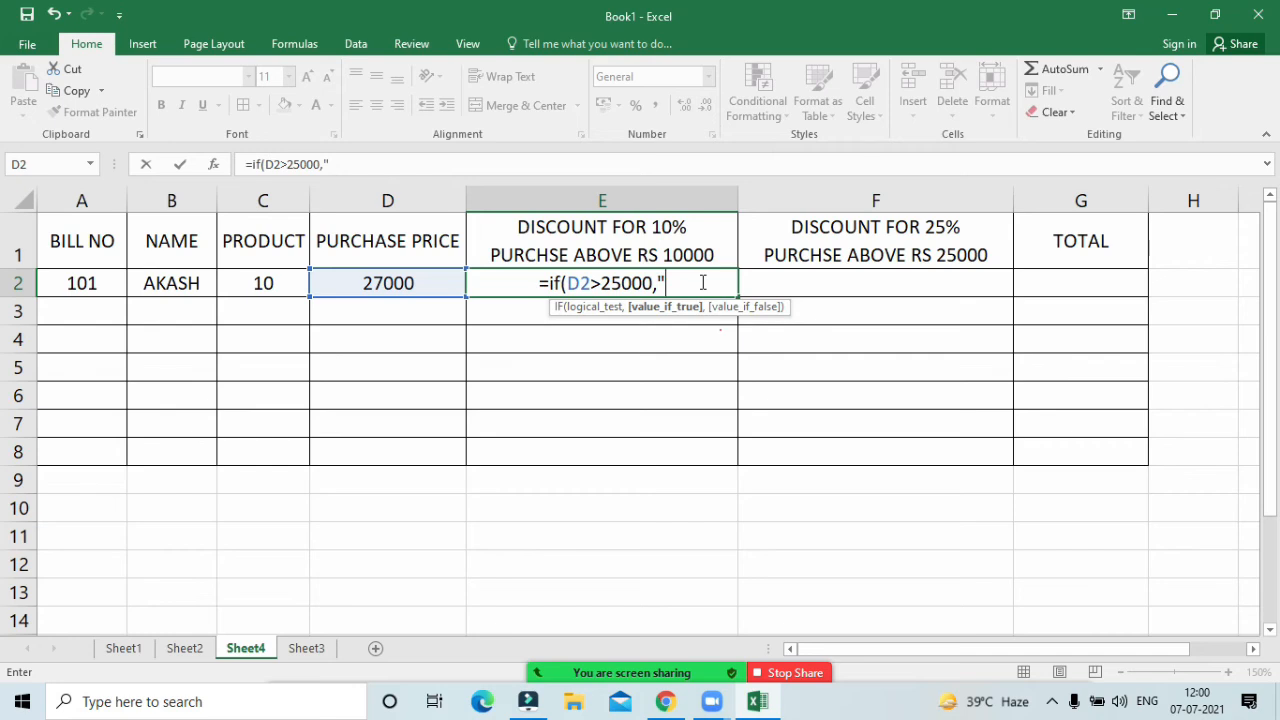
type("NO DISCOUNT")
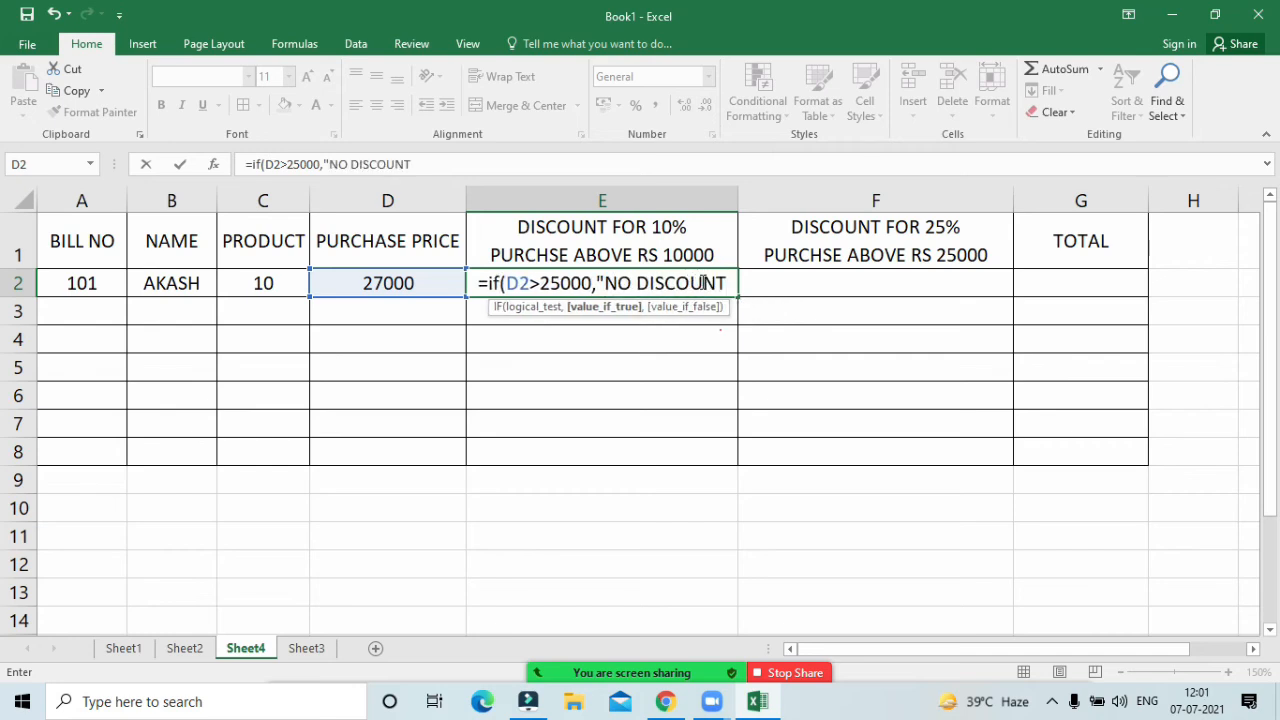
type("\"")
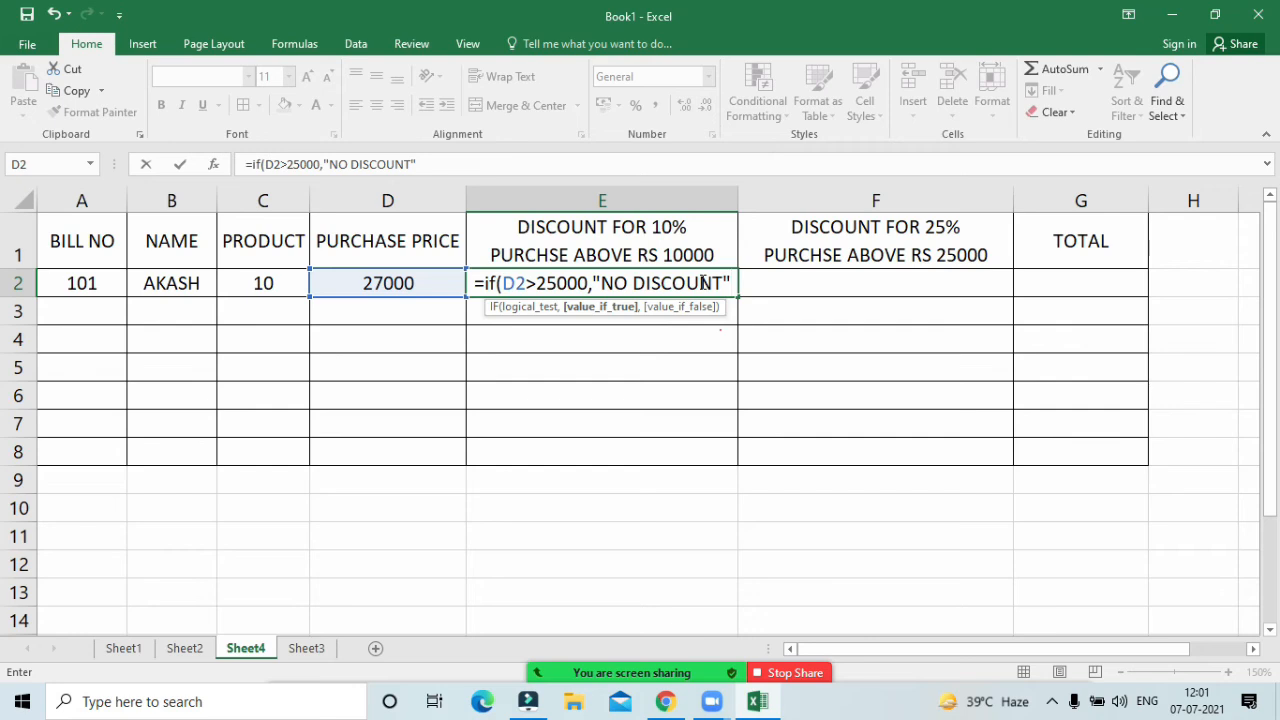
Step: Nest a second IF as the false result in E2, testing D2>10000 and returning D2*10% when true
type(",if(")
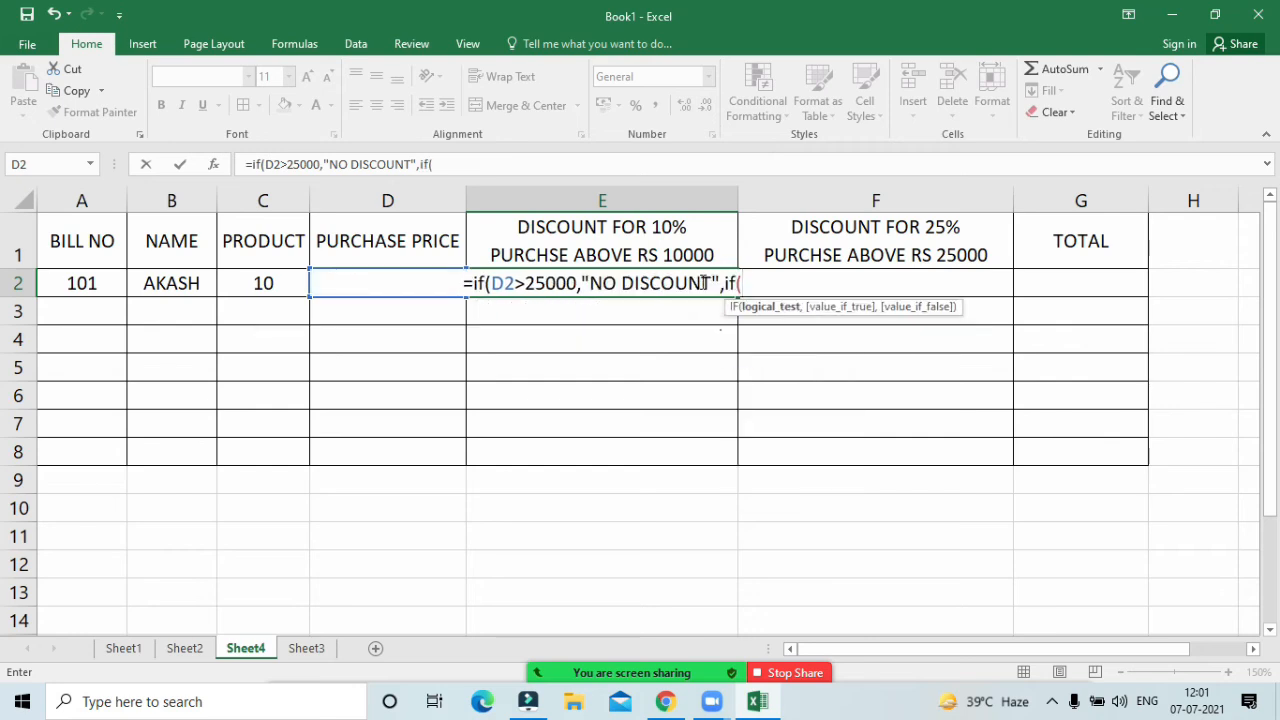
type("d2>1")
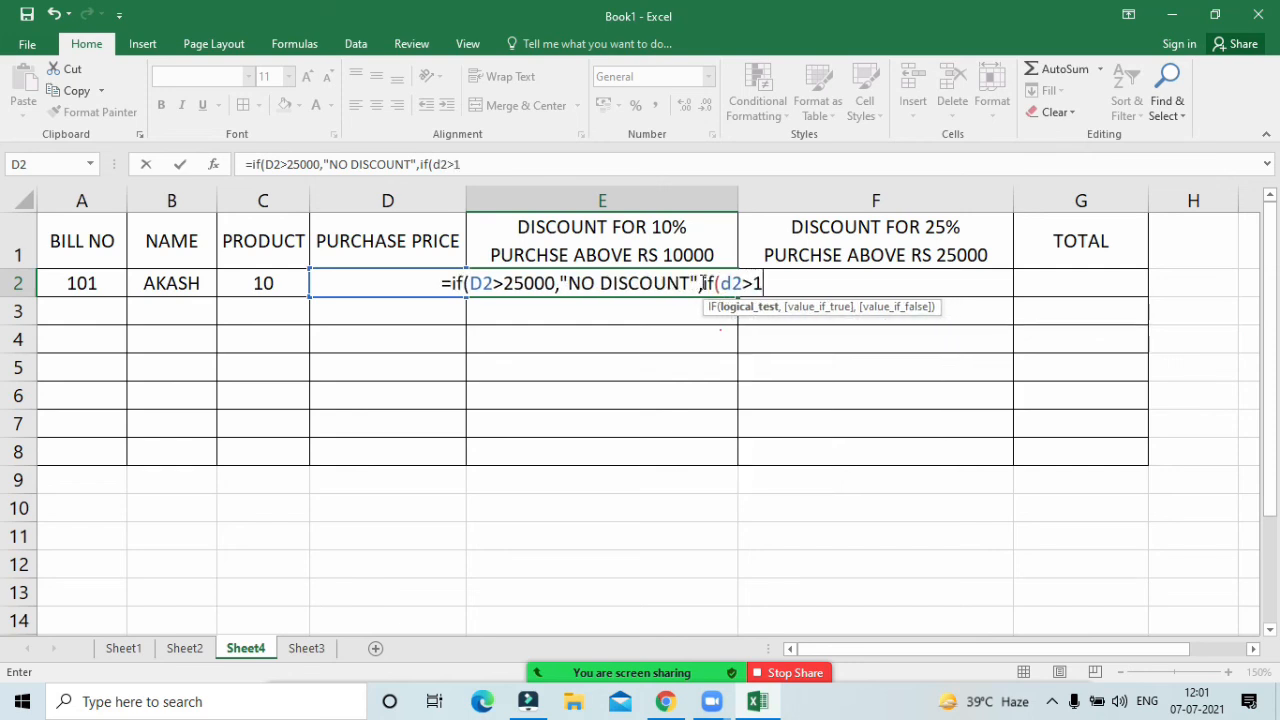
type("0000")
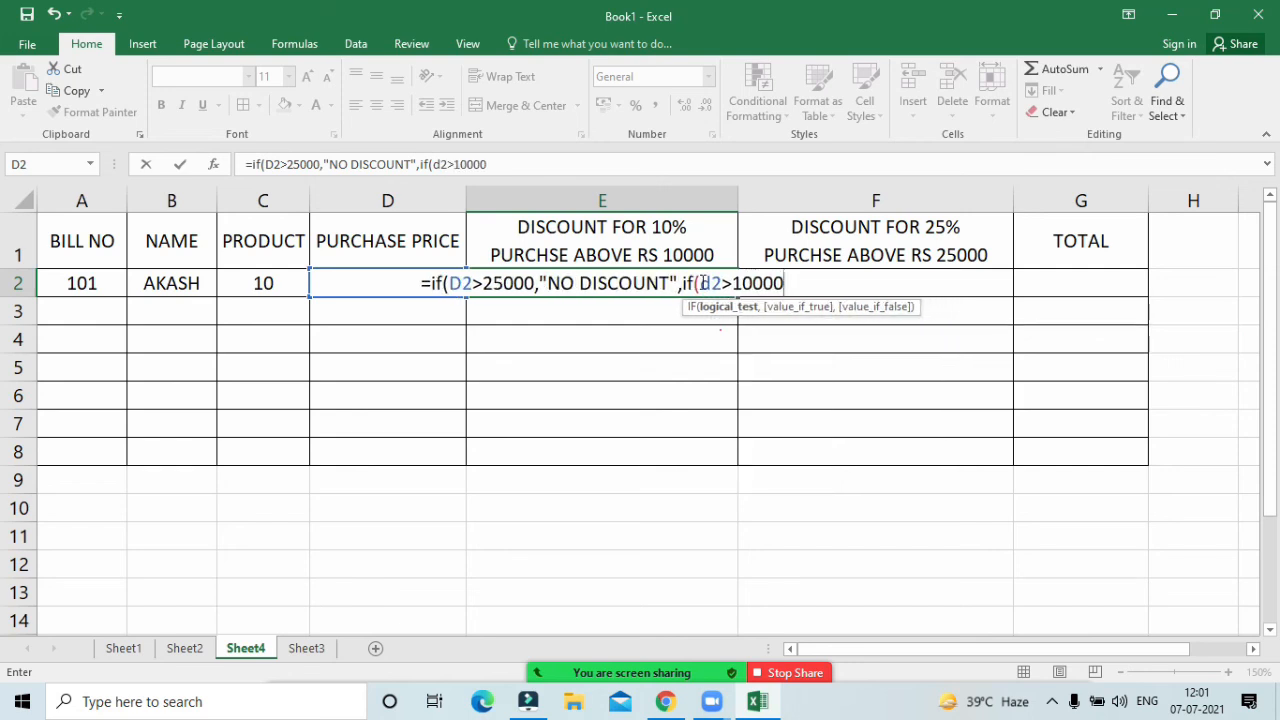
type(",d2*10")
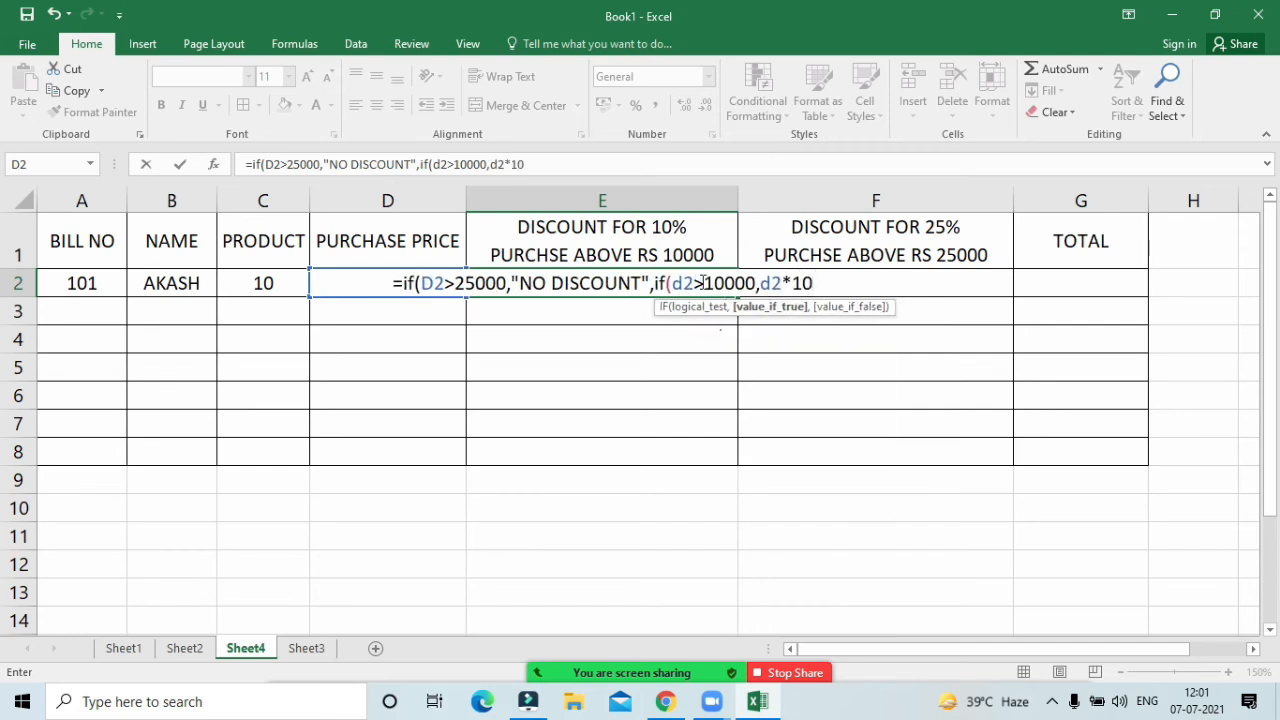
type("%")
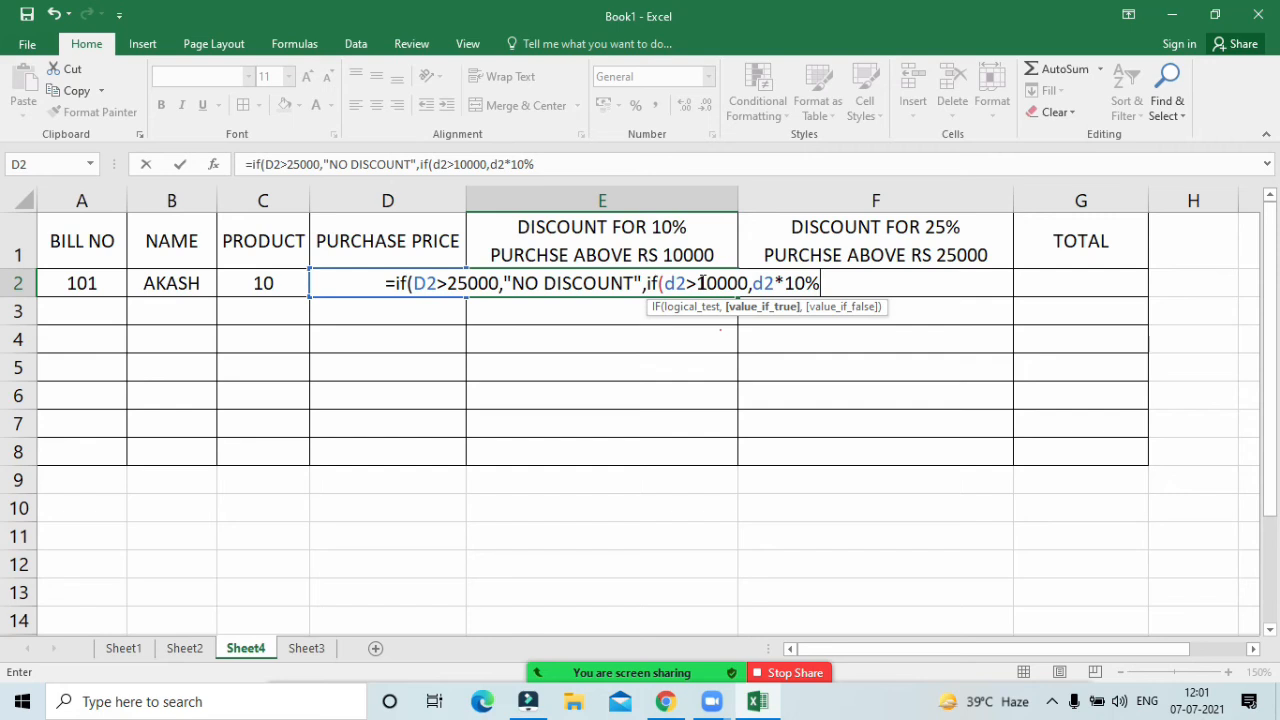
Step: Add "NO DISCOUNT" as the nested IF's false result, close both brackets and commit the E2 formula
type(",")
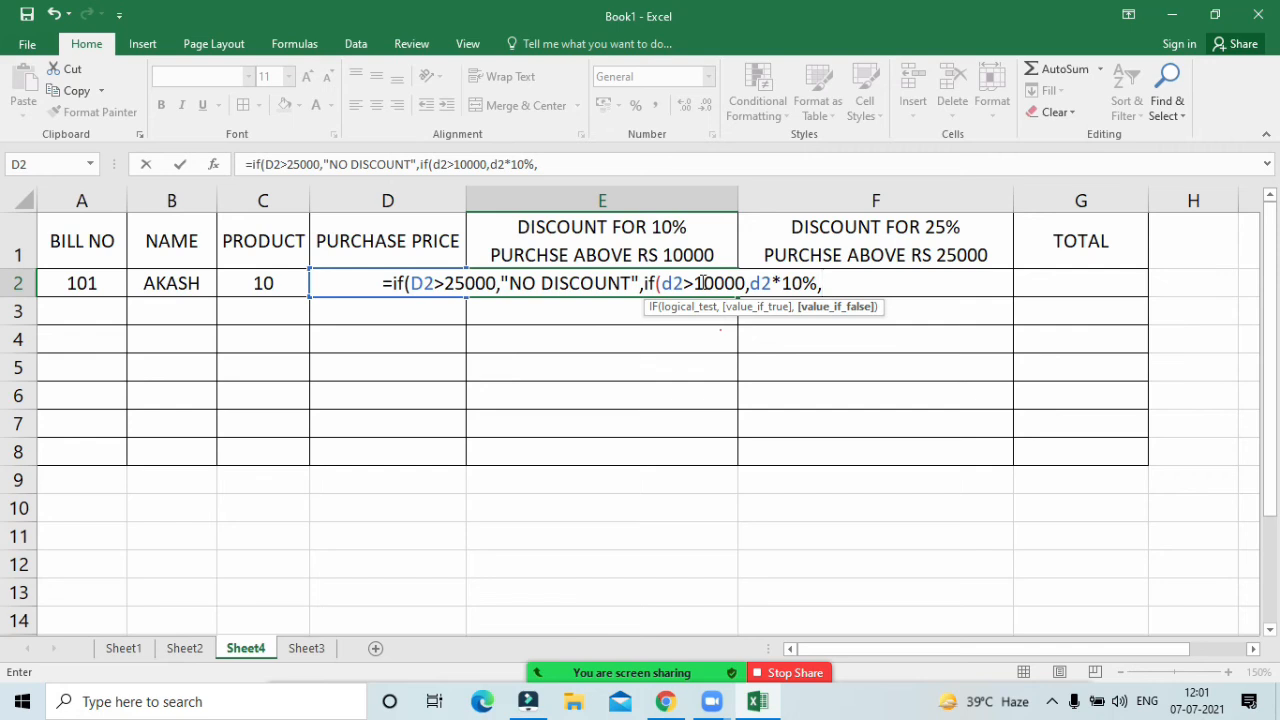
type("\"DO")
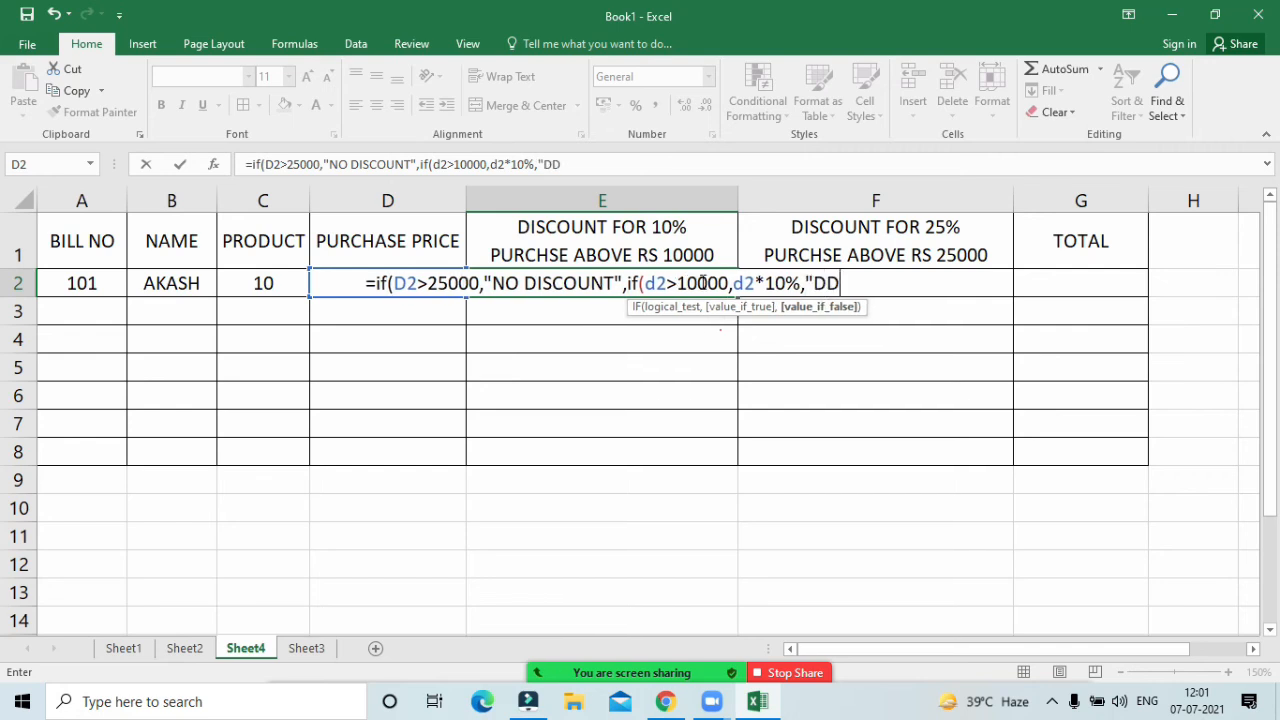
key("BackSpace")
key("BackSpace")
type("NO DISC")
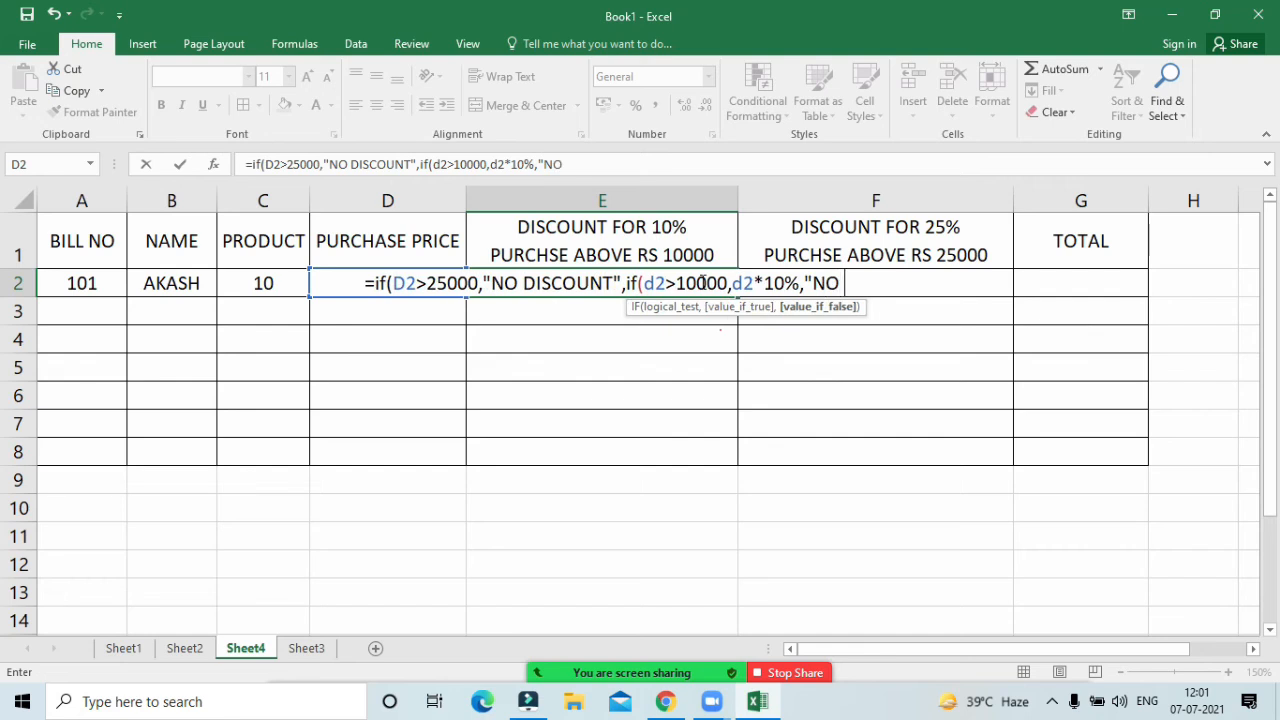
type("OUNT")
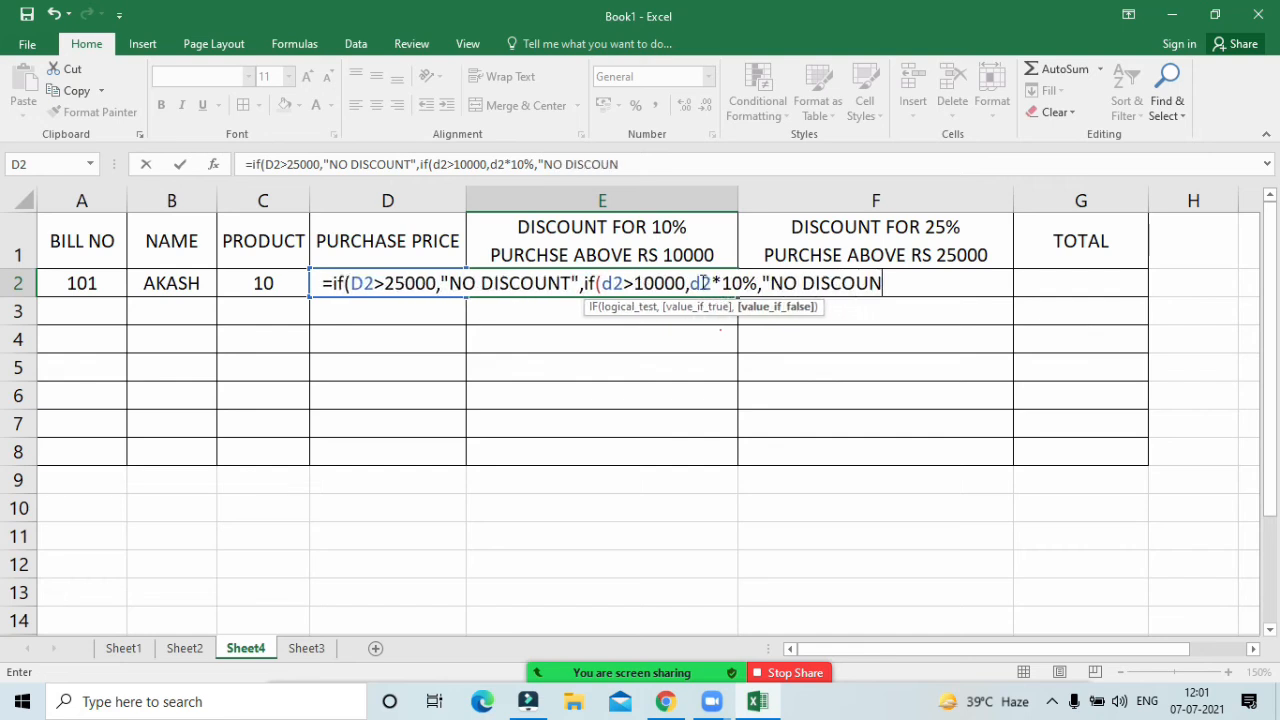
type("\")")
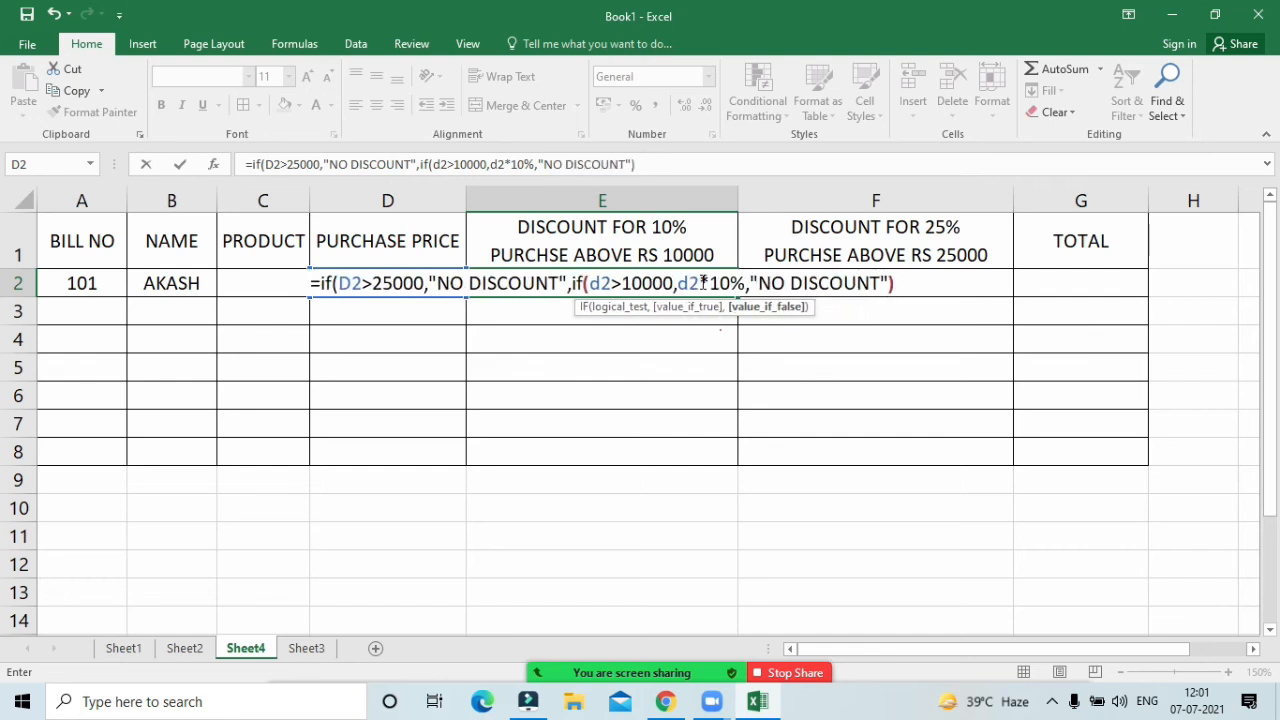
type(")")
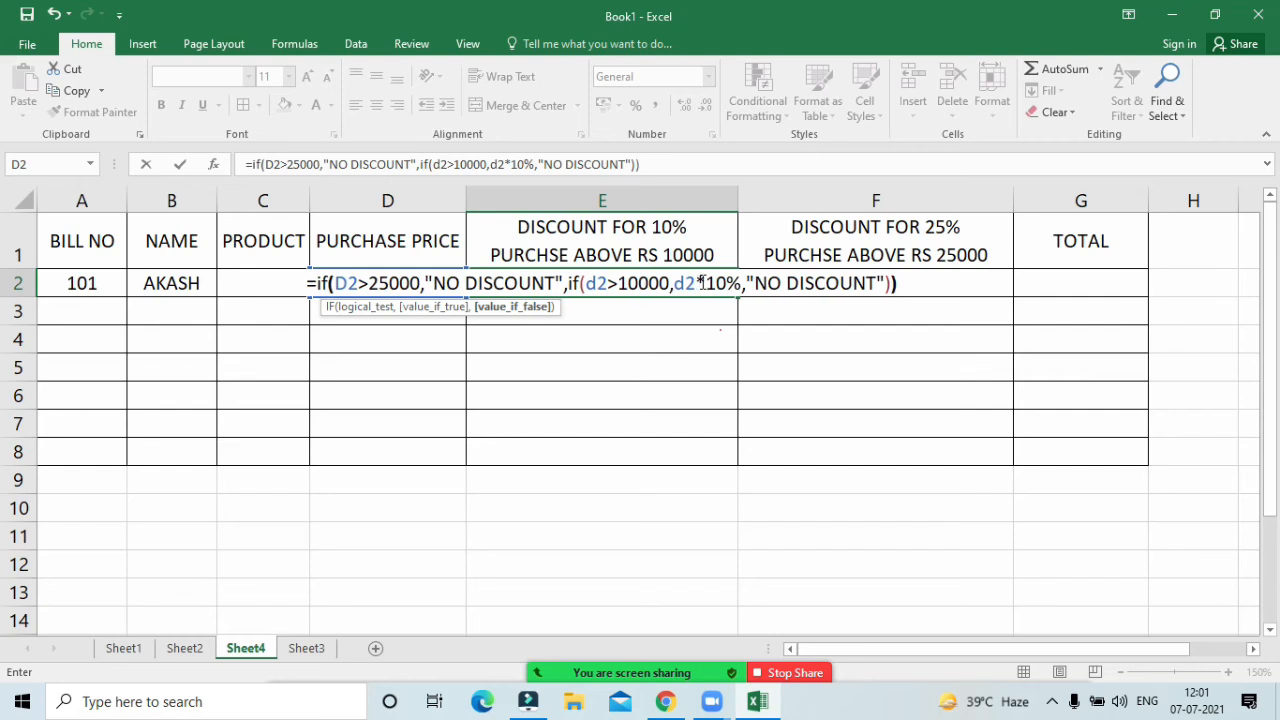
key("Return")
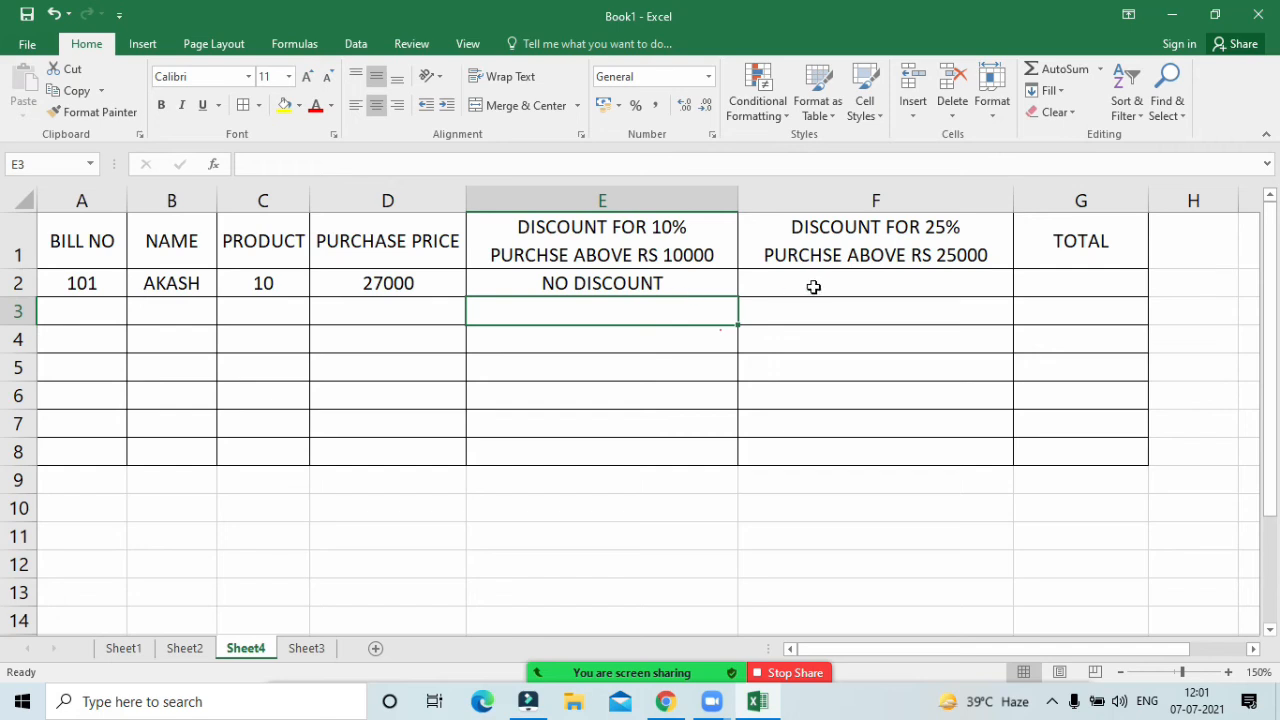
Step: Review the nested IF formula in E2 in edit mode and leave it as entered
left_click(814, 289)
left_click(677, 272)
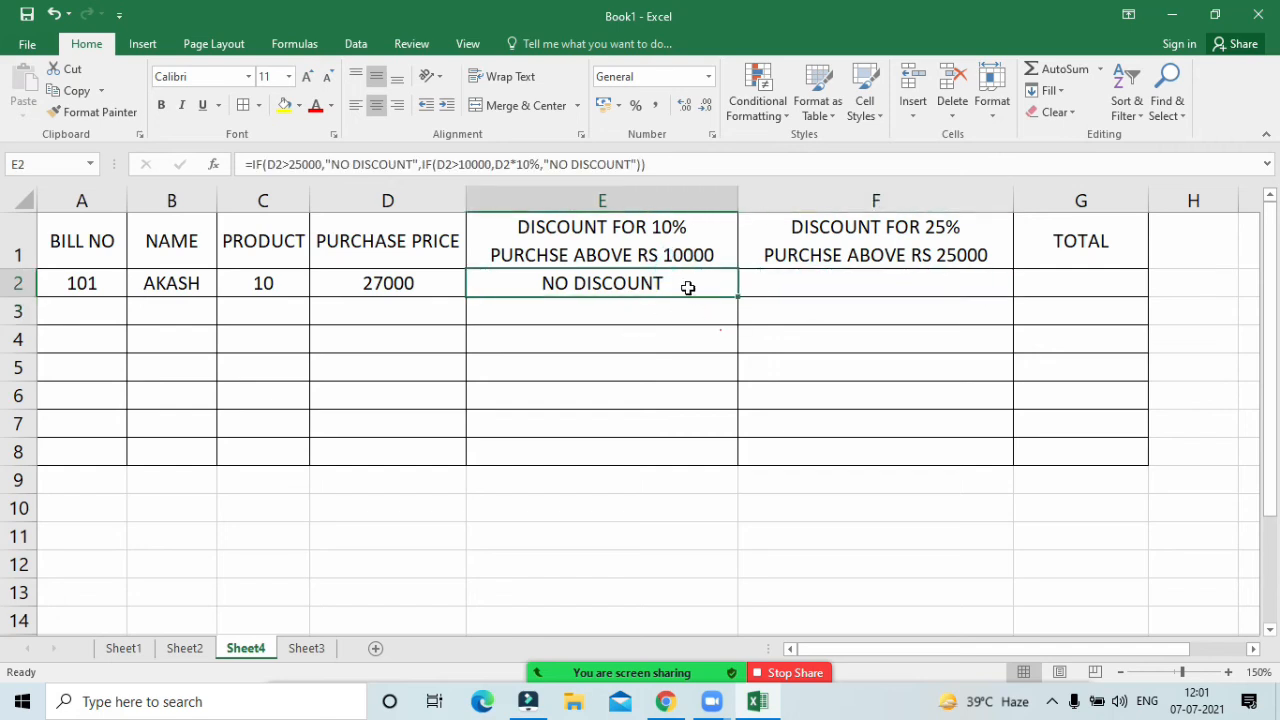
double_click(686, 286)
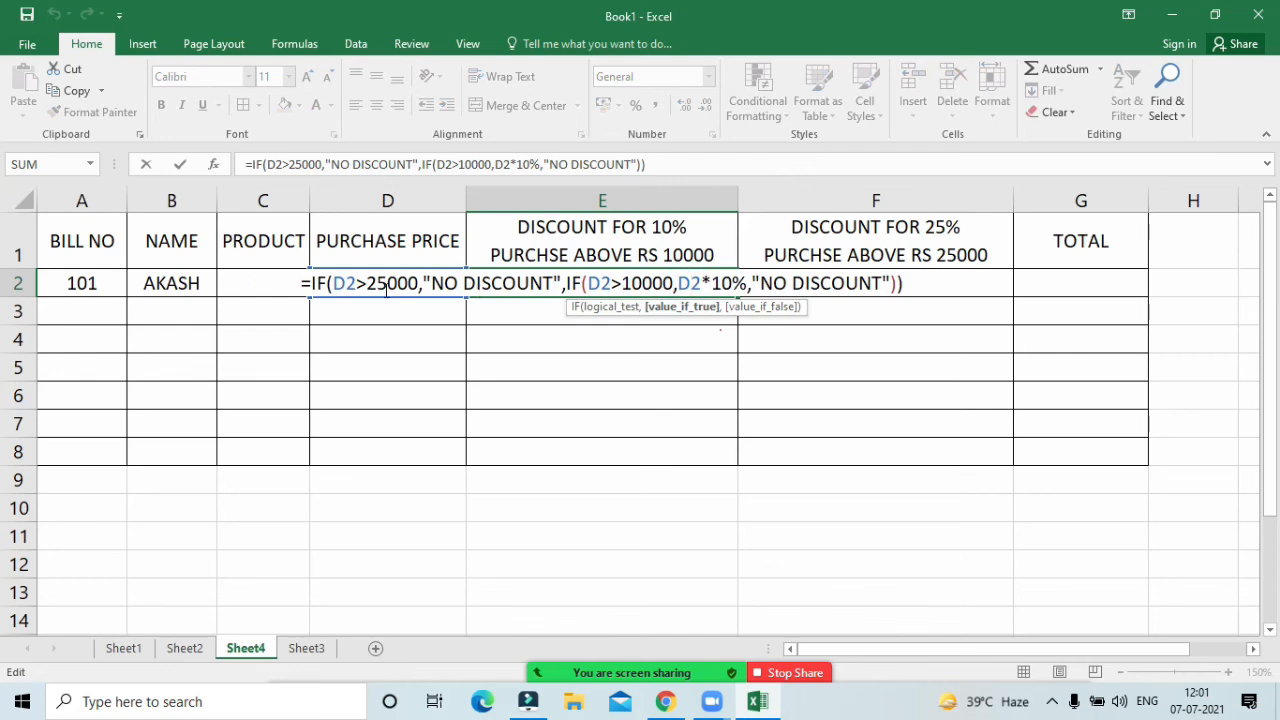
key("Return")
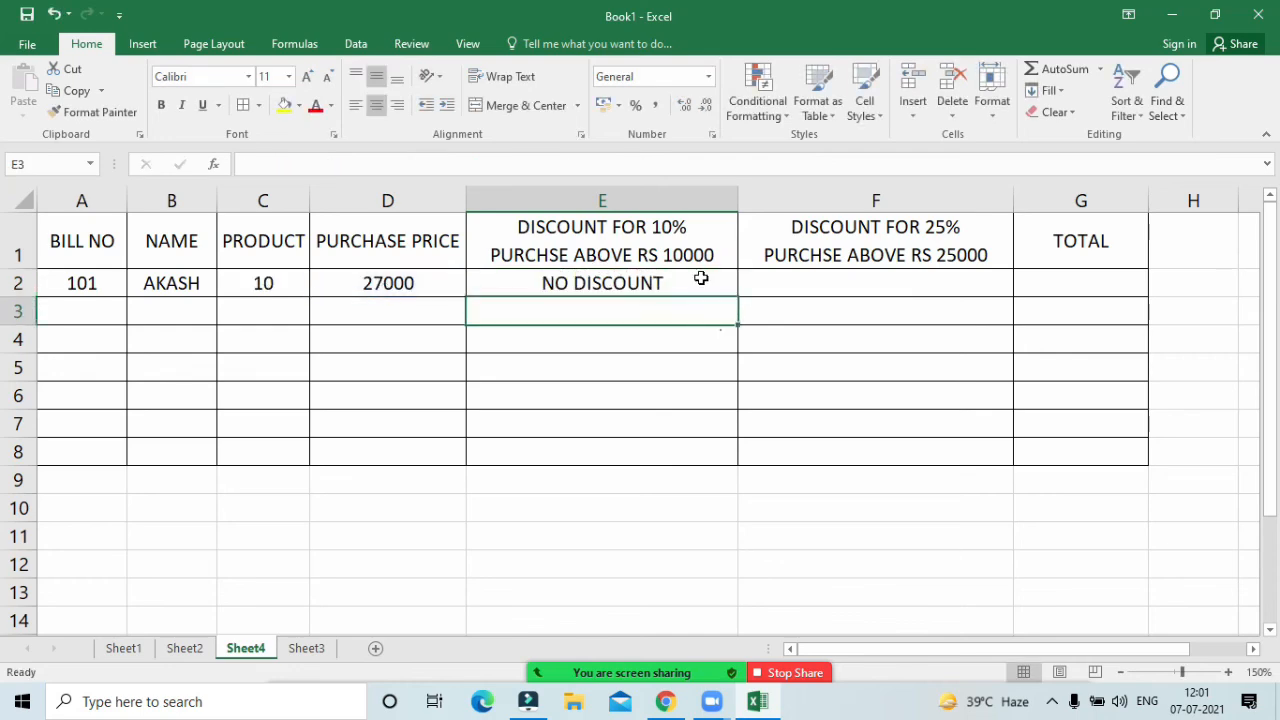
Step: Start an IF formula in F2 that tests whether the purchase price satisfies D2>25000
left_click(923, 284)
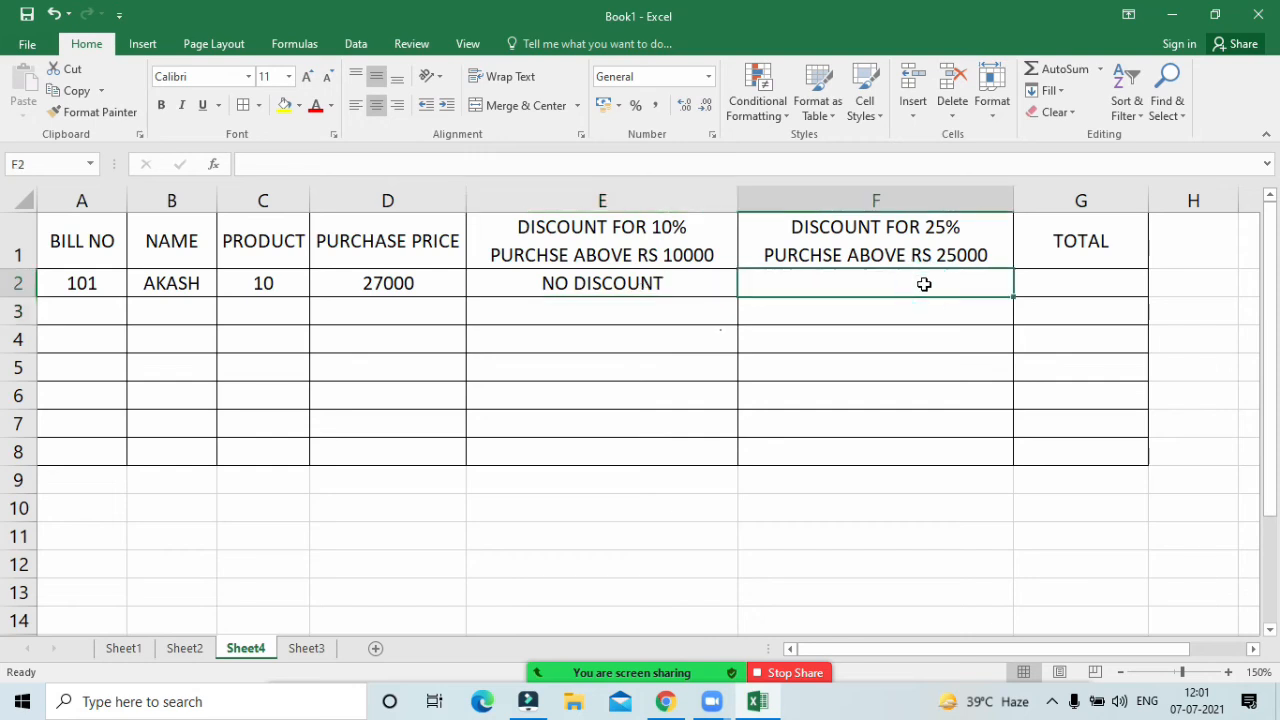
type("=")
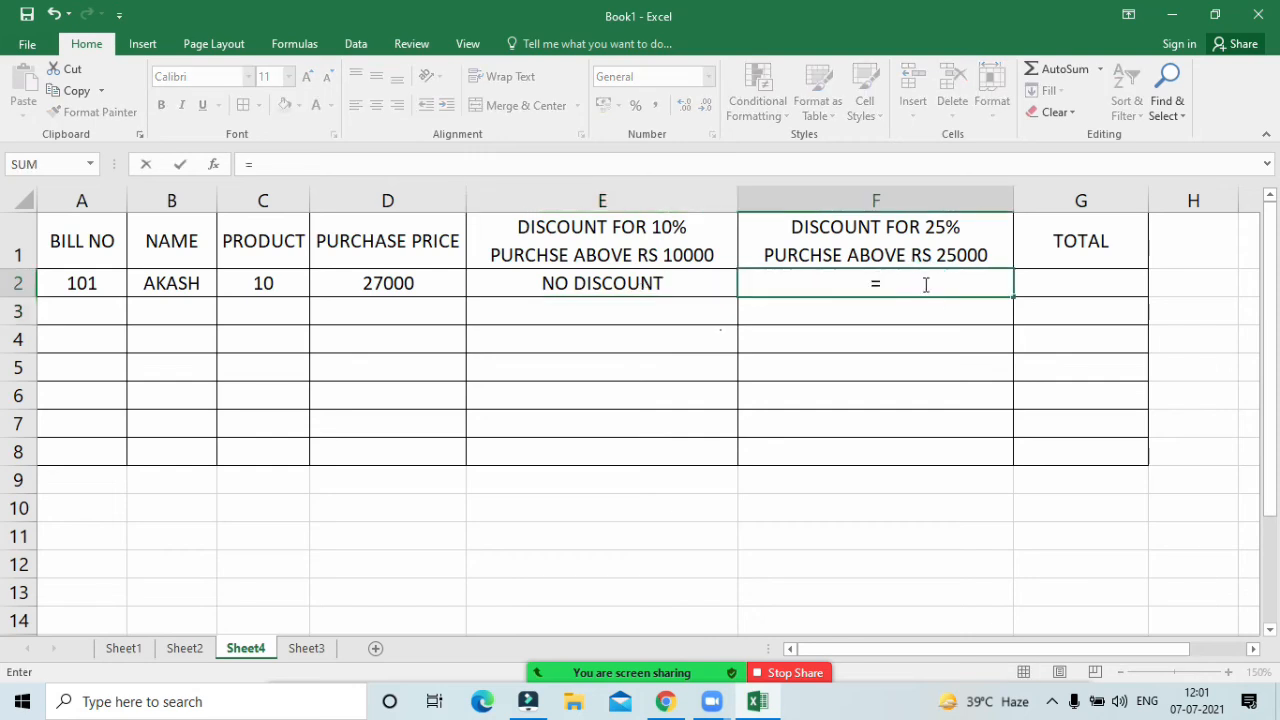
type("if(")
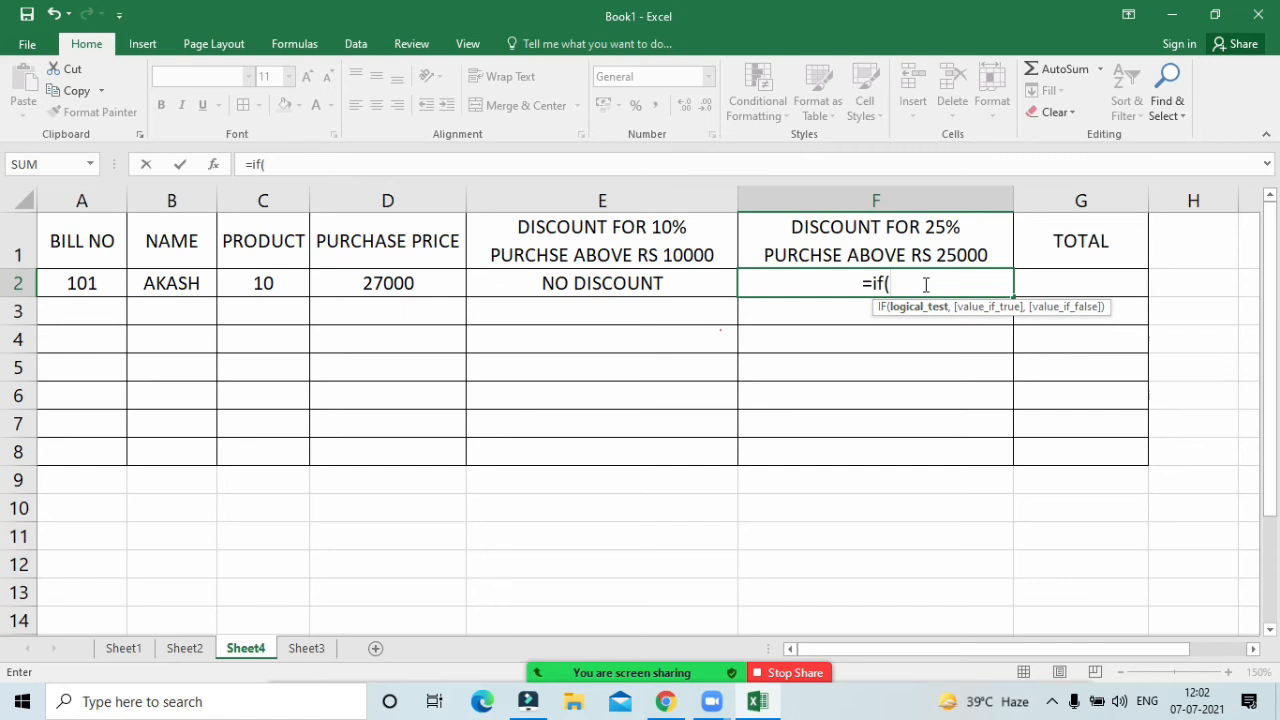
left_click(431, 287)
type(">250")
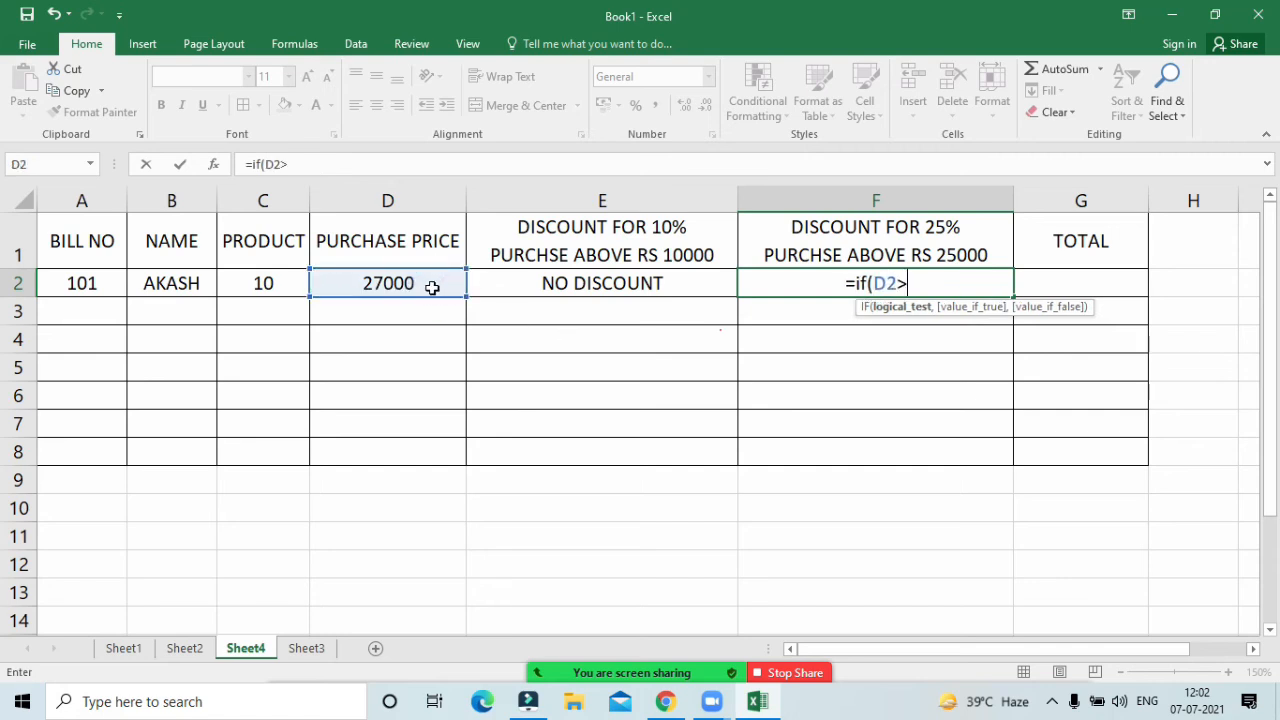
type("00")
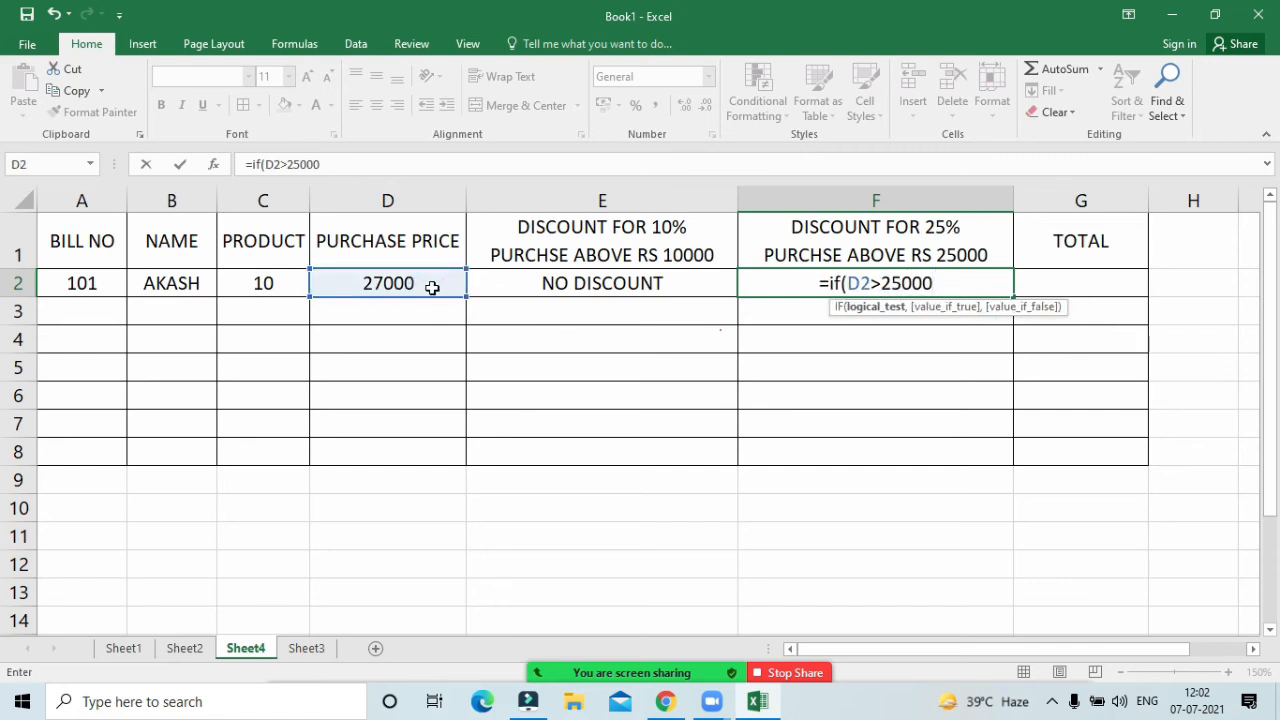
Step: Add D2*25% as the true result of the IF formula in F2
type(",")
key("Left")
key("Left")
key("Left")
key("Right")
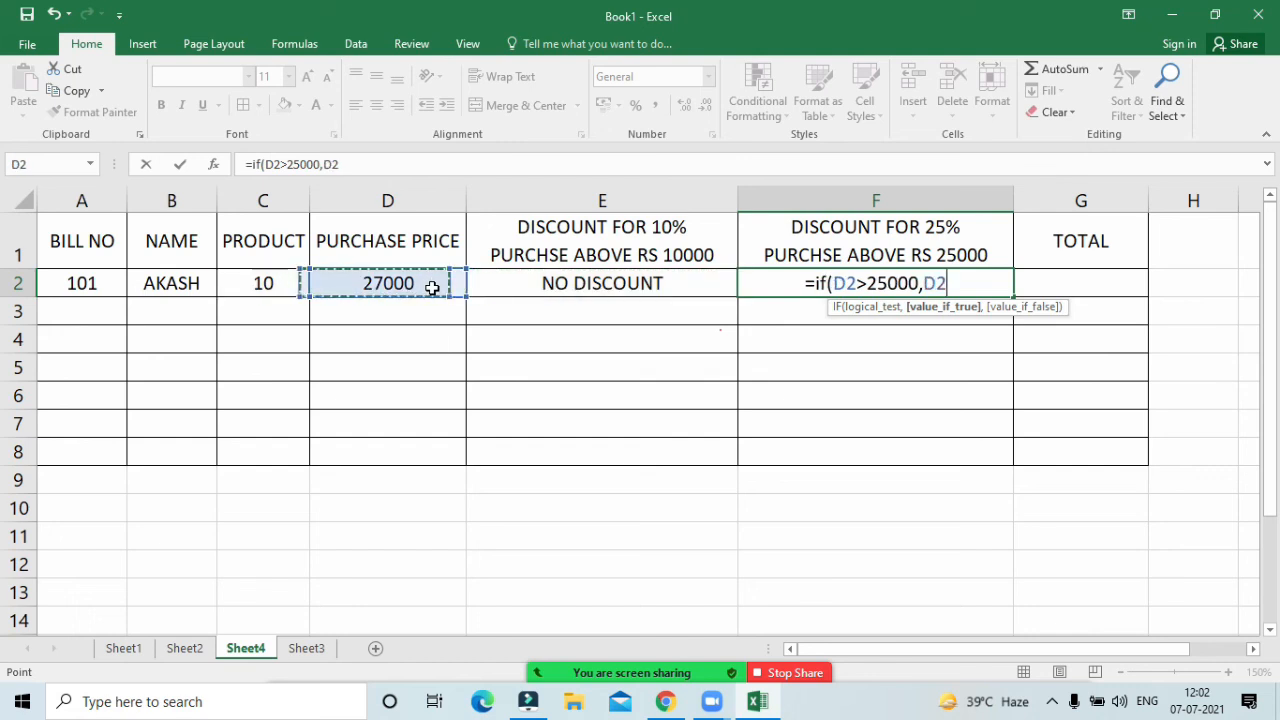
type("*")
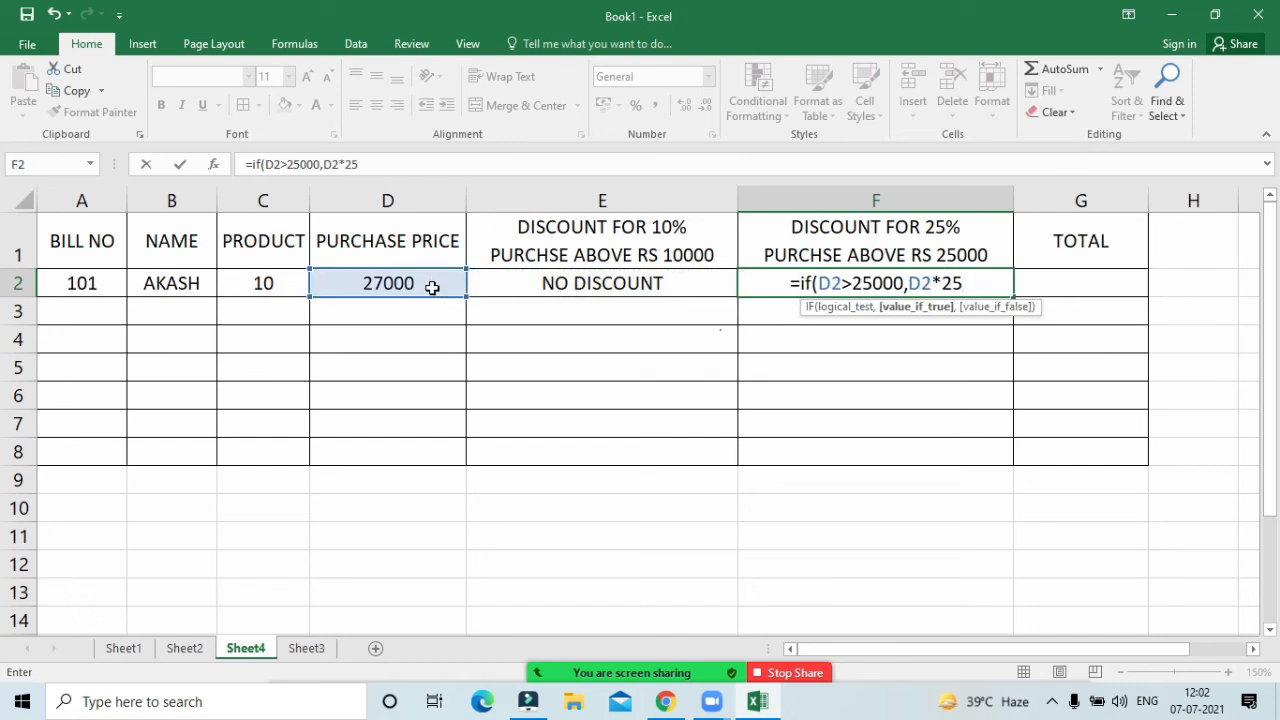
type("%,")
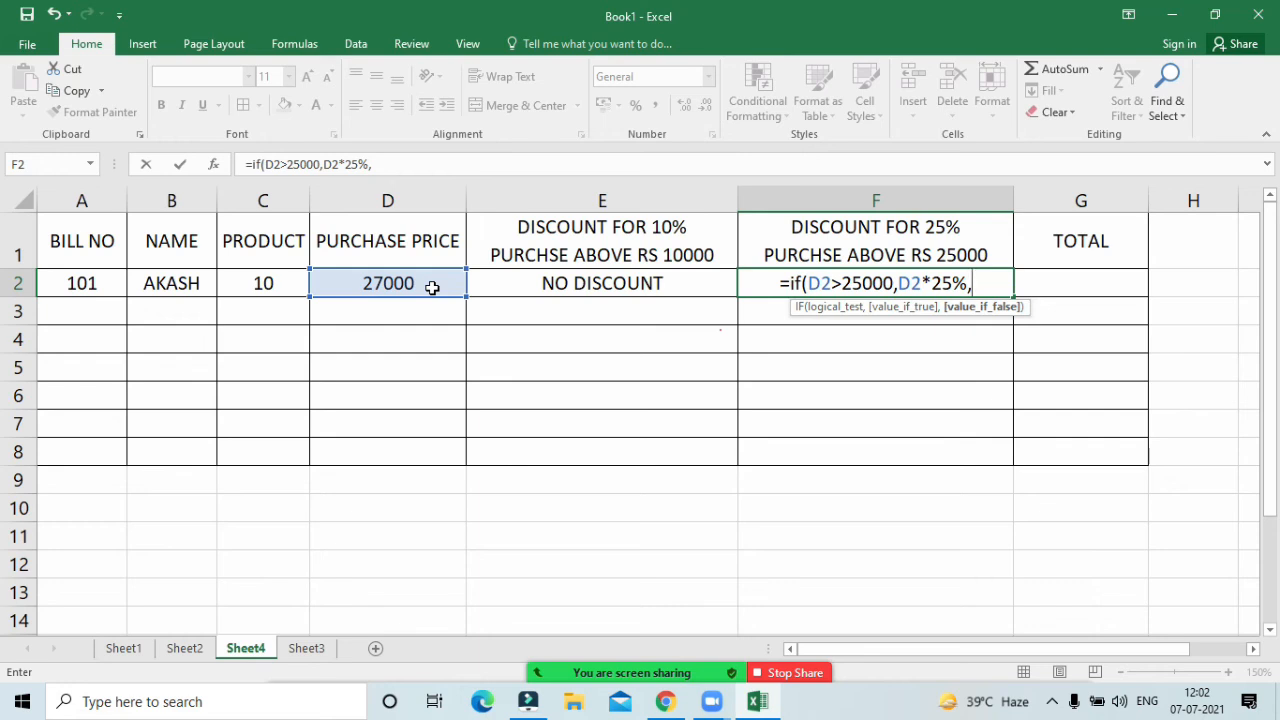
Step: Add "NO DISCOUNT" as the false result of the IF formula in F2, close the bracket and commit the formula
type("\"NP")
key("BackSpace")
type("o")
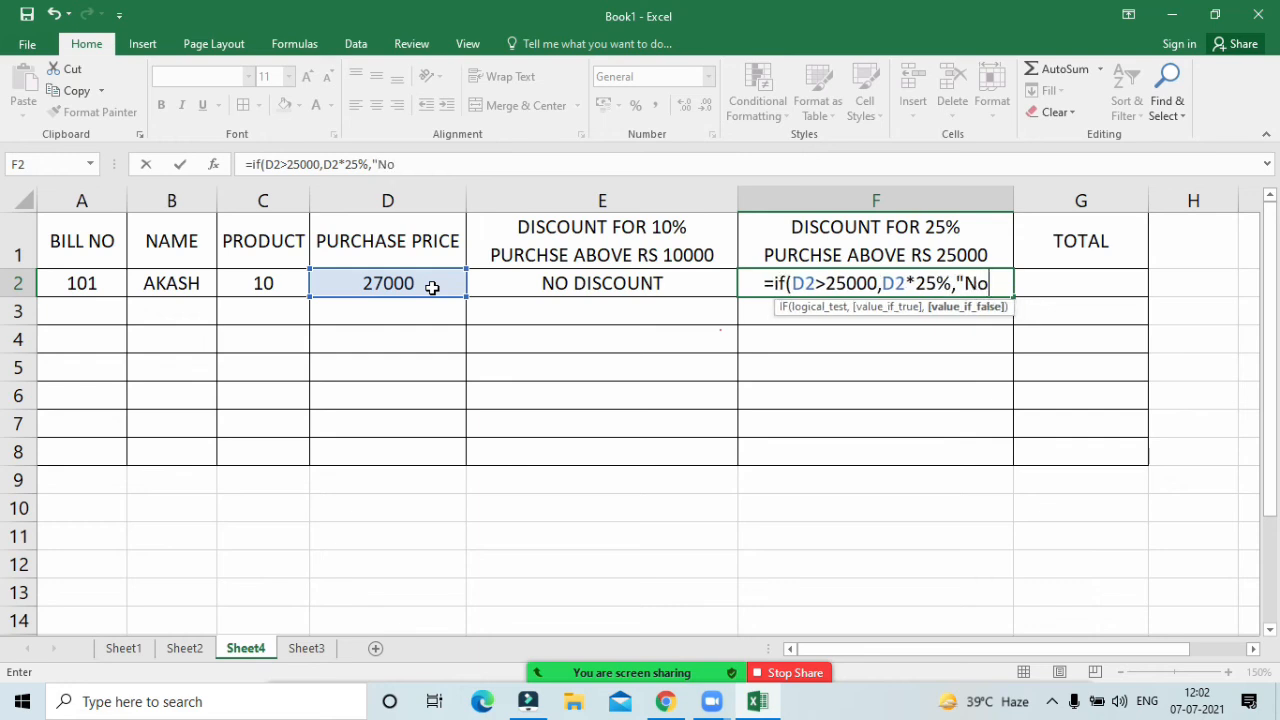
key("BackSpace")
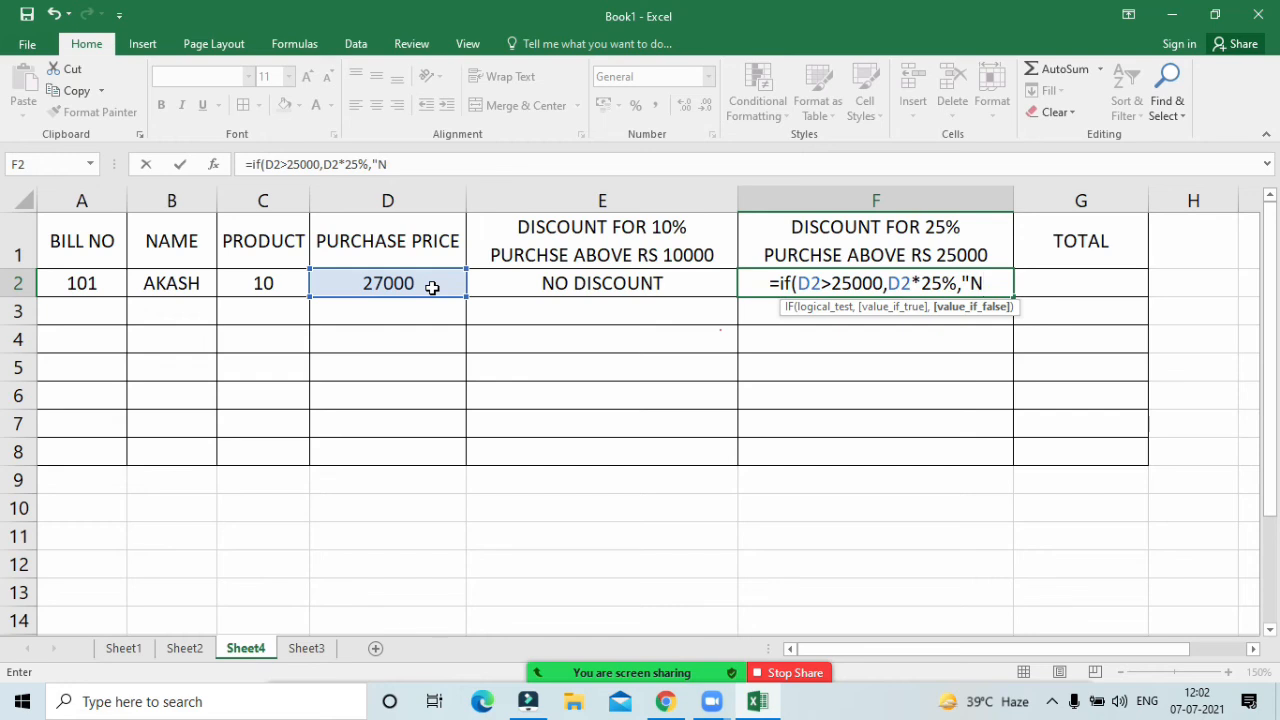
type("O DIS")
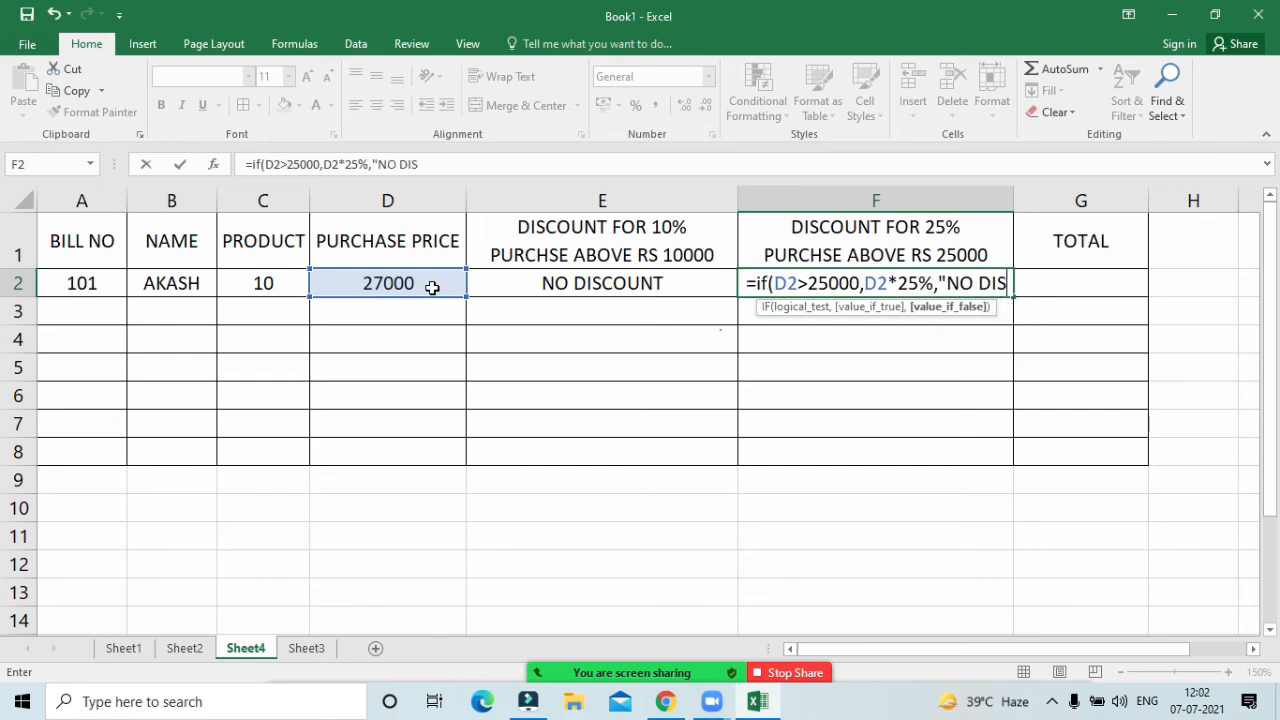
type("COUNT\")")
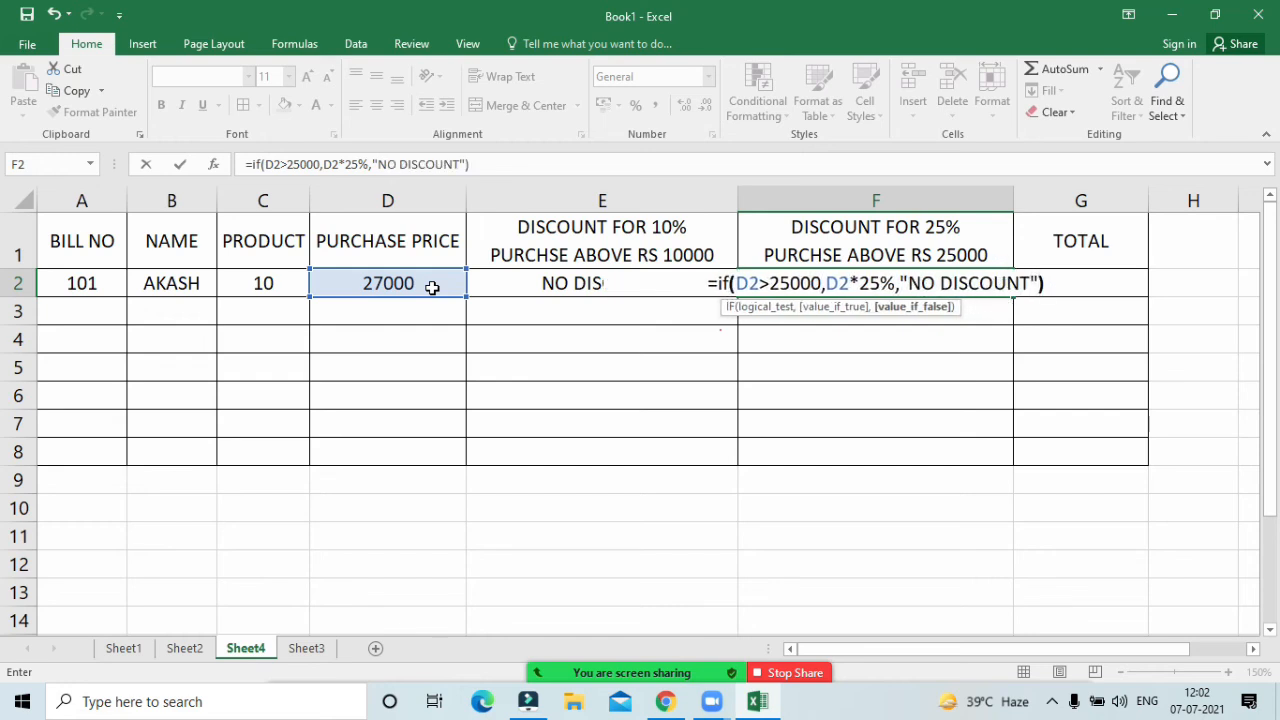
key("Return")
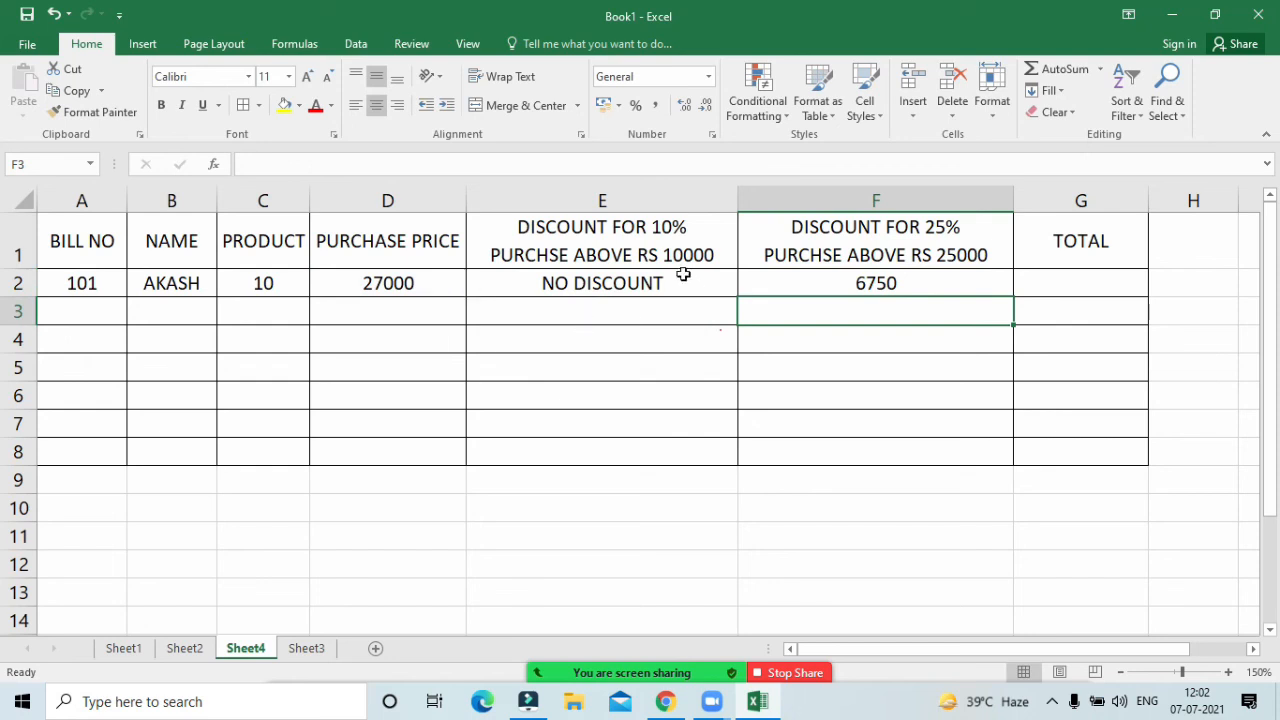
Step: Set the purchase price in D2 to 24000 to test both discount formulas
left_click(413, 284)
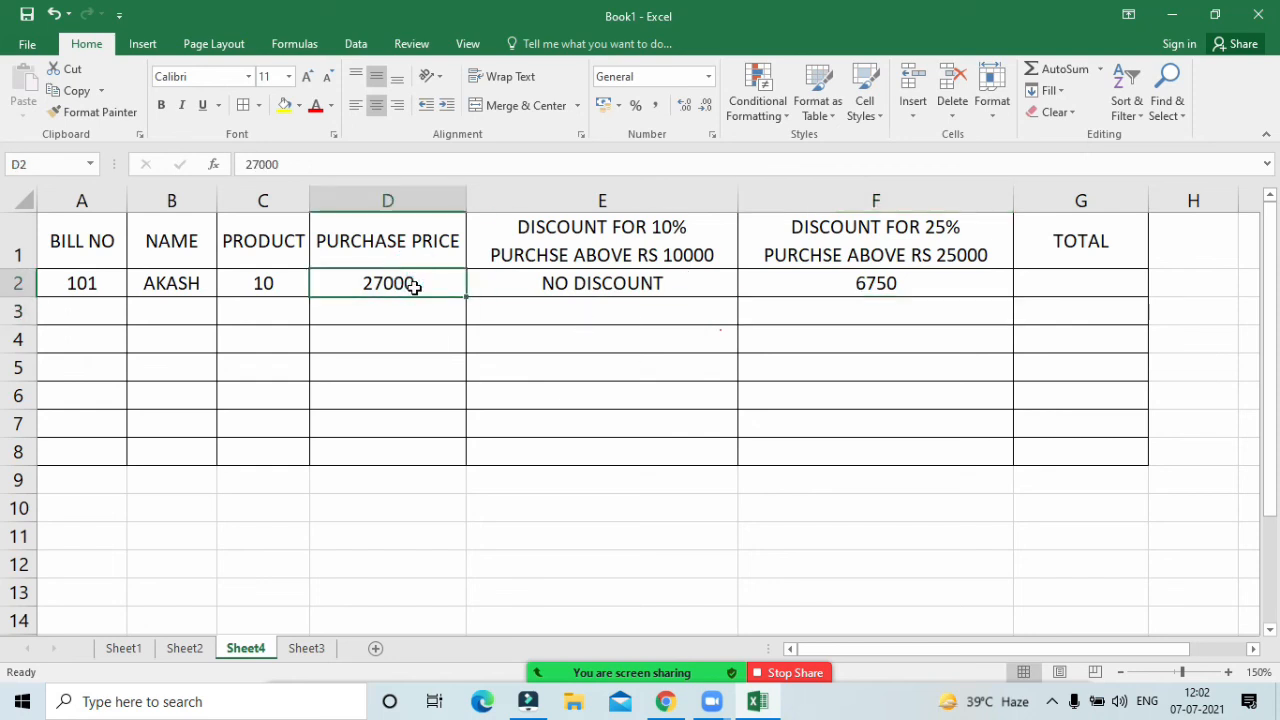
type("24000")
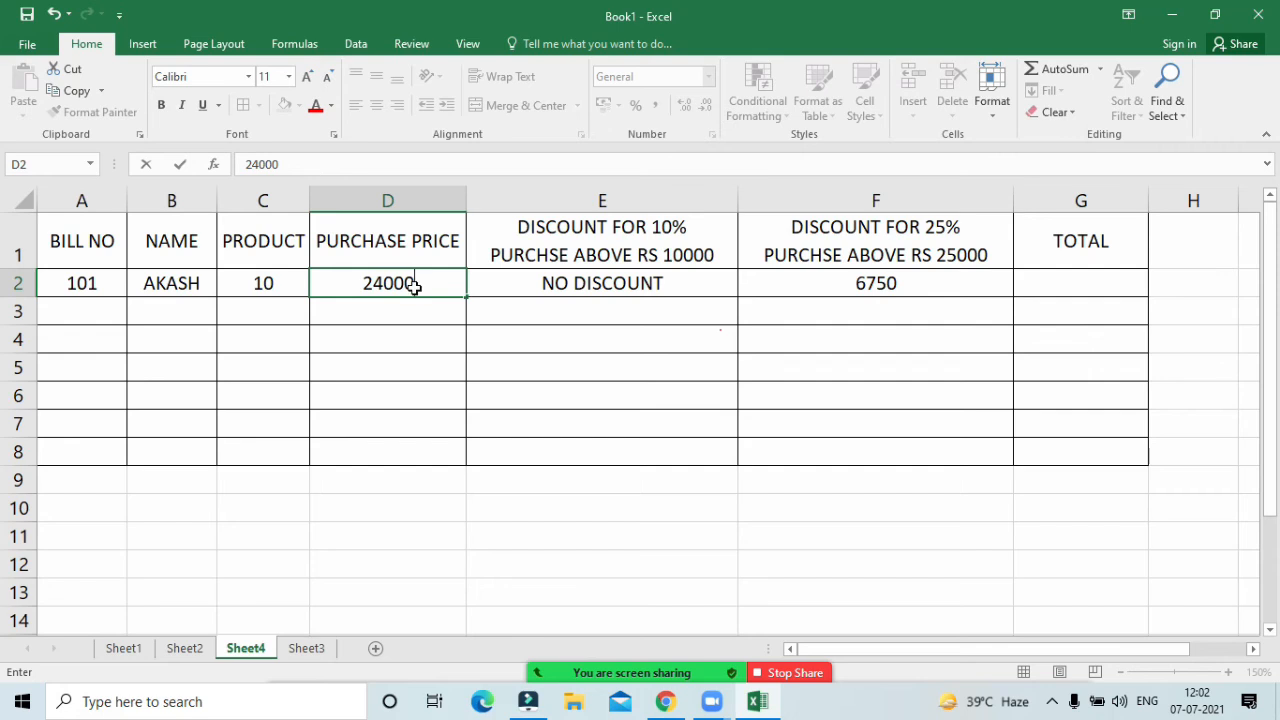
key("Return")
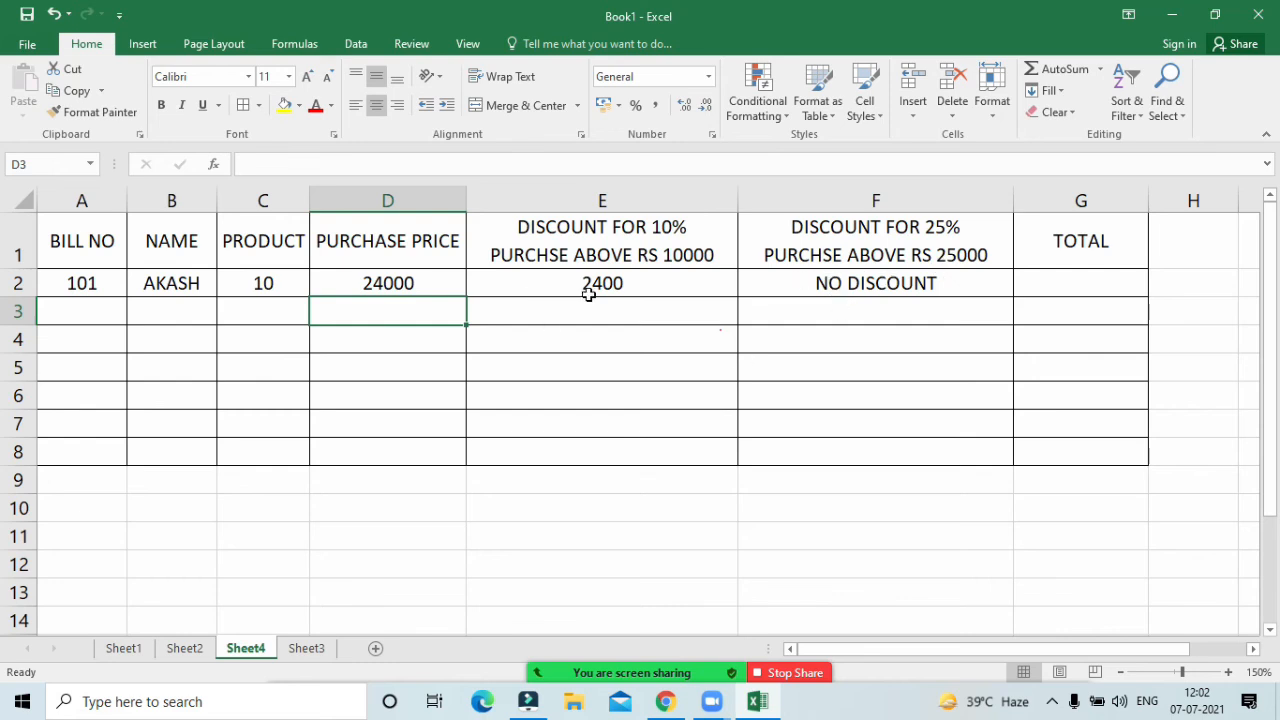
Step: Set the purchase price in D2 to 8100 to test a purchase below both discount limits
left_click(427, 289)
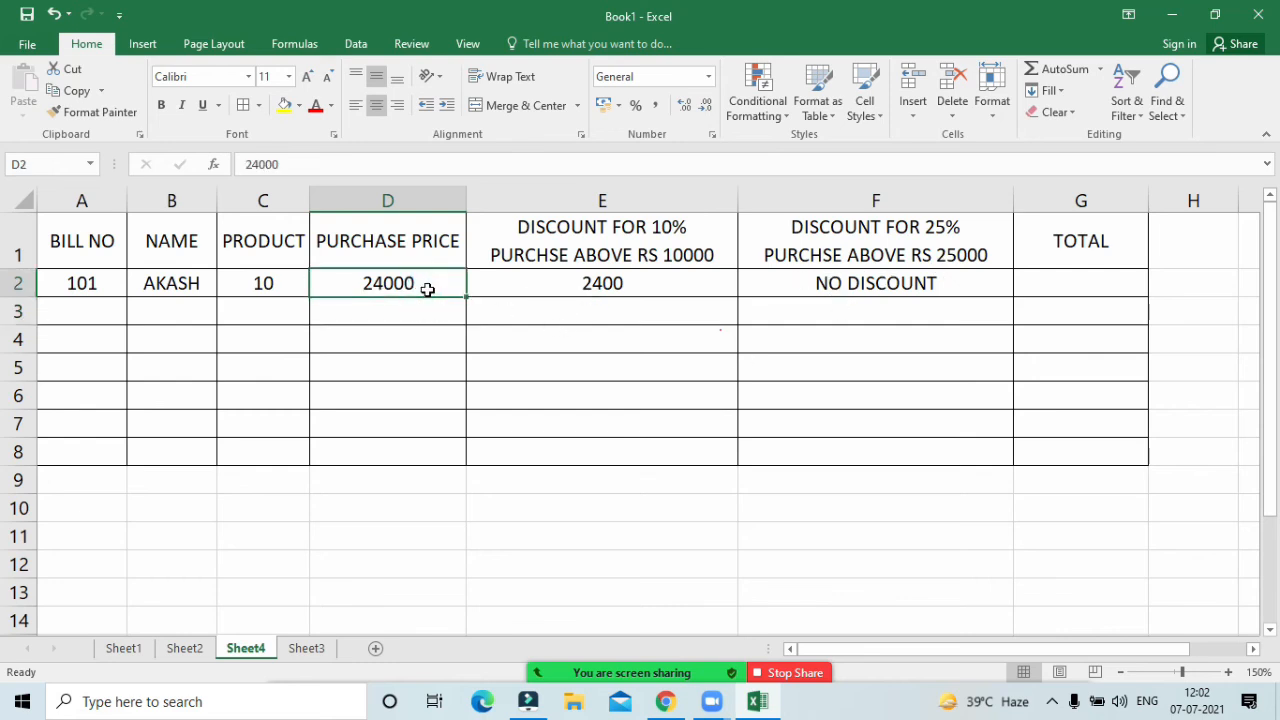
type("8100")
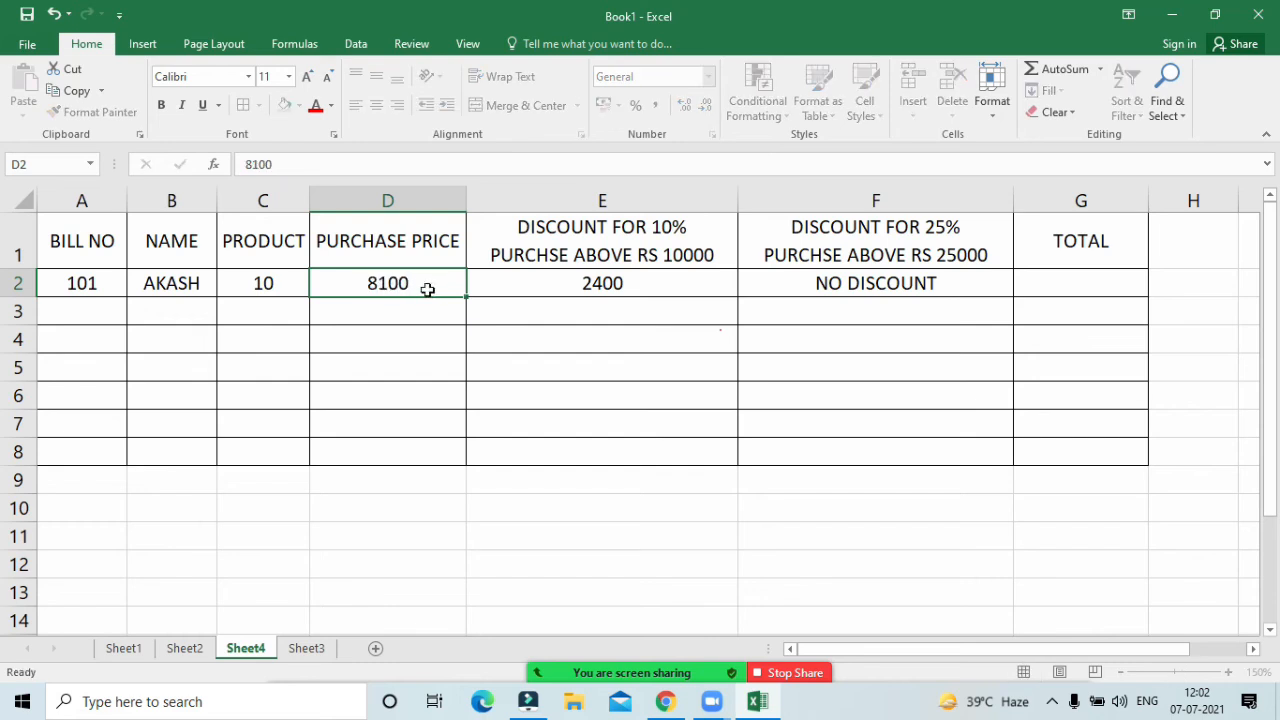
key("Return")
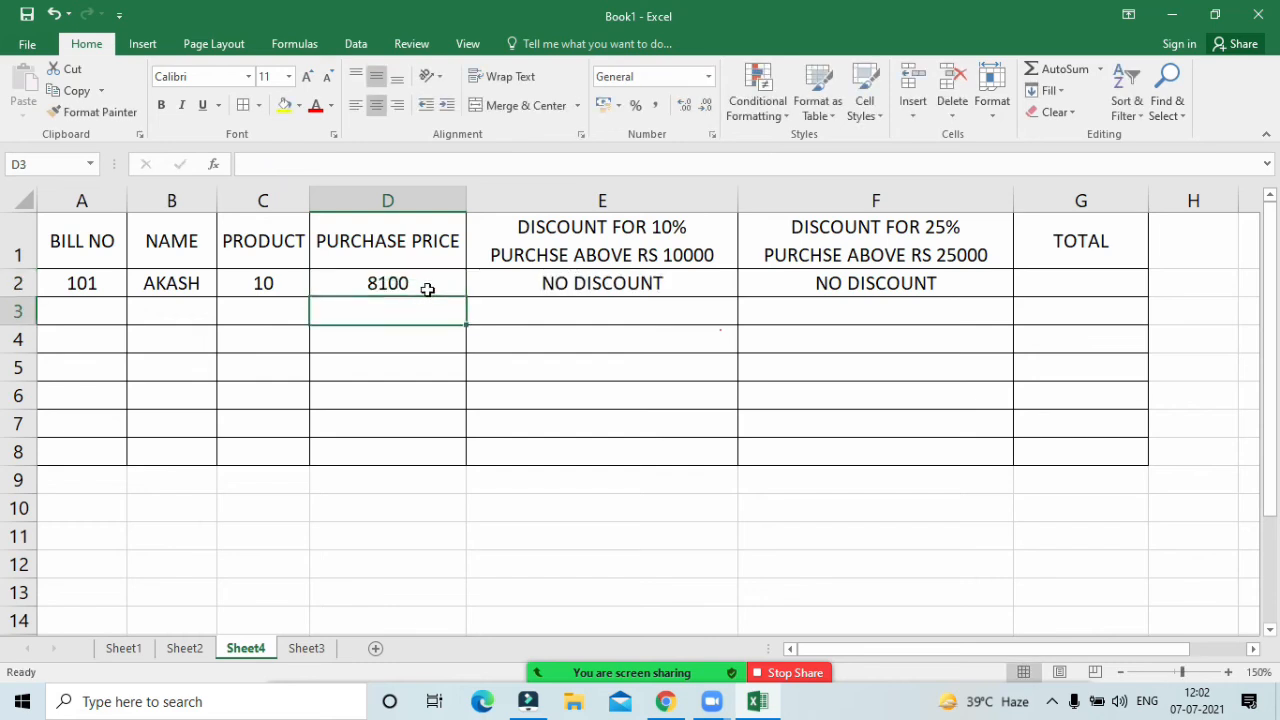
Step: Review the nested IF formula for the 10% discount in E2 and leave it as entered
left_click(510, 291)
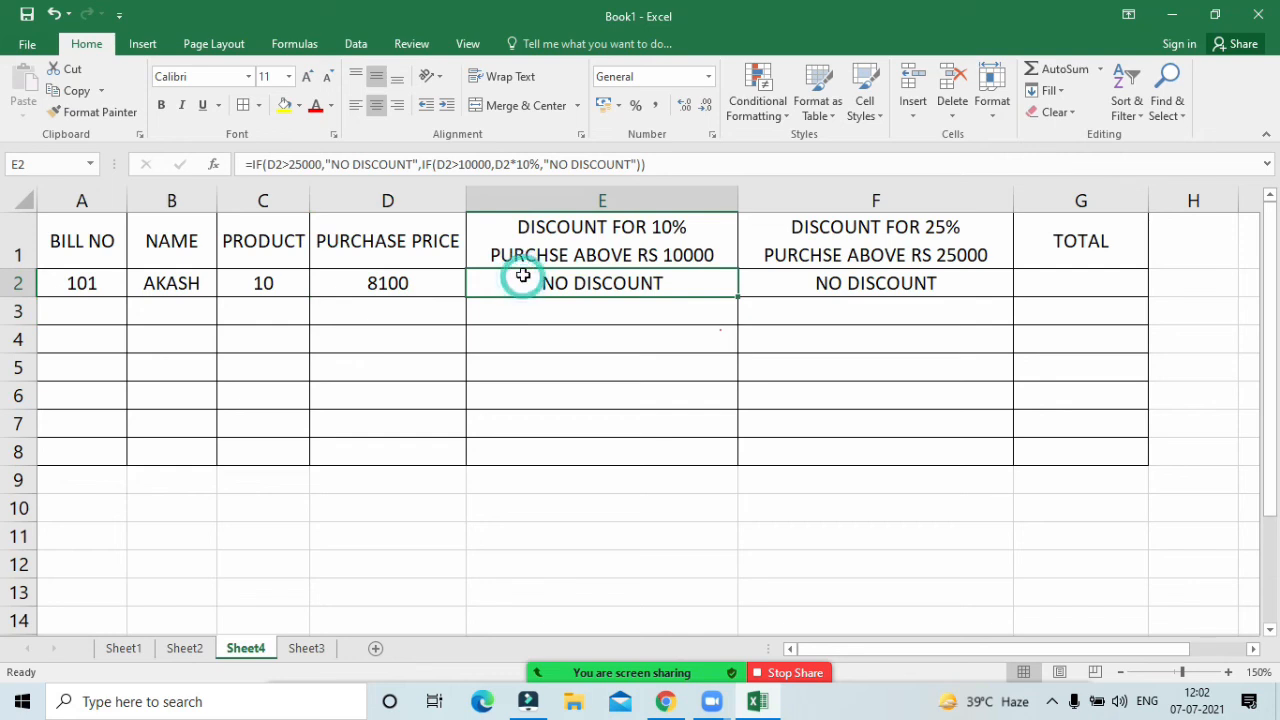
double_click(516, 283)
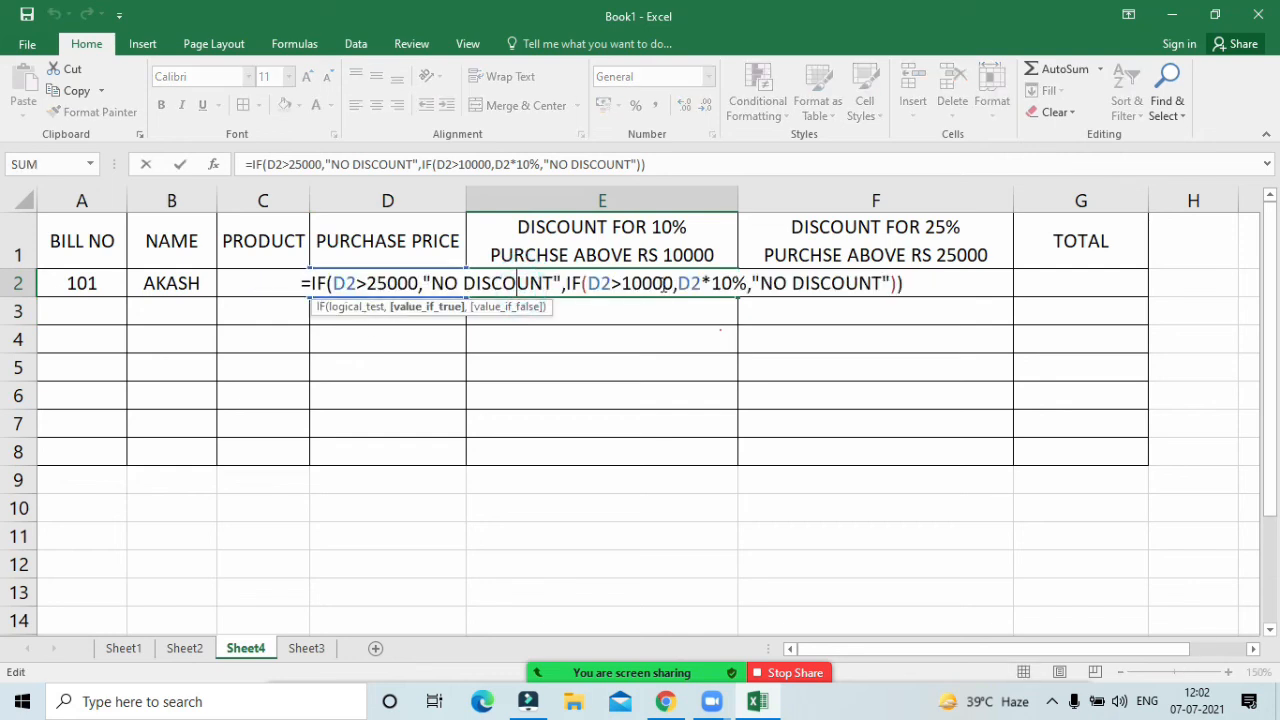
key("Return")
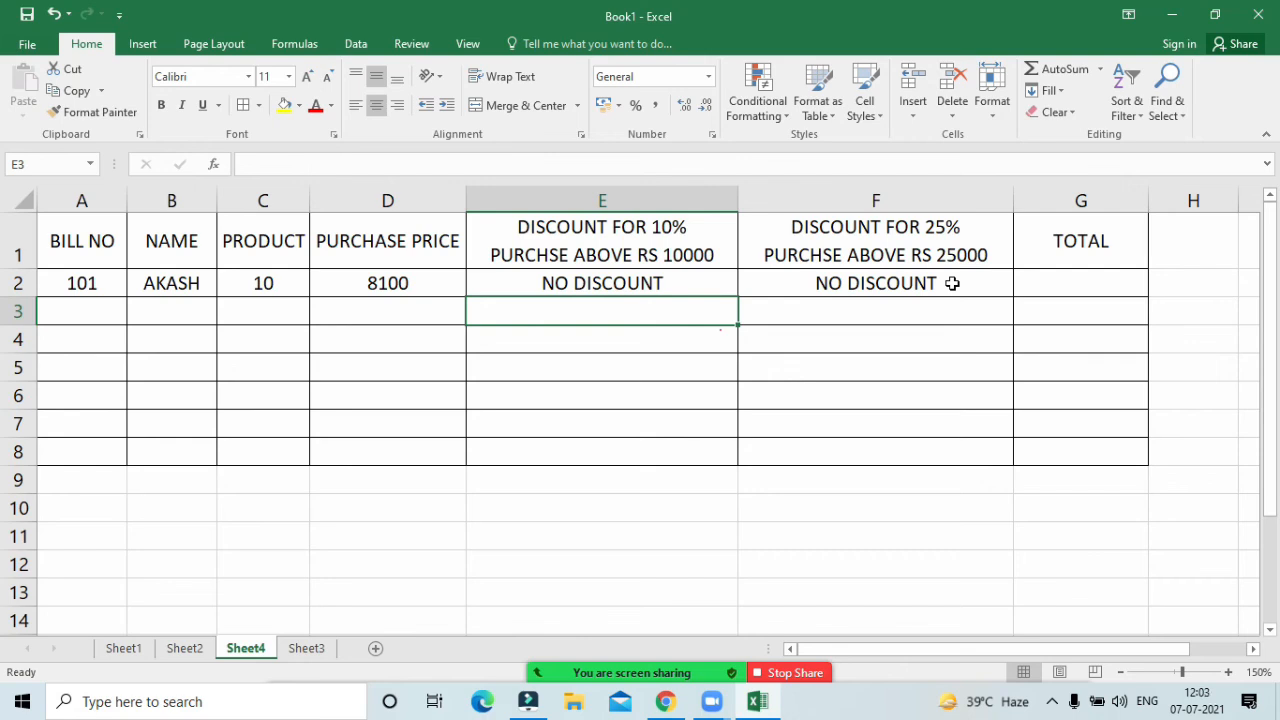
Step: In Zoom's participants list, ask all to unmute, ask the participant who is still muted again, and minimize the list
mouse_move(600, 672)
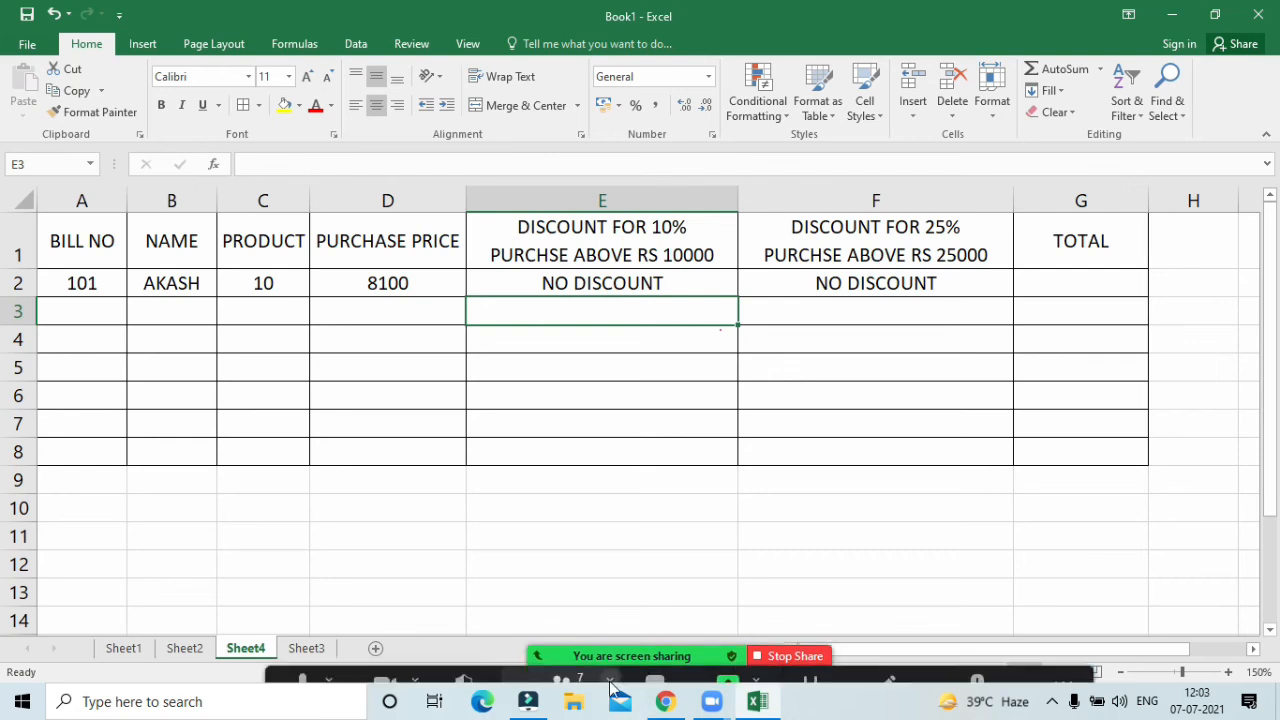
left_click(561, 662)
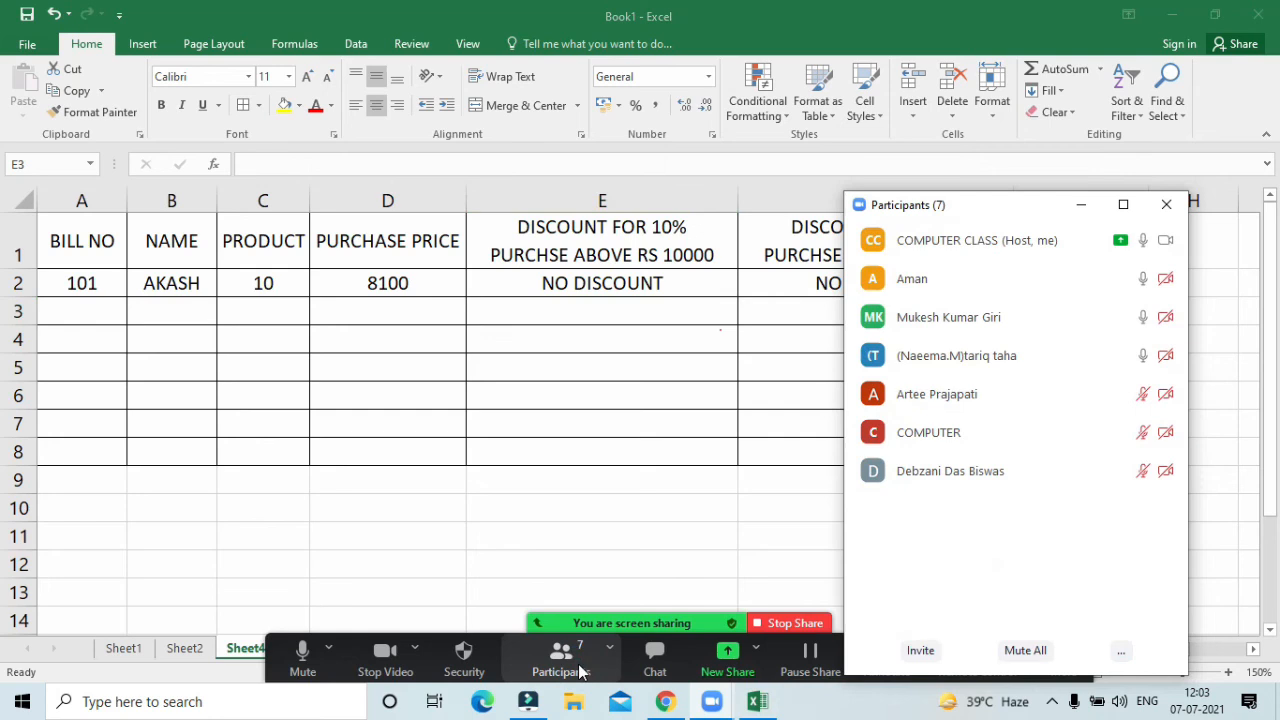
left_click(1119, 653)
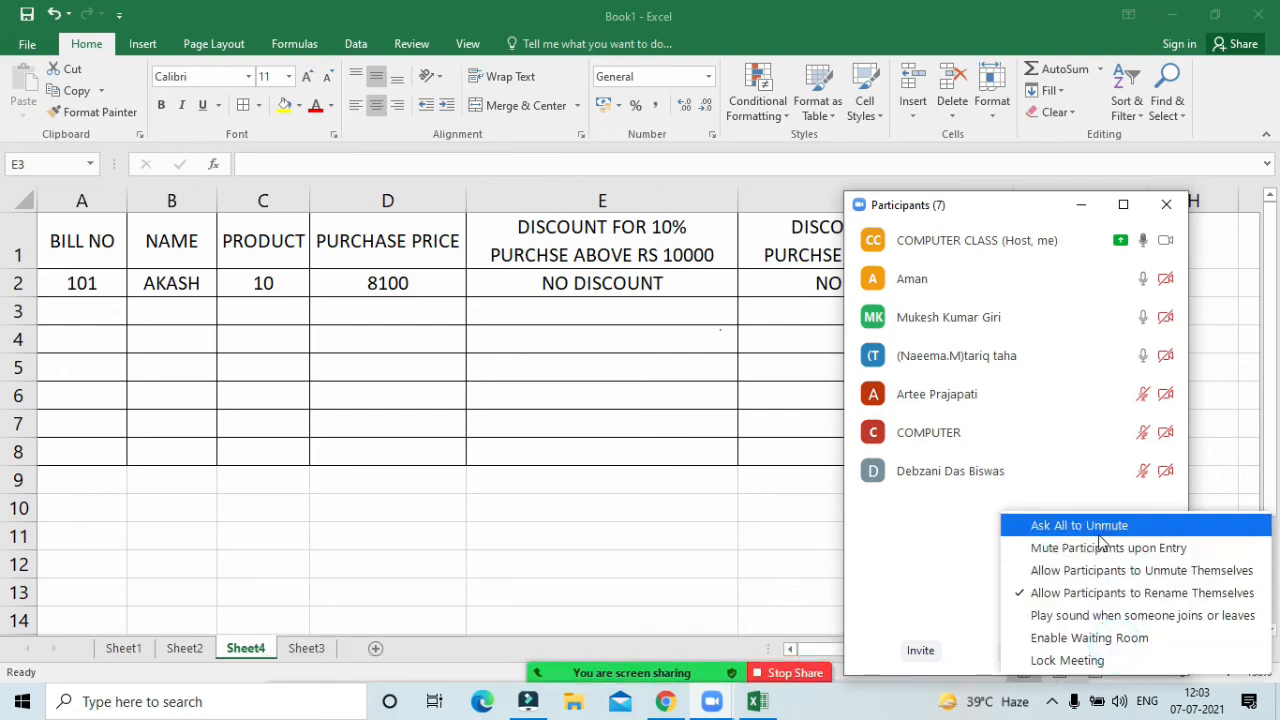
left_click(1100, 525)
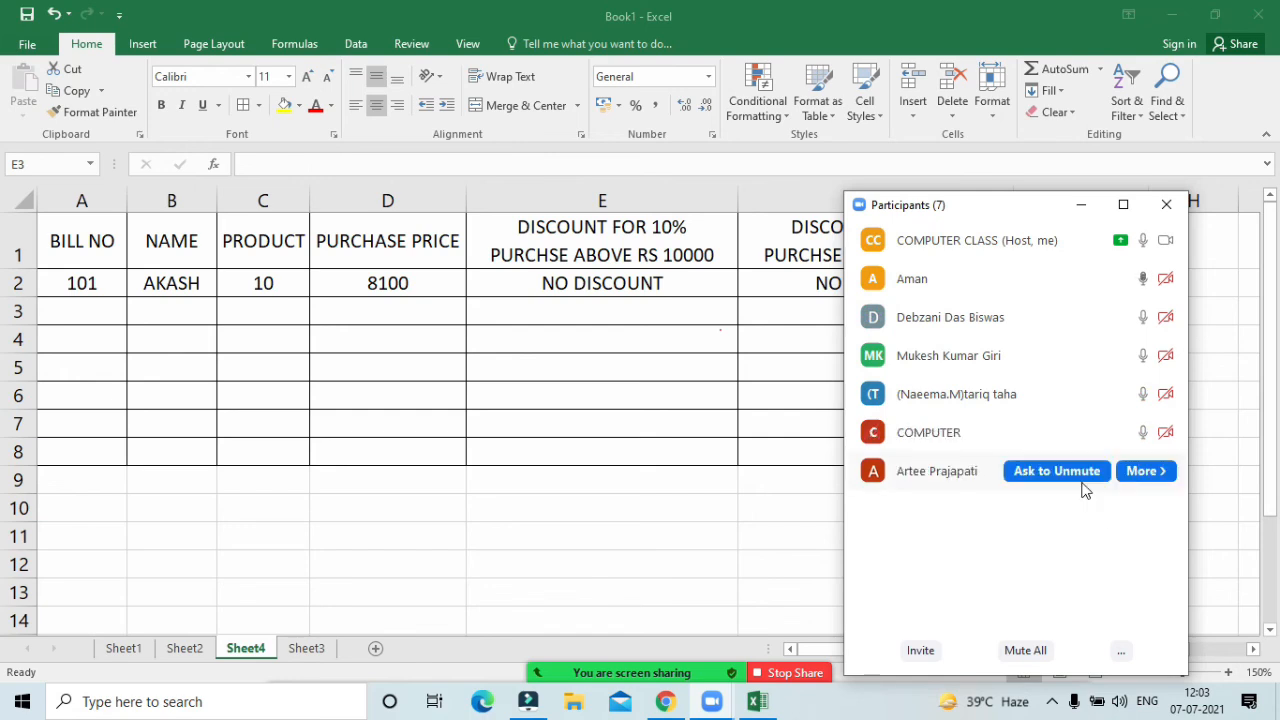
left_click(1069, 475)
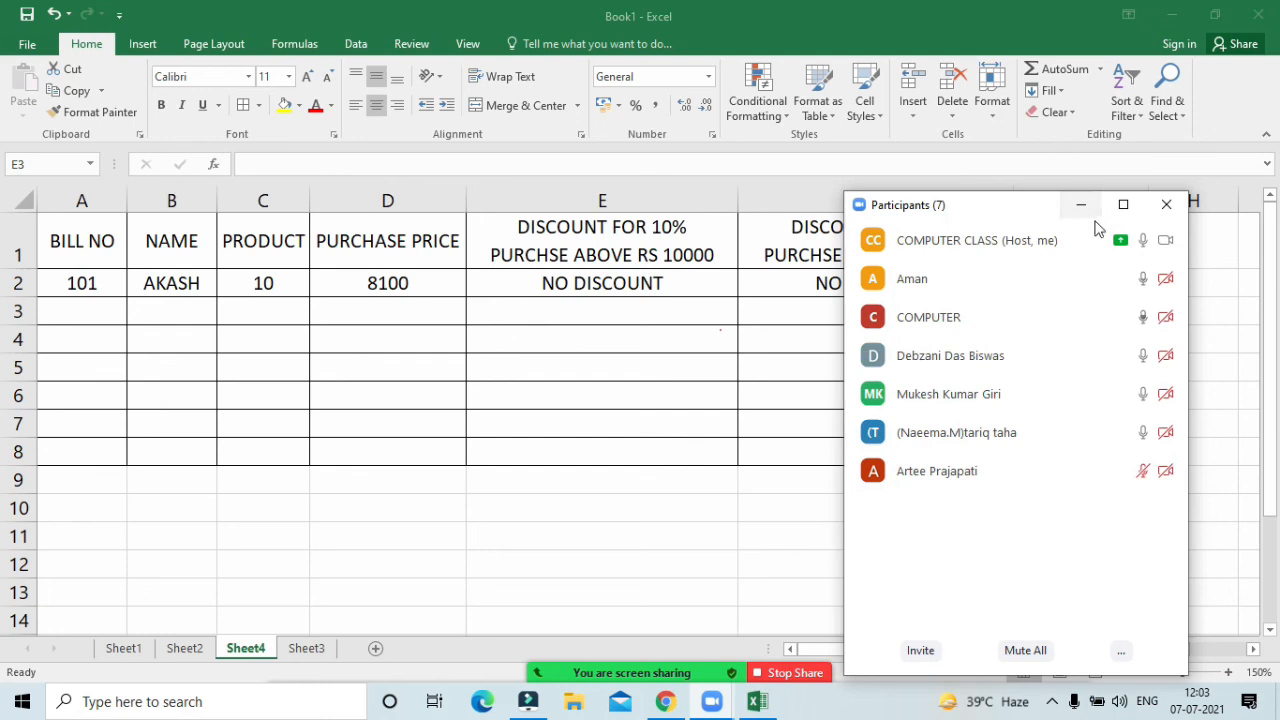
left_click(1084, 210)
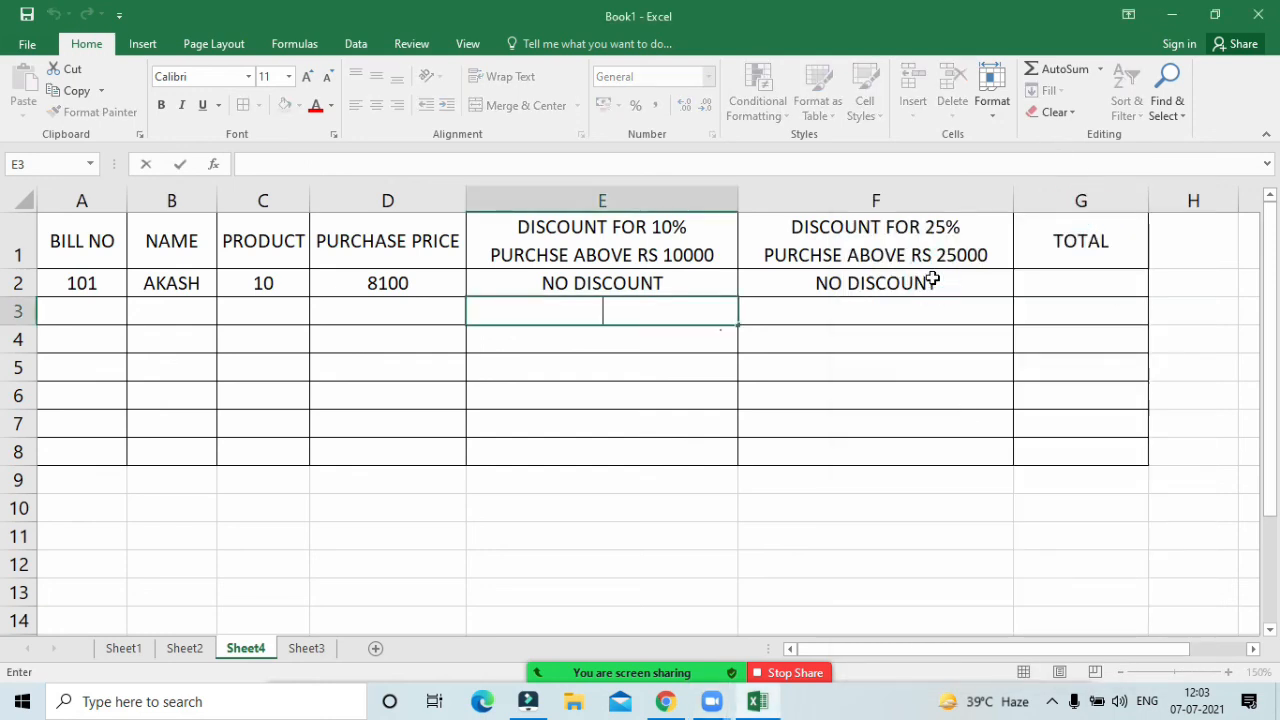
Step: Review the IF formula in F2 in edit mode, checking the Zoom participants list meanwhile, and leave the formula as entered
left_click(932, 281)
double_click(932, 281)
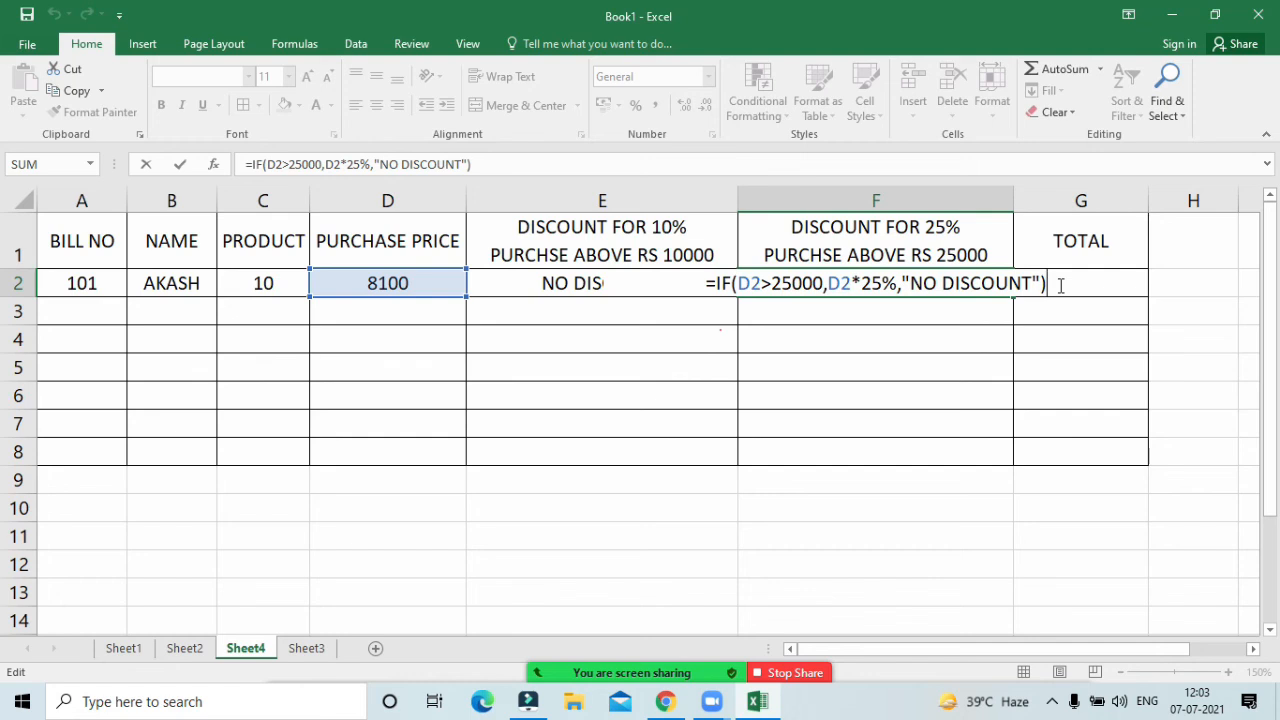
left_click(1051, 285)
mouse_move(610, 658)
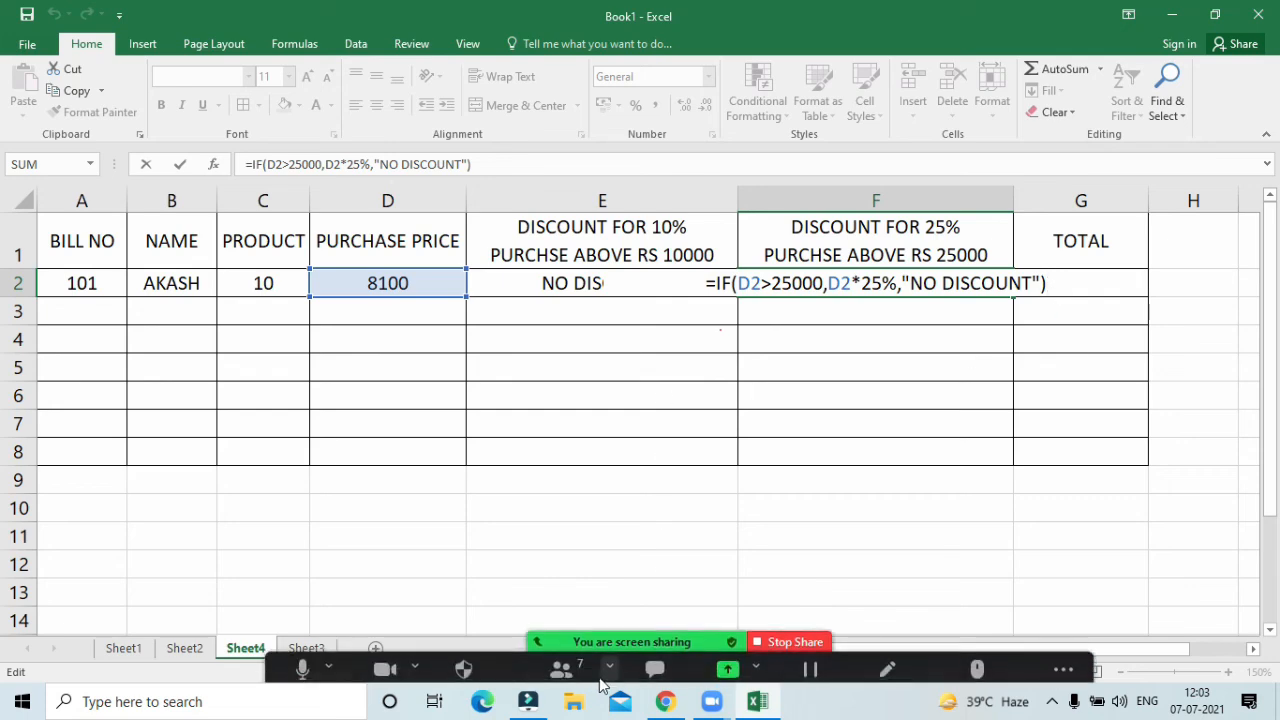
left_click(587, 679)
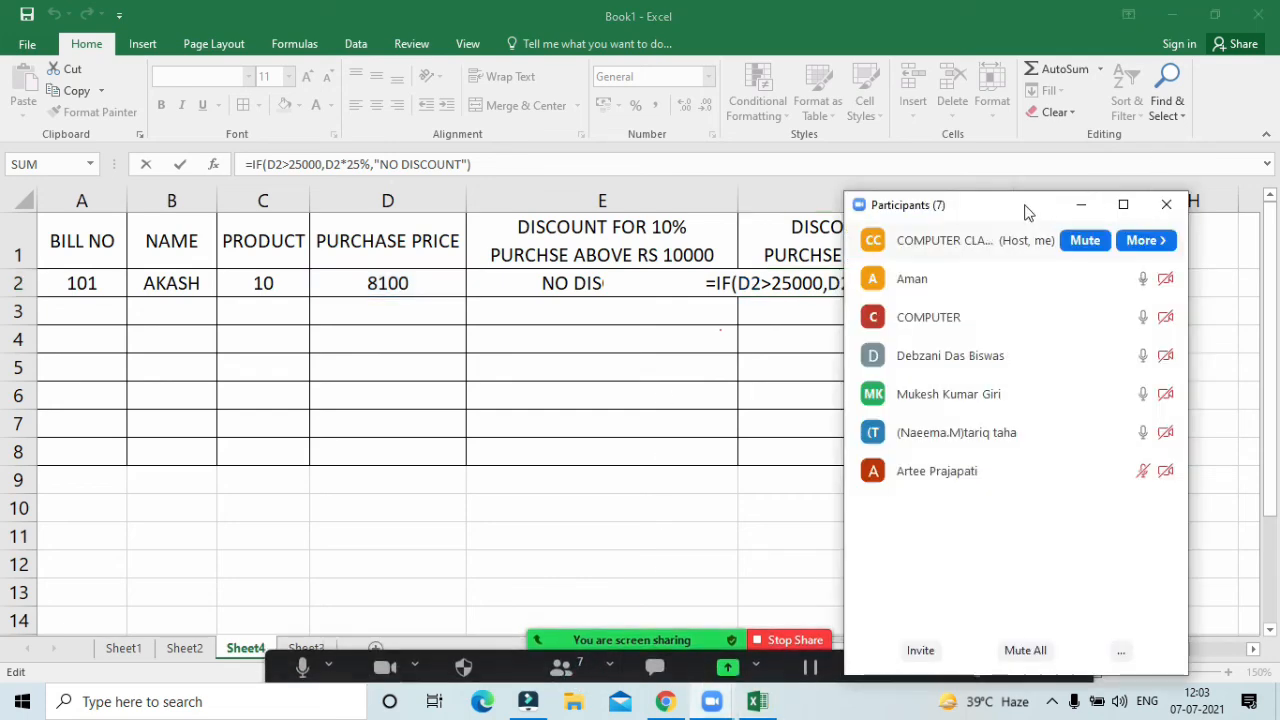
left_click_drag(1022, 205, 308, 219)
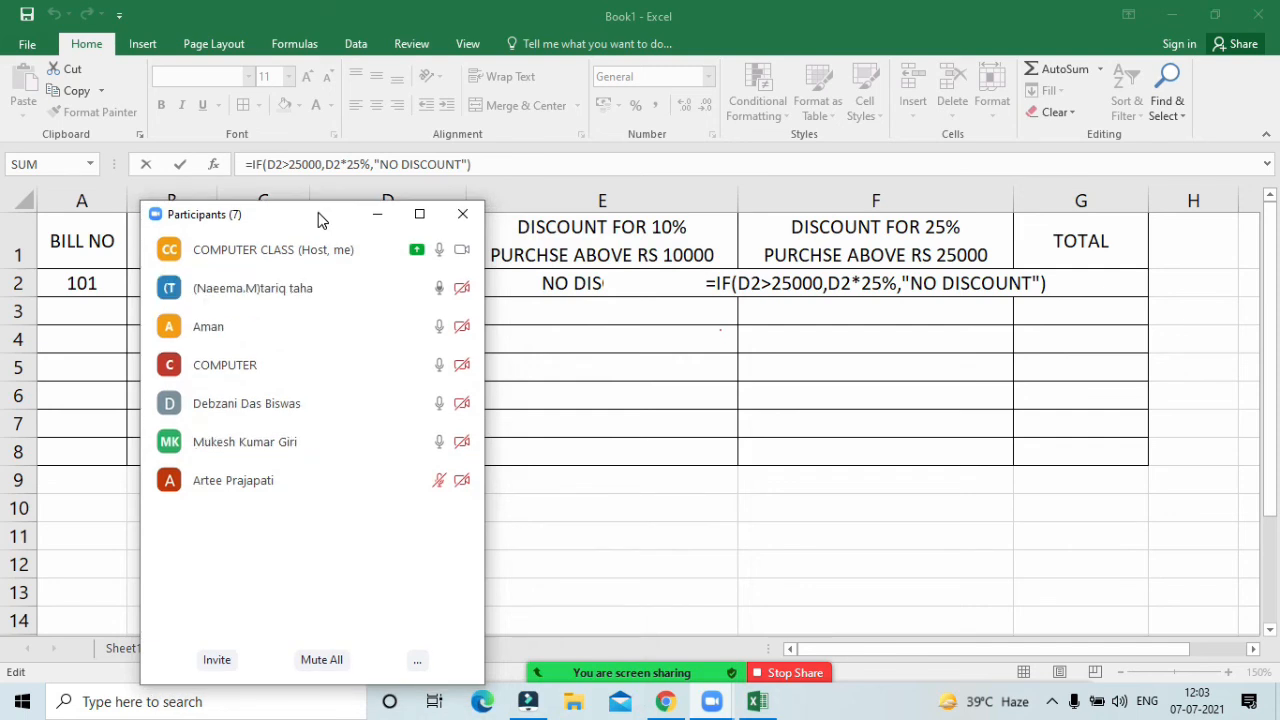
left_click(450, 216)
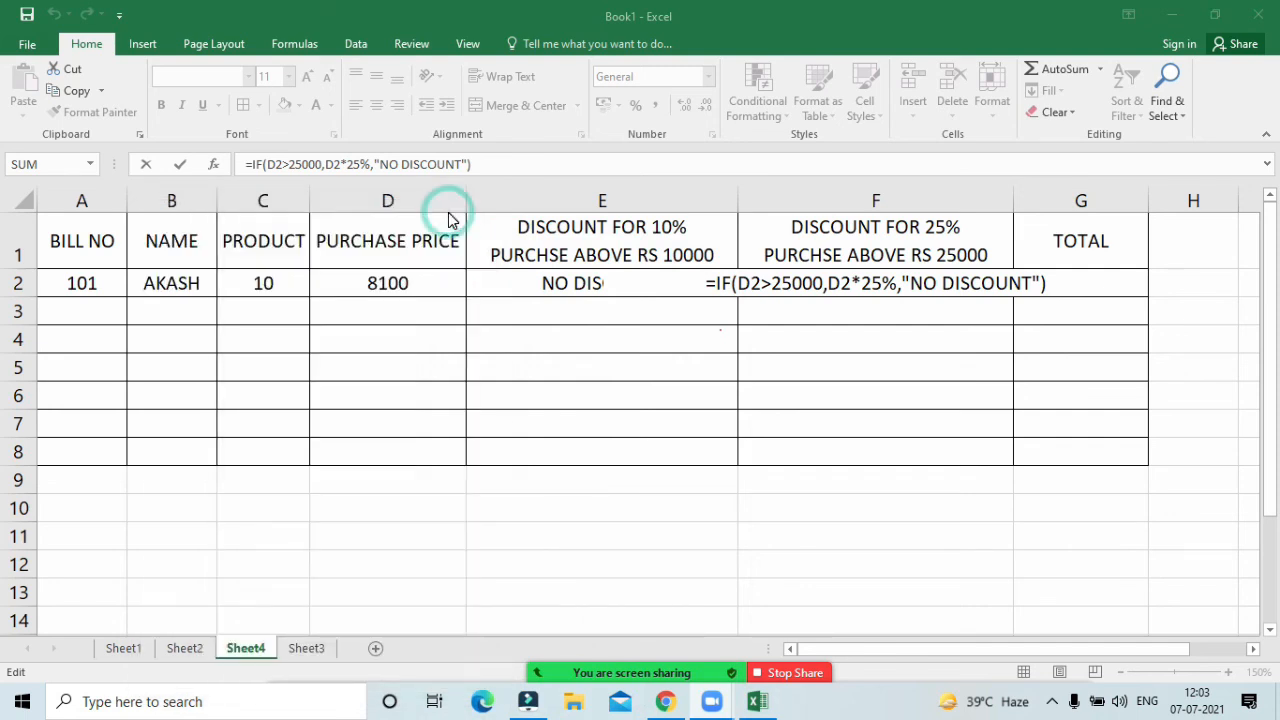
left_click(1050, 282)
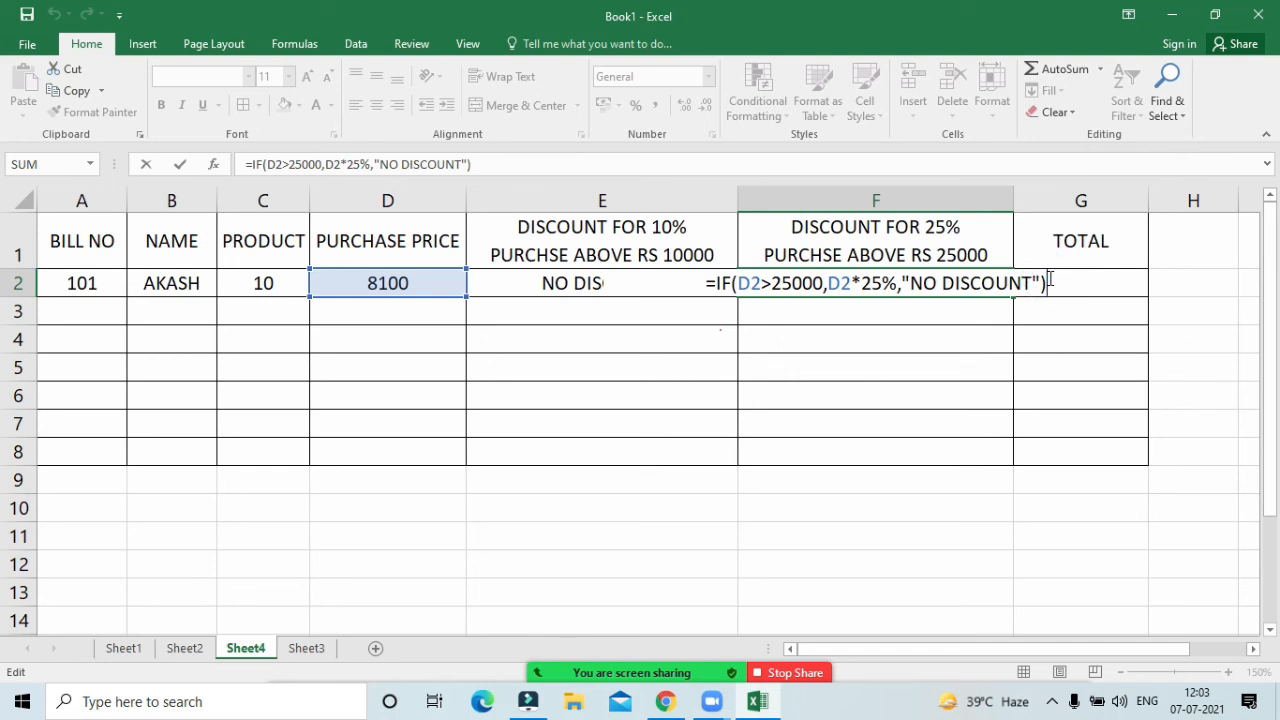
key("Return")
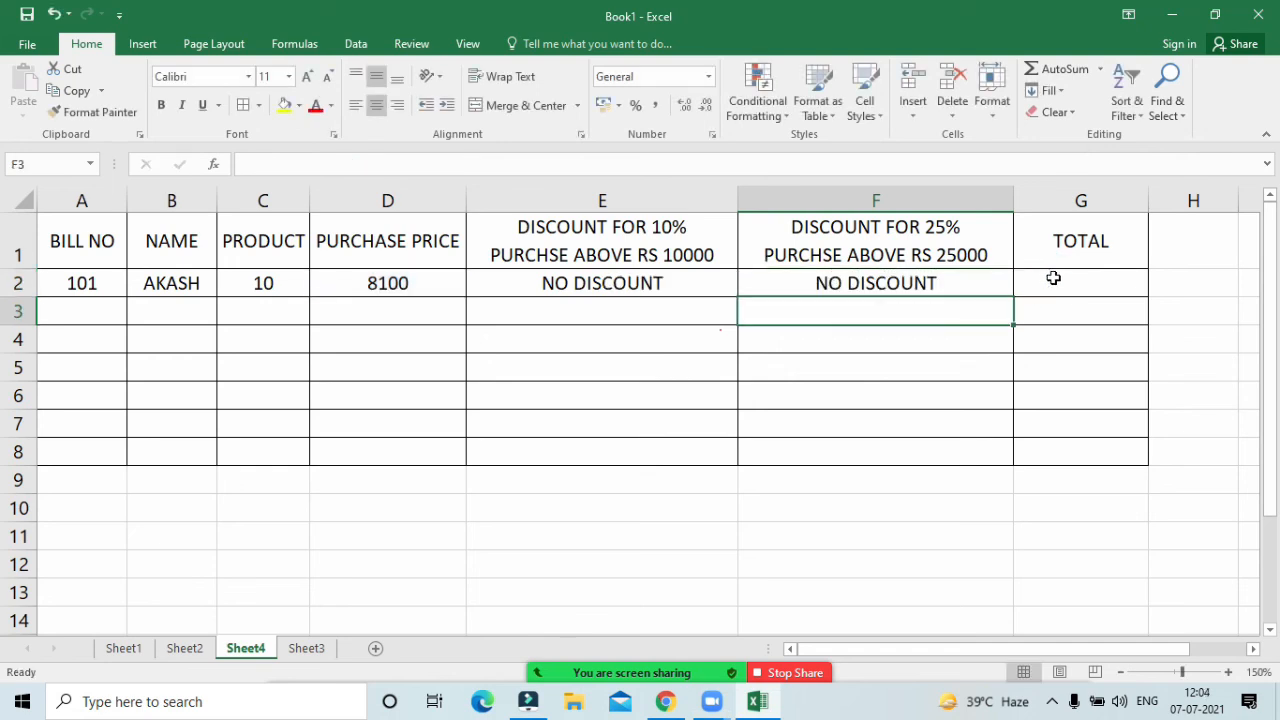
Step: Start an IF formula in the TOTAL cell G2 that tests whether the purchase price satisfies D2>25000
left_click(1053, 280)
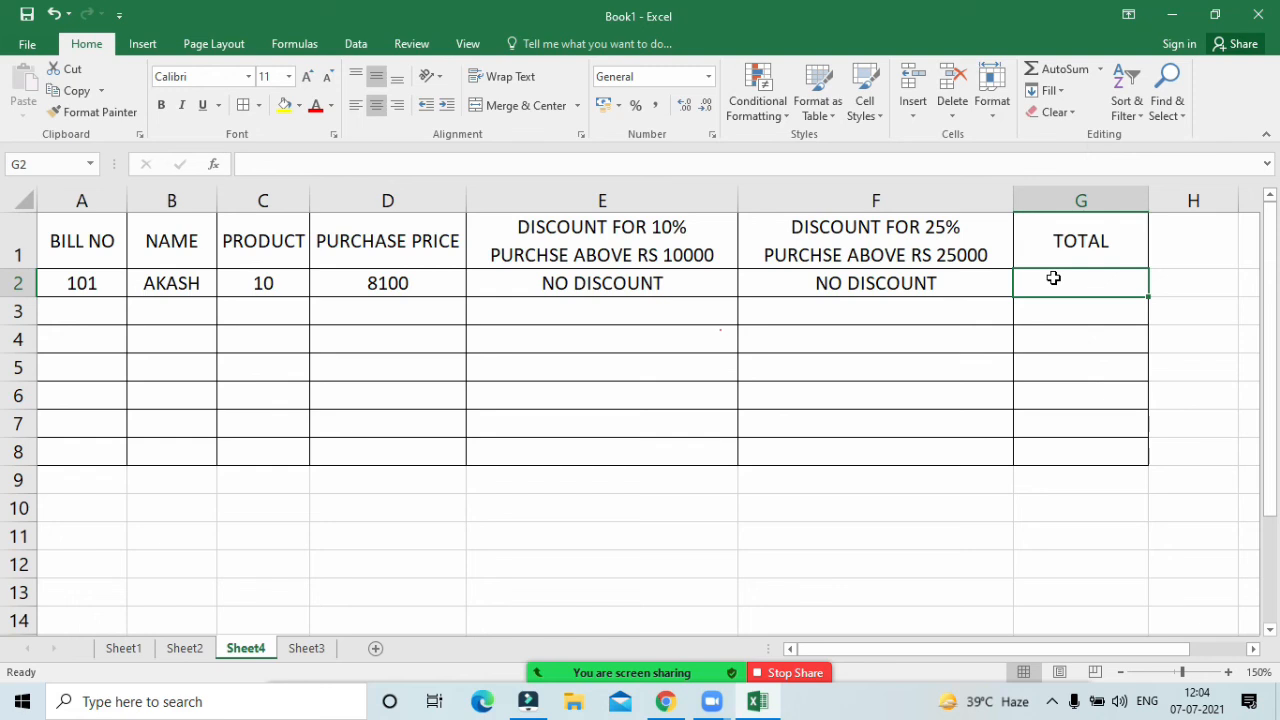
type("=")
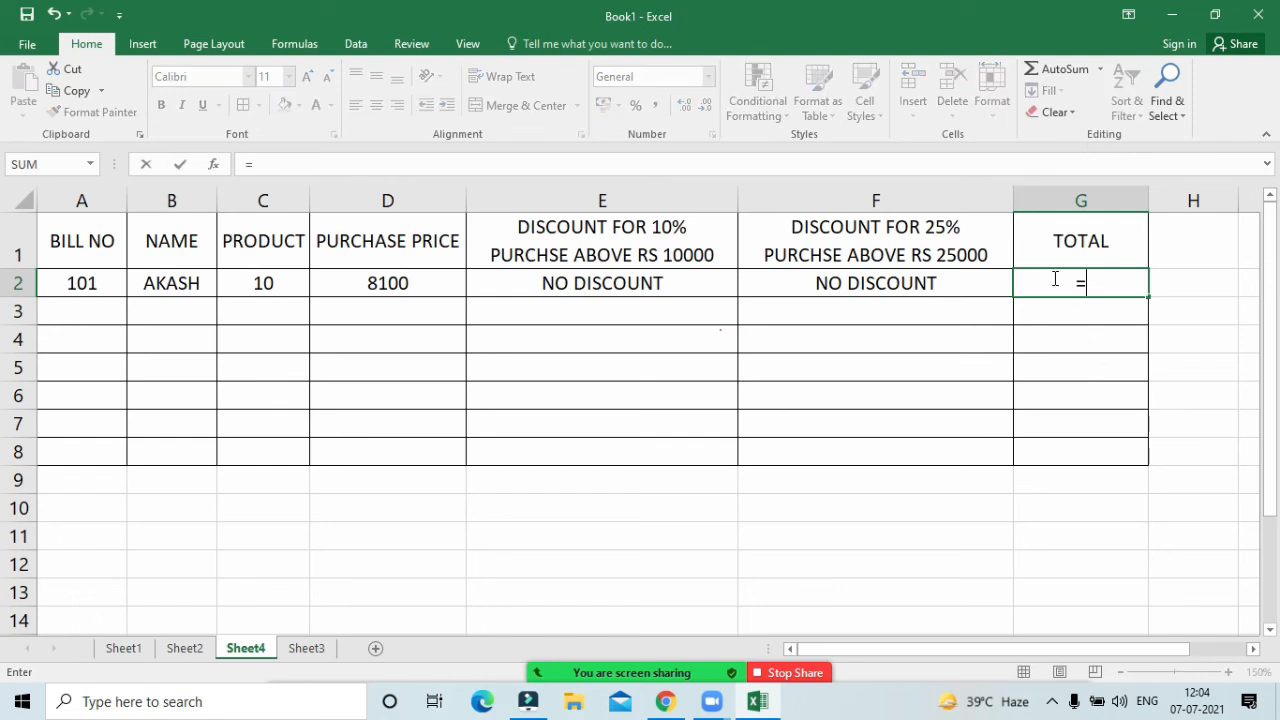
type("if(")
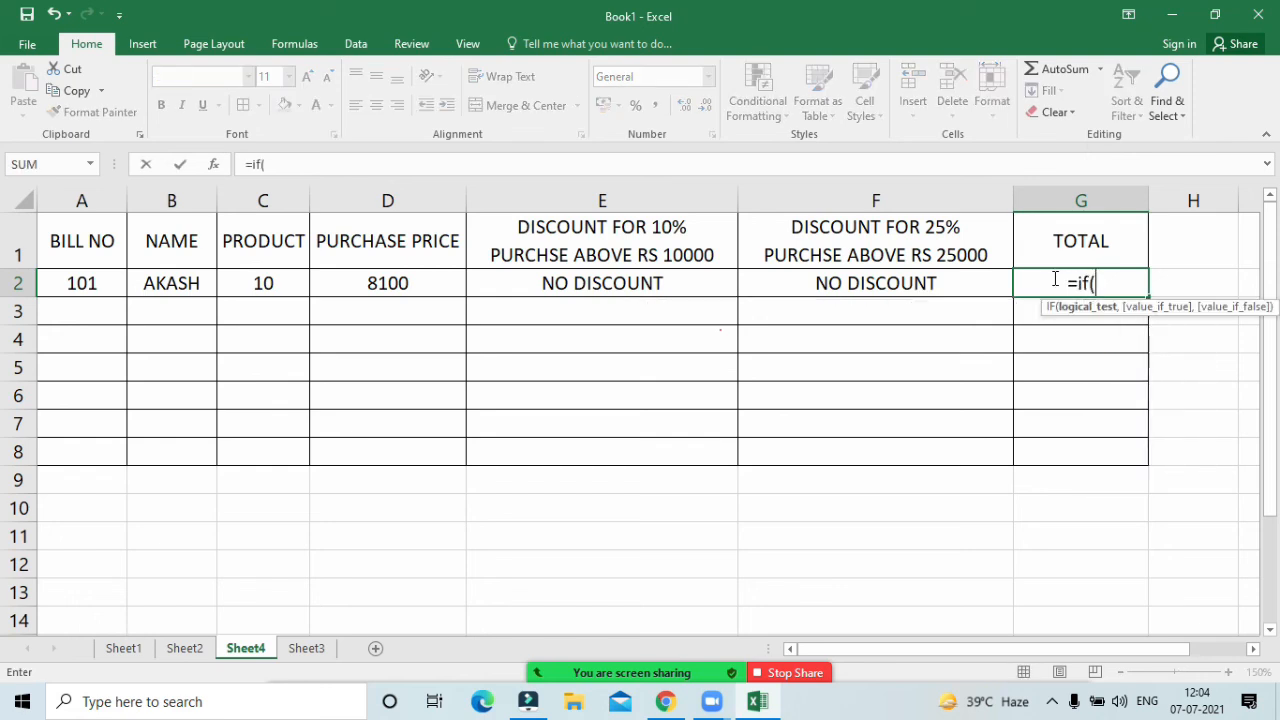
left_click(432, 266)
left_click(428, 283)
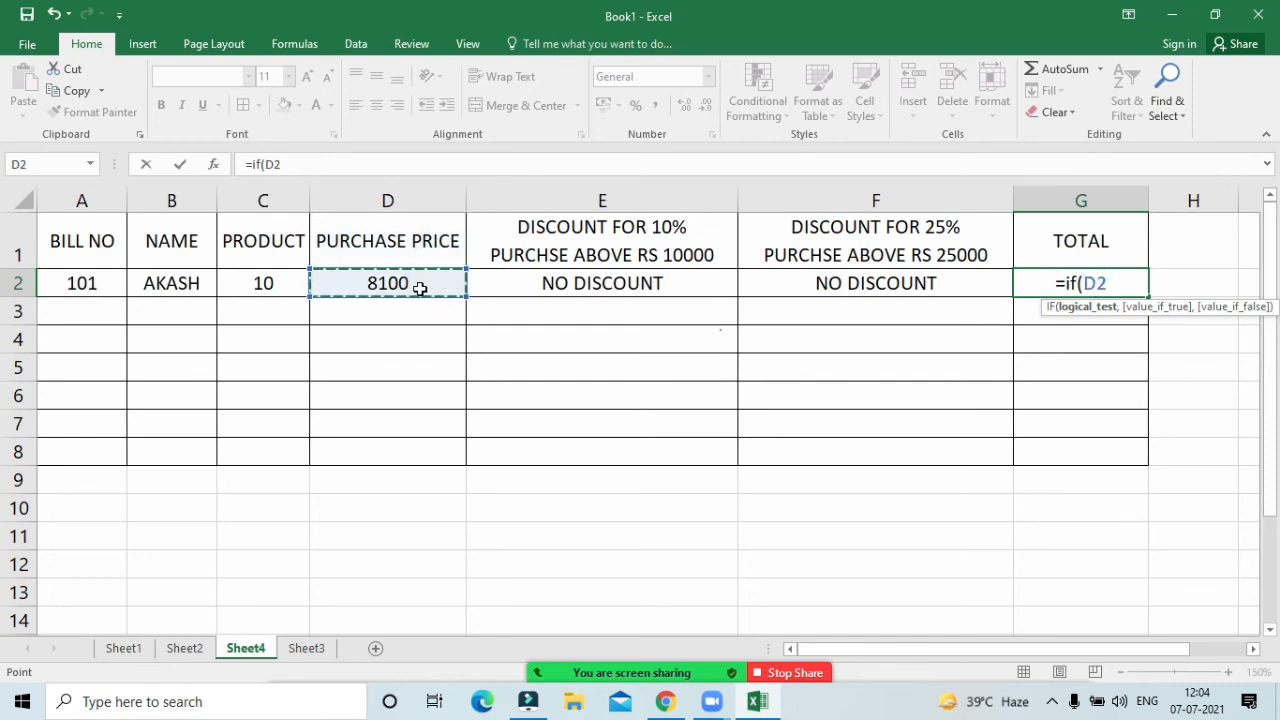
type(">")
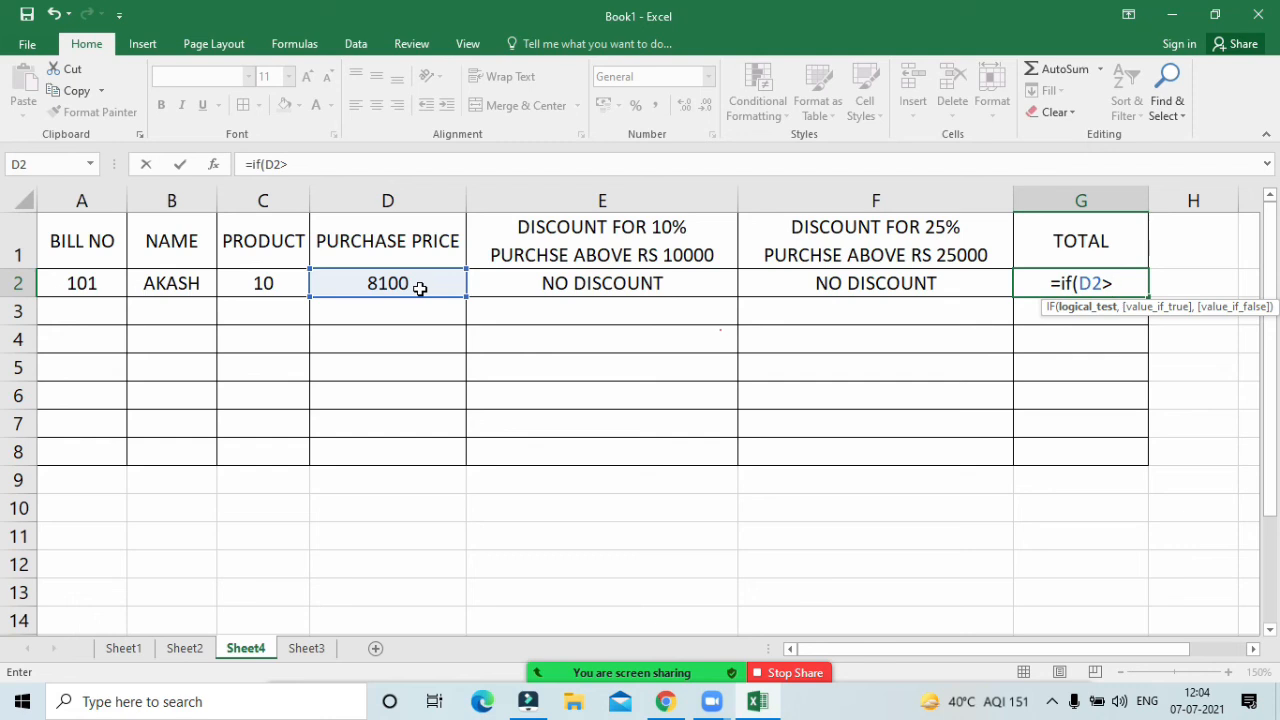
type("200")
key("BackSpace")
key("BackSpace")
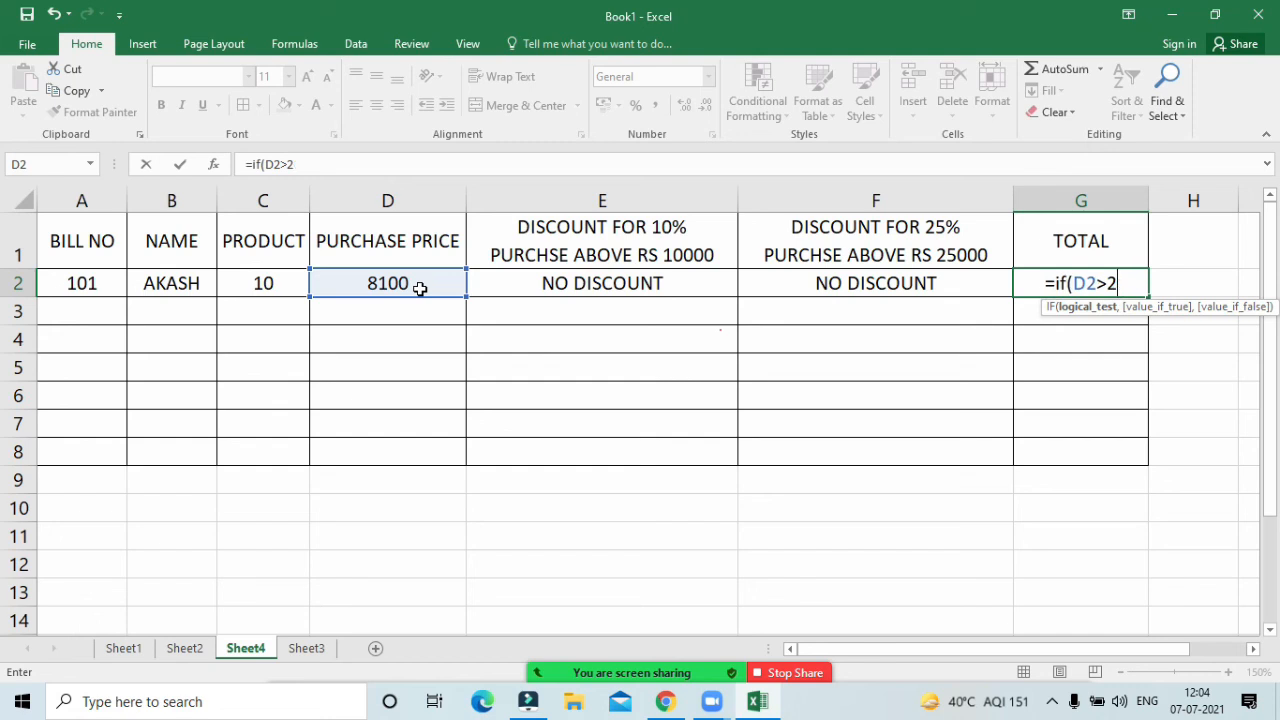
type("5000")
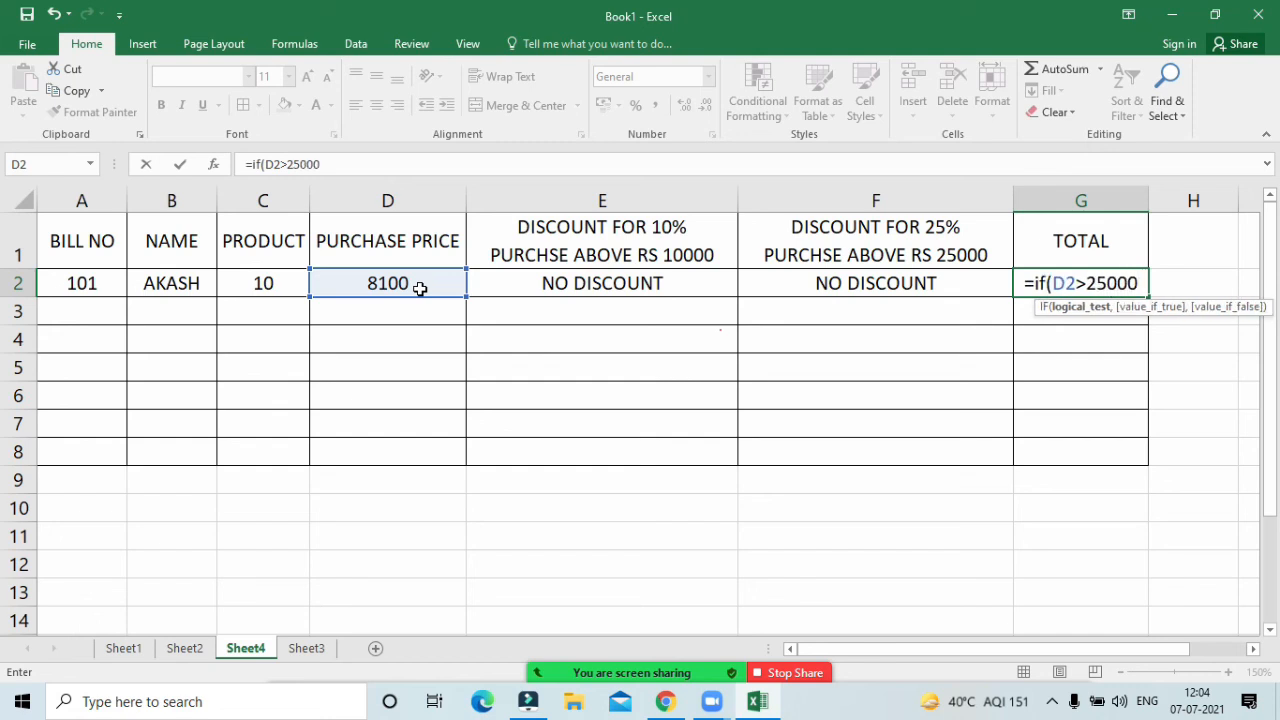
type(",")
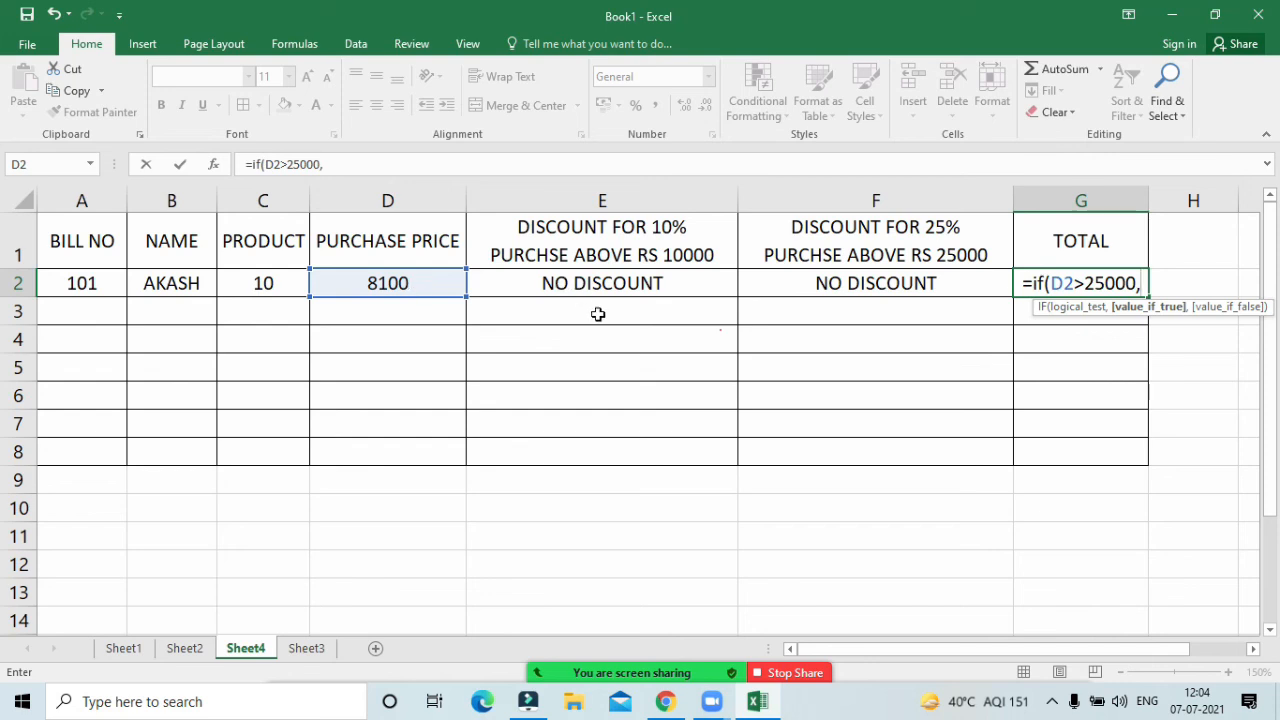
Step: Continue the G2 formula with D2-F2 as the value if true and a nested IF testing D2>10000 as the value if false
left_click(420, 285)
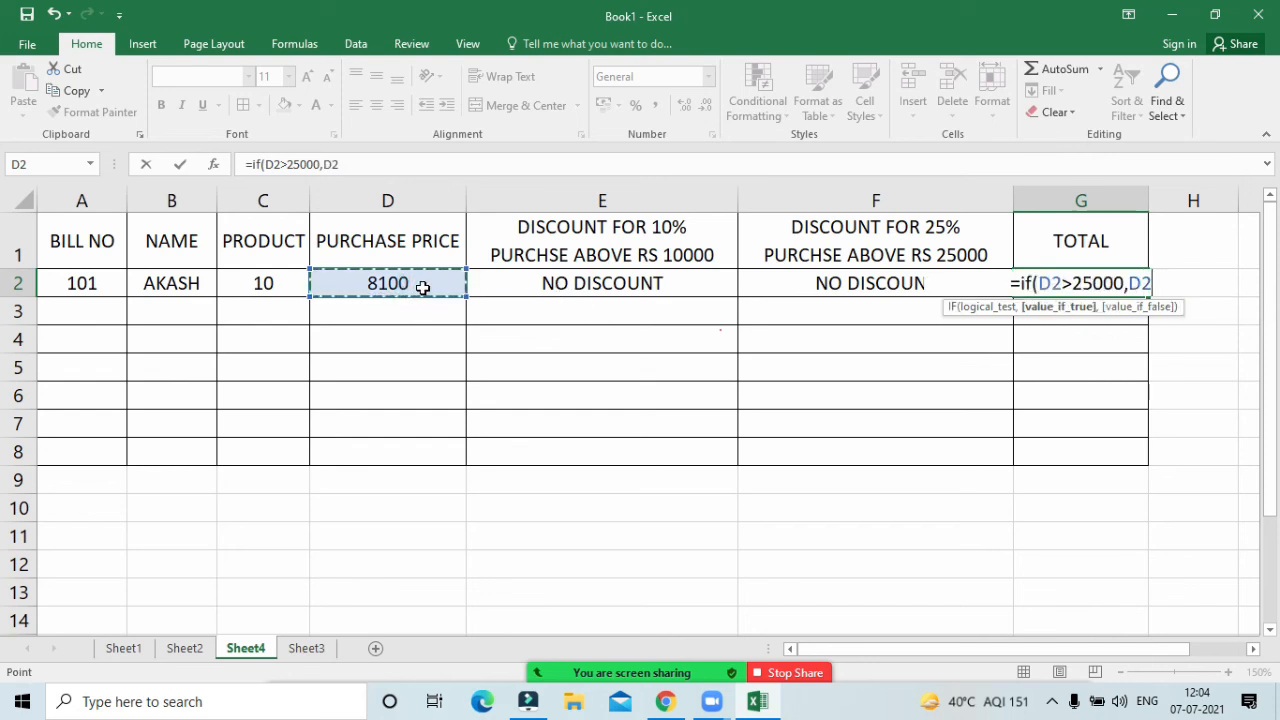
type("-")
left_click(784, 289)
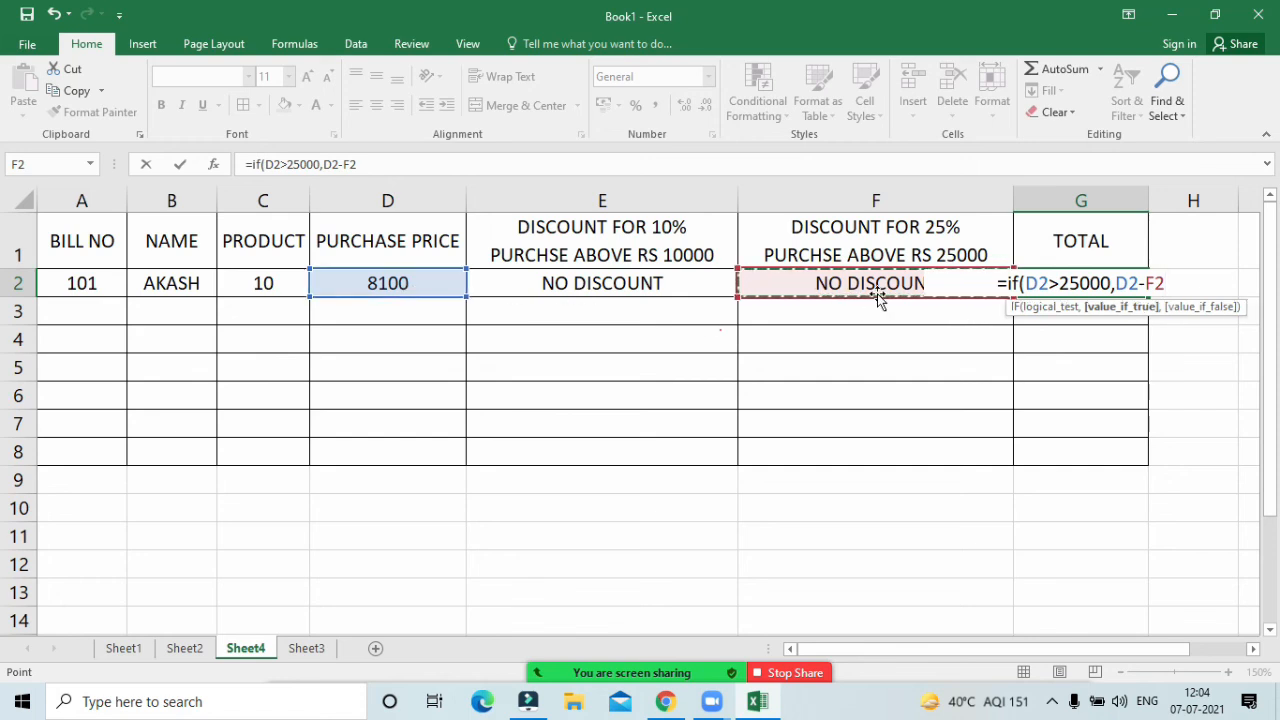
type(",i")
type("f(")
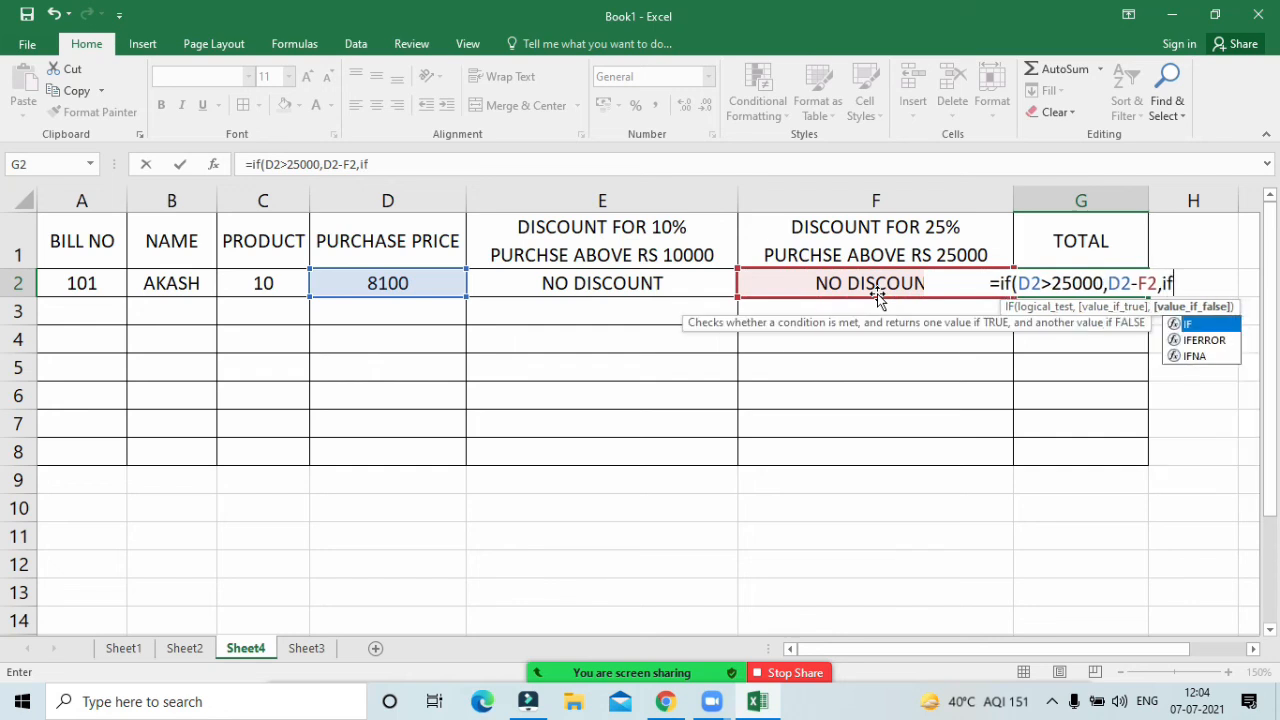
left_click(390, 283)
type(">1000")
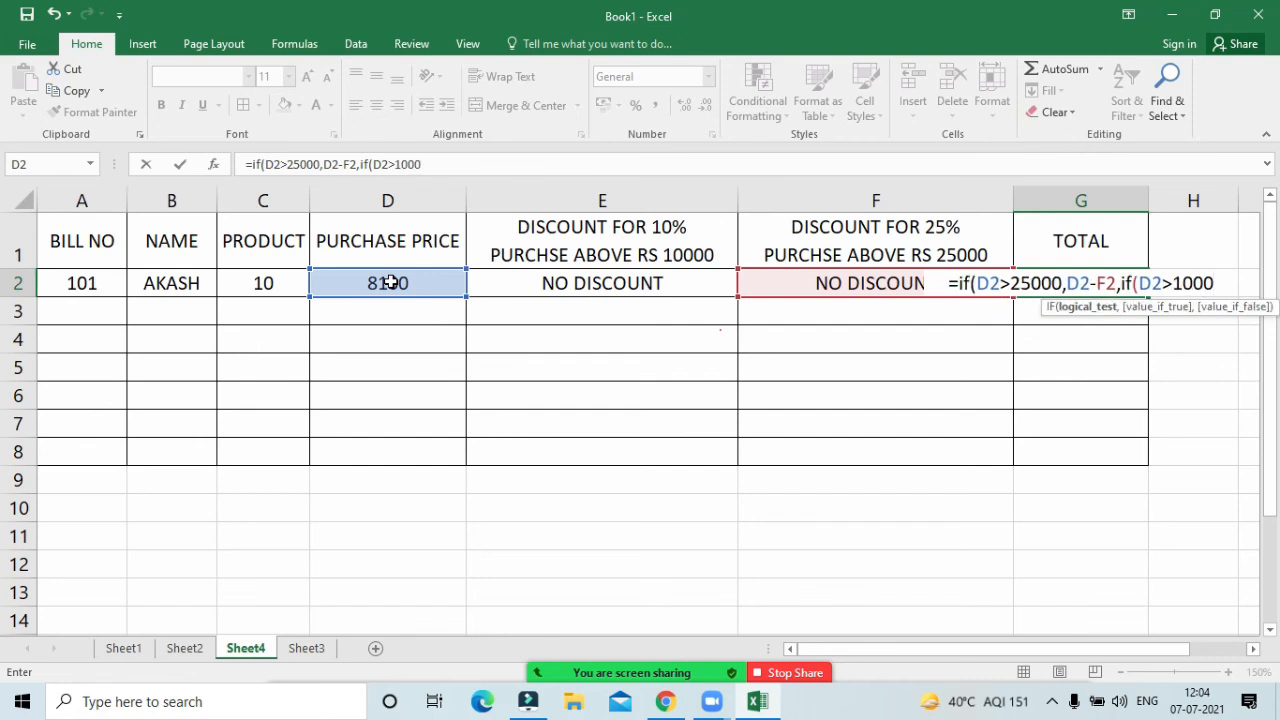
type("0,")
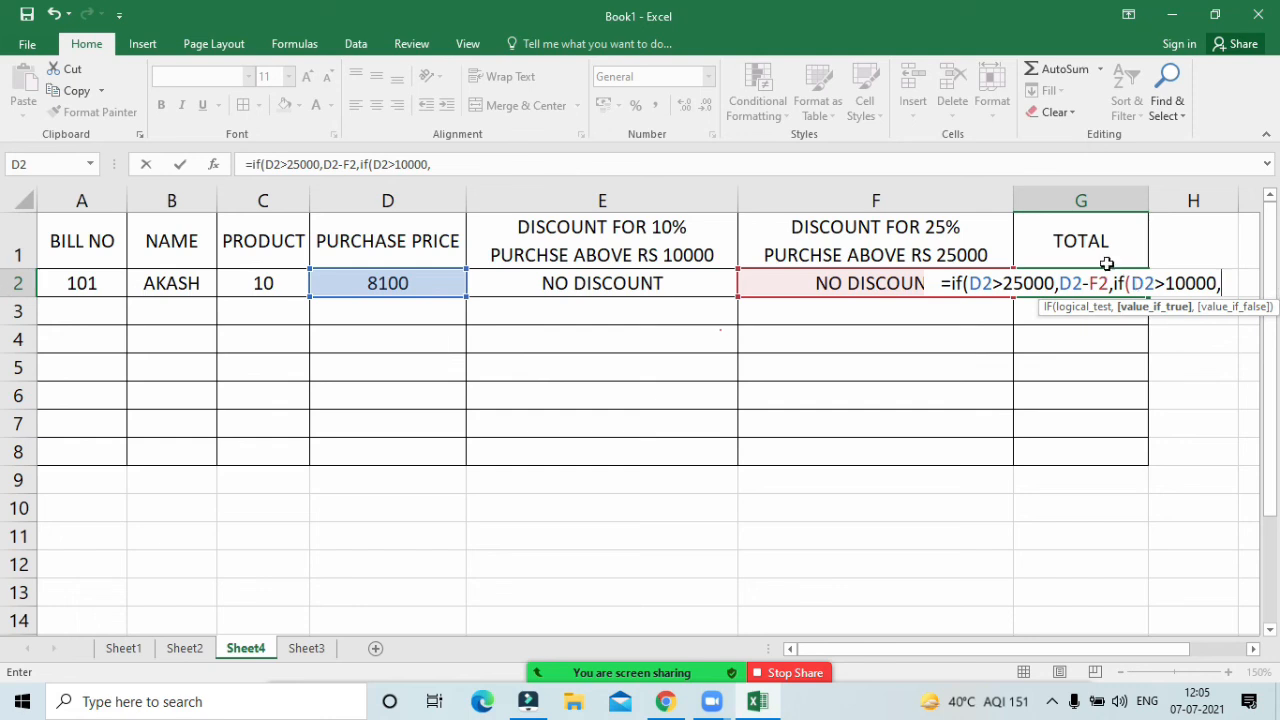
Step: Complete the nested IF in G2 to return D2-E2 when true and D2 otherwise, and enter the formula
left_click(330, 290)
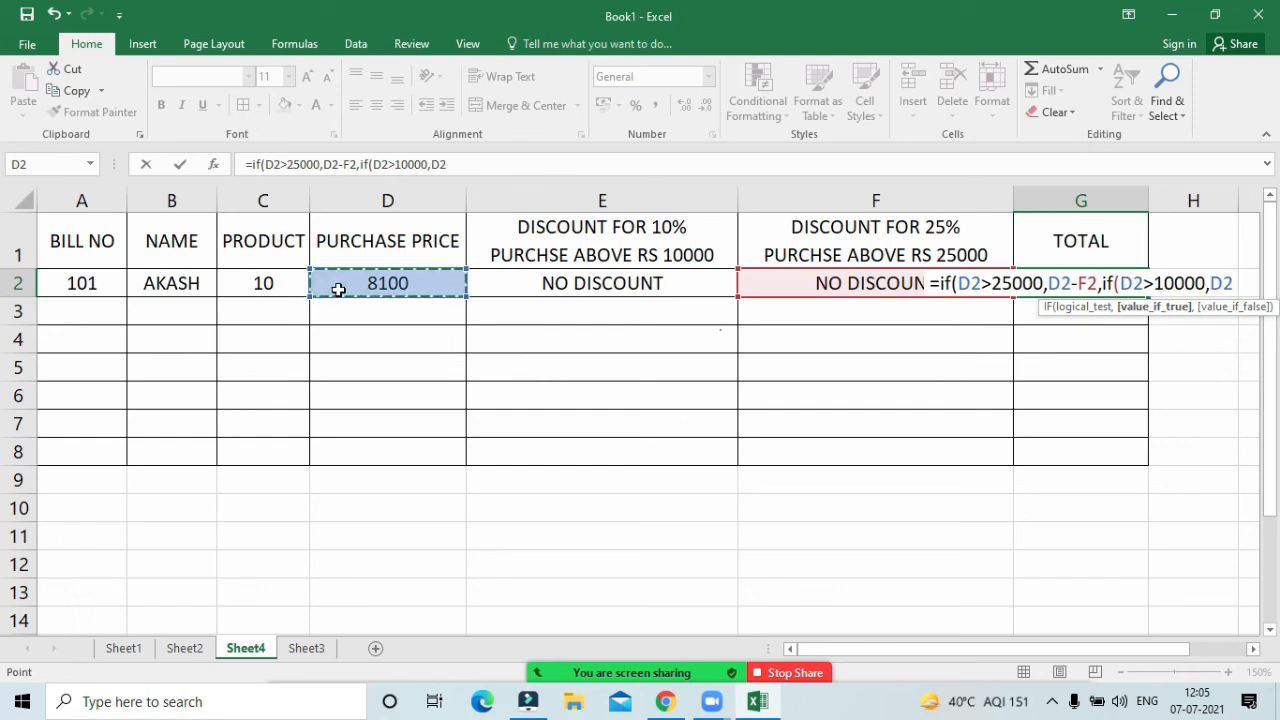
type("-")
left_click(508, 287)
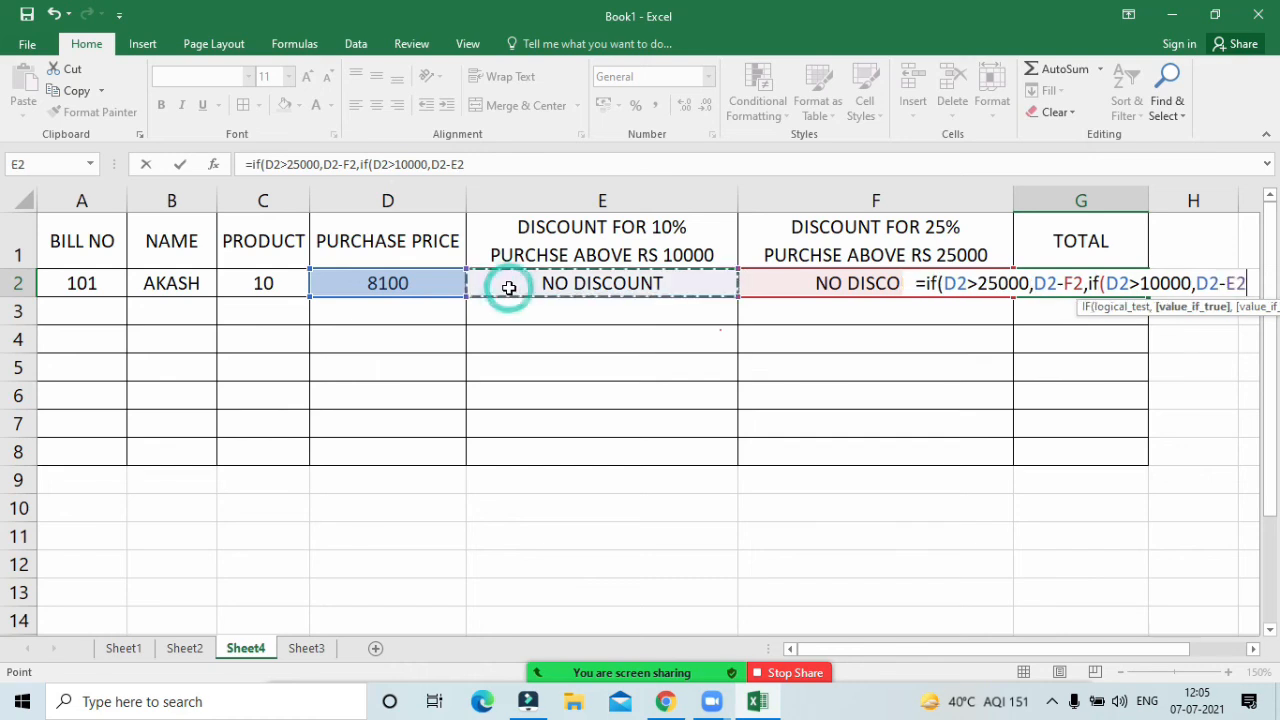
type(",")
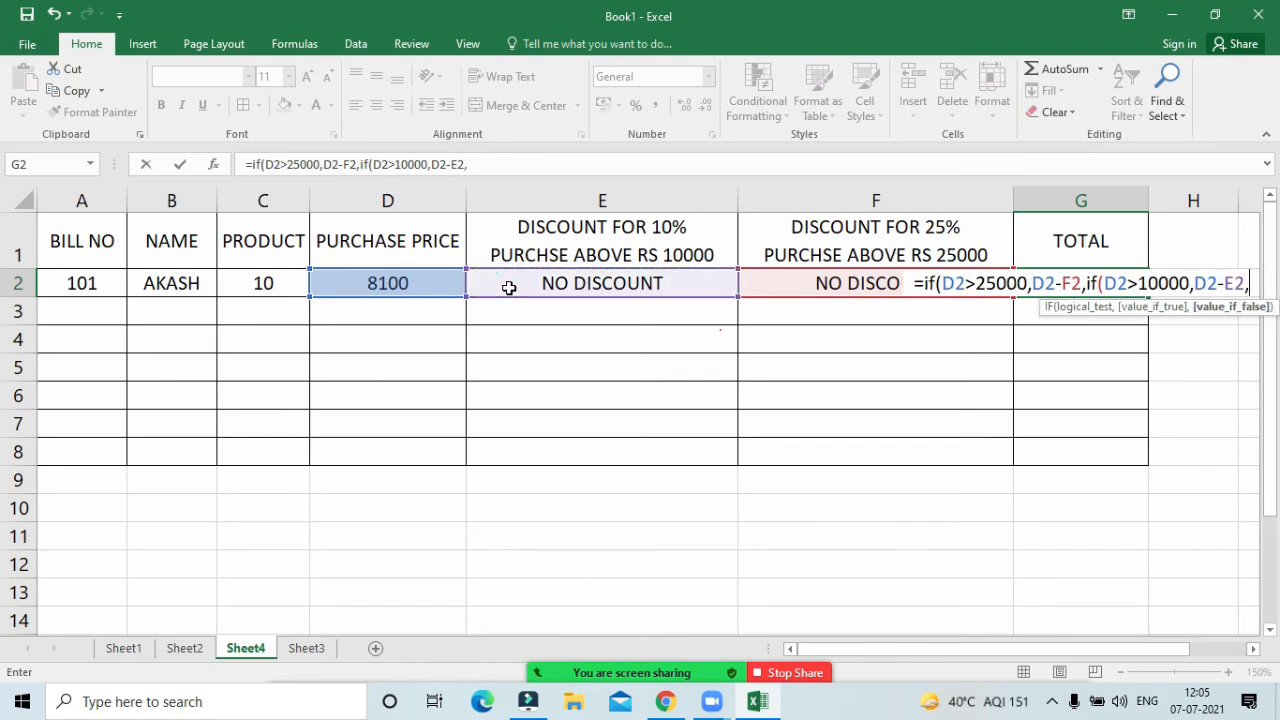
left_click(392, 284)
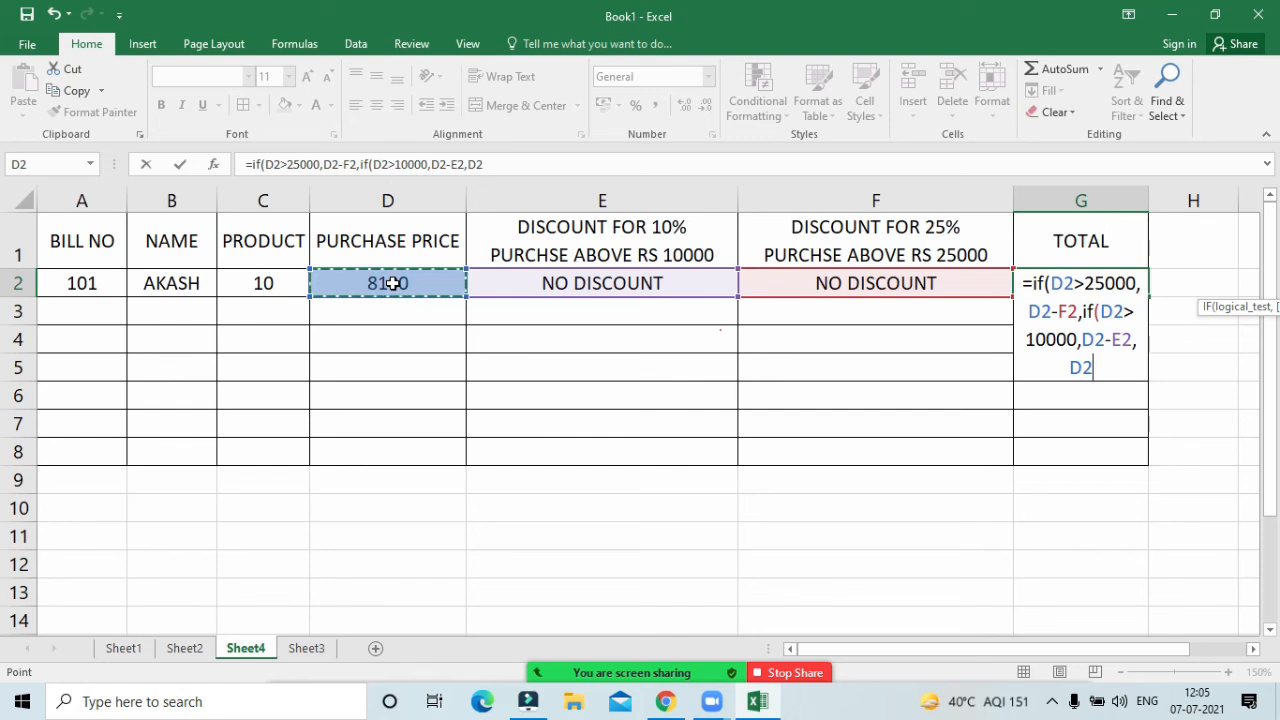
type("))")
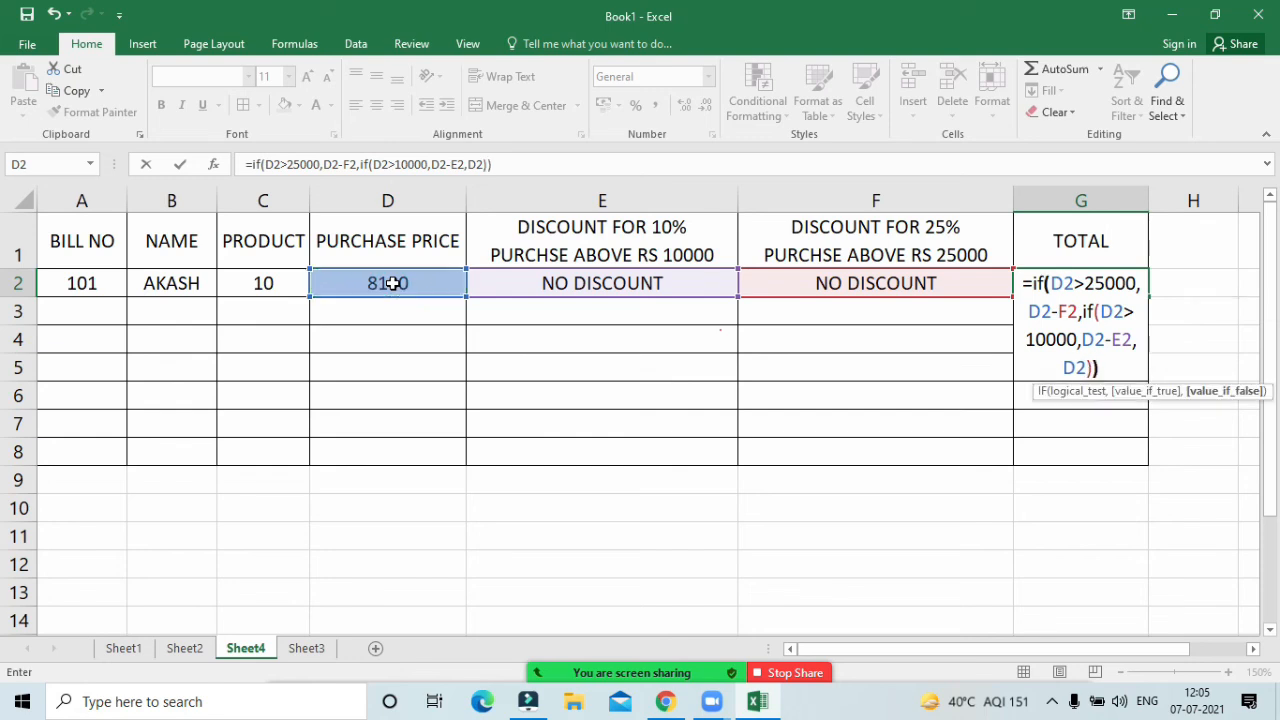
key("Return")
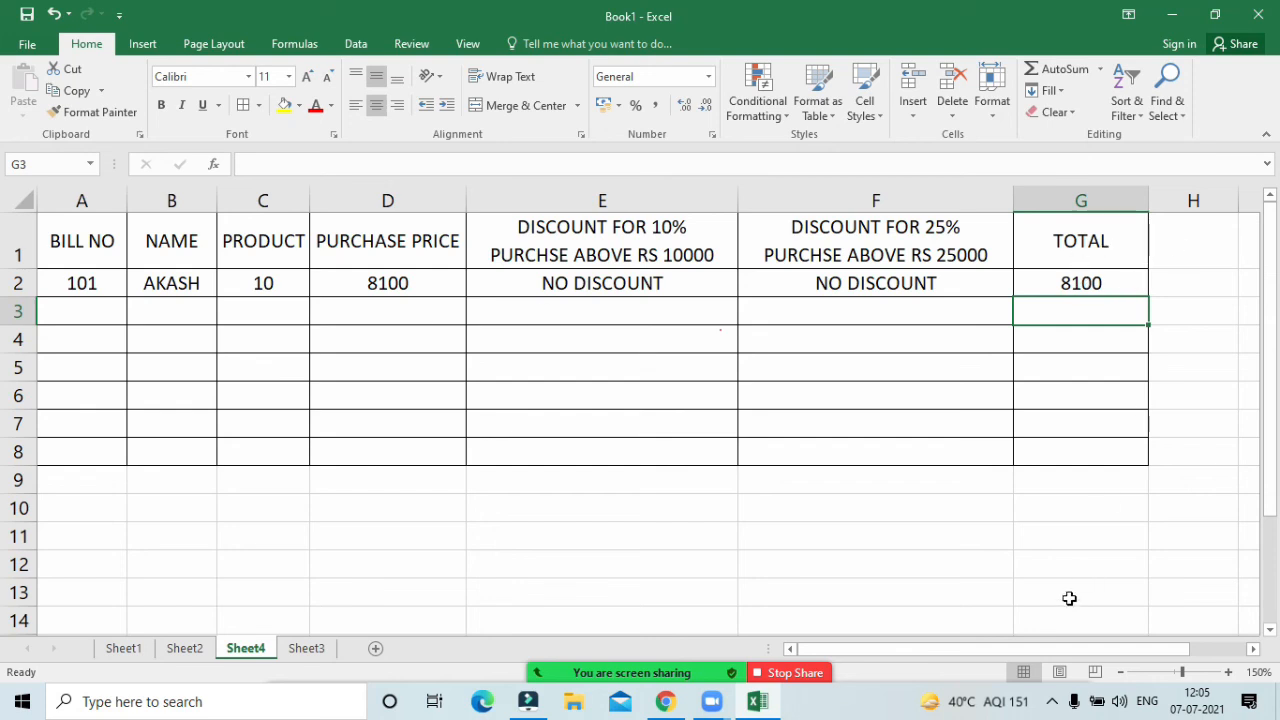
Step: Review the completed nested IF formula in the TOTAL cell G2 in edit mode and leave it as entered
left_click(1180, 348)
scroll(1180, 348, "right", 2)
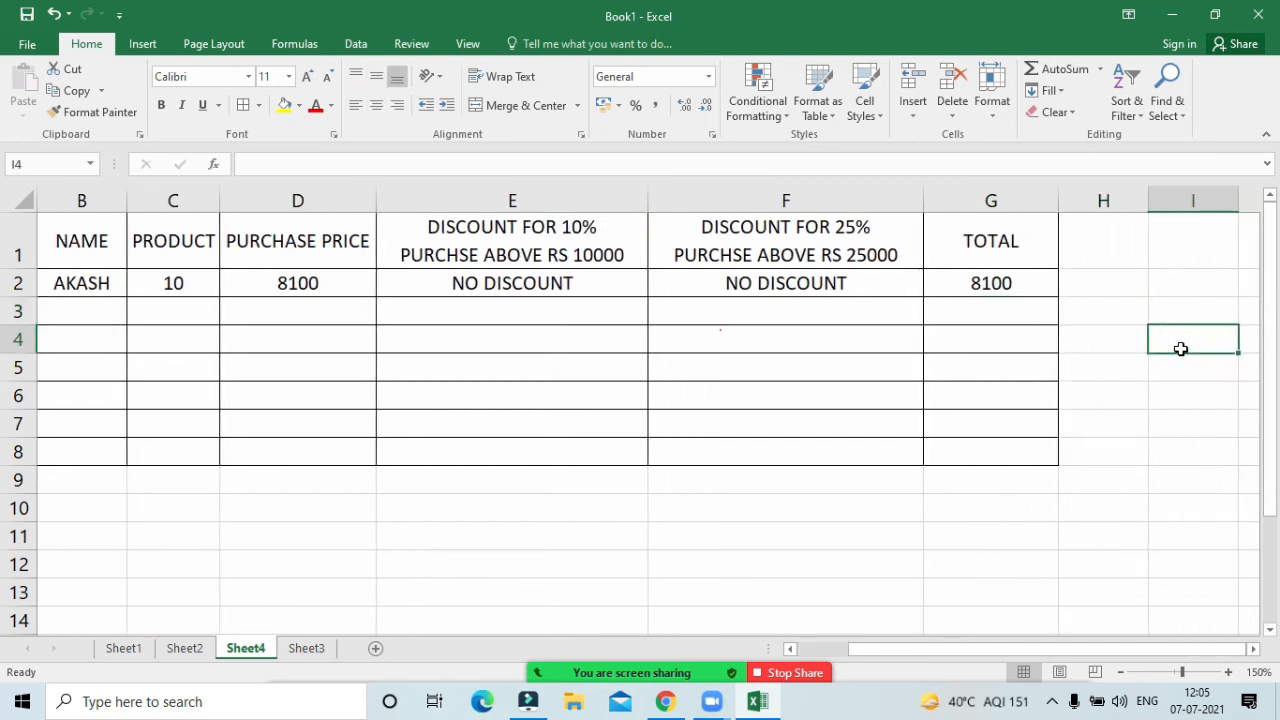
left_click(1026, 285)
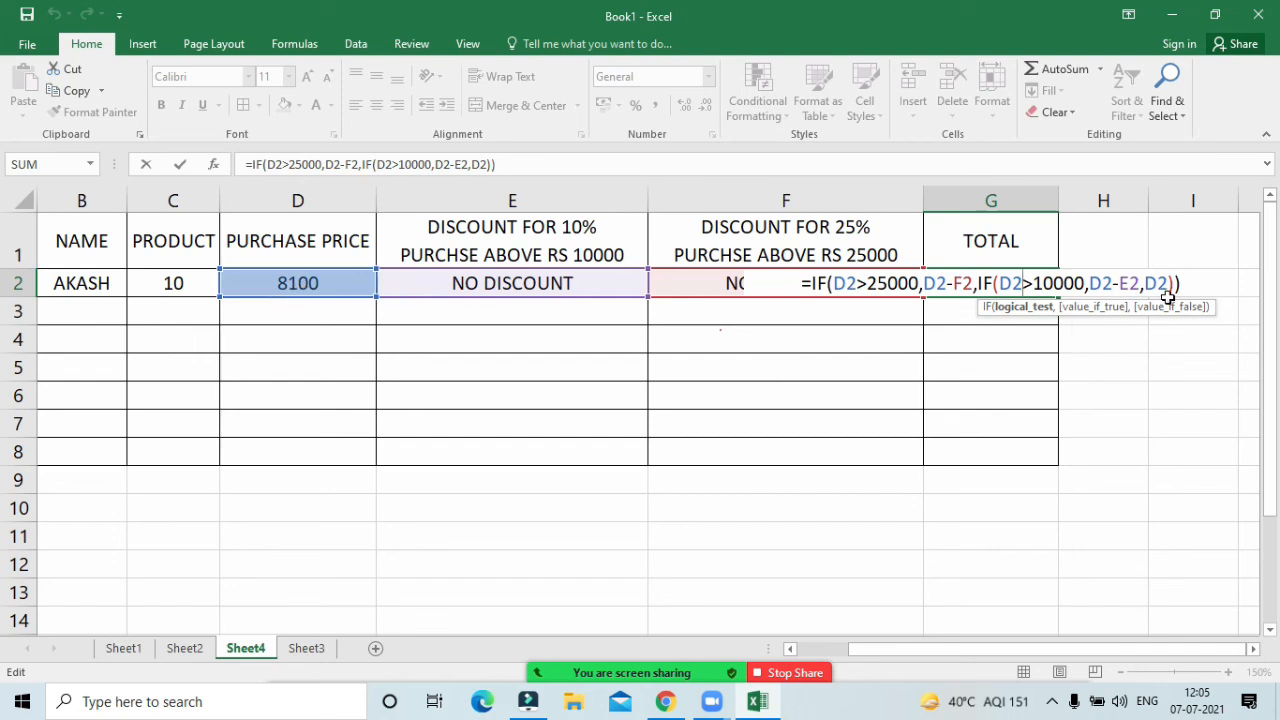
key("Return")
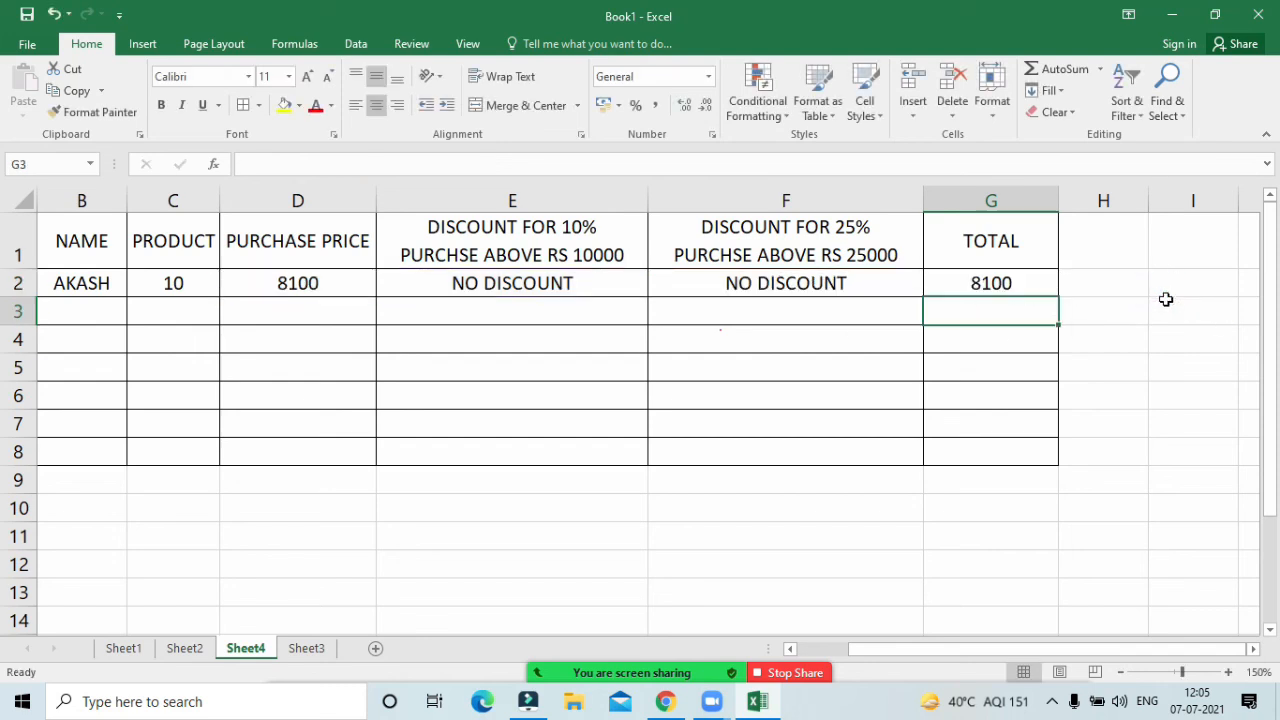
Step: Test the formulas with a purchase price of 11000 in D2 and review how the G2 formula handles it
left_click(260, 288)
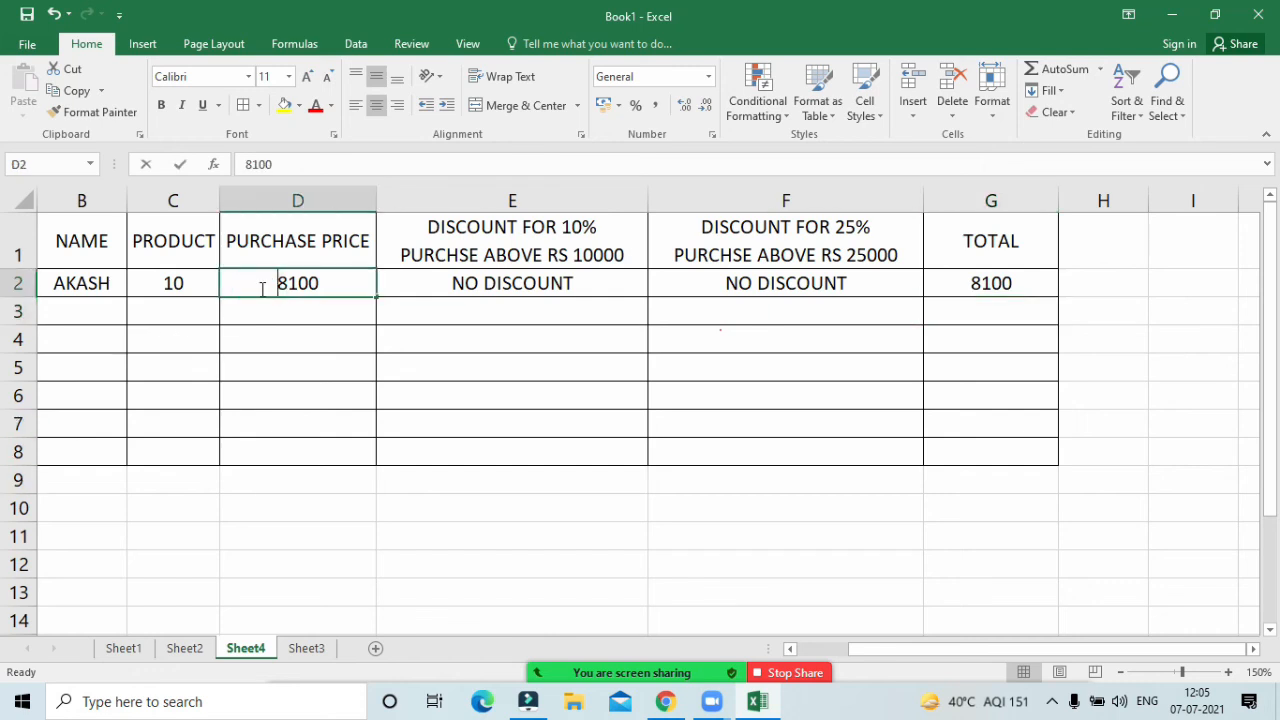
type("11000")
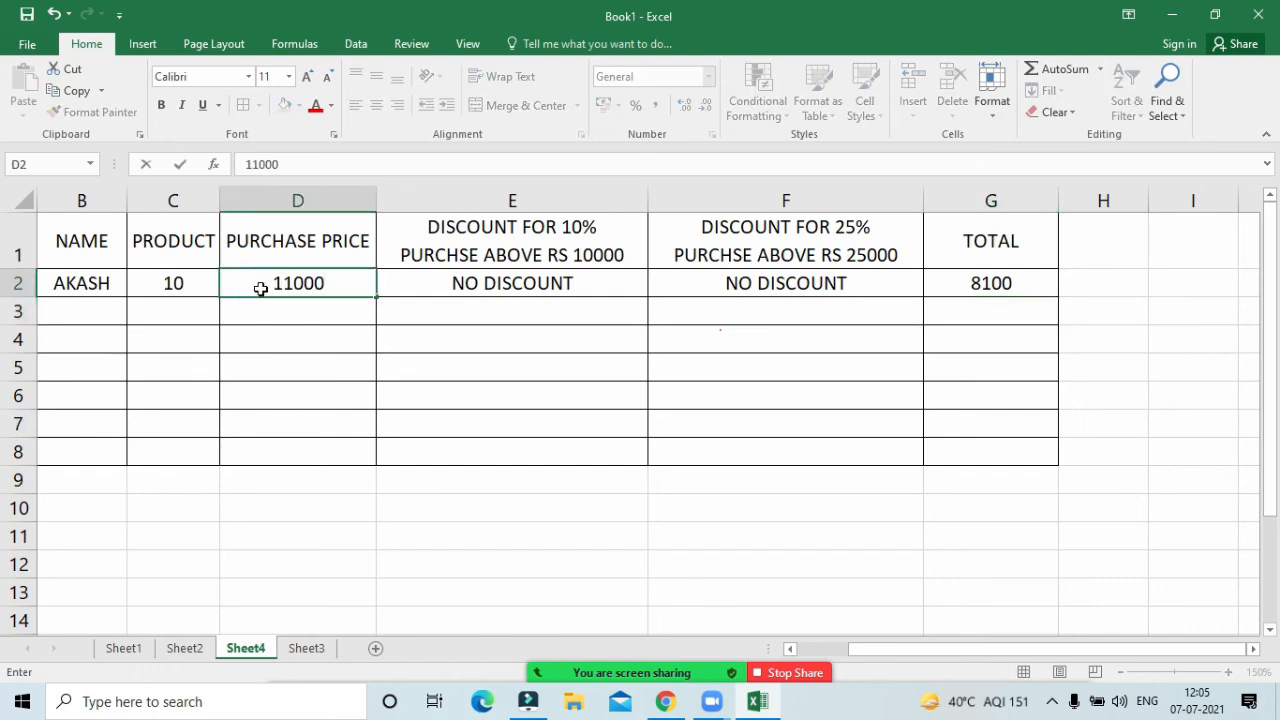
key("Return")
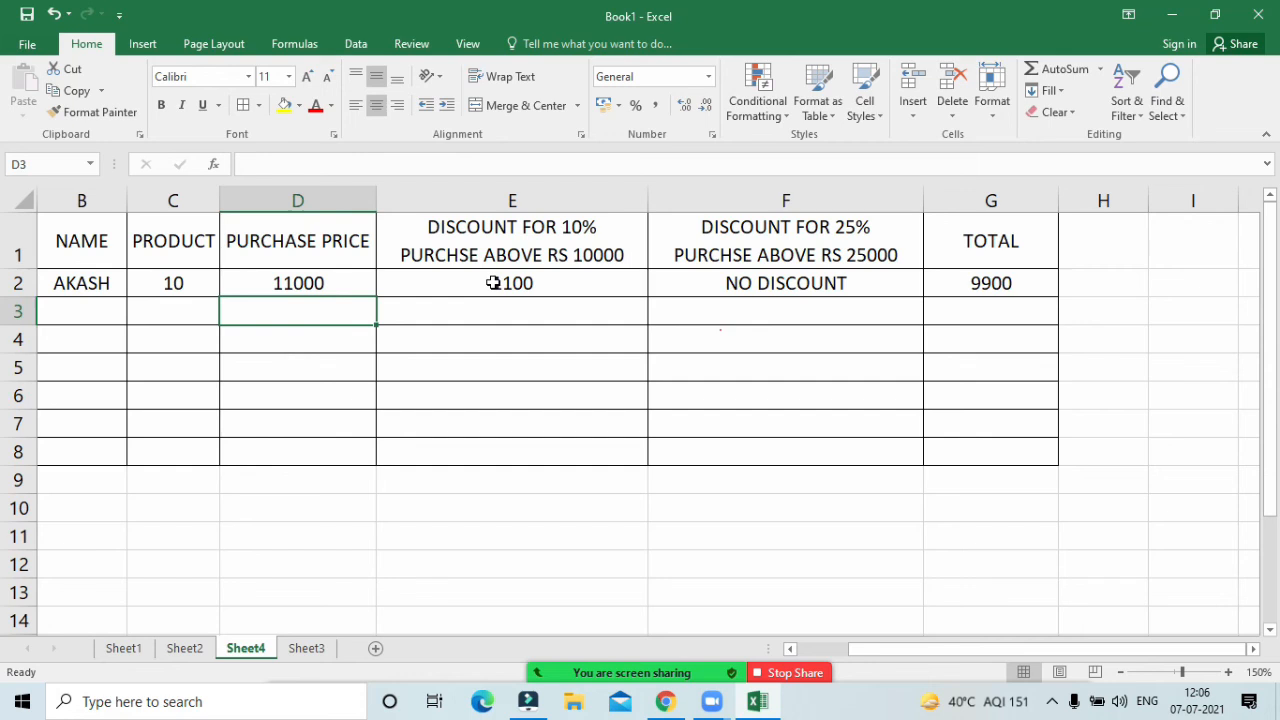
double_click(968, 284)
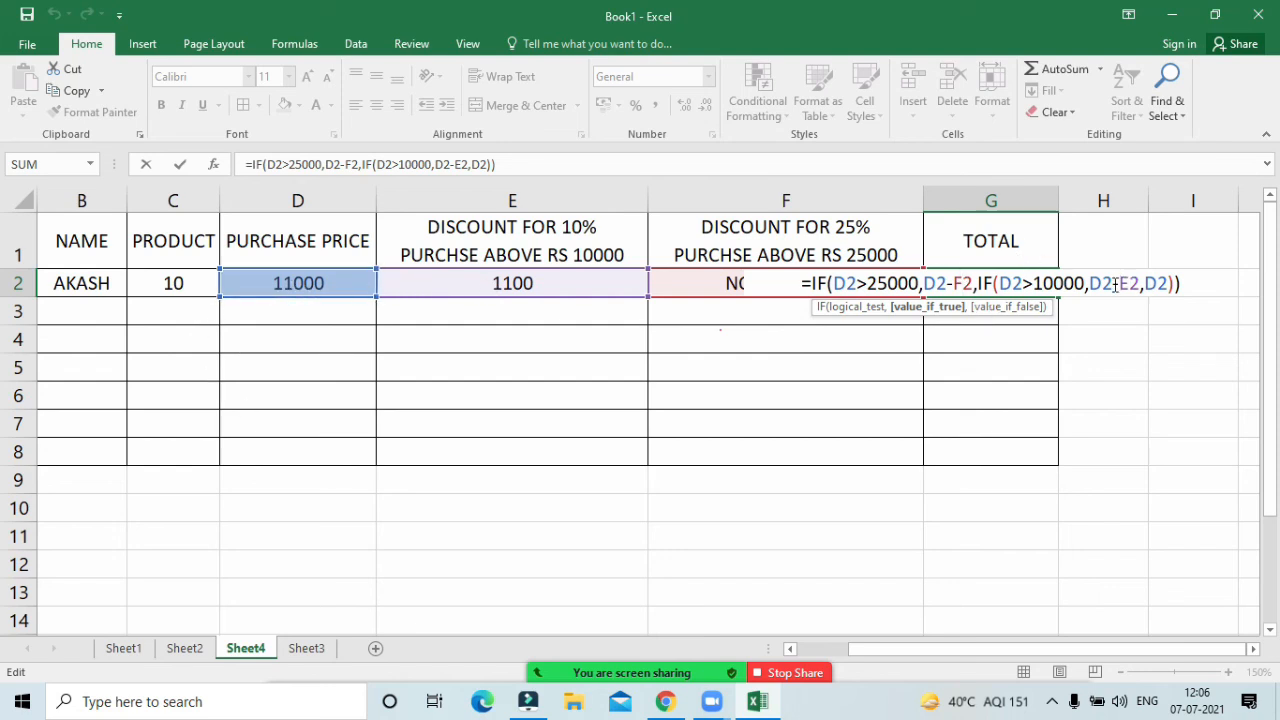
key("Return")
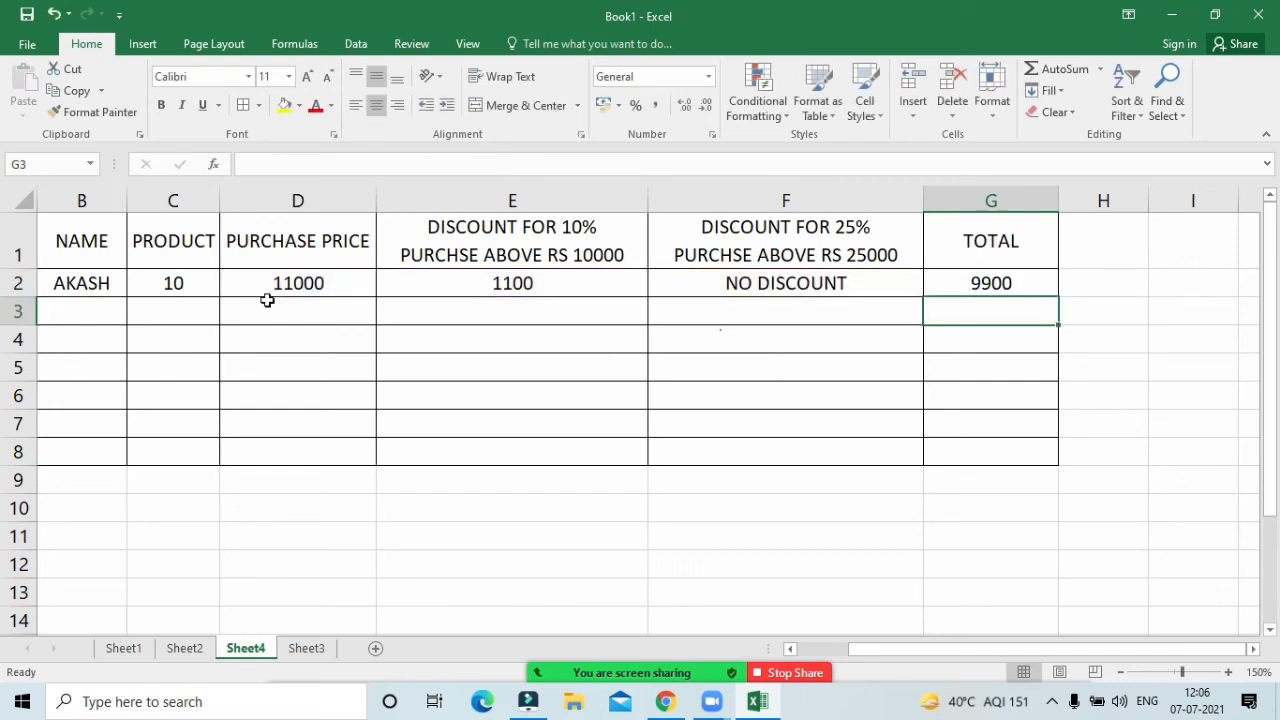
Step: Set the purchase price in D2 to 26000 to test the 25% discount case
left_click(300, 282)
type("1600")
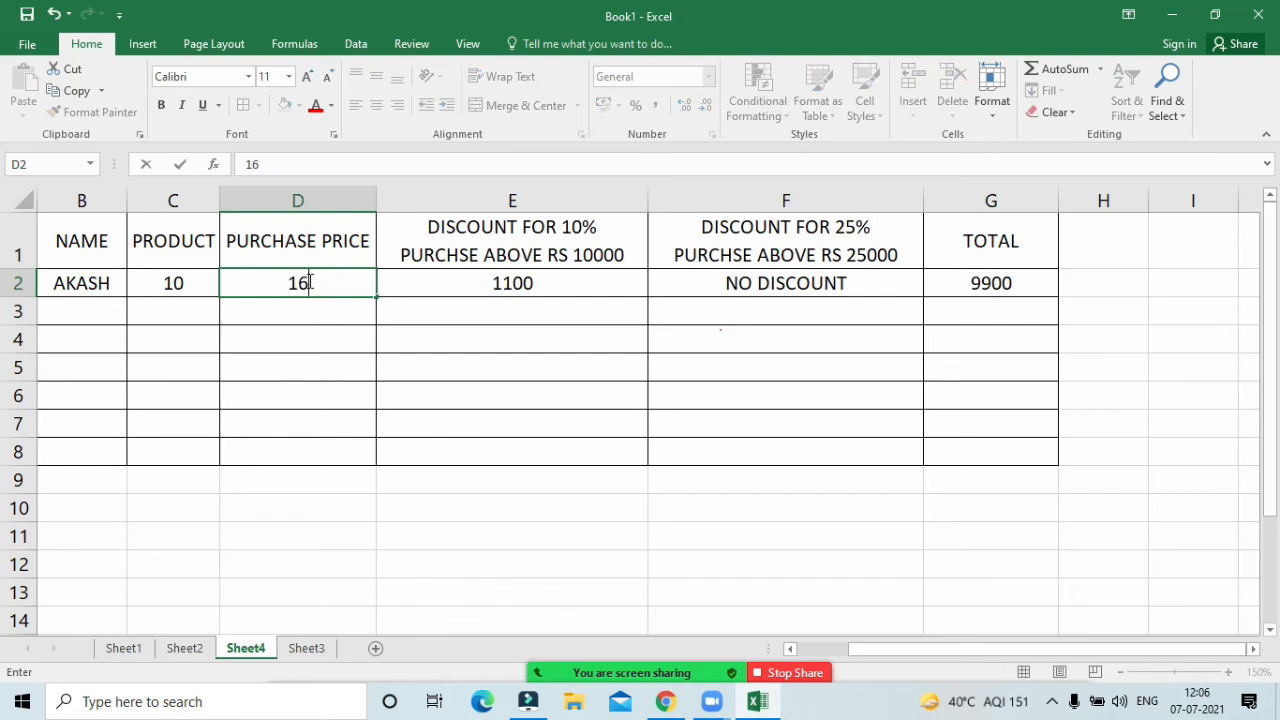
key("BackSpace")
key("BackSpace")
key("BackSpace")
key("BackSpace")
type("26000")
key("Return")
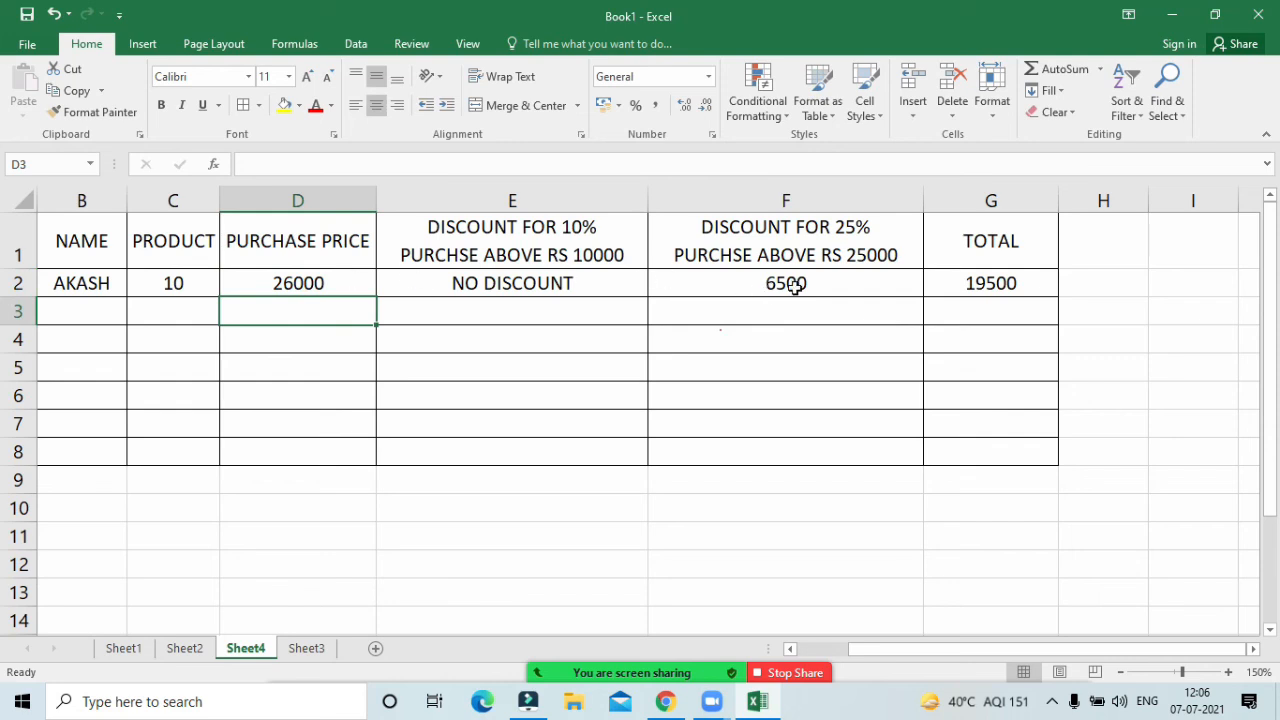
Step: Review the TOTAL formula in G2 and compare the purchase price, 25% discount and total in row 2
double_click(988, 285)
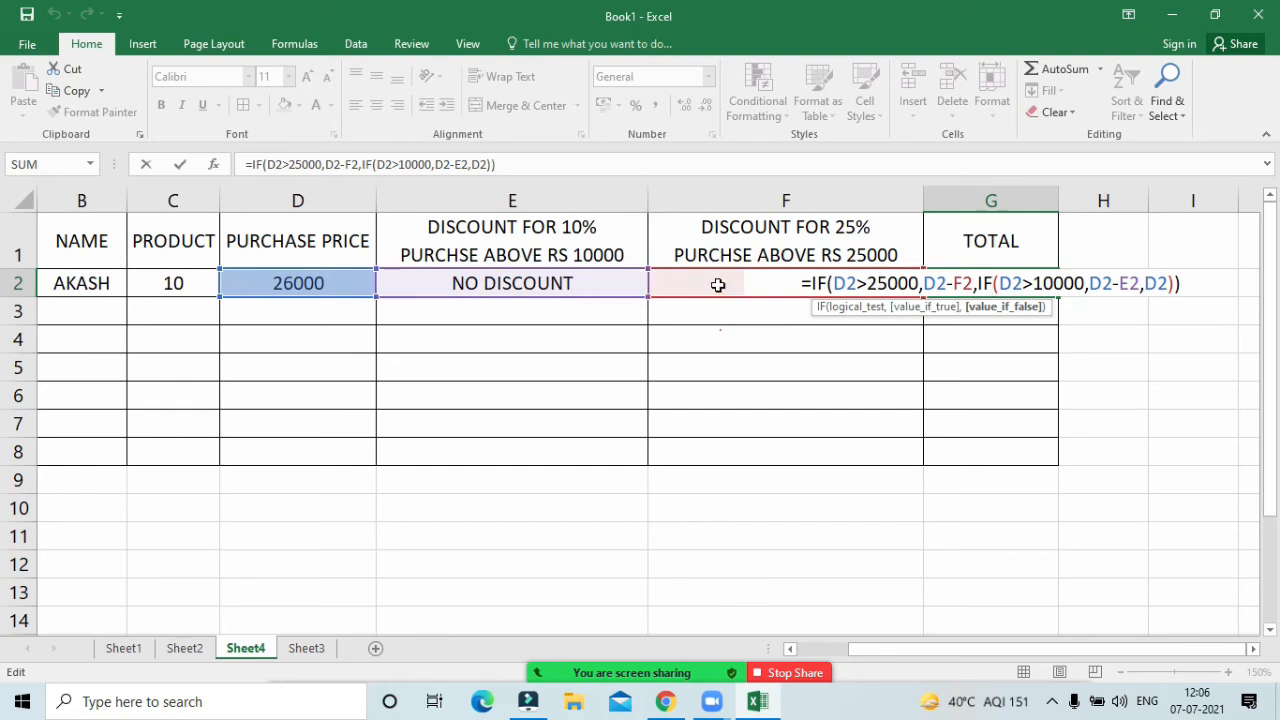
key("Return")
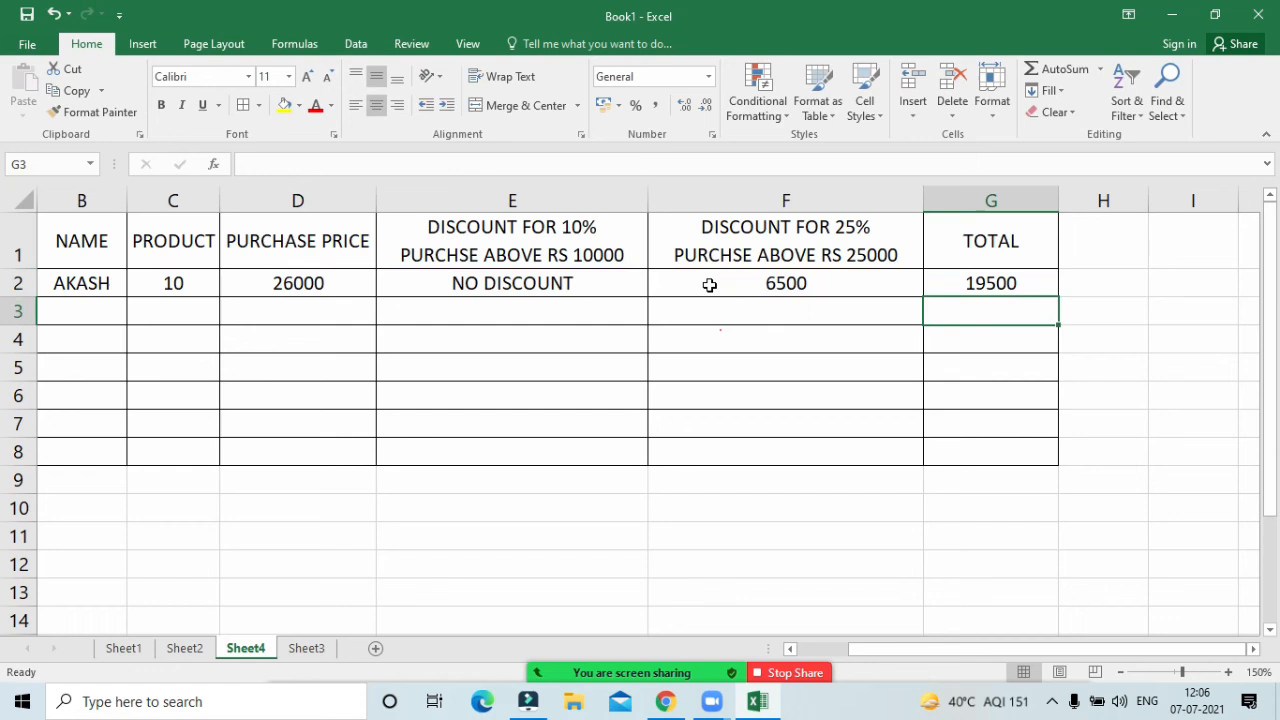
left_click(1002, 283)
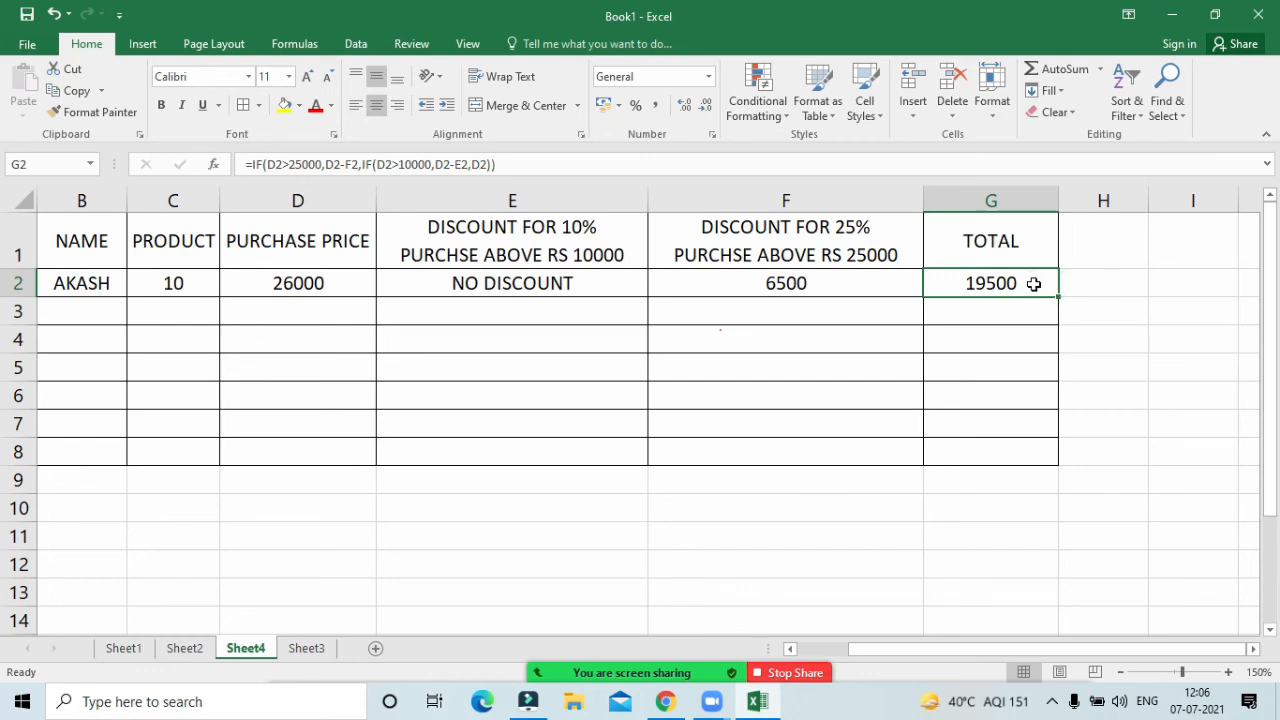
left_click(314, 284)
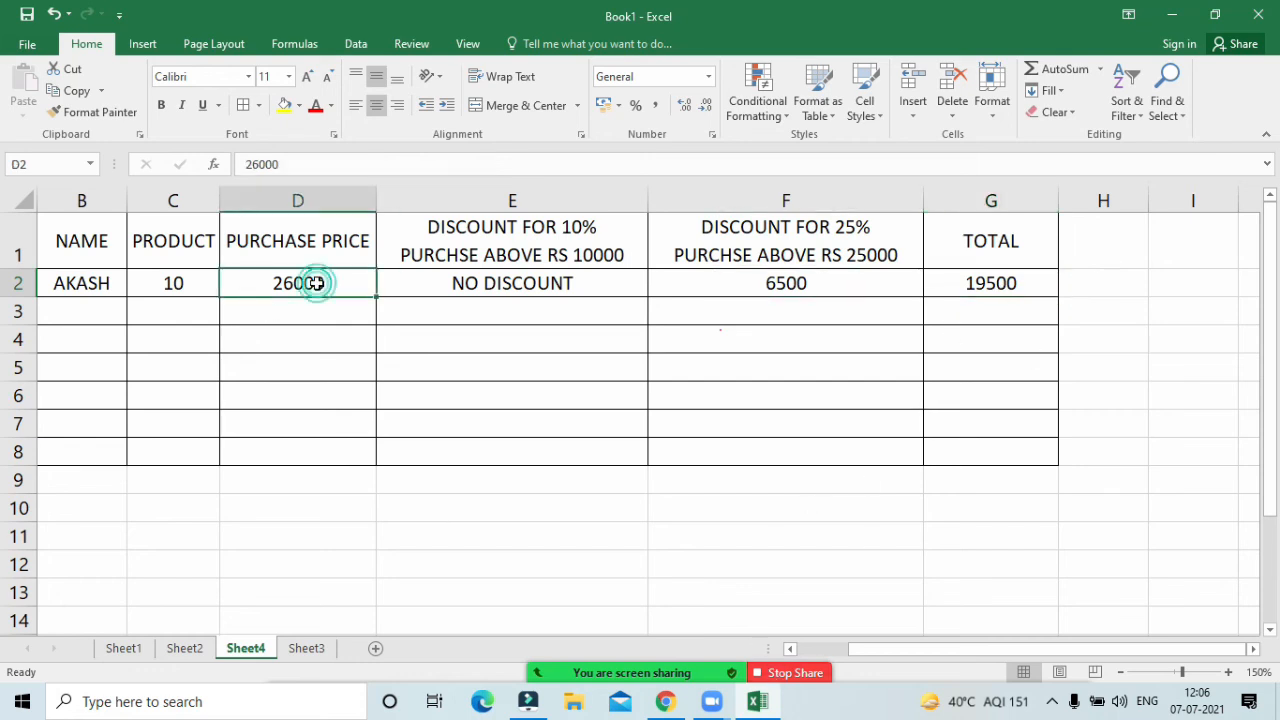
left_click(278, 309)
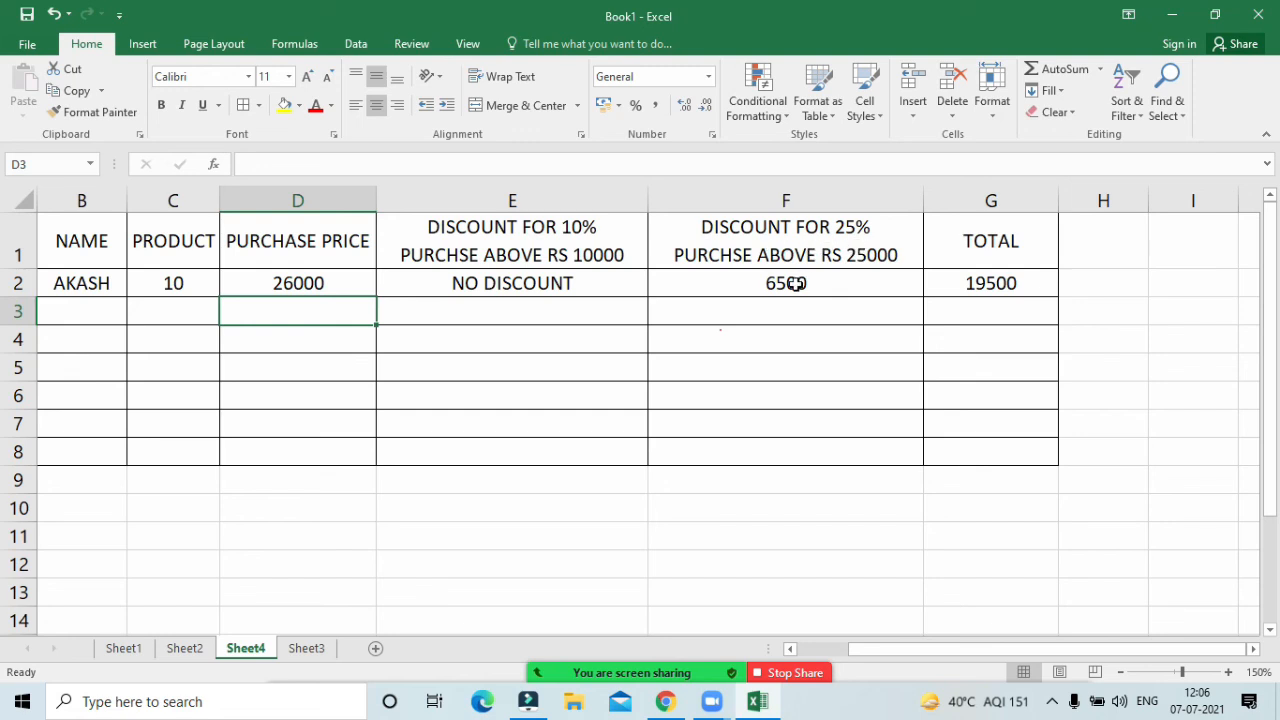
left_click(298, 281)
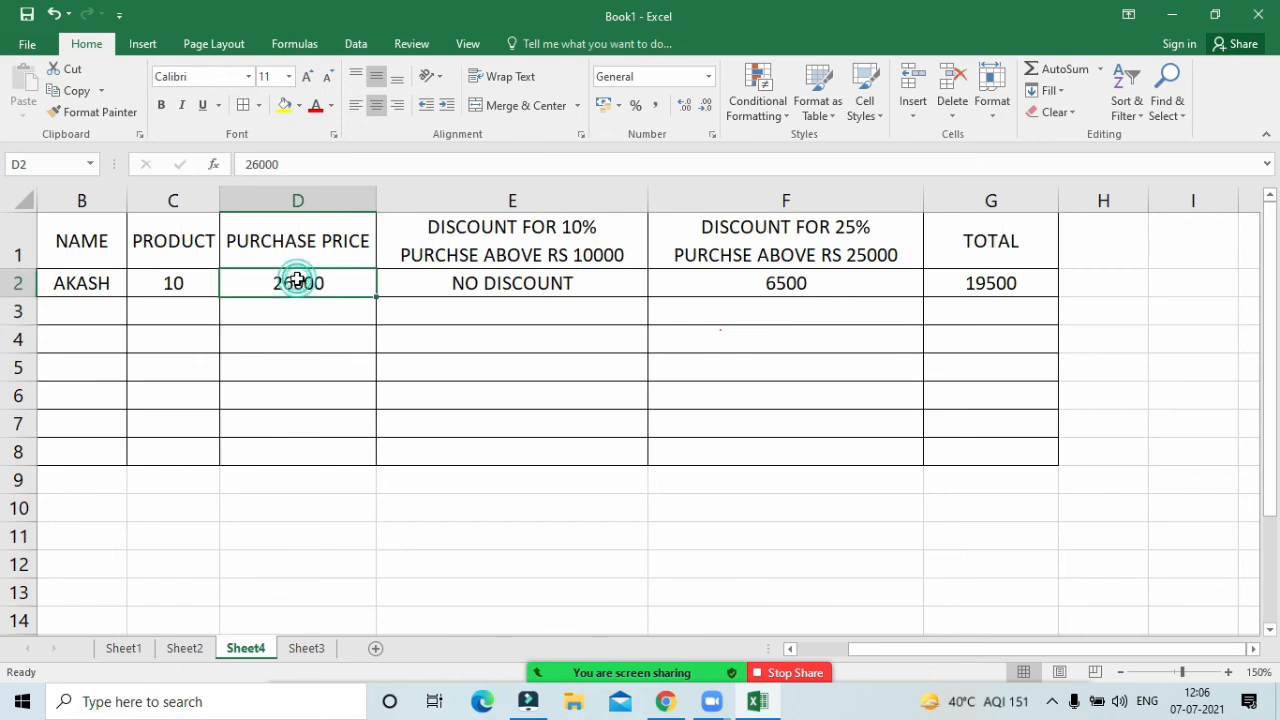
left_click(737, 288)
left_click(969, 284)
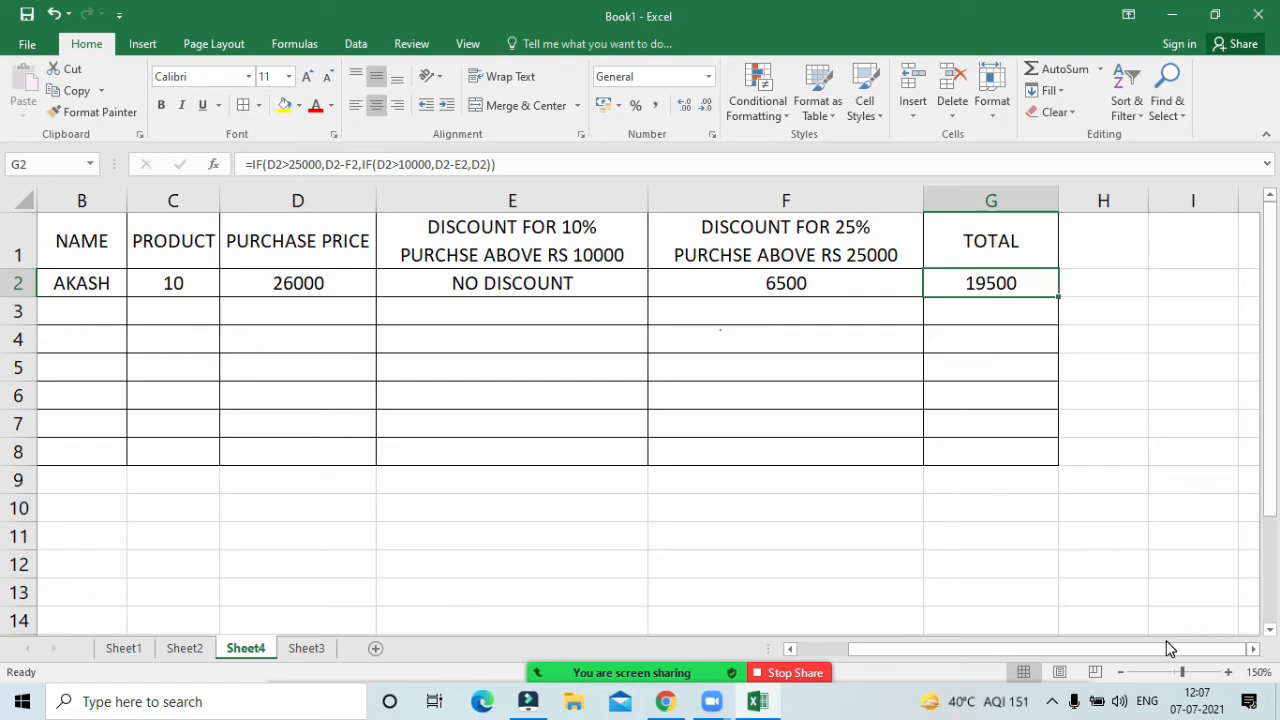
left_click_drag(1166, 648, 1017, 648)
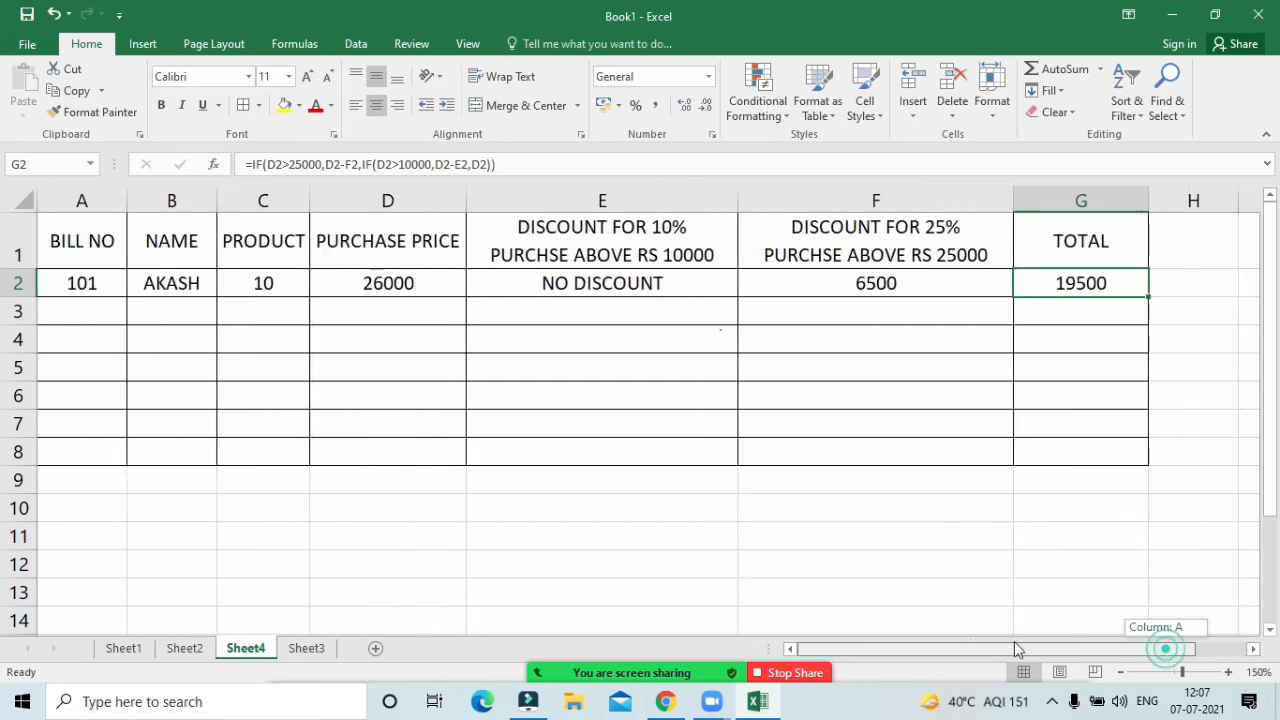
left_click(95, 293)
left_click(189, 309)
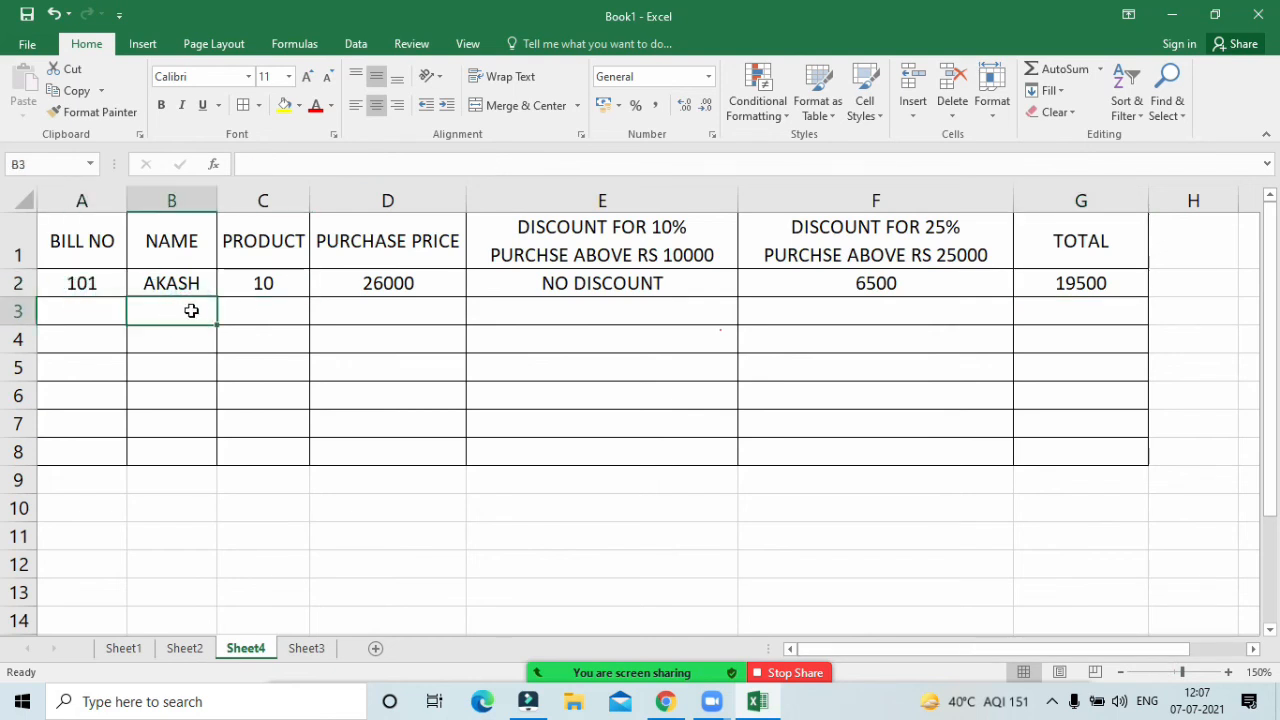
left_click(254, 305)
left_click(386, 313)
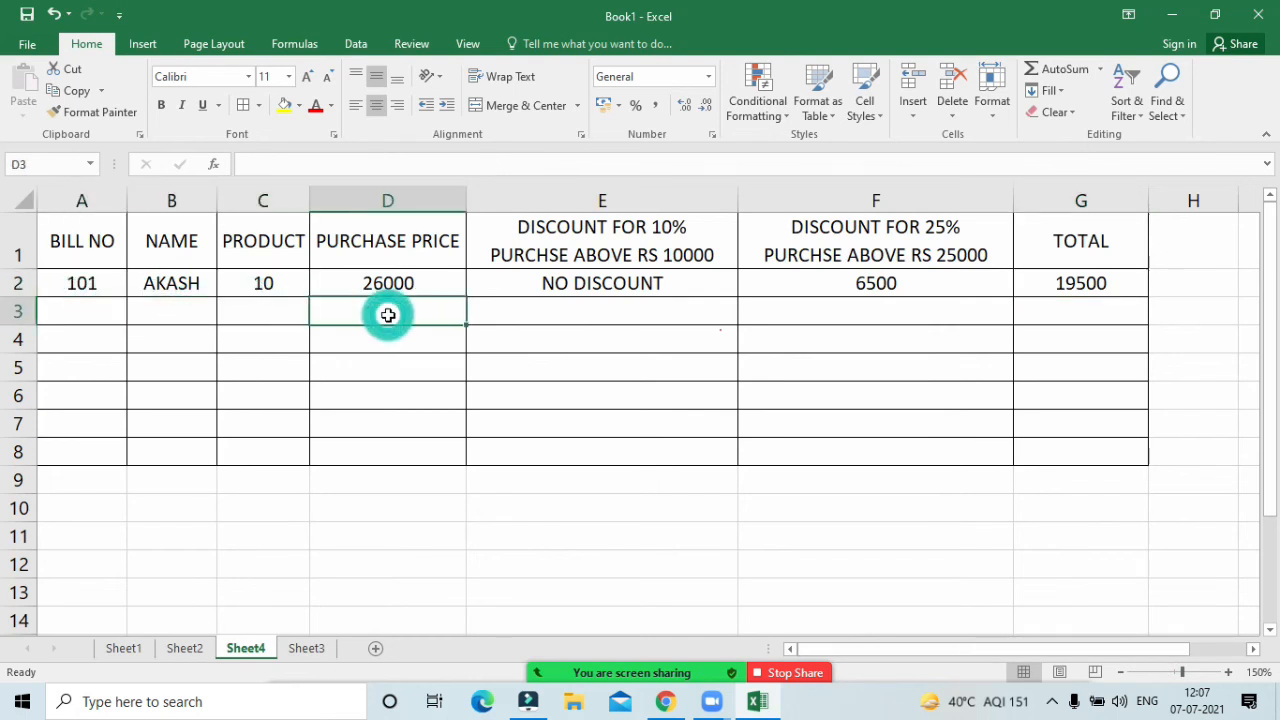
left_click(814, 303)
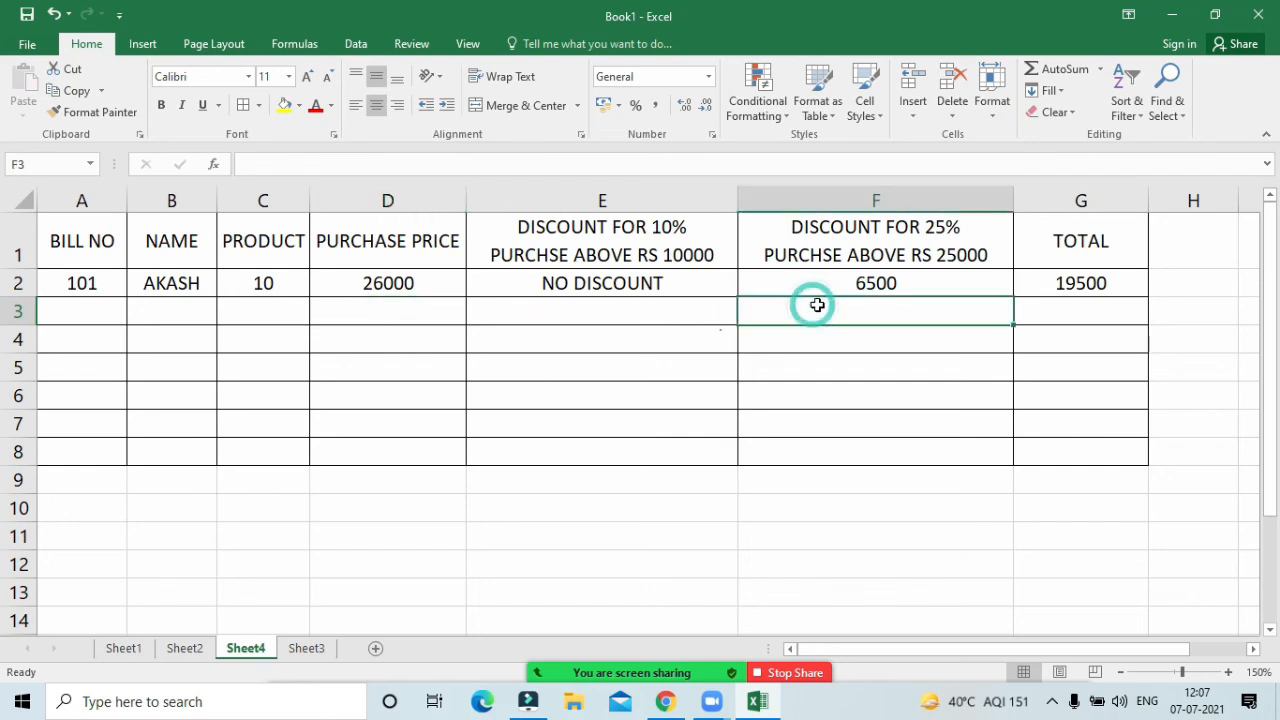
left_click(1104, 315)
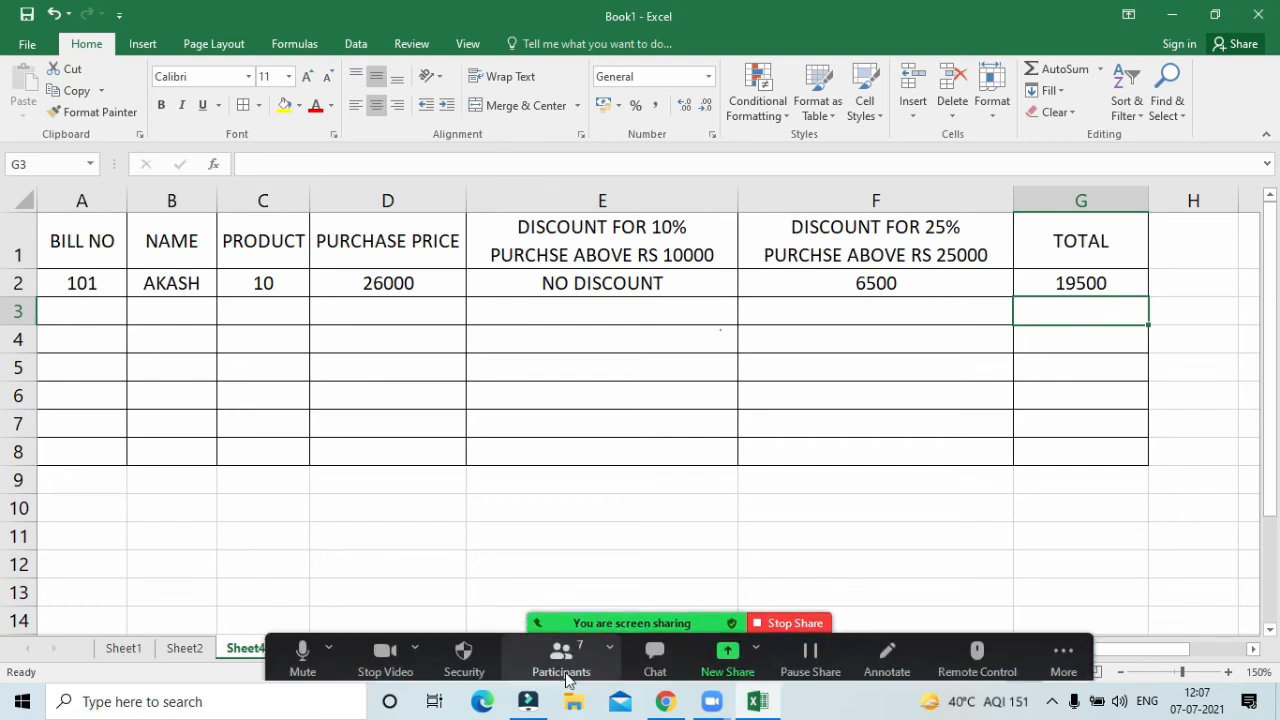
Step: Check the participants list in Zoom and minimize it
left_click(565, 672)
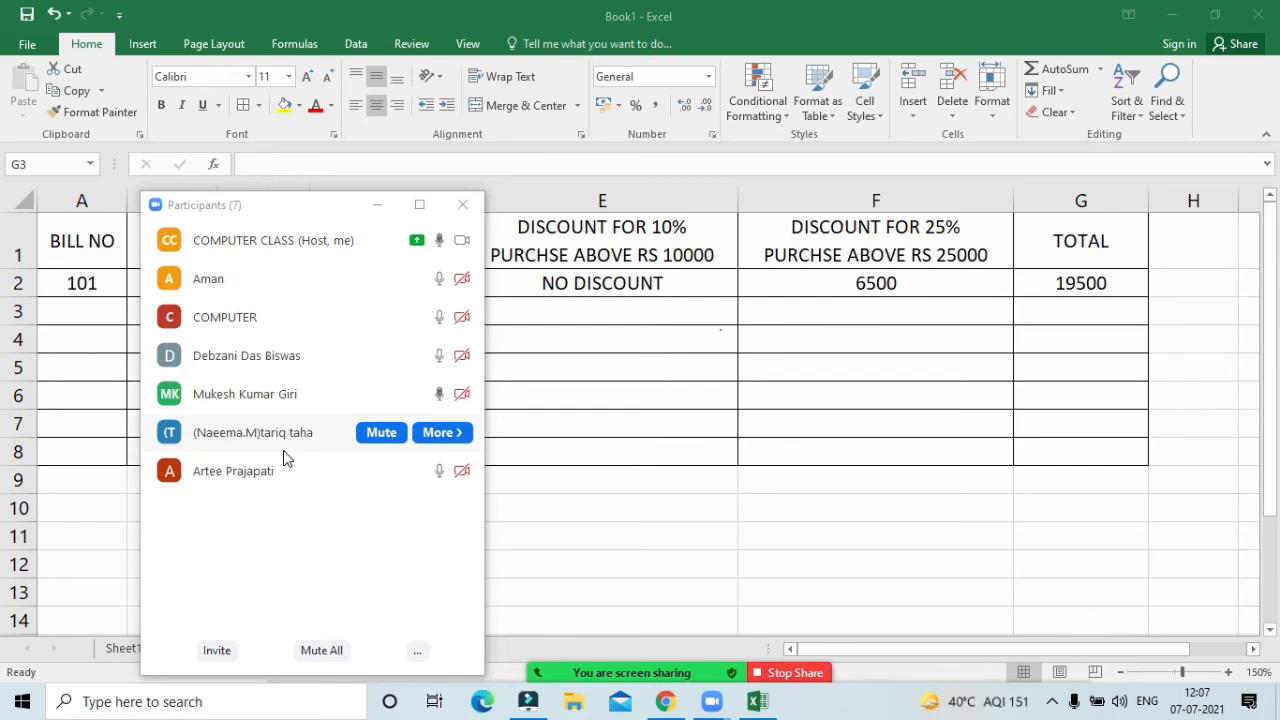
left_click(378, 206)
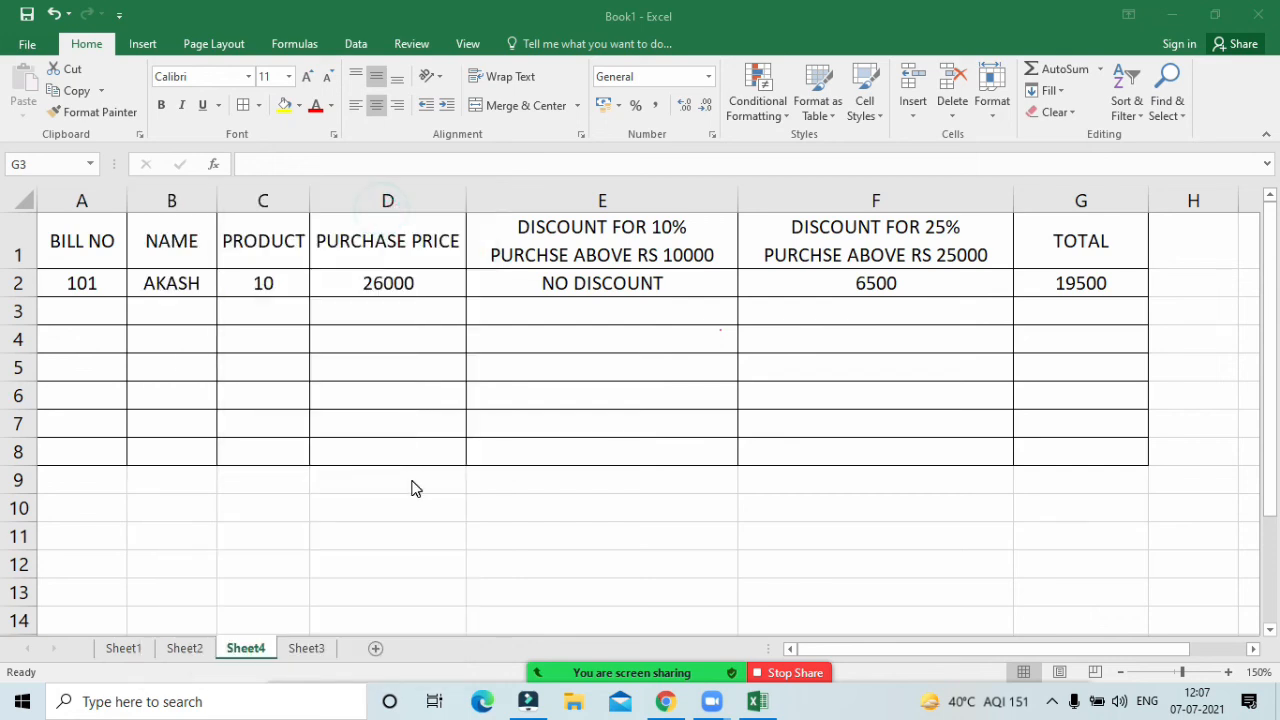
Step: Open the Zoom meeting's participants list again, look through it and minimize the list
left_click(283, 288)
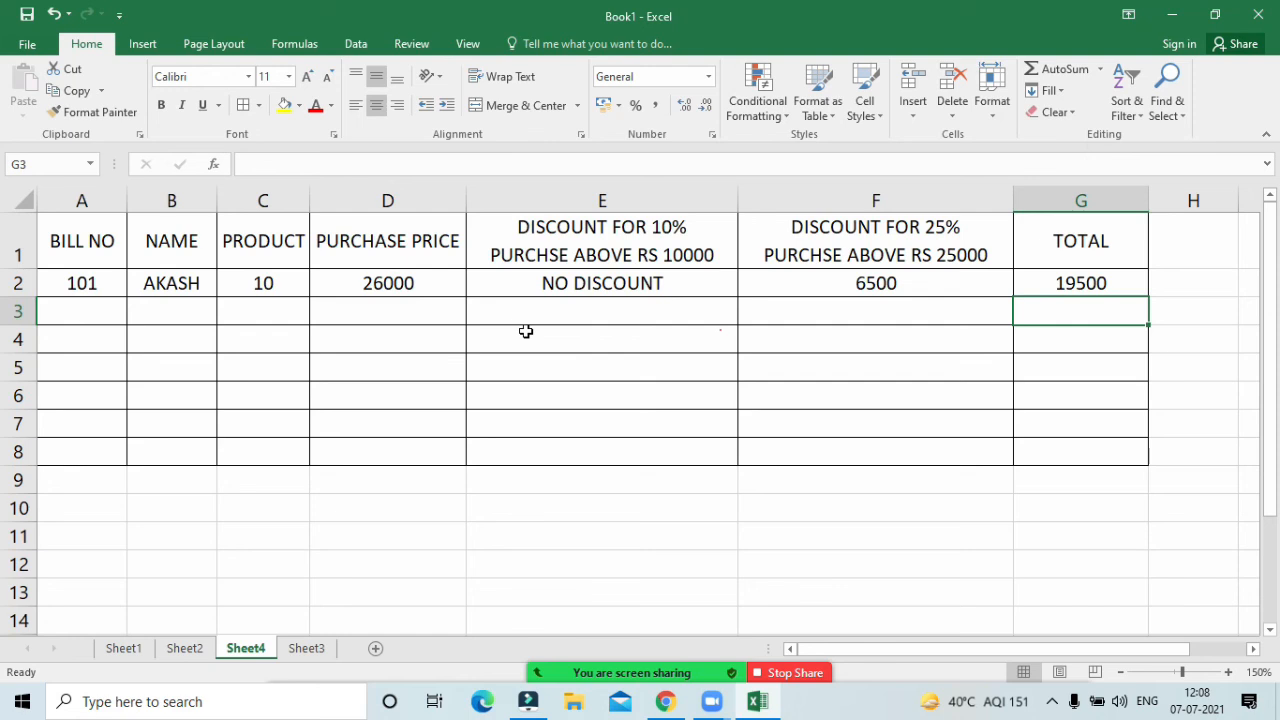
left_click(643, 454)
left_click(649, 509)
left_click(596, 668)
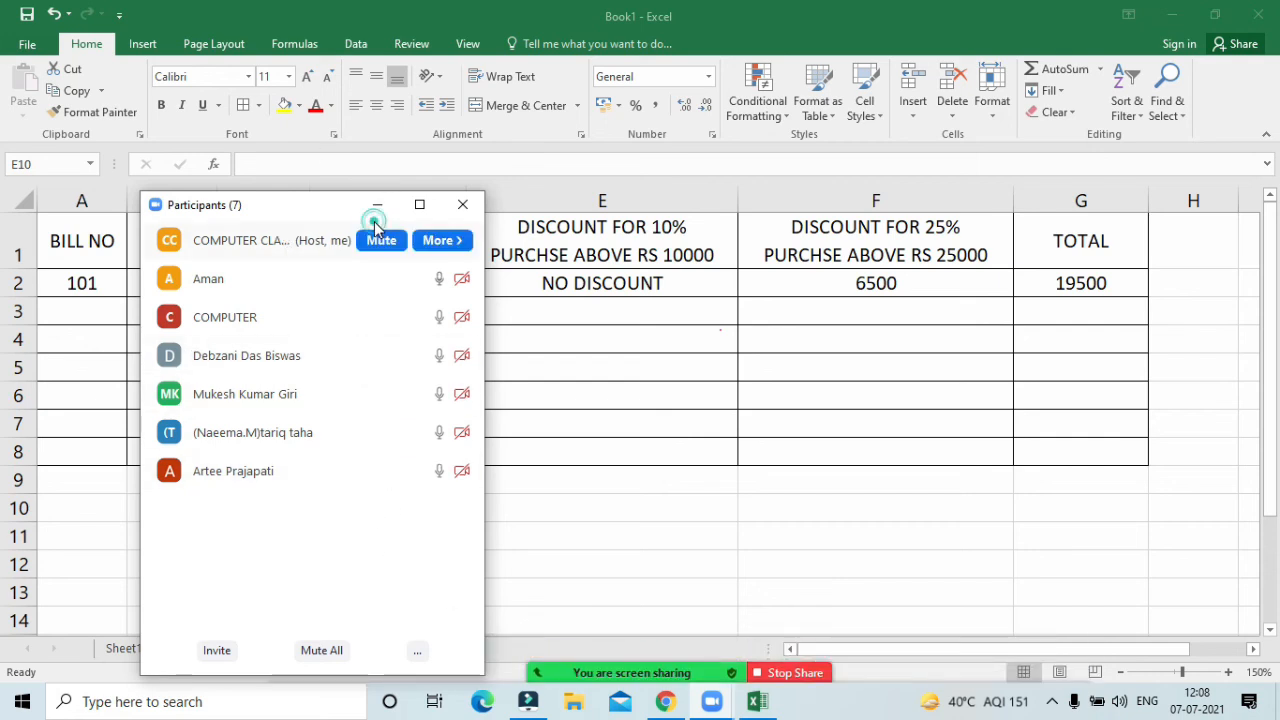
left_click(375, 205)
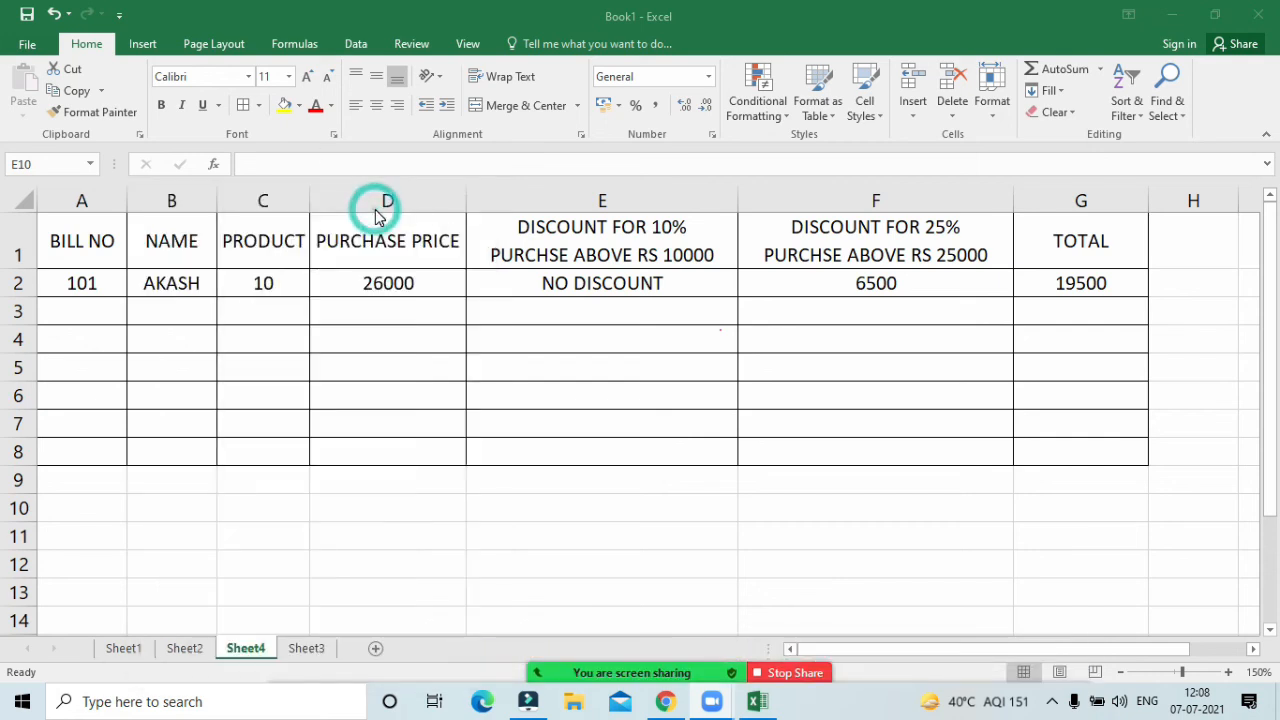
Step: Review the nested IF formula in E2 and the 25% discount formula in F2 against the purchase price in D2
left_click(707, 302)
left_click(700, 286)
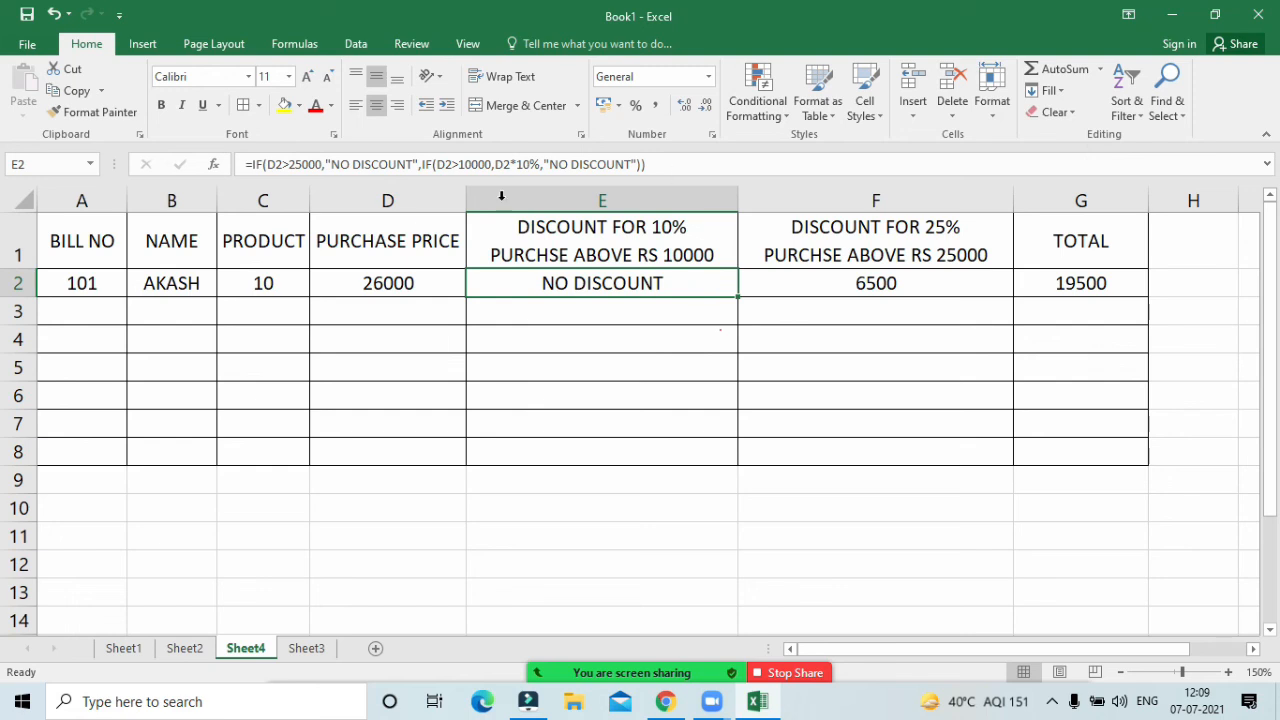
left_click(400, 300)
left_click(397, 288)
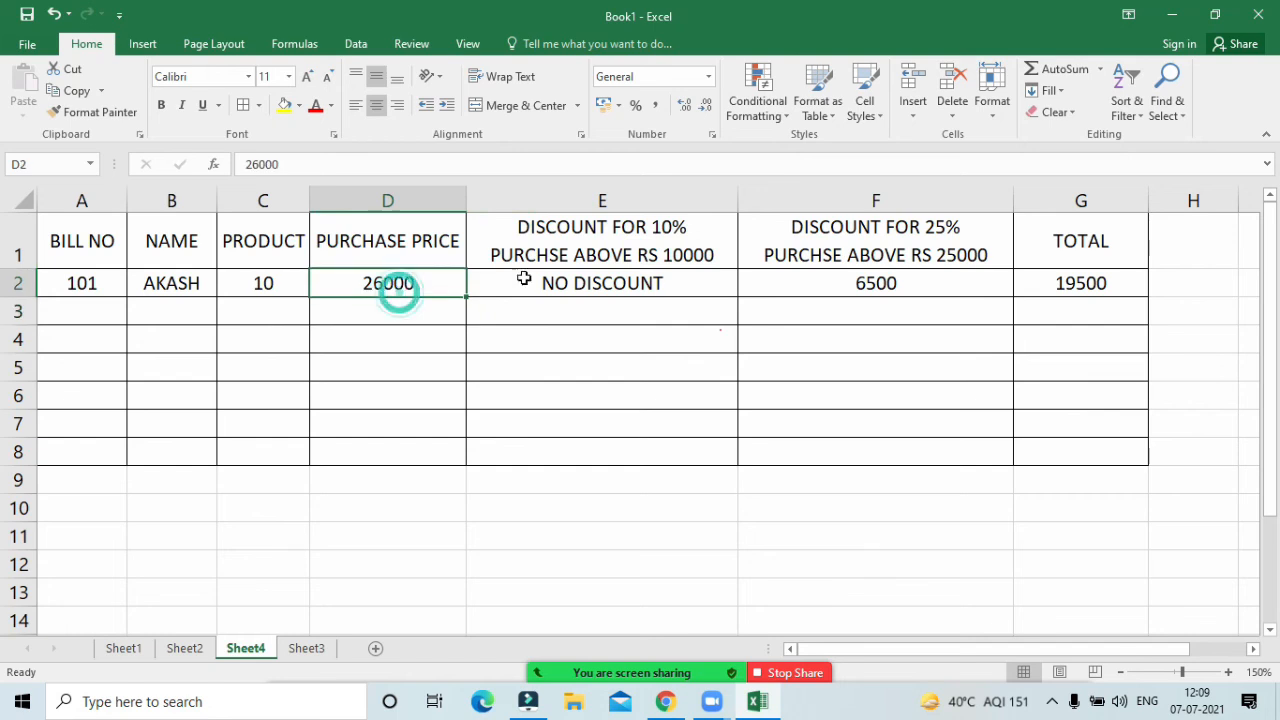
left_click(606, 274)
left_click(870, 285)
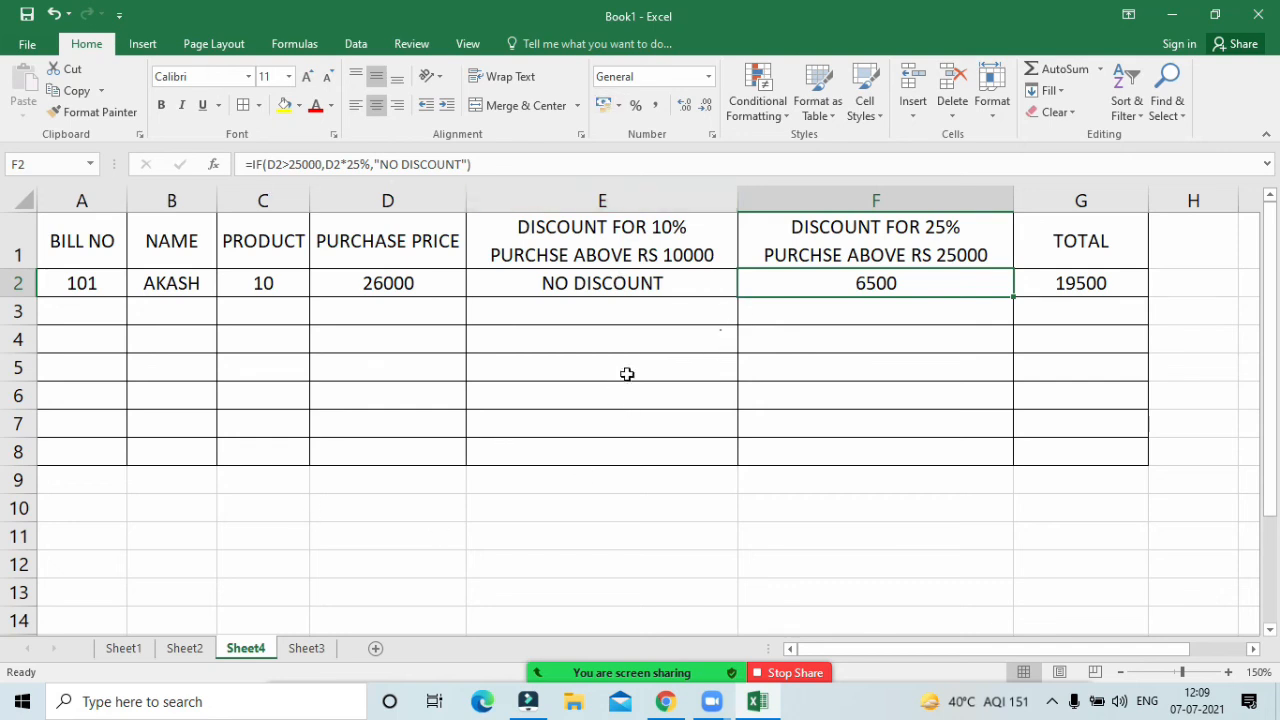
left_click(631, 290)
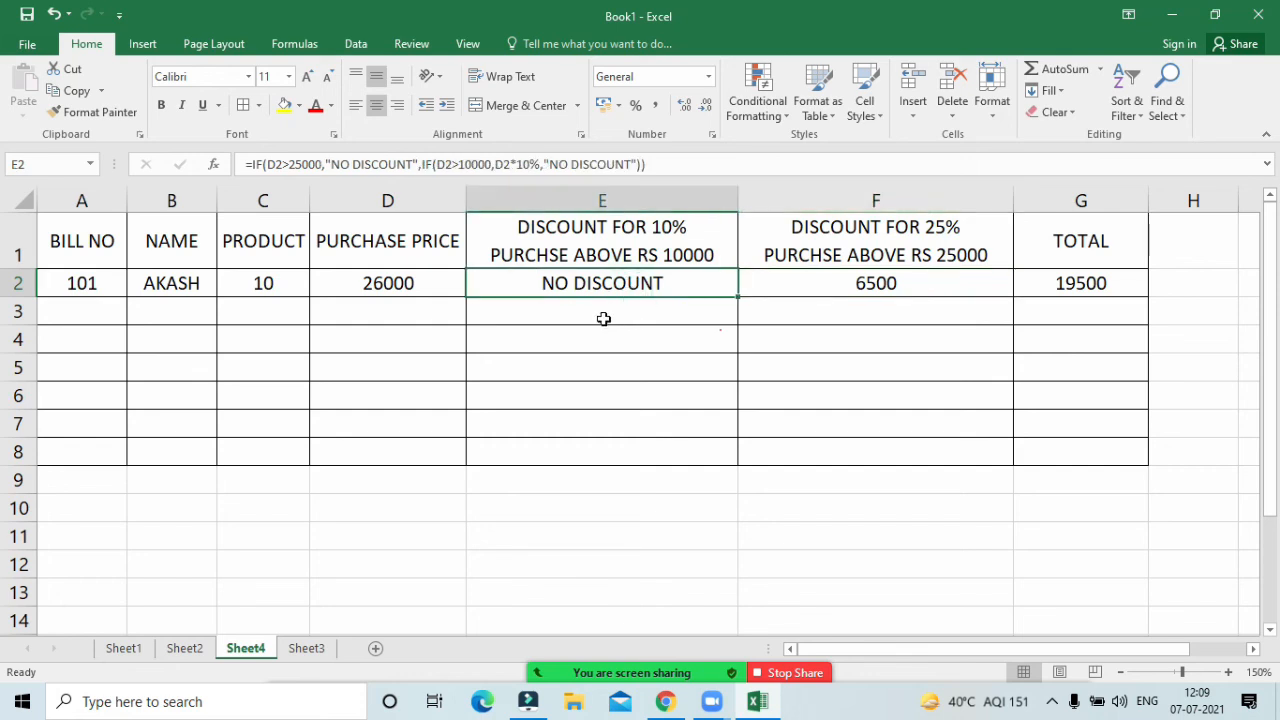
left_click(603, 318)
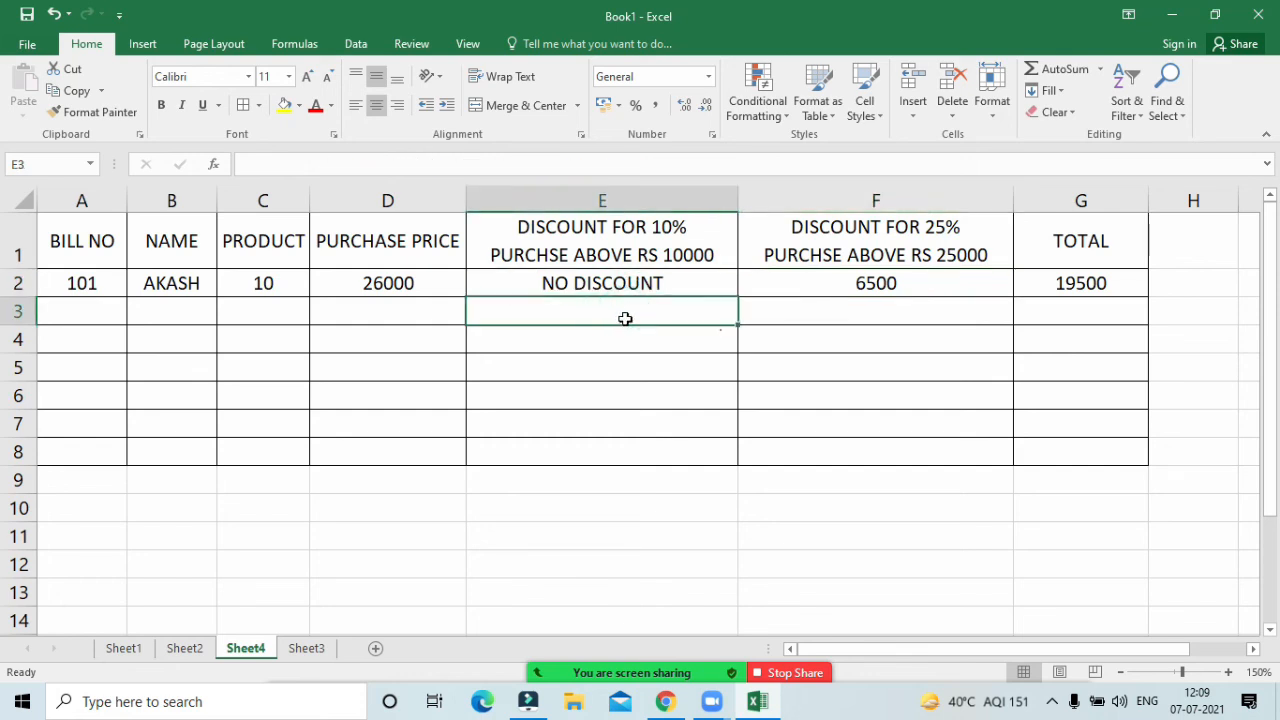
left_click(675, 291)
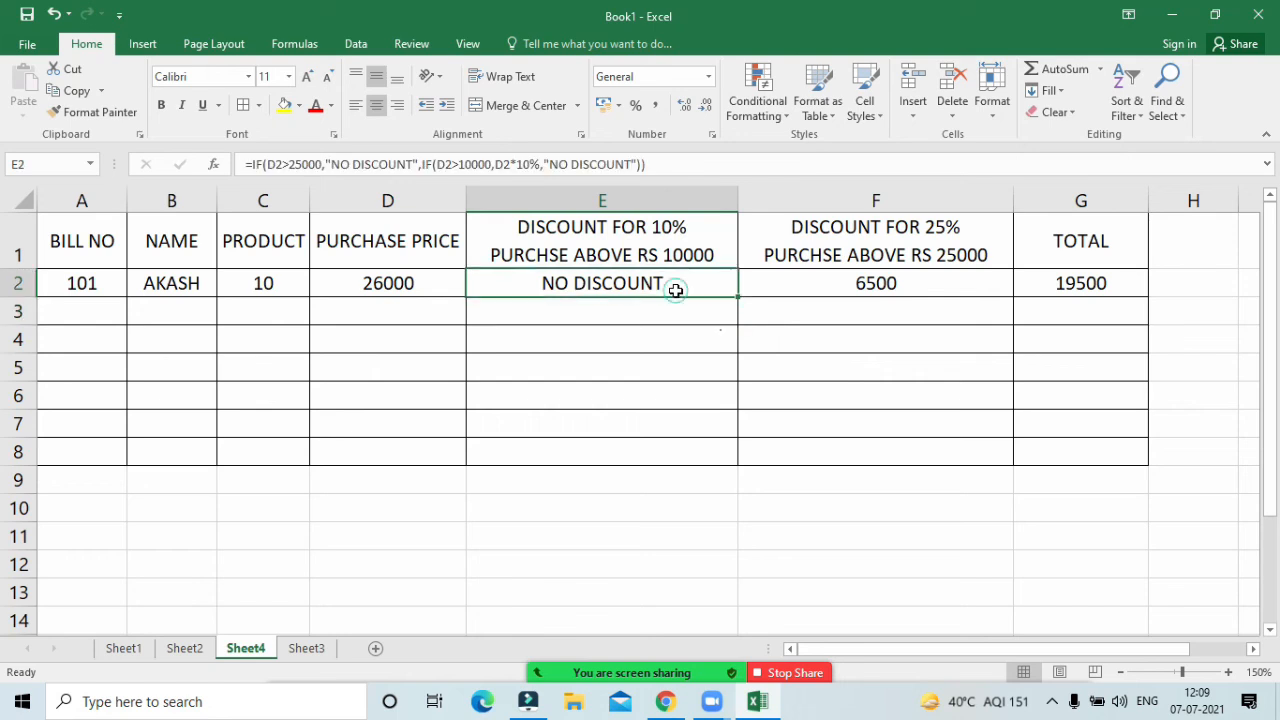
left_click(675, 290)
left_click(928, 285)
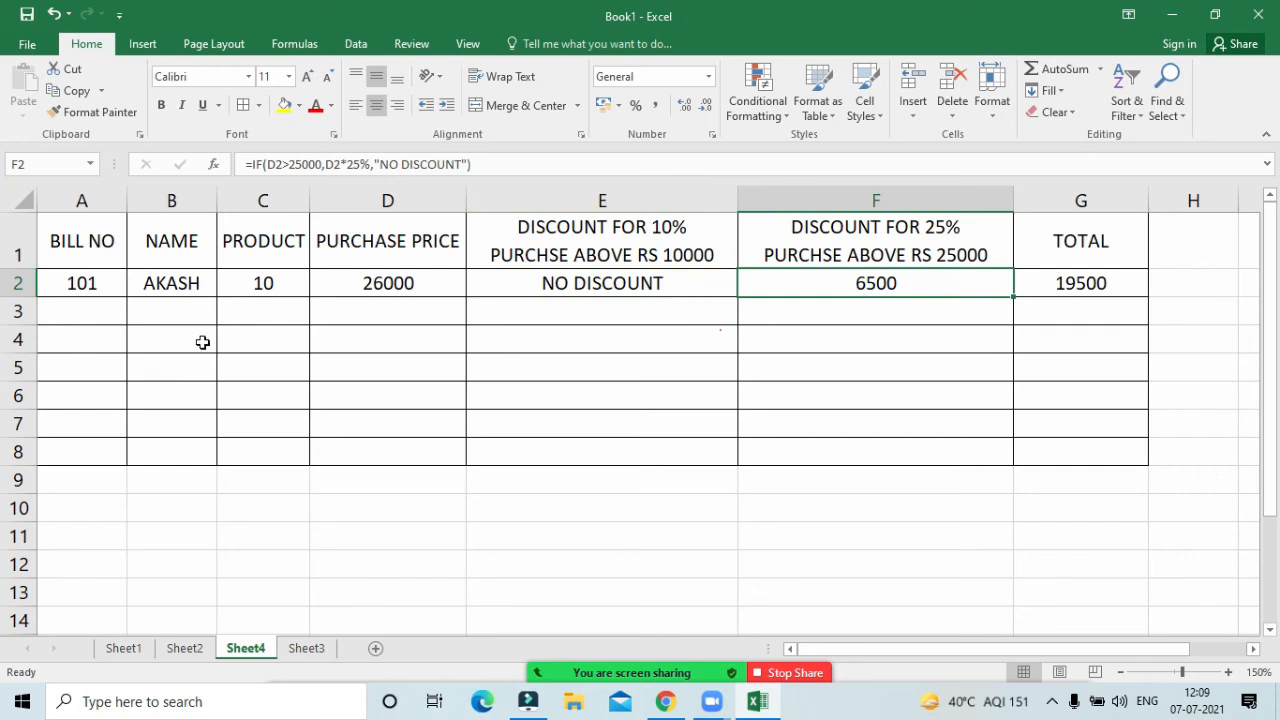
Step: Fill in row 3 with bill number 102, the customer's name, product 21 and purchase price 20000
left_click(83, 303)
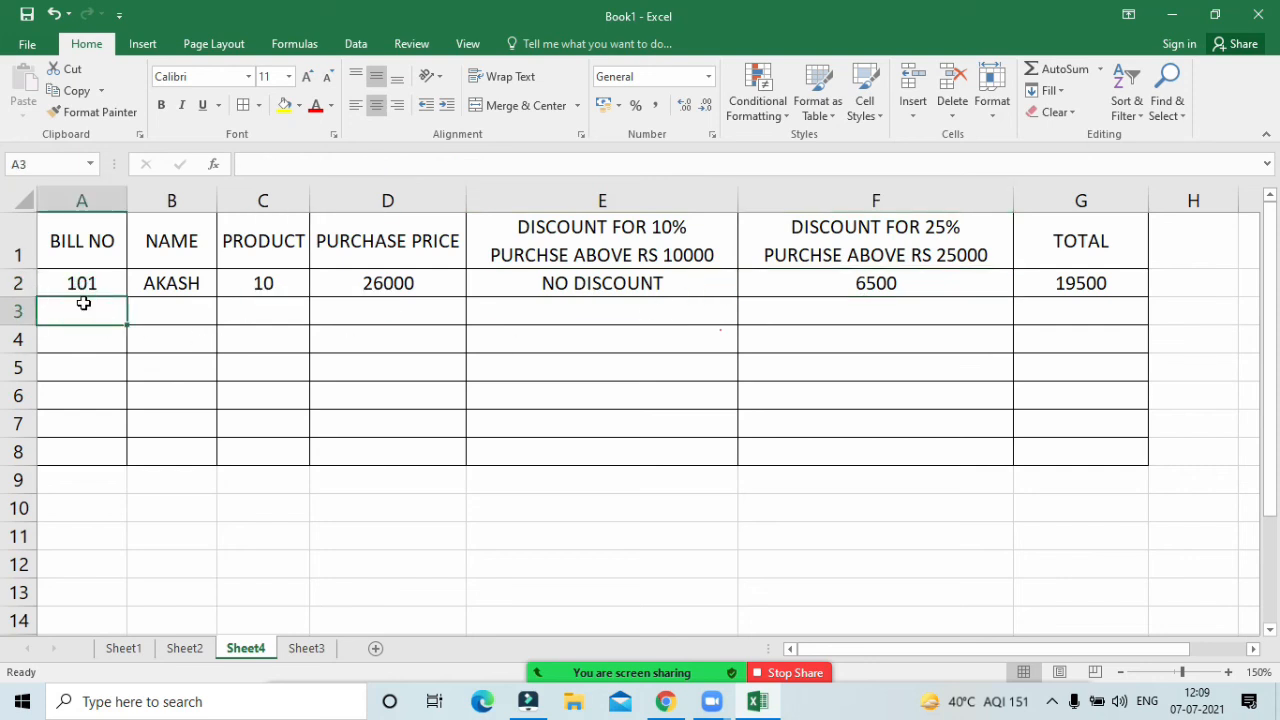
type("102")
key("Tab")
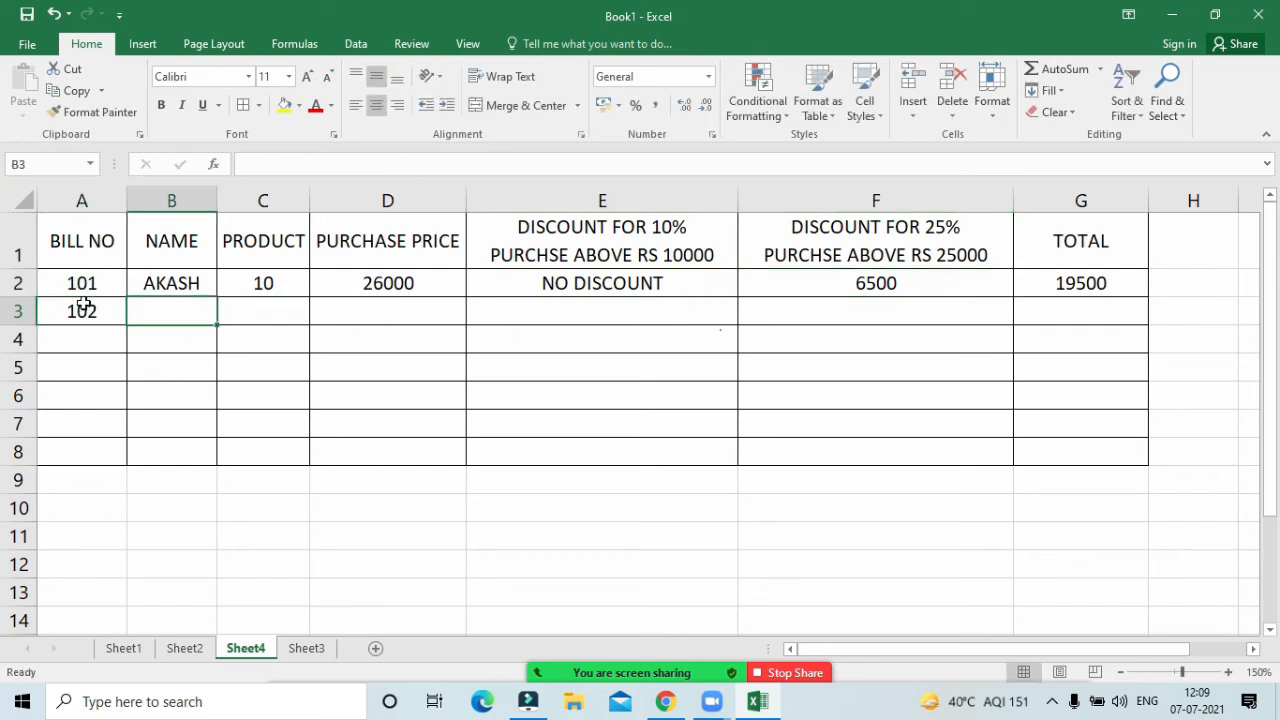
type("amab")
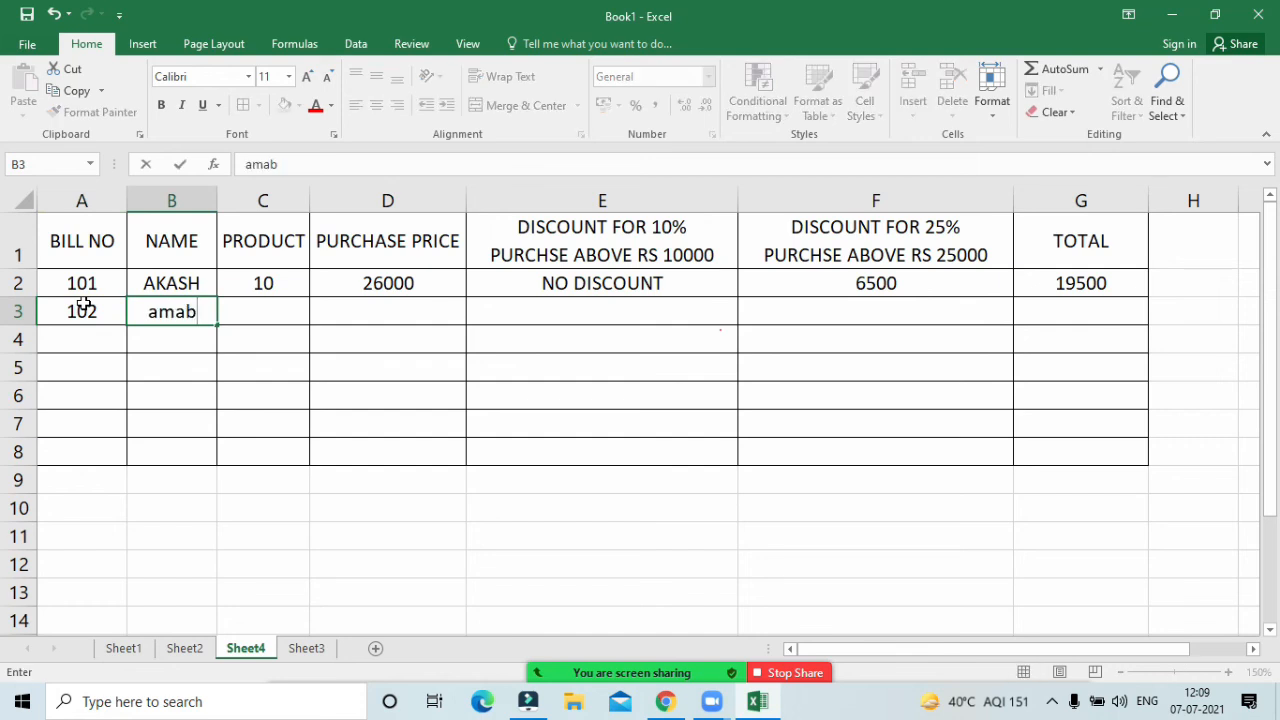
key("BackSpace")
type("n")
key("Tab")
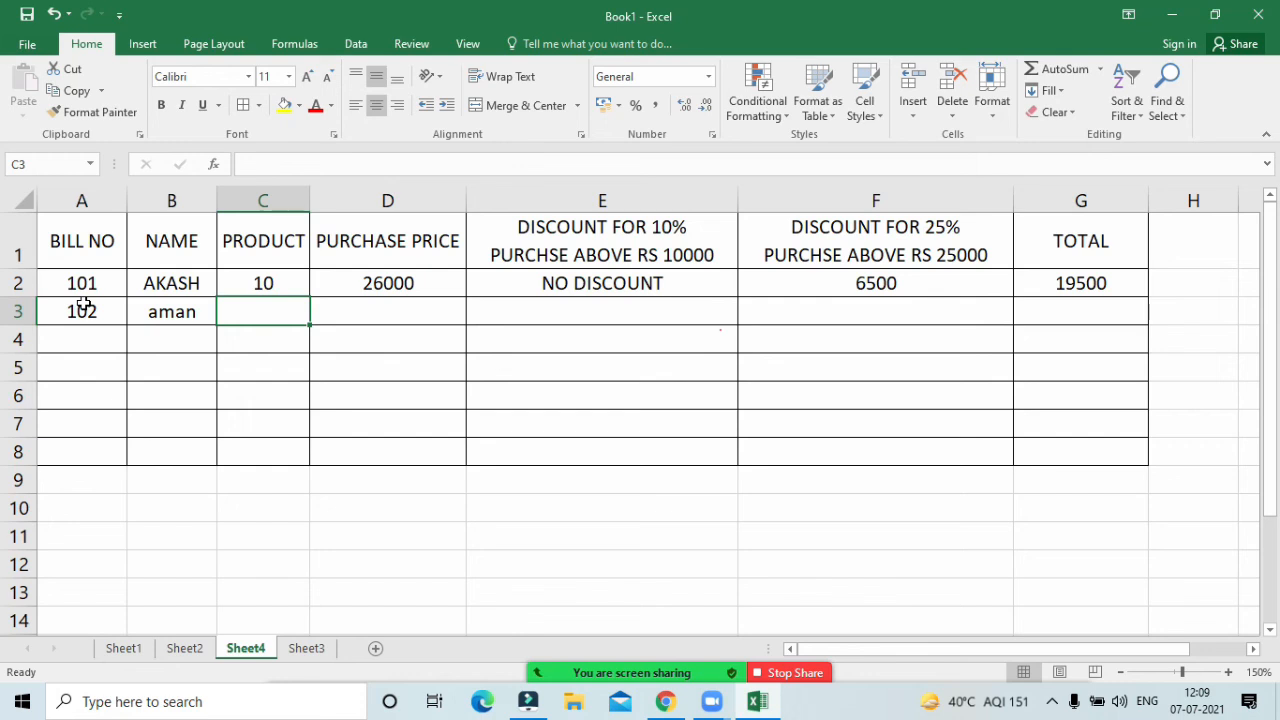
type("21")
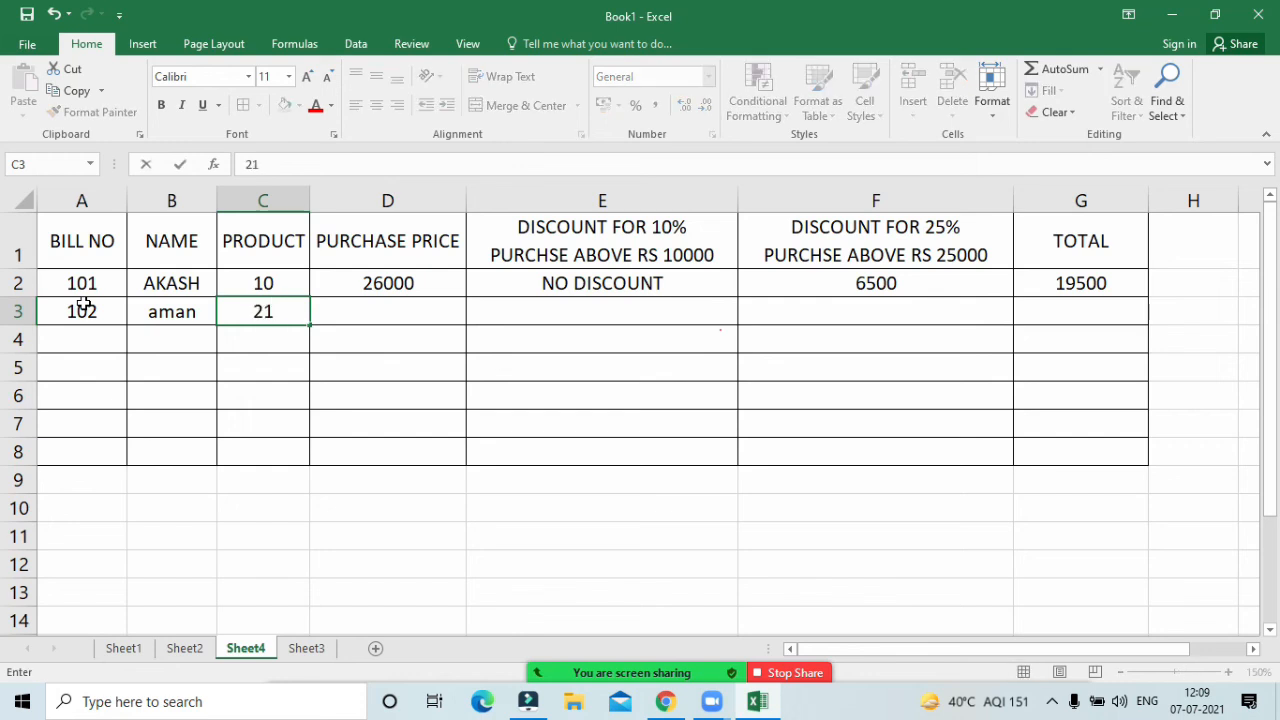
key("Tab")
type("20000")
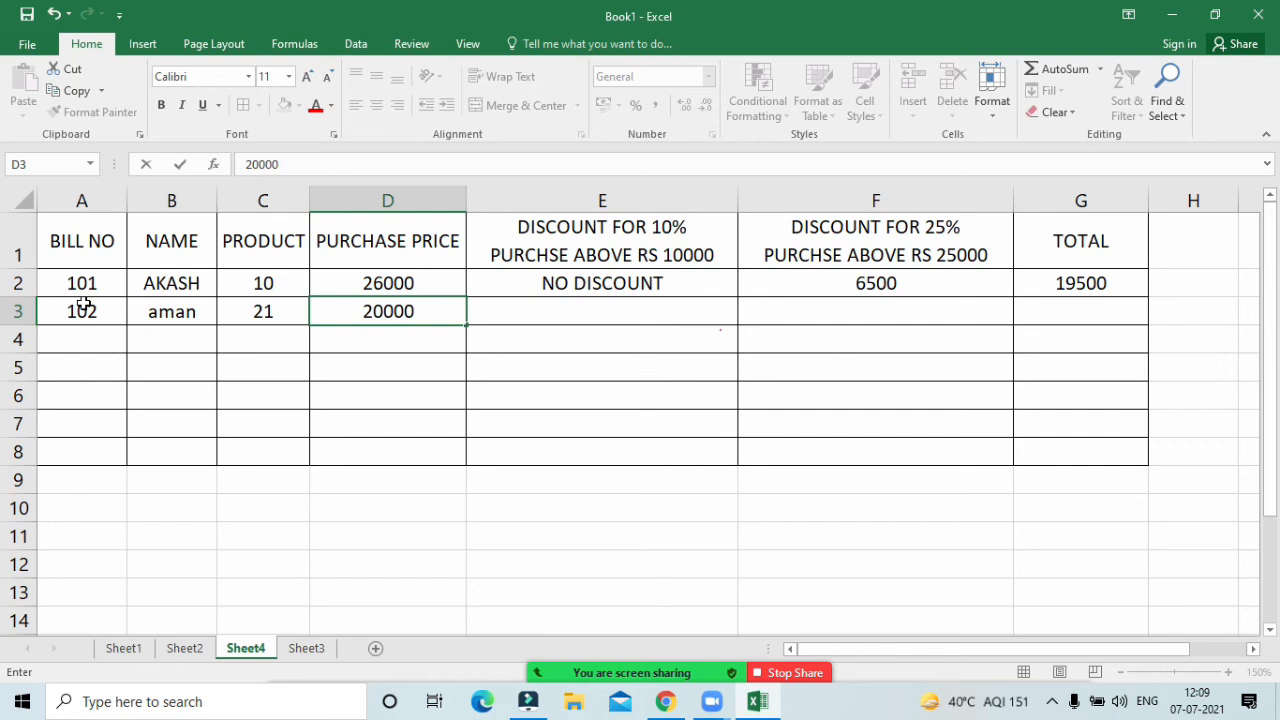
key("Tab")
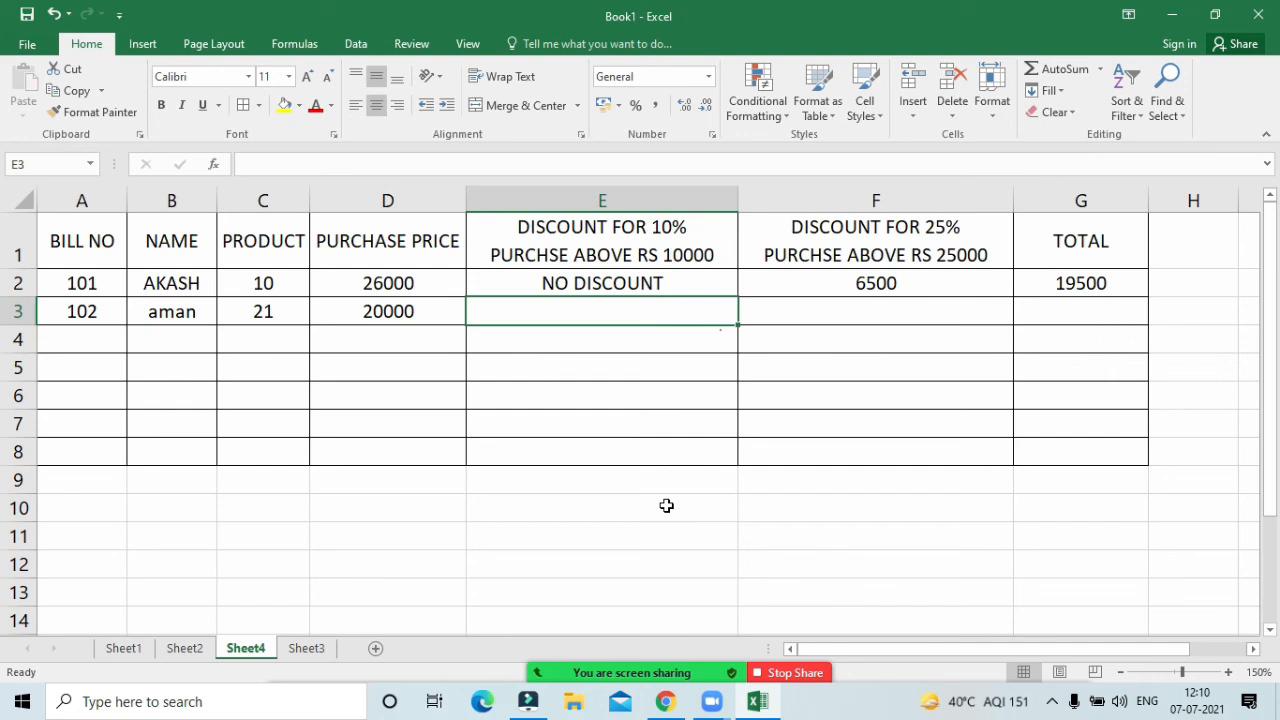
Step: Check the 10% discount formula in E2 once more and bring up the Zoom meeting controls
left_click(694, 281)
left_click(722, 451)
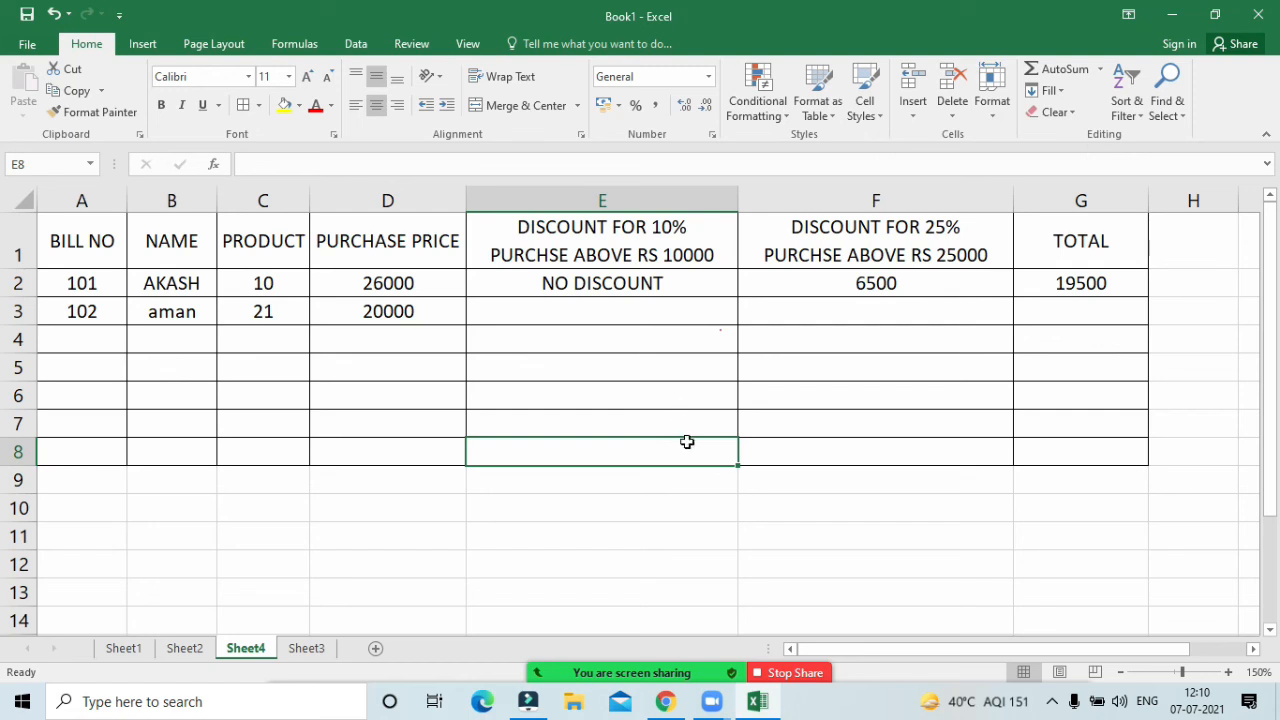
mouse_move(762, 678)
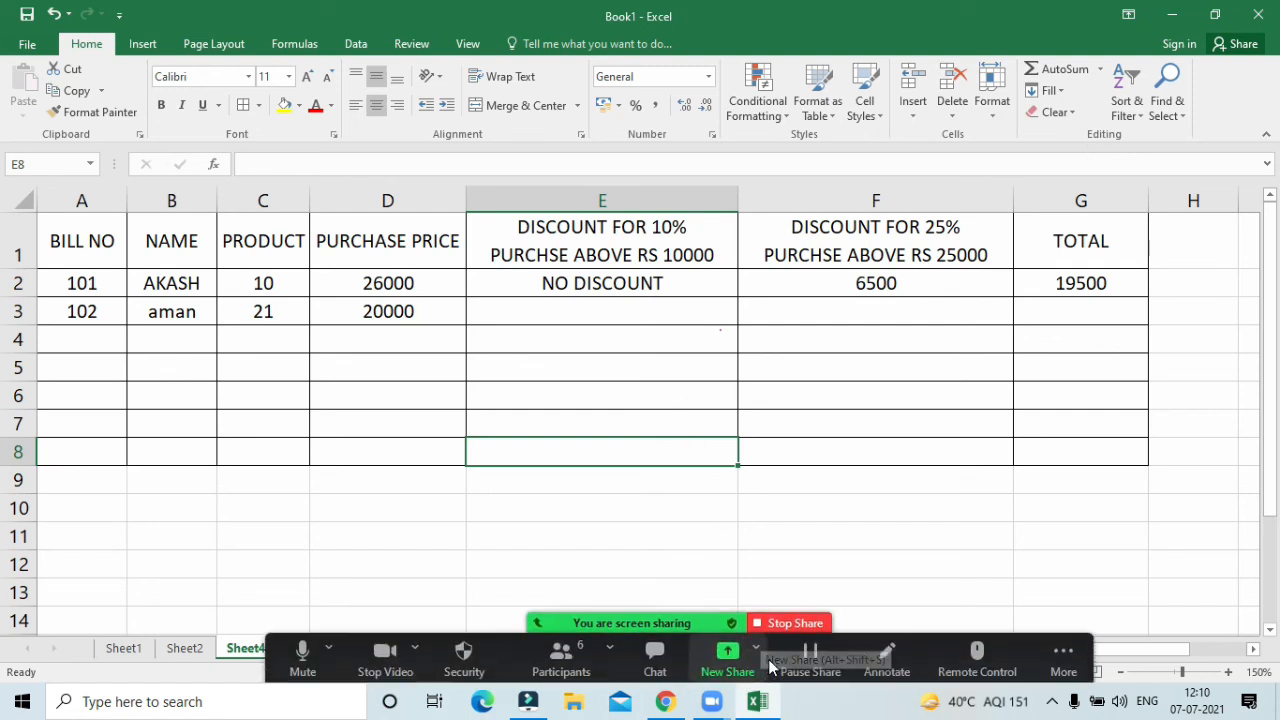